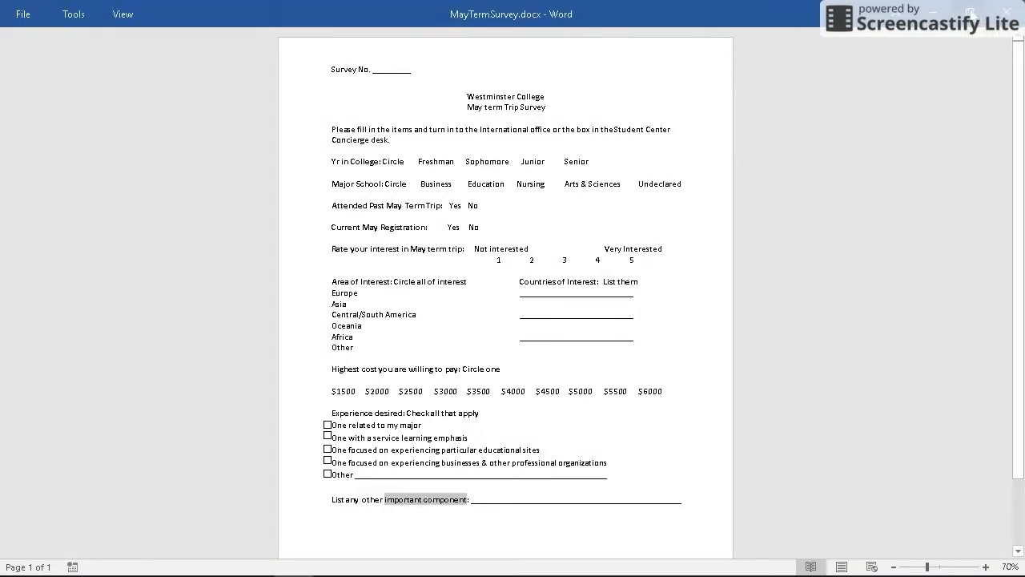
Restore the MayTermSurvey.docx window to a smaller size and place it beside the Access database
click(973, 16)
drag(835, 31, 833, 0)
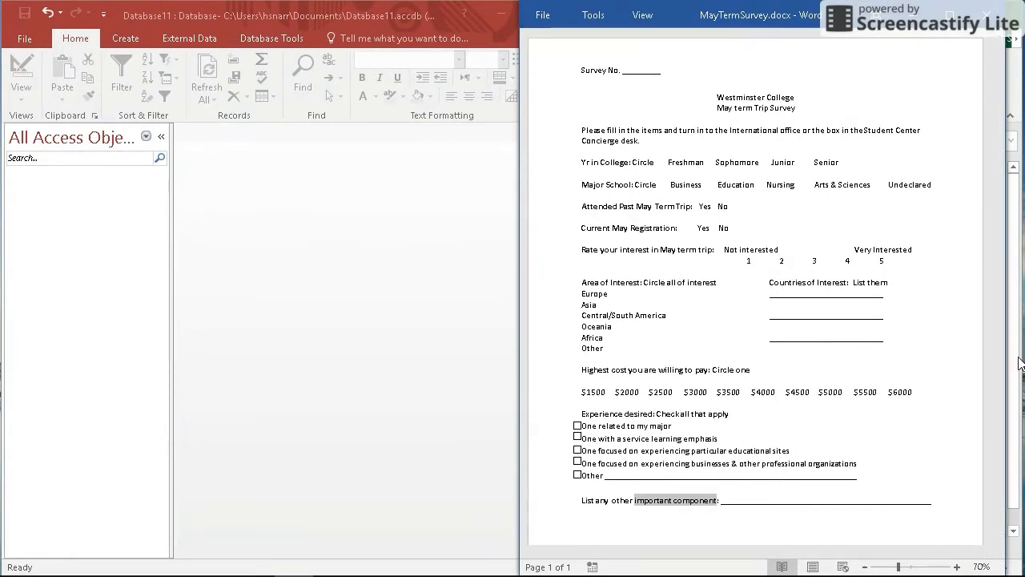
Switch to Excel and compare the Areas, Countries and Experience worksheets of MayTermData.xlsx with the survey form in Word
key(alt+Tab)
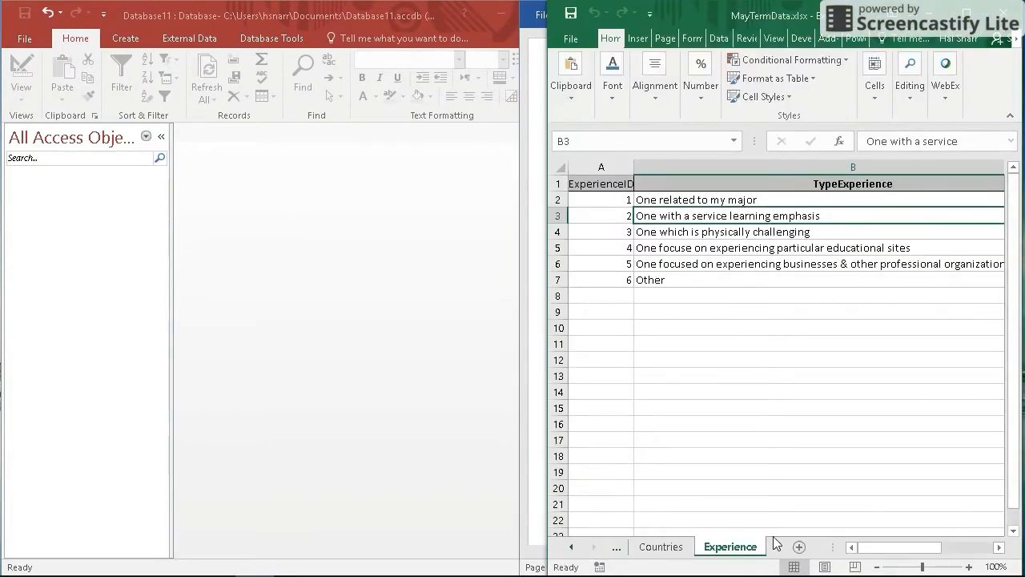
click(571, 547)
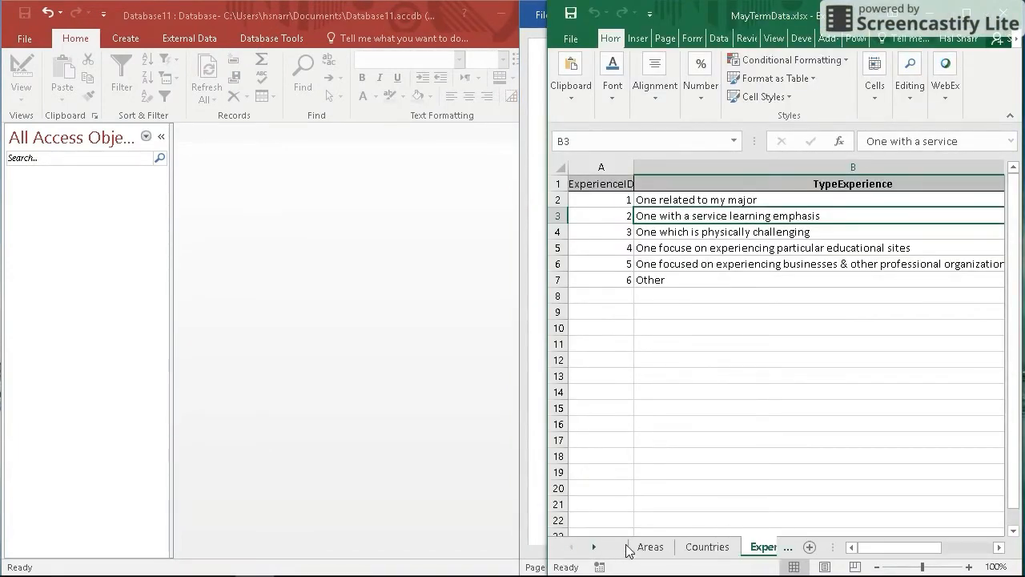
click(659, 548)
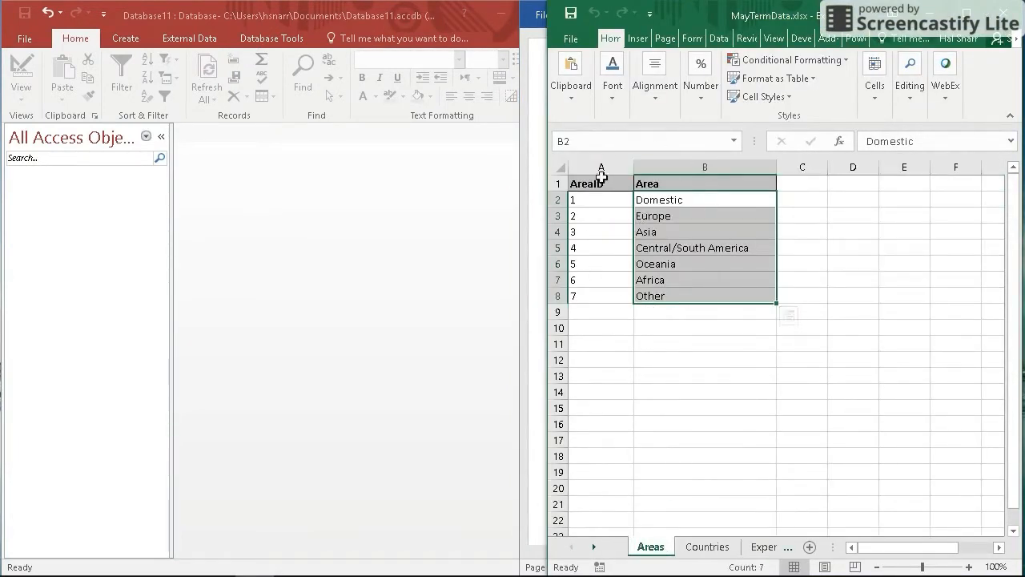
click(700, 546)
scroll(682, 256, up, 2)
click(646, 314)
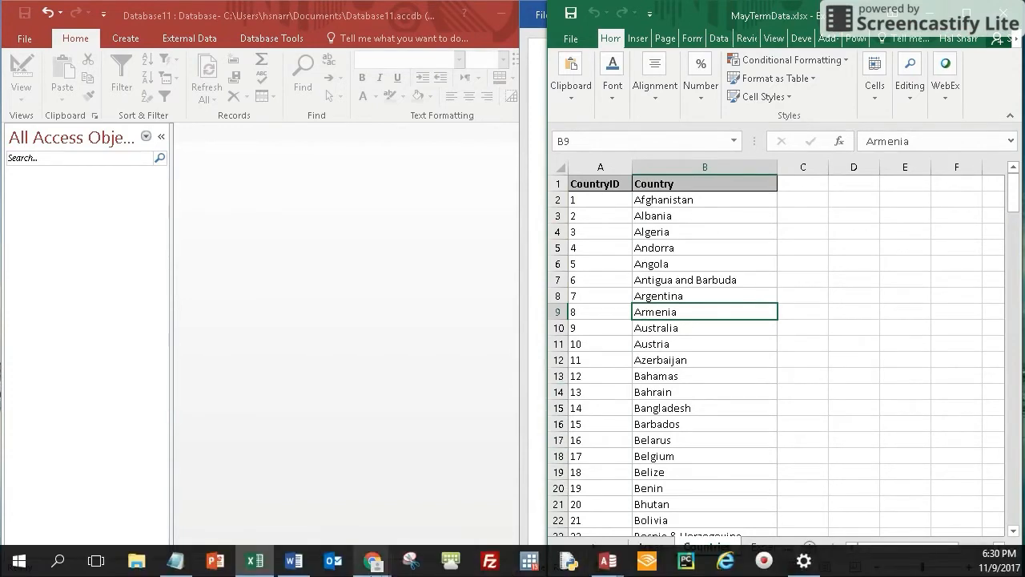
click(295, 565)
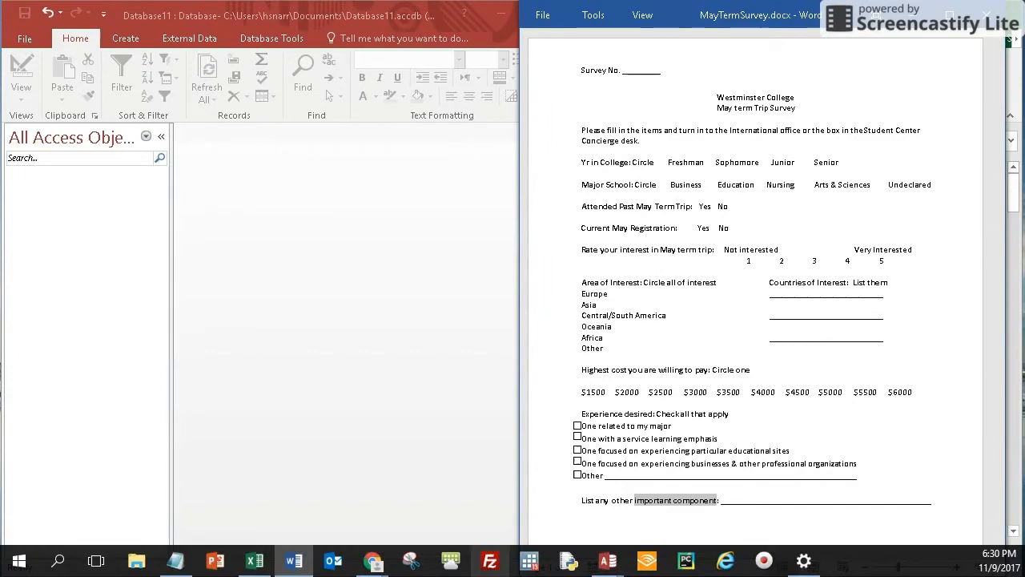
click(255, 562)
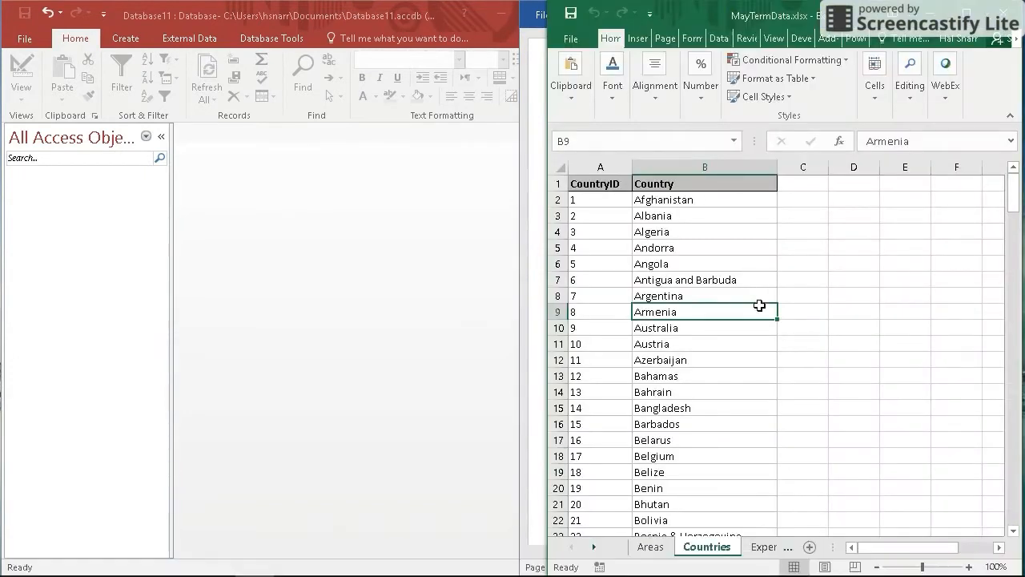
click(761, 548)
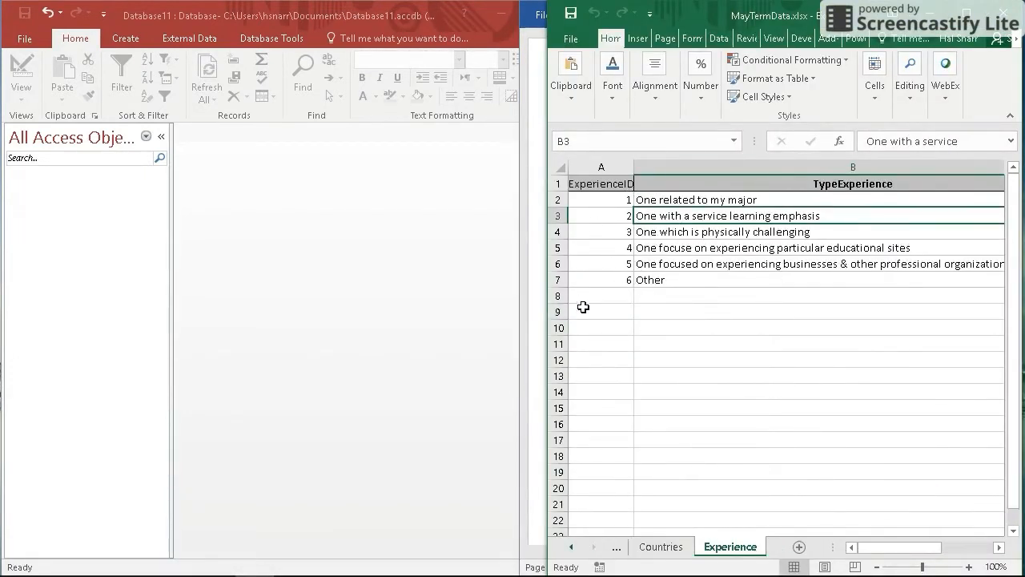
click(538, 476)
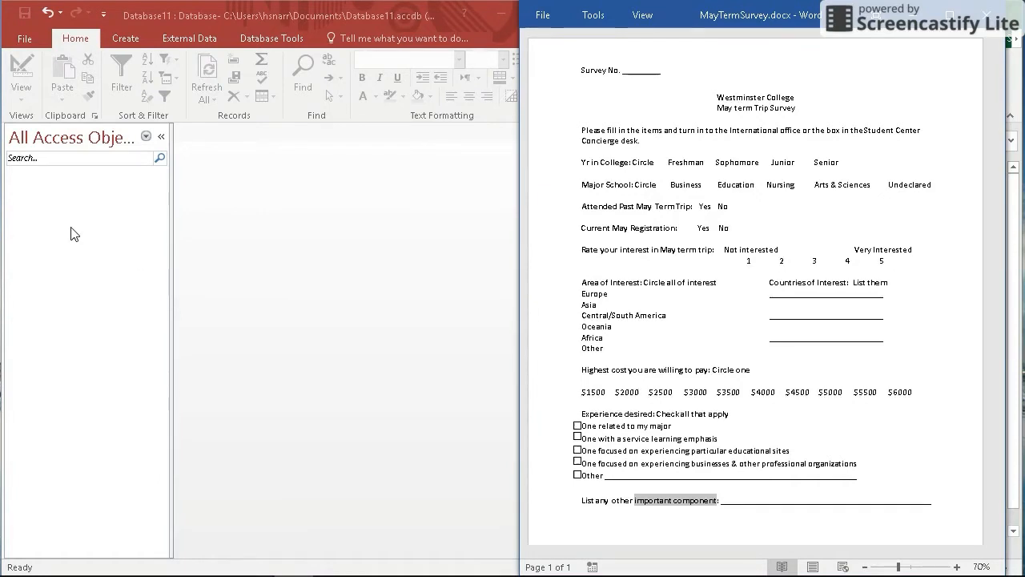
Switch to Access and start an Excel import of MayTermData.xlsx from the Desktop into a new table
click(80, 186)
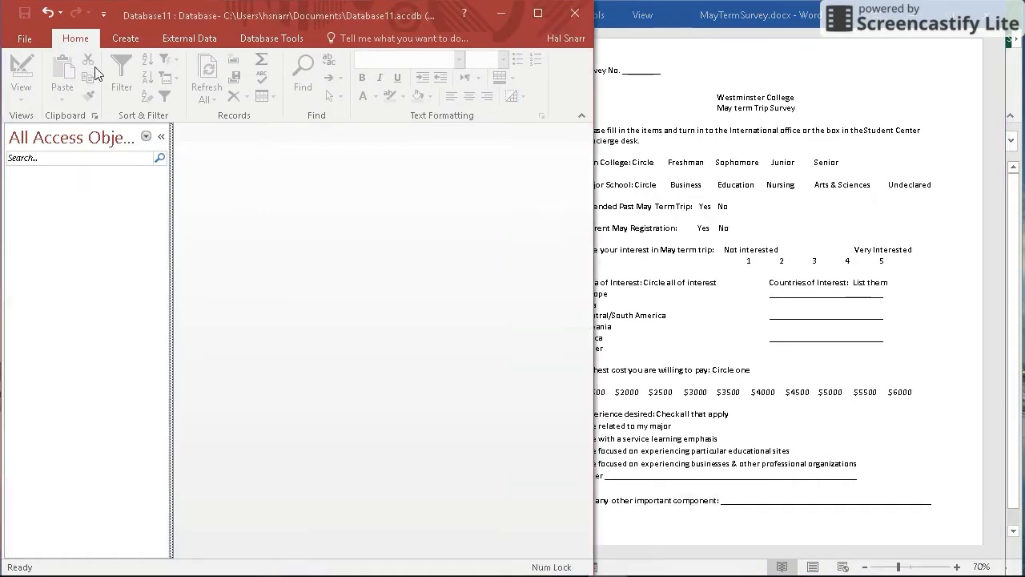
click(183, 40)
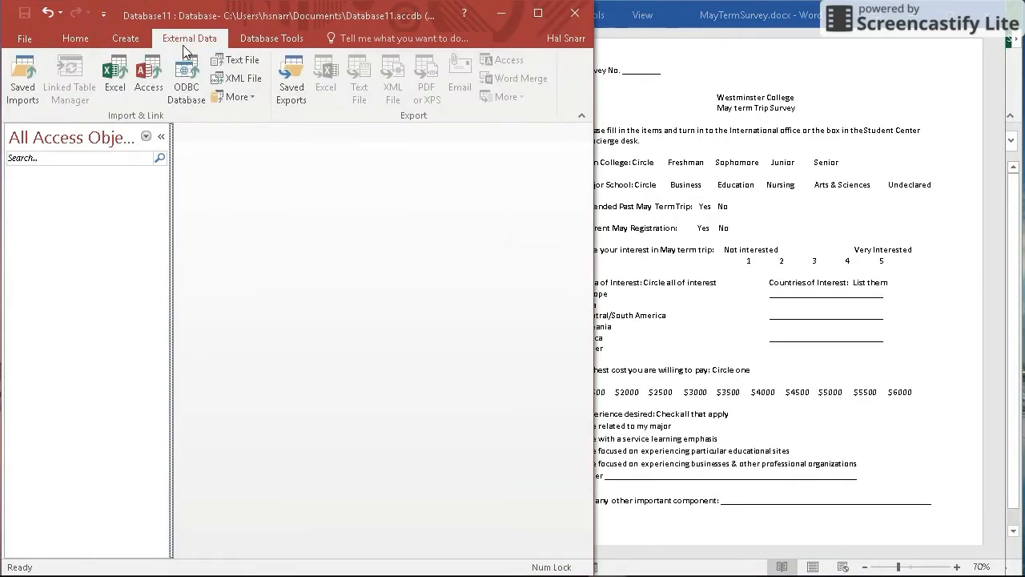
click(116, 84)
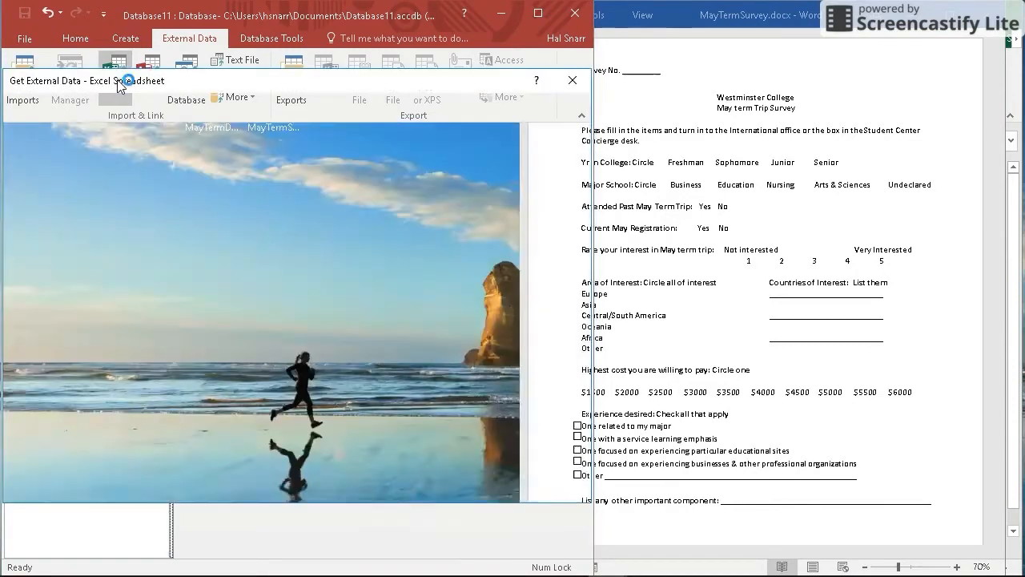
click(531, 187)
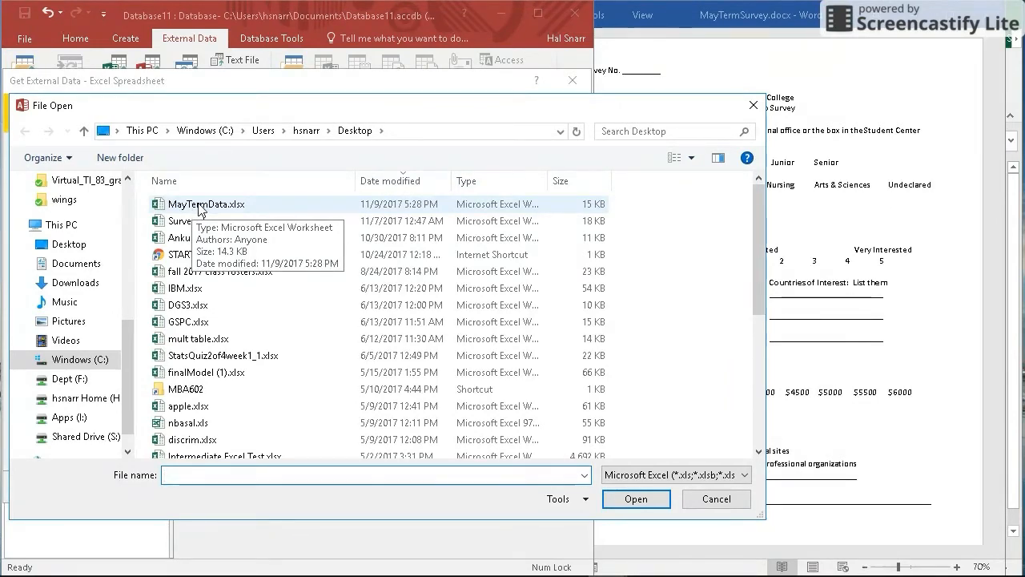
double_click(201, 206)
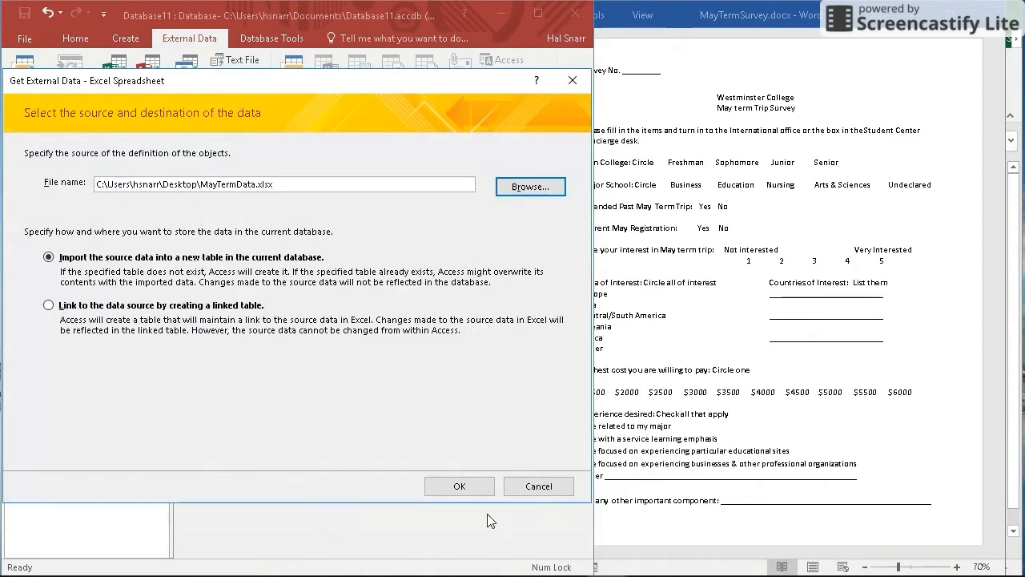
click(463, 489)
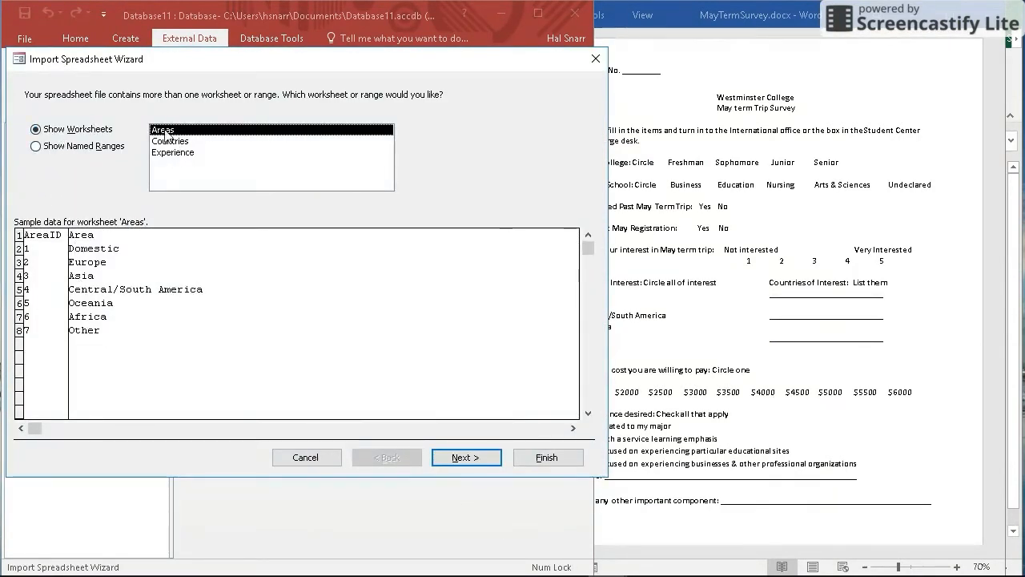
Switch to Excel and look through the Areas, Countries and Experience worksheets to match them with the import wizard's list
click(1018, 256)
click(572, 546)
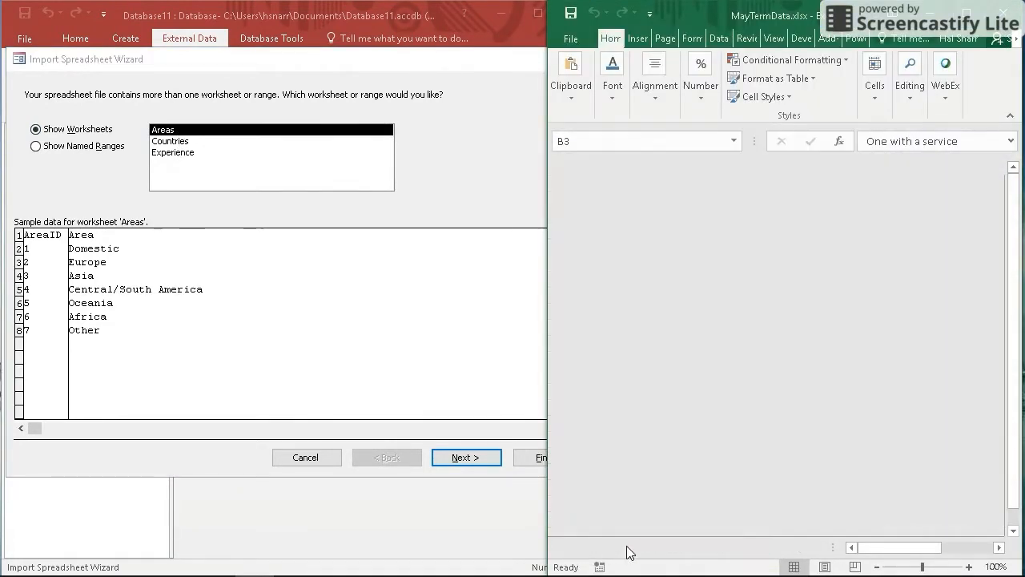
click(649, 548)
click(703, 548)
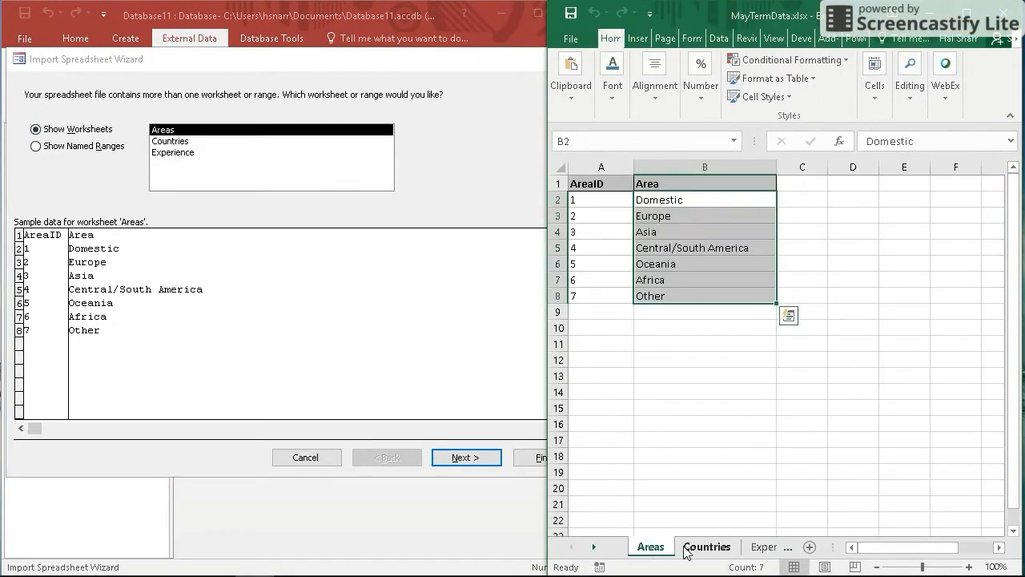
click(757, 548)
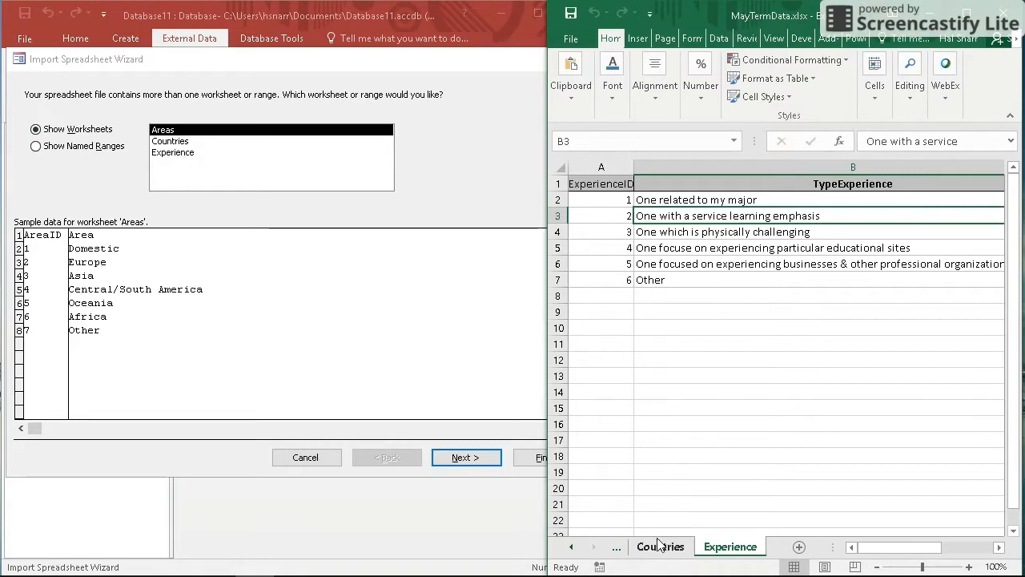
click(571, 547)
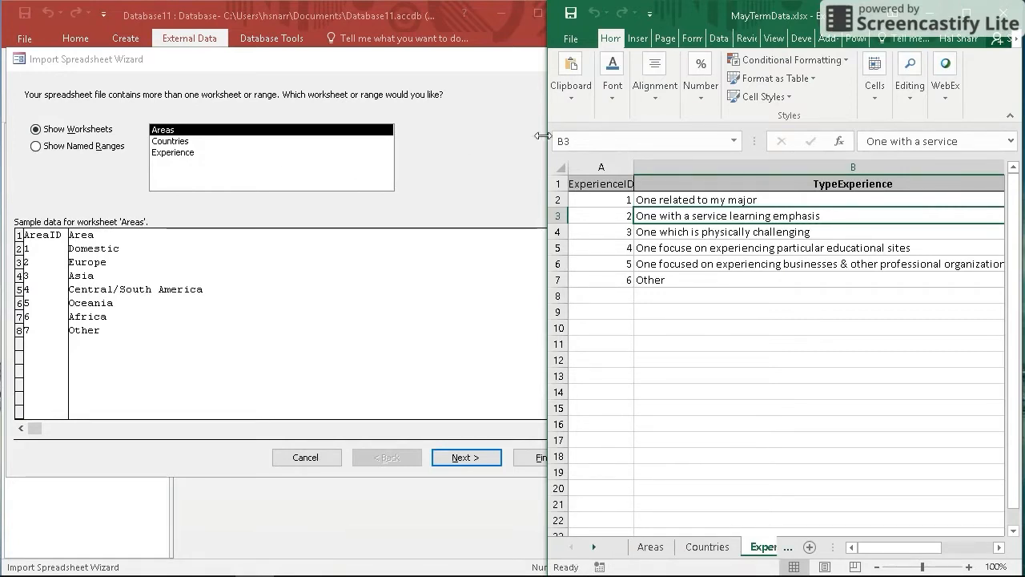
click(650, 547)
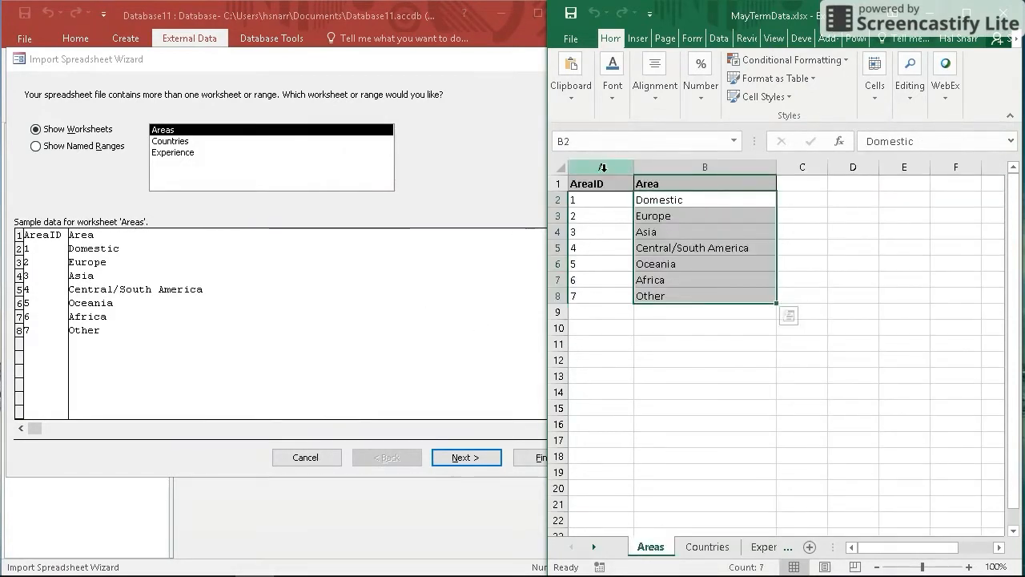
In the Access import, use the Areas worksheet with first-row column headings and index AreaID as Yes (No Duplicates)
click(479, 458)
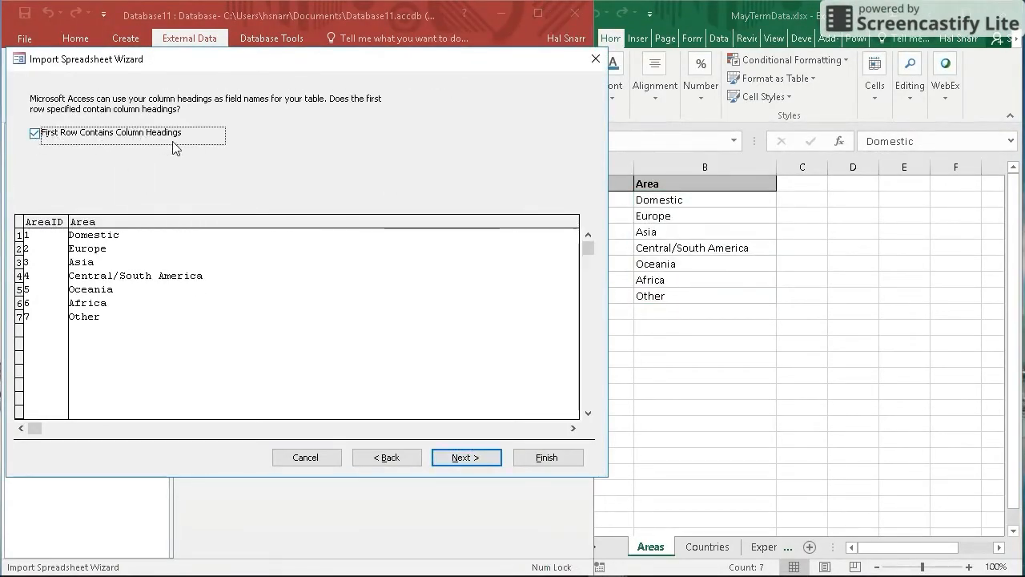
click(482, 461)
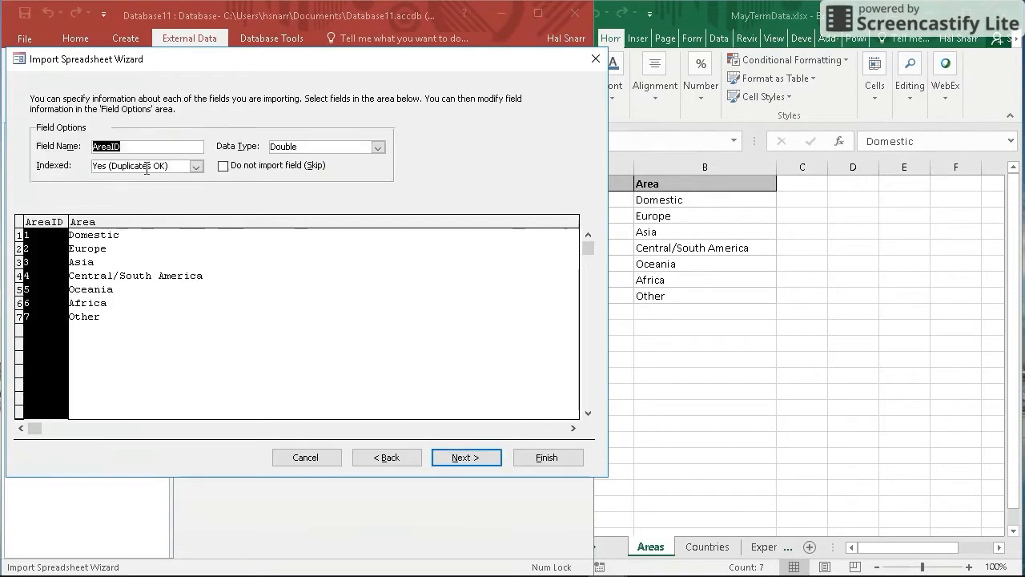
click(177, 170)
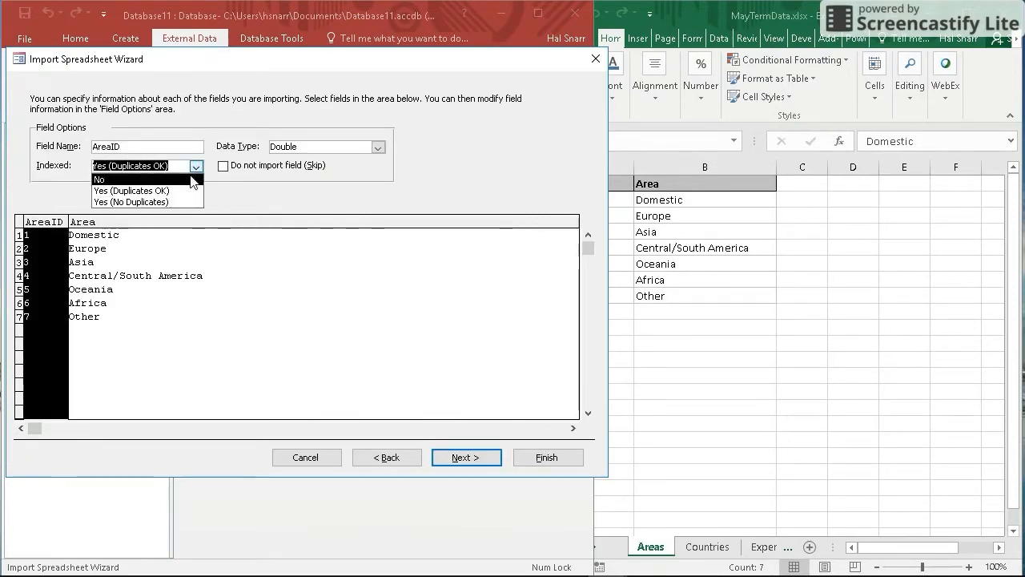
click(185, 201)
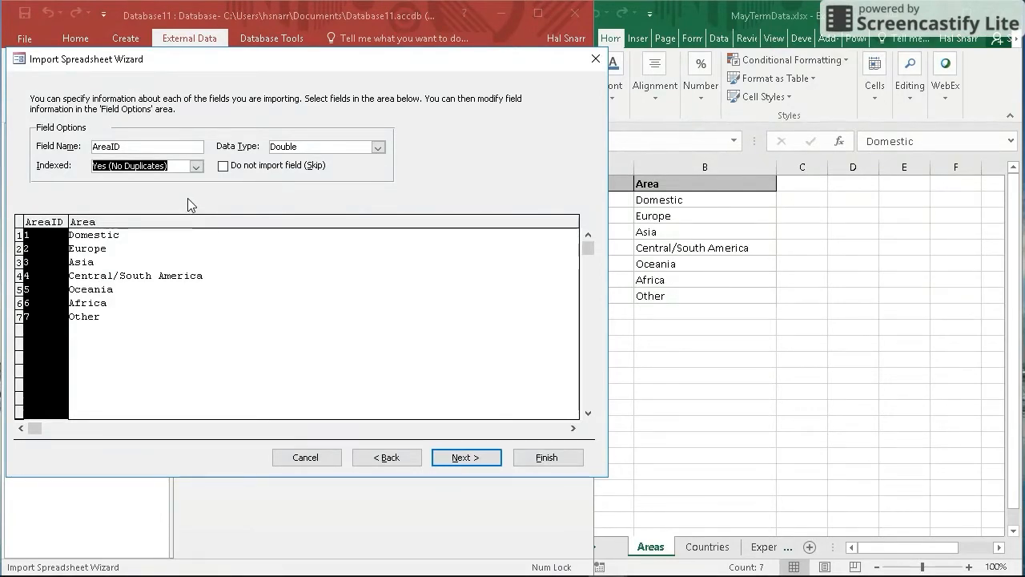
Choose AreaID as the primary key, finish importing to a table named Areas without saving the import steps, and open that table
click(463, 458)
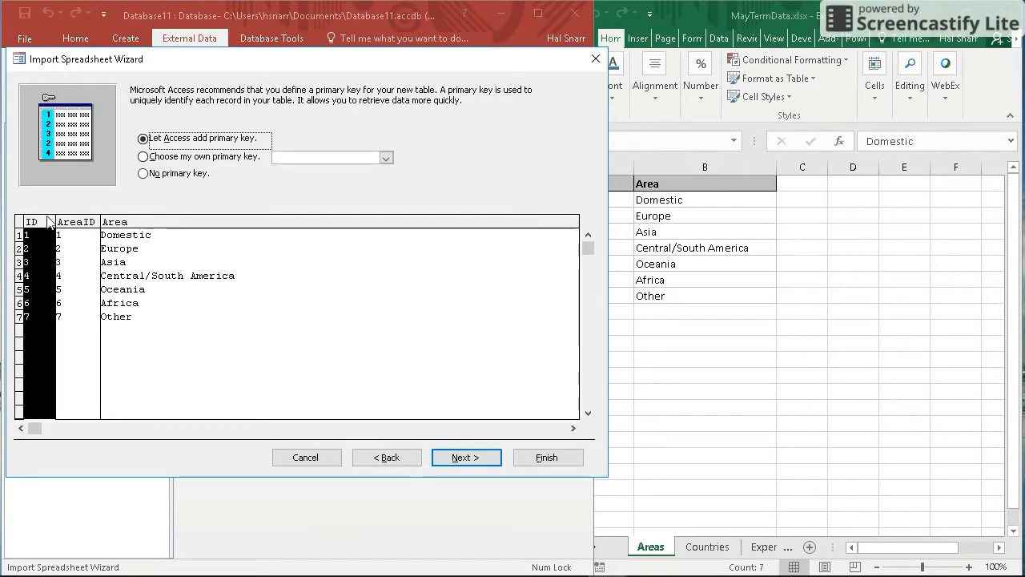
click(144, 157)
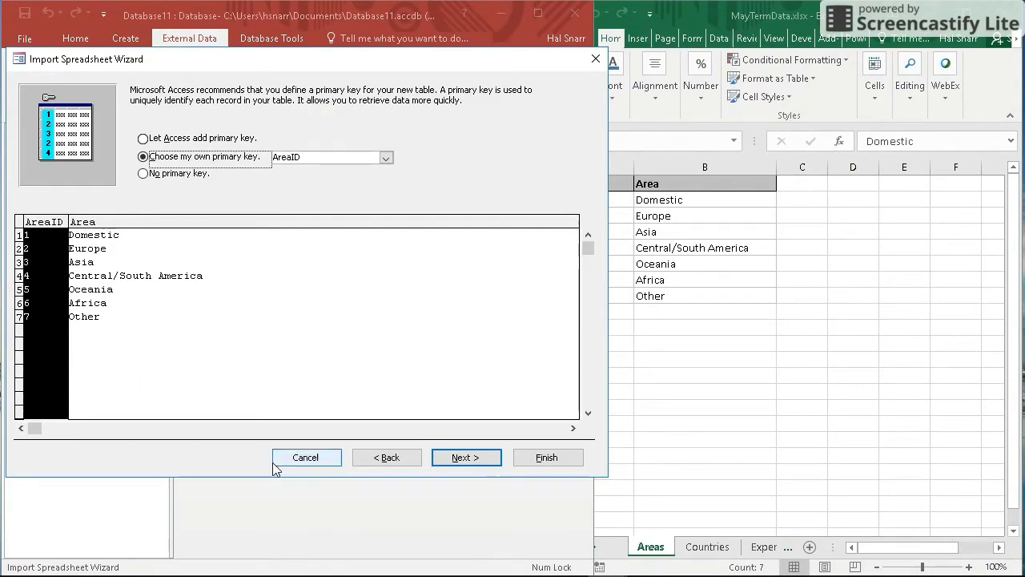
click(469, 456)
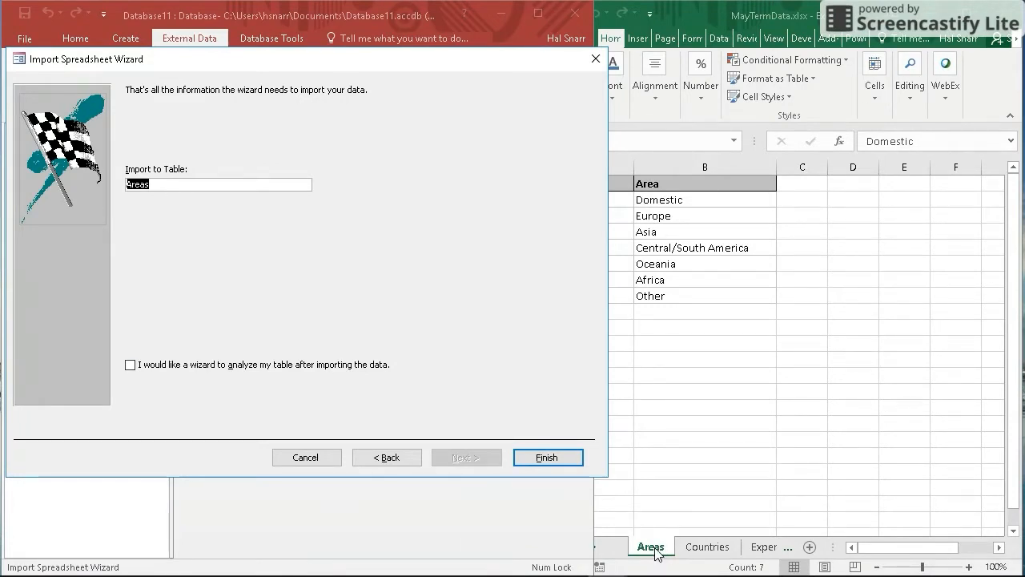
click(548, 458)
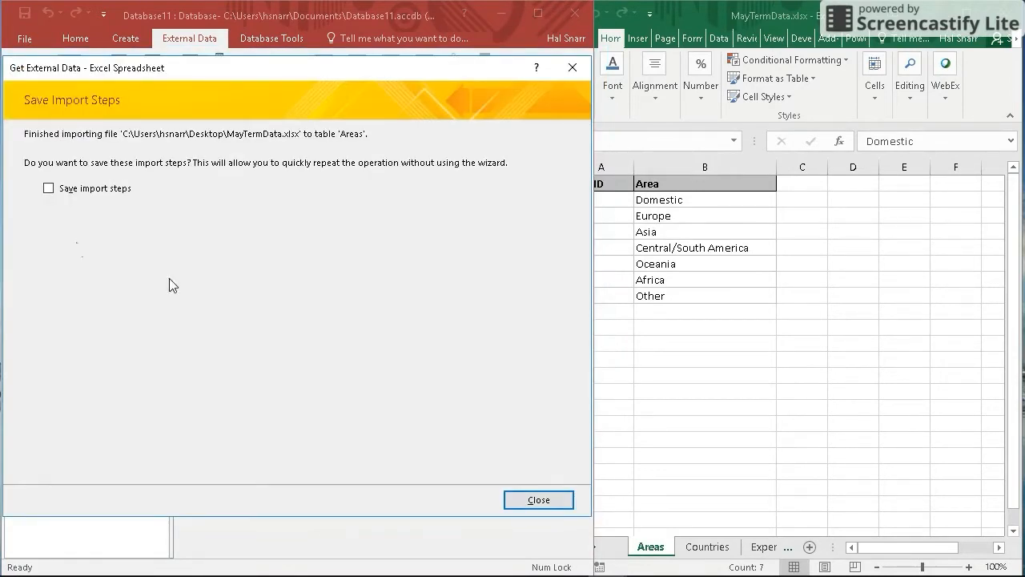
click(539, 499)
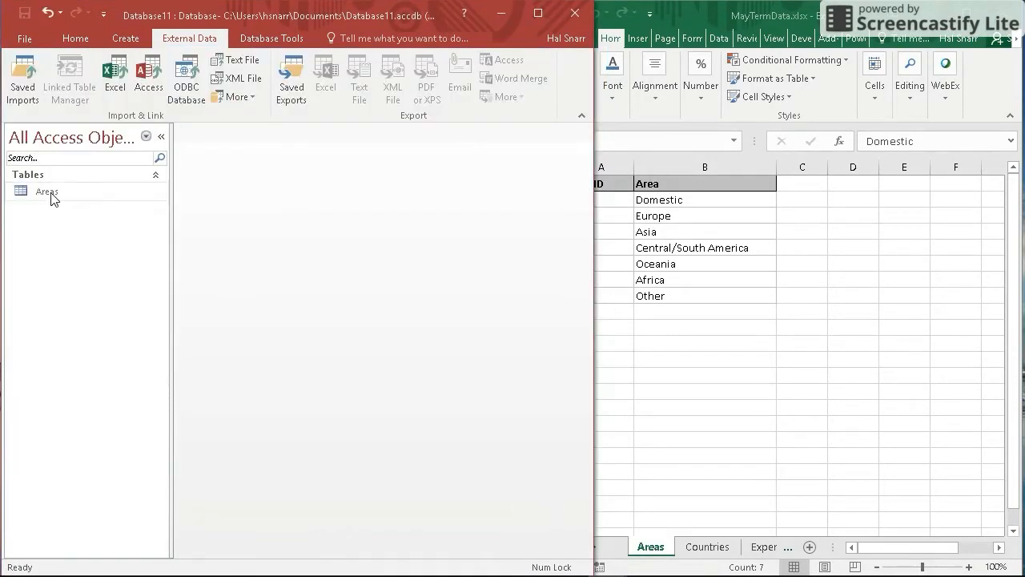
double_click(48, 193)
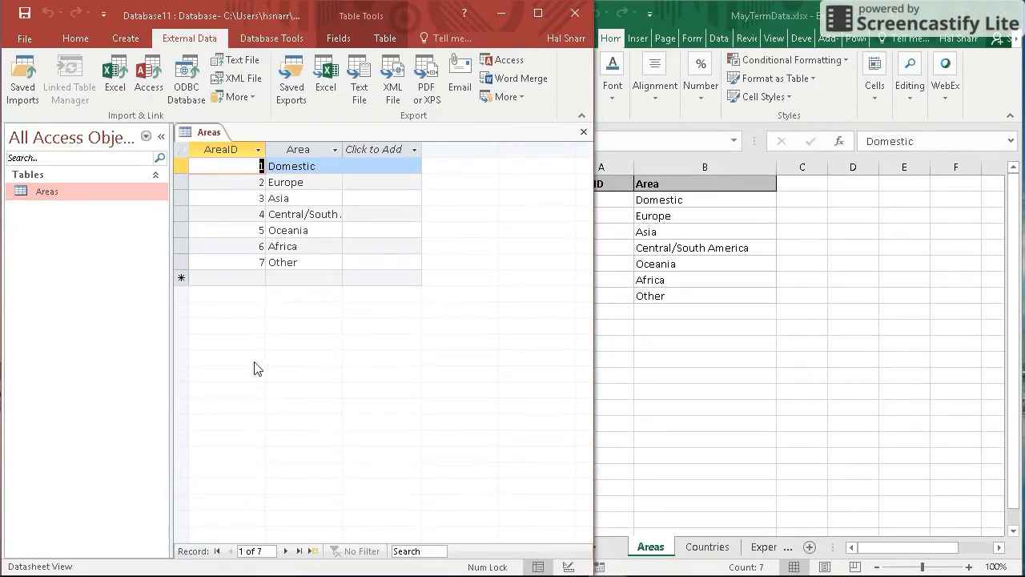
Start another Excel import of MayTermData.xlsx from the Desktop into a new table, choosing the Countries worksheet and comparing it with Excel
click(116, 77)
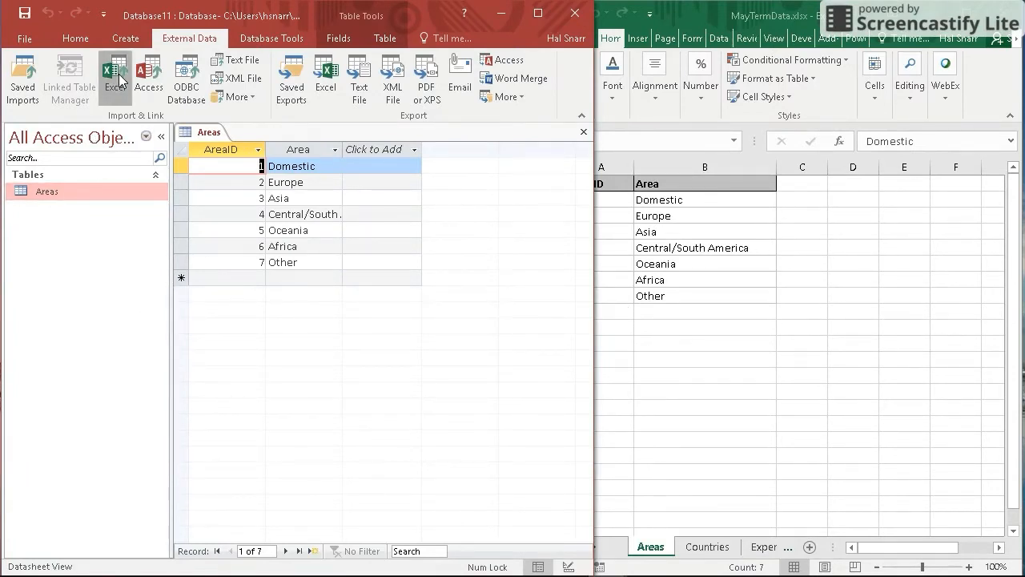
click(548, 194)
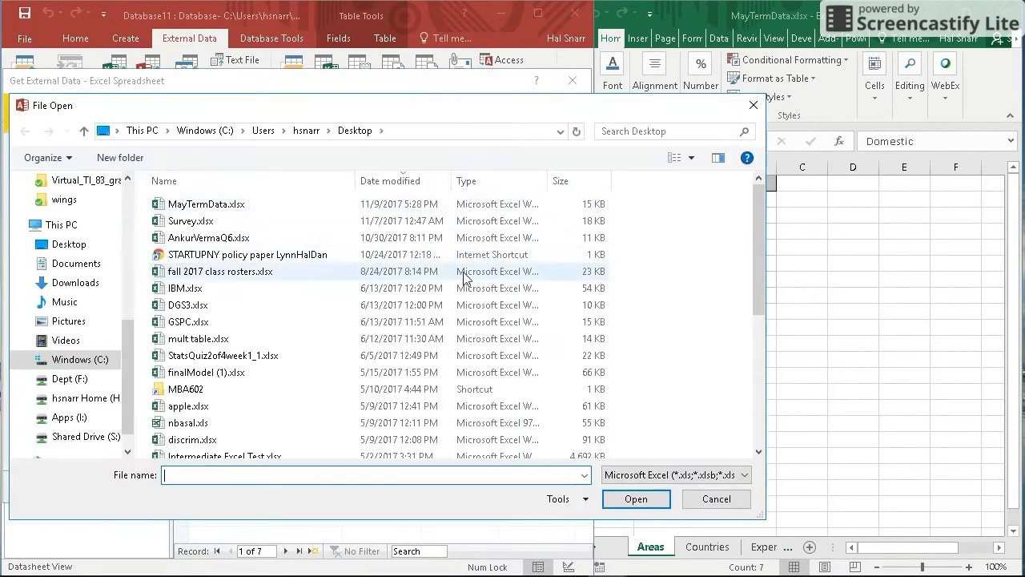
double_click(232, 206)
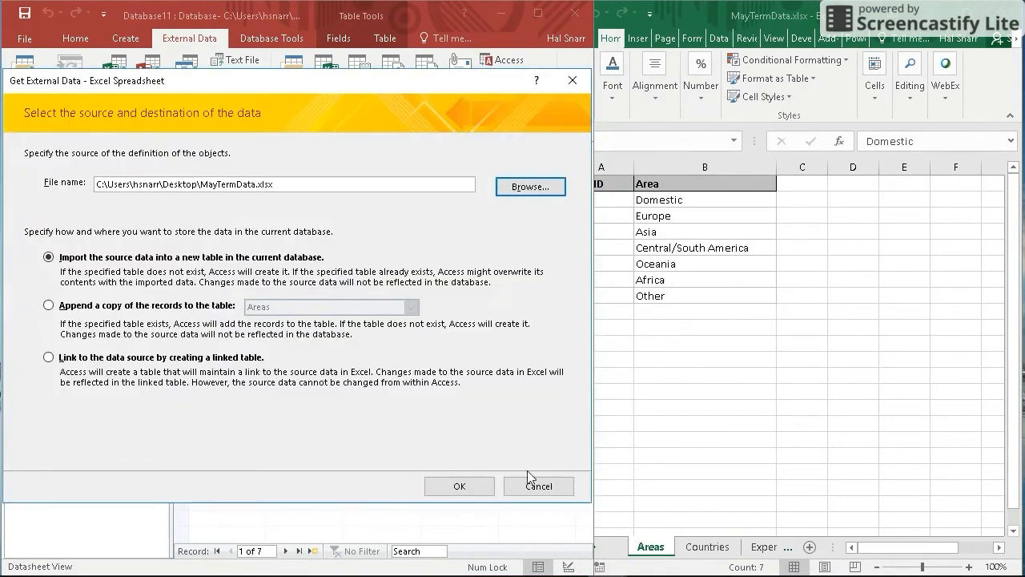
click(459, 485)
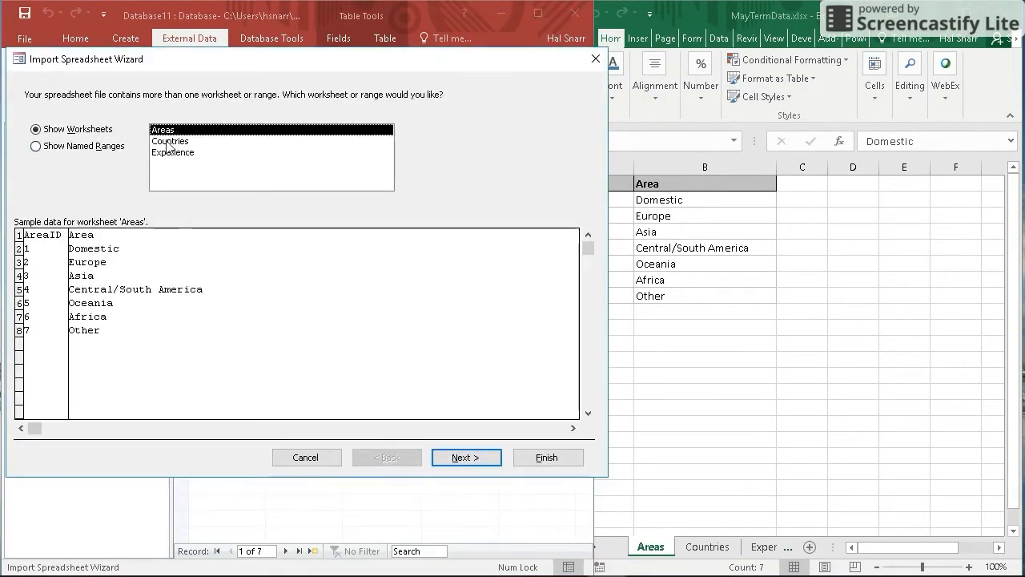
click(165, 141)
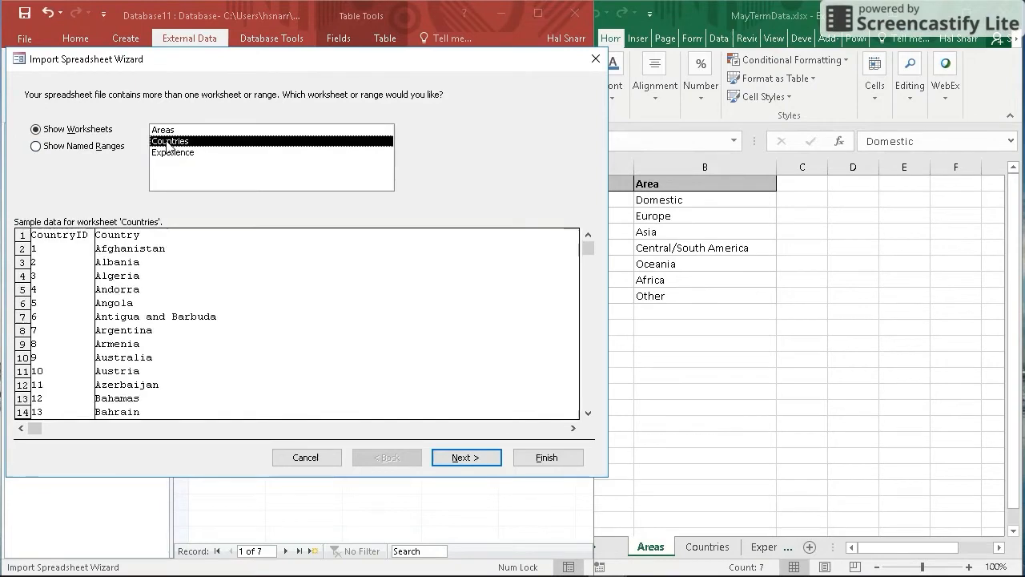
click(704, 546)
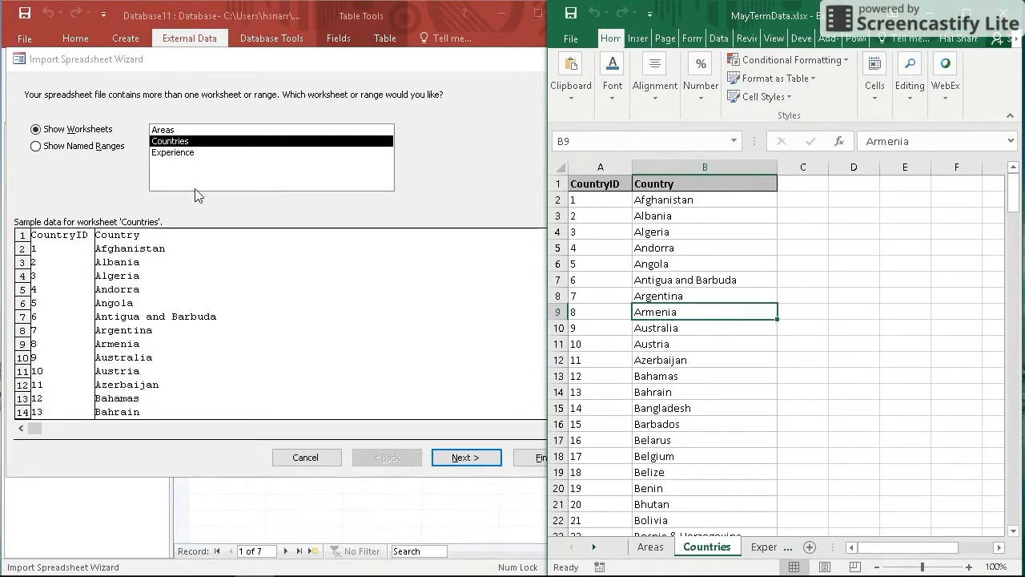
click(193, 141)
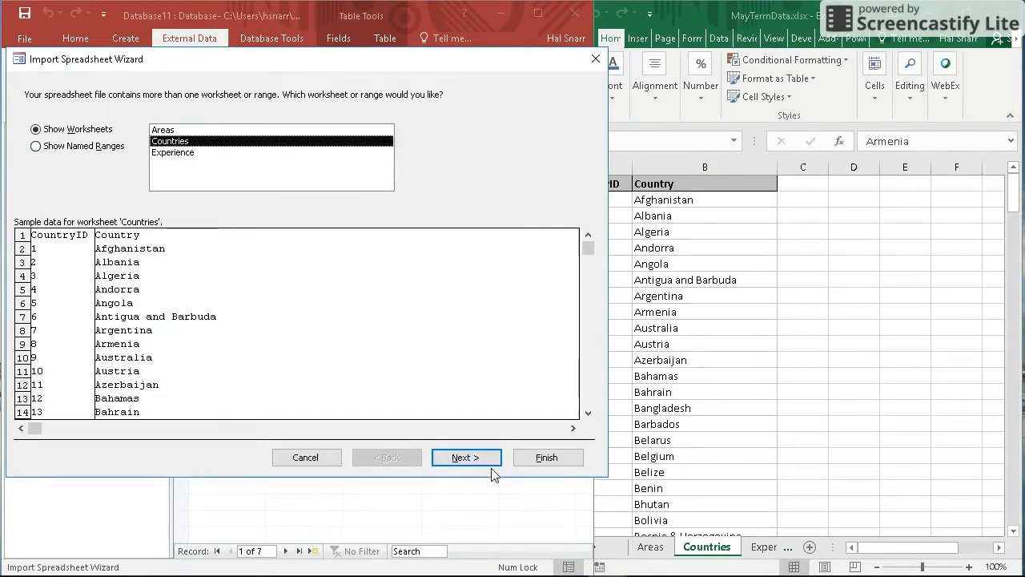
Keep the first row as column headings for the Countries import and index CountryID as Yes (No Duplicates)
click(465, 457)
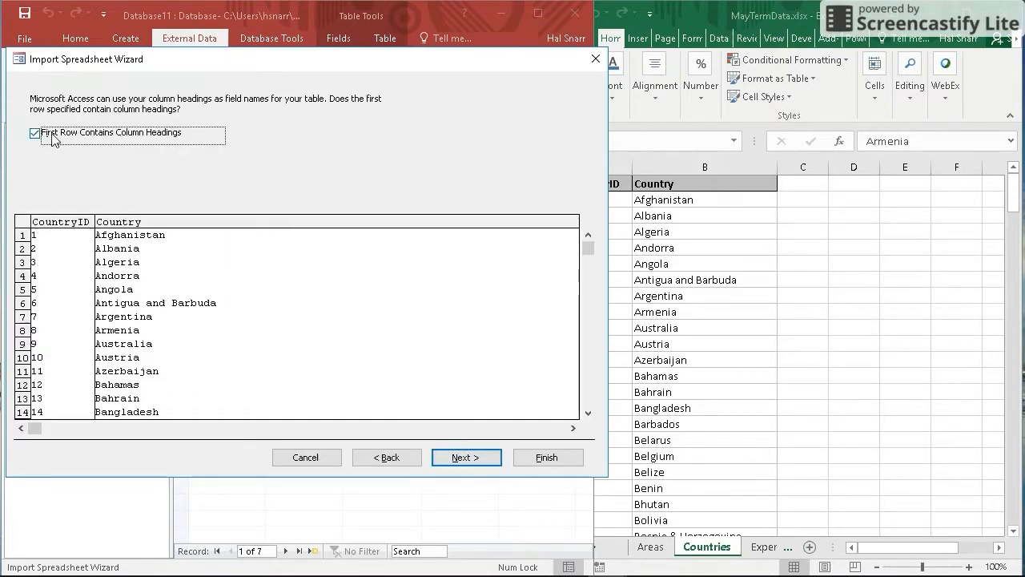
click(475, 468)
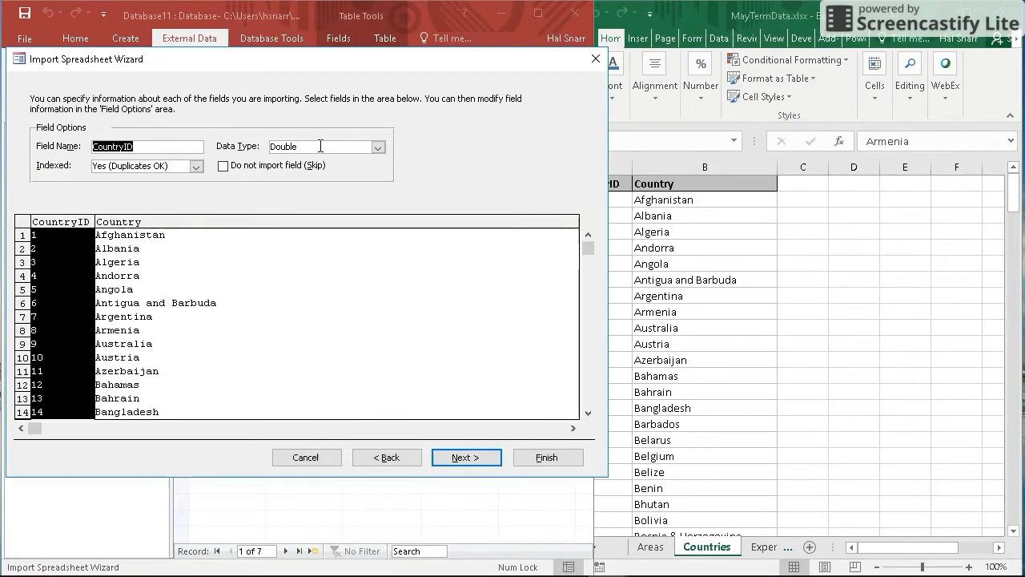
click(194, 166)
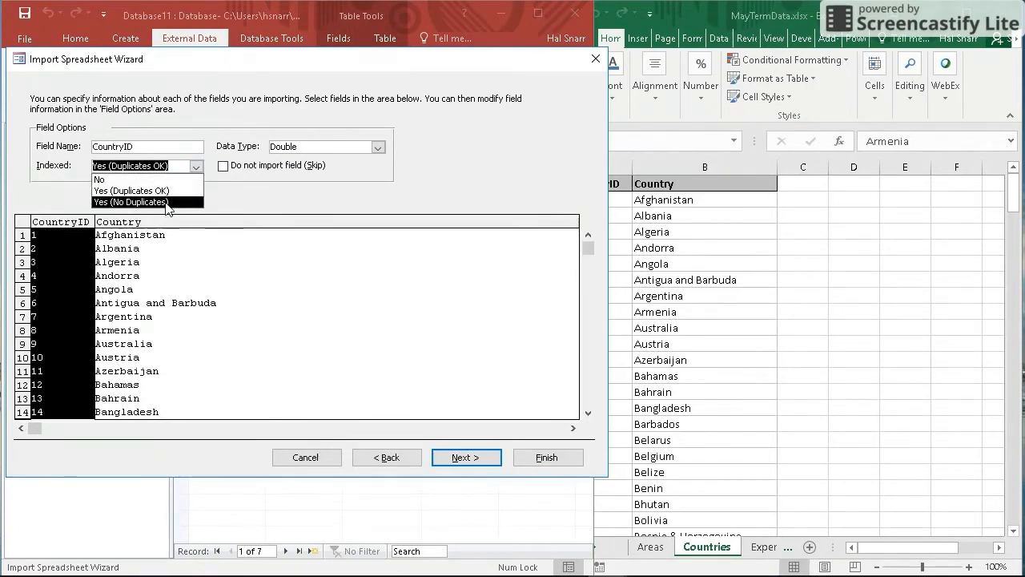
click(166, 202)
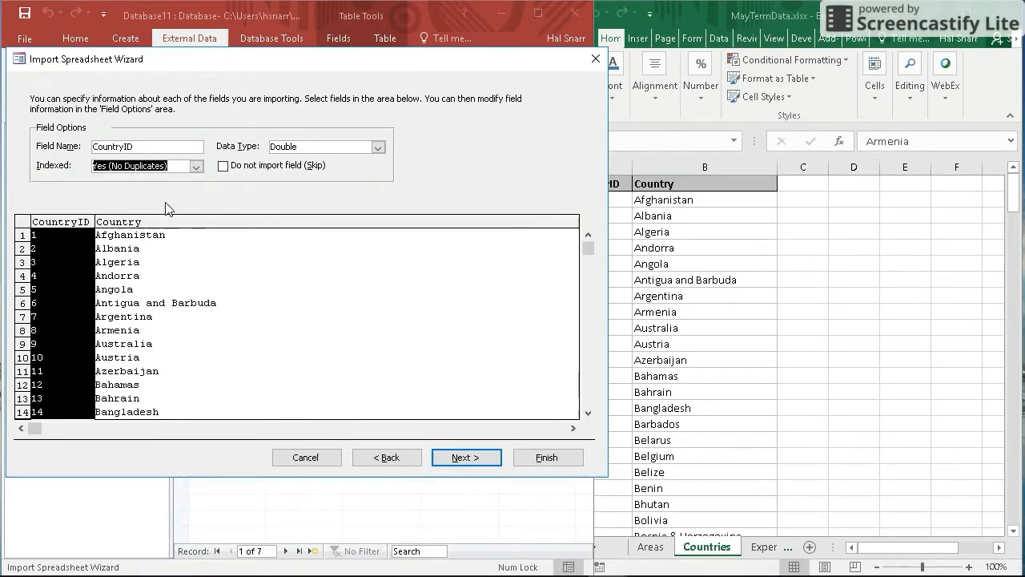
click(467, 457)
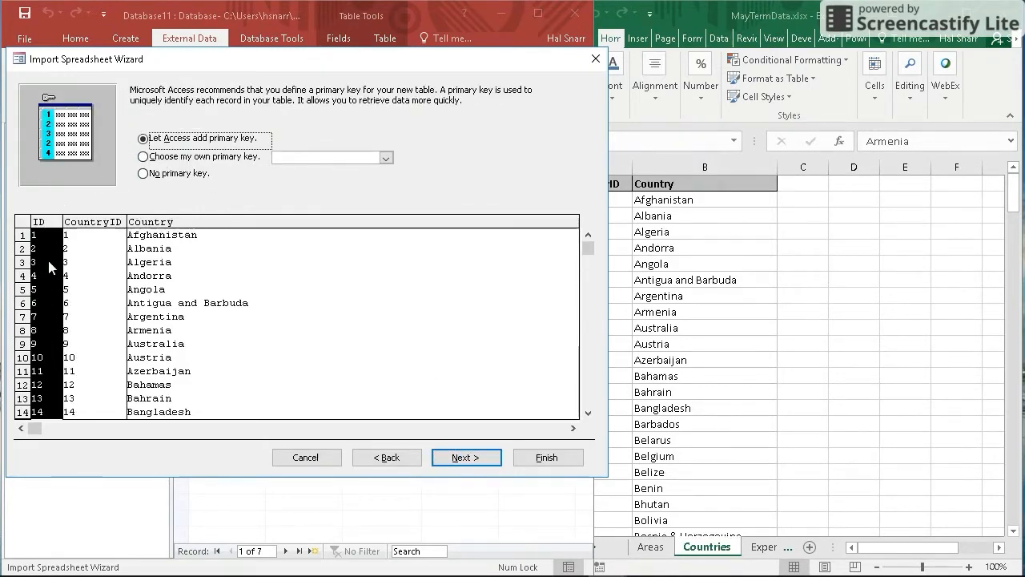
Choose CountryID as the primary key and finish importing to a table named Countries without saving the import steps
click(145, 157)
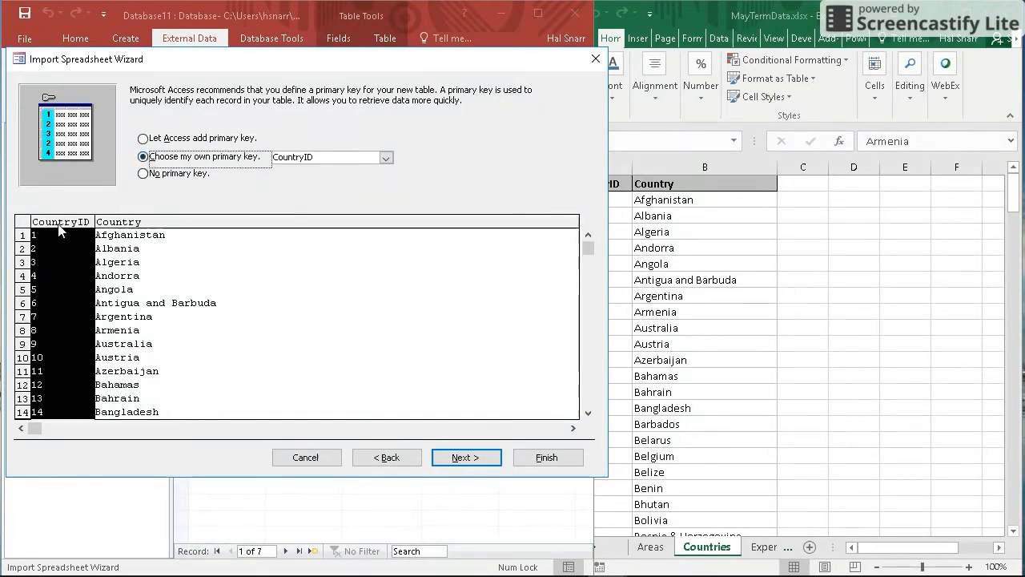
click(477, 456)
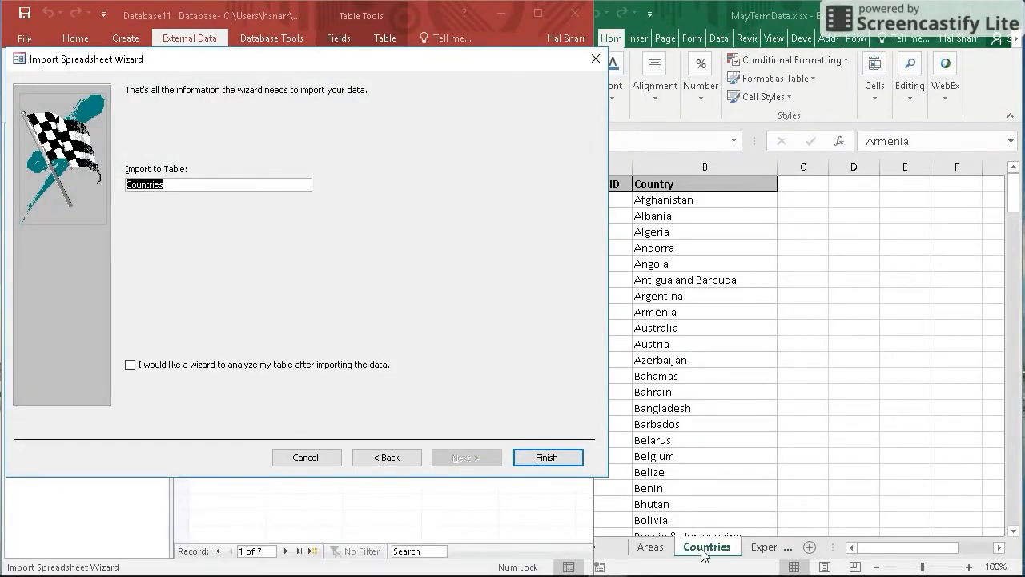
click(530, 459)
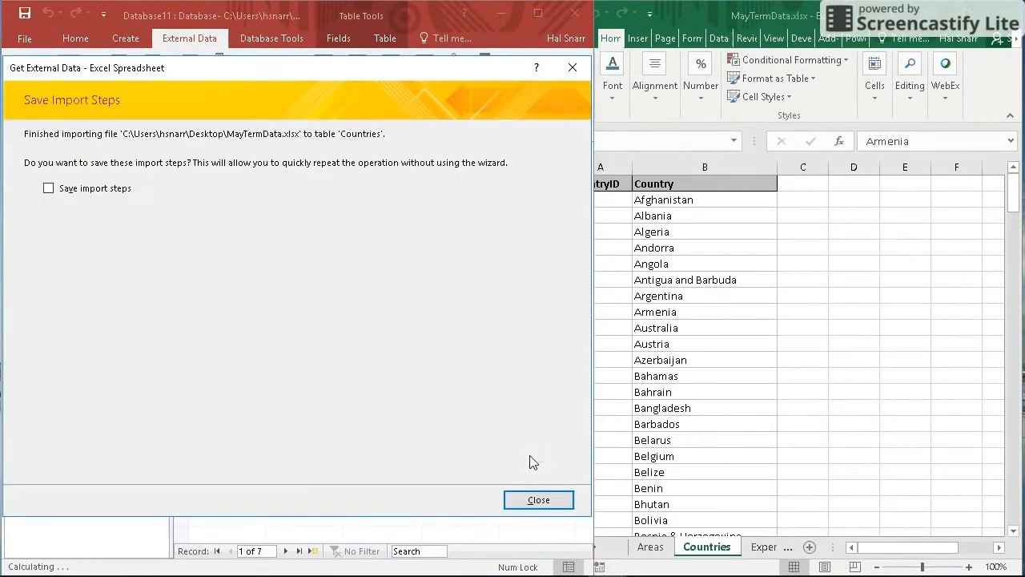
click(517, 499)
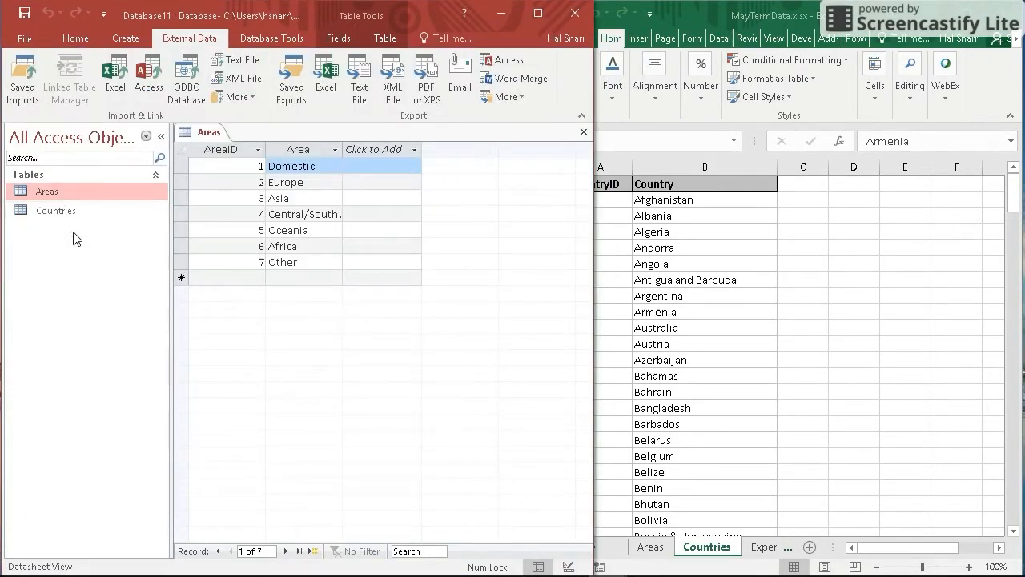
Show the Experience worksheet in Excel, then start a new-table import of MayTermData.xlsx in Access using the Experience worksheet
click(764, 547)
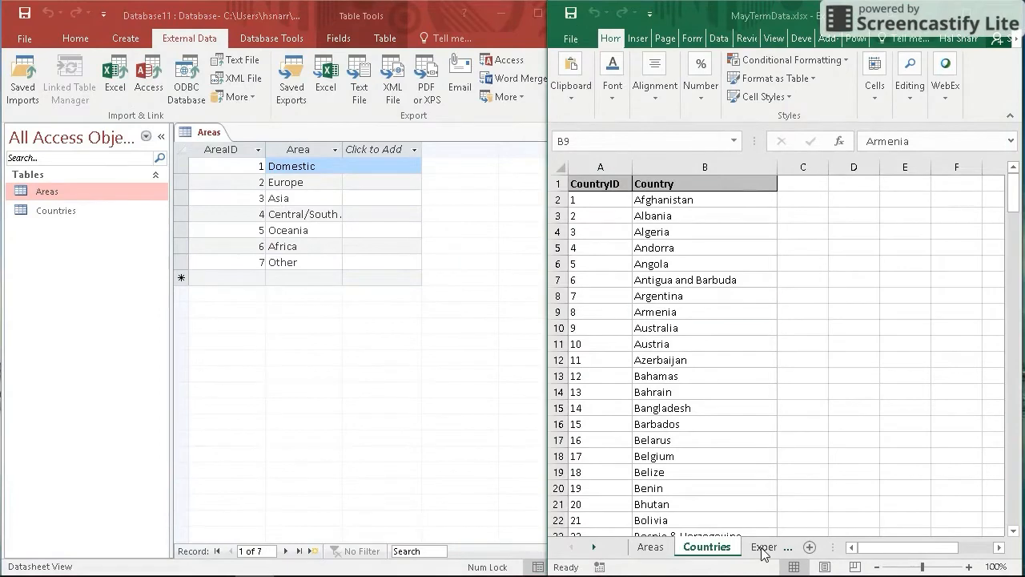
click(115, 83)
click(115, 84)
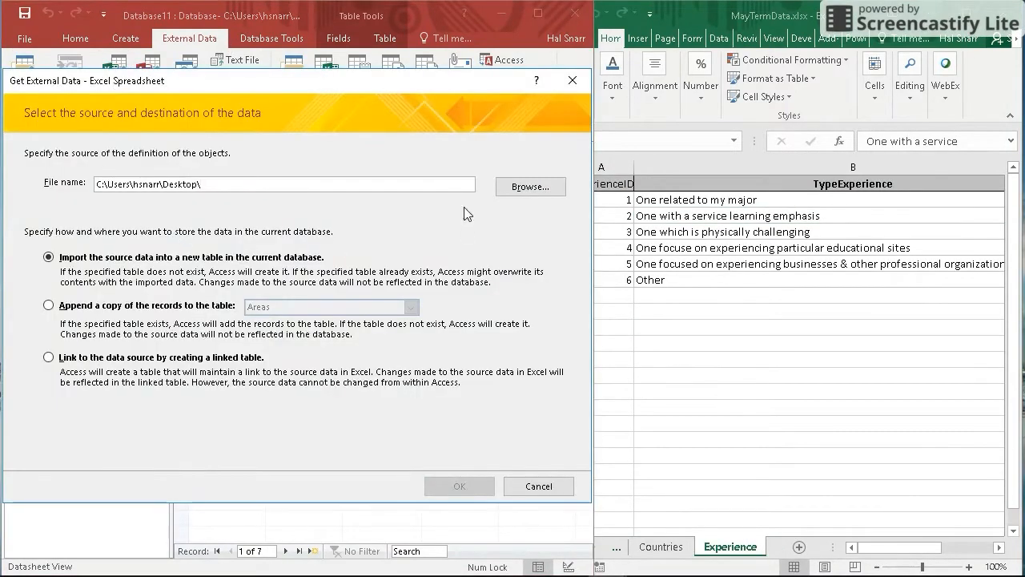
click(531, 186)
double_click(206, 205)
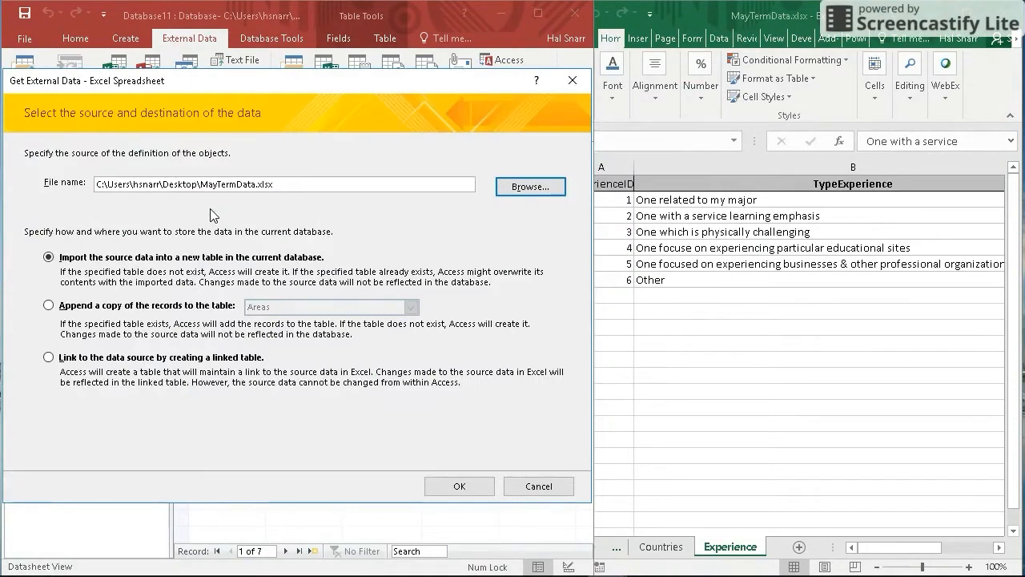
click(463, 488)
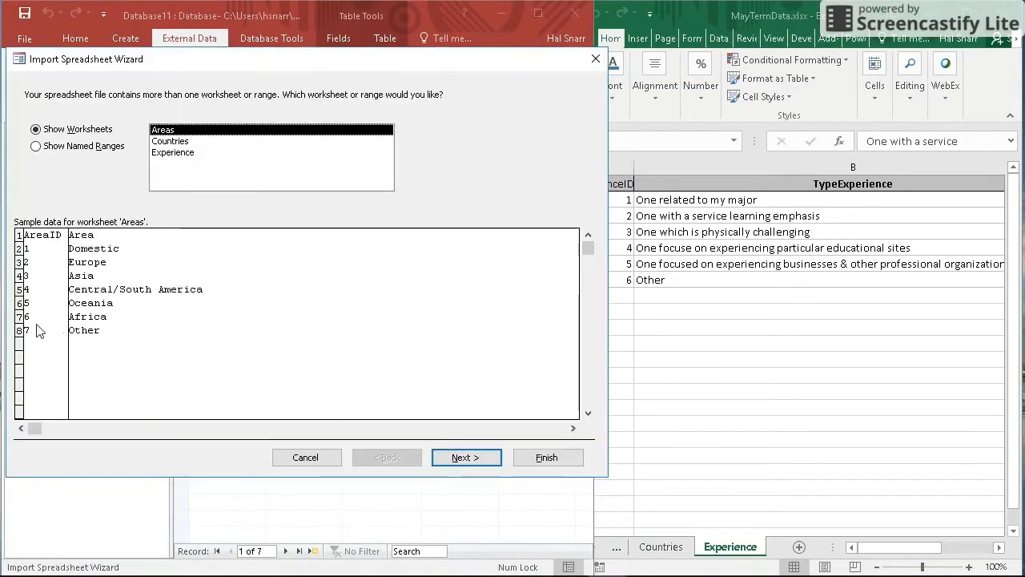
click(177, 154)
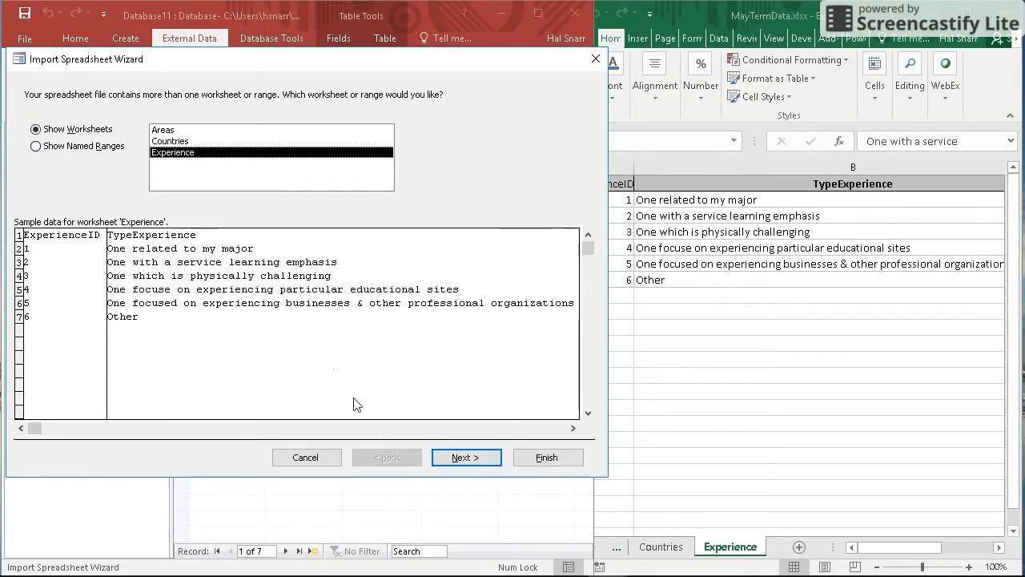
Keep the first row as column headings for the Experience import and index ExperienceID as Yes (No Duplicates)
click(461, 460)
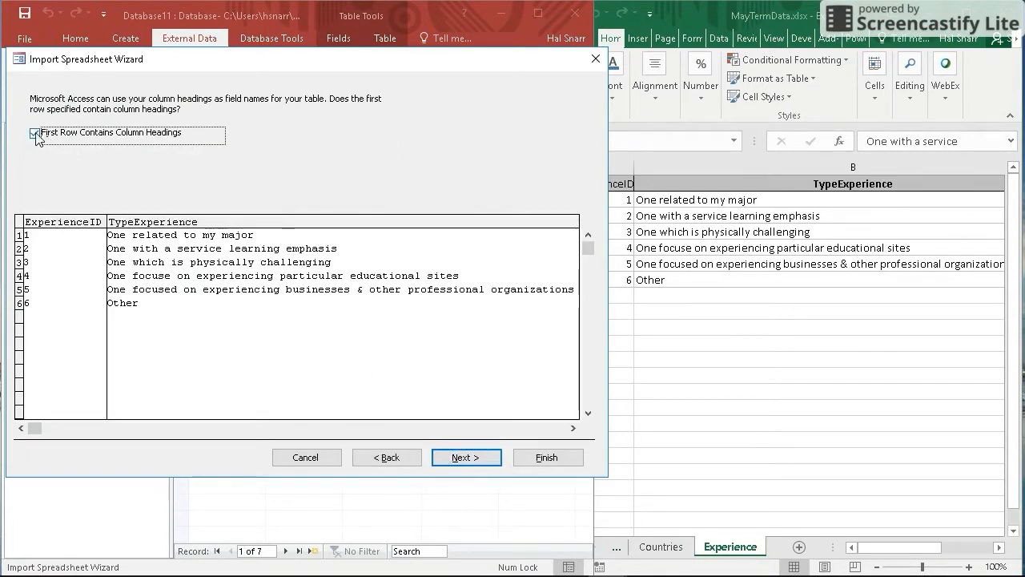
click(451, 456)
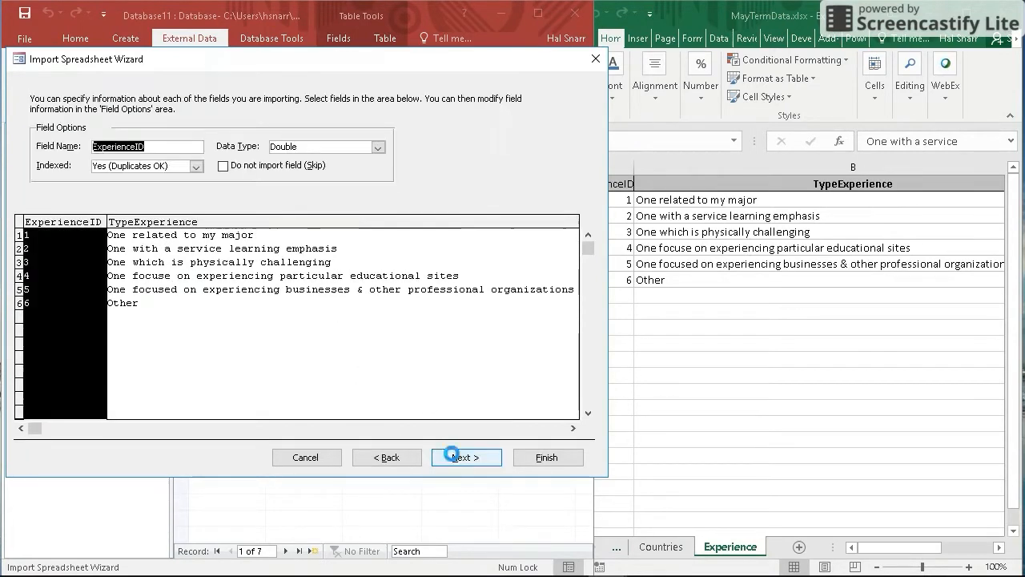
click(161, 166)
click(195, 166)
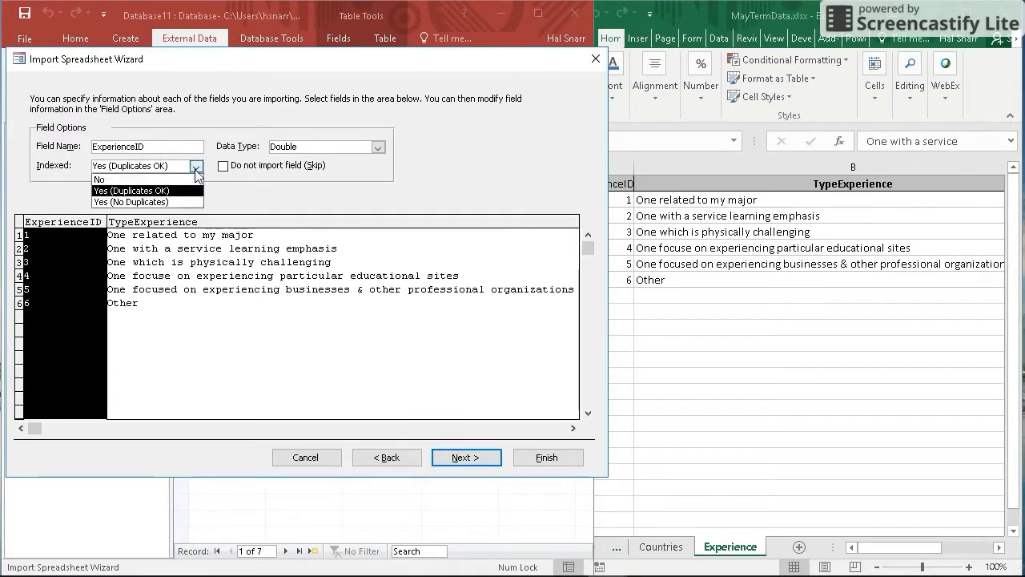
click(159, 203)
click(460, 458)
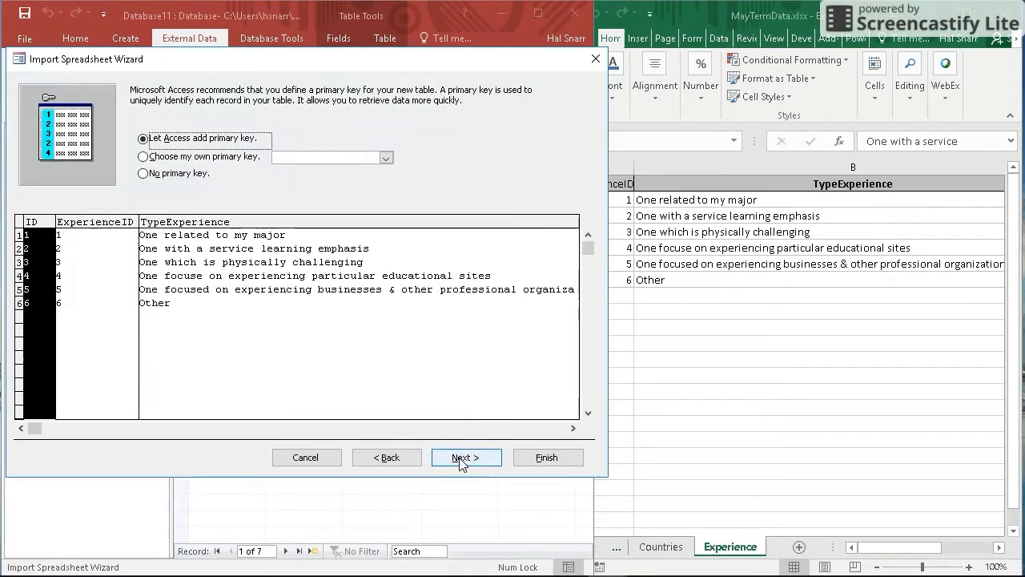
Choose ExperienceID as the primary key and finish importing to a table named Experience without saving the import steps
click(148, 158)
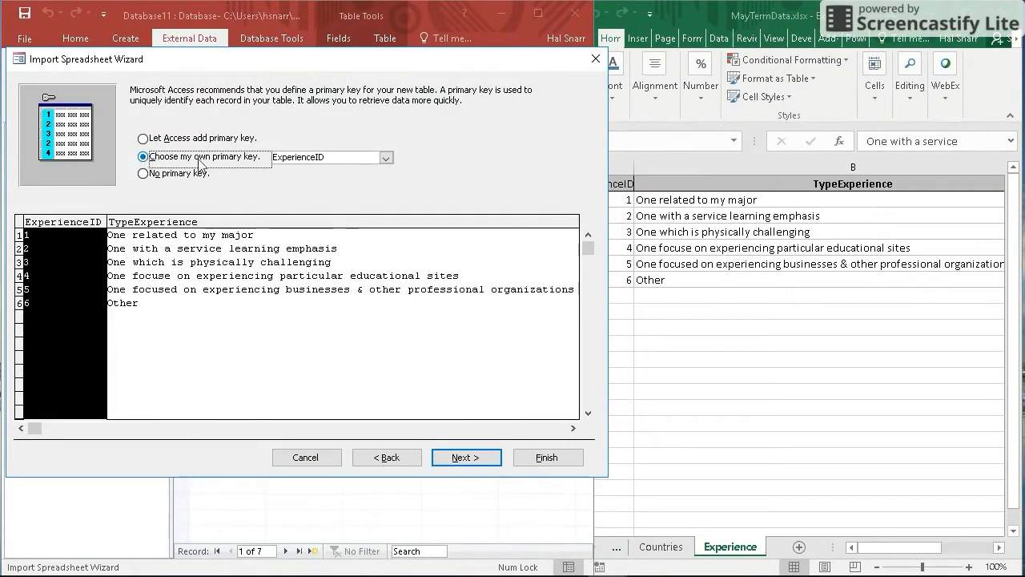
click(461, 458)
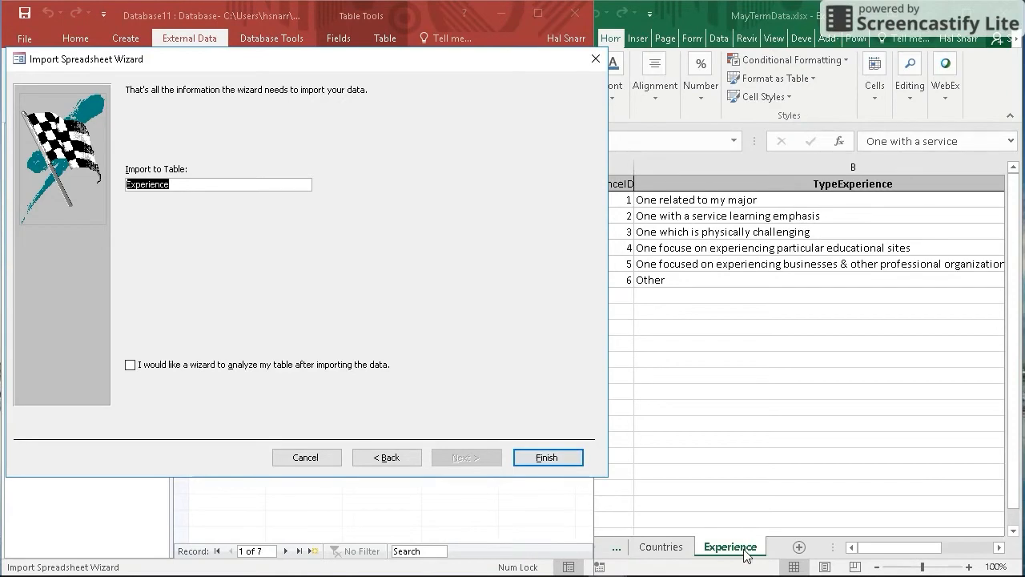
click(548, 462)
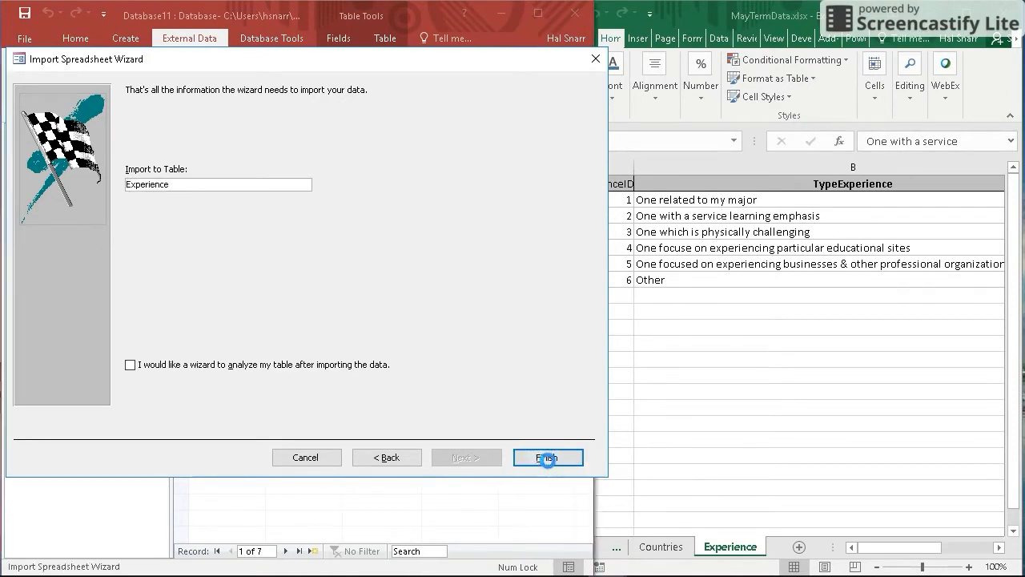
click(562, 501)
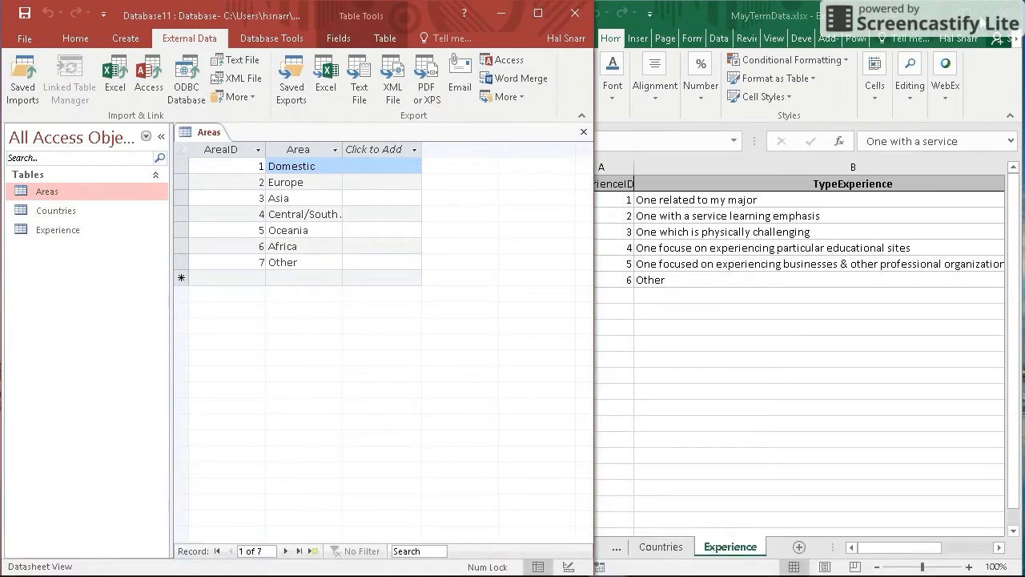
Switch to MayTermSurvey.docx in Word, place it beside Access, and review the survey questions against the imported tables
click(937, 16)
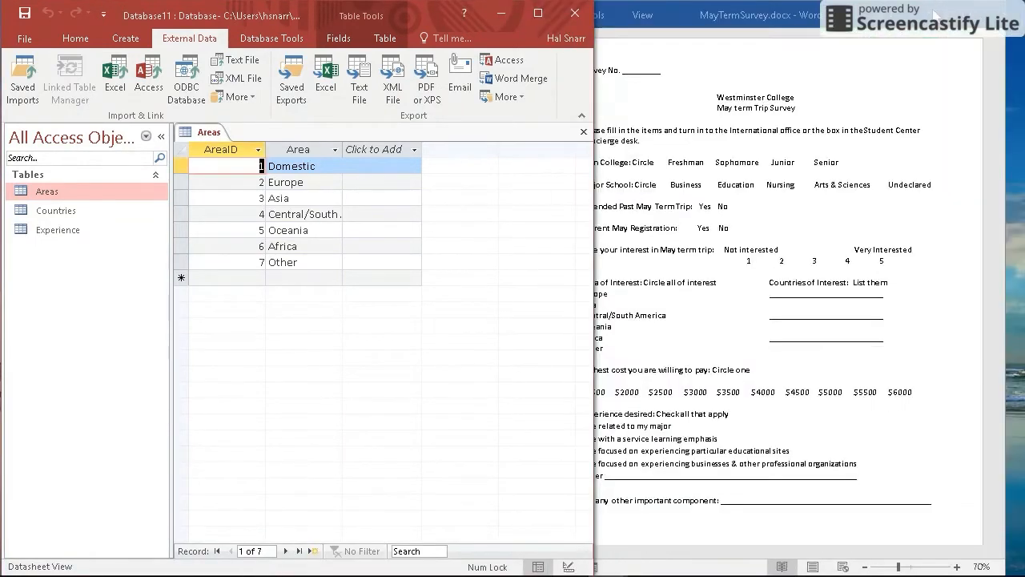
click(849, 18)
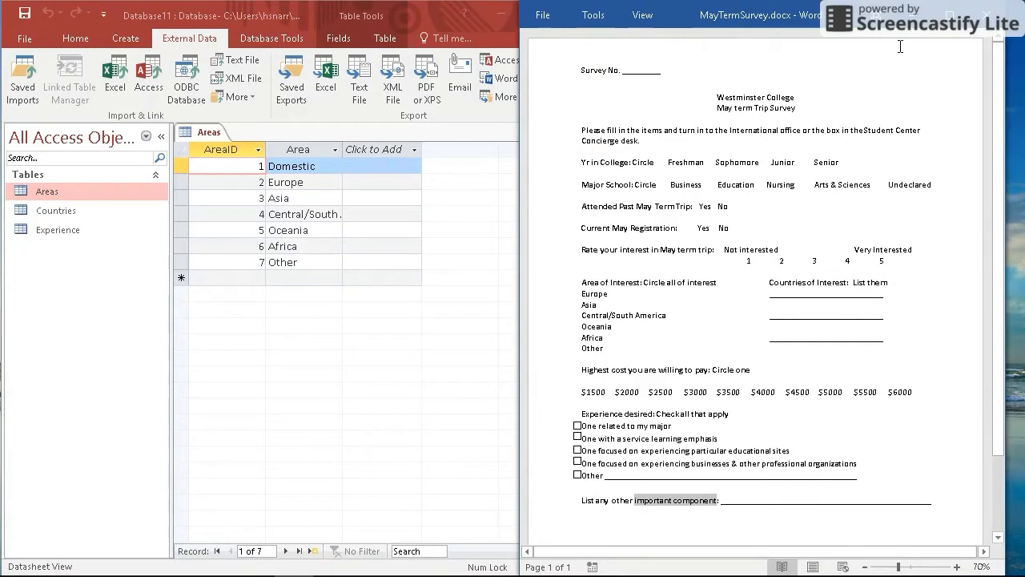
drag(849, 18, 867, 17)
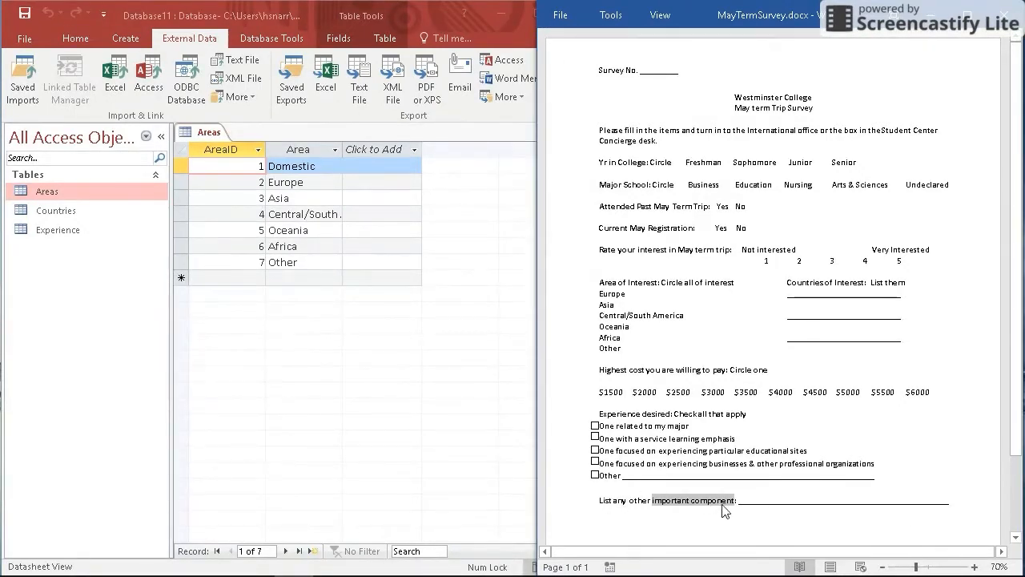
Switch back to Access, create a new table, open it in Design View and save it as Survey
click(69, 277)
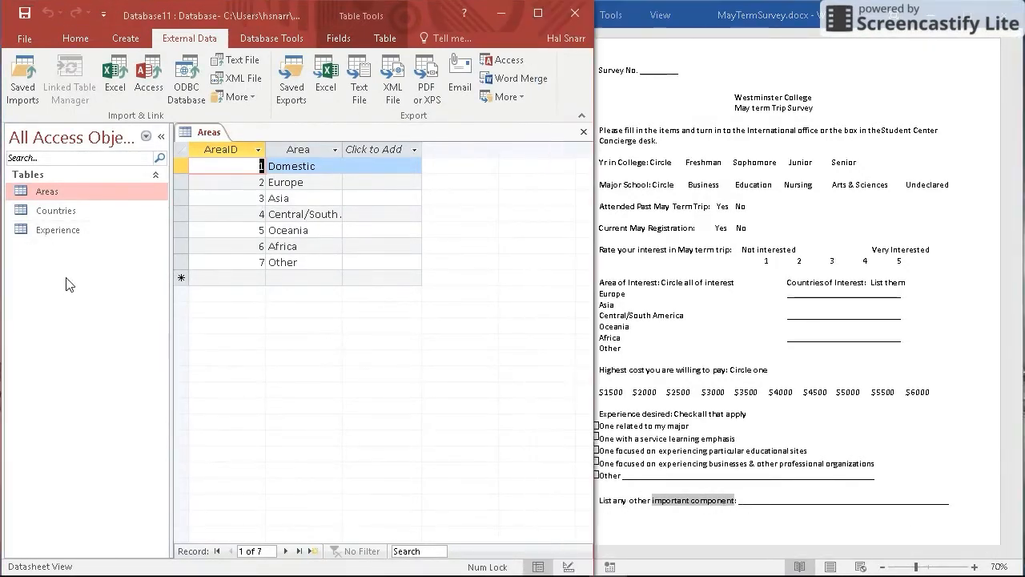
click(137, 35)
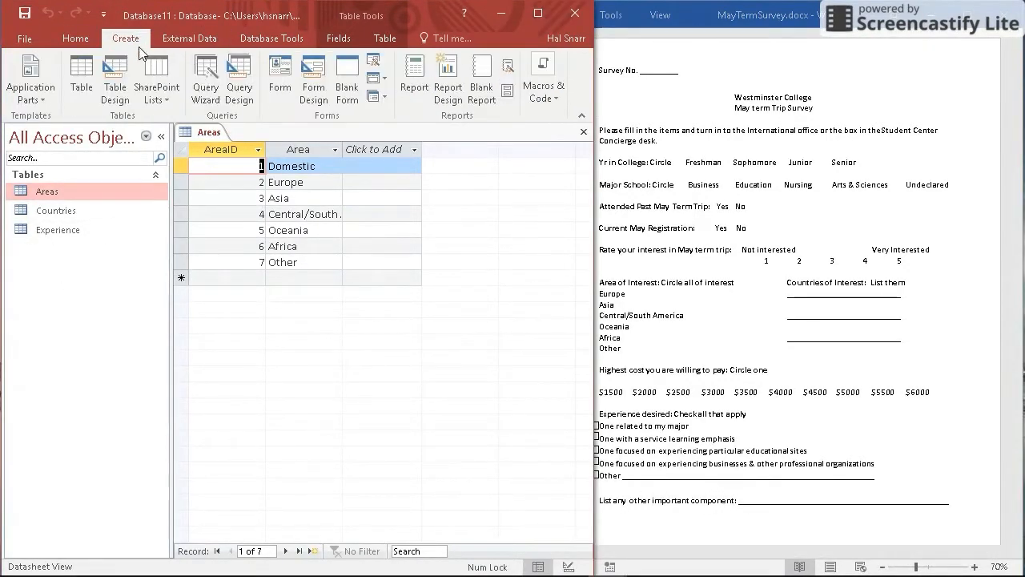
click(86, 76)
right_click(46, 252)
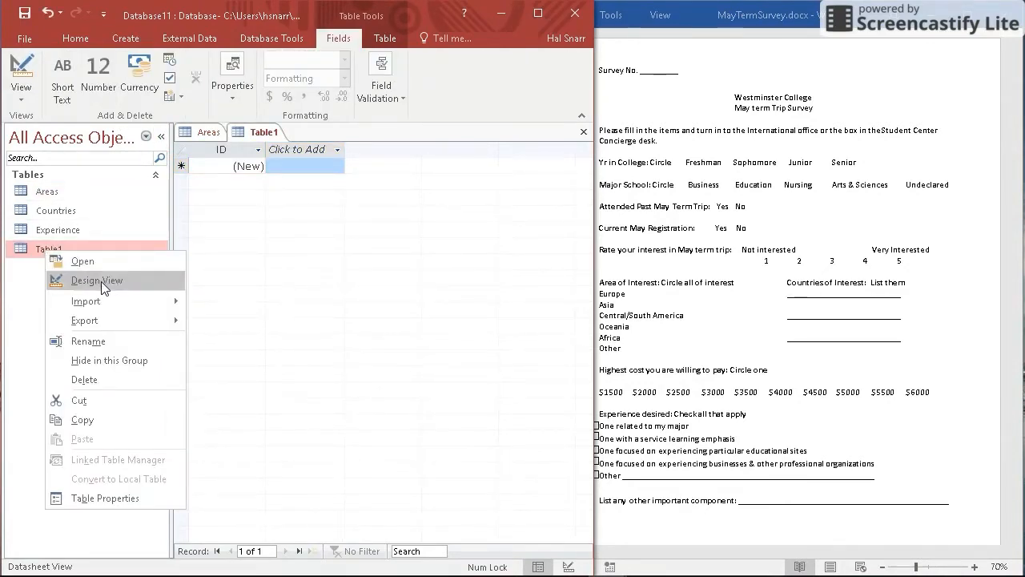
click(101, 281)
drag(246, 210, 154, 210)
text(Survey)
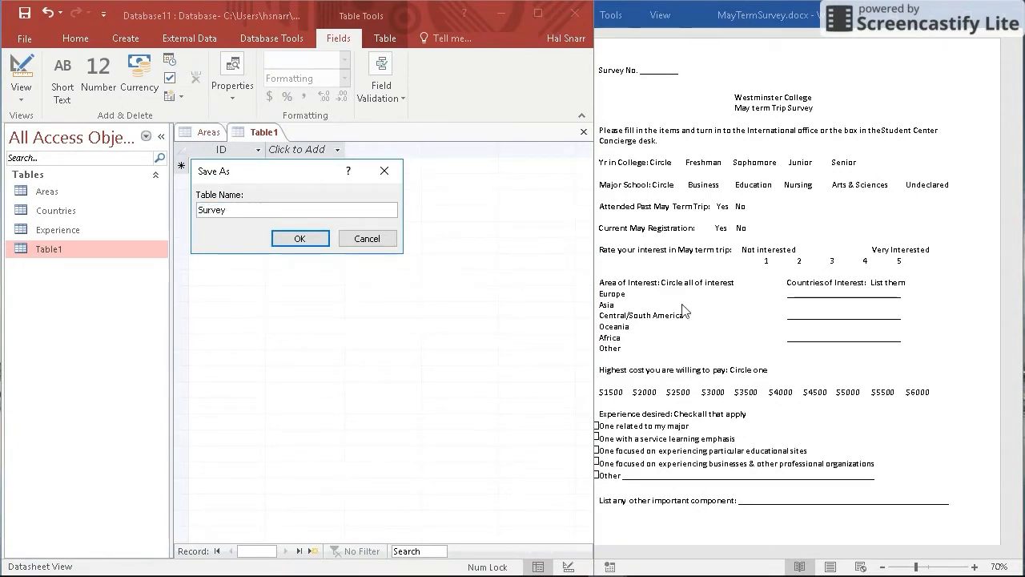
click(301, 238)
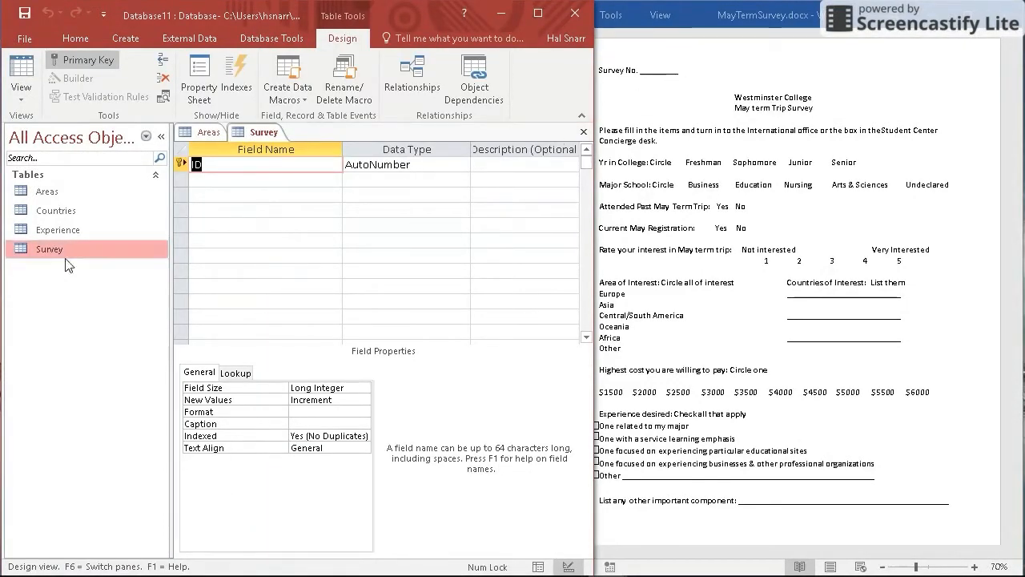
Rename the Survey table's ID primary key field to SurveyNo
double_click(232, 164)
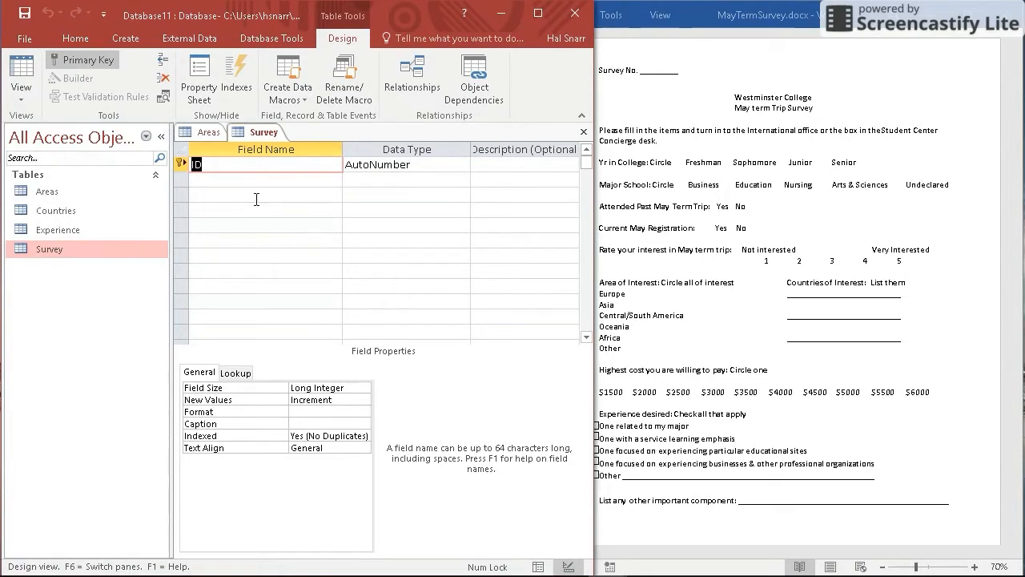
text(SurveyNo)
click(422, 166)
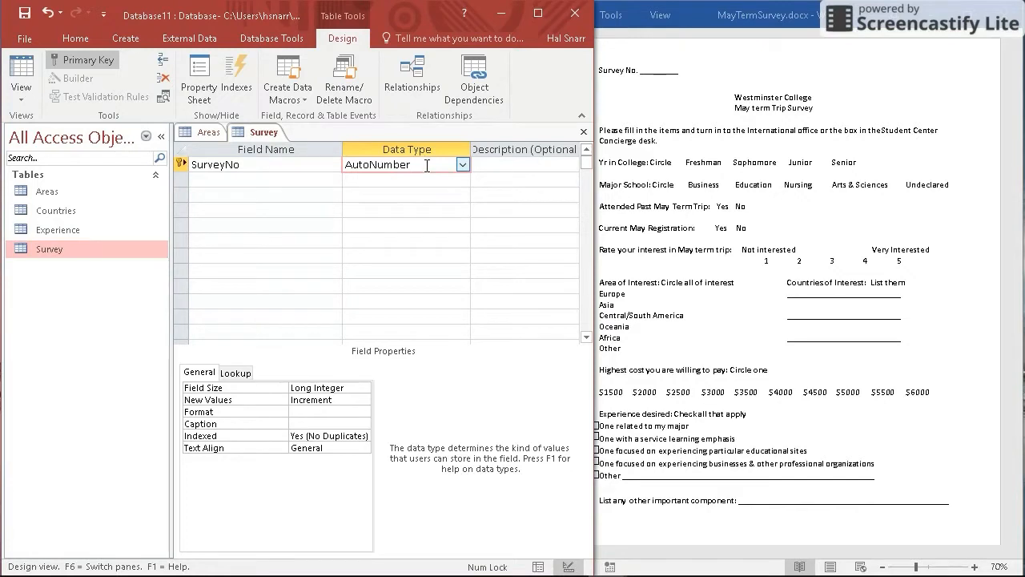
Copy the "Yr in College" heading from the Word survey and use it to add a Short Text field named YrCollege in Access
click(602, 166)
drag(602, 166, 640, 171)
key(ctrl+c)
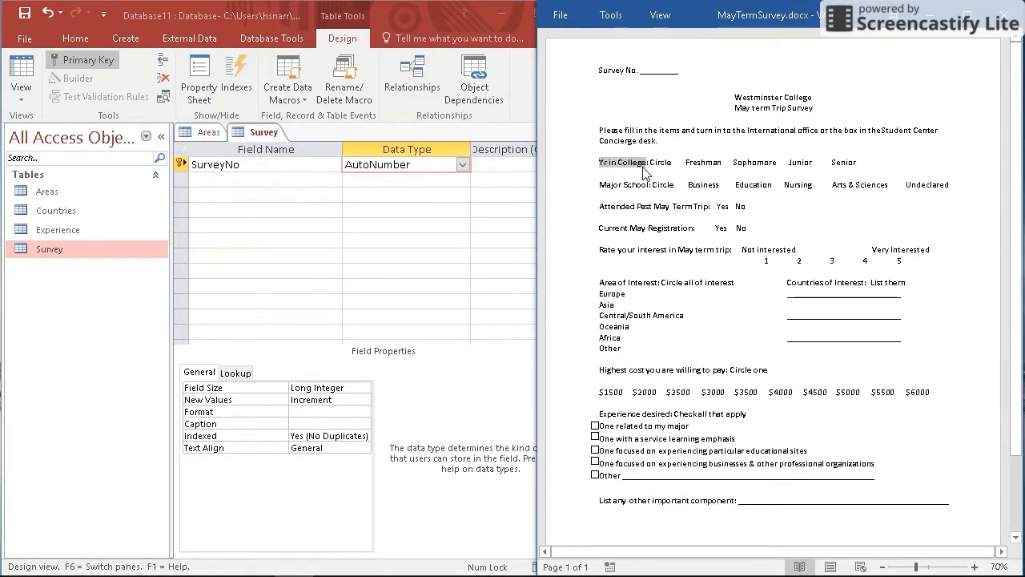
click(245, 183)
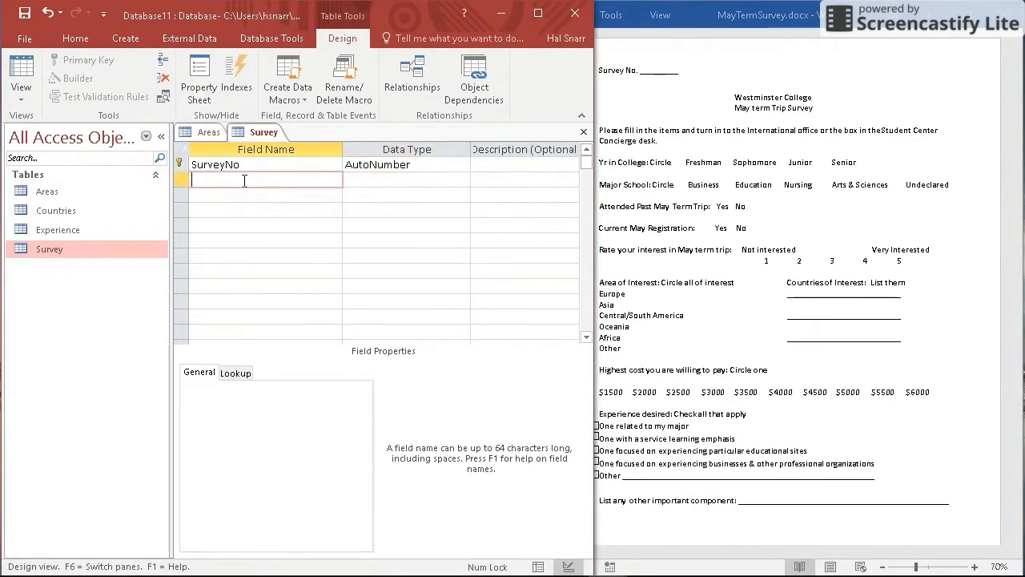
key(ctrl+v)
click(220, 181)
key(BackSpace)
key(BackSpace)
key(BackSpace)
key(BackSpace)
click(413, 180)
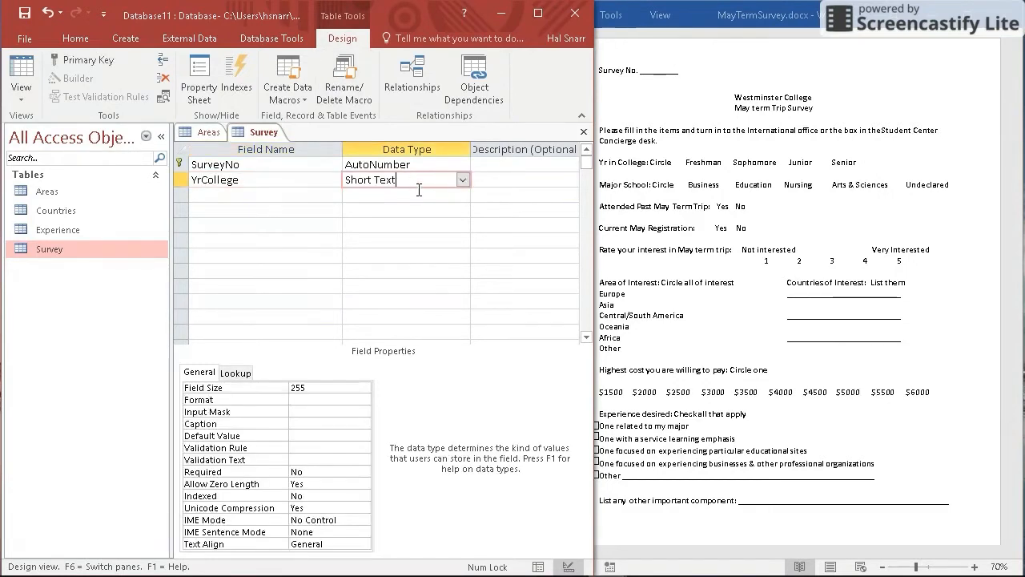
Copy the class-year options from the Word survey, then make the YrCollege lookup a Combo Box with row source type Value List in Access
click(689, 170)
drag(687, 164, 853, 172)
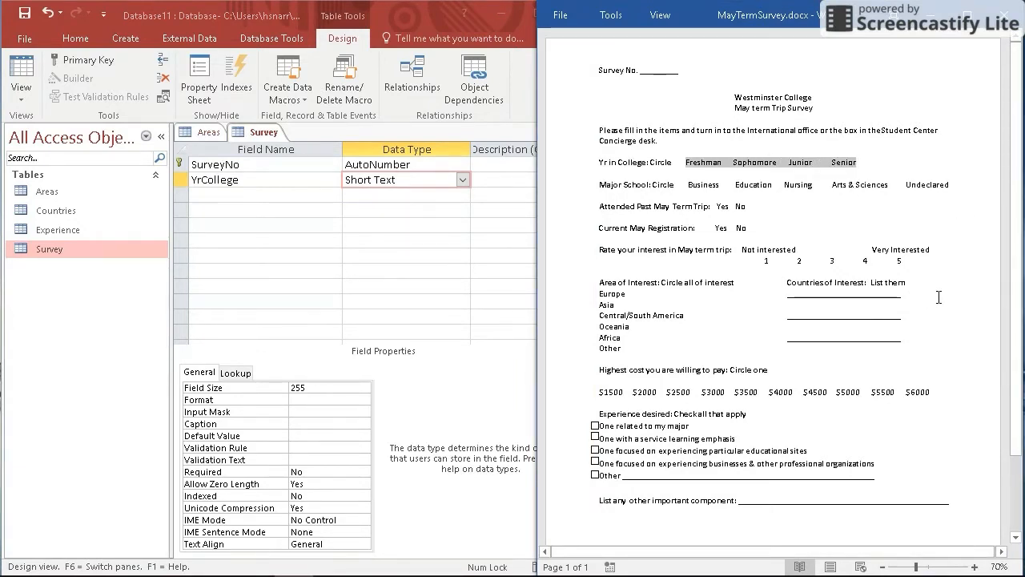
click(238, 376)
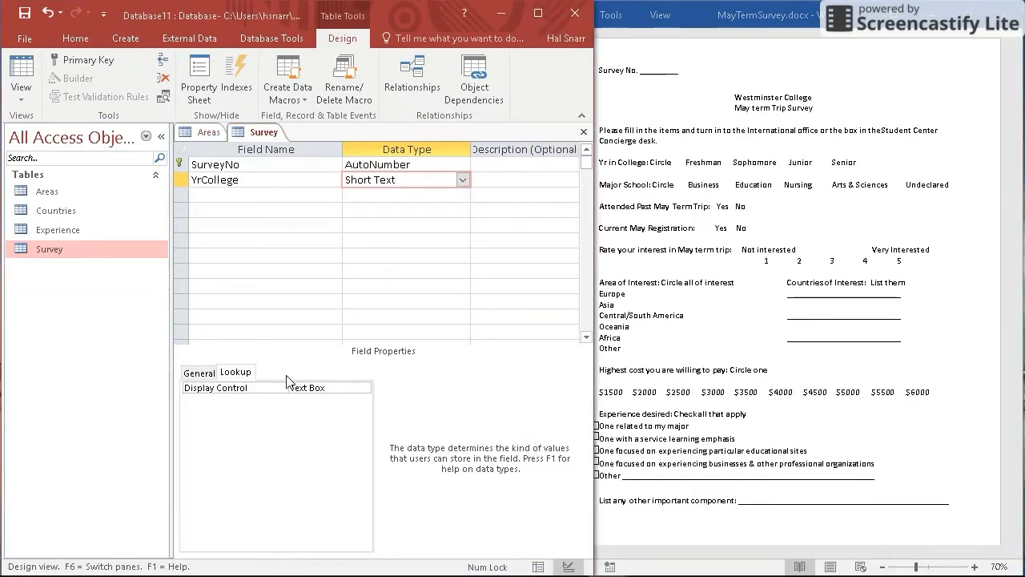
click(337, 389)
click(362, 389)
click(357, 421)
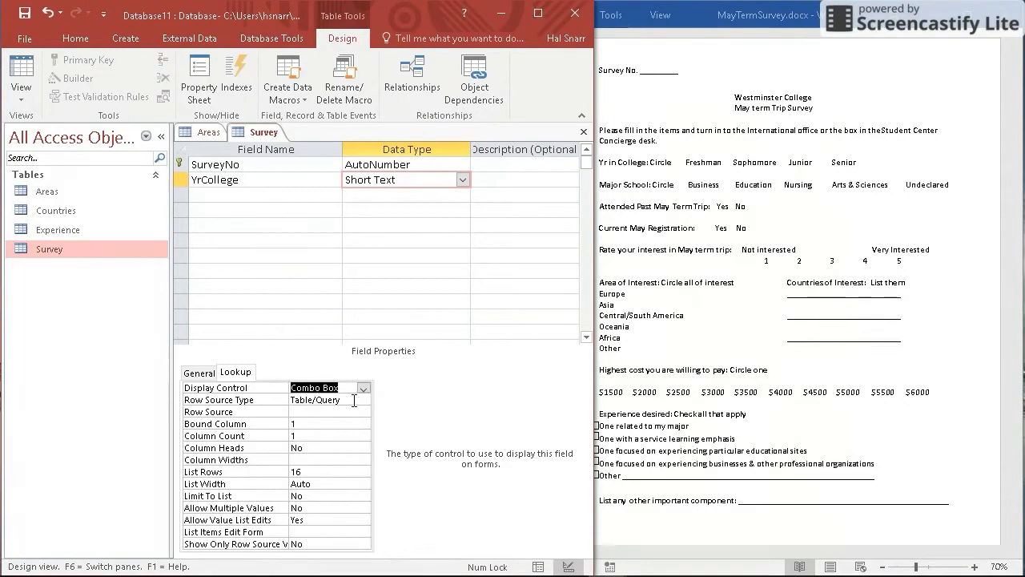
click(360, 405)
click(363, 405)
click(316, 423)
Paste the options into YrCollege's Row Source and format them as "Freshman";"Sophomore";"Junior";"Senior"
click(324, 412)
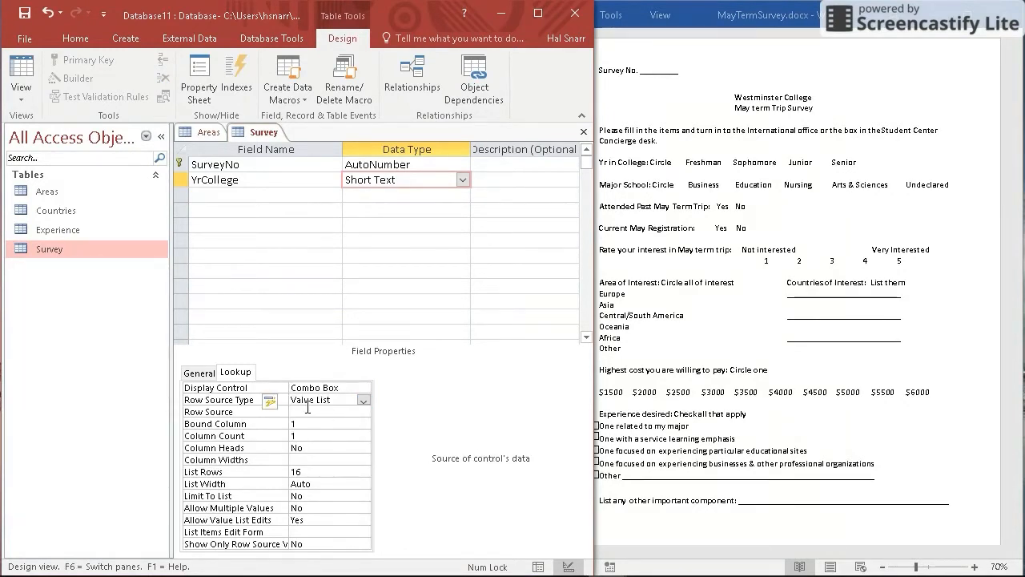
key(ctrl+v)
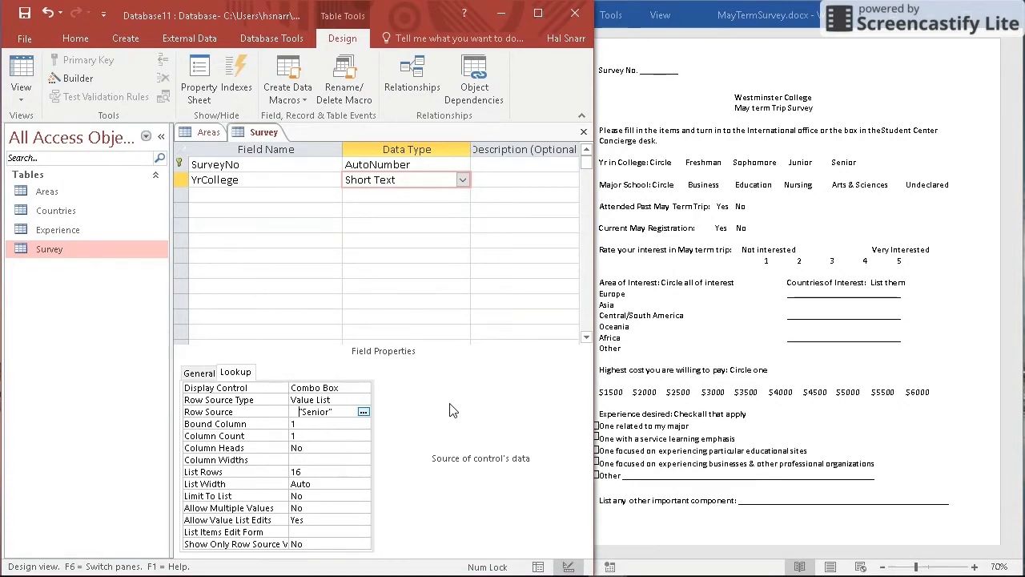
key(BackSpace)
key(BackSpace)
key(BackSpace)
text(;""";)
key(Left)
key(Left)
key(Left)
key(Left)
key(Left)
key(Left)
key(Left)
key(Left)
key(Left)
key(Left)
key(Left)
key(Left)
key(Left)
key(Left)
key(Left)
key(Left)
key(Left)
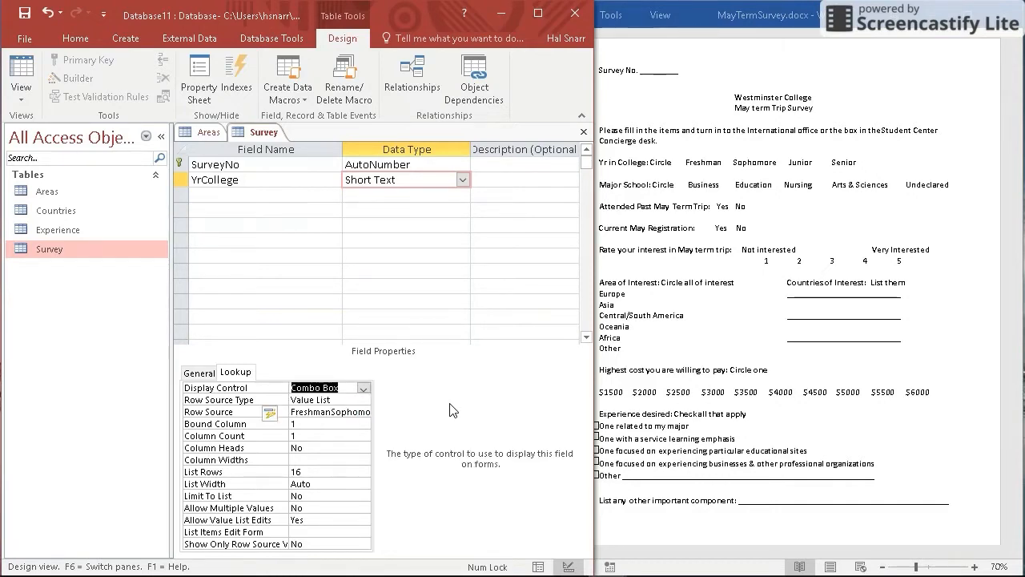
click(290, 411)
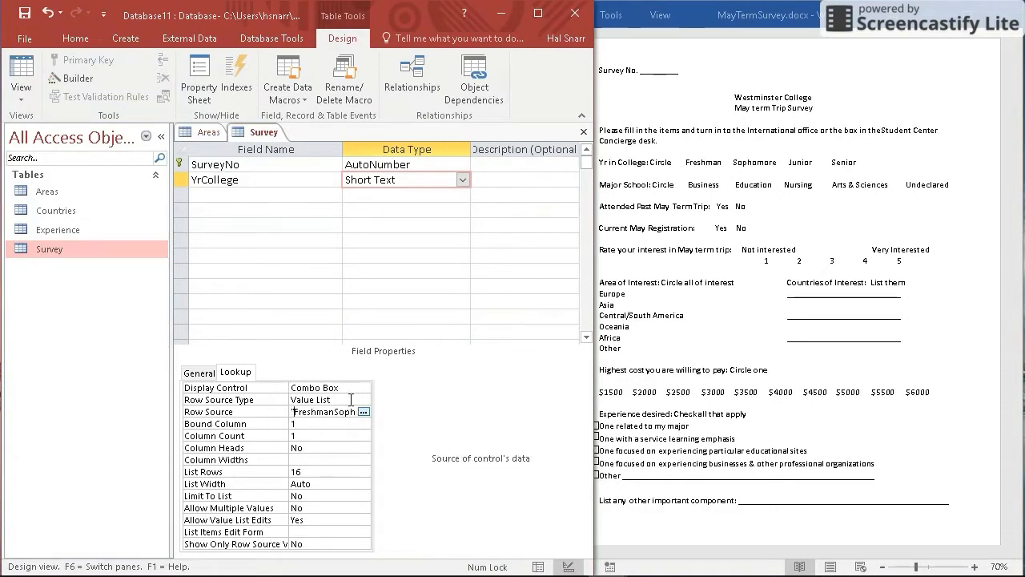
text(";"Sophomore")
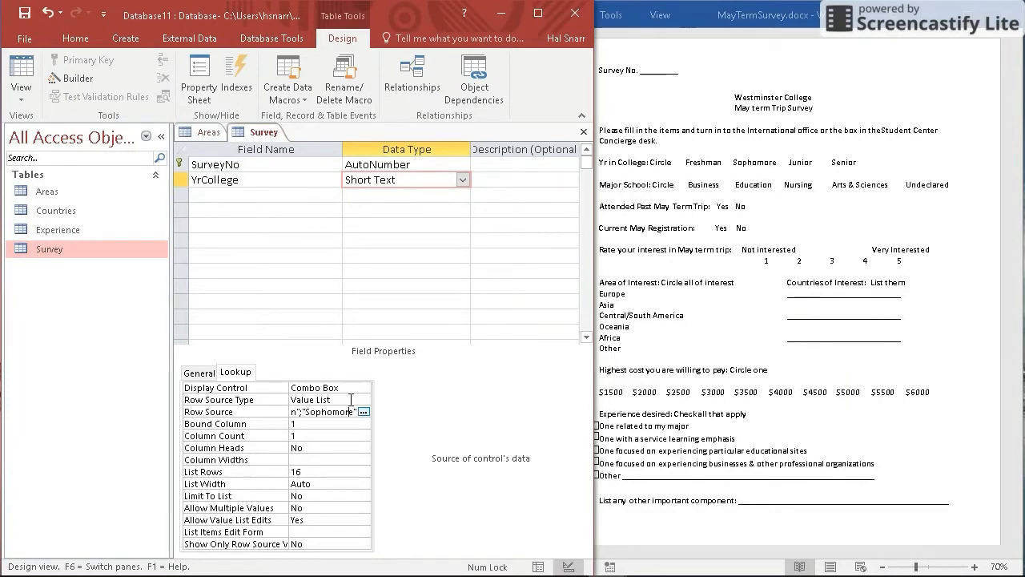
text(;"Junior";"Seni)
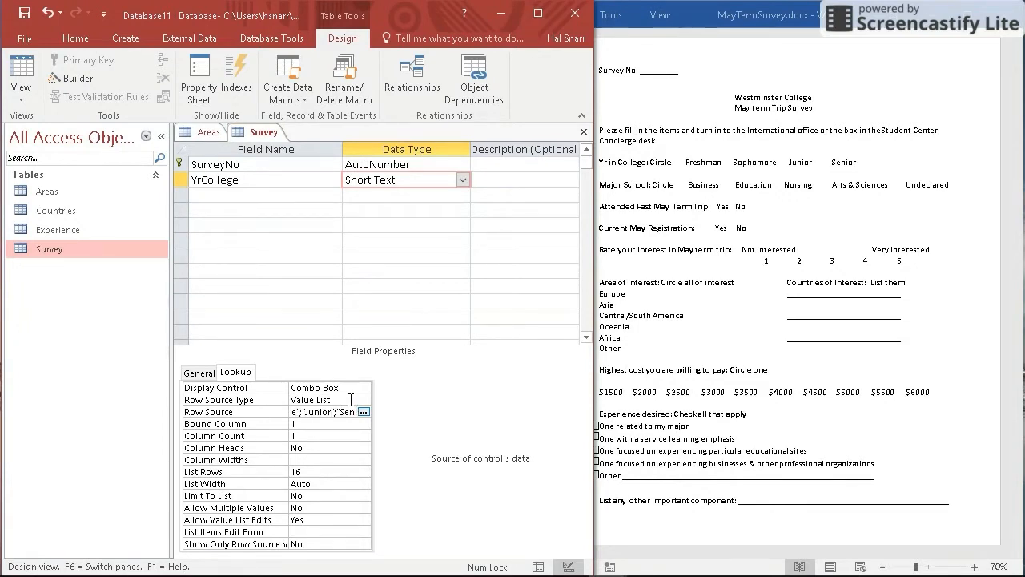
text(or")
Add a field named MajorSchool with the Short Text data type below YrCollege
click(223, 196)
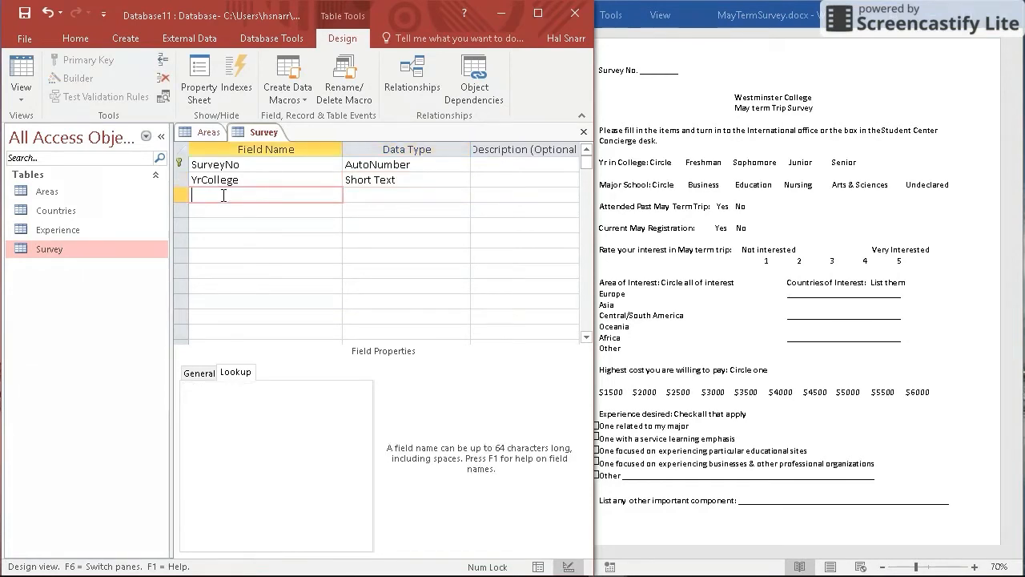
text(MajorCchool)
key(Tab)
Copy the major school options from the Word survey, then make the MajorSchool lookup a Combo Box with row source type Value List in Access
click(695, 218)
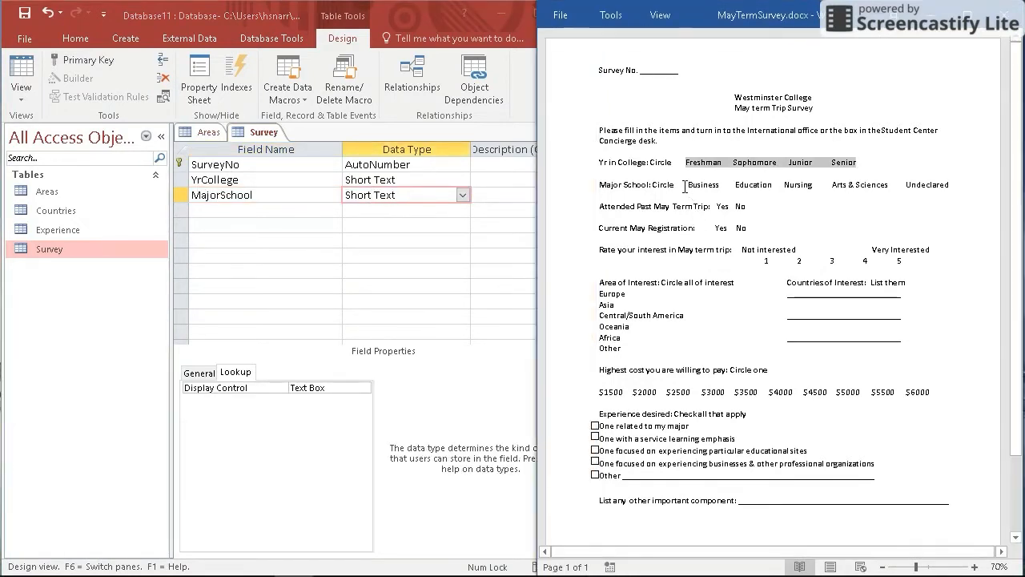
drag(687, 184, 938, 184)
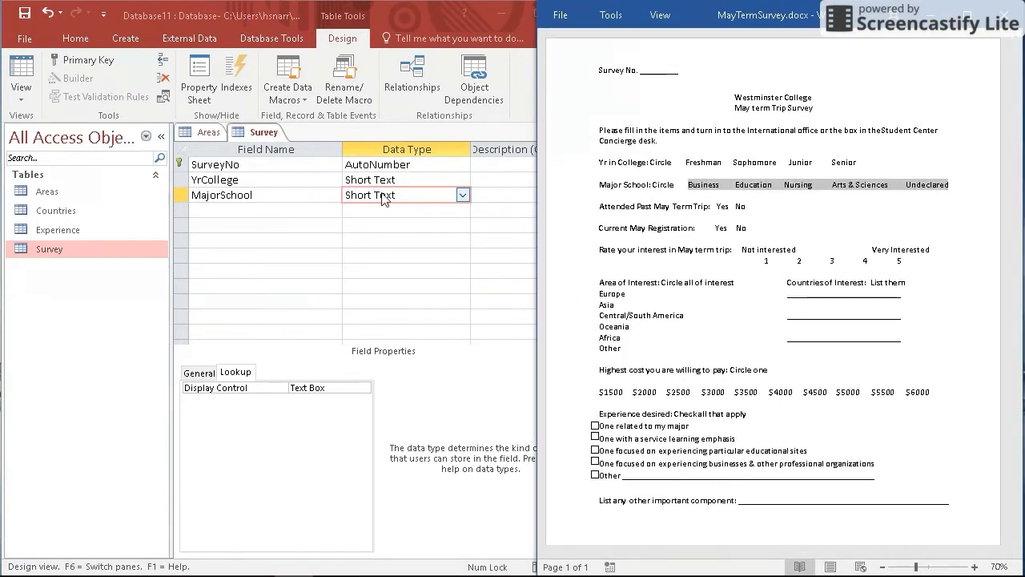
click(392, 193)
click(310, 387)
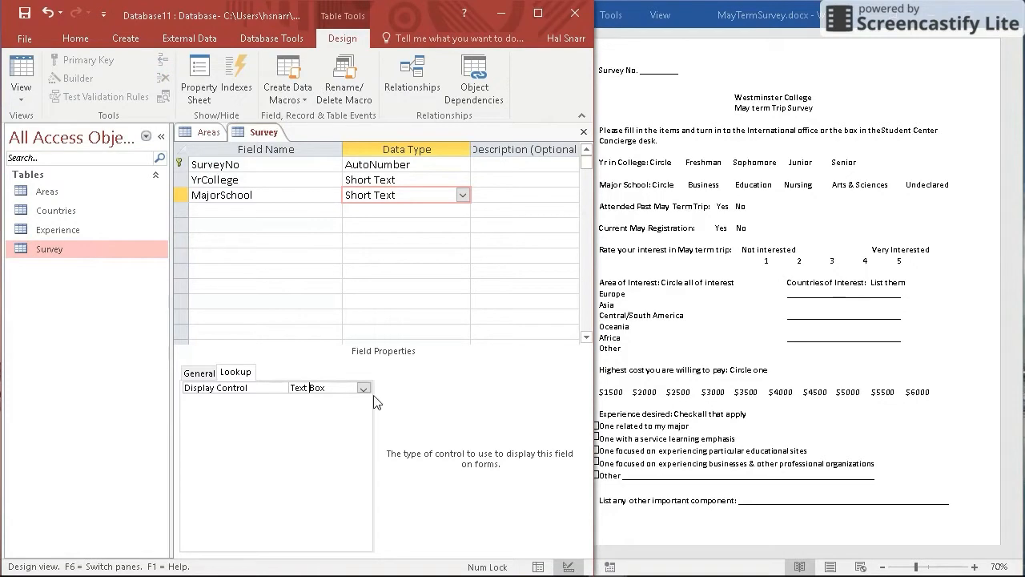
click(362, 388)
click(367, 421)
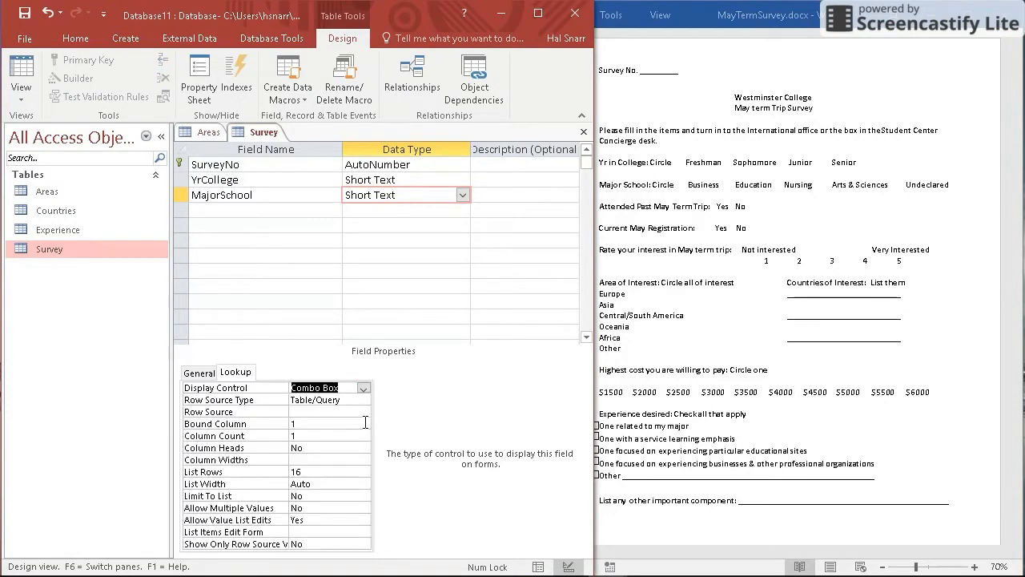
click(358, 401)
click(362, 401)
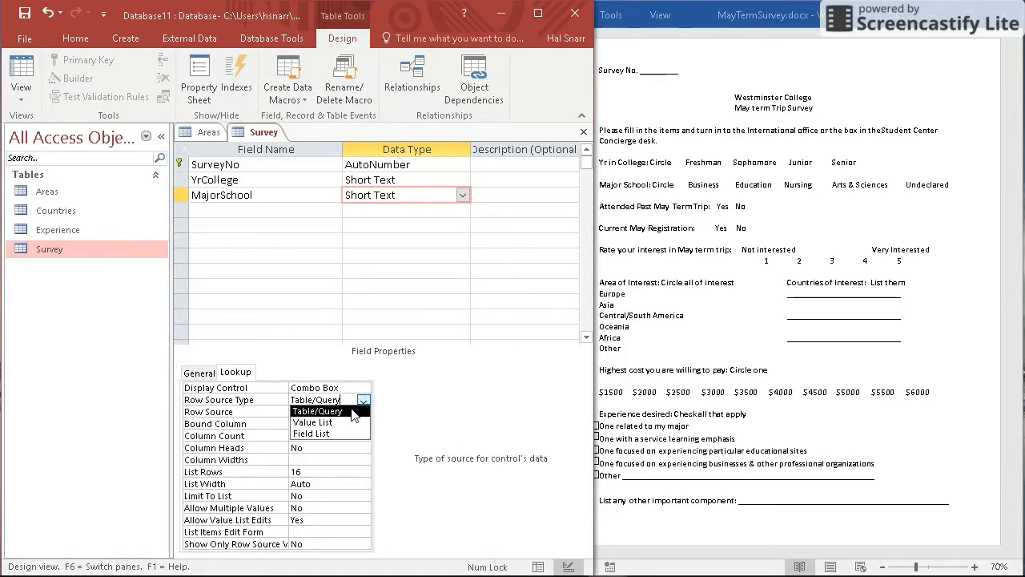
click(330, 423)
Paste the copied school options into MajorSchool's Row Source and maximize the Access window
click(333, 412)
key(ctrl+v)
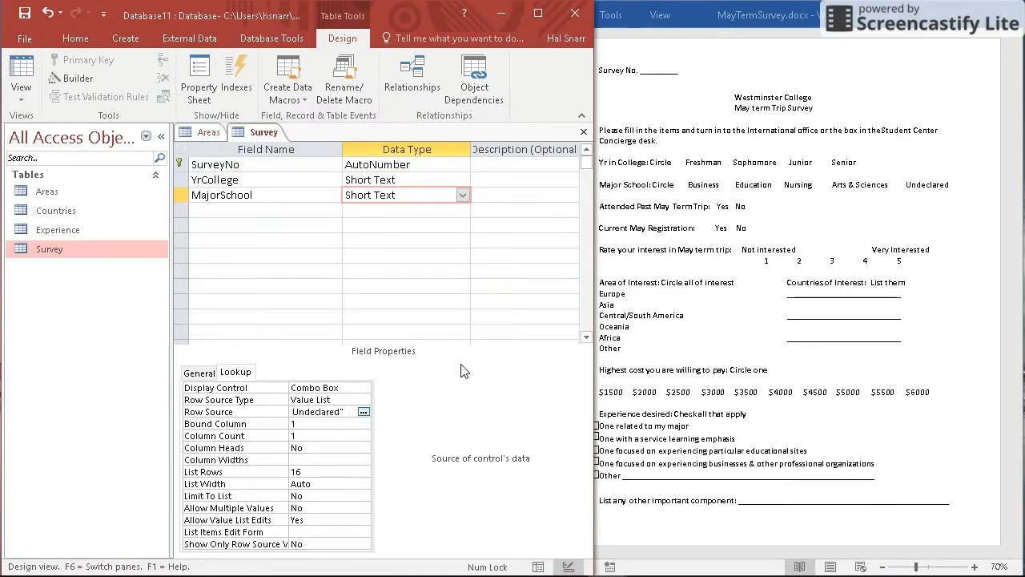
click(521, 8)
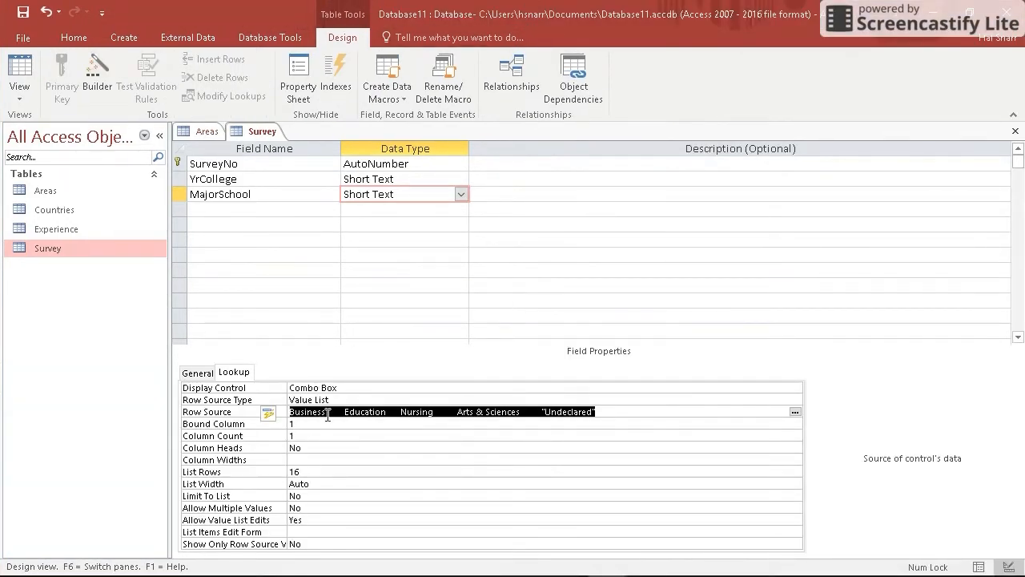
Format the MajorSchool row source as "Business";"Education";"Nursing";"Arts & Sciences";"Undeclared", removing the extra spaces between the options
click(327, 413)
text(";)
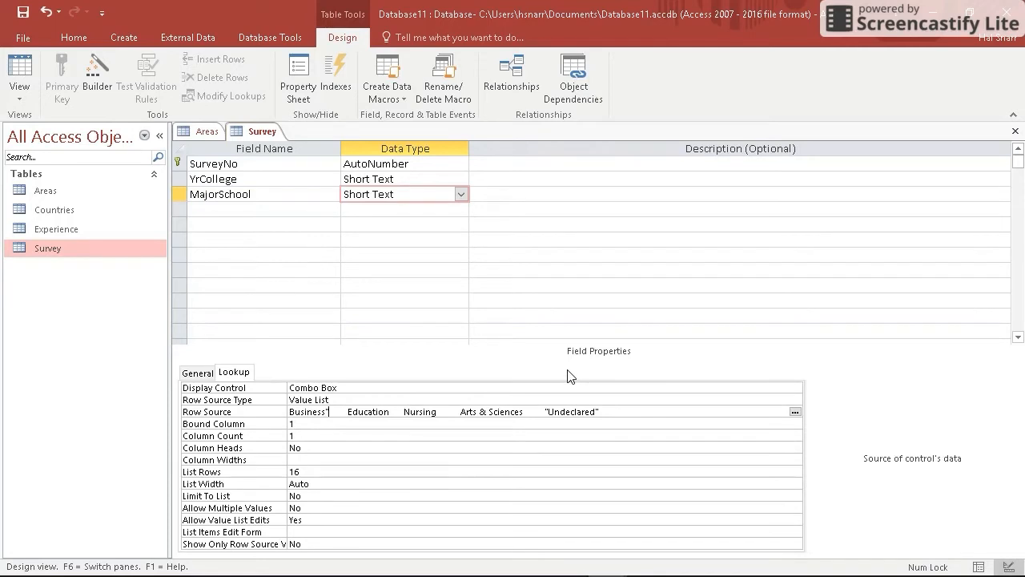
key(Delete)
key(Delete)
key(Delete)
key(Delete)
key(Delete)
key(Delete)
text(";)
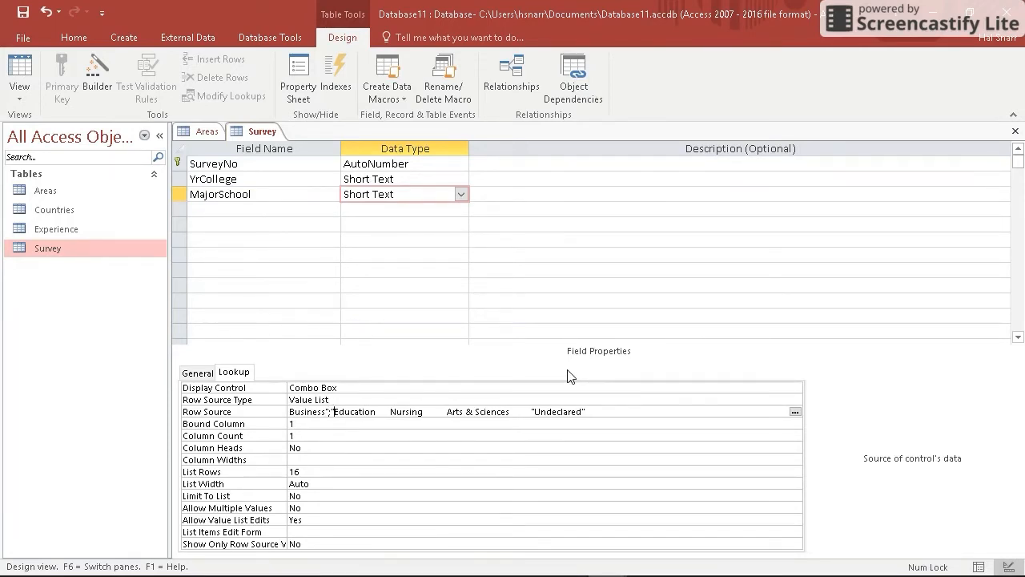
text(")
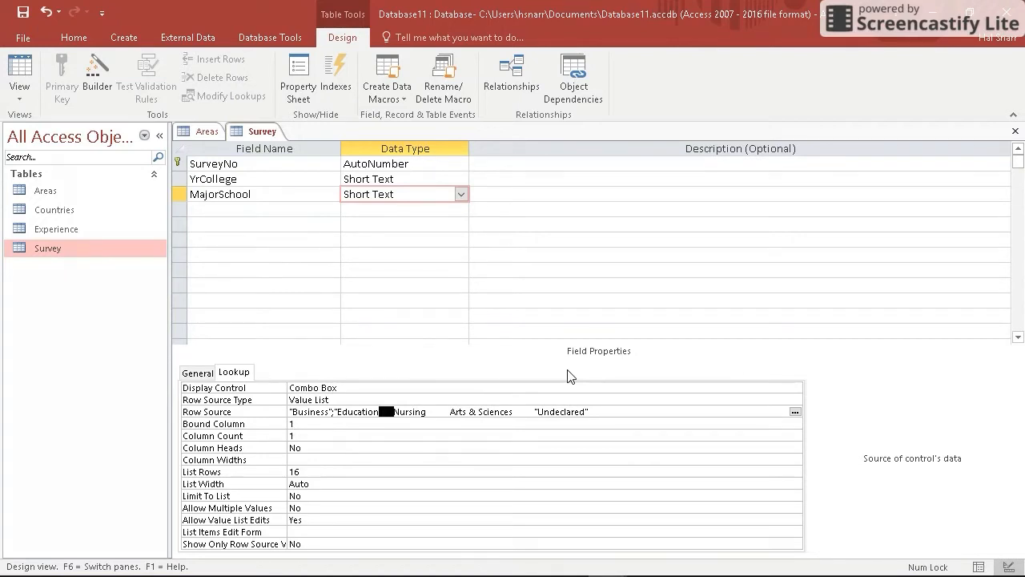
text(";")
text(";")
key(Delete)
key(Delete)
key(Delete)
key(Delete)
key(Delete)
key(Delete)
key(Delete)
key(Delete)
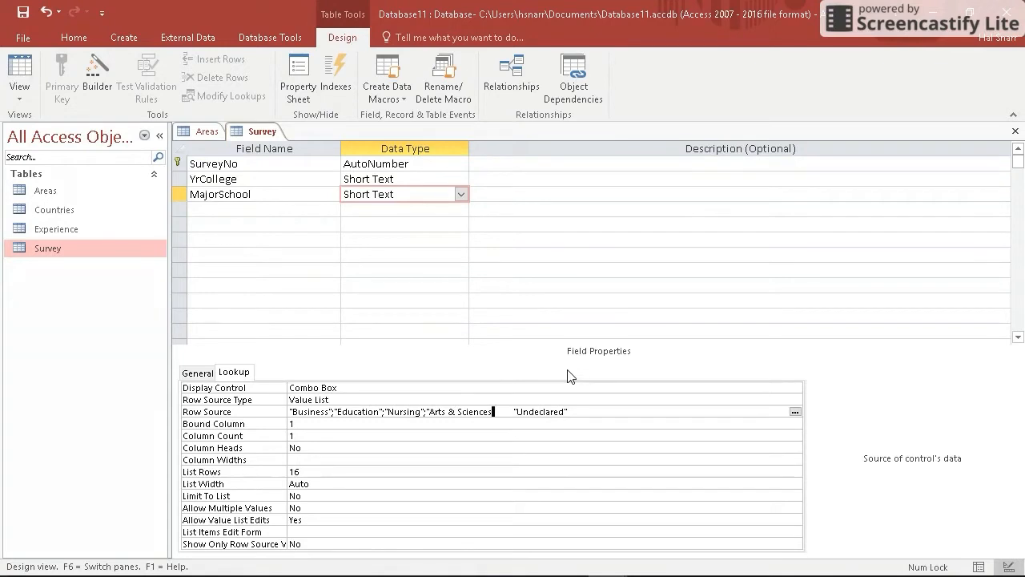
key(Delete)
text(";")
Start the field row below MajorSchool, restore the Access window beside the Word survey and extend it to full height
click(235, 214)
click(971, 12)
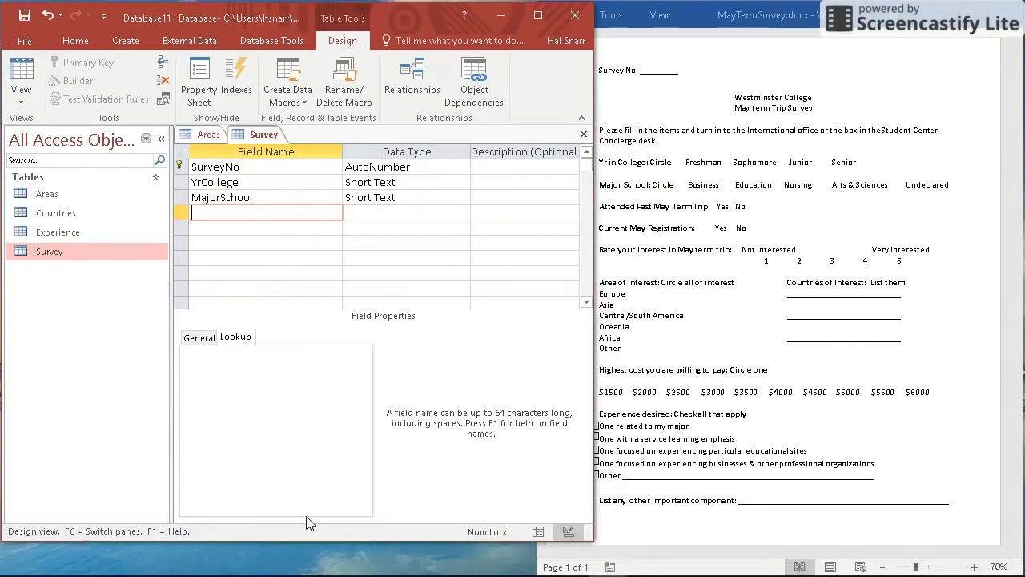
drag(302, 540, 304, 576)
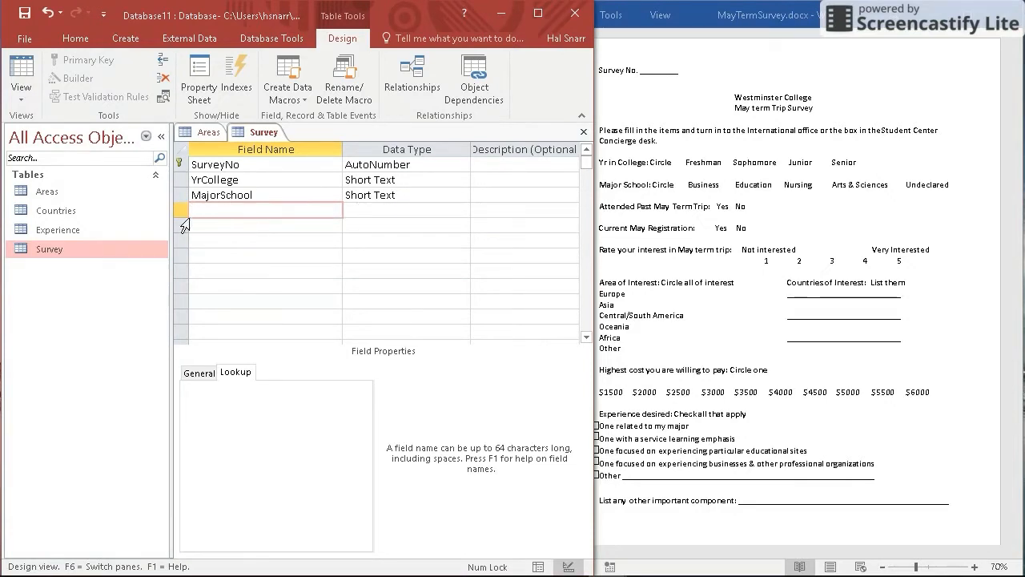
Add a field named PastMayTerm with the Yes/No data type to the Survey table
text(PastMayTerm)
click(352, 213)
click(463, 211)
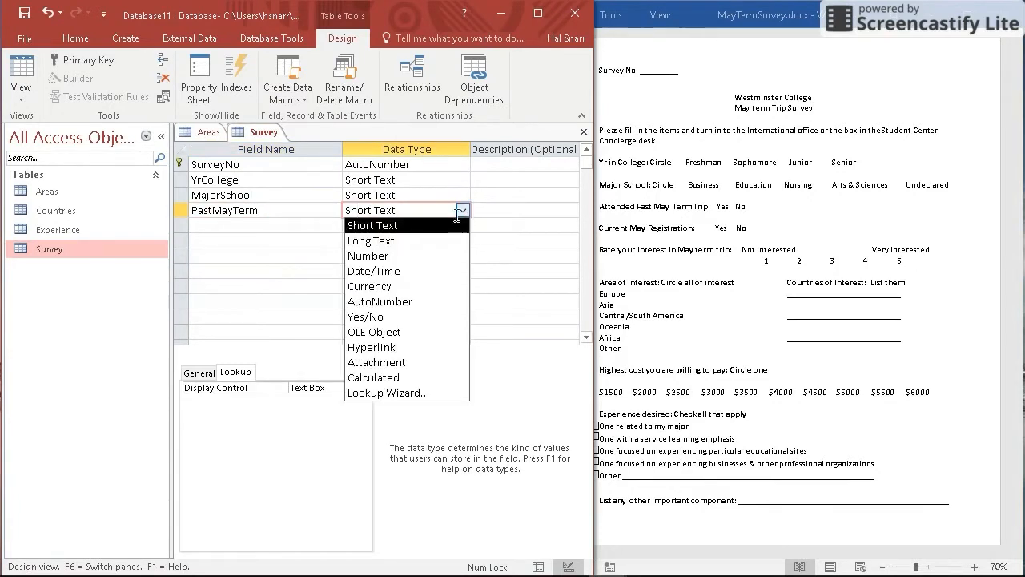
click(410, 319)
click(195, 225)
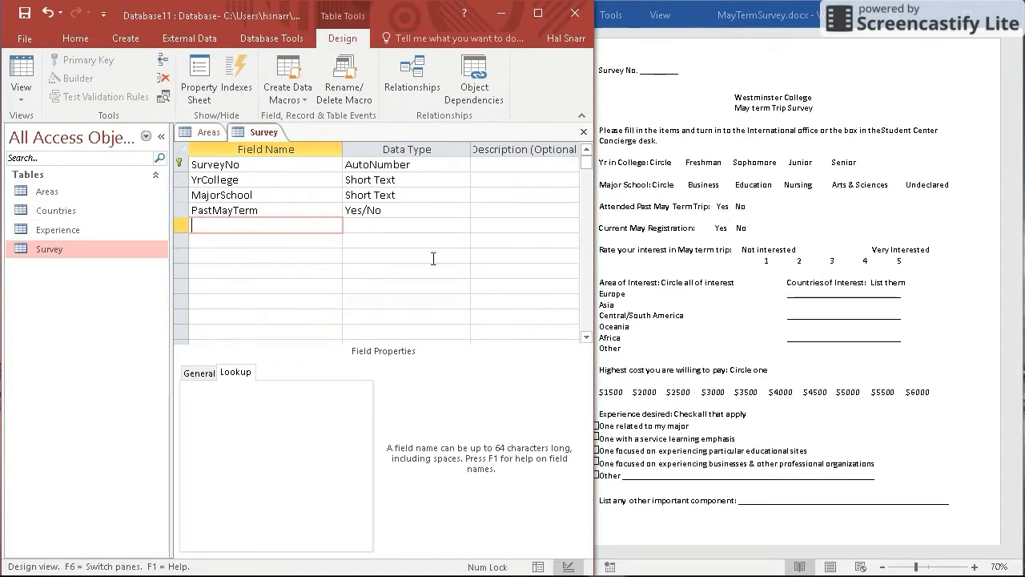
Add a field named CurrentMayReg with the Yes/No data type to the Survey table
text(CurrentMayReg)
click(373, 225)
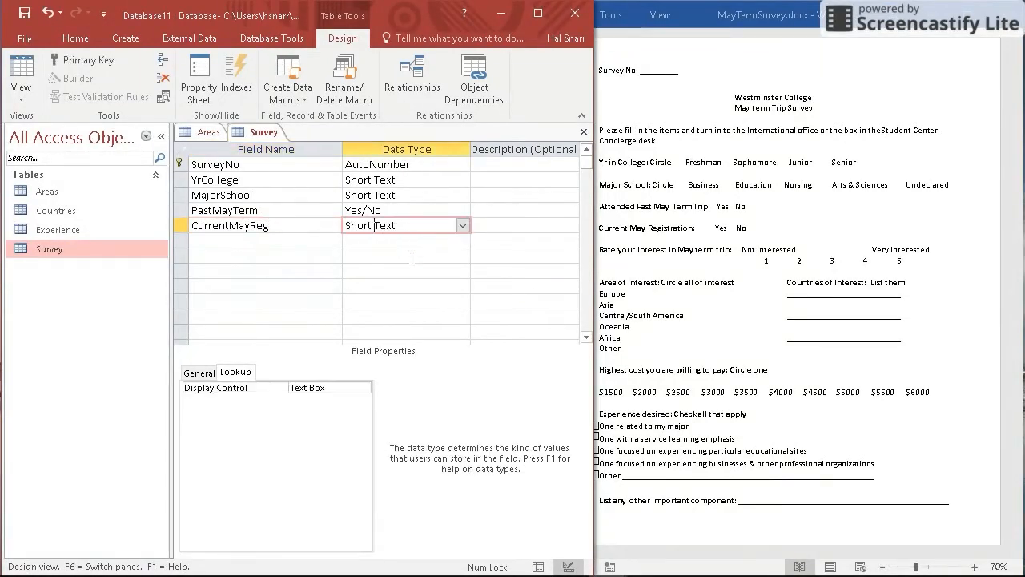
click(462, 225)
click(433, 338)
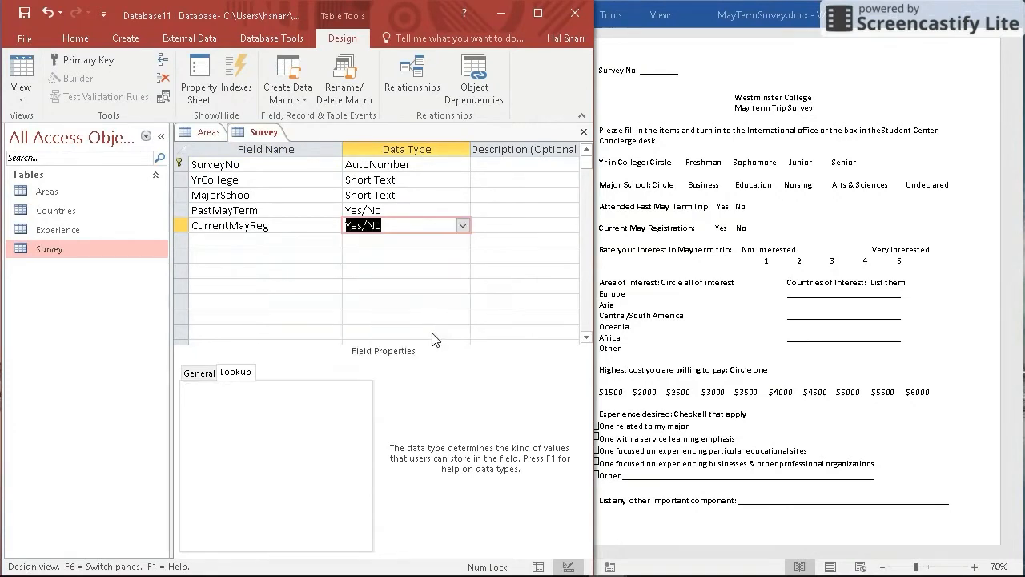
Add a field named InterestInMay with the Number data type and check its Field Size property
click(228, 242)
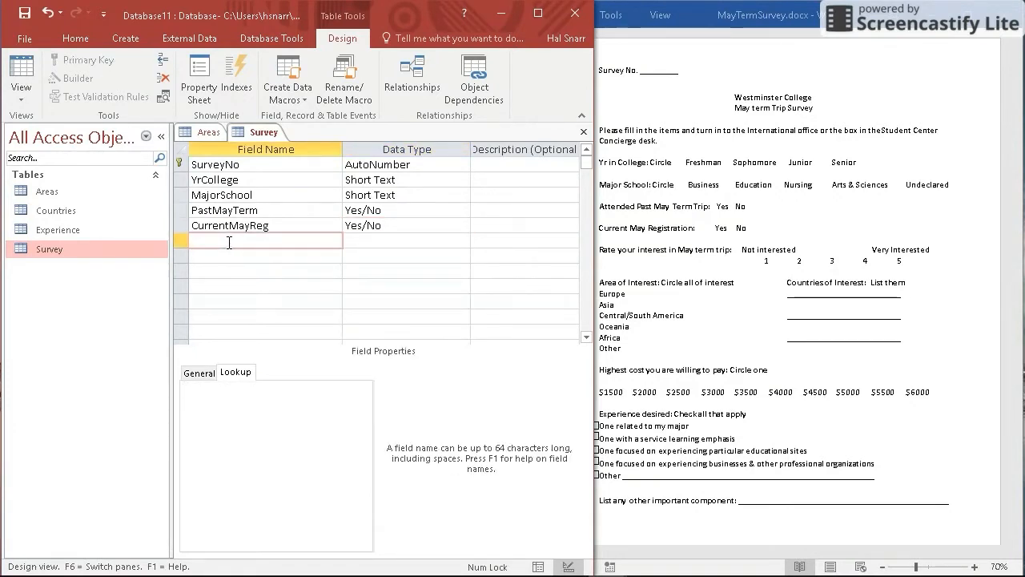
text(M)
text(ntere)
text(stM)
text(In)
click(373, 243)
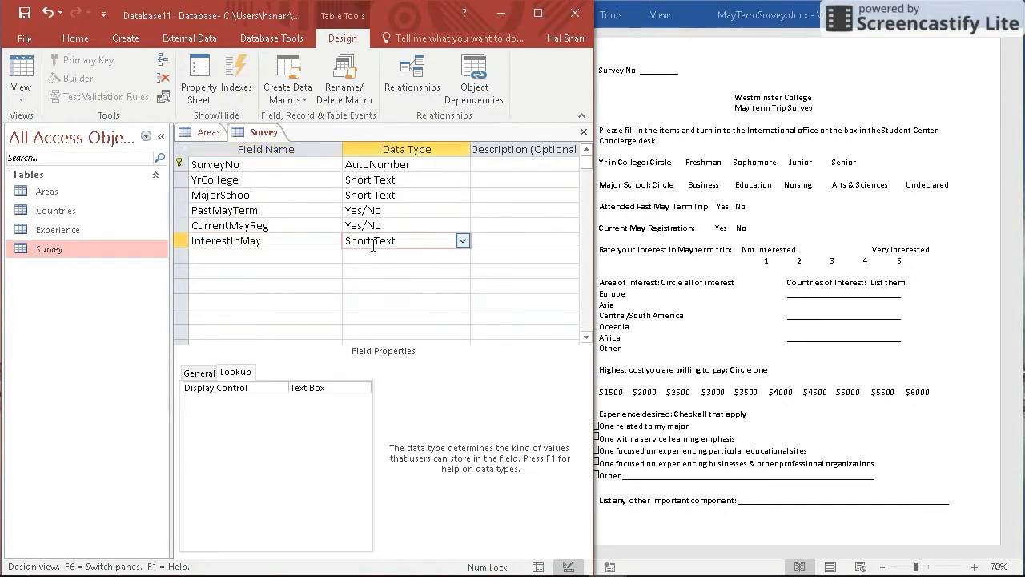
click(463, 240)
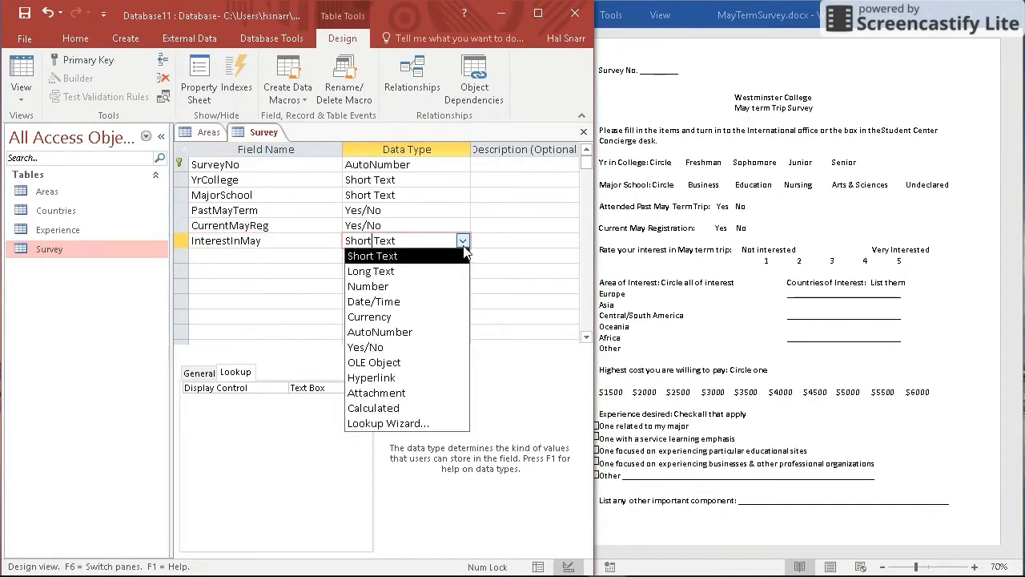
click(430, 286)
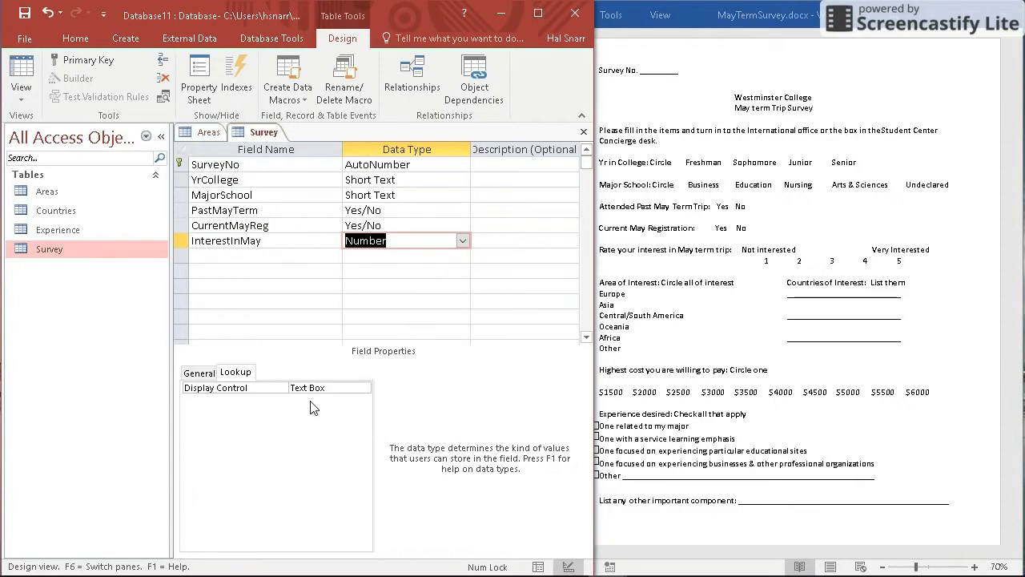
click(214, 375)
click(349, 390)
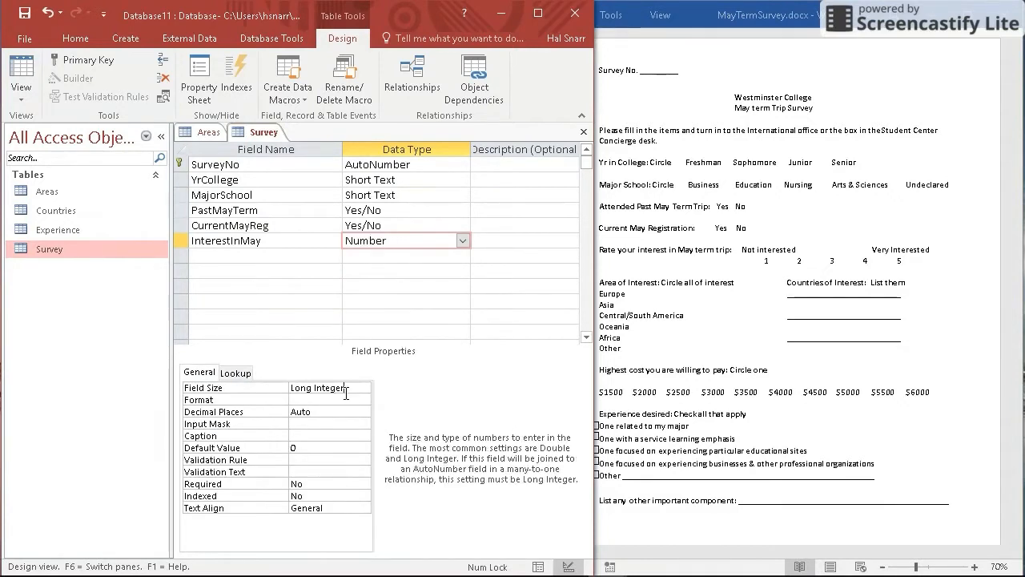
Make InterestInMay's lookup a Combo Box with a Value List whose row source is 1;2;3;4;5
click(236, 372)
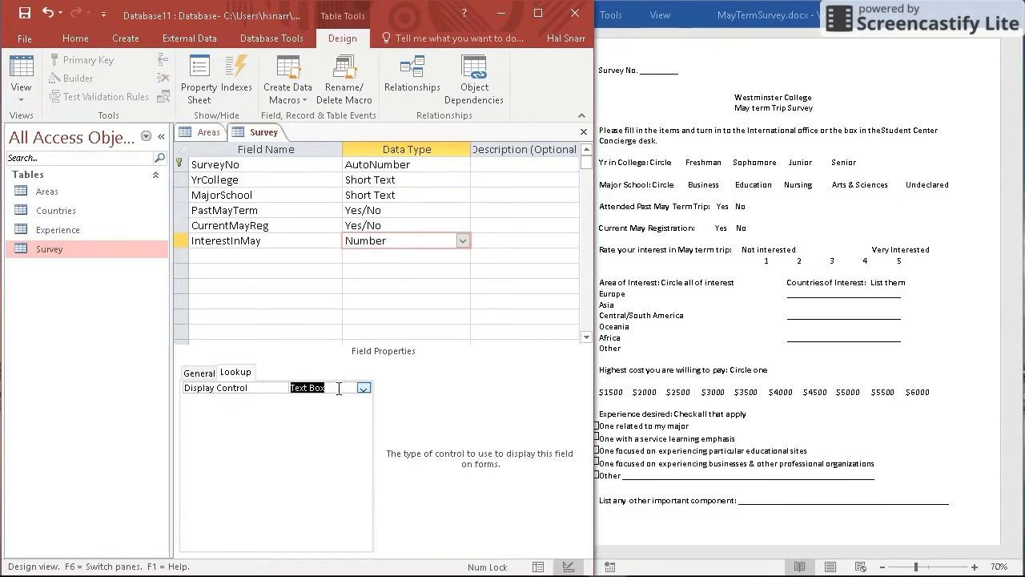
click(364, 390)
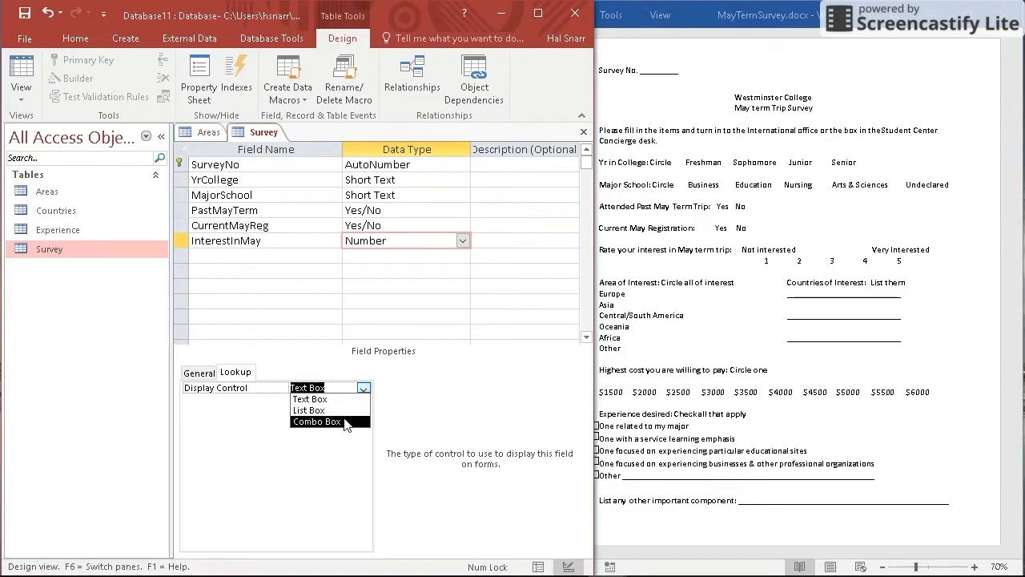
click(349, 423)
click(364, 399)
click(364, 399)
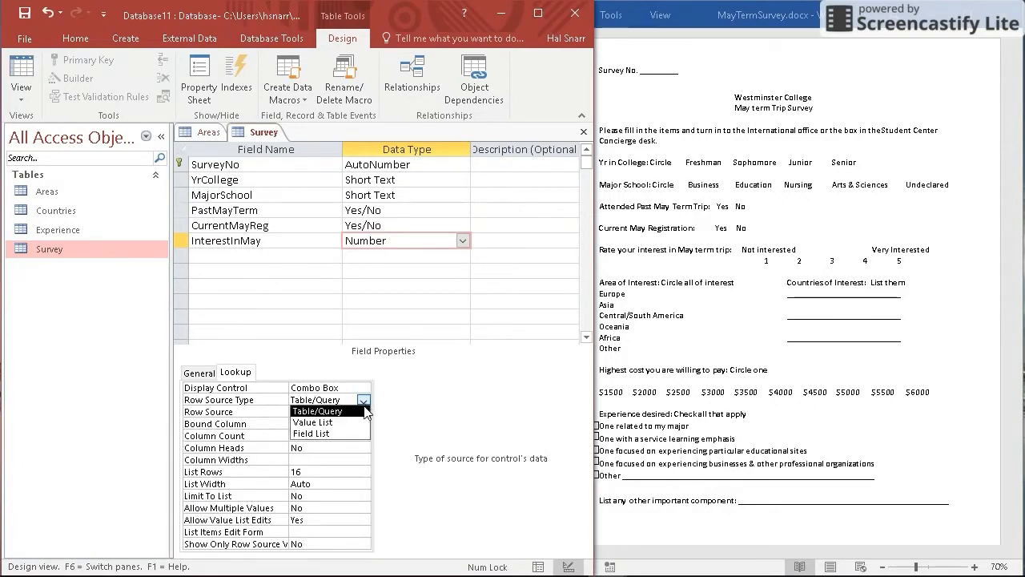
click(353, 423)
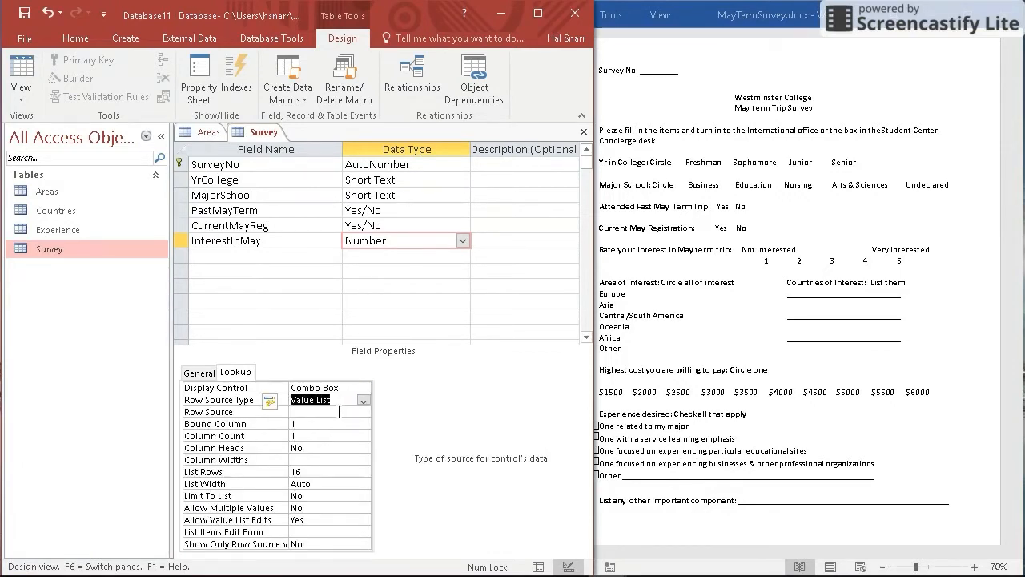
click(340, 411)
text(1)
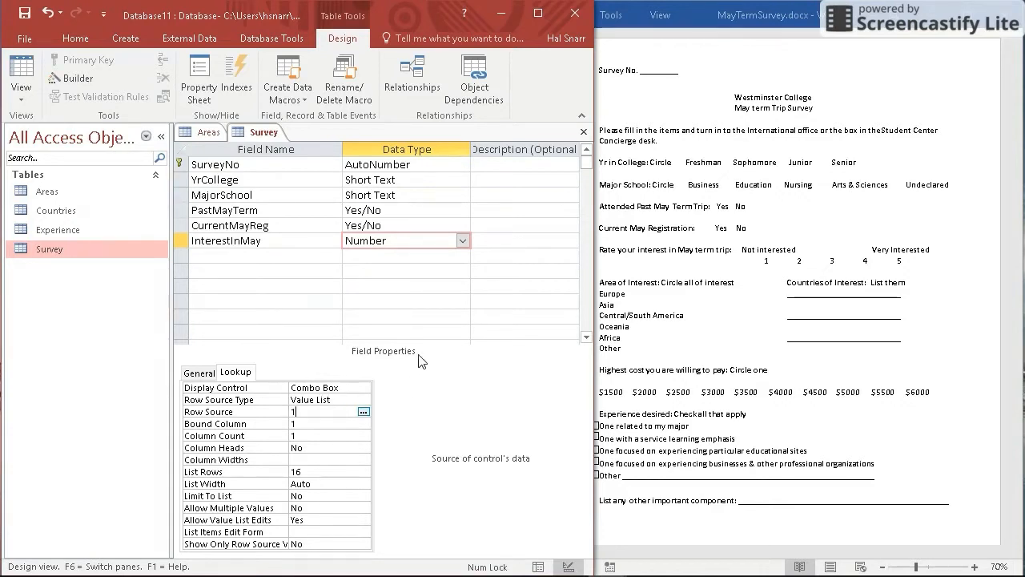
text(;2;3;4;5)
Add a field named HighestCost with the Number data type below InterestInMay
click(318, 254)
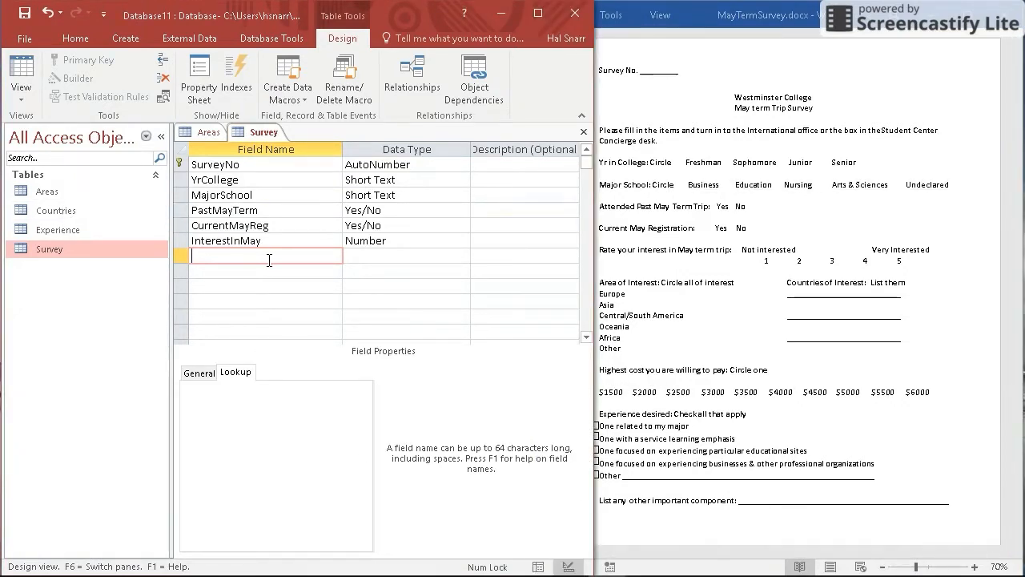
text(Cost)
click(355, 262)
click(462, 255)
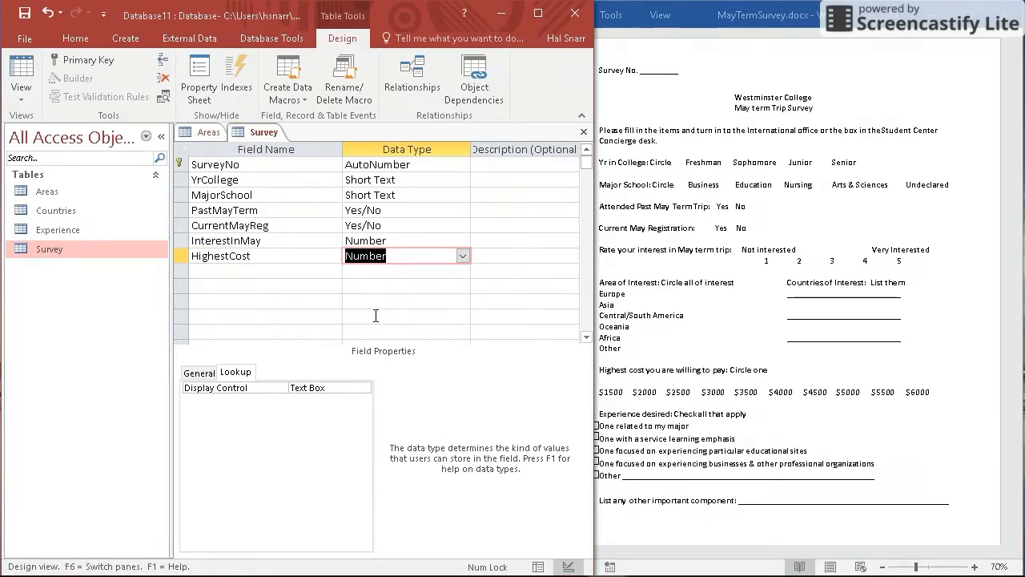
Set HighestCost's lookup Display Control to Combo Box and its Row Source Type to Value List
click(332, 391)
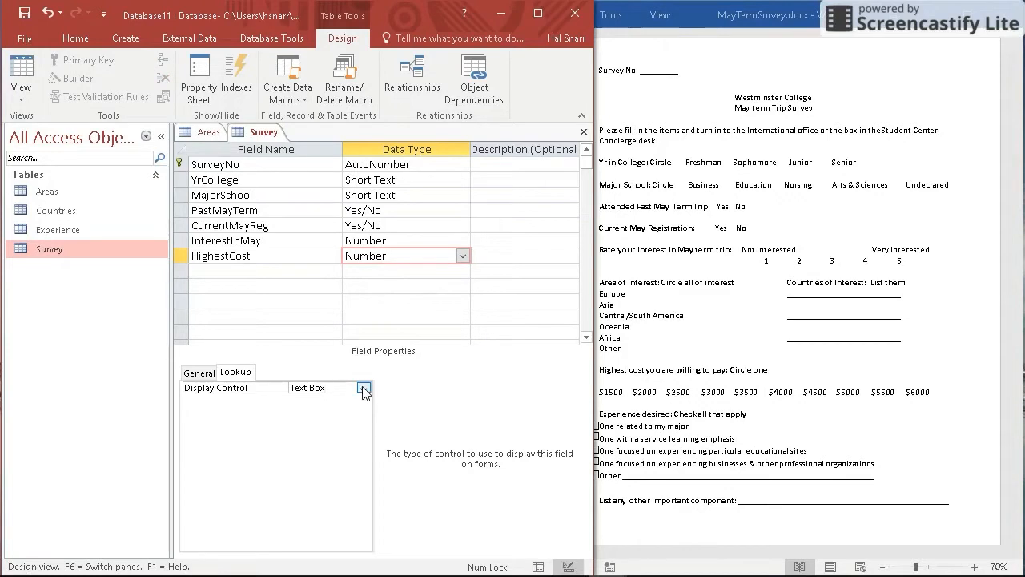
click(364, 390)
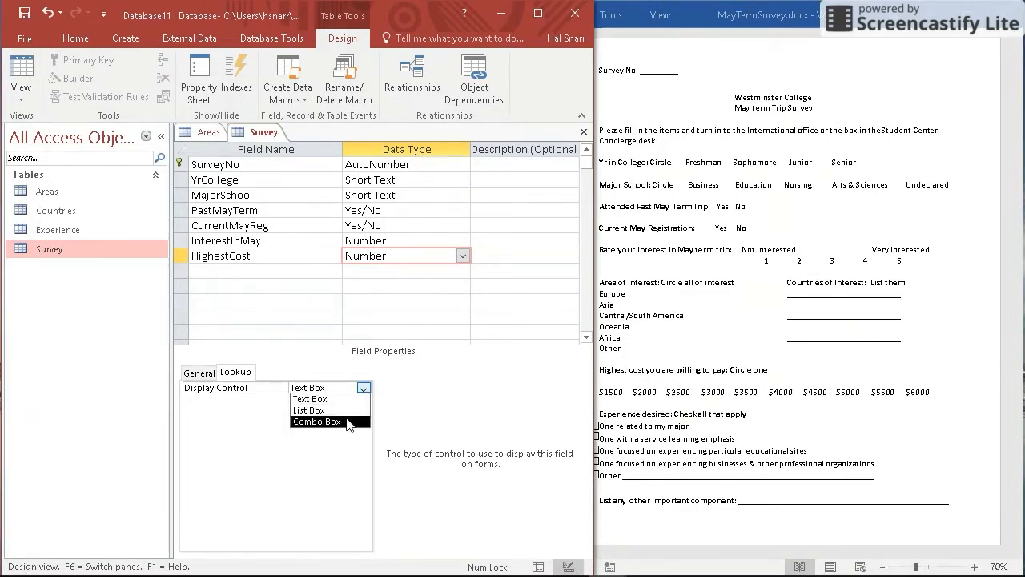
click(348, 421)
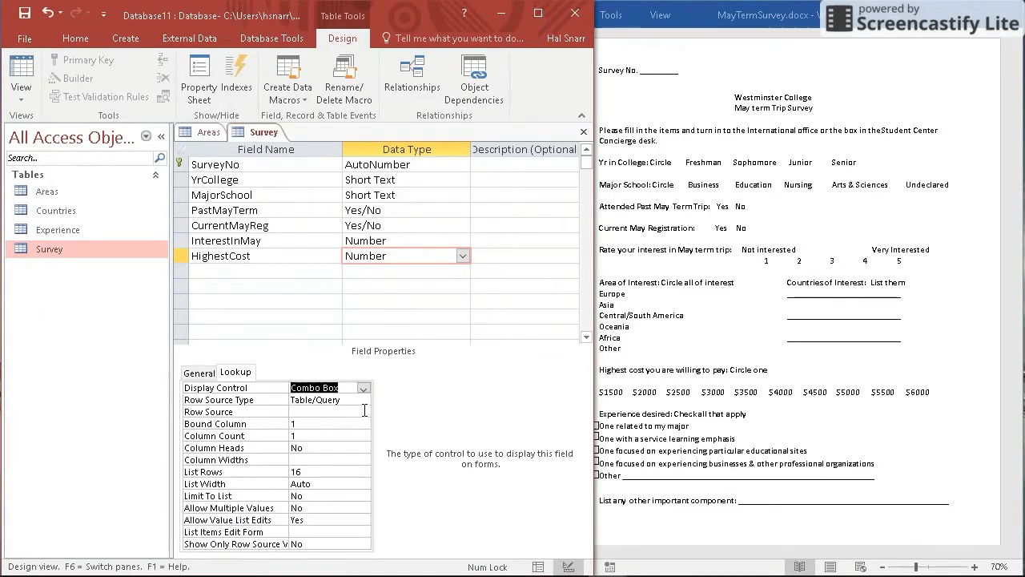
click(353, 399)
click(365, 400)
click(321, 422)
Copy the $1500 to $6000 cost options from the Word survey into HighestCost's Row Source and maximize the Access window
click(332, 412)
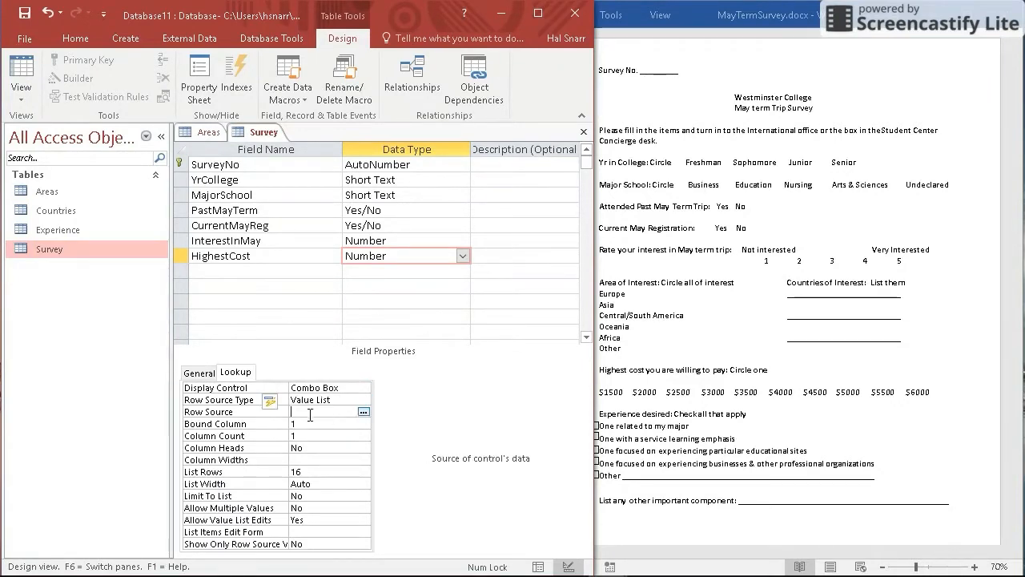
click(965, 401)
drag(930, 392, 597, 394)
key(ctrl+c)
click(309, 412)
key(ctrl+v)
click(538, 13)
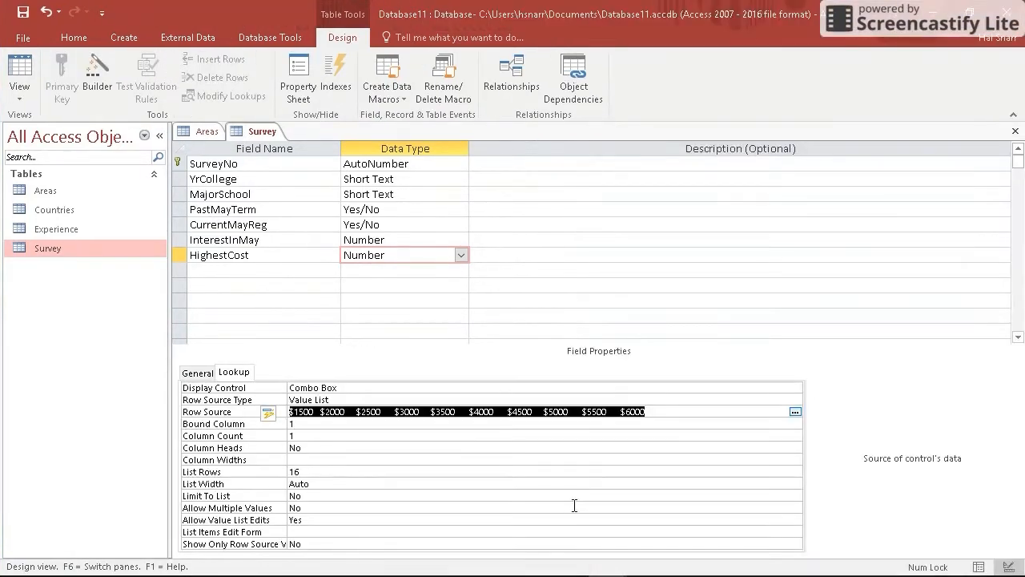
Replace the spaces in HighestCost's row source with semicolons to read $1500;$2000;$2500;$3000;$3500;$4000;$4500;$5000;$5500;$6000
click(655, 411)
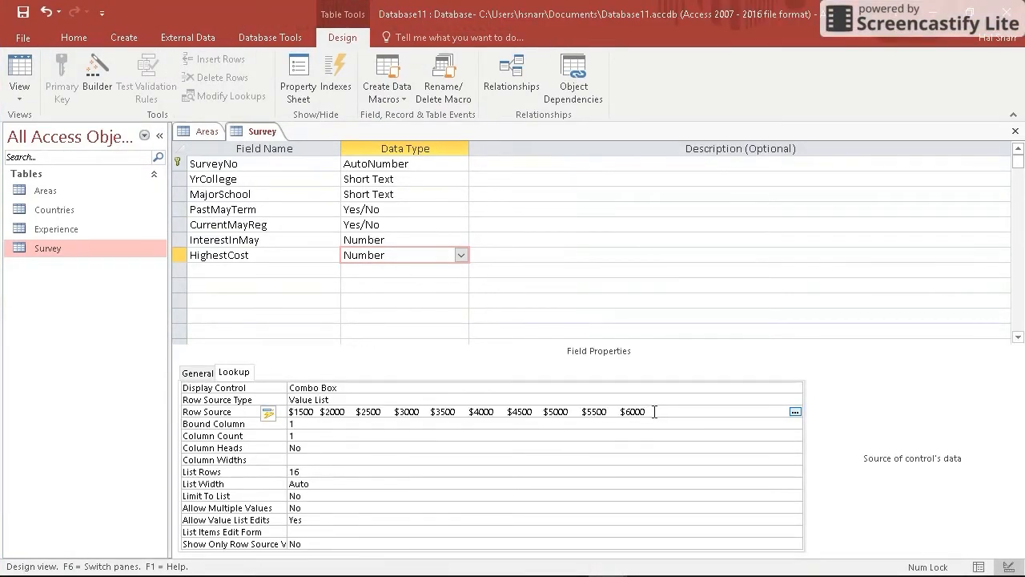
key(BackSpace)
key(BackSpace)
key(BackSpace)
key(BackSpace)
text(;)
key(BackSpace)
key(BackSpace)
text(;)
key(BackSpace)
key(BackSpace)
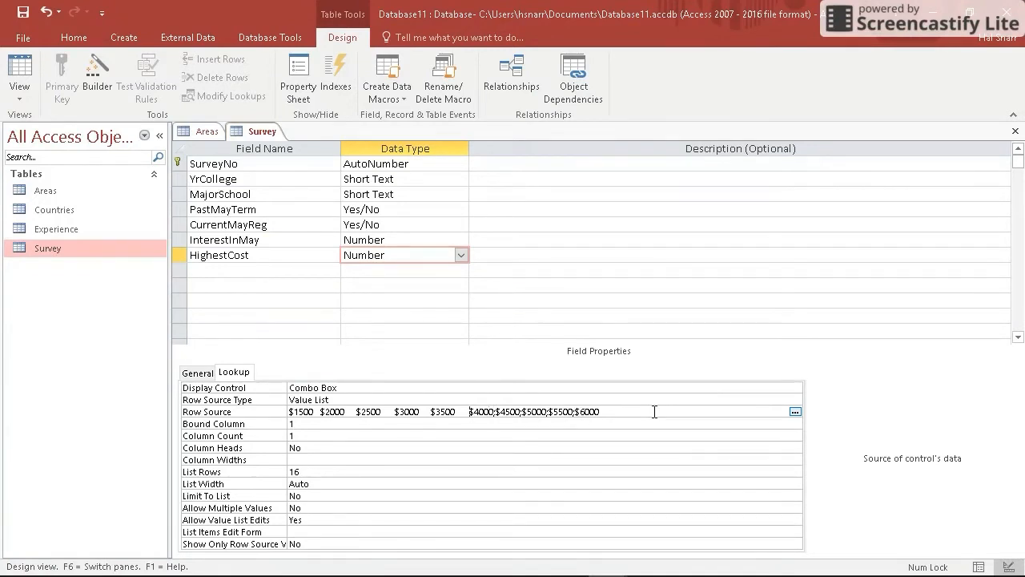
key(BackSpace)
key(BackSpace)
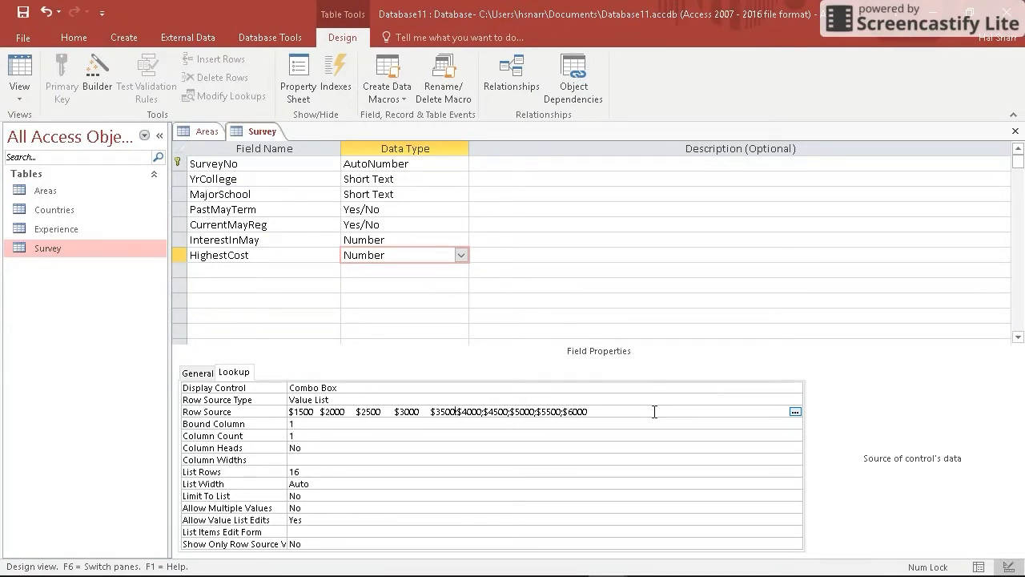
key(BackSpace)
key(BackSpace)
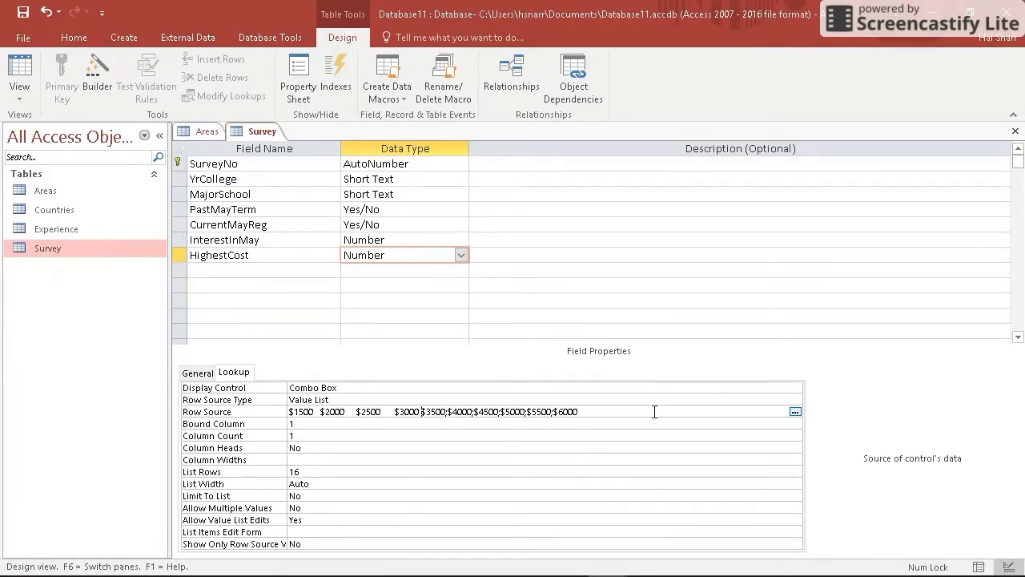
key(BackSpace)
key(BackSpace)
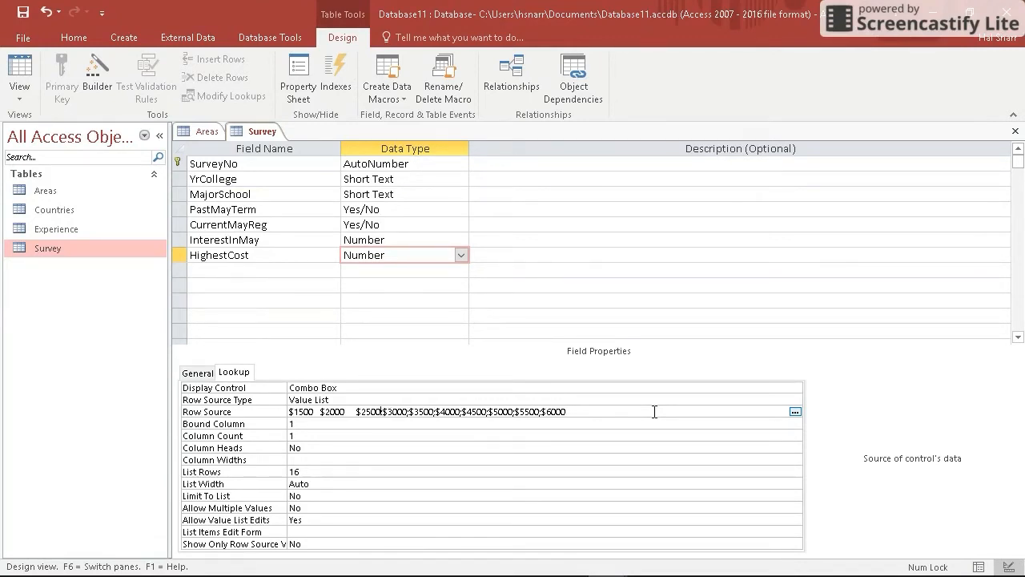
key(BackSpace)
key(BackSpace)
text(;)
key(BackSpace)
key(BackSpace)
text(;)
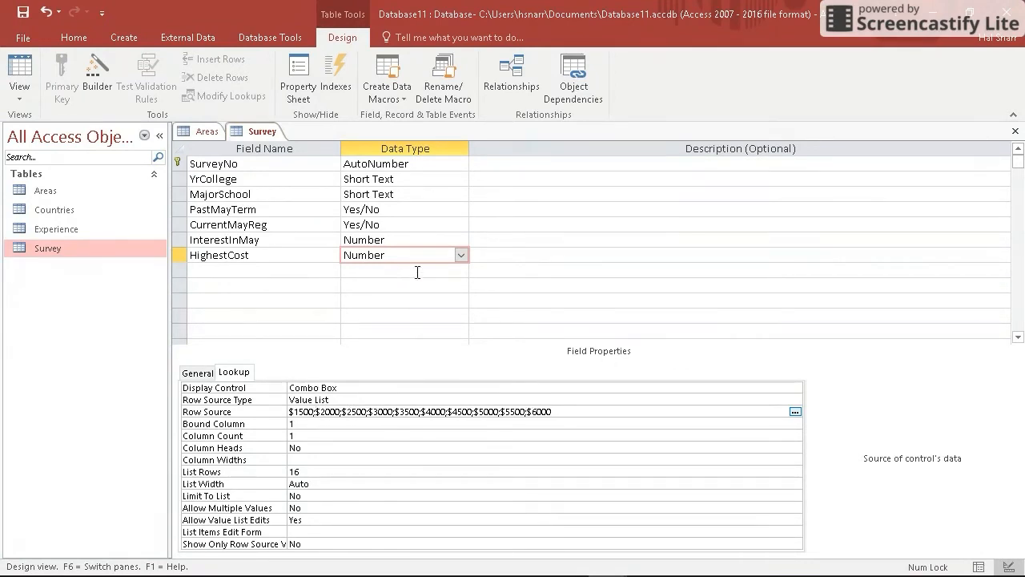
Start the field row below HighestCost, restore the Access window beside the Word survey and extend it to full height
click(225, 272)
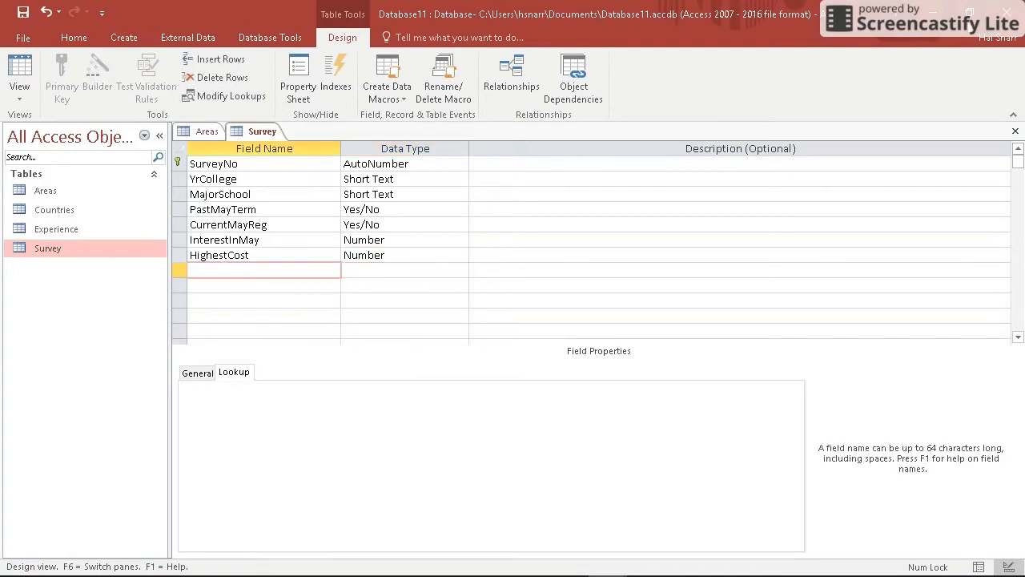
click(969, 11)
drag(425, 541, 425, 575)
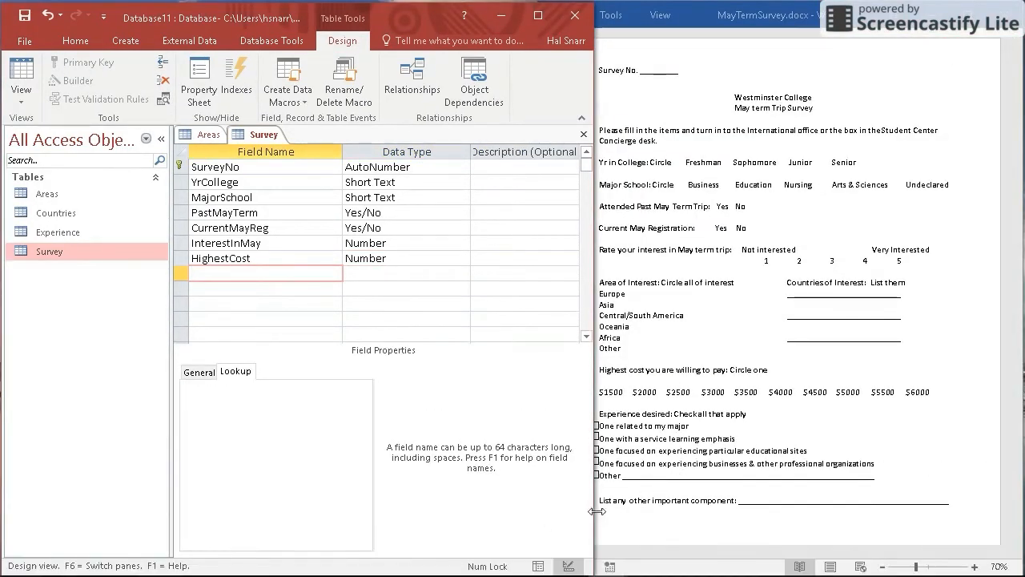
Copy "important component" from the Word survey as the new field's name and format it as ImportantComponent
click(657, 507)
drag(653, 501, 730, 507)
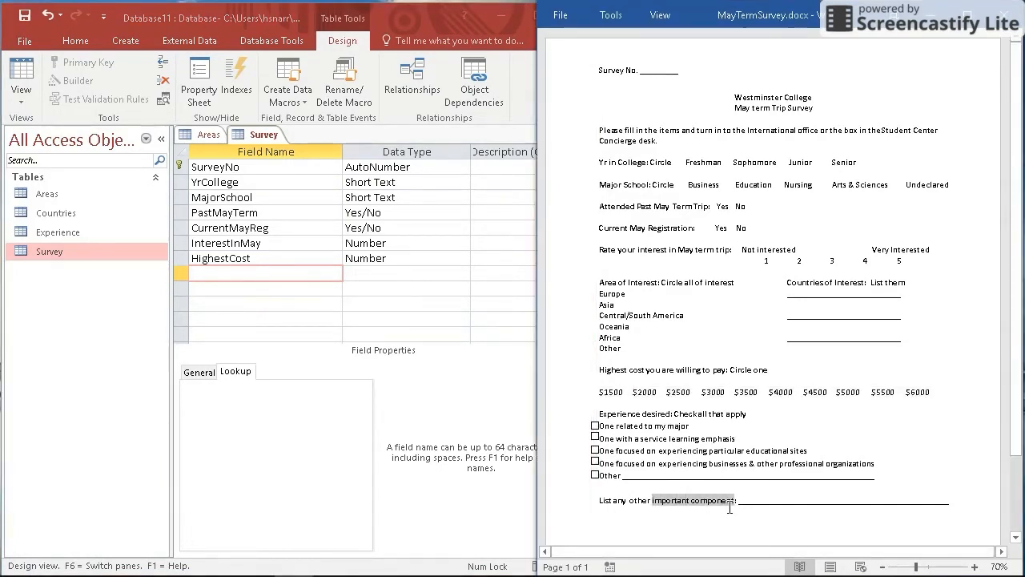
key(ctrl+c)
click(248, 273)
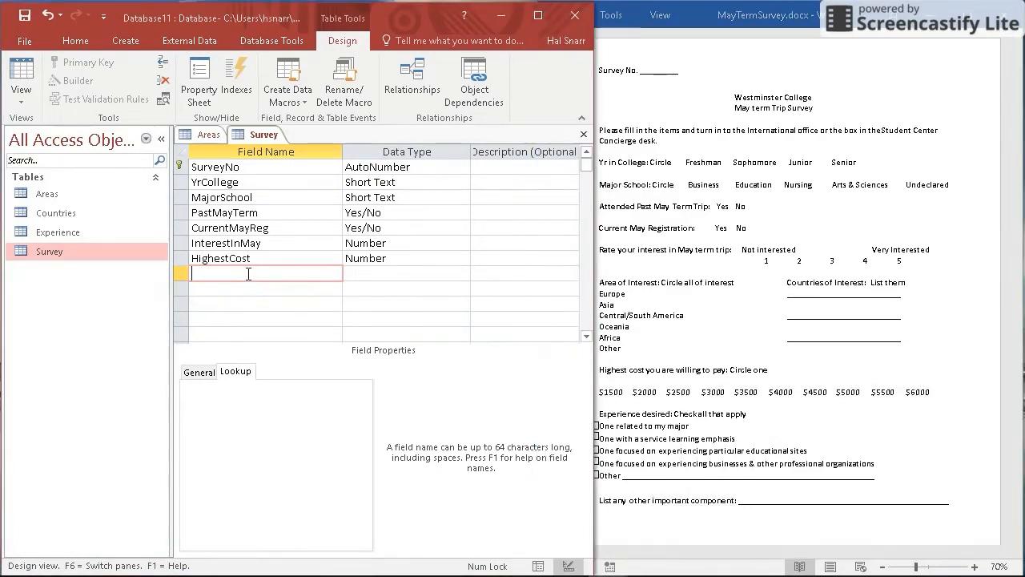
key(ctrl+v)
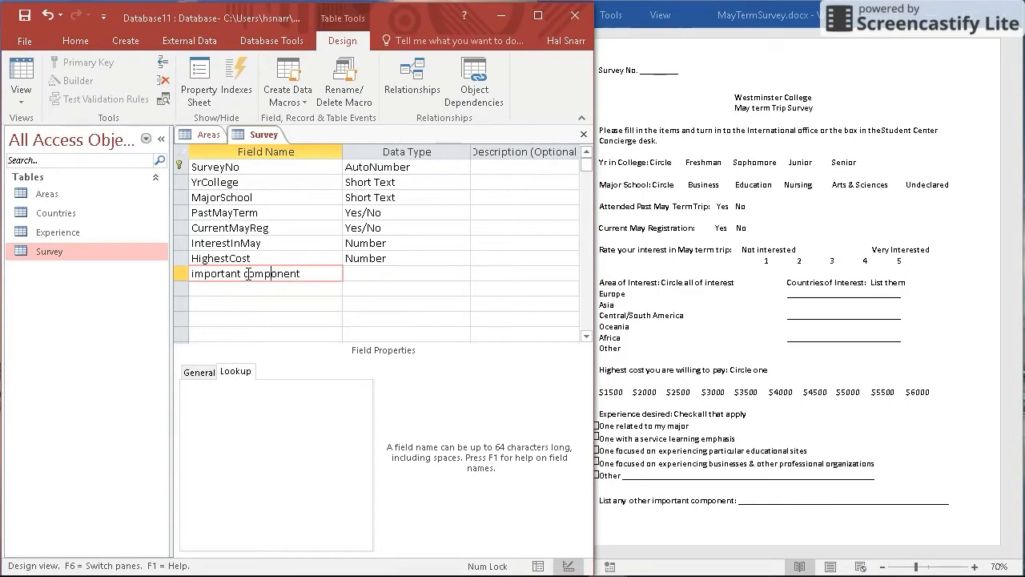
key(shift+Right)
key(shift+Right)
text(C)
key(Up)
key(Up)
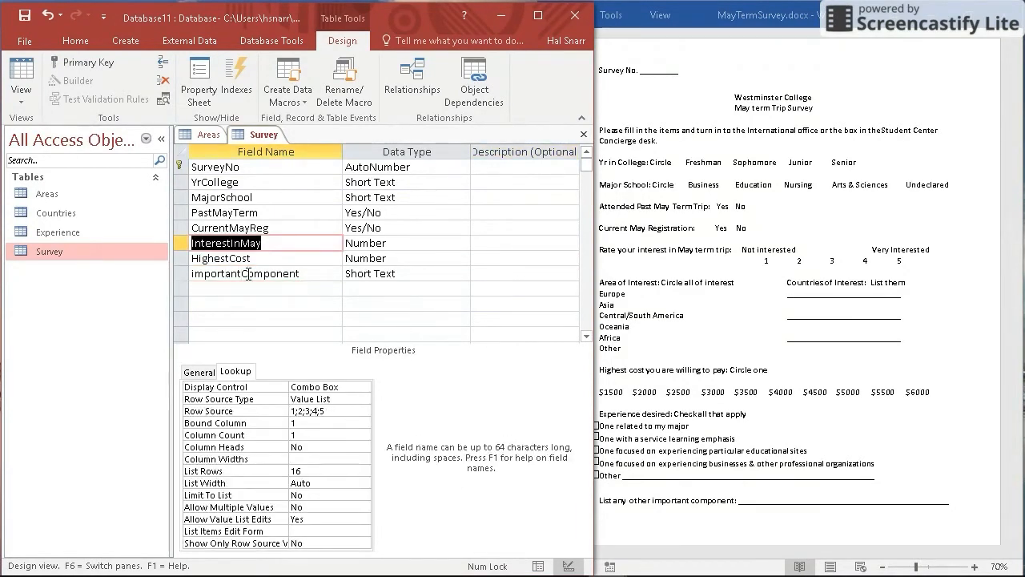
click(191, 273)
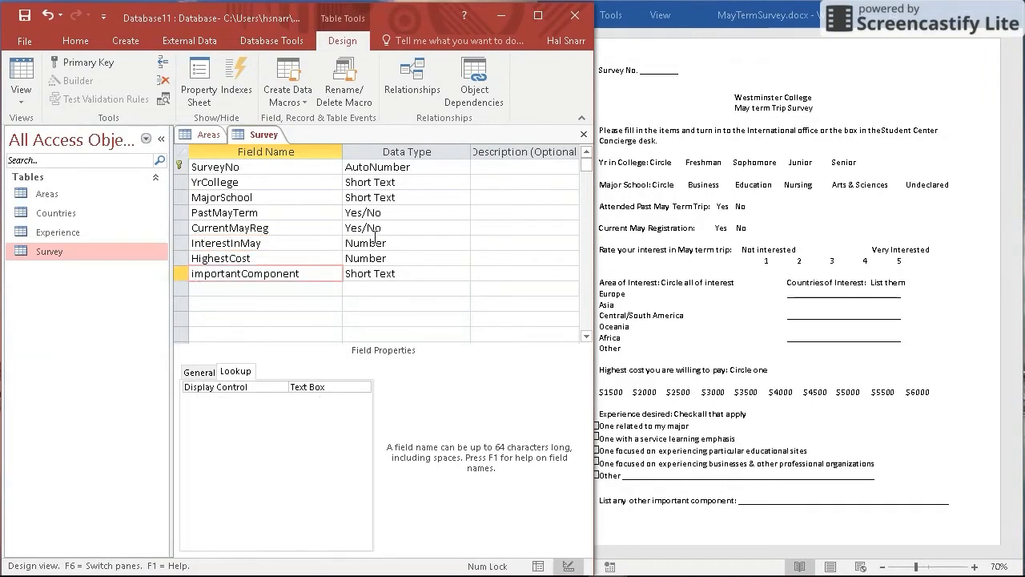
Set the ImportantComponent field's data type to Long Text
click(352, 272)
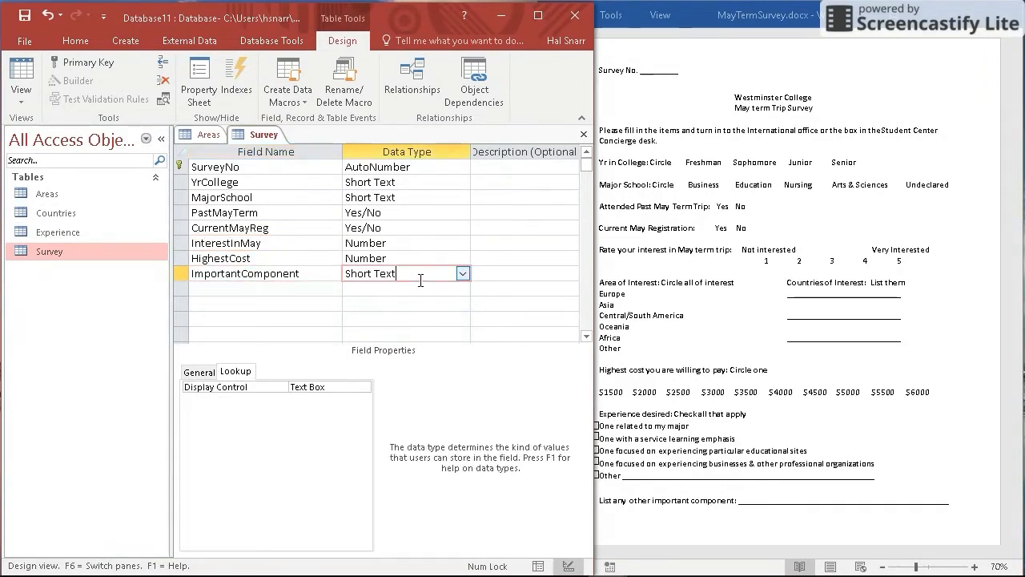
click(462, 273)
click(435, 305)
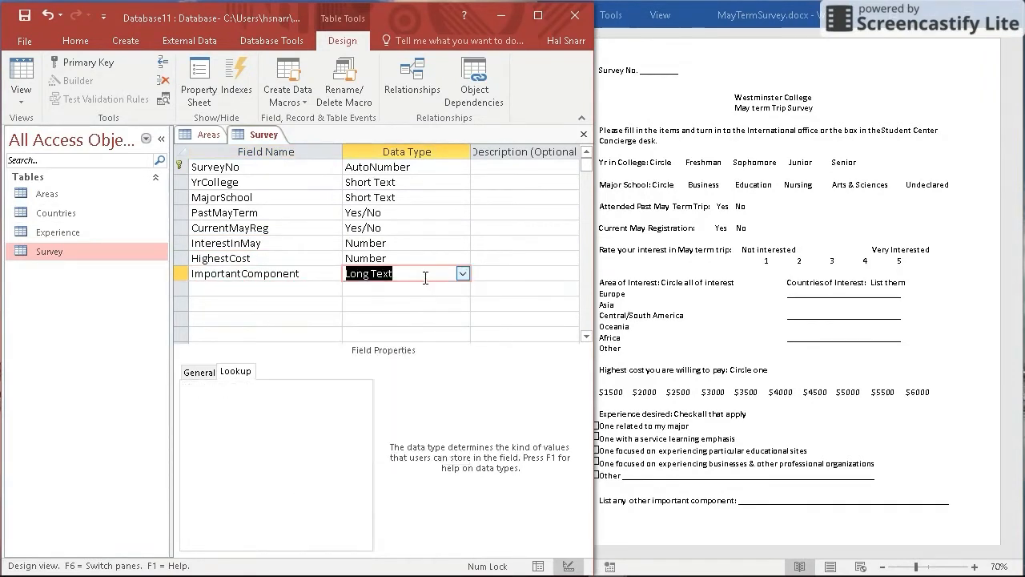
click(538, 271)
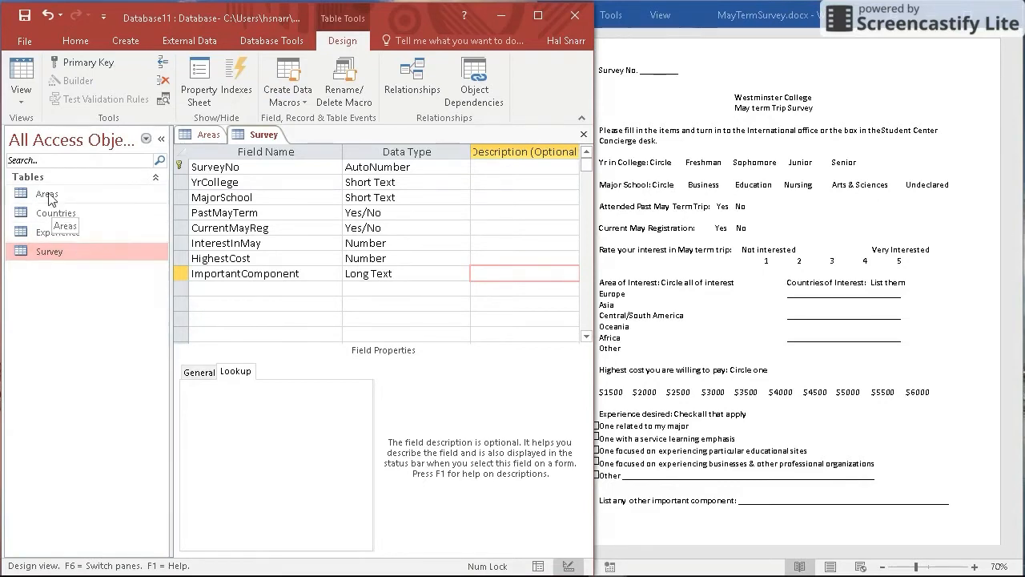
Close the Survey table, saving its design changes, and close the Areas table
click(583, 135)
click(456, 341)
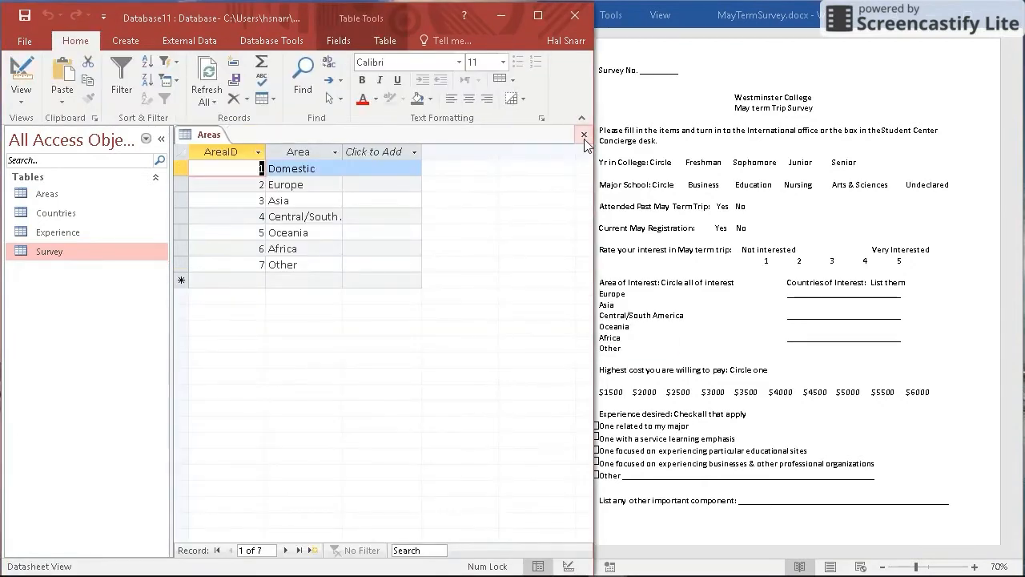
click(583, 135)
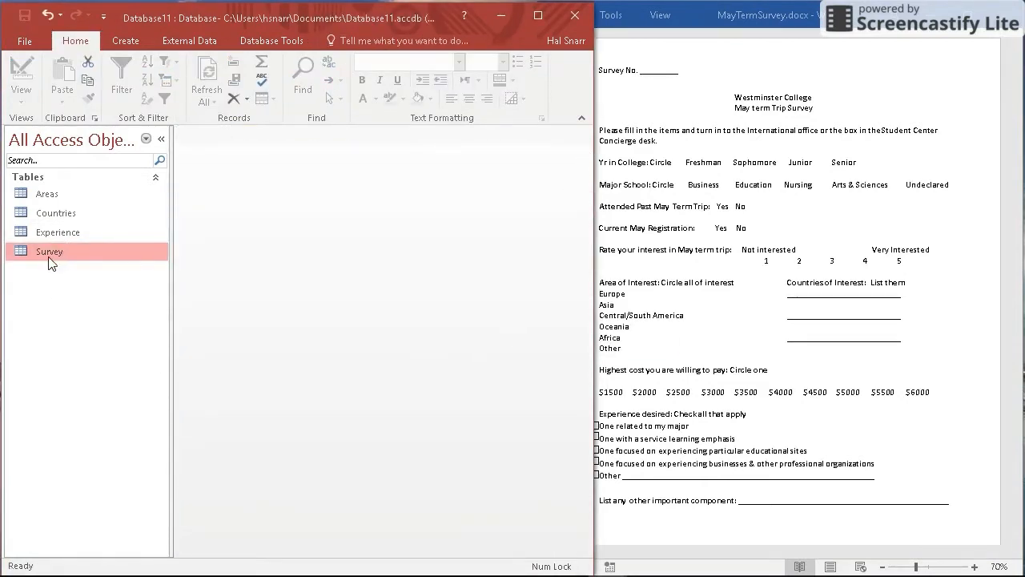
Examine the primary key fields of the Areas and Countries tables in Design View, closing each table after checking it
double_click(45, 197)
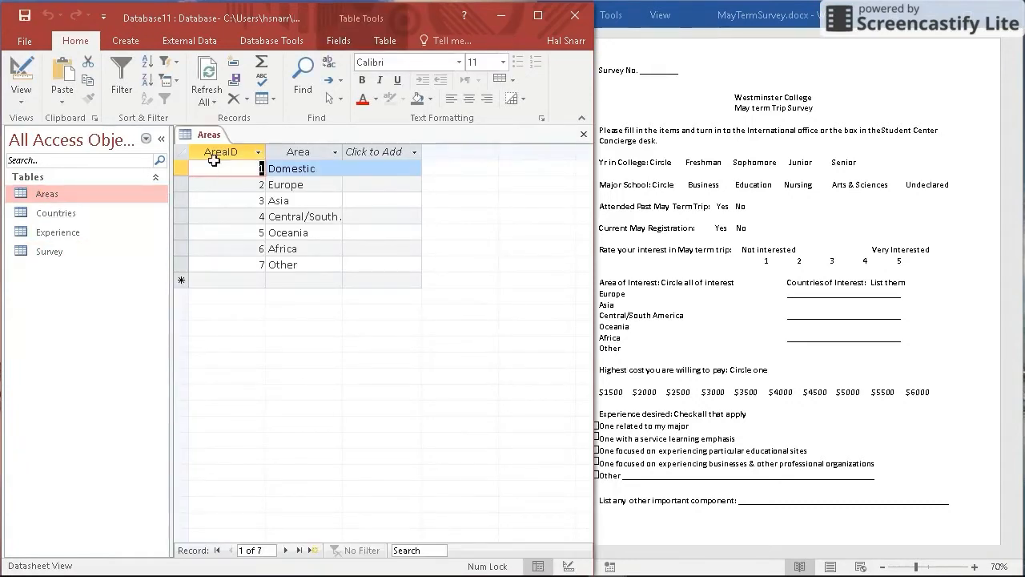
right_click(47, 198)
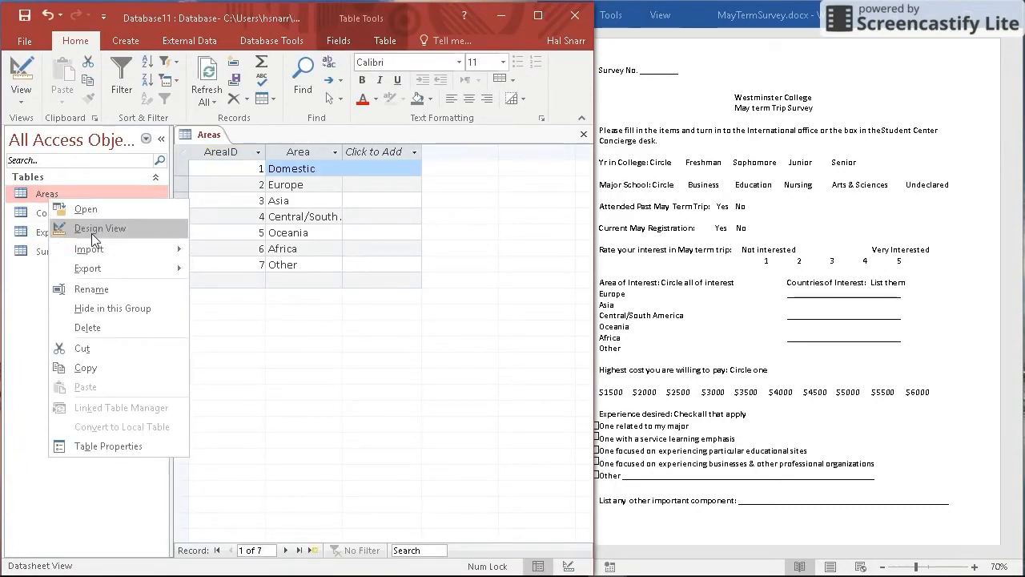
click(92, 232)
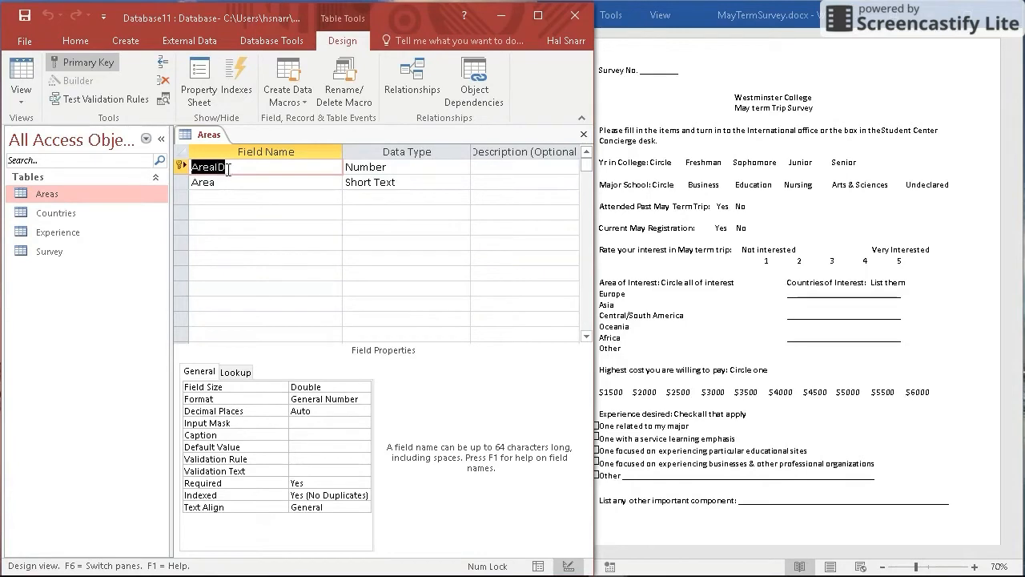
click(583, 134)
right_click(42, 216)
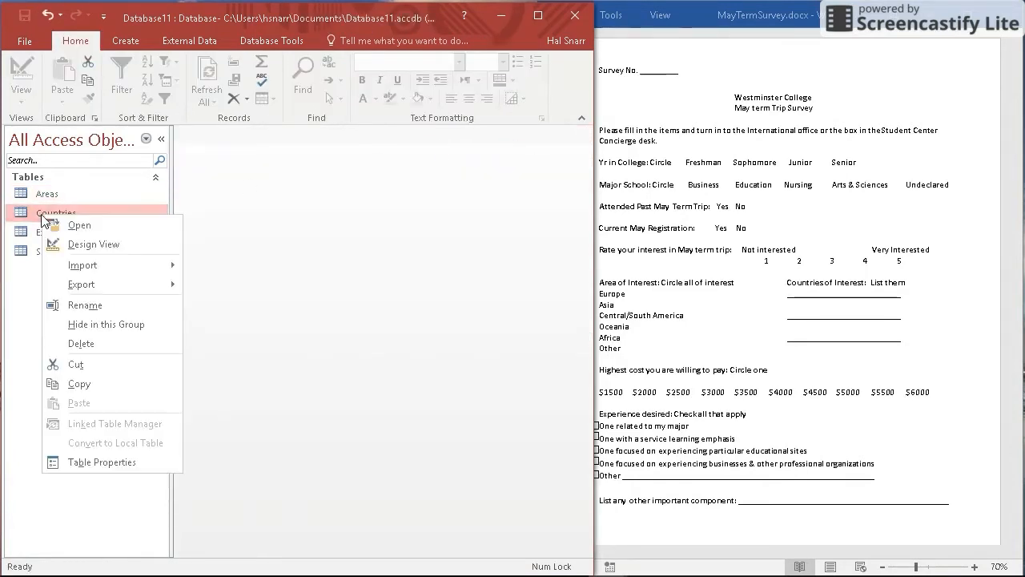
click(90, 243)
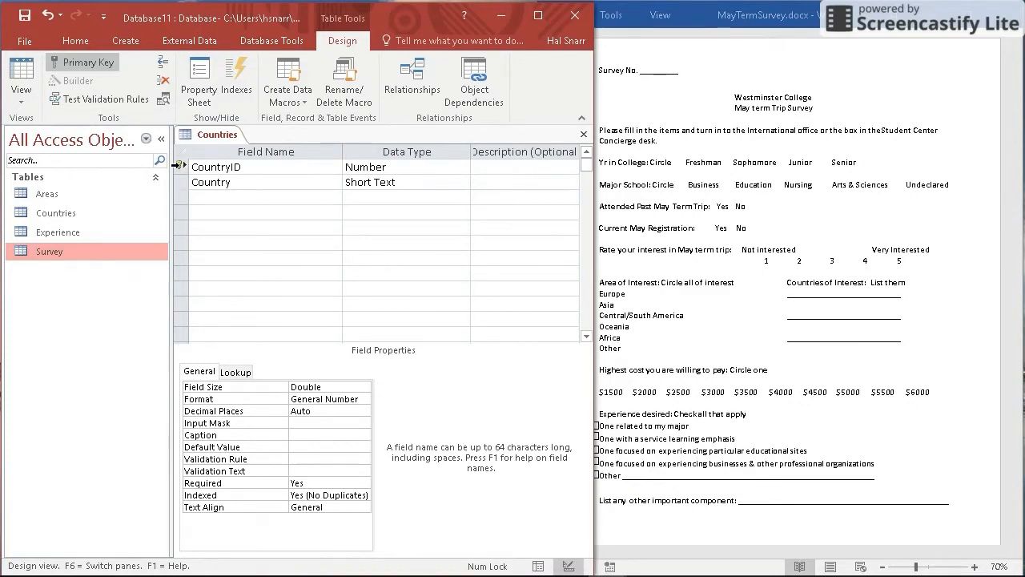
click(587, 136)
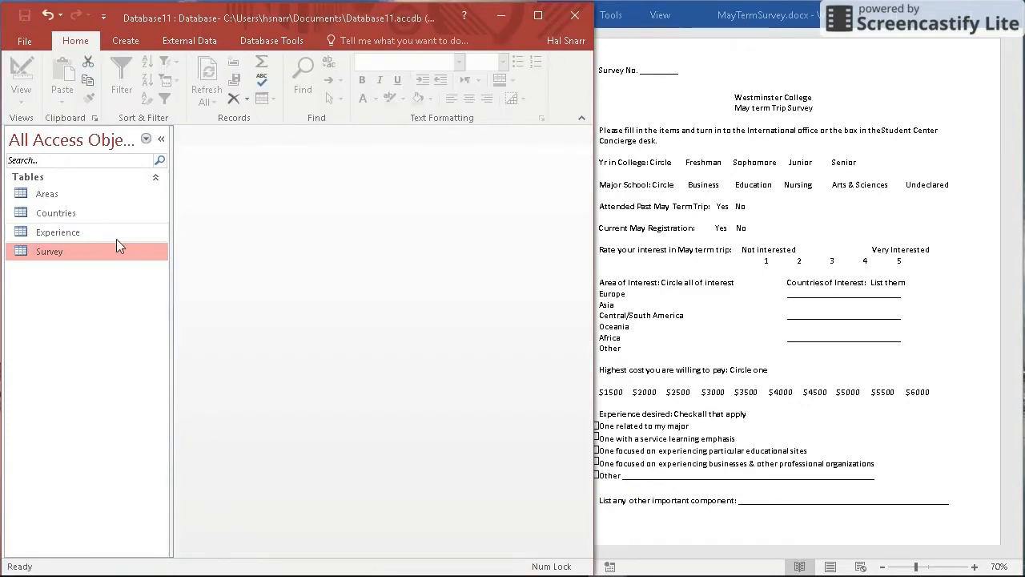
Examine the primary key fields of the Experience and Survey tables in Design View, closing each table after checking it
right_click(33, 231)
click(69, 260)
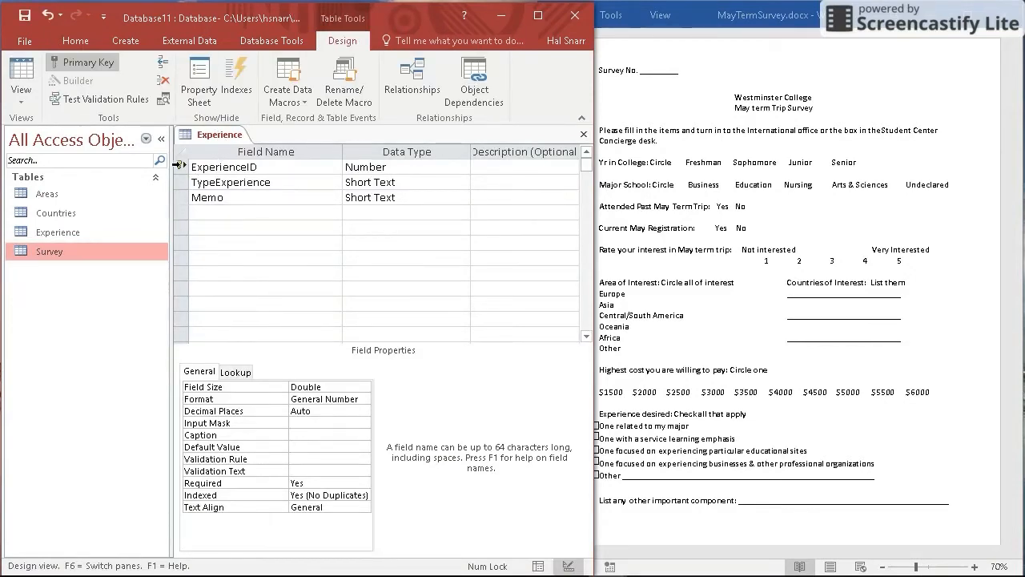
click(583, 133)
right_click(55, 255)
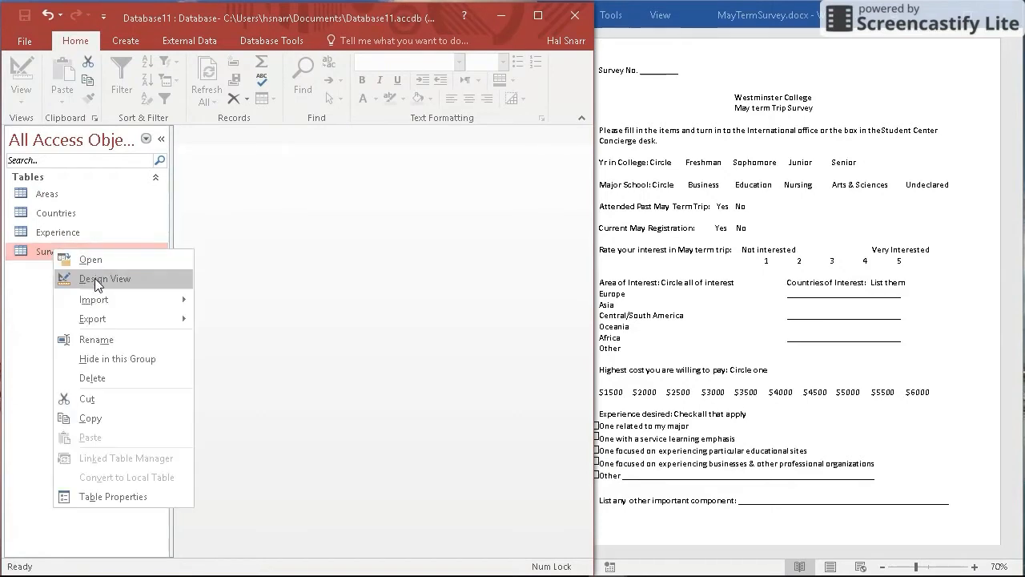
click(96, 276)
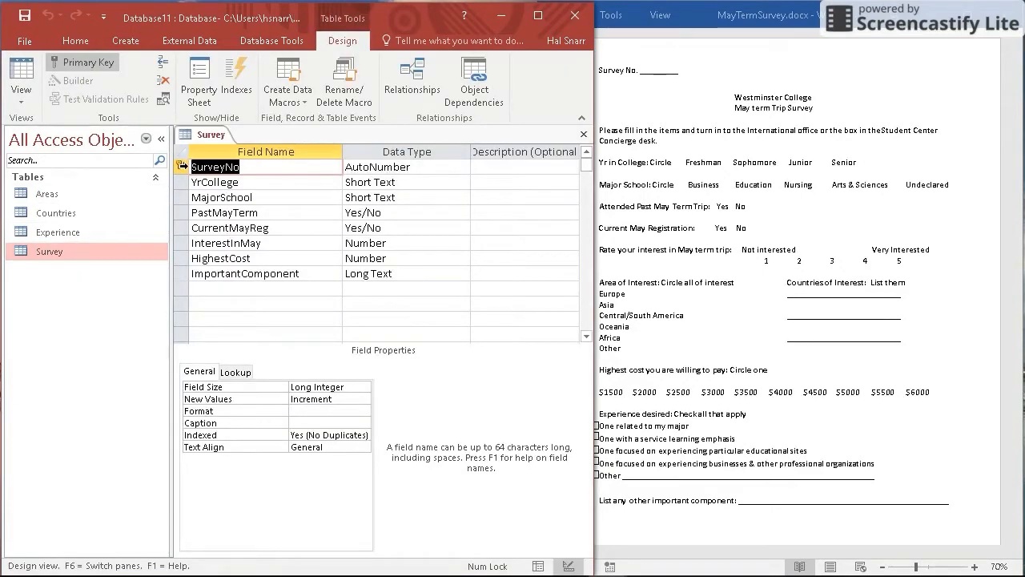
click(583, 134)
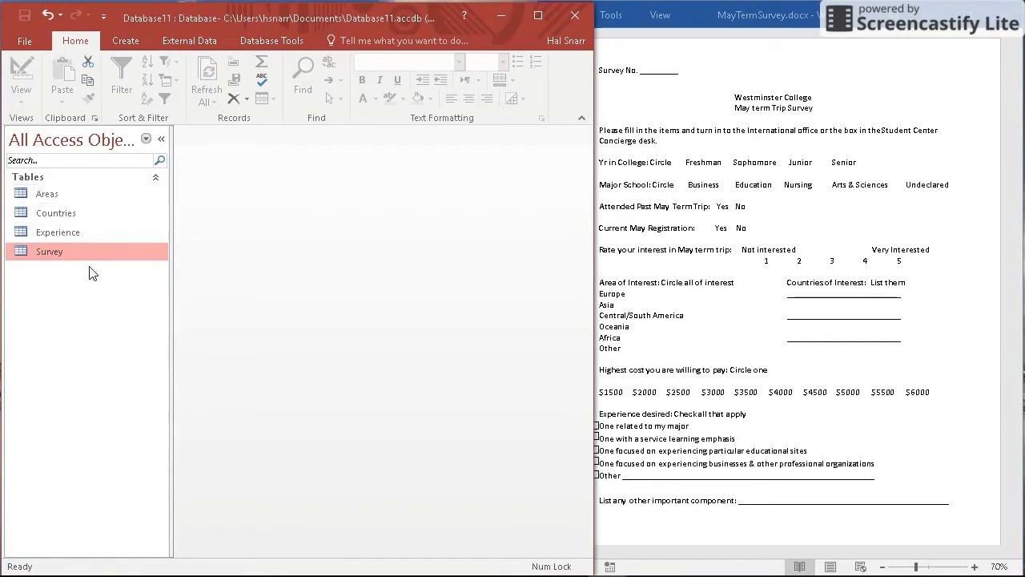
Create a new table, switch it to Design View and save it as LinkAreas
click(125, 41)
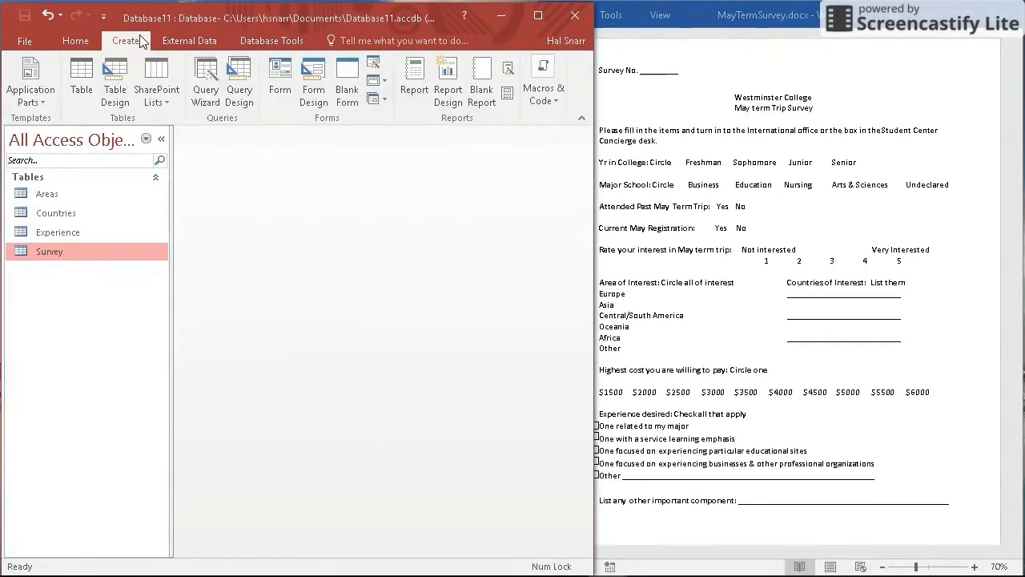
click(83, 91)
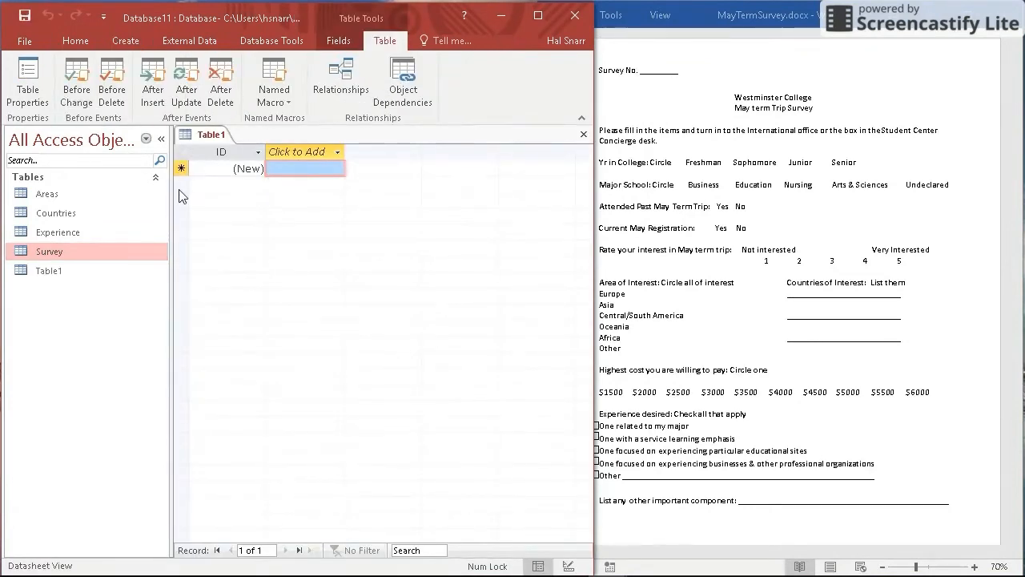
right_click(48, 270)
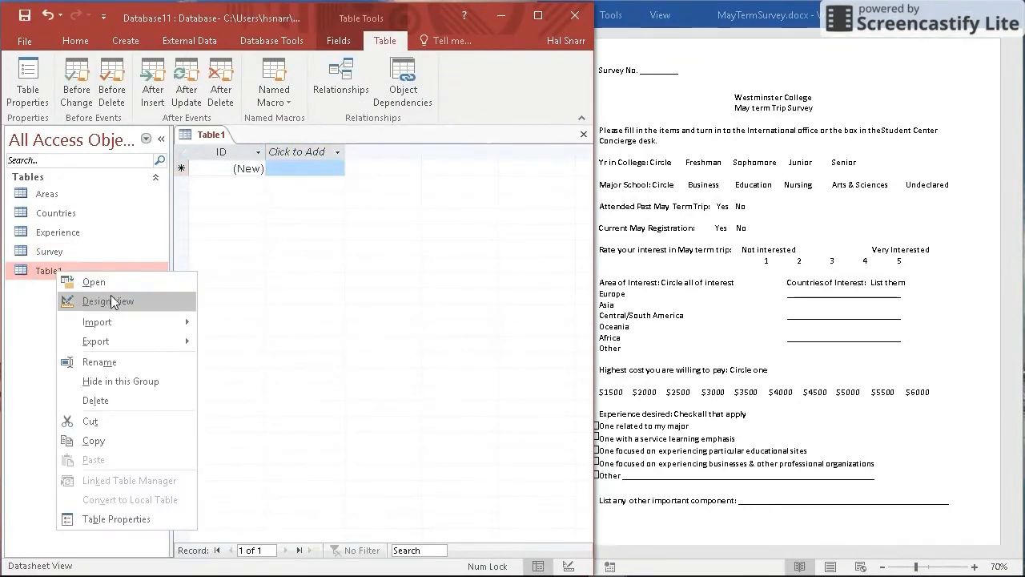
click(113, 297)
text(L)
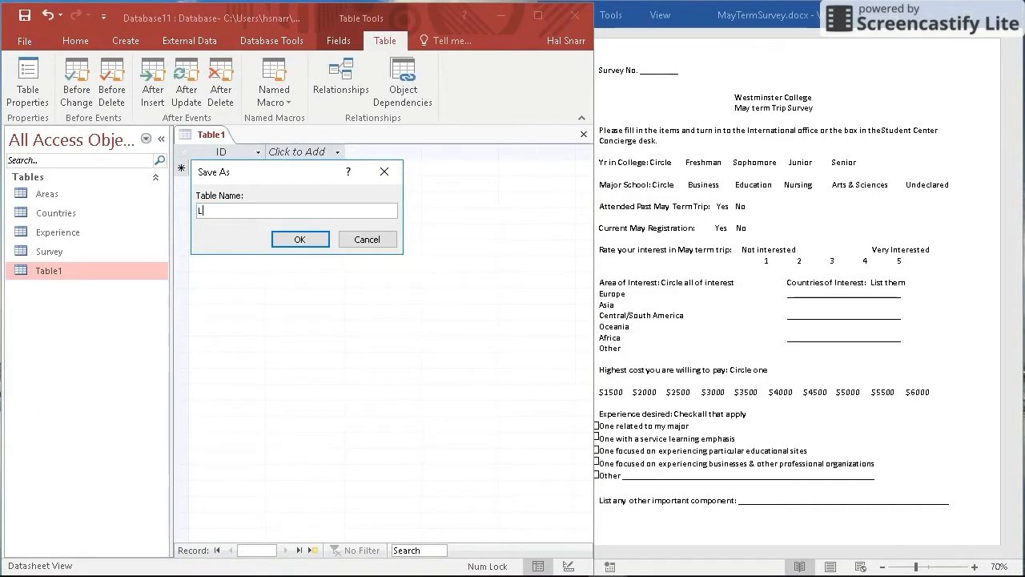
text(inkArea)
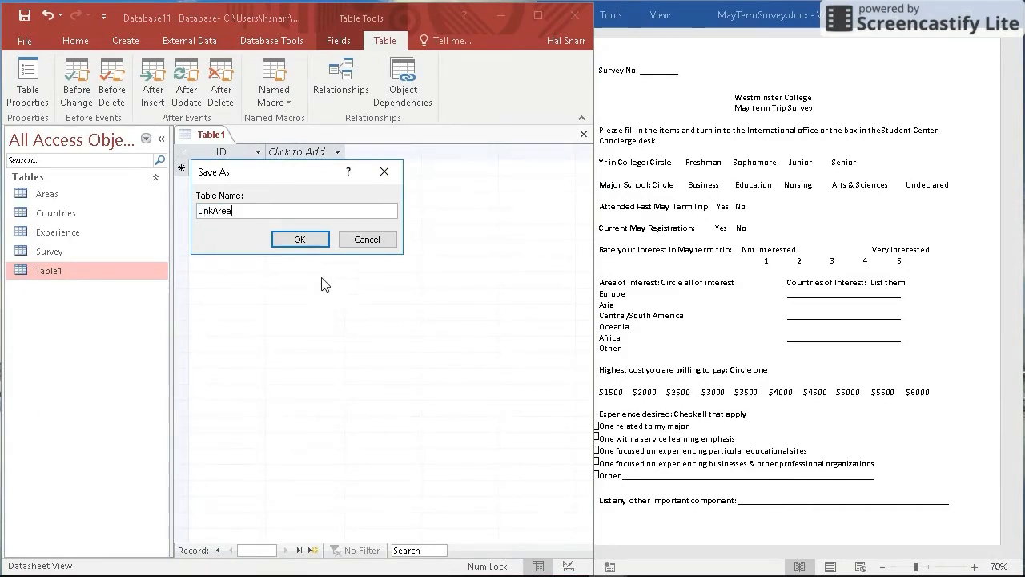
text(s)
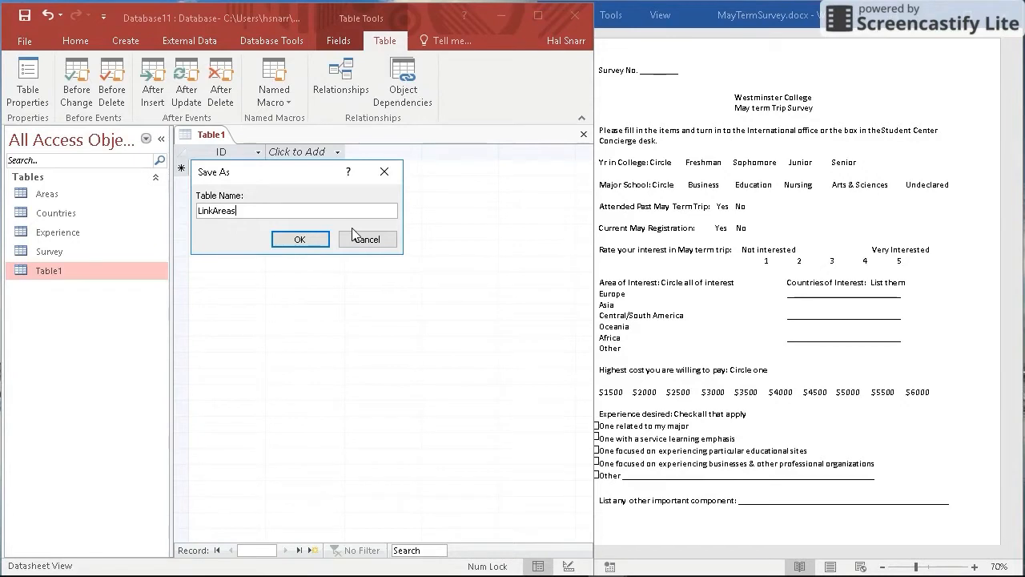
click(300, 240)
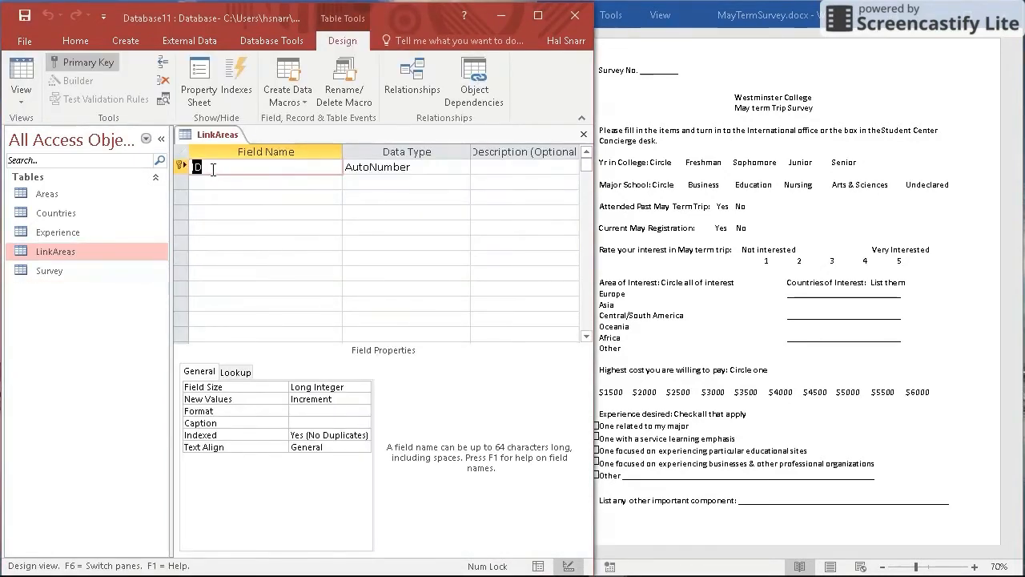
Rename the LinkAreas table's ID field as SurveyNo and set its data type to Number
text(SurveyNo)
click(436, 168)
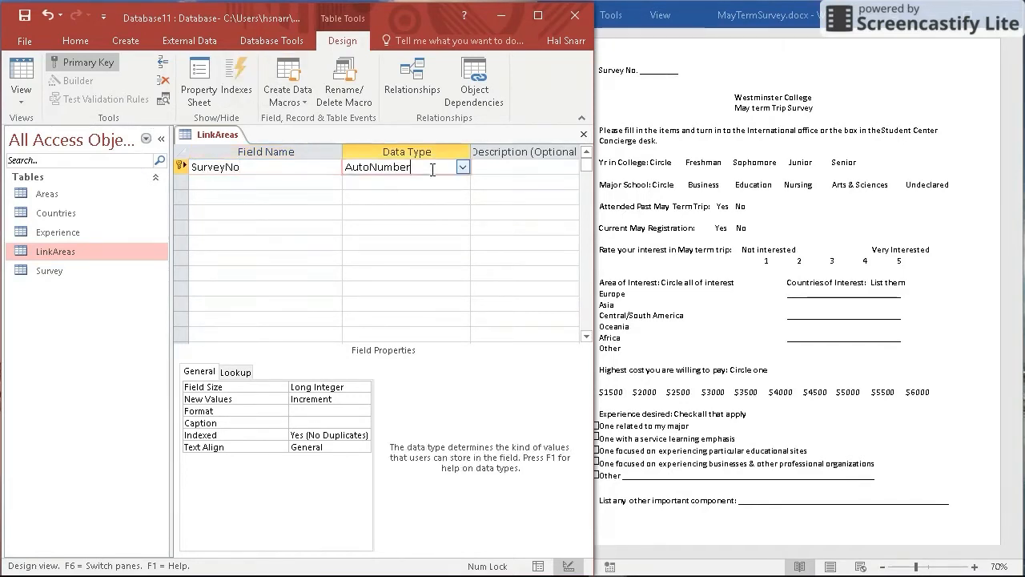
click(462, 167)
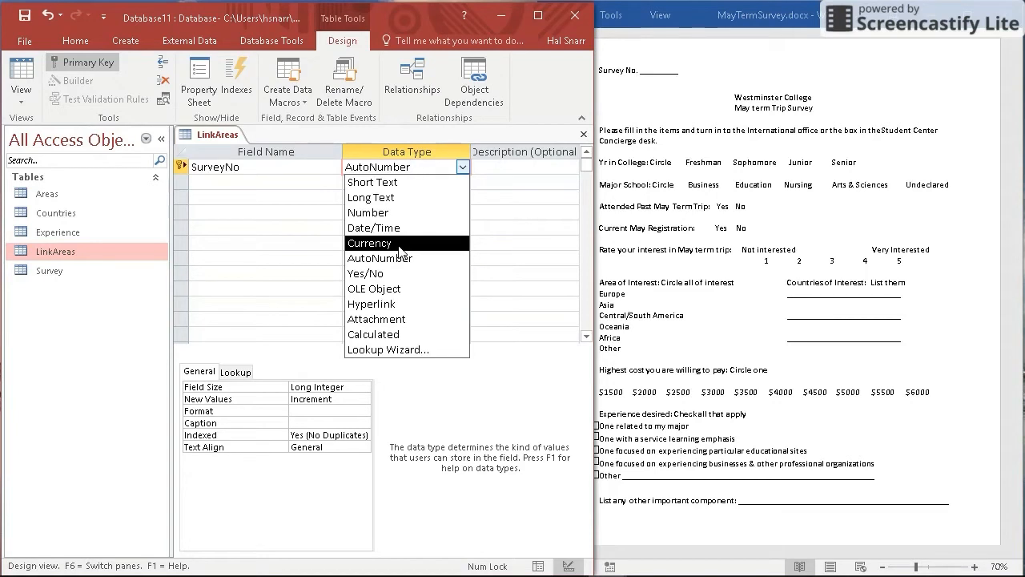
click(388, 213)
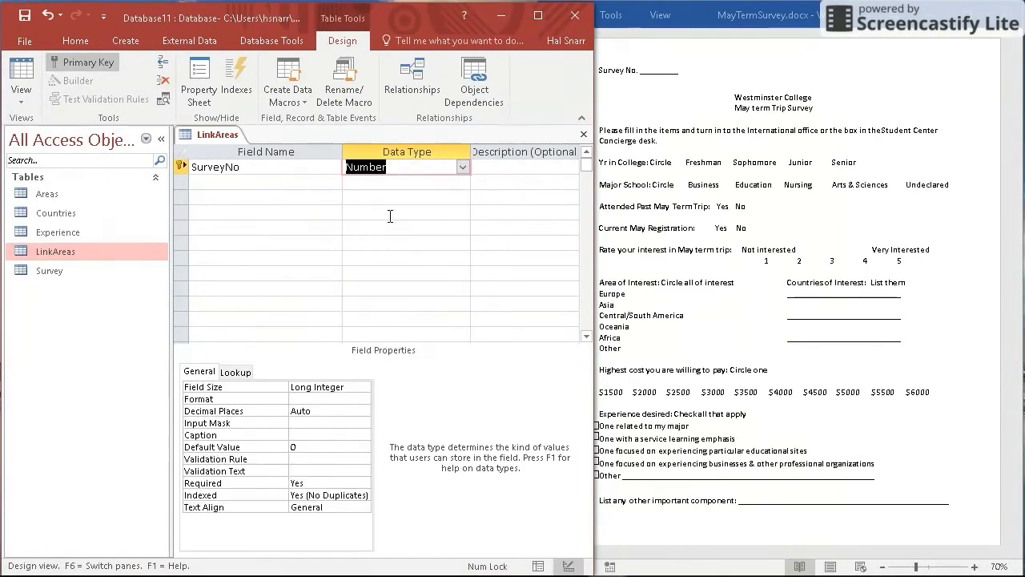
Add an AreaID field below SurveyNo in LinkAreas with the Number data type
click(270, 180)
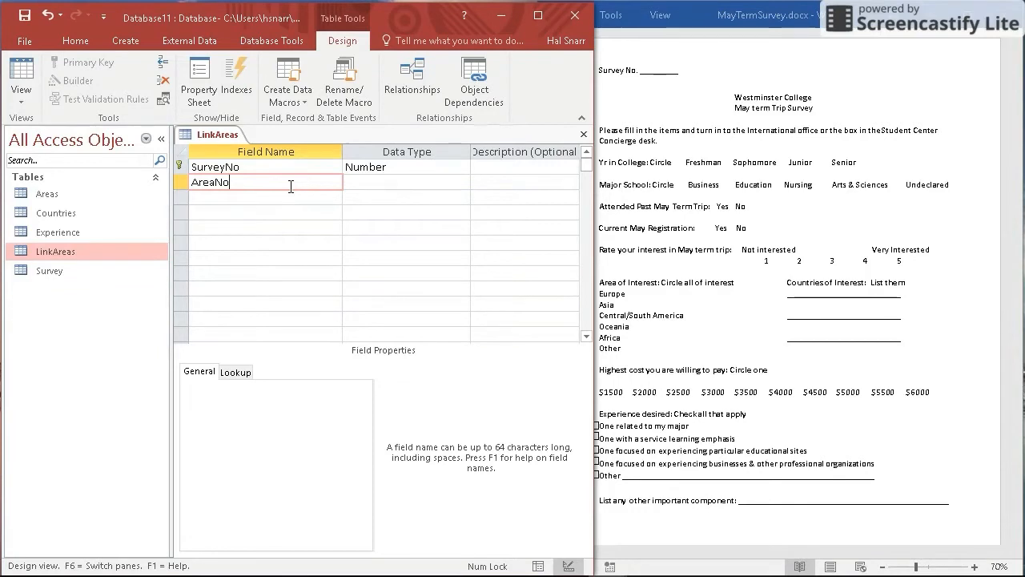
key(BackSpace)
click(360, 182)
click(462, 182)
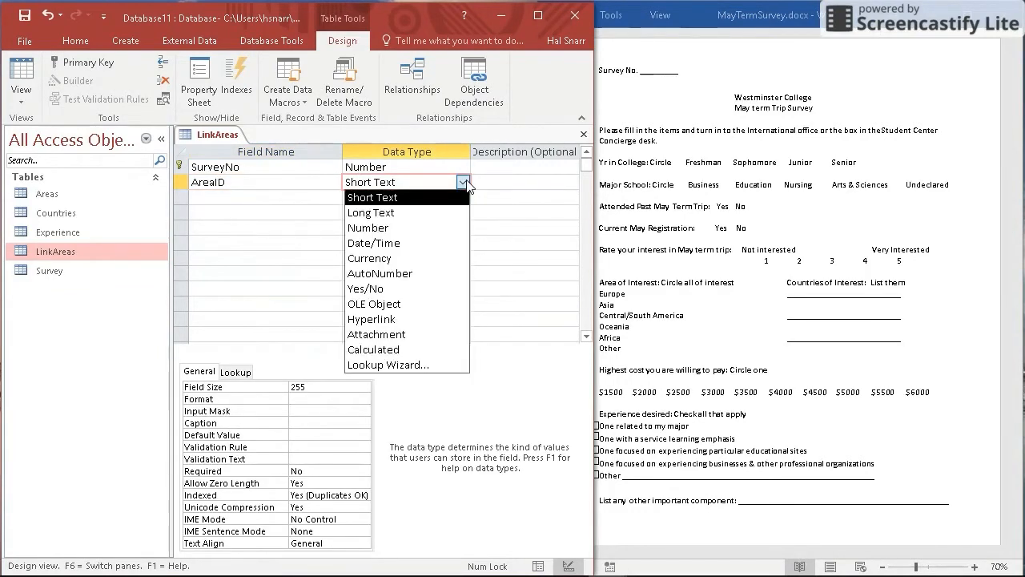
click(439, 228)
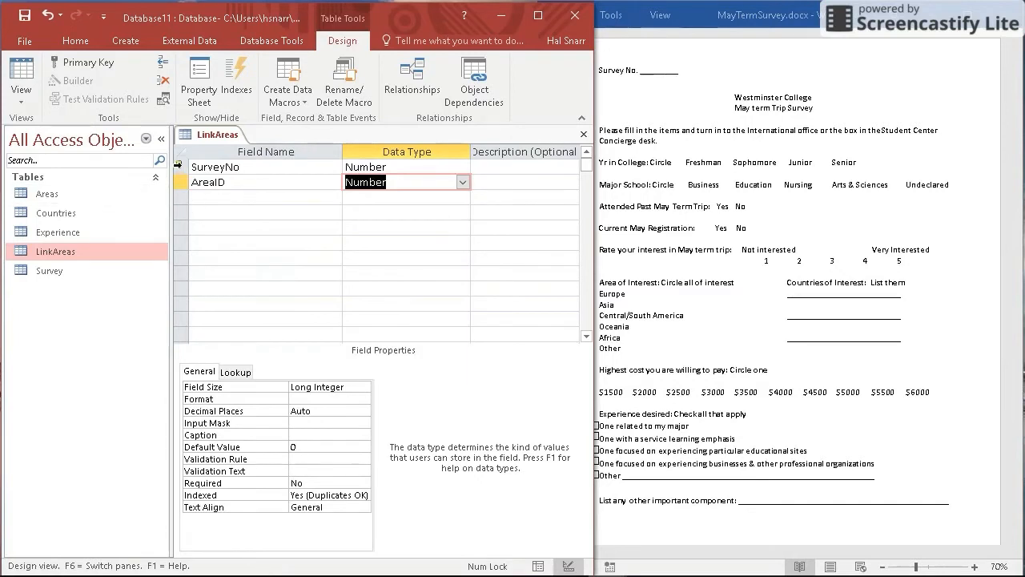
Make SurveyNo and AreaID the composite primary key of LinkAreas, then close the table and save its design
click(179, 167)
ctrl+click(180, 182)
click(70, 64)
click(181, 166)
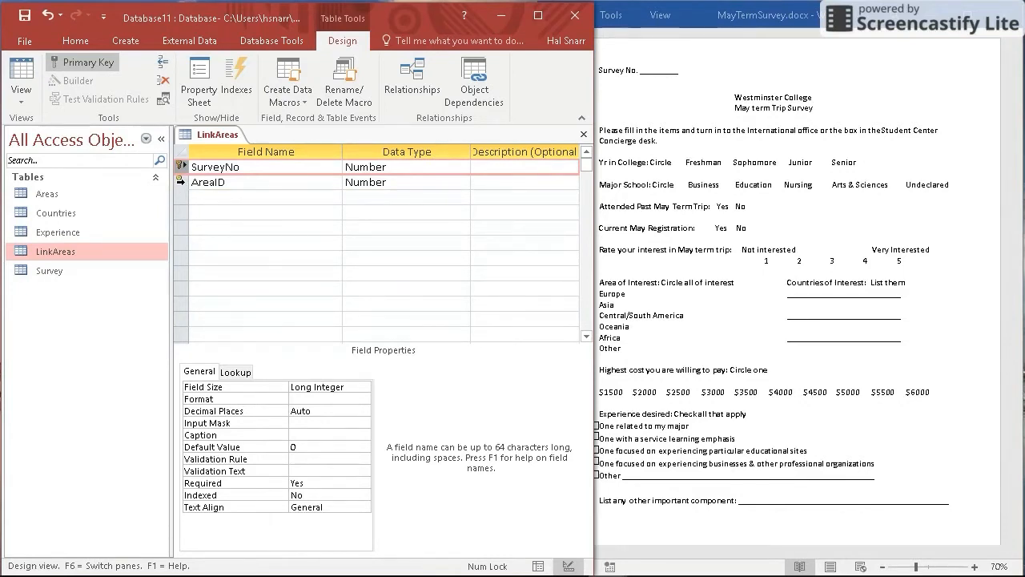
click(181, 182)
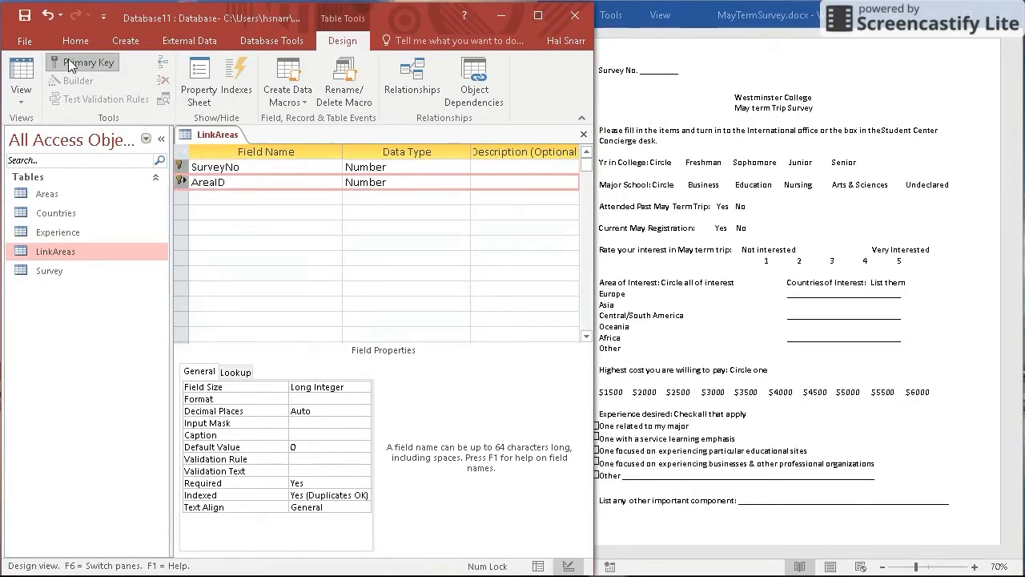
click(584, 140)
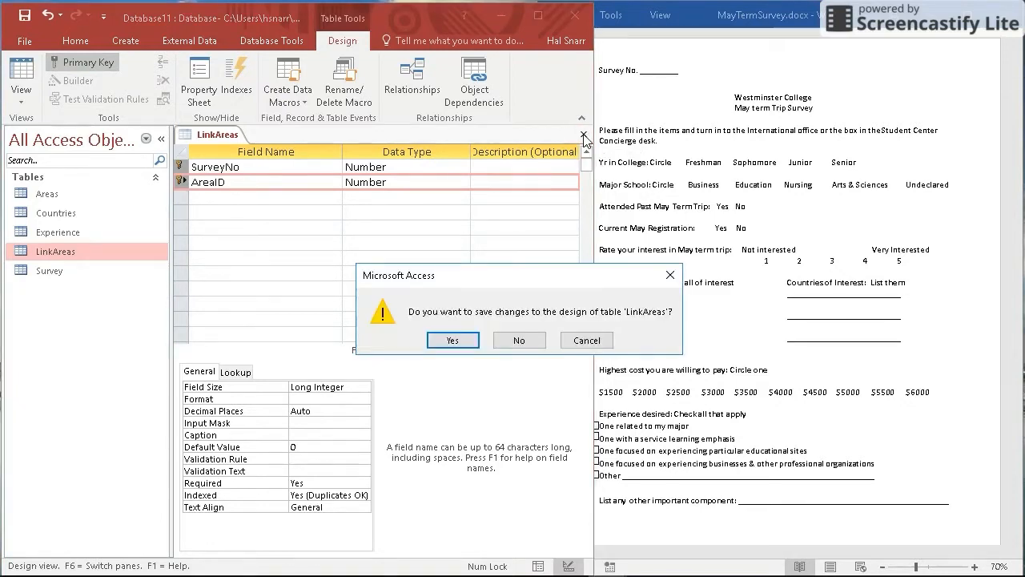
click(458, 345)
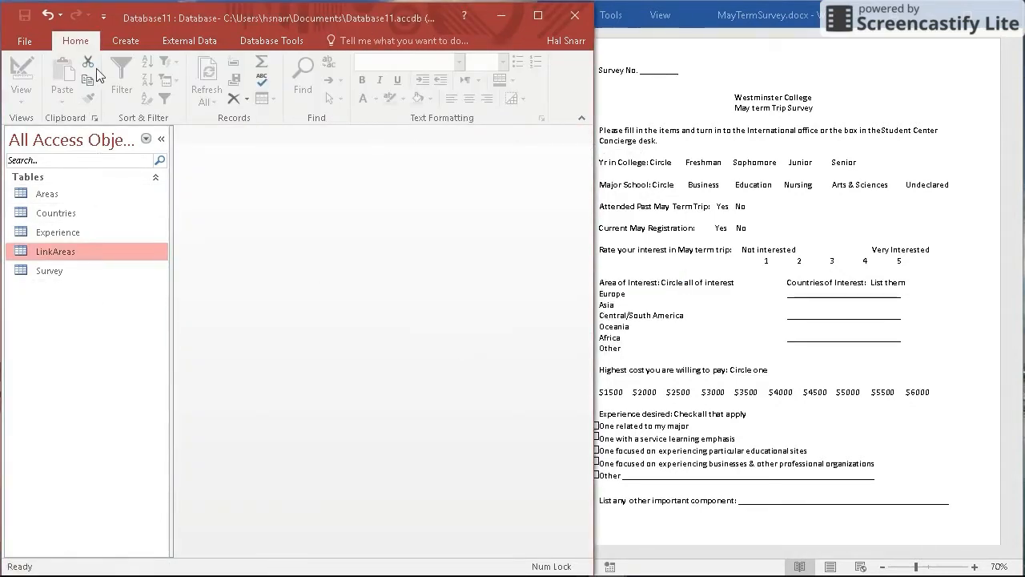
Create another table, switch it to Design View and save it as LinkCountries
click(116, 43)
click(115, 89)
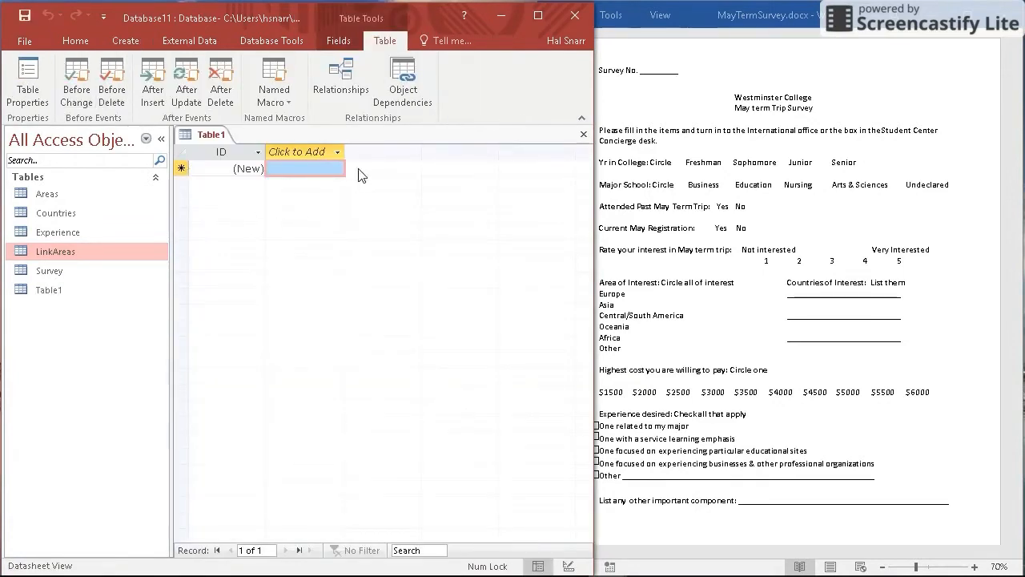
right_click(56, 291)
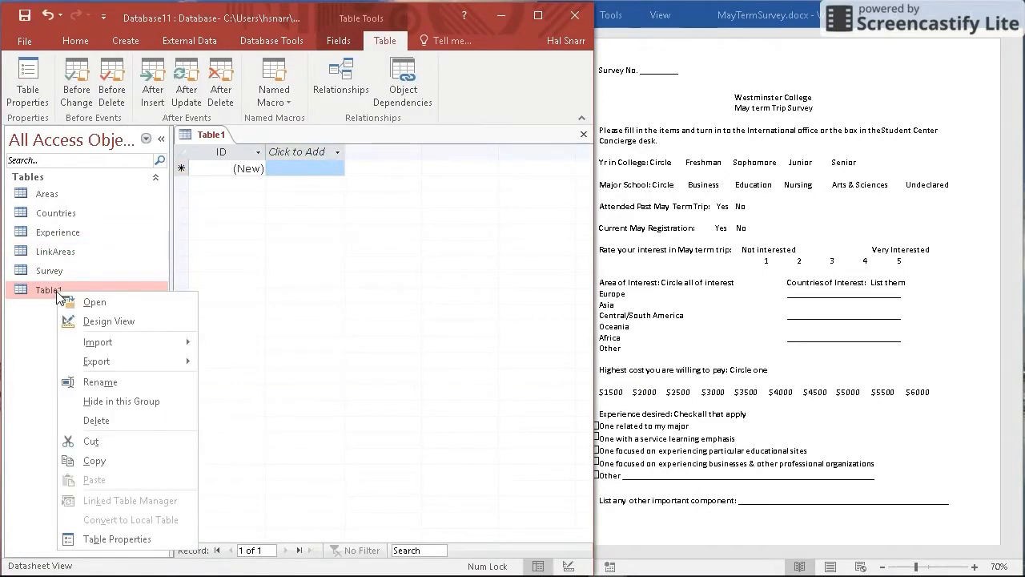
click(101, 322)
drag(262, 209, 138, 212)
text(LinkCountrie)
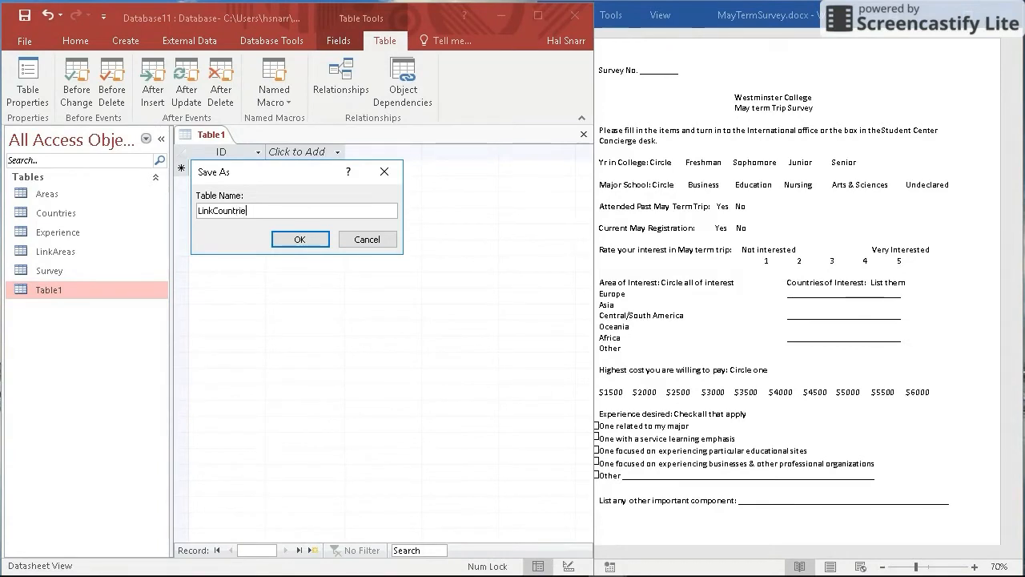
text(s)
click(321, 239)
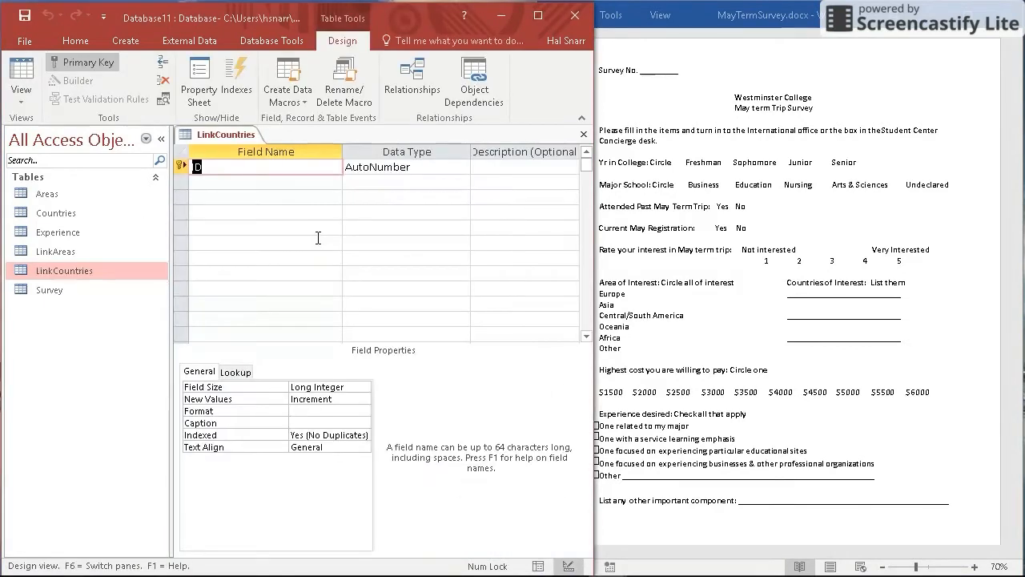
Rename the LinkCountries table's ID field as SurveyNo with the Number data type, and start the field row below it
text(SurveyNo)
click(376, 165)
click(463, 168)
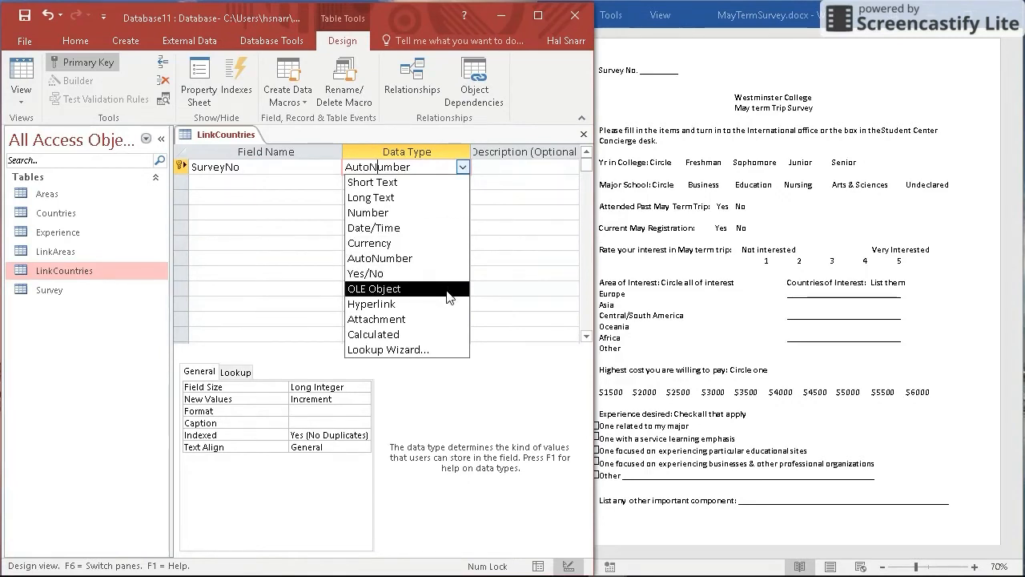
click(436, 219)
click(222, 184)
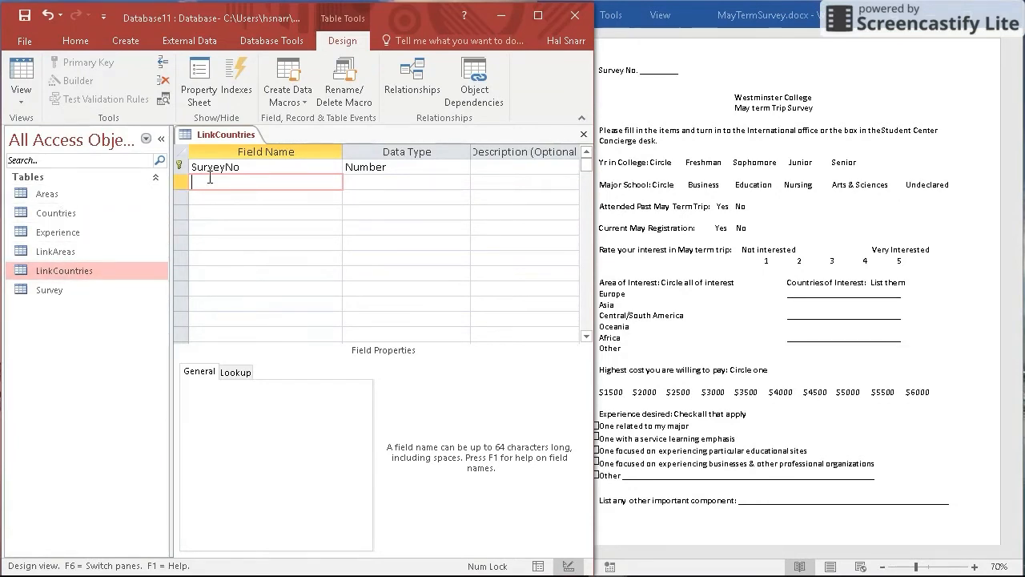
Add a CountryNo field below SurveyNo in LinkCountries with the Number data type
text(Count)
text(ryID)
text(No)
key(Tab)
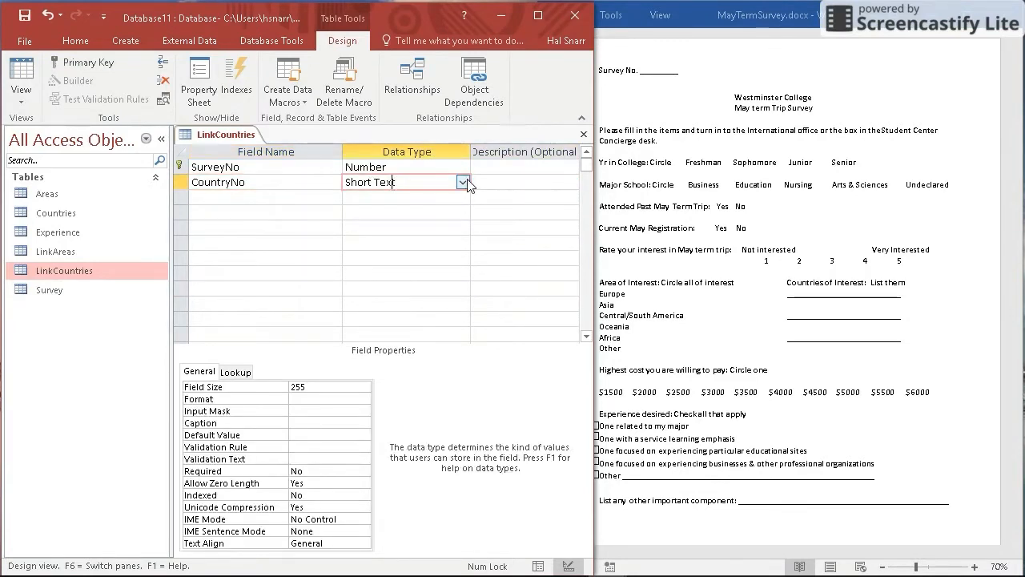
click(462, 183)
click(432, 228)
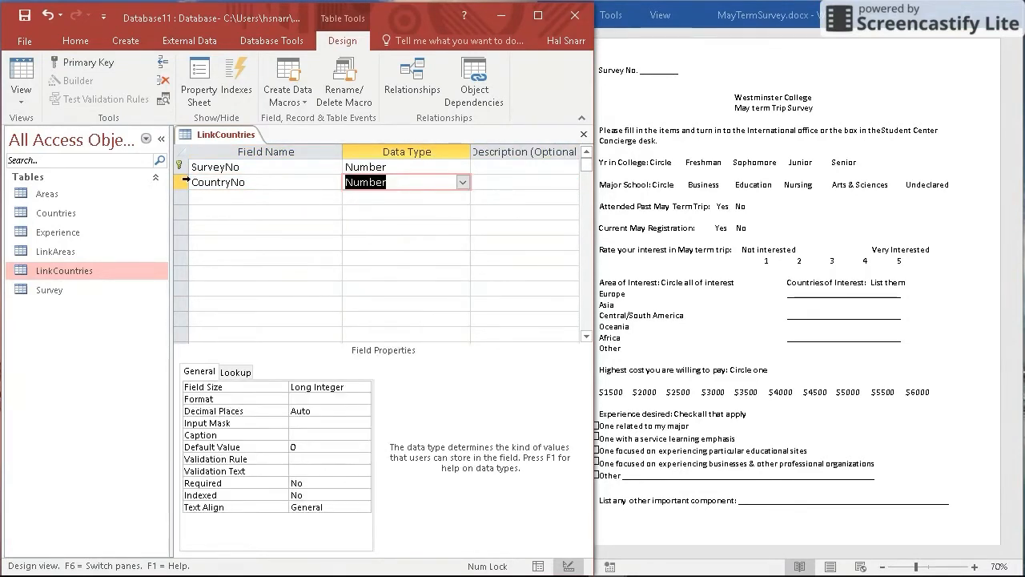
Make SurveyNo and CountryNo the composite primary key of LinkCountries, and close the table with its design saved
click(269, 184)
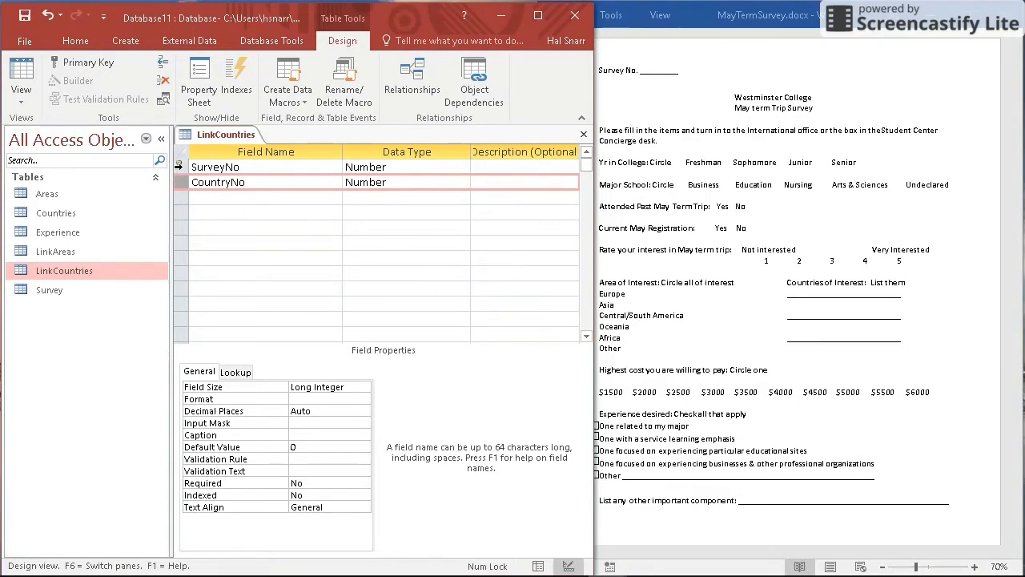
drag(178, 167, 177, 182)
click(84, 64)
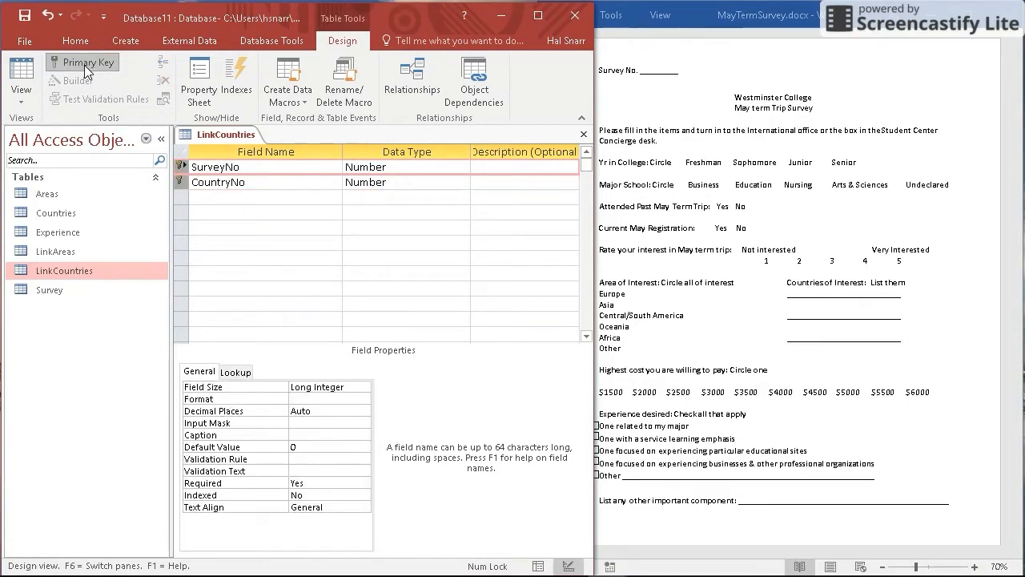
click(583, 134)
click(454, 340)
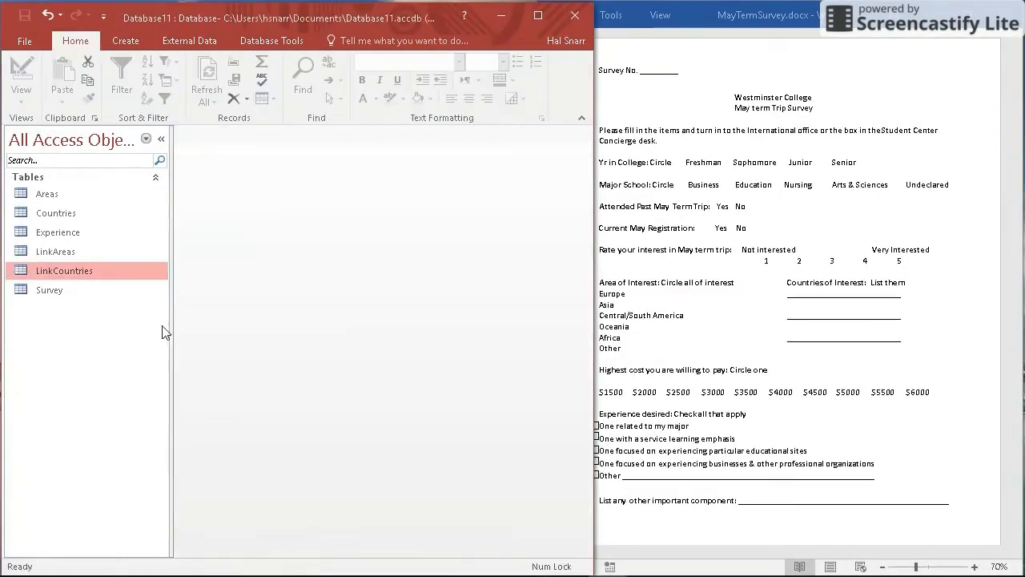
Create another table, switch it to Design View and save it as LinkExp
click(124, 40)
click(89, 77)
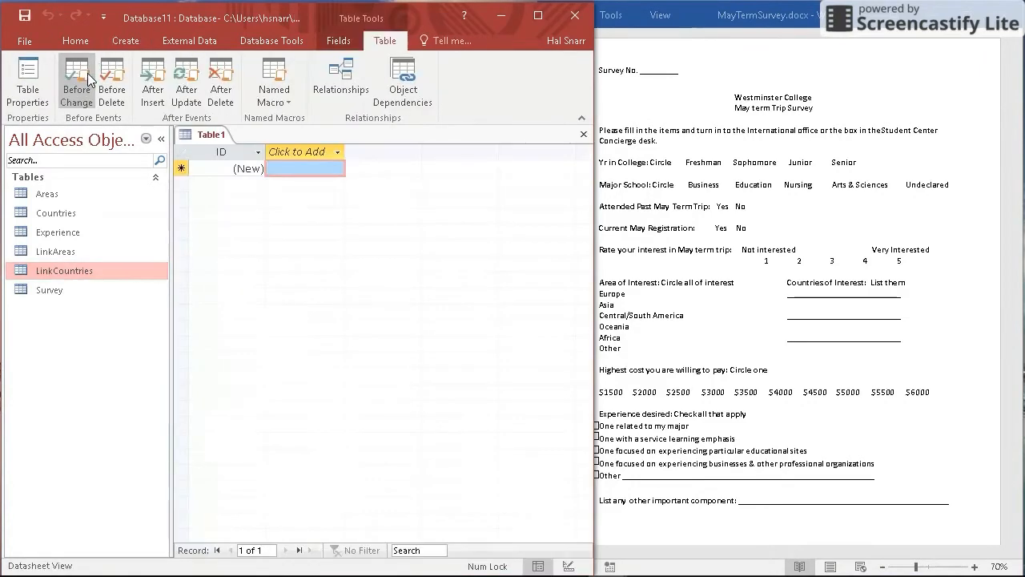
right_click(49, 310)
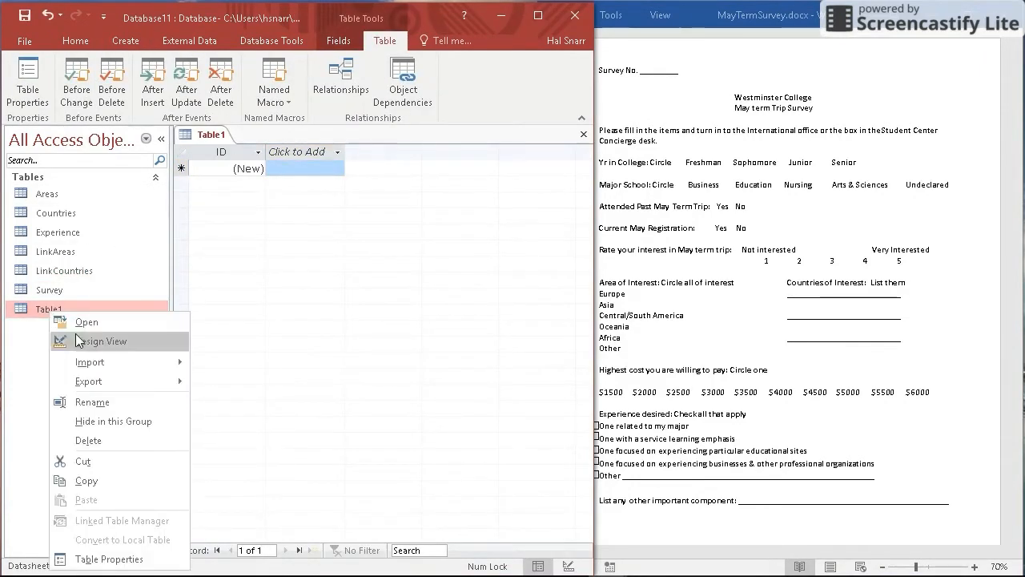
click(108, 340)
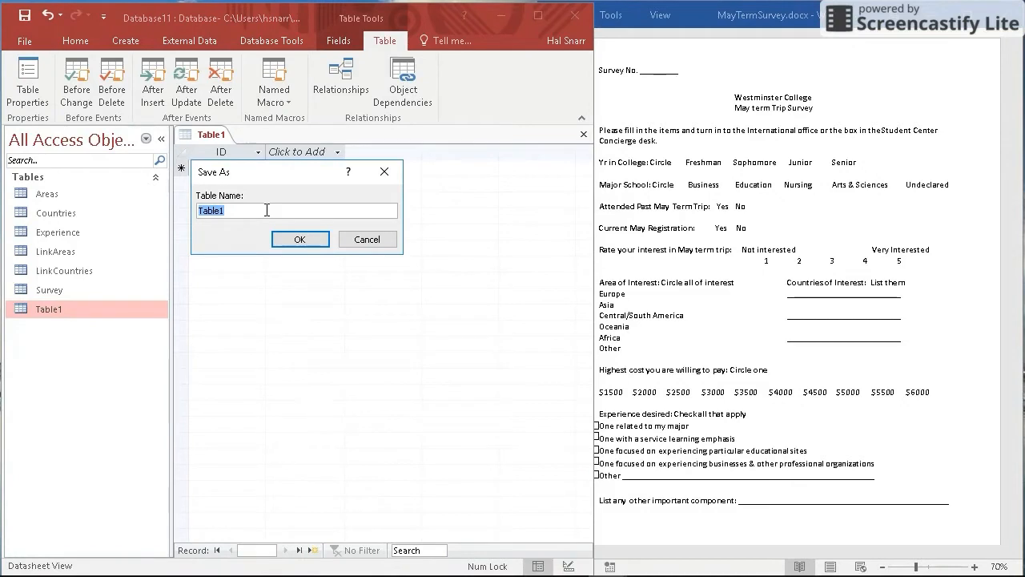
text(Link)
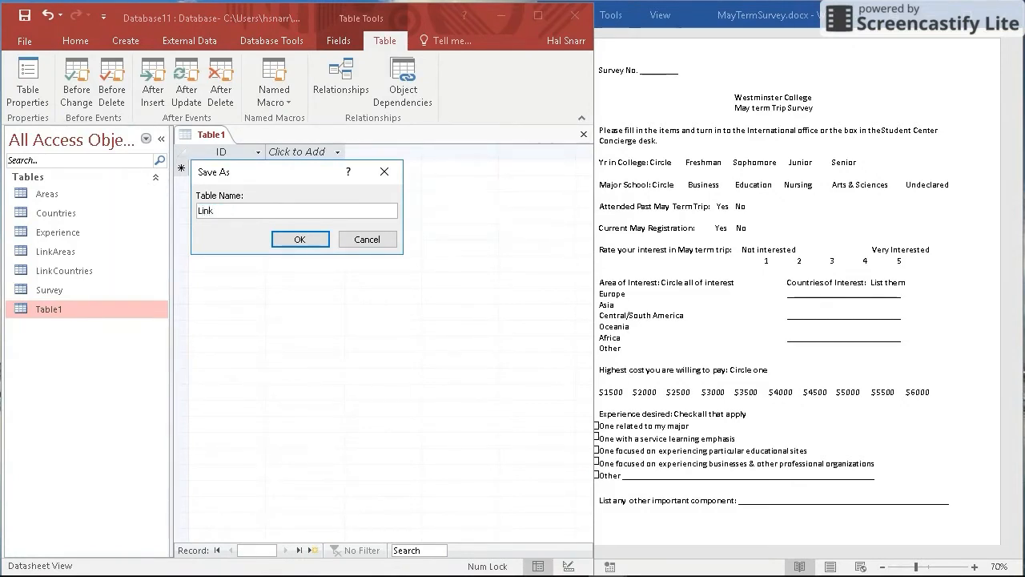
text(Exp)
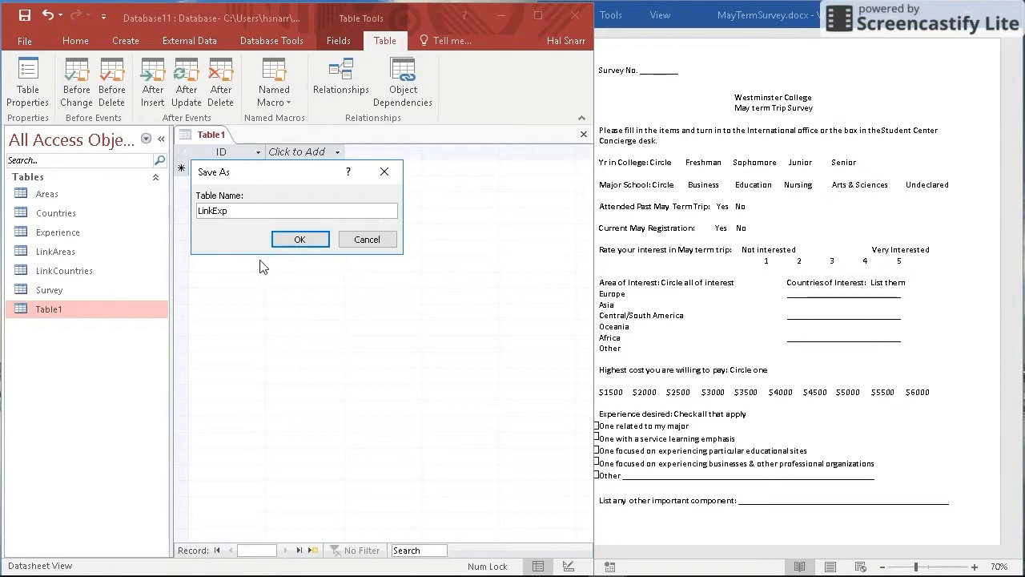
click(300, 239)
Rename the LinkExp table's ID field as SurveyNo and set its data type to Number
click(234, 166)
text(SurveyNo)
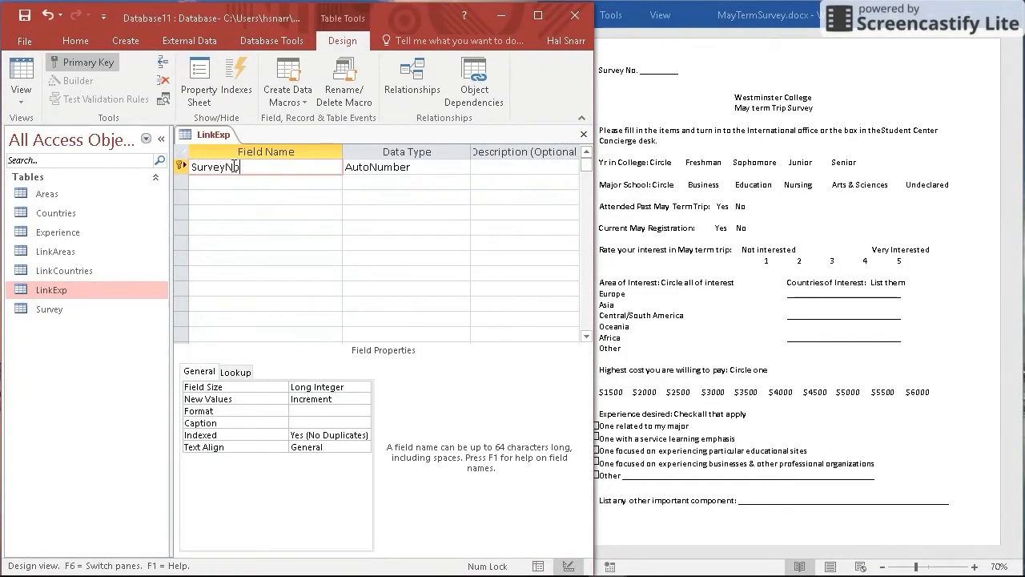
click(426, 166)
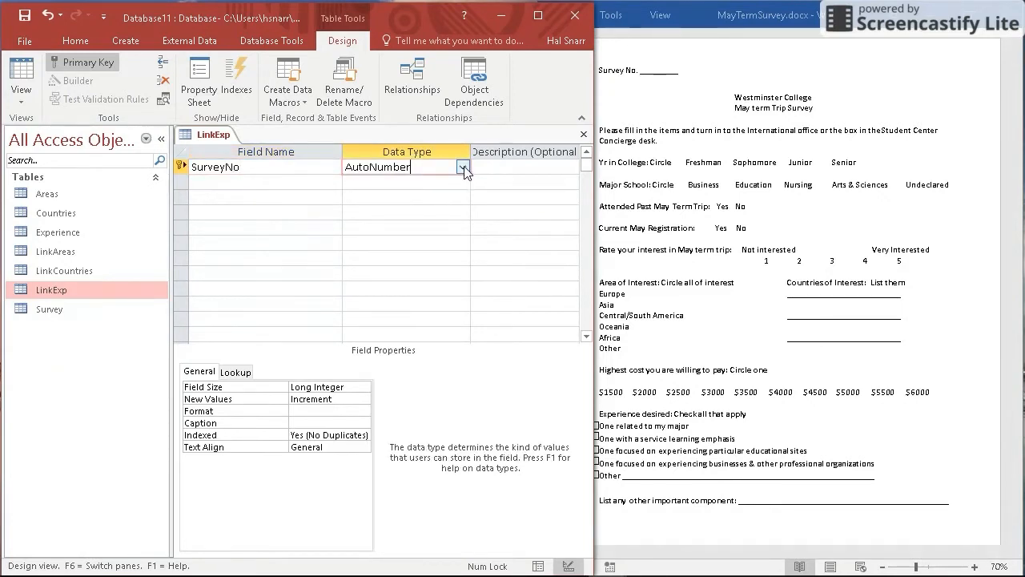
click(462, 167)
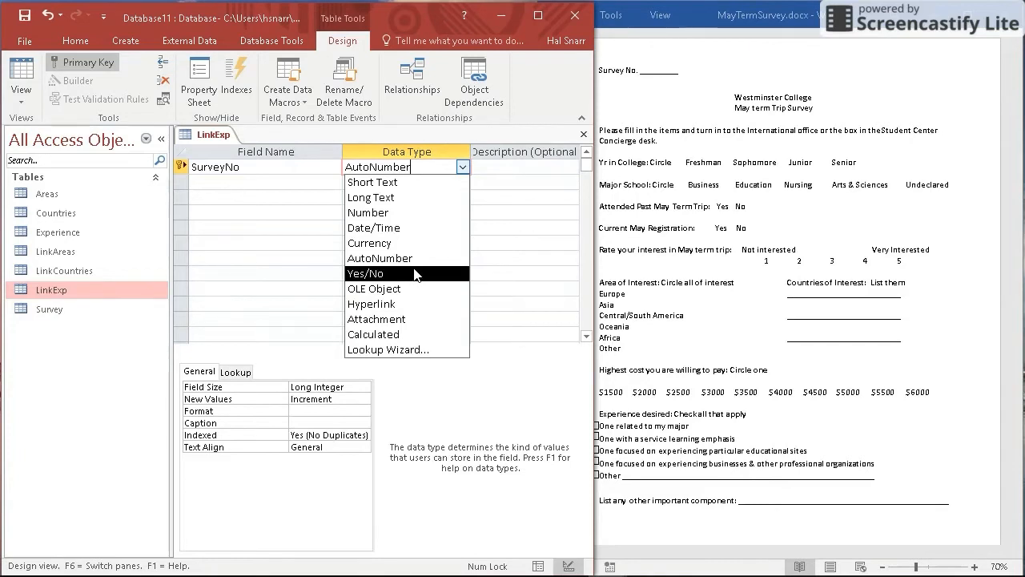
click(376, 212)
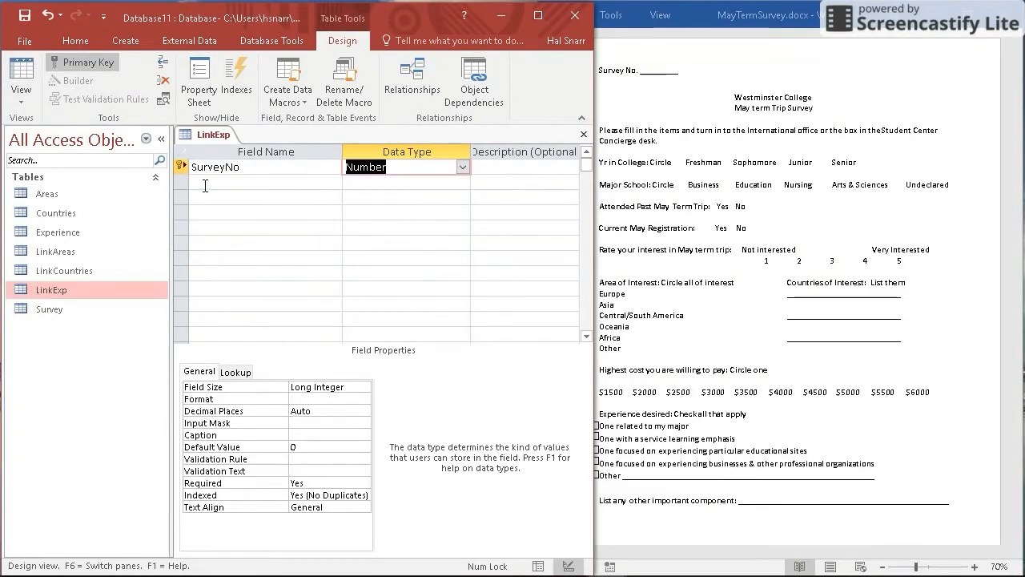
Add an ExperienceID field below SurveyNo in LinkExp with the Number data type
click(270, 179)
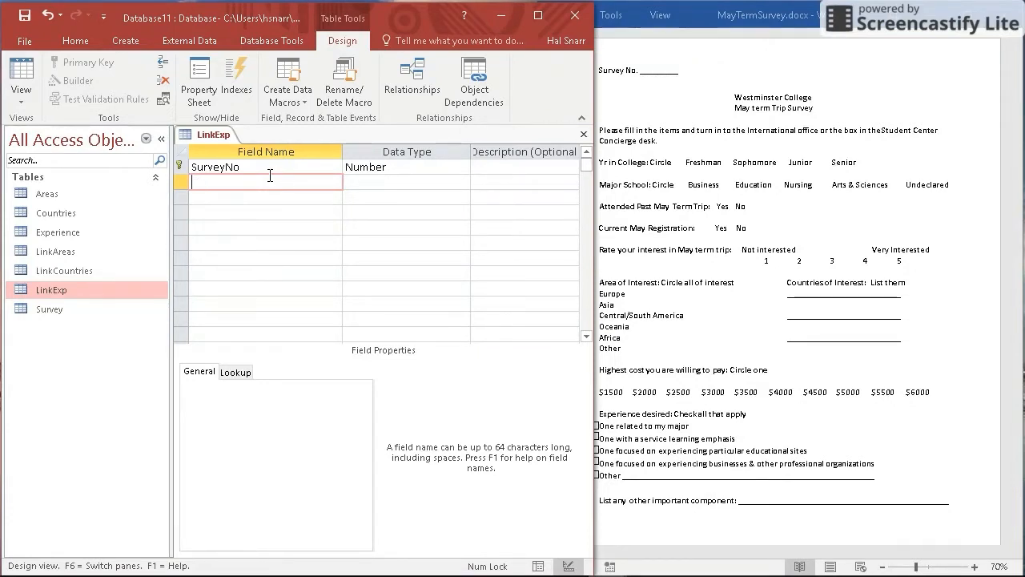
text(ExperienceID)
click(361, 183)
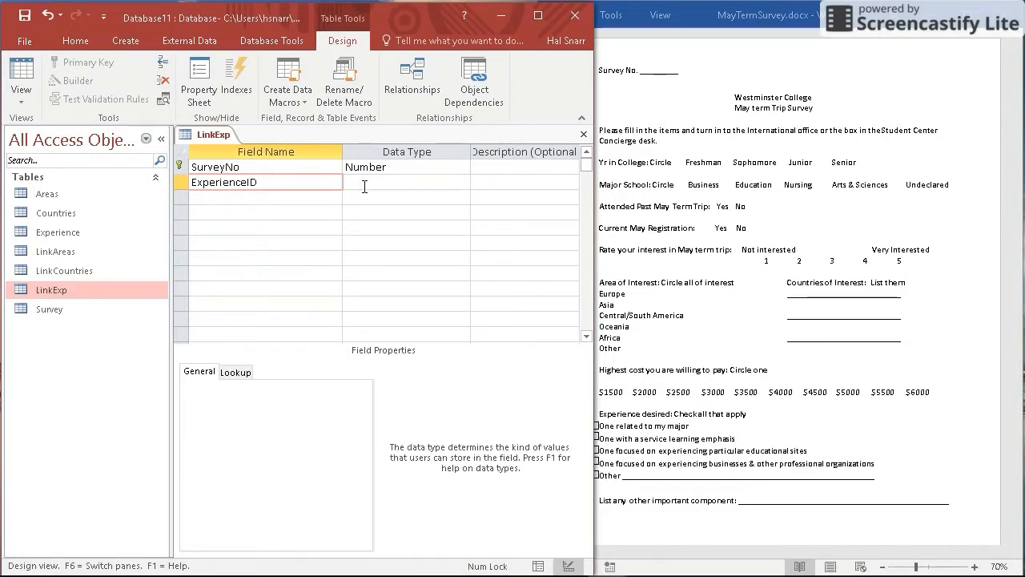
click(461, 183)
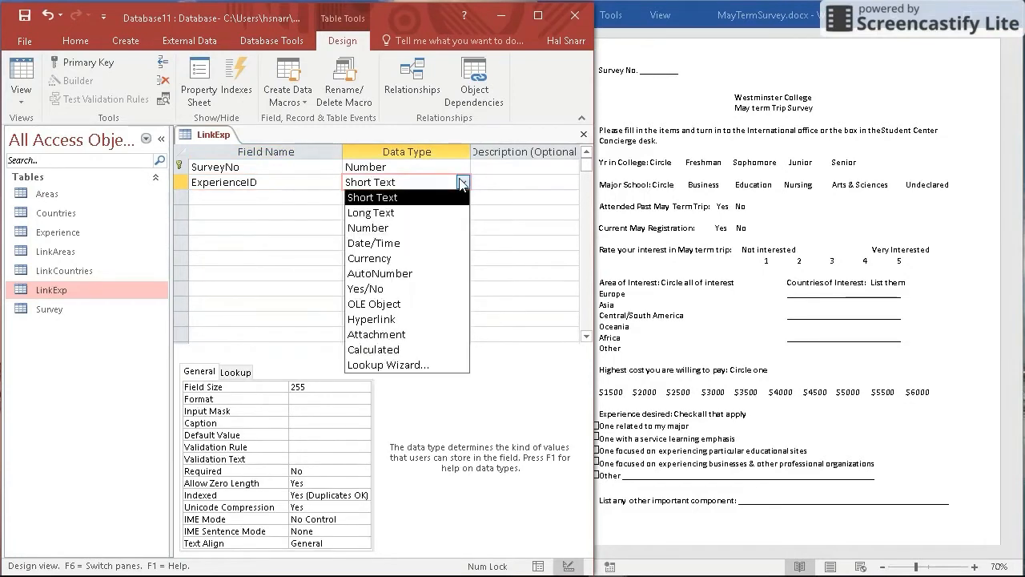
click(441, 233)
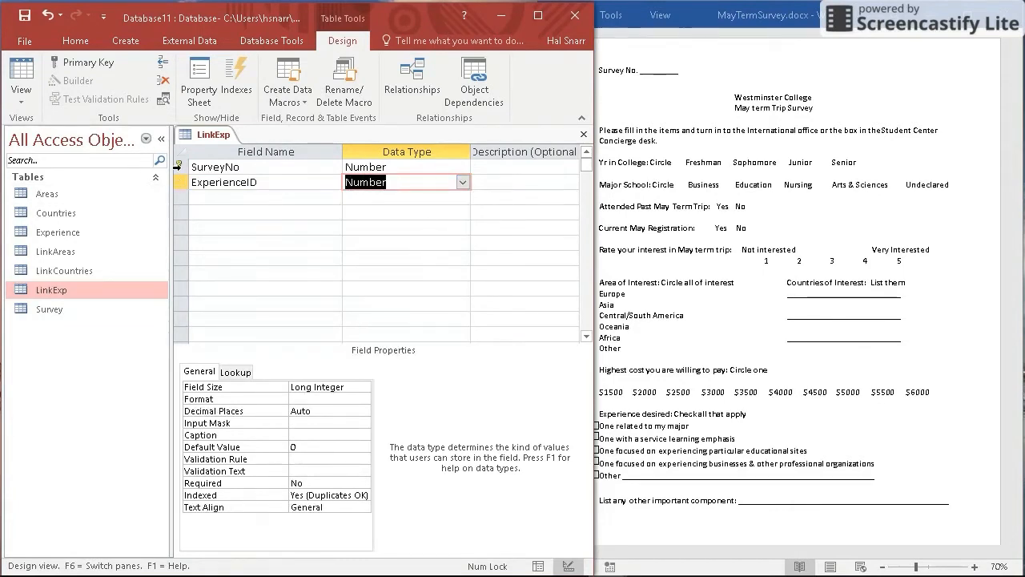
Make SurveyNo and ExperienceID the composite primary key of LinkExp, and close the table with its design saved
click(180, 167)
ctrl+click(180, 182)
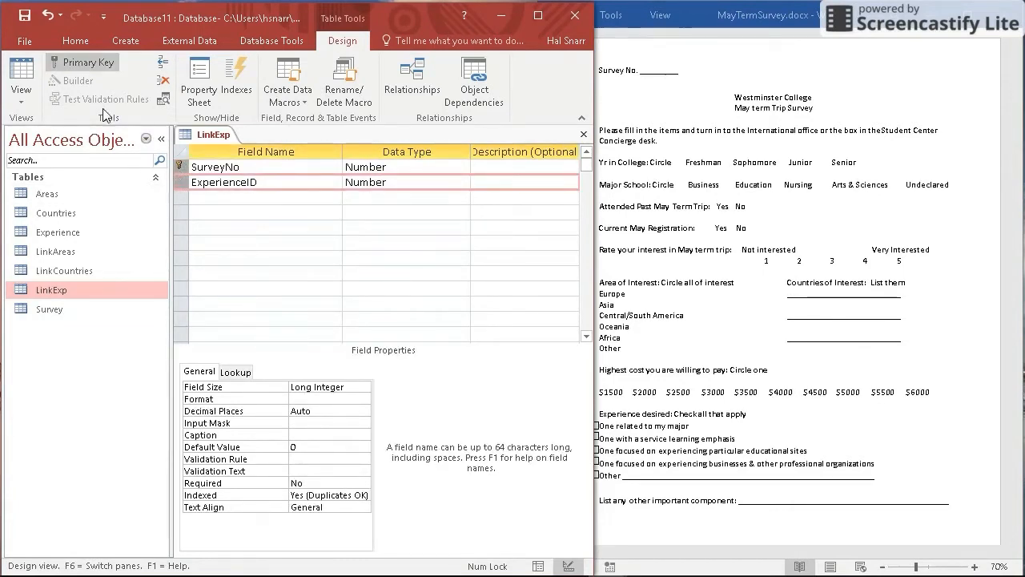
click(73, 63)
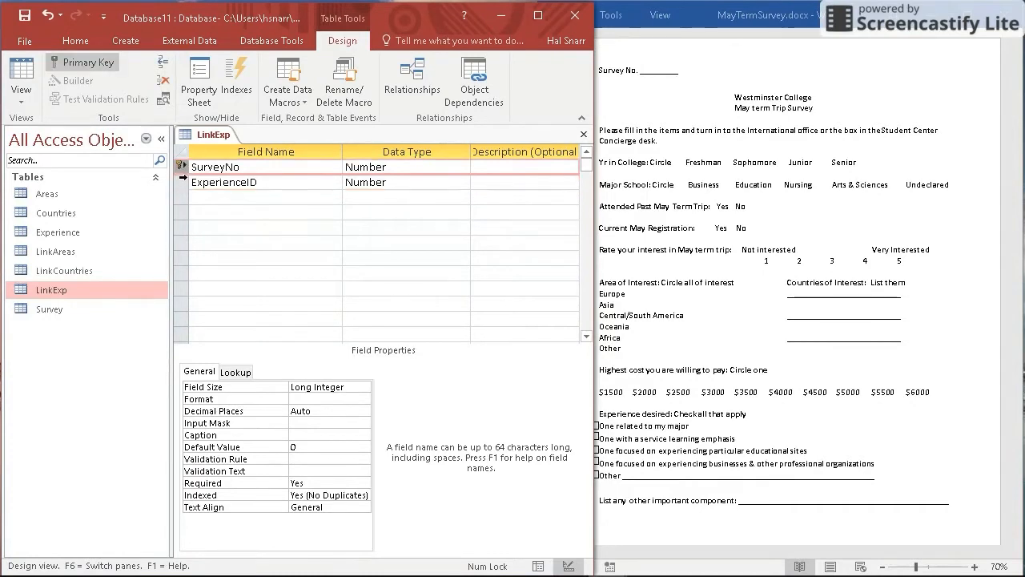
click(79, 62)
click(272, 227)
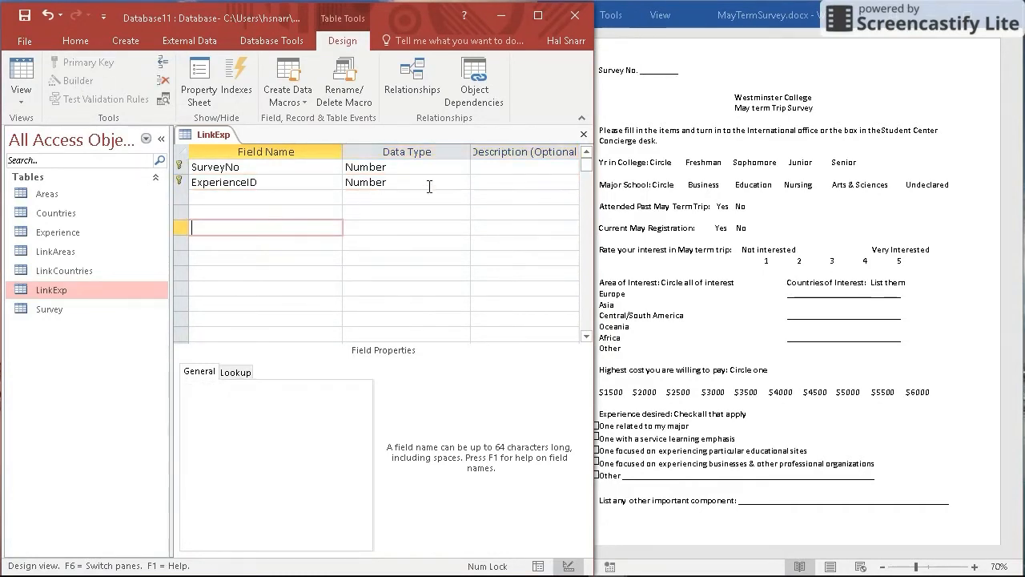
click(585, 135)
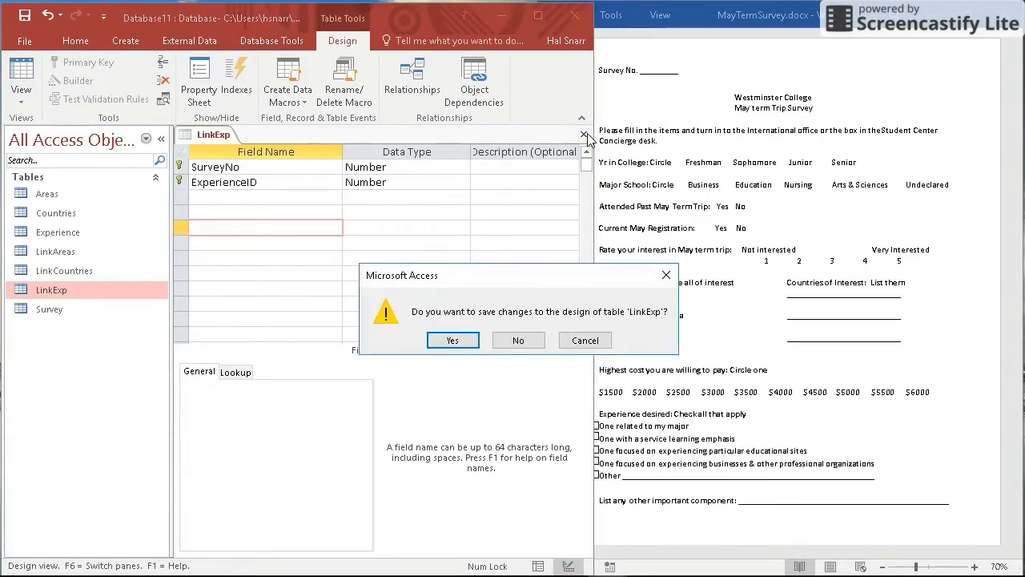
click(452, 342)
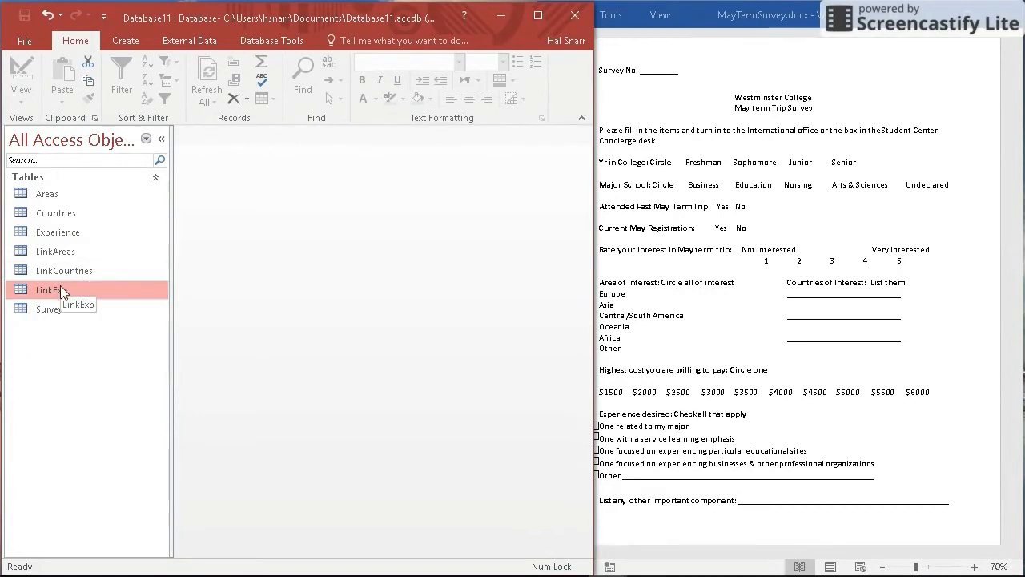
Open the Relationships window without adding tables from the Show Table dialog, minimize the survey document and maximize the database window
click(293, 41)
click(184, 84)
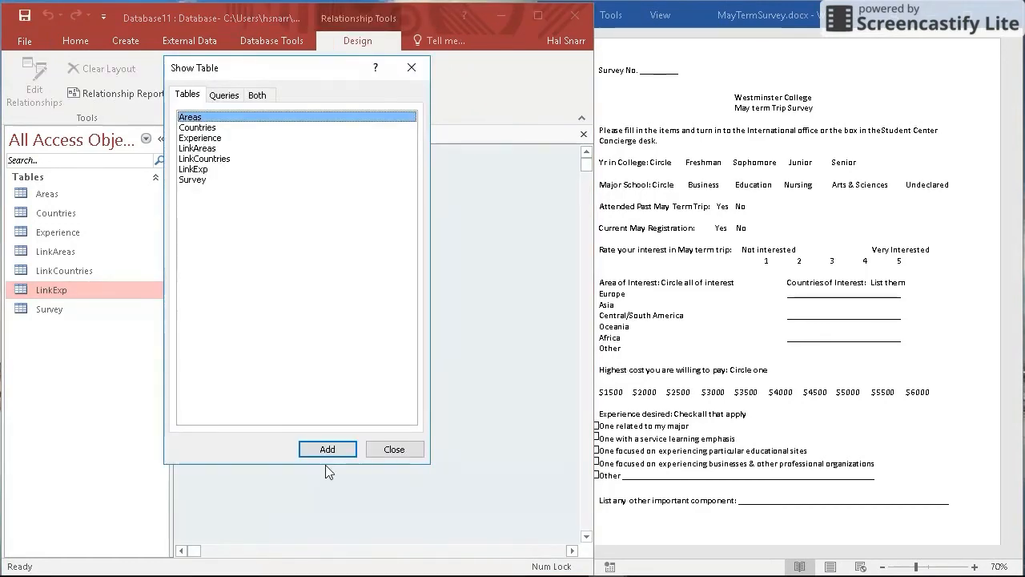
click(401, 448)
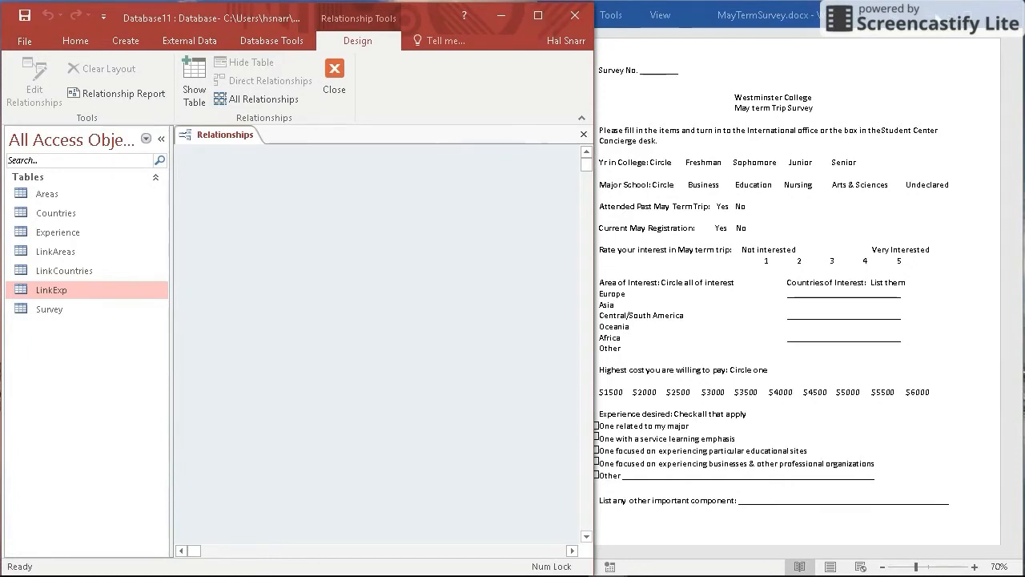
click(940, 17)
click(935, 17)
click(545, 17)
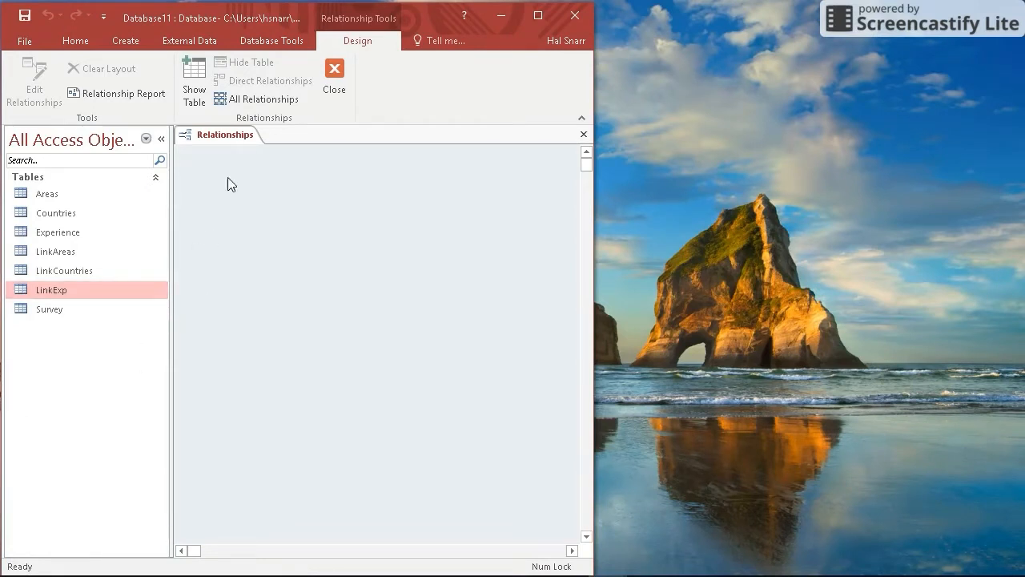
click(539, 15)
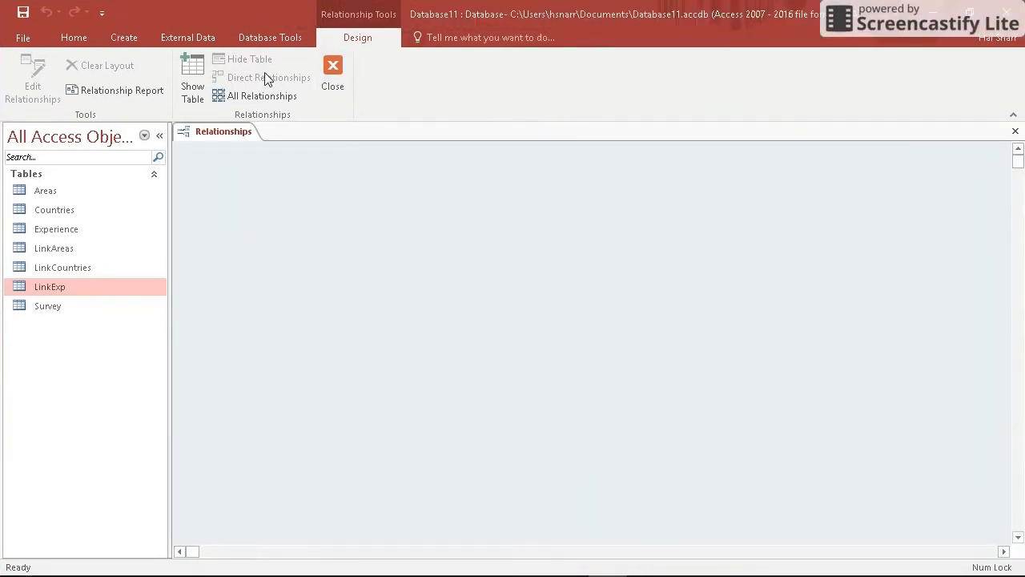
Add the Survey table to the middle of the relationships layout and enlarge its box to show every field
drag(59, 312, 433, 200)
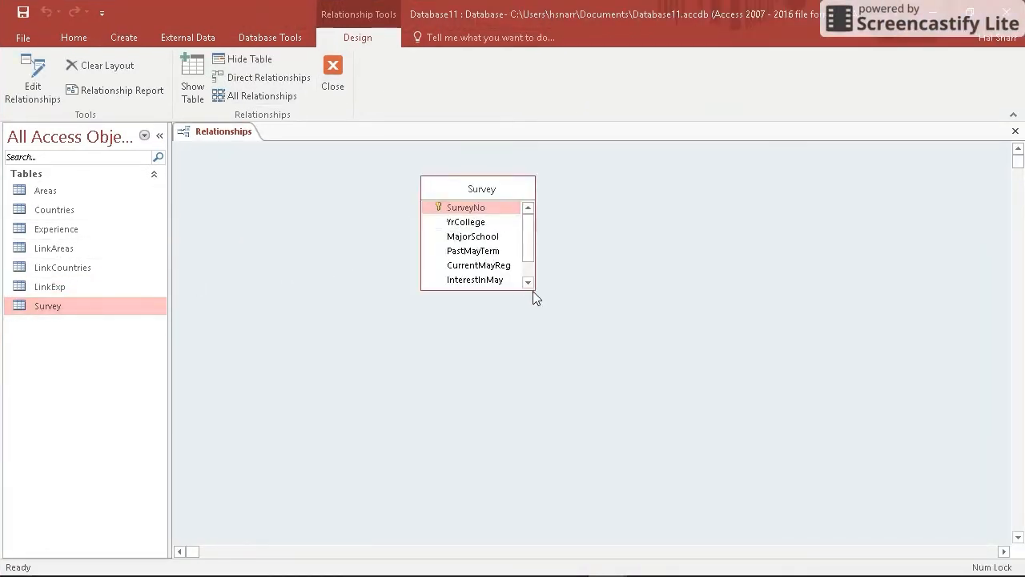
drag(533, 286, 559, 334)
drag(453, 190, 484, 243)
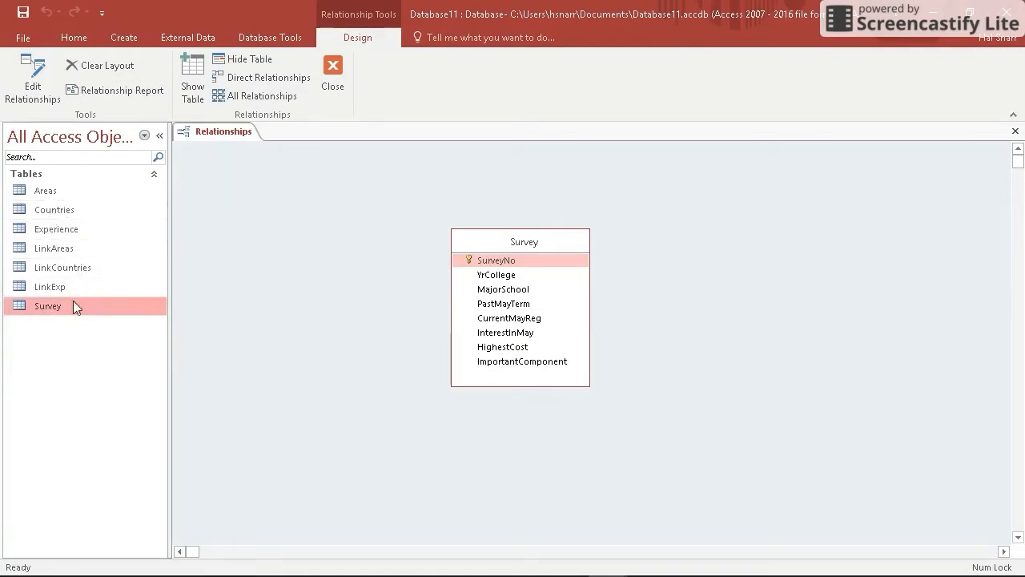
Add the Experience table to the left of Survey in the relationships layout and shrink its box to fit its fields
click(53, 235)
drag(54, 237, 211, 273)
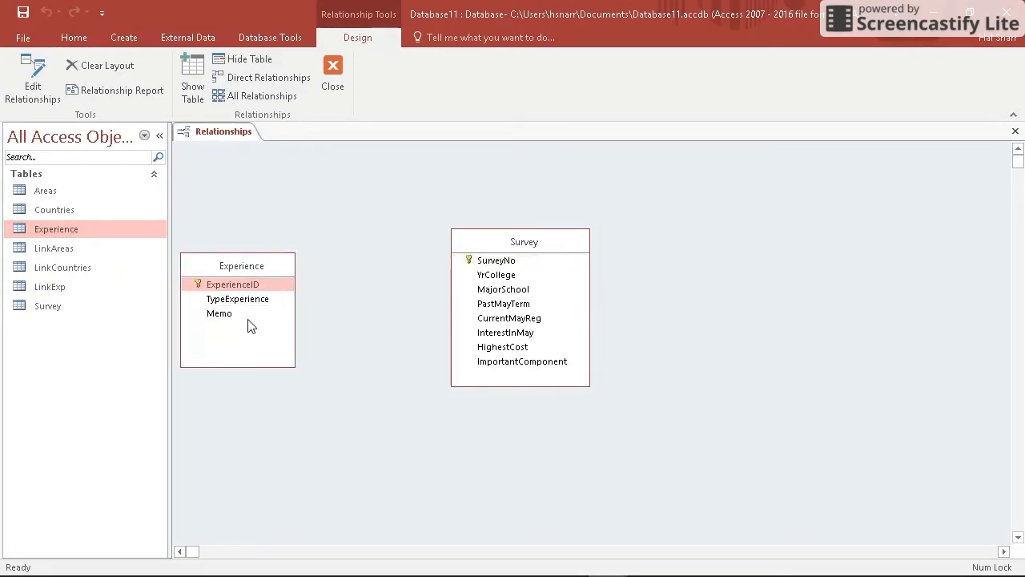
drag(294, 366, 275, 331)
Add the Countries and Areas tables to the far right of Survey, Areas above Countries, and shrink both boxes to fit
click(45, 211)
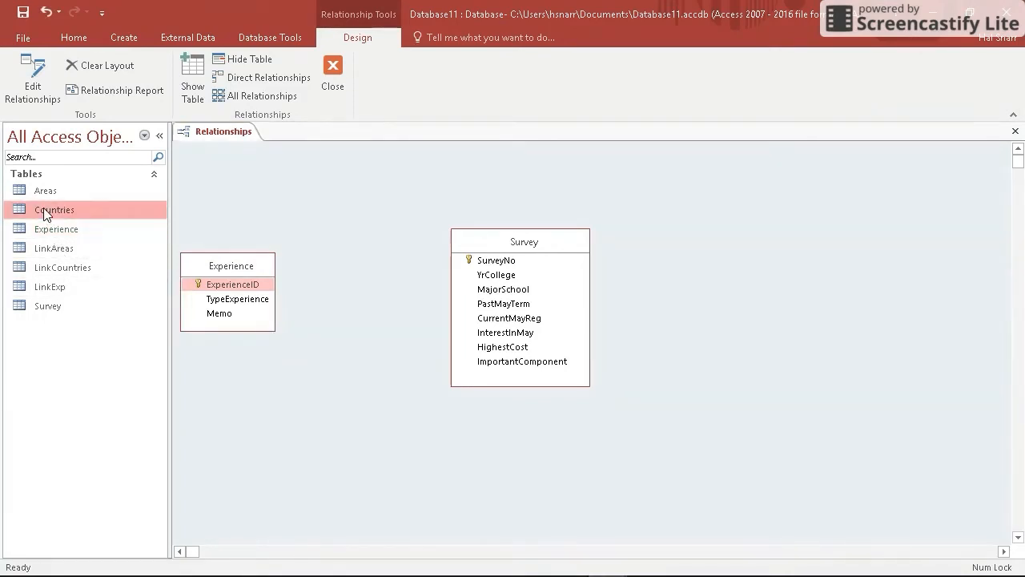
drag(45, 212, 723, 331)
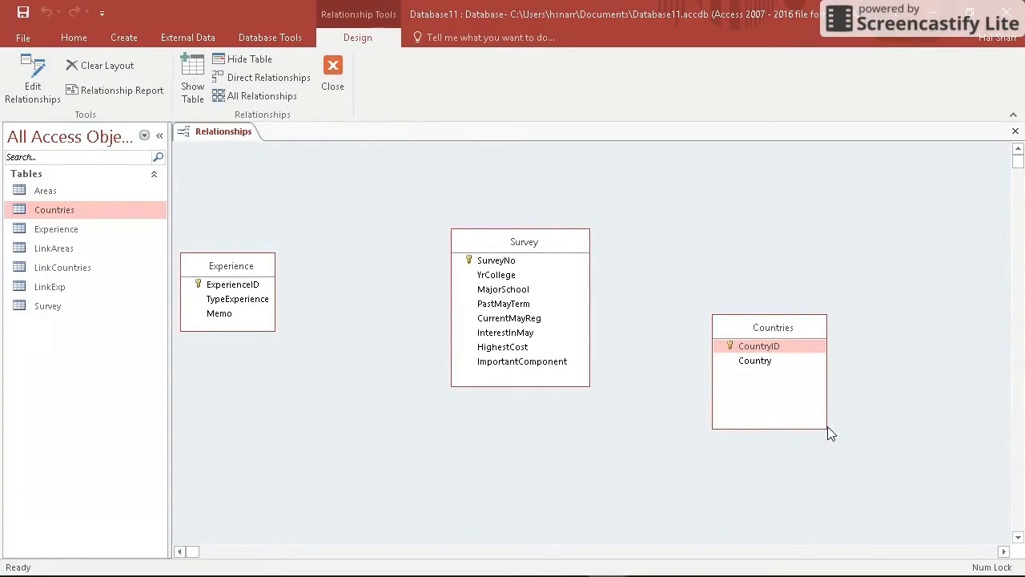
drag(828, 431, 820, 378)
drag(743, 328, 792, 358)
drag(32, 196, 778, 193)
drag(873, 279, 863, 230)
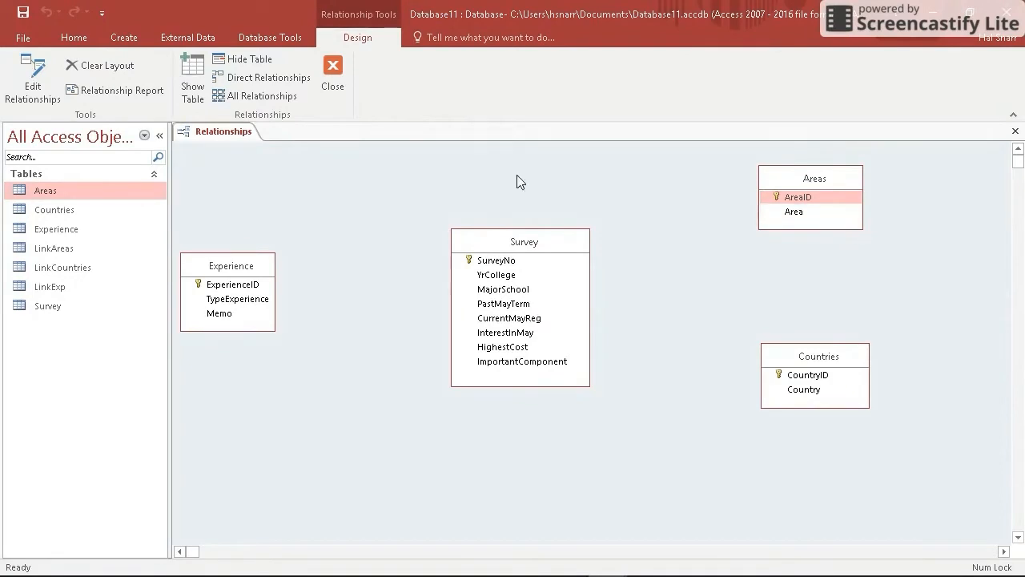
Add the LinkAreas table between Survey and Areas in the relationships layout and shrink its box to fit its fields
drag(46, 247, 671, 197)
drag(763, 286, 734, 241)
drag(673, 189, 643, 183)
Add LinkCountries between Survey and Countries and LinkExp between Experience and Survey, shrinking both boxes to fit their fields
click(61, 274)
drag(61, 274, 677, 329)
drag(667, 341, 673, 362)
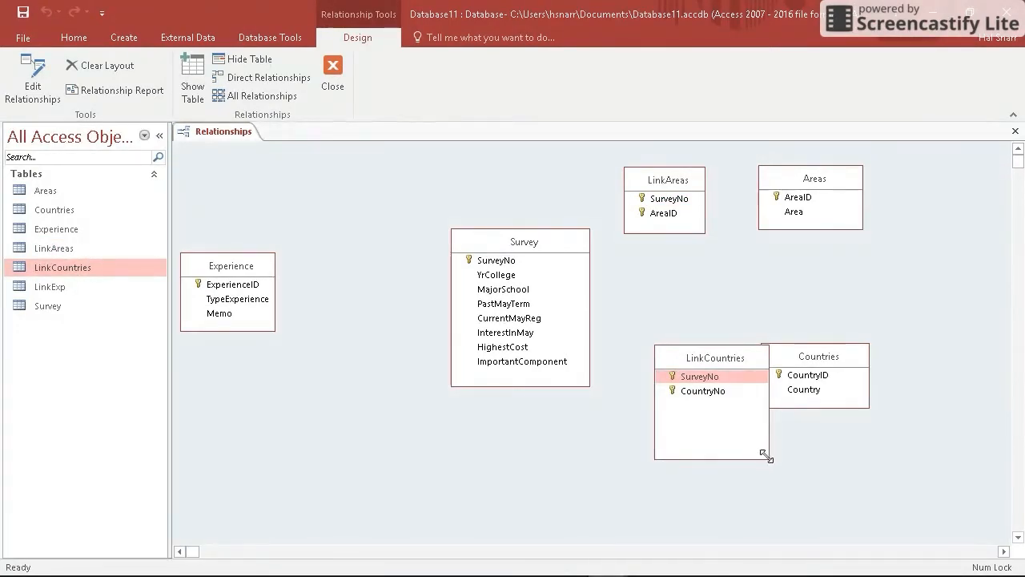
drag(765, 454, 741, 409)
drag(668, 358, 642, 362)
drag(68, 288, 350, 257)
drag(446, 354, 420, 308)
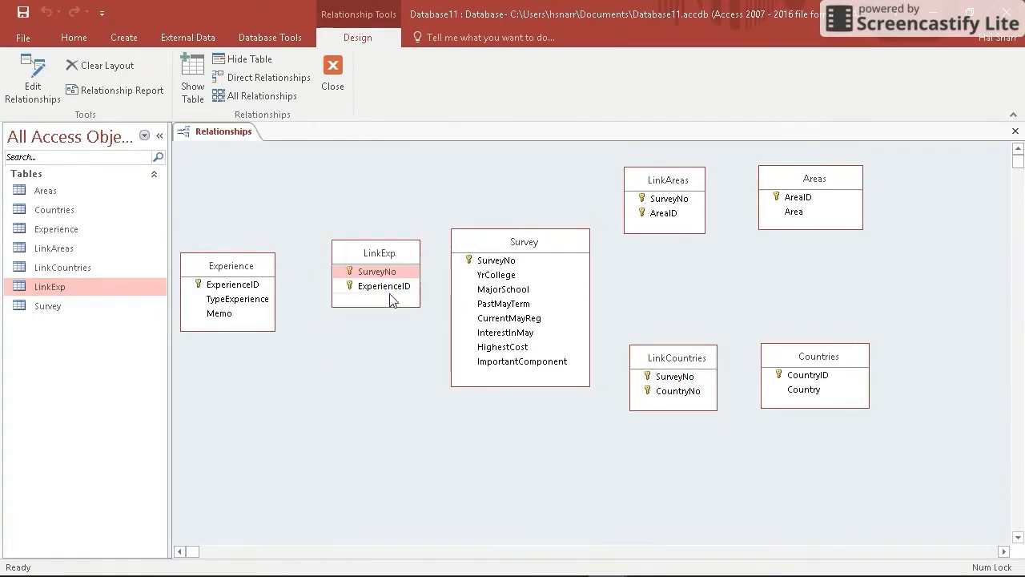
Move the LinkExp box next to the Experience box in the relationships layout
drag(359, 254, 334, 267)
drag(395, 326, 397, 324)
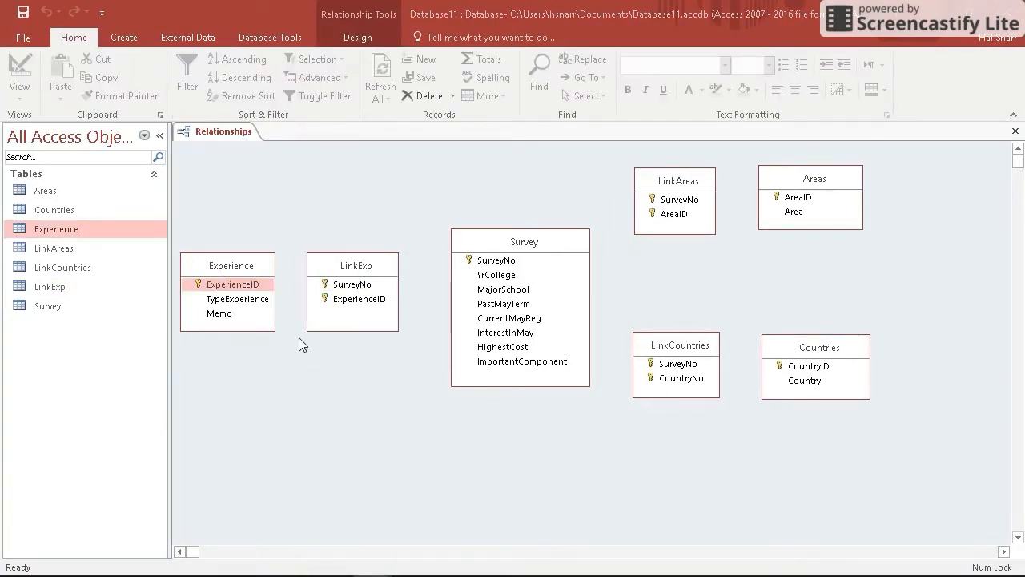
Try to relate Experience to LinkExp on ExperienceID, enforcing referential integrity with cascading updates of related fields
drag(228, 286, 353, 303)
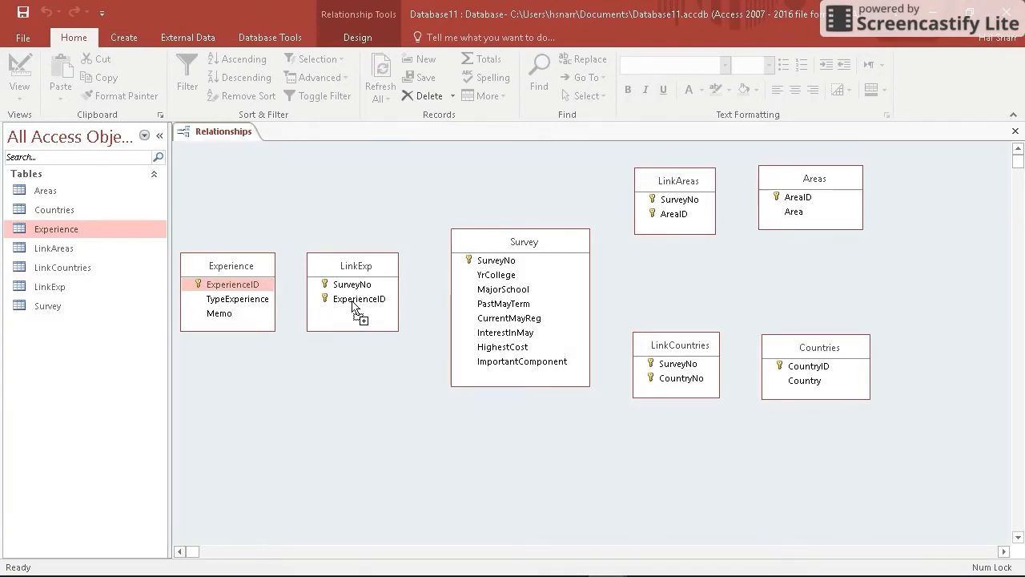
drag(352, 302, 353, 304)
drag(353, 305, 353, 305)
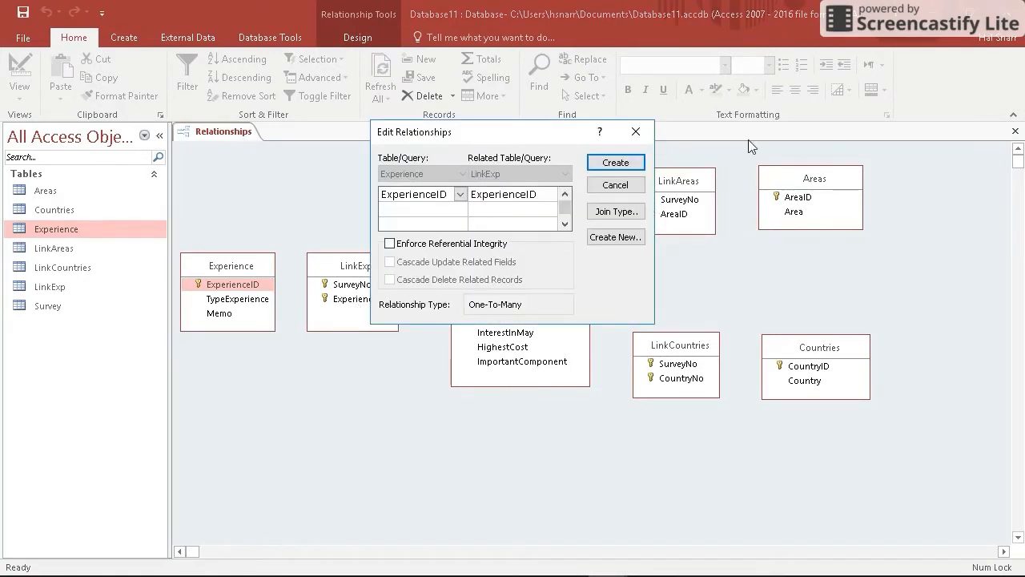
click(390, 245)
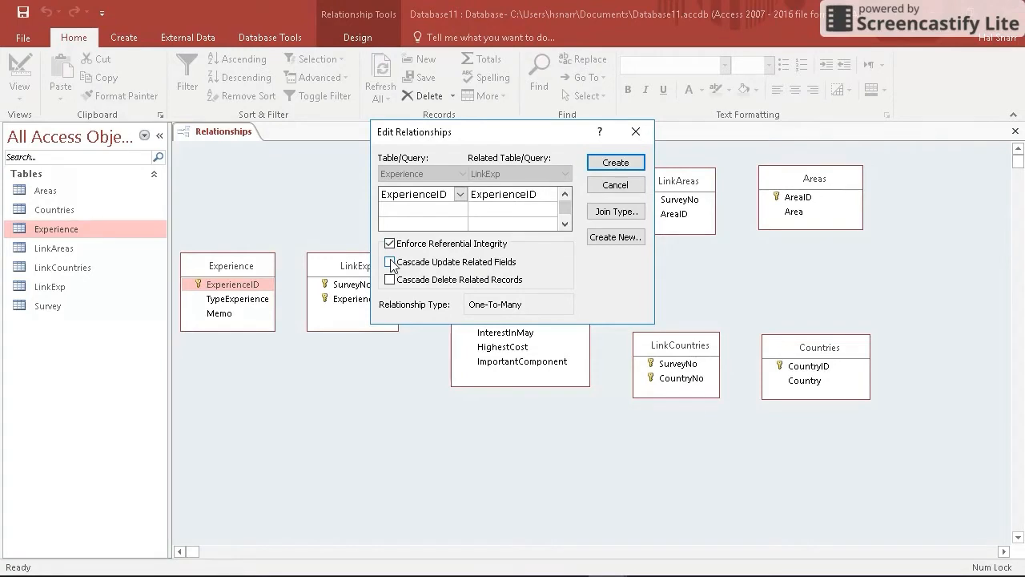
click(391, 263)
click(615, 164)
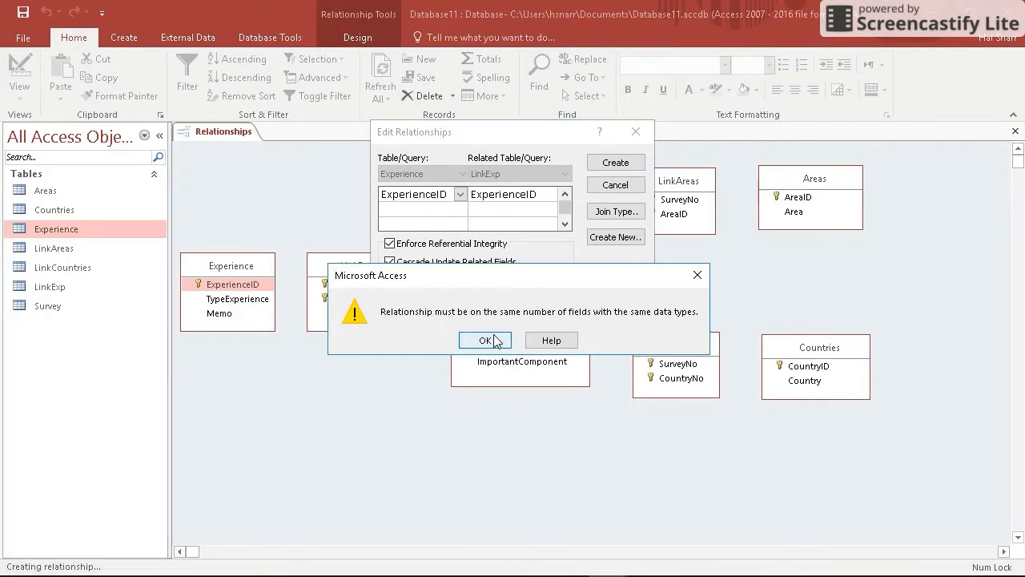
click(485, 340)
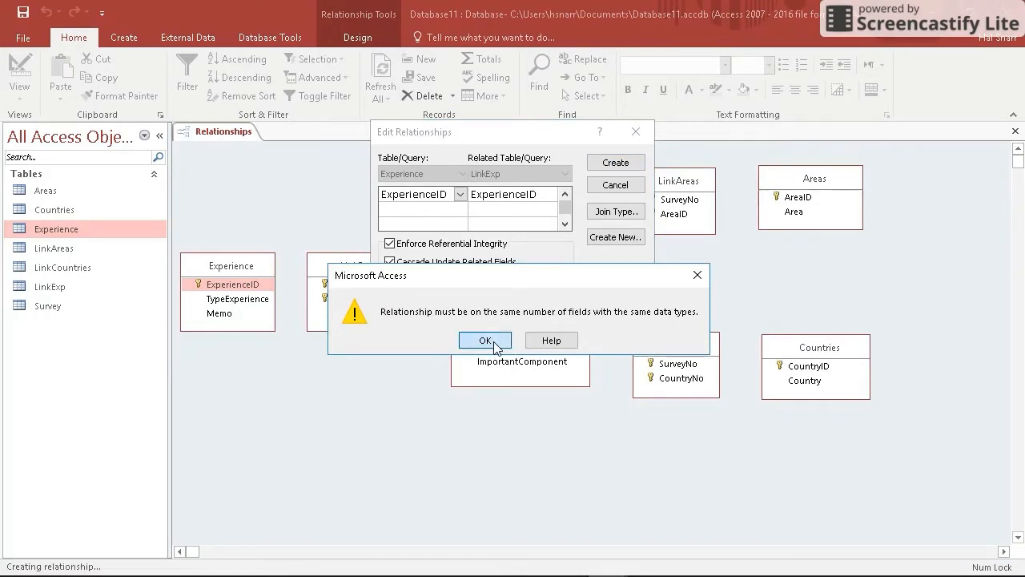
click(635, 134)
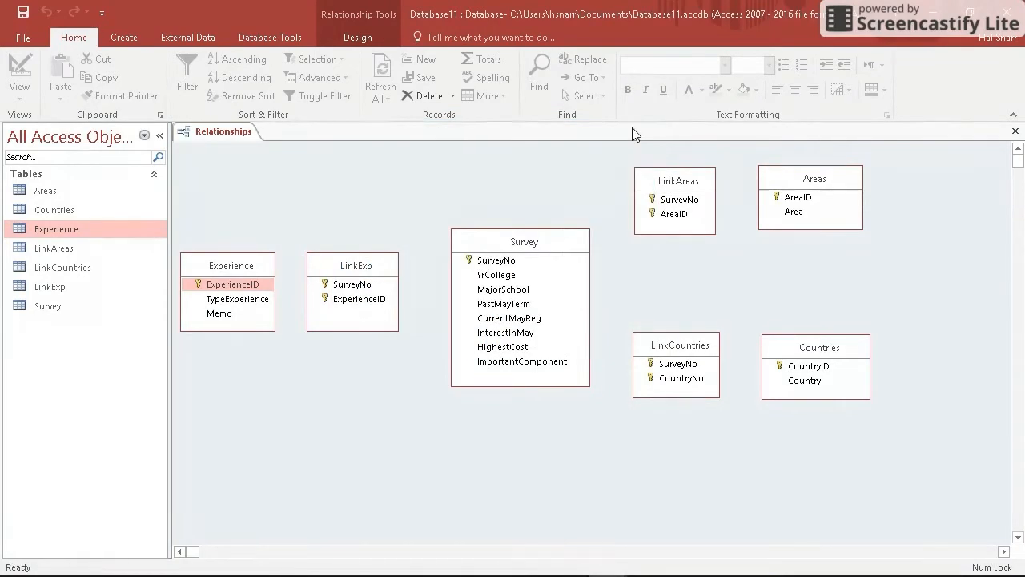
Close the relationships layout with its changes saved and open the Experience and LinkExp tables in Design view
click(1015, 133)
click(453, 339)
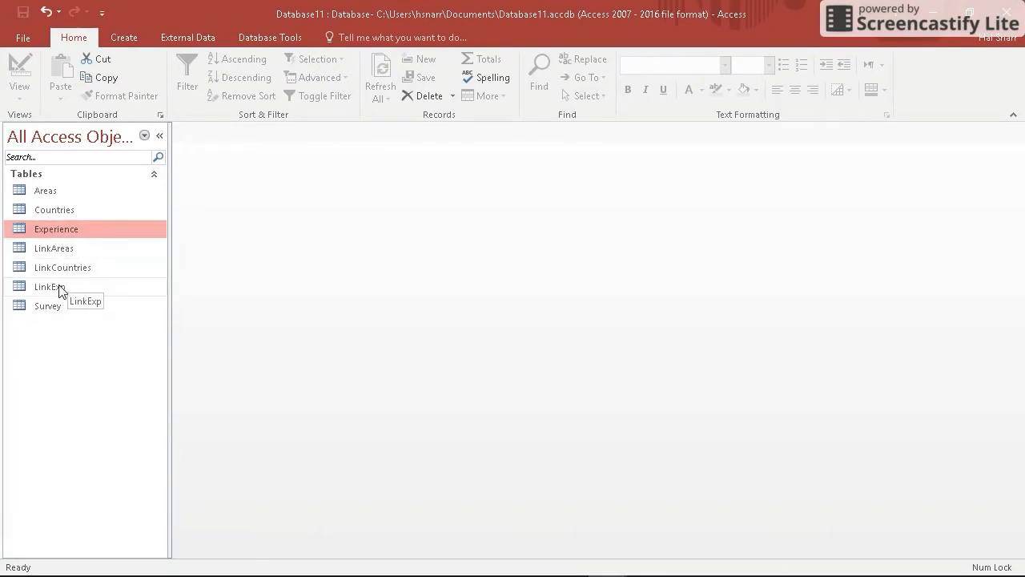
right_click(61, 229)
click(120, 255)
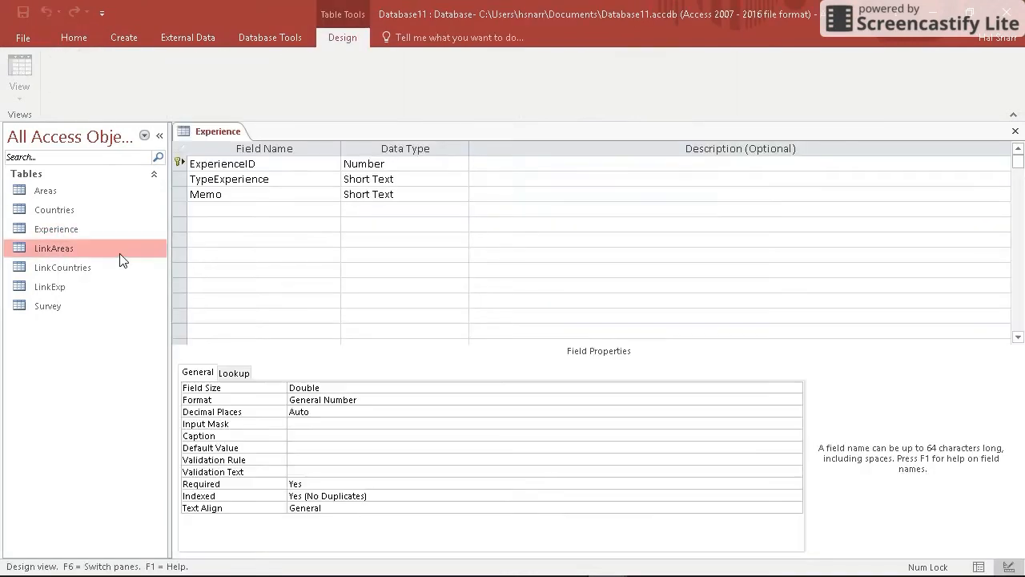
right_click(56, 290)
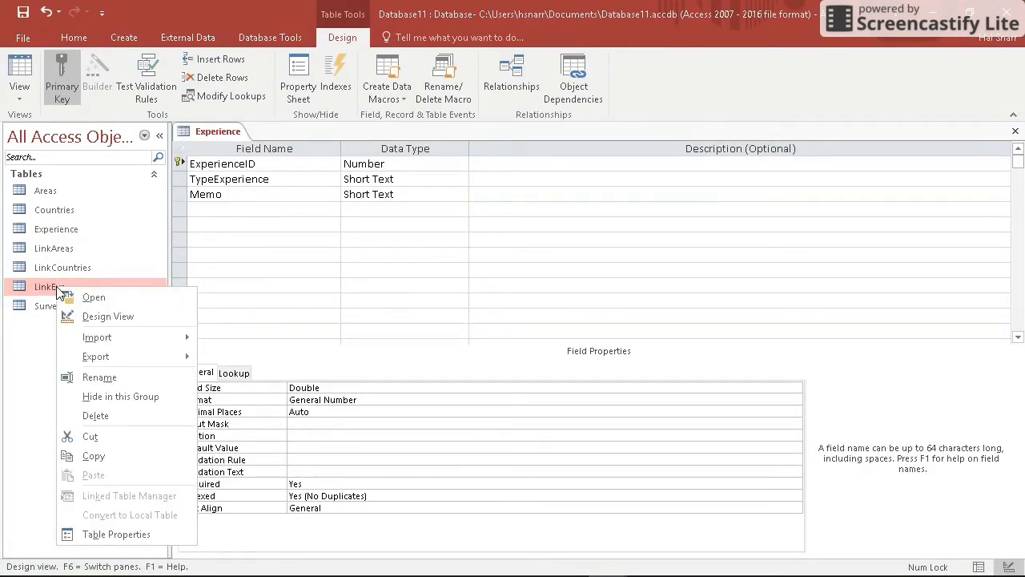
click(100, 317)
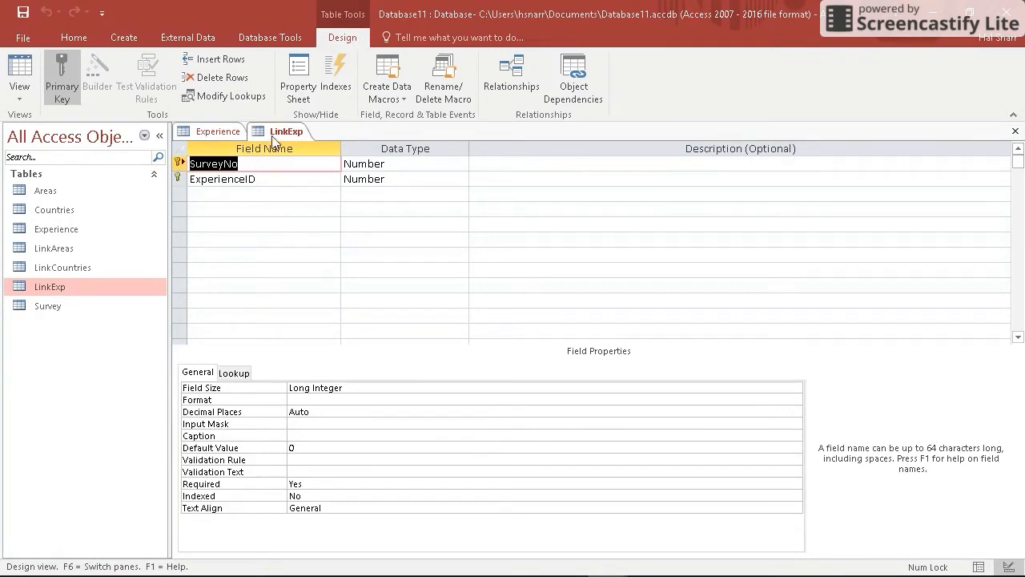
Clear the default values of the SurveyNo and ExperienceID fields in the LinkExp table
click(386, 165)
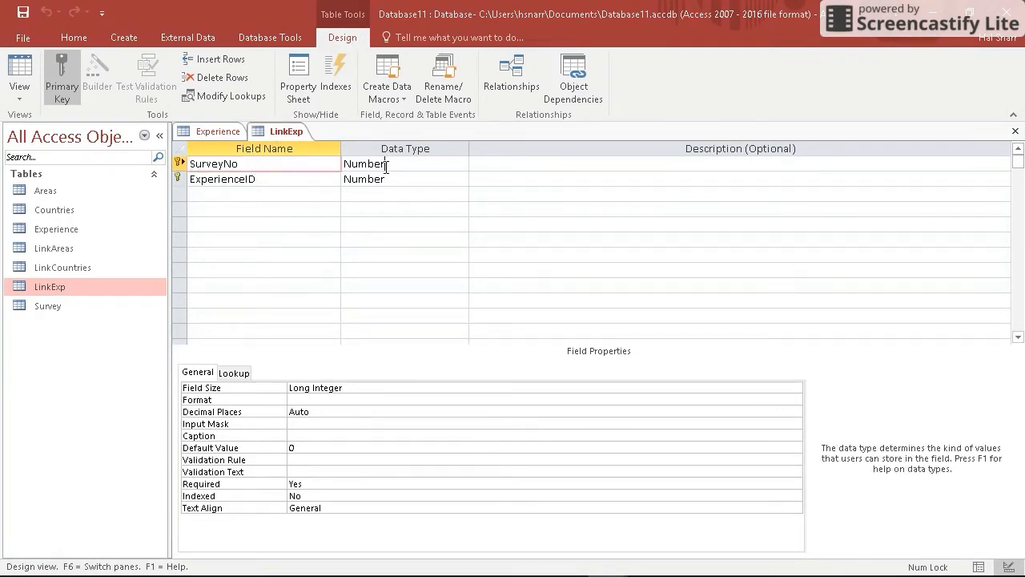
click(347, 390)
click(330, 413)
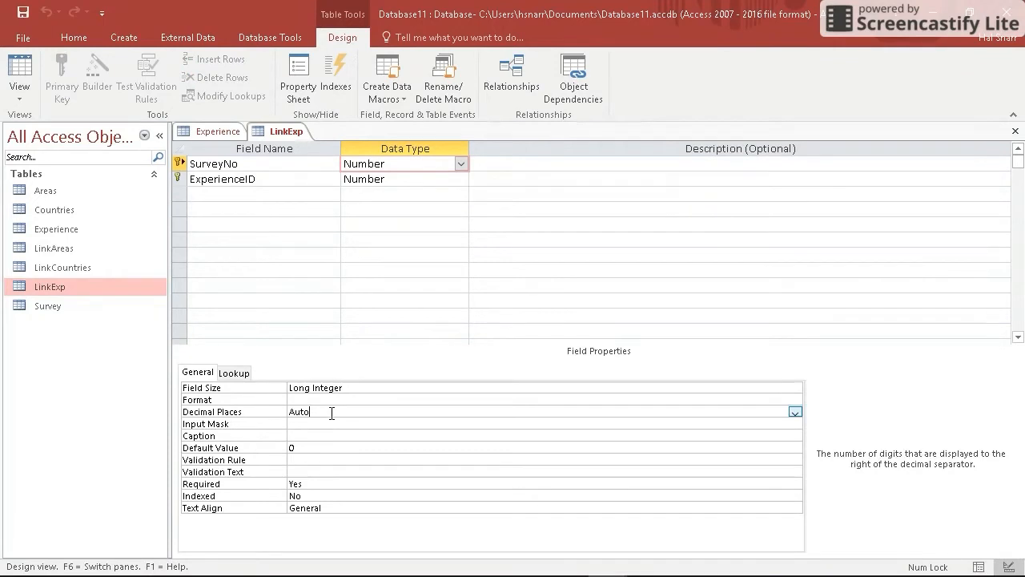
click(310, 453)
key(BackSpace)
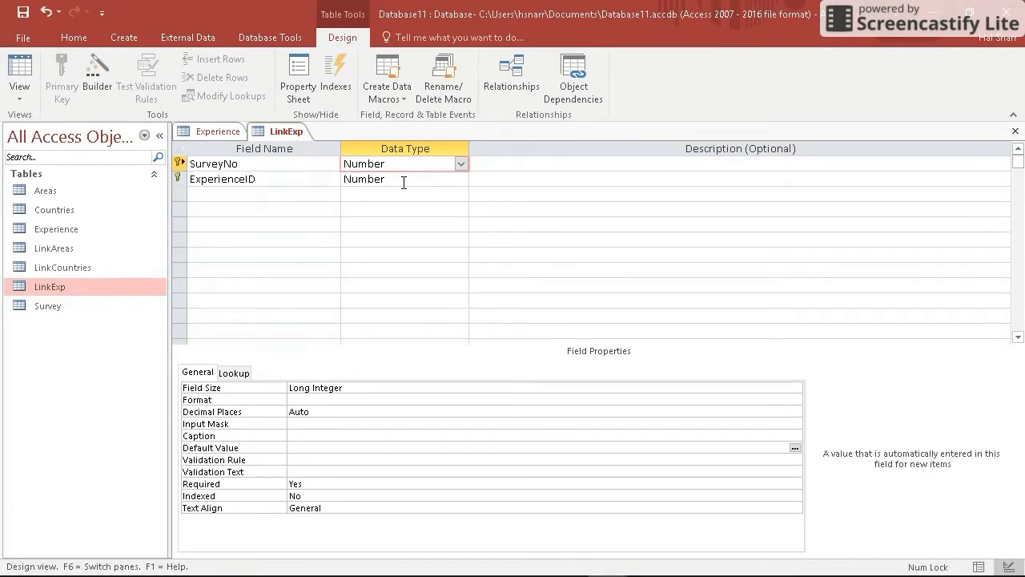
click(403, 181)
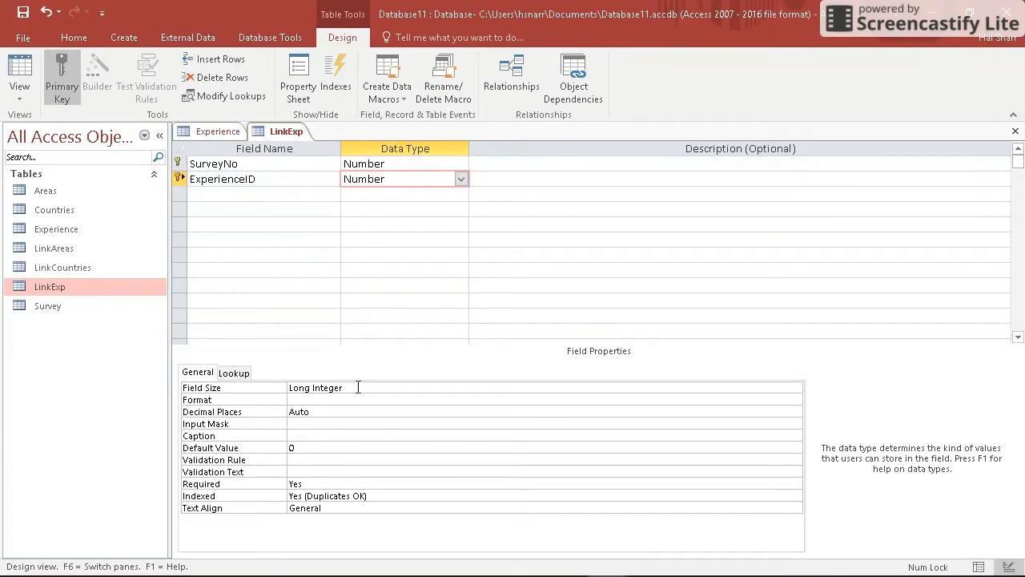
click(316, 451)
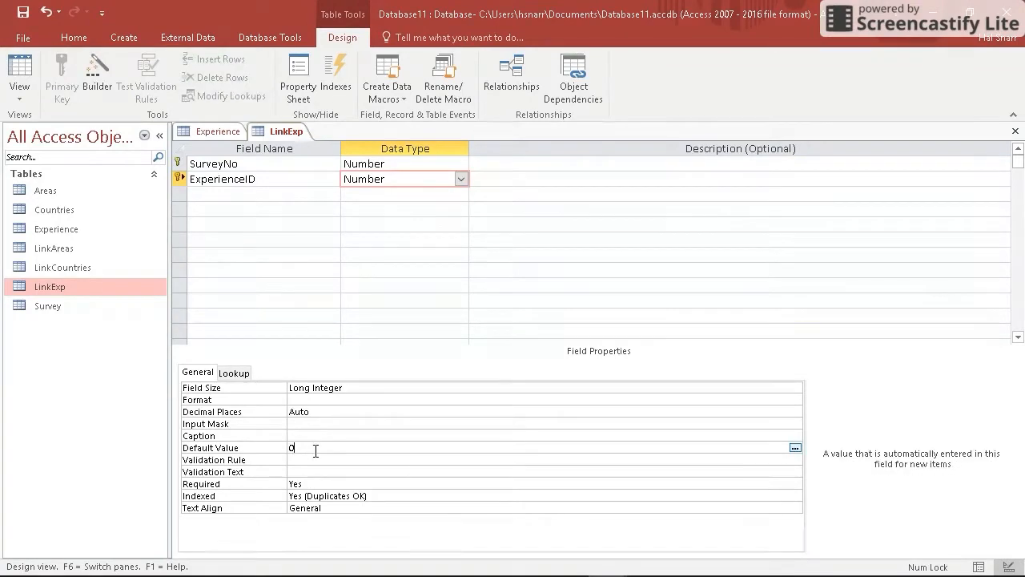
key(BackSpace)
Set the field size of ExperienceID in the Experience table to Long Integer and clear its format
click(218, 132)
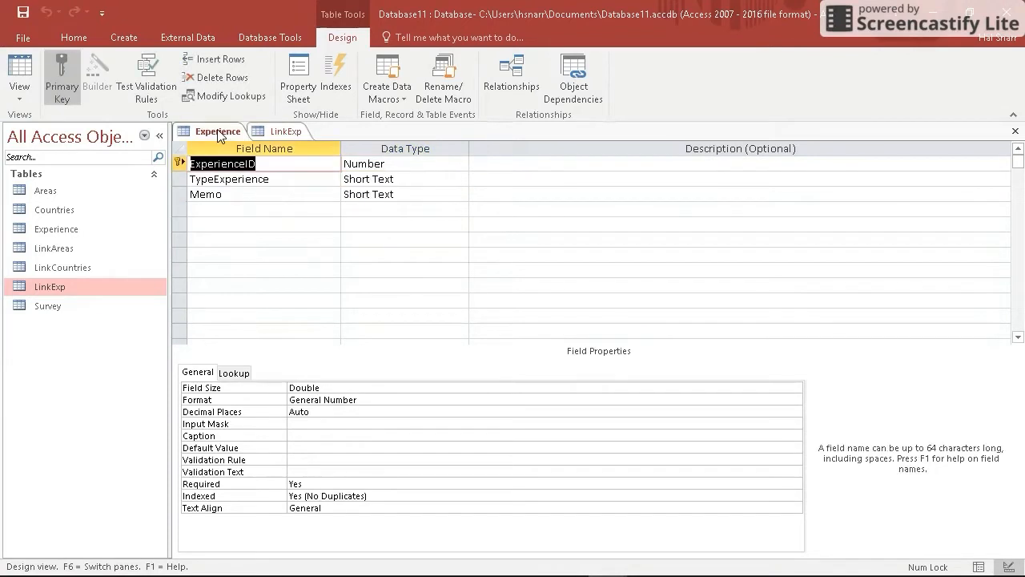
click(415, 160)
click(361, 388)
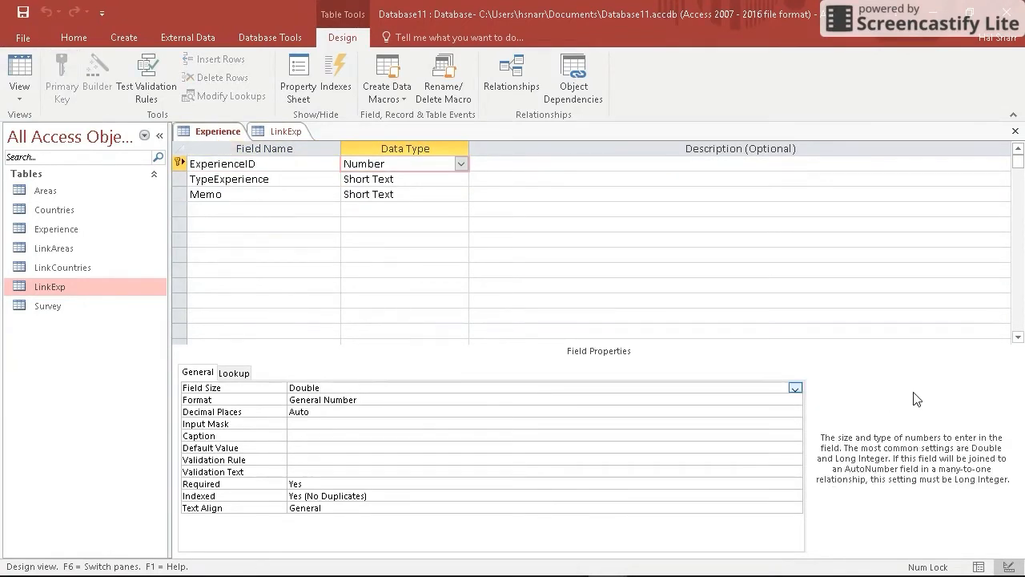
click(795, 388)
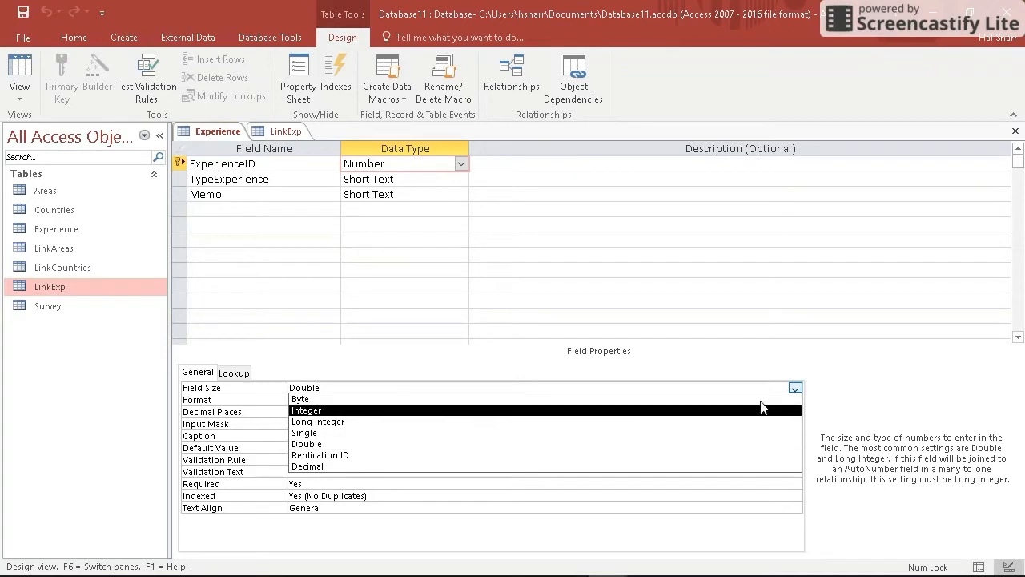
click(336, 422)
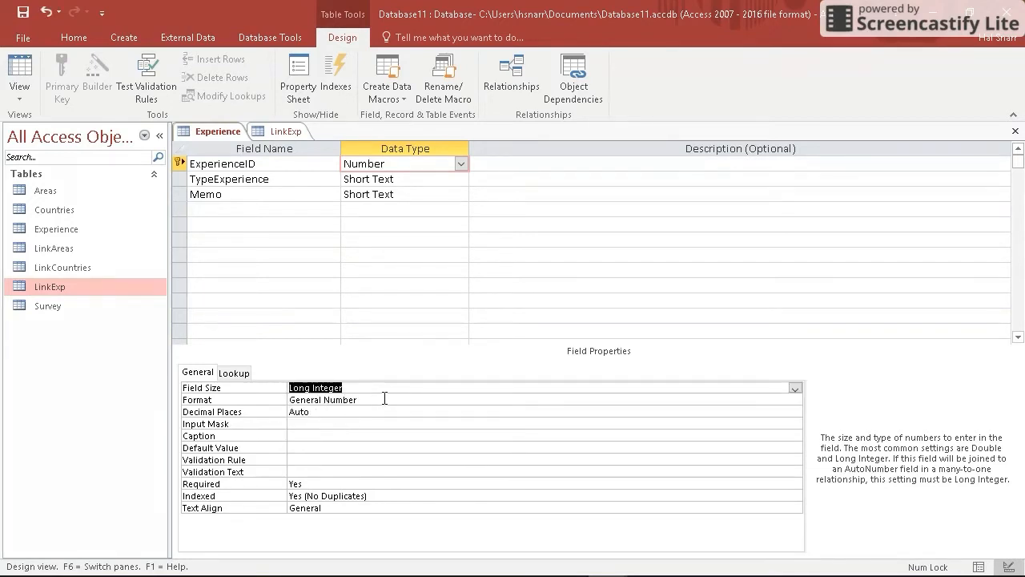
key(Down)
key(Delete)
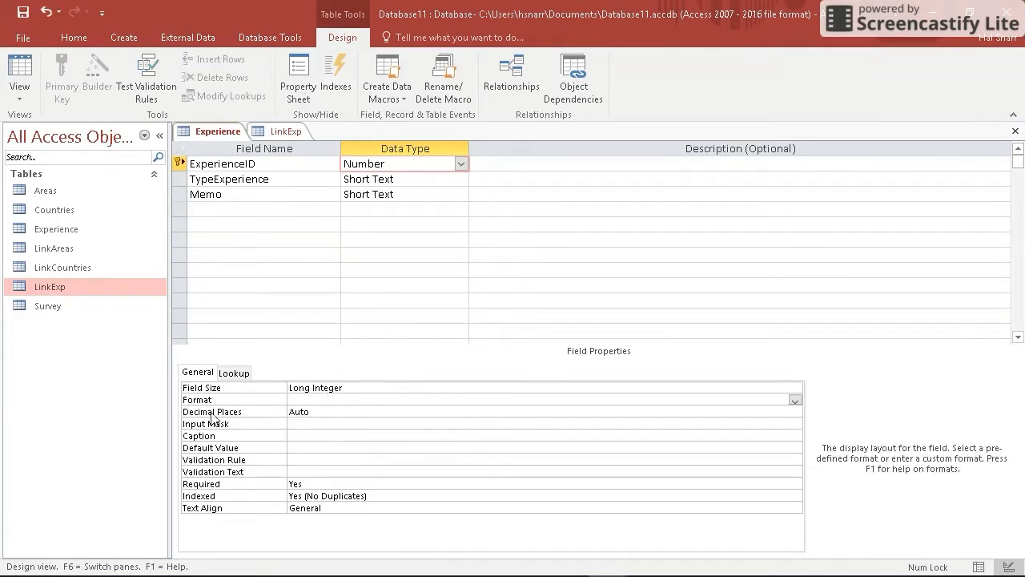
key(Down)
click(326, 414)
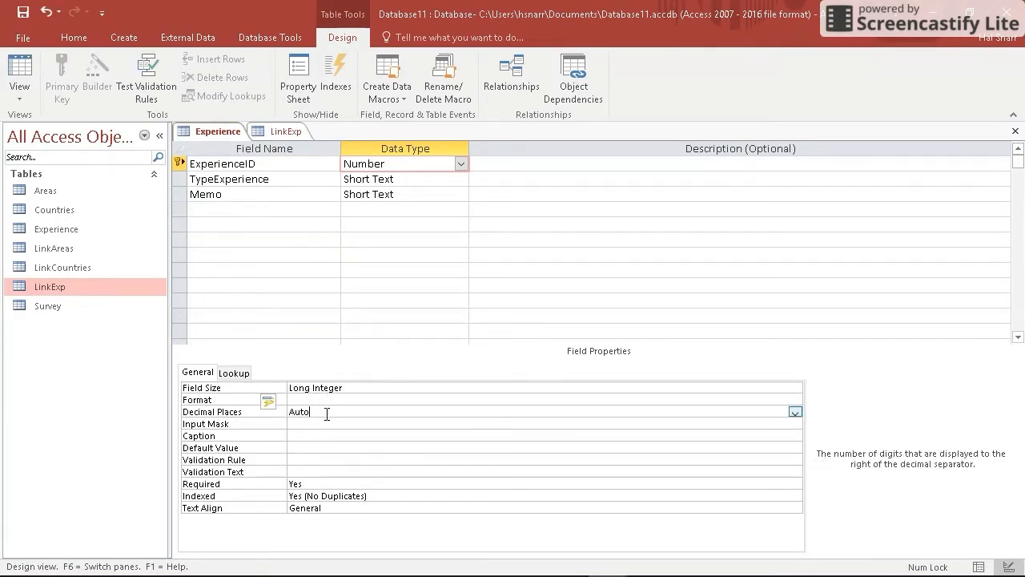
Compare the ExperienceID field sizes in both tables, and save and close Experience and LinkExp, accepting the shorter field size
click(229, 163)
click(277, 131)
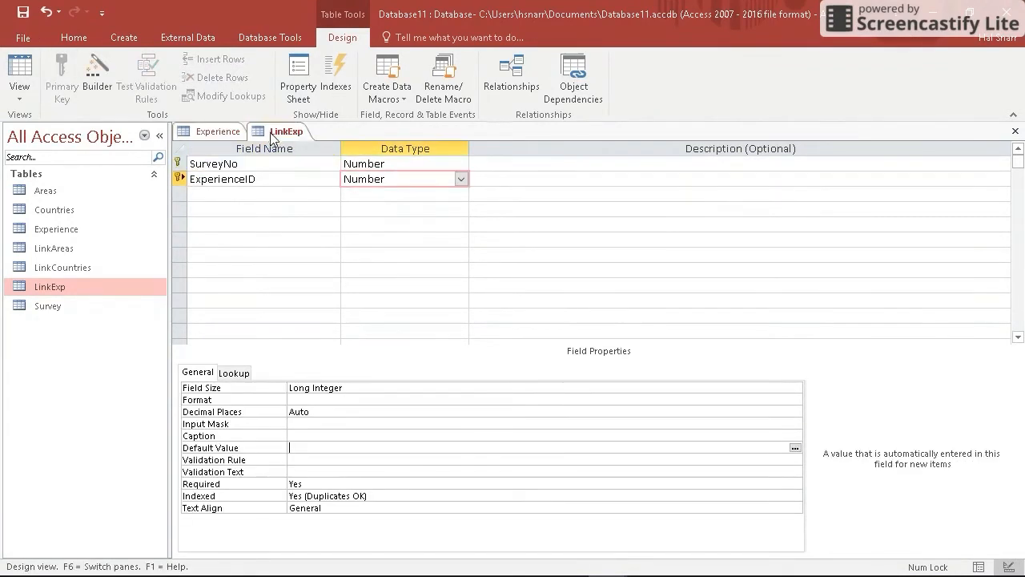
click(266, 179)
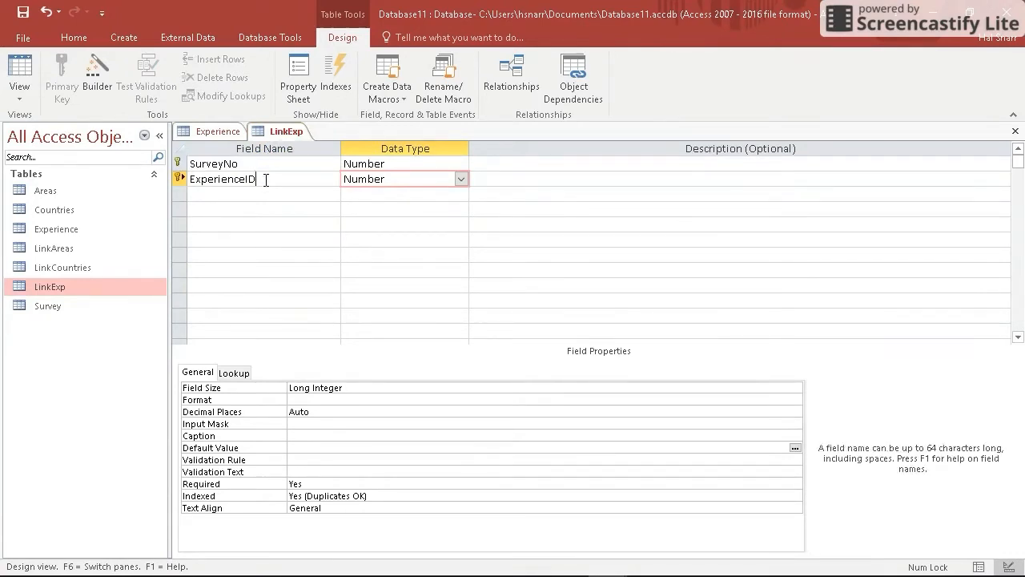
click(346, 389)
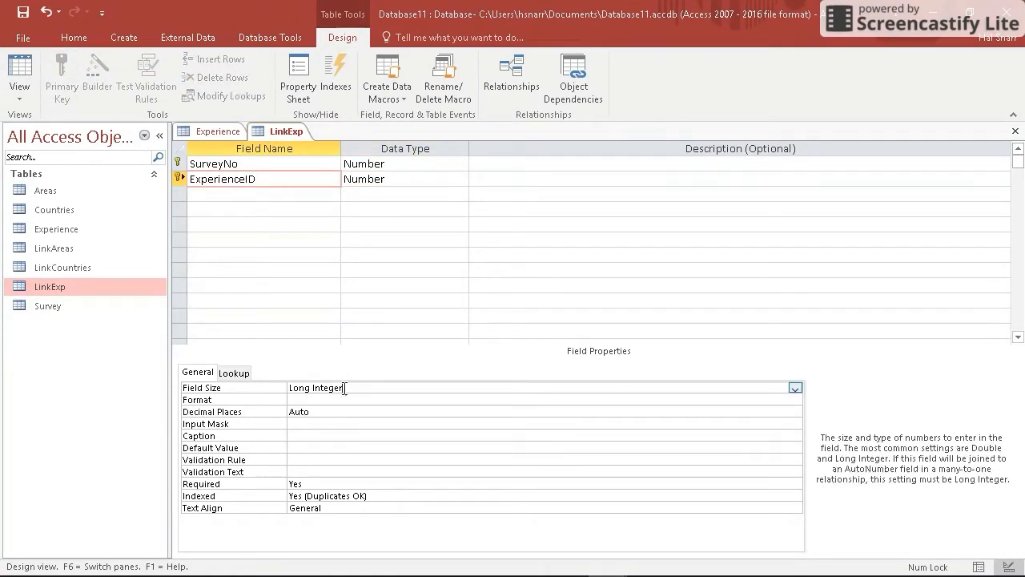
click(214, 132)
click(405, 169)
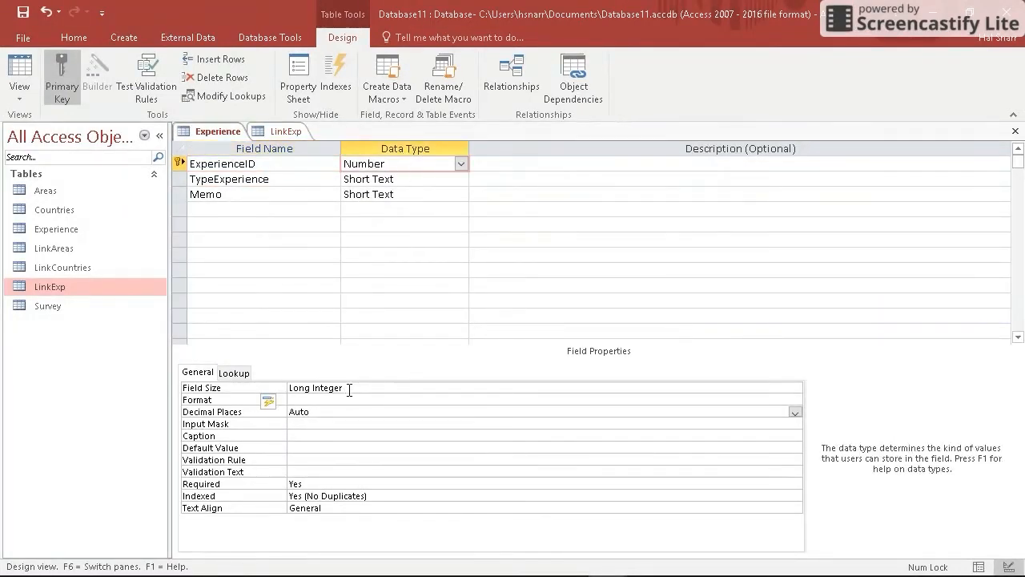
click(1014, 131)
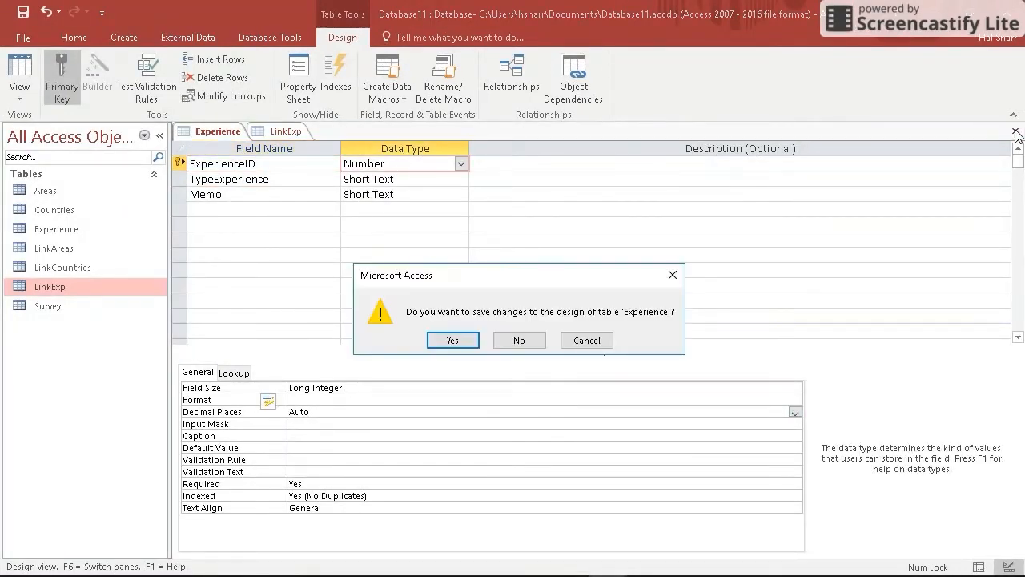
click(450, 341)
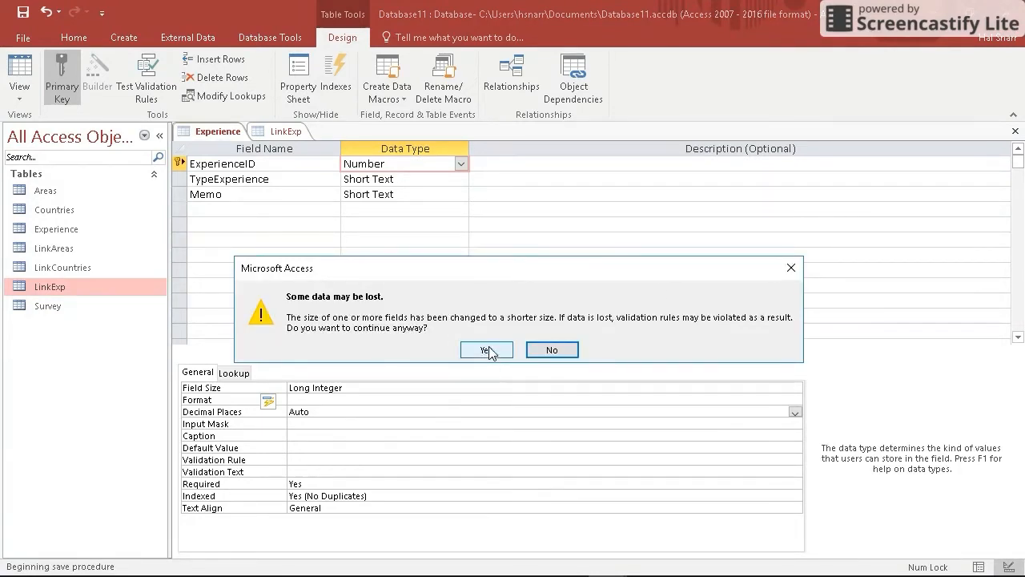
click(487, 350)
click(1014, 130)
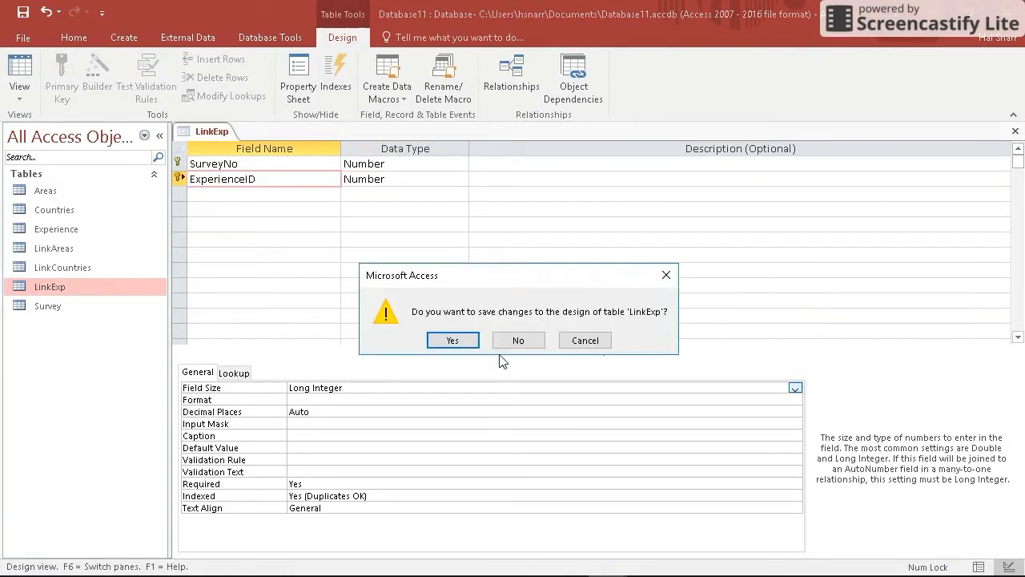
click(451, 339)
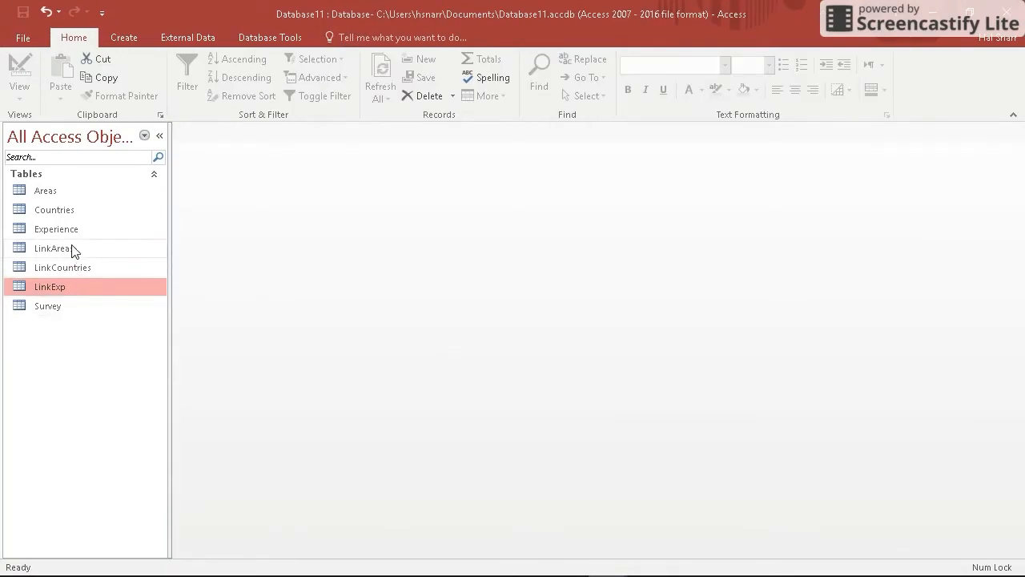
Open the Areas and LinkAreas tables in Design view
right_click(46, 192)
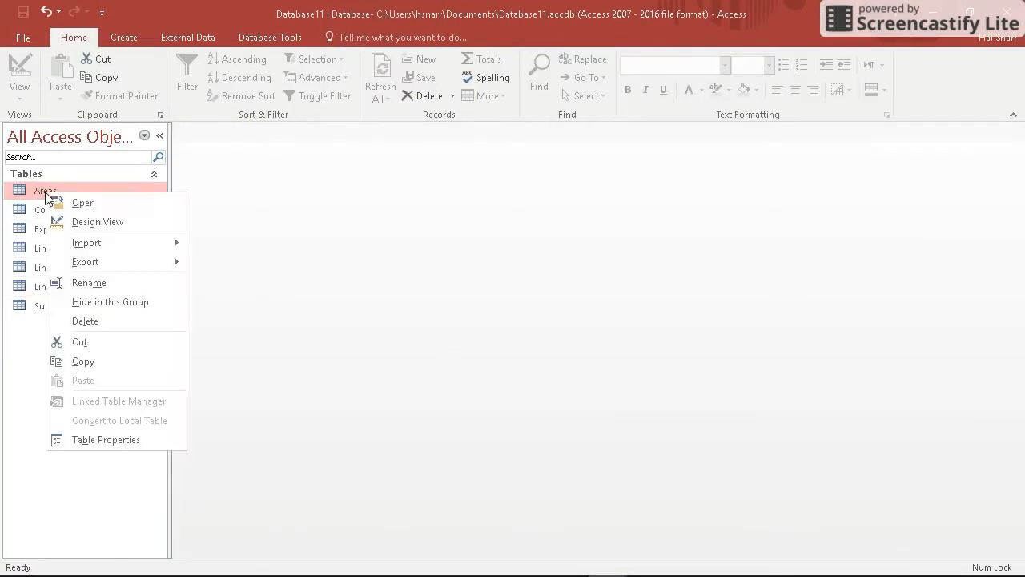
click(89, 218)
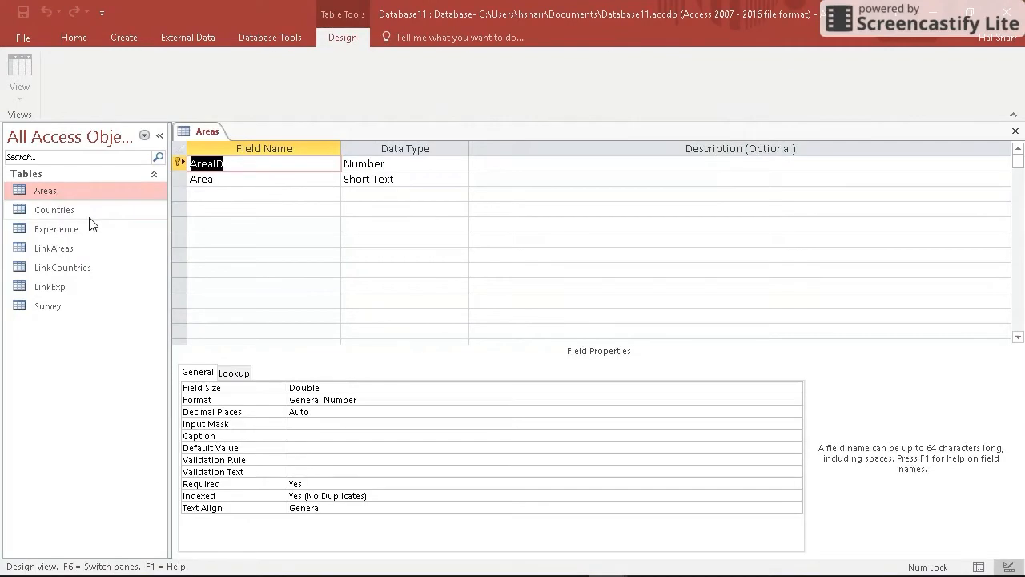
right_click(68, 249)
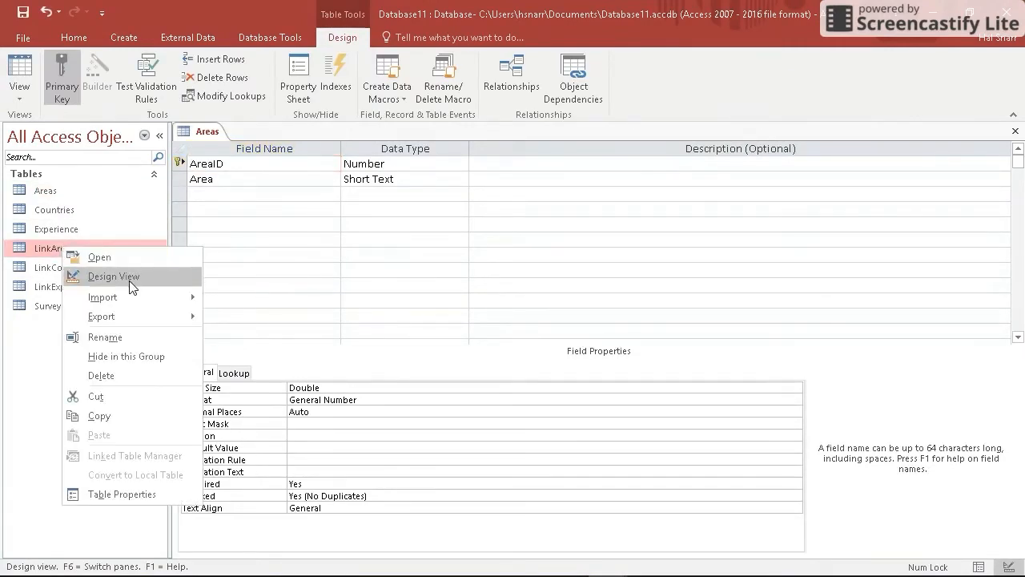
click(88, 275)
Clear the default value of the AreaID field in the LinkAreas table
click(394, 181)
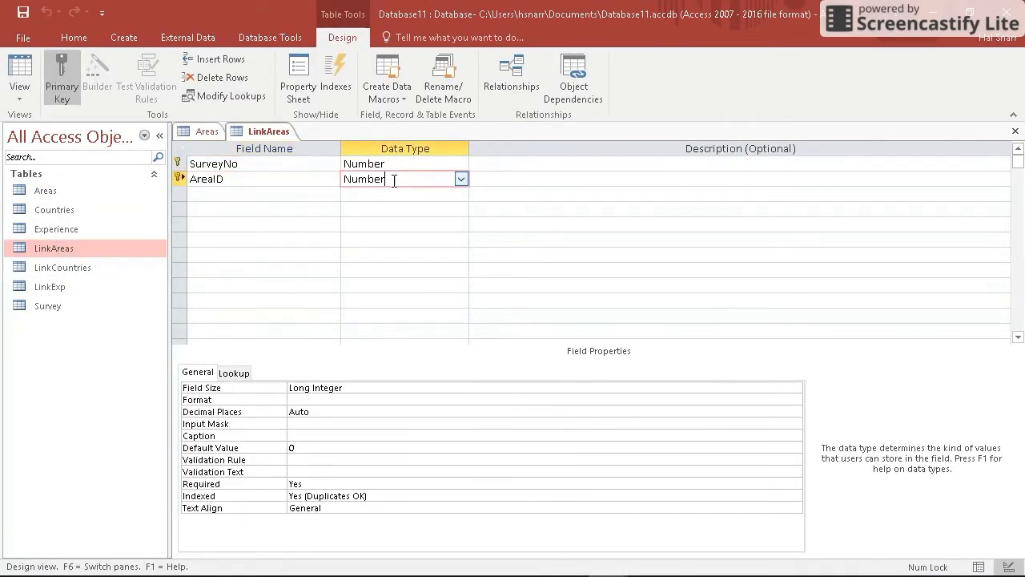
click(347, 389)
click(318, 447)
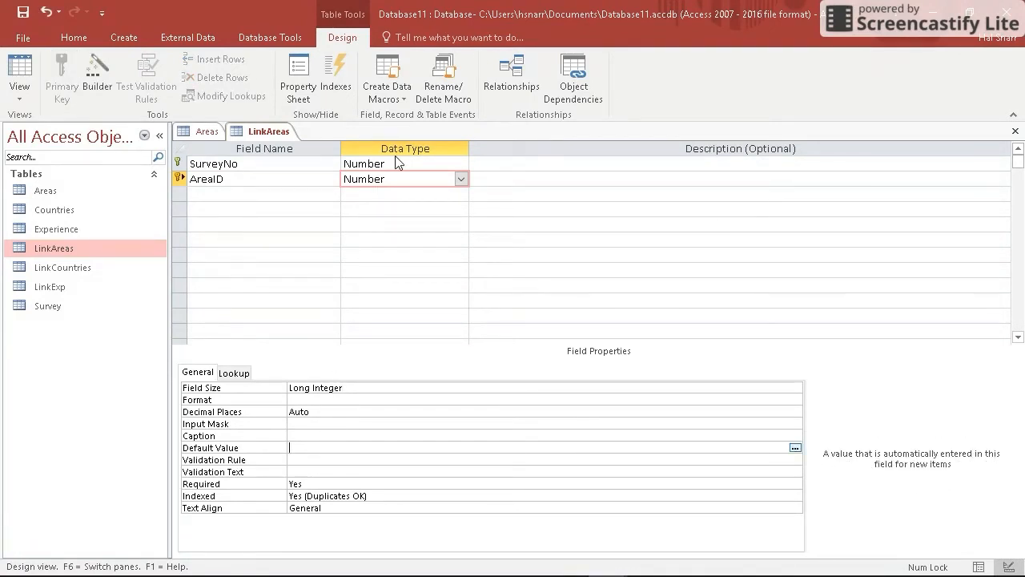
Clear the default value of the SurveyNo field in the LinkAreas table
click(393, 164)
click(296, 450)
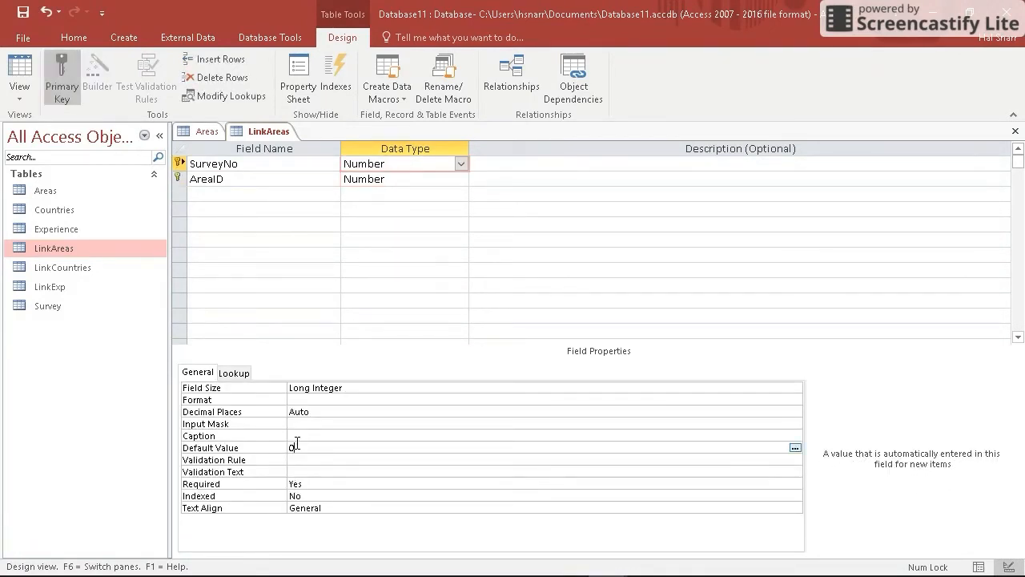
click(425, 179)
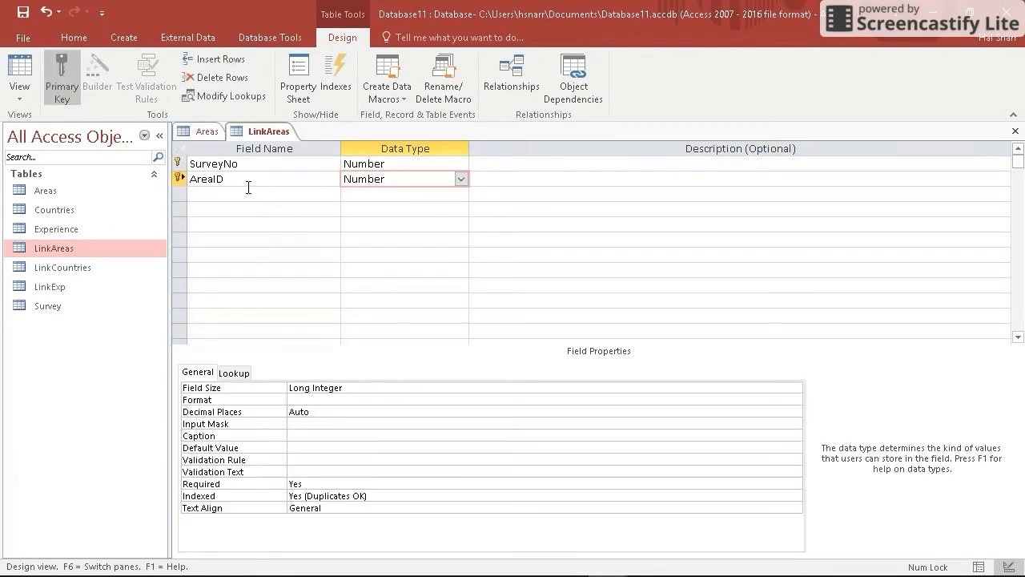
Set the data type of AreaID in the Areas table to Number and clear its default value
click(201, 132)
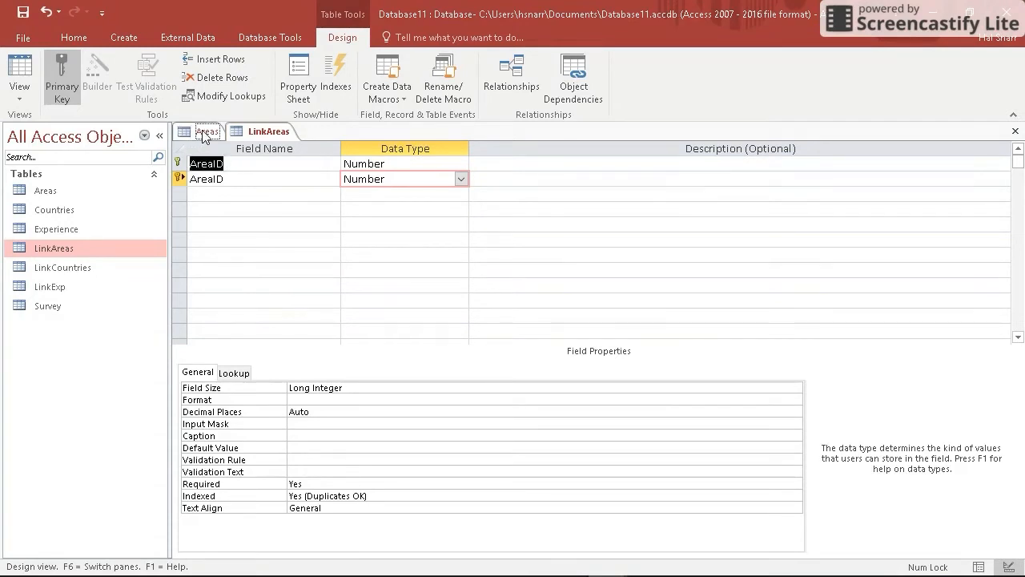
click(406, 166)
double_click(406, 166)
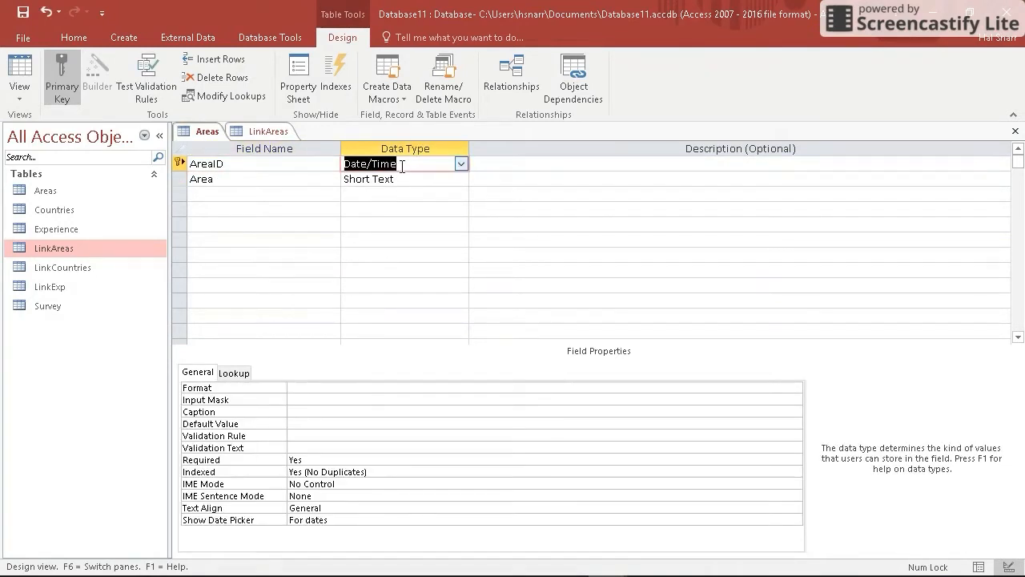
click(461, 165)
click(414, 210)
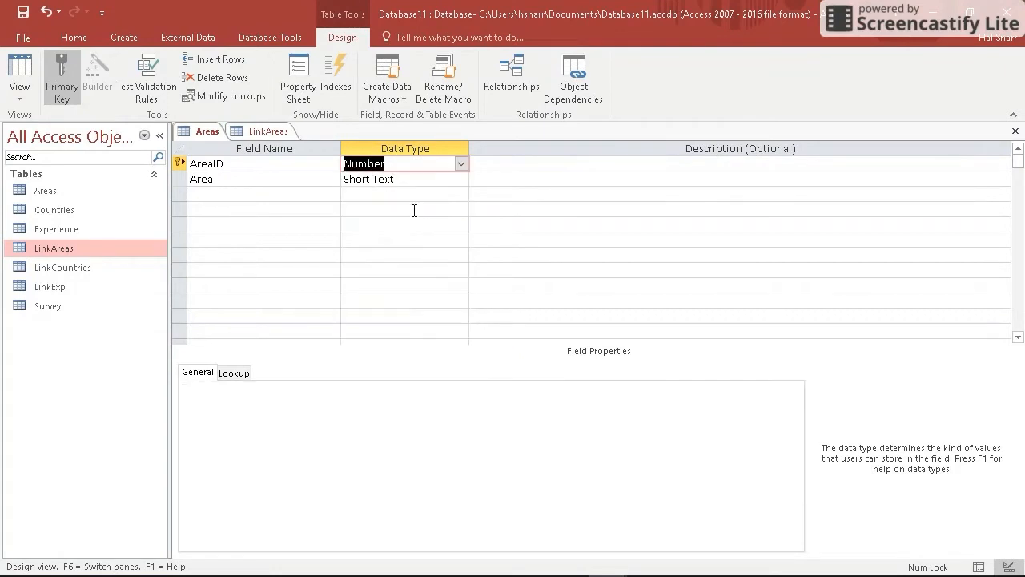
click(342, 386)
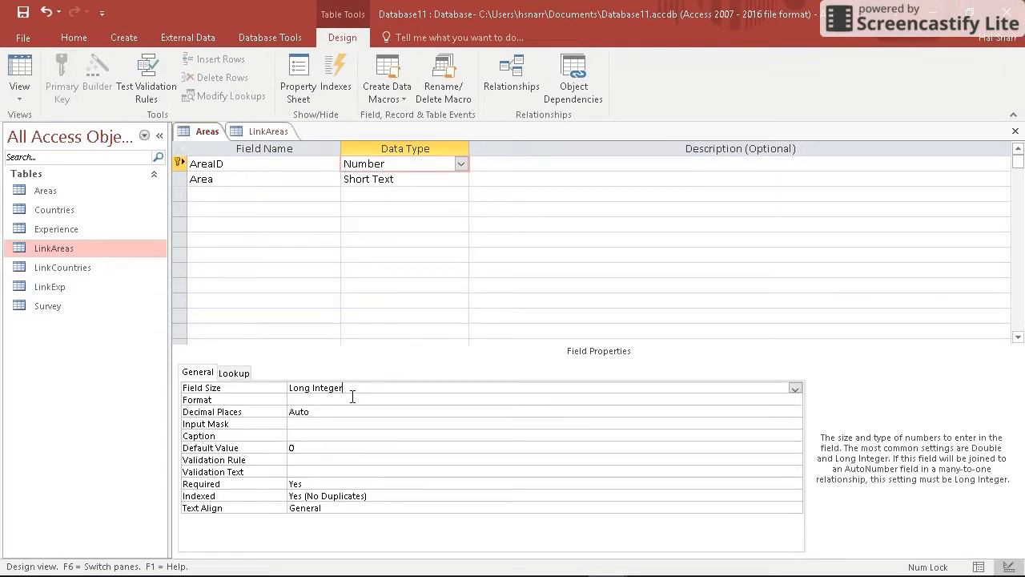
click(331, 412)
click(324, 448)
key(BackSpace)
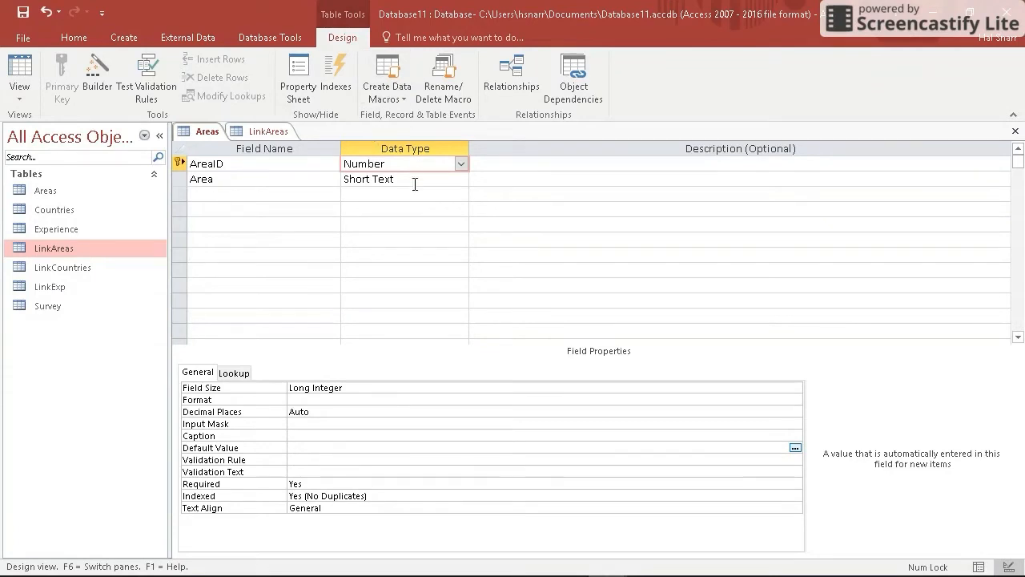
click(415, 185)
click(415, 164)
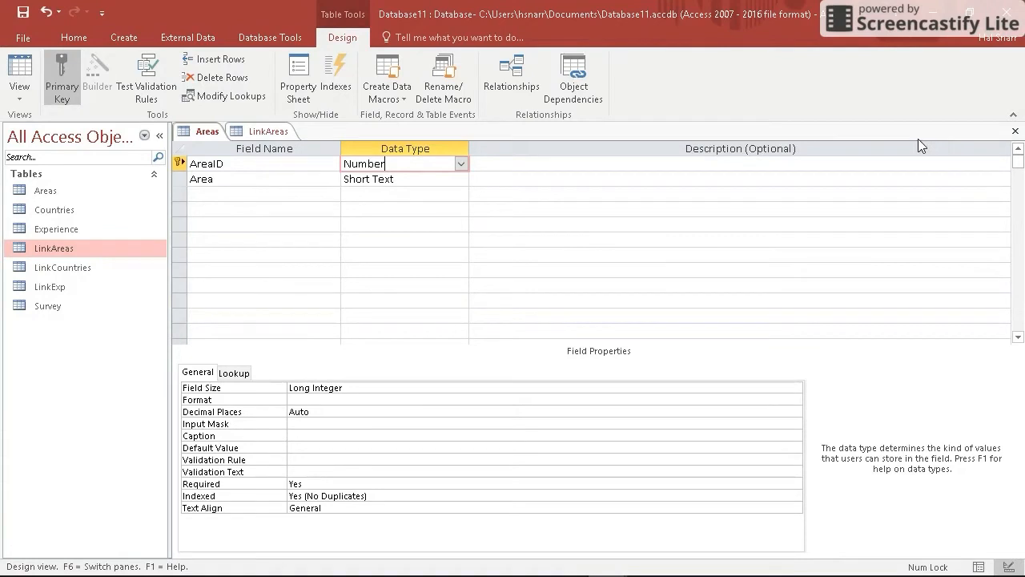
Compare the AreaID properties in both tables, and save and close Areas and LinkAreas, accepting the shorter field size
click(257, 135)
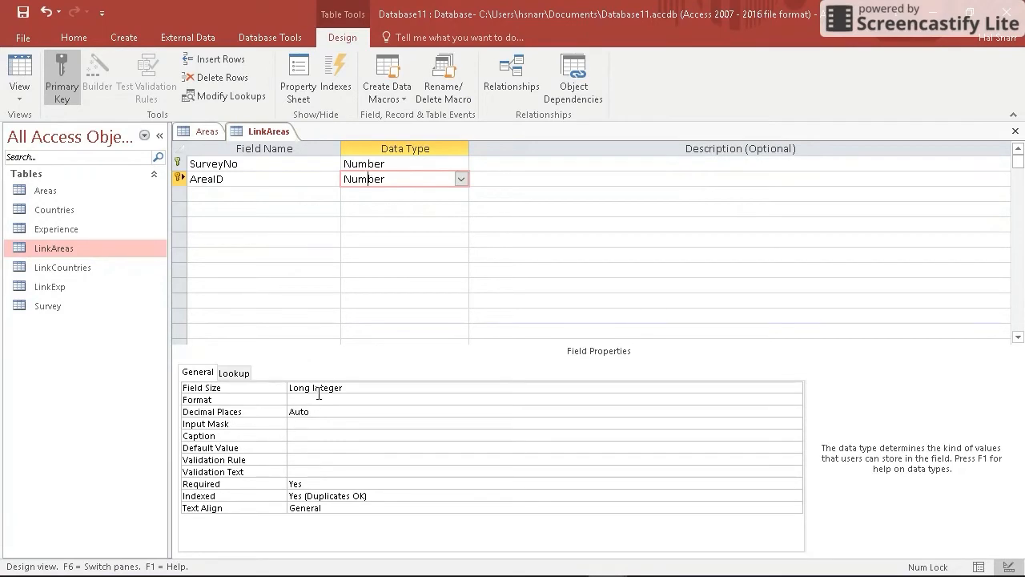
click(205, 132)
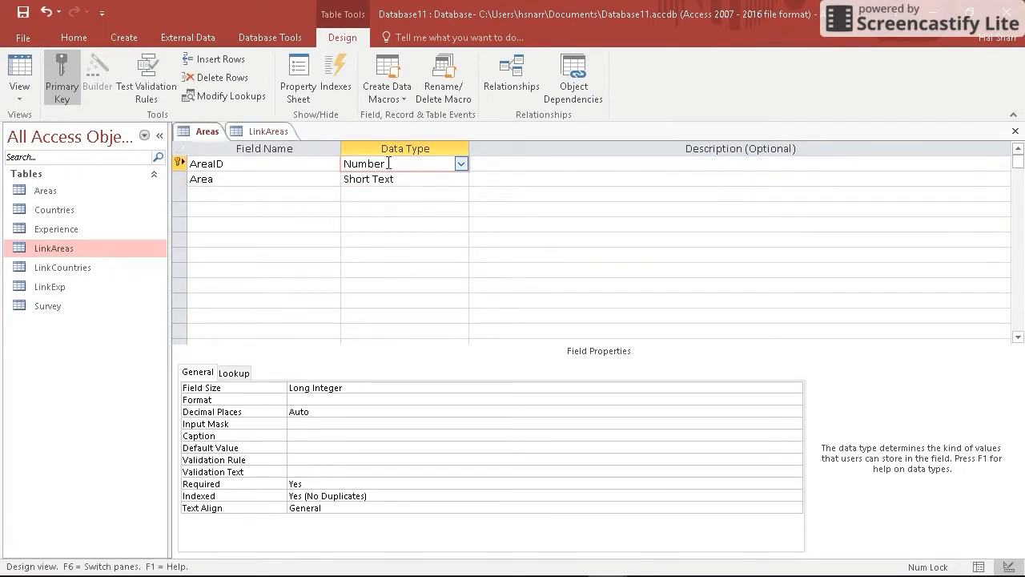
click(1014, 130)
click(467, 345)
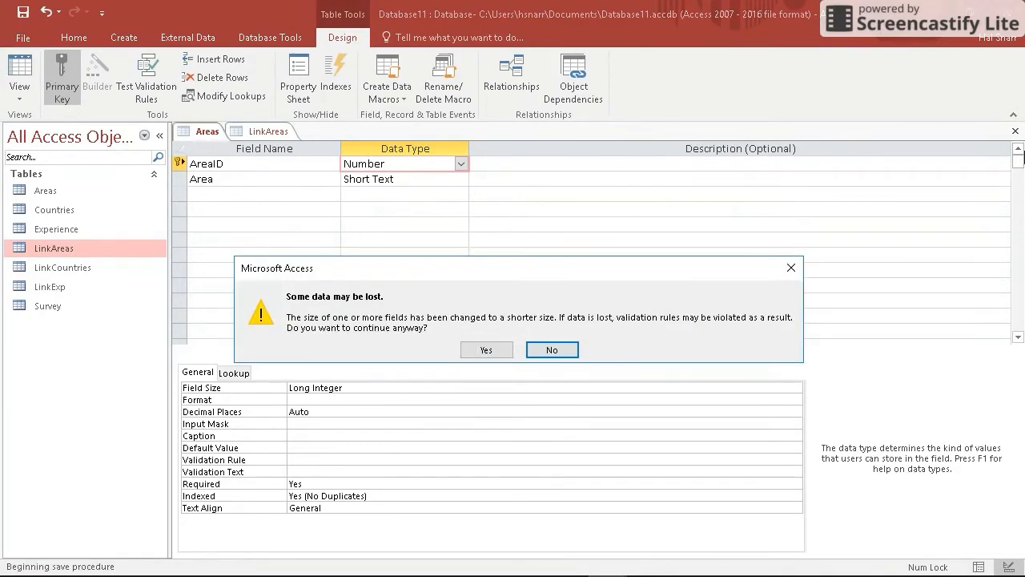
click(486, 349)
click(1016, 132)
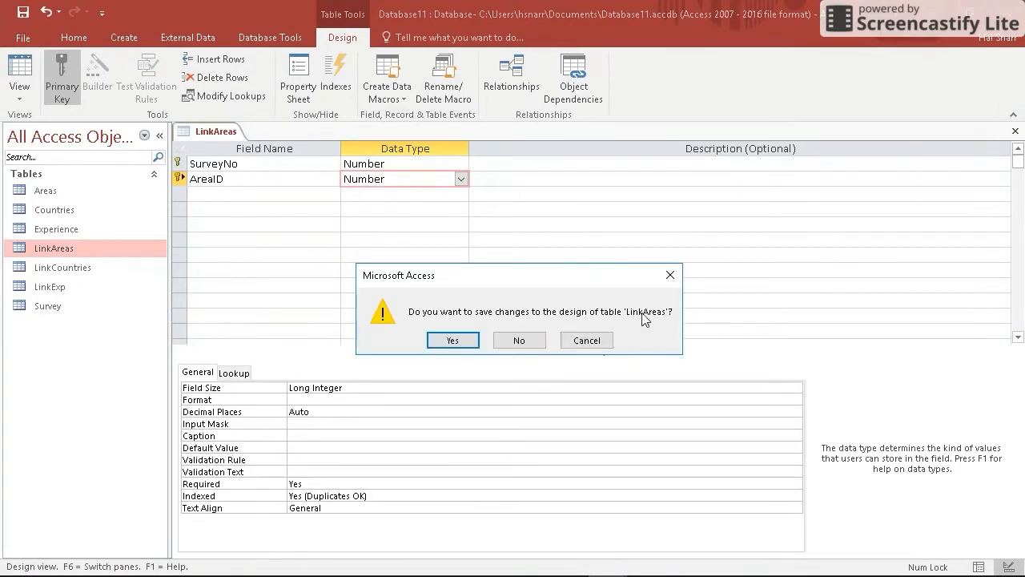
click(438, 342)
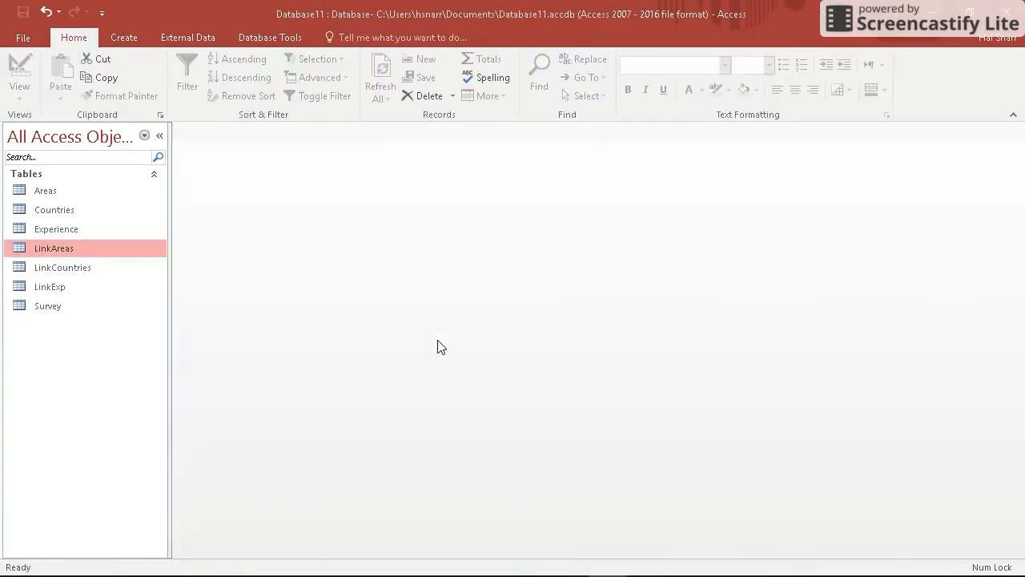
Open the Experience and LinkExp tables in Design view
click(57, 231)
right_click(56, 231)
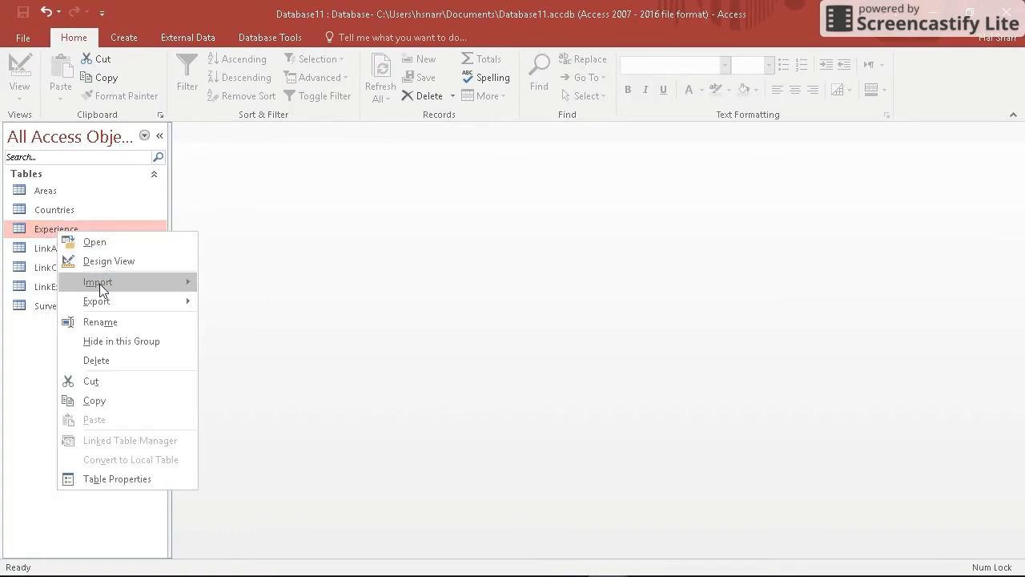
click(113, 259)
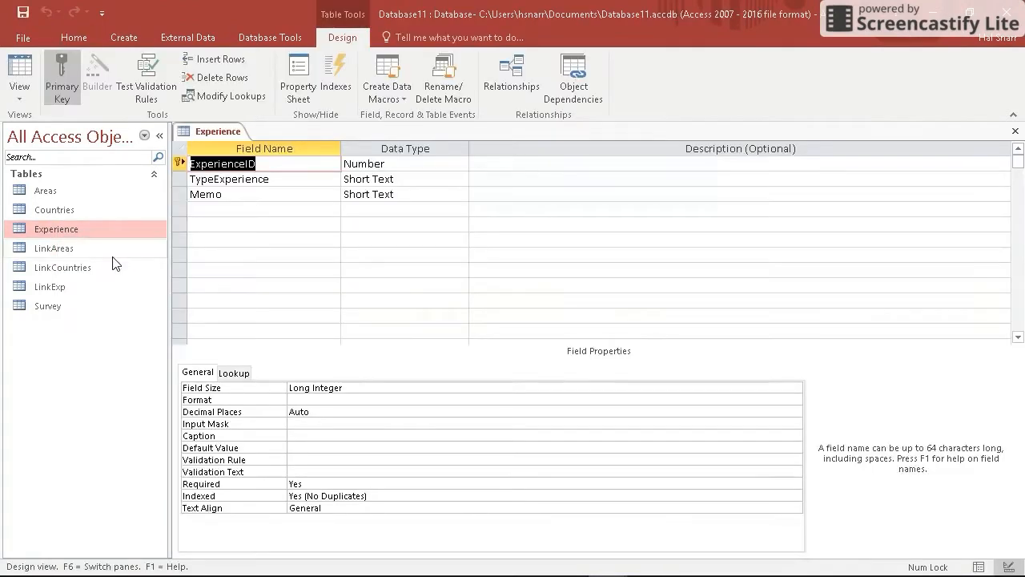
right_click(61, 285)
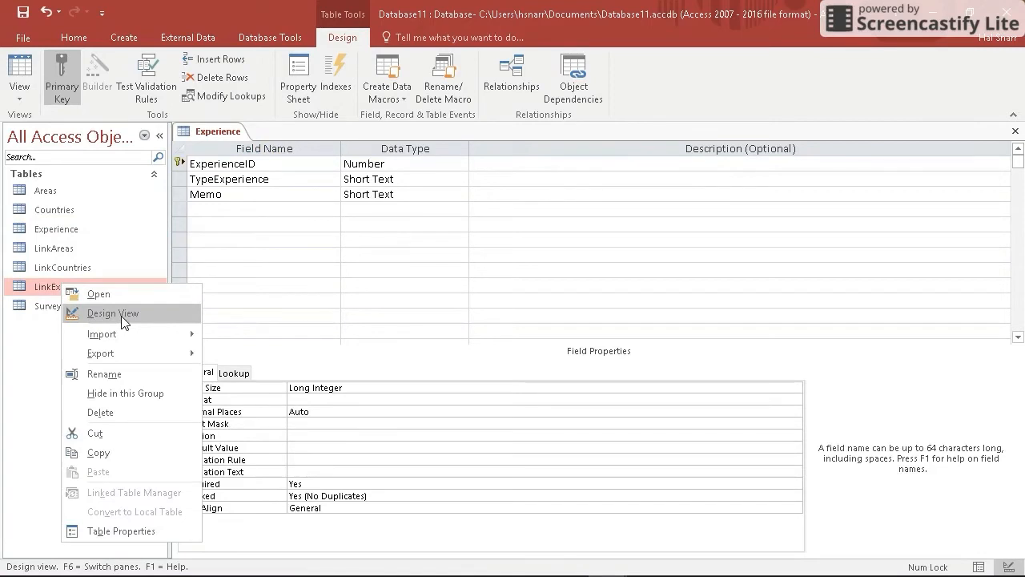
click(121, 313)
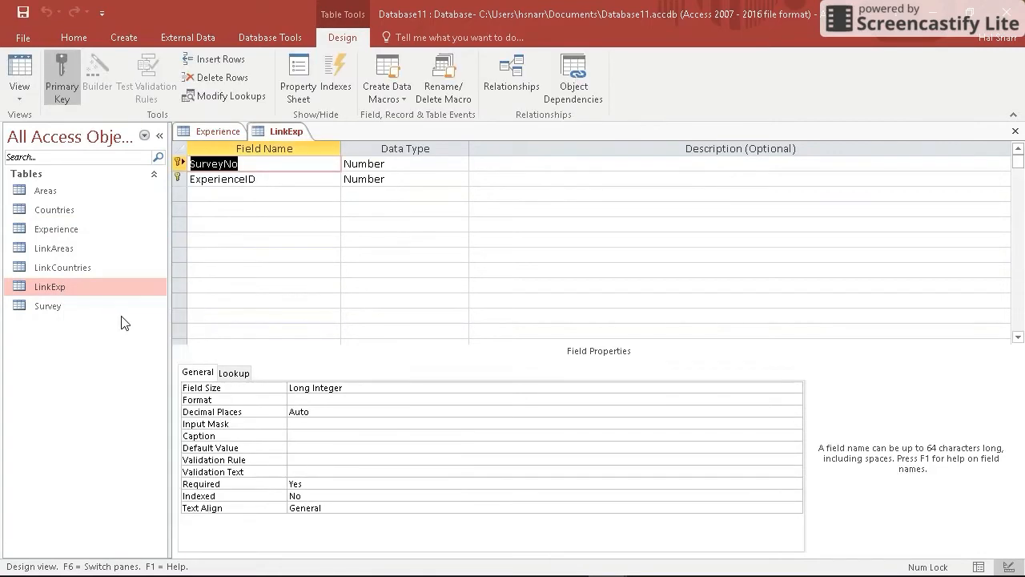
Compare the field size of ExperienceID in the LinkExp and Experience tables
click(276, 180)
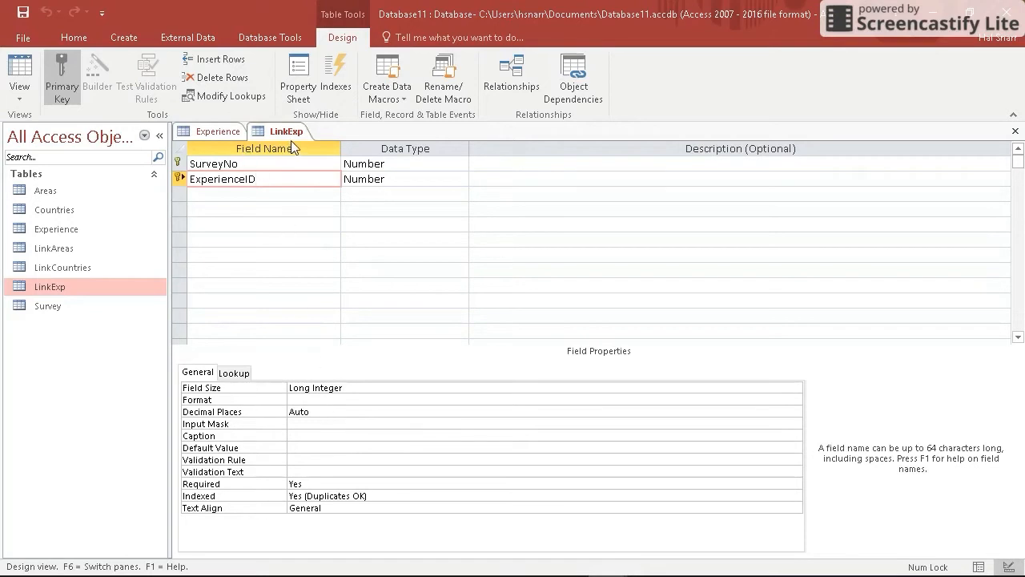
click(217, 132)
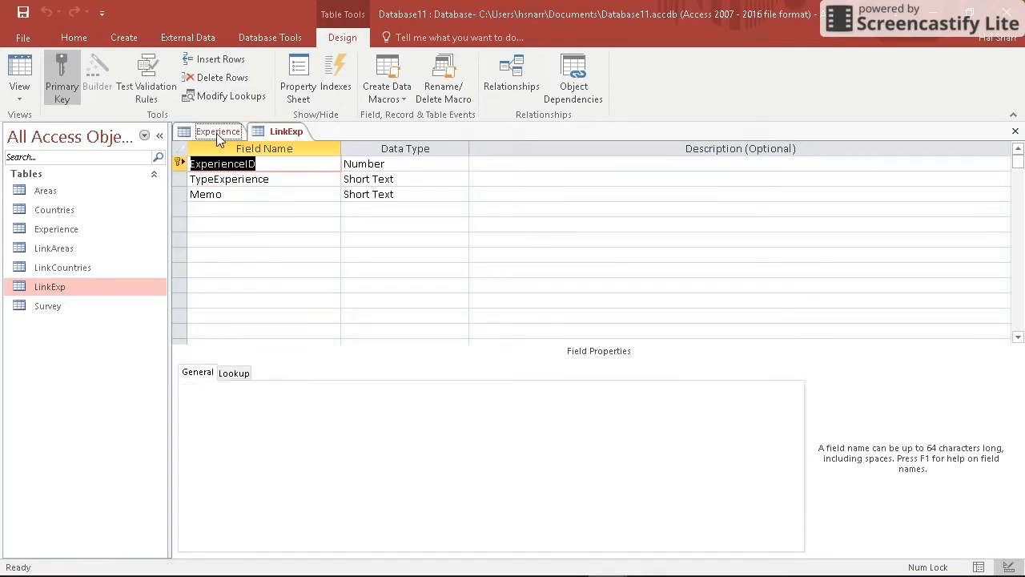
click(411, 165)
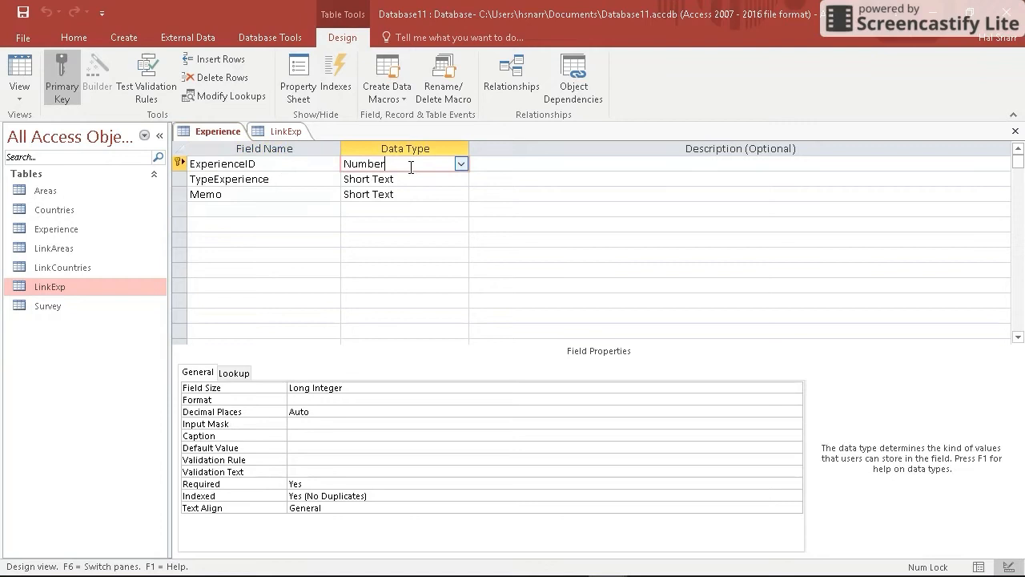
click(355, 390)
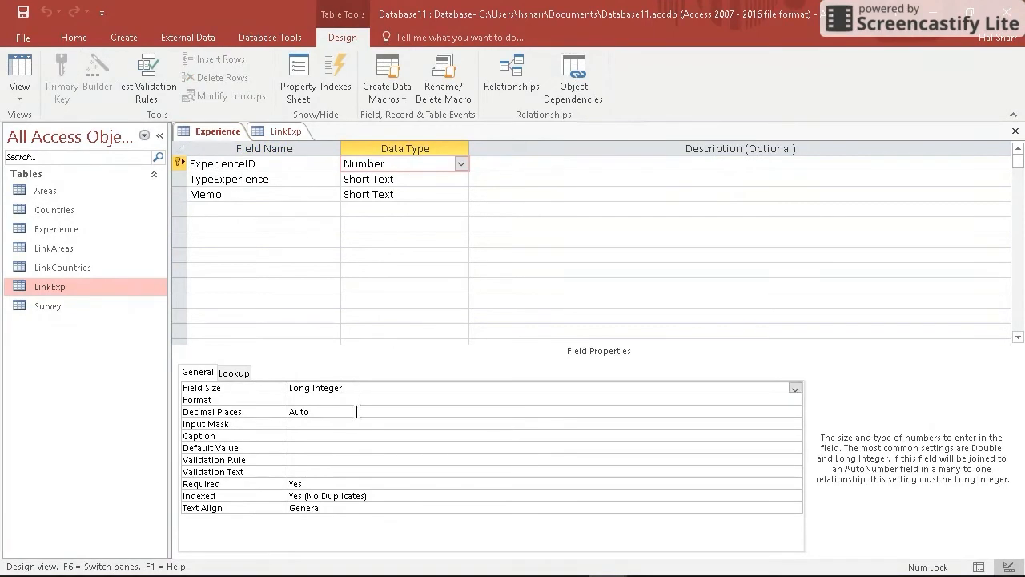
Try setting the decimal places of ExperienceID in the Experience table to 0 and restoring Auto
click(346, 416)
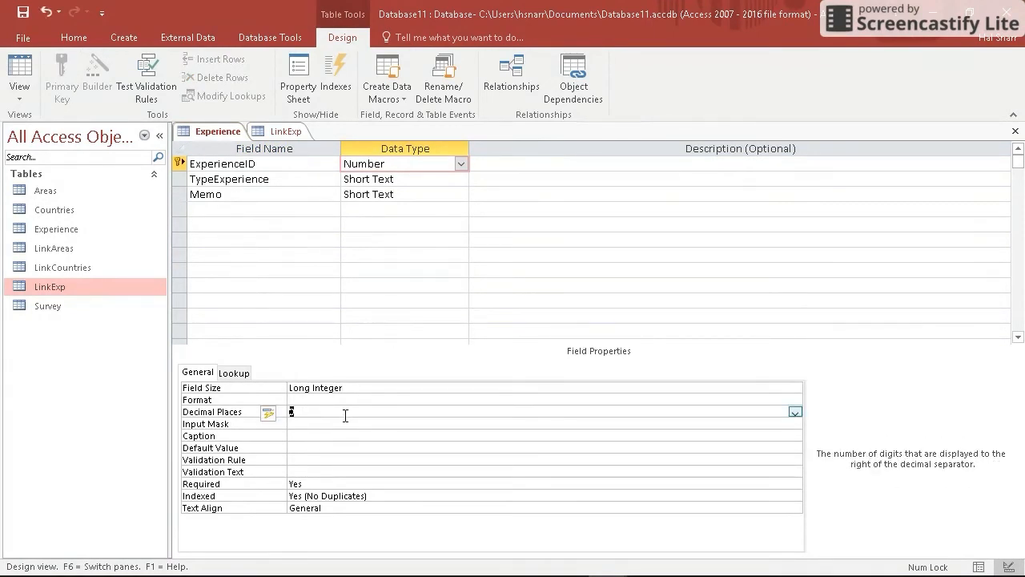
click(403, 448)
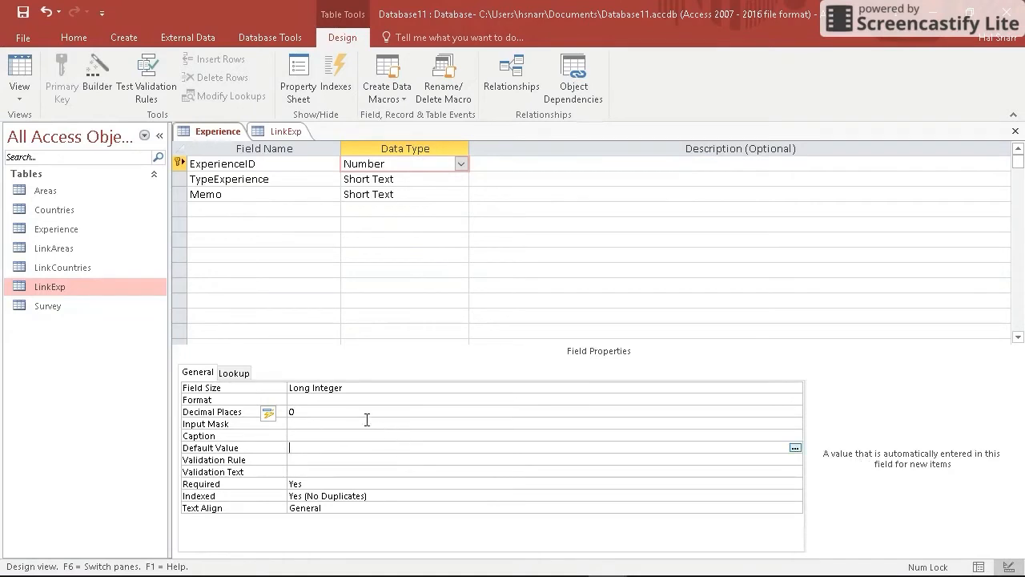
click(290, 411)
text(A)
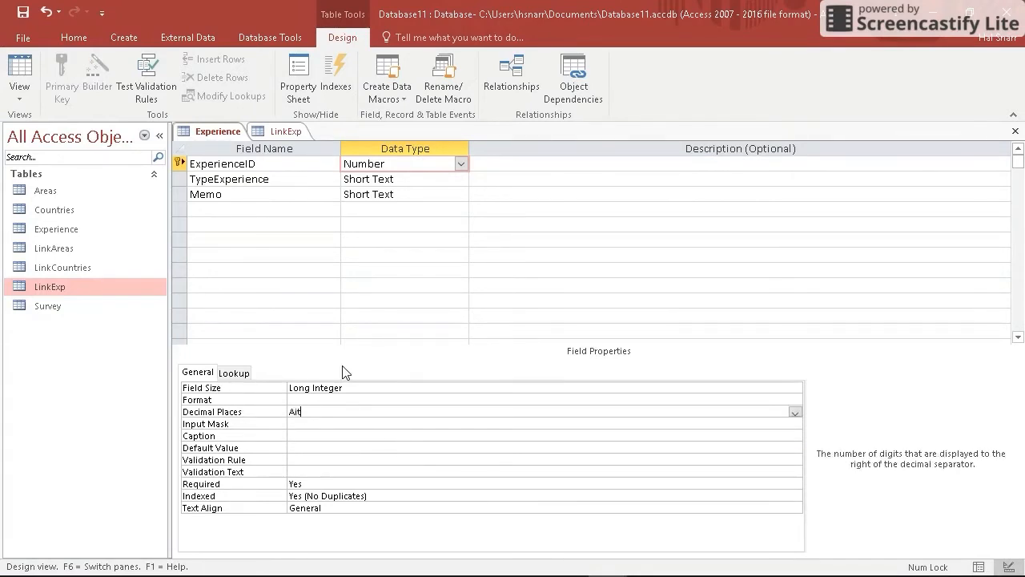
text(u)
Reset ExperienceID in the Experience table to the Number data type and clear its default value
double_click(393, 164)
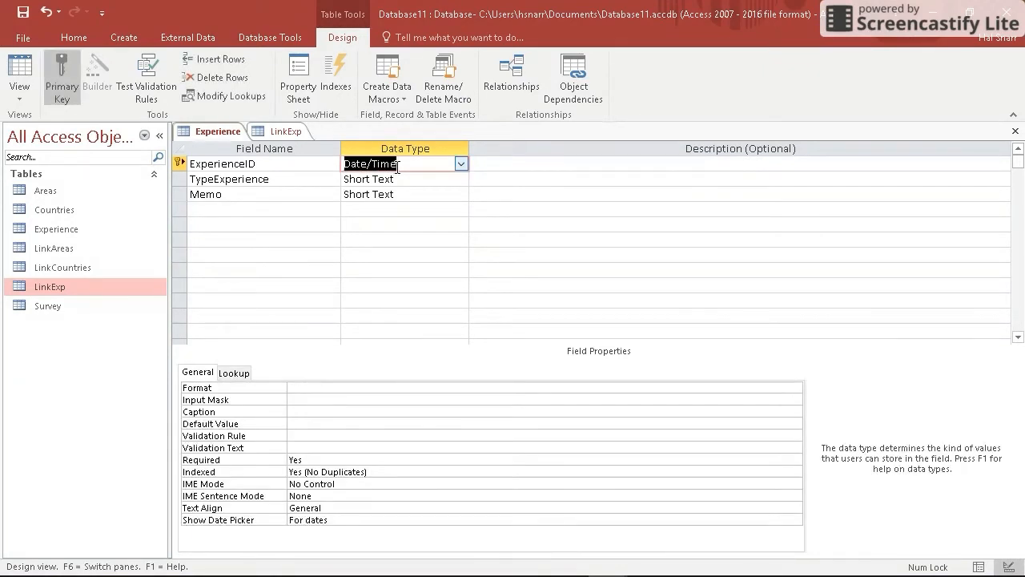
click(461, 164)
double_click(447, 208)
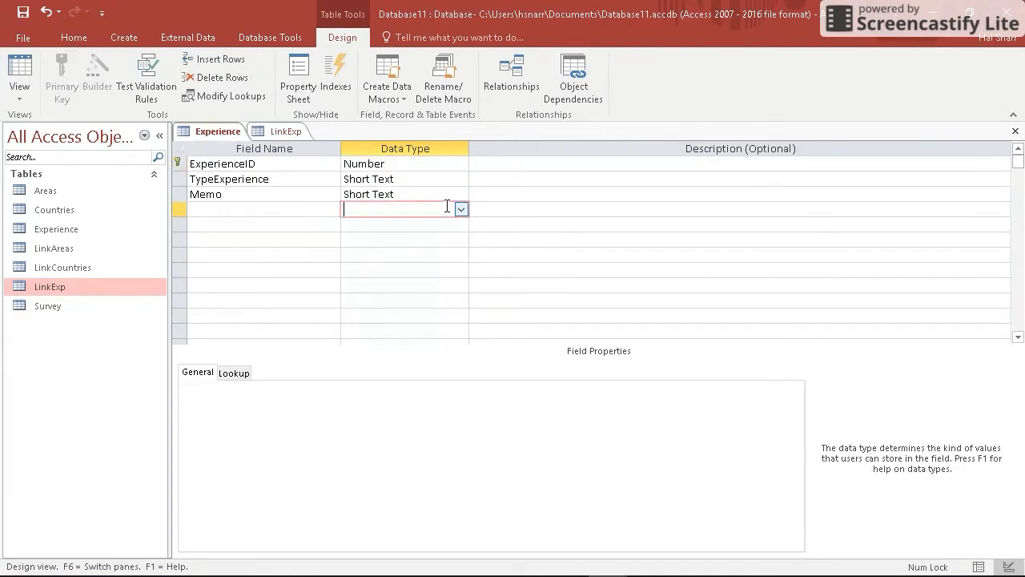
click(428, 164)
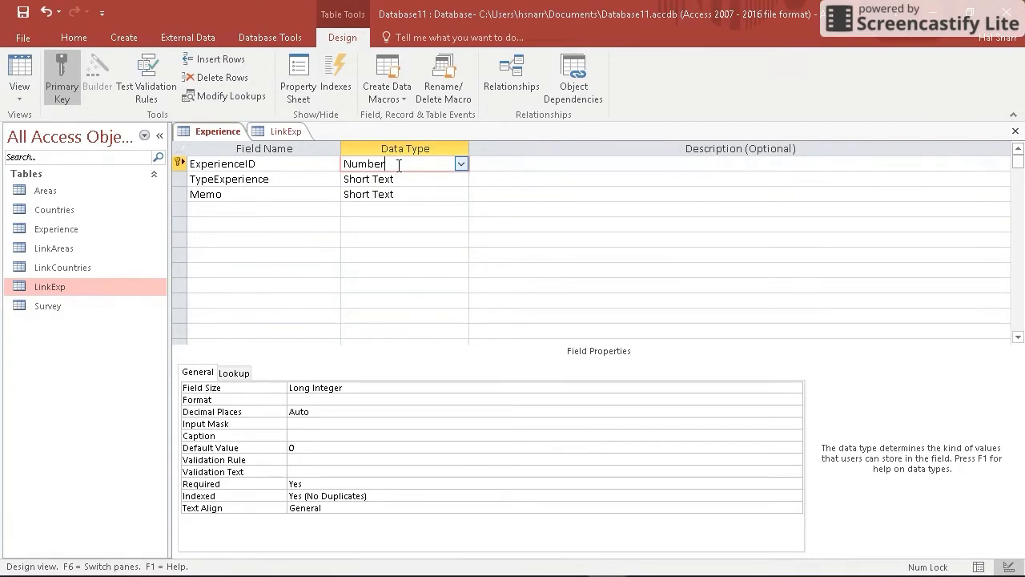
click(303, 448)
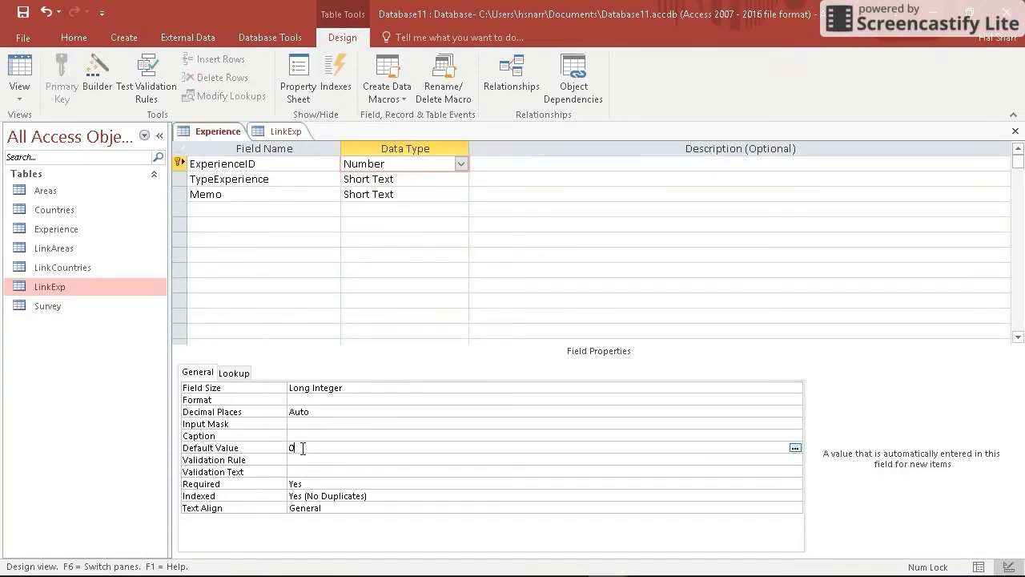
Check the ExperienceID properties in LinkExp, close both tables and save the design changes to Experience
click(292, 132)
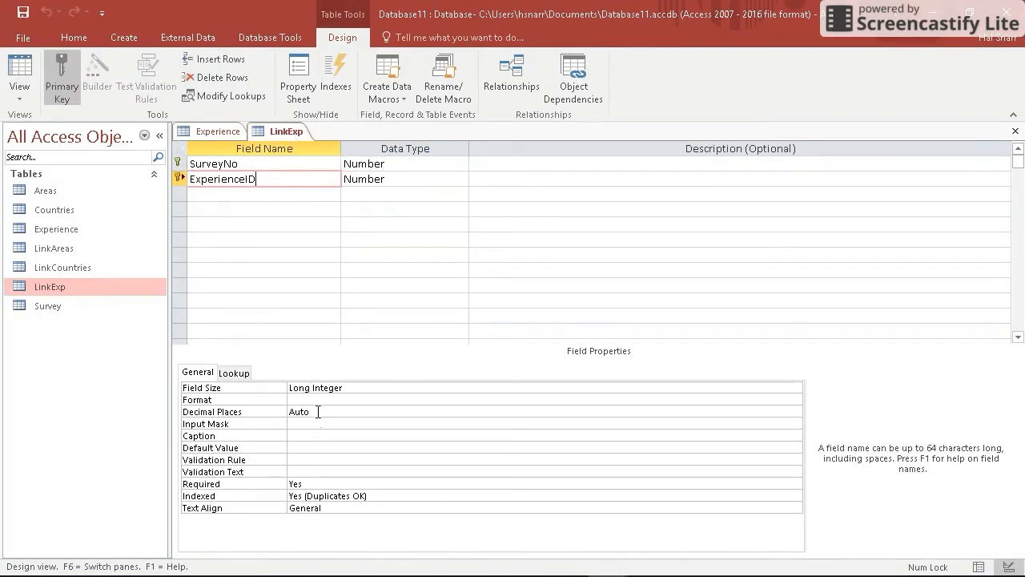
click(1015, 131)
click(1015, 130)
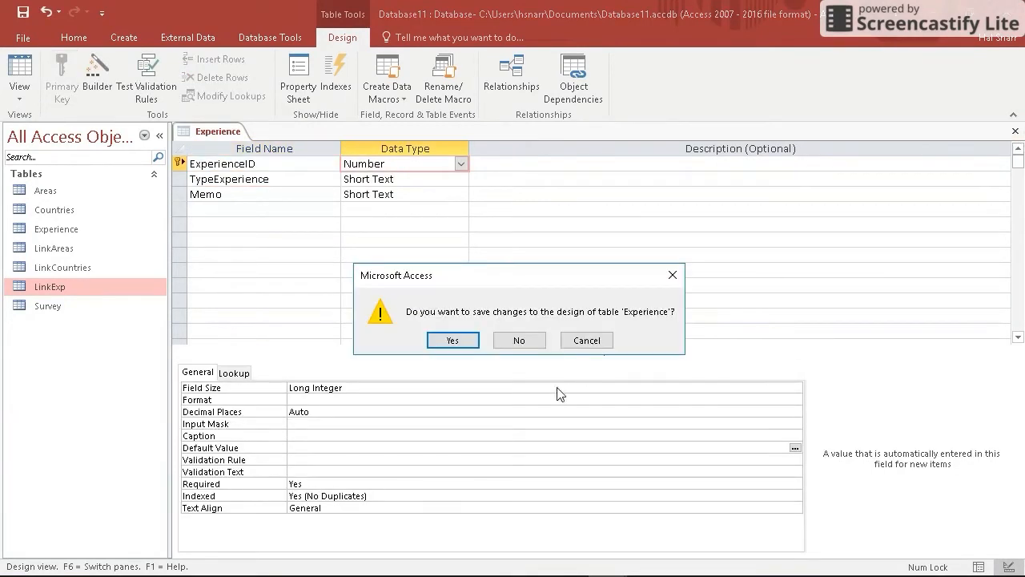
click(453, 341)
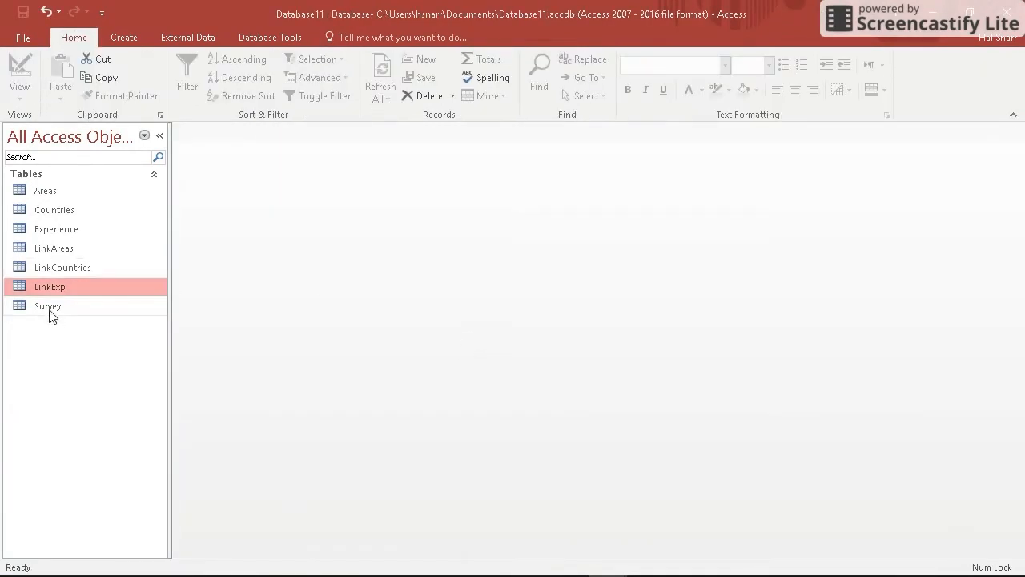
Create a one-to-many relationship from ExperienceID in Experience to ExperienceID in LinkExp, enforcing referential integrity
click(265, 38)
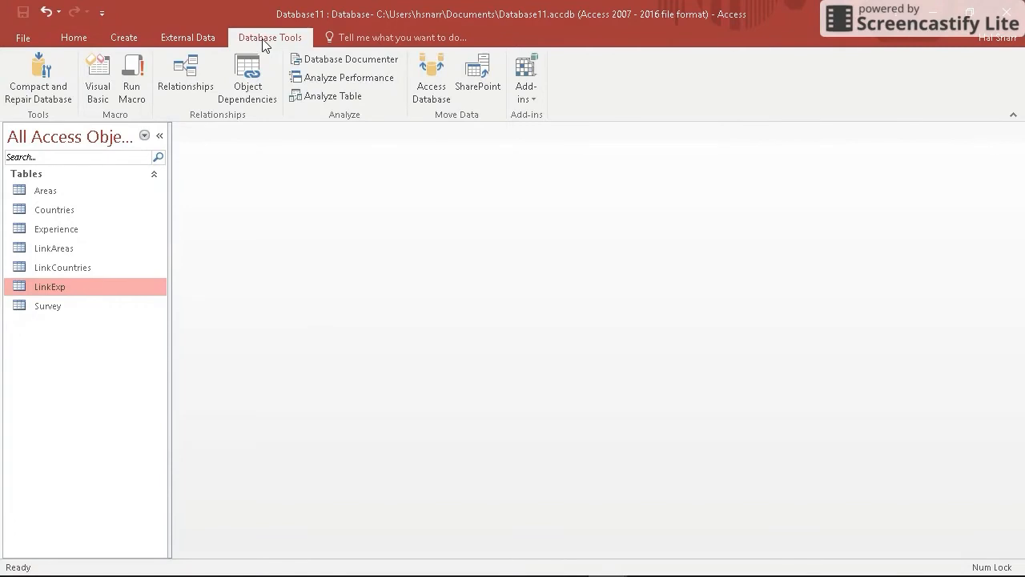
click(192, 77)
drag(246, 290, 366, 302)
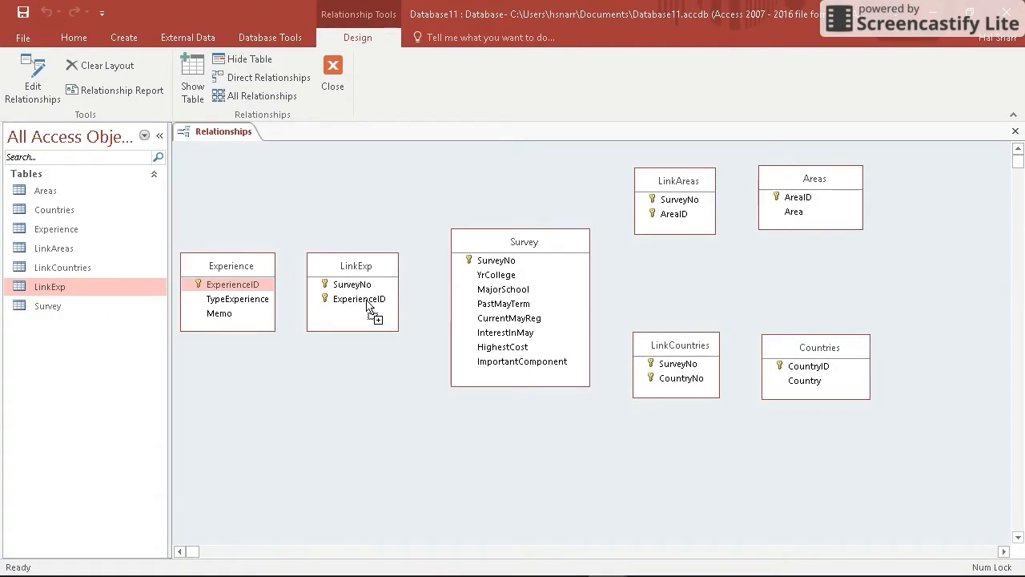
drag(366, 302, 367, 303)
click(389, 244)
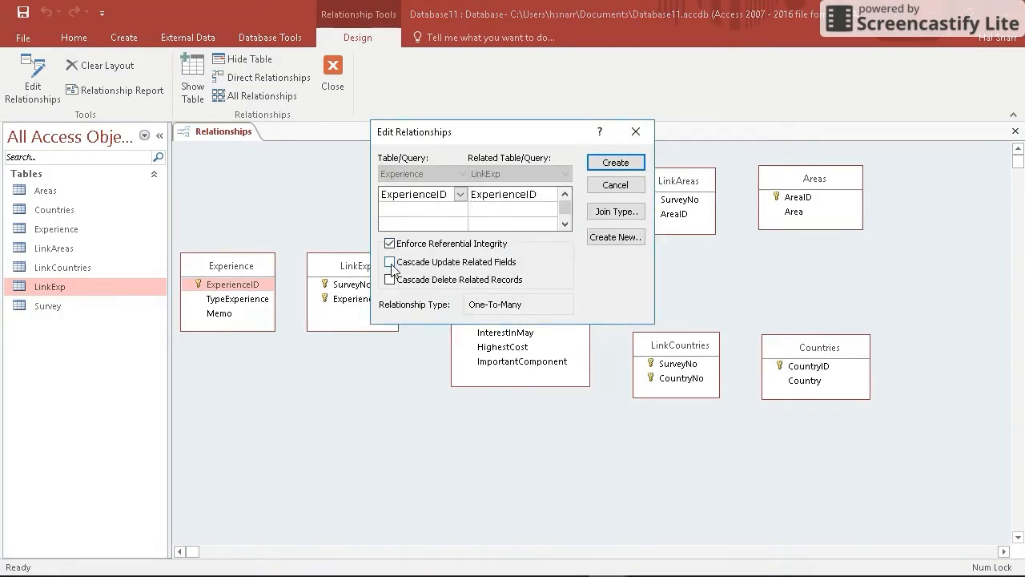
click(616, 163)
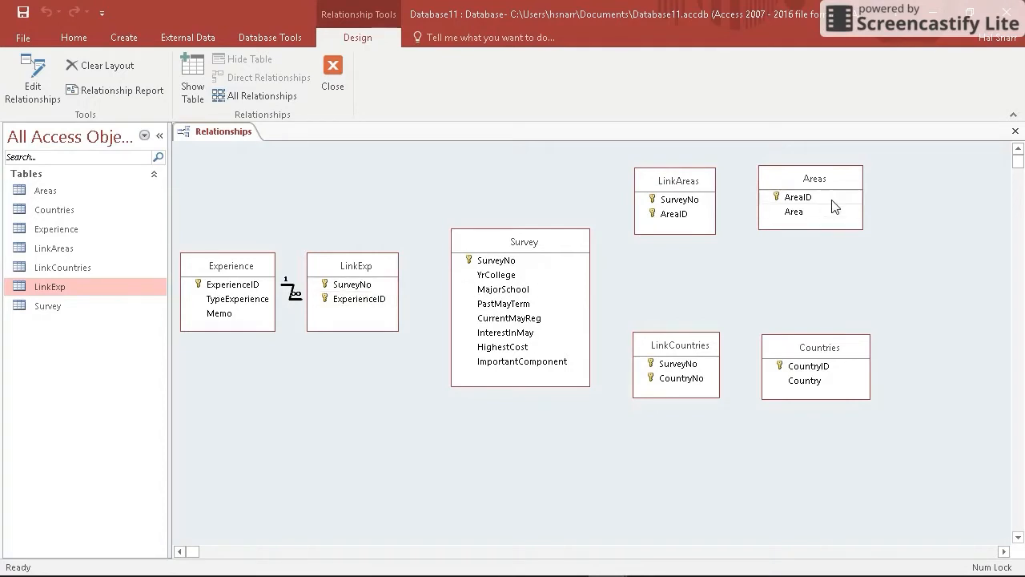
Create a one-to-many relationship from AreaID in Areas to AreaID in LinkAreas, enforcing referential integrity and cascading updates
drag(795, 203, 675, 219)
click(390, 243)
click(390, 262)
click(615, 164)
Try to relate CountryID in Countries to CountryNo in LinkCountries with referential integrity and cascading updates
drag(800, 366, 704, 382)
click(391, 244)
click(391, 261)
click(618, 165)
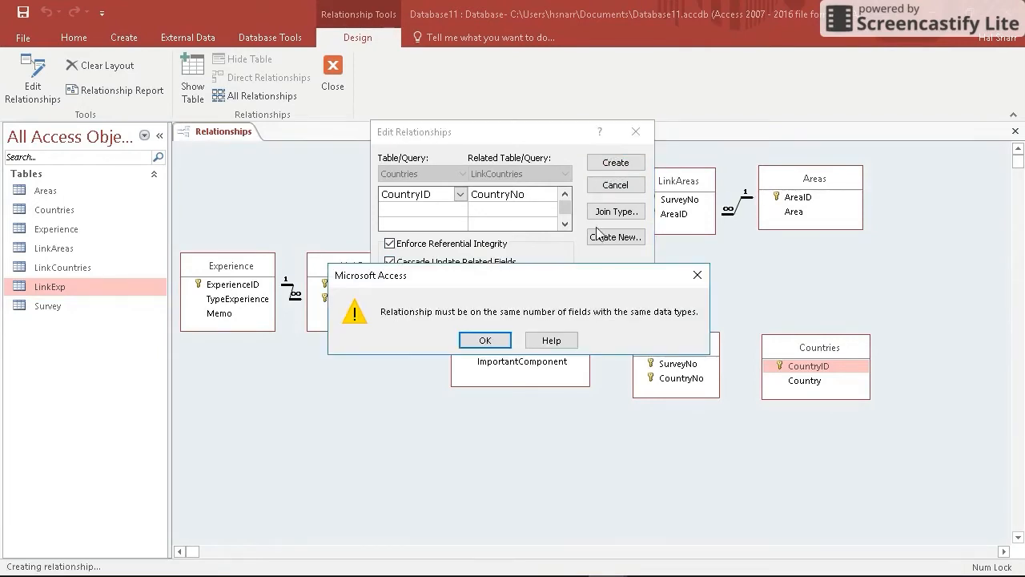
click(490, 341)
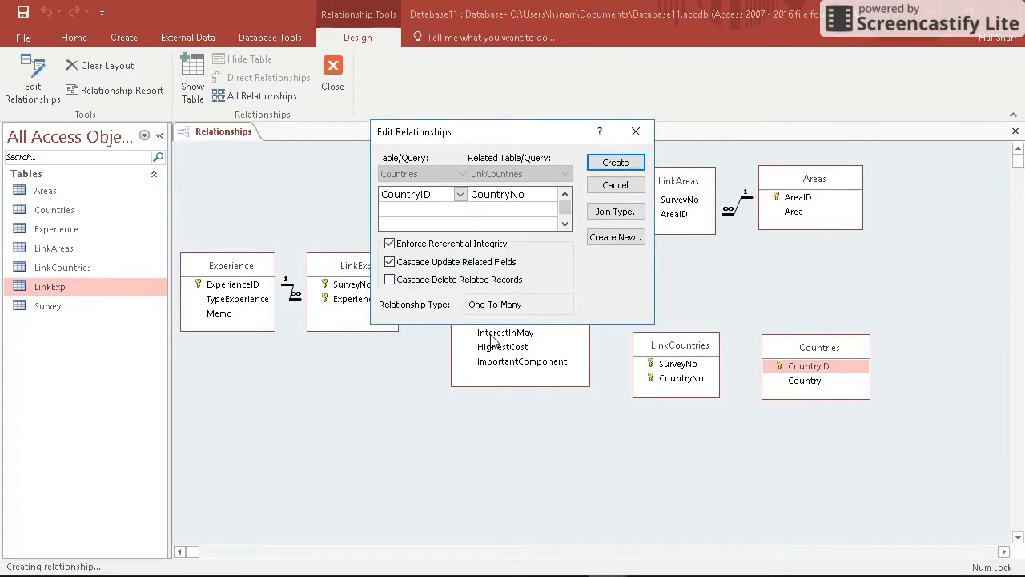
click(636, 132)
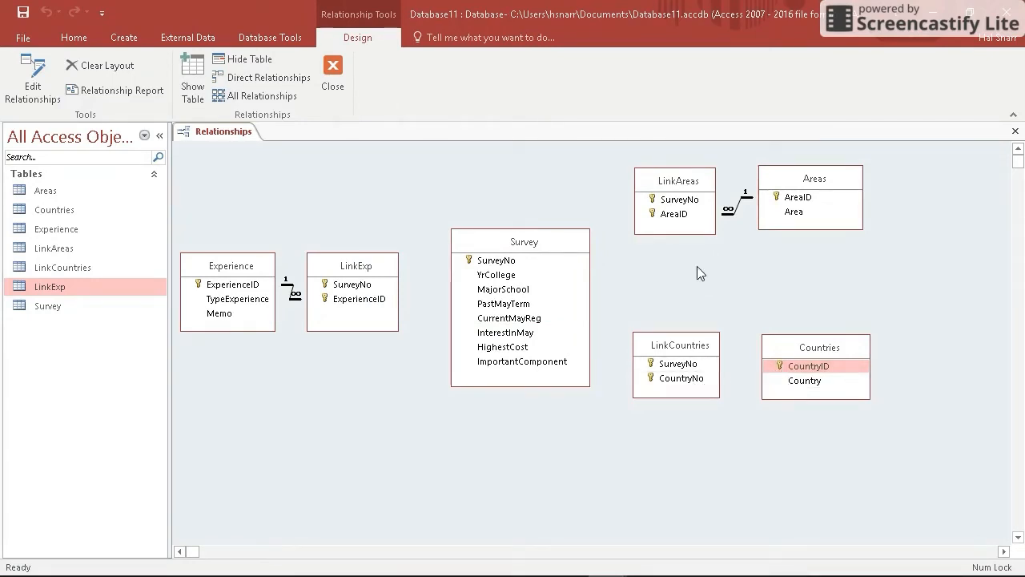
Create a one-to-many relationship between SurveyNo in Survey and SurveyNo in LinkAreas, enforcing referential integrity and cascading updates
drag(672, 200, 515, 266)
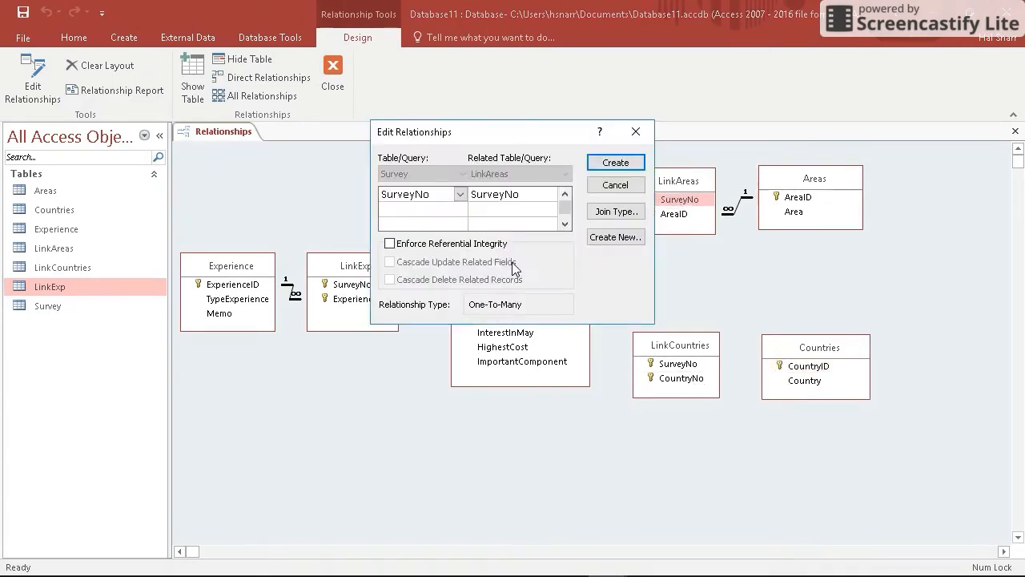
click(390, 243)
click(390, 262)
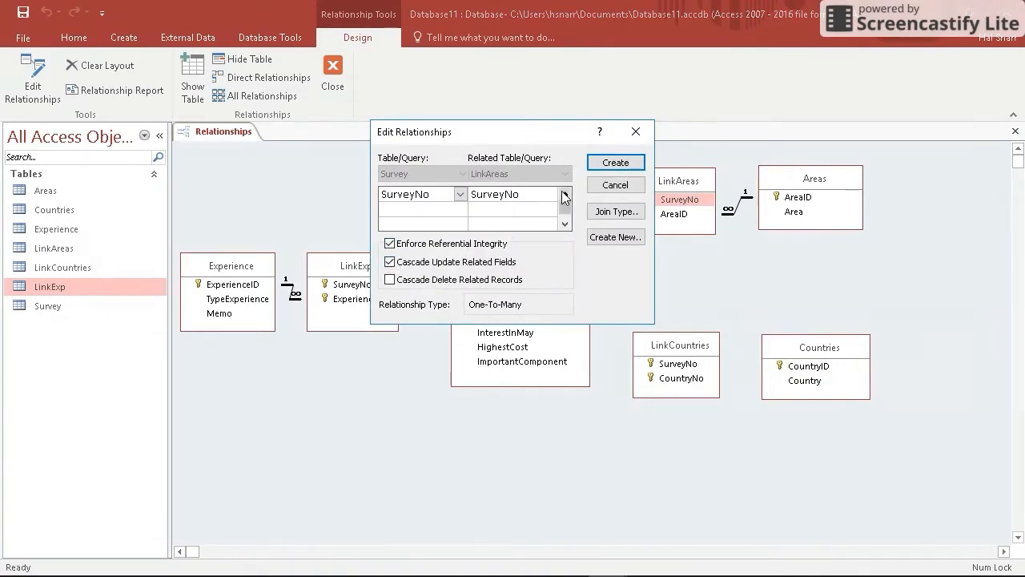
click(605, 169)
Create a one-to-many relationship between SurveyNo in Survey and SurveyNo in LinkCountries, enforcing referential integrity and cascading updates
drag(671, 364, 601, 260)
drag(653, 357, 519, 261)
click(389, 243)
click(389, 261)
click(615, 163)
Create a one-to-many relationship between SurveyNo in Survey and SurveyNo in LinkExp, enforcing referential integrity and cascading updates
drag(352, 284, 488, 264)
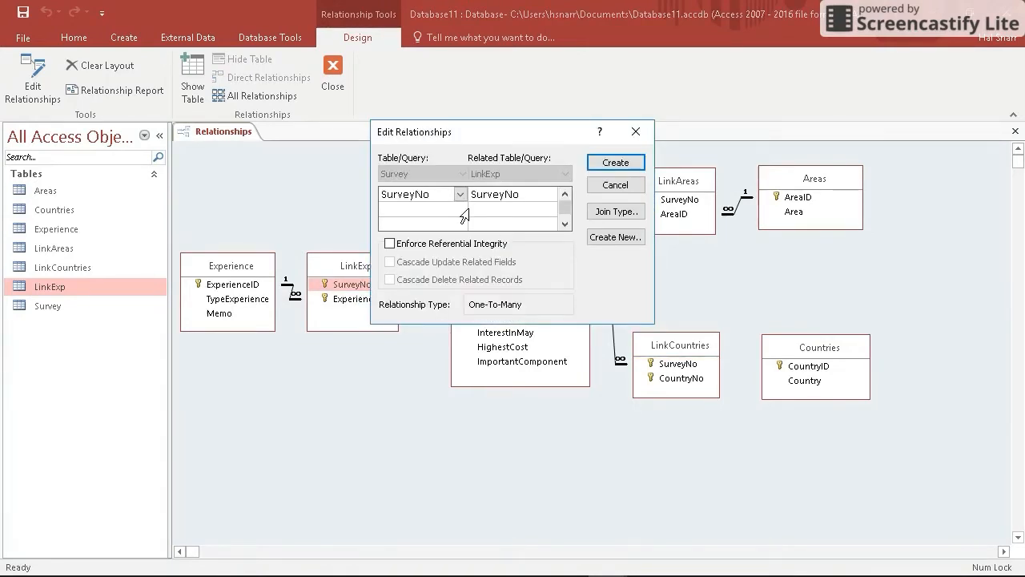
click(390, 243)
click(389, 261)
click(615, 162)
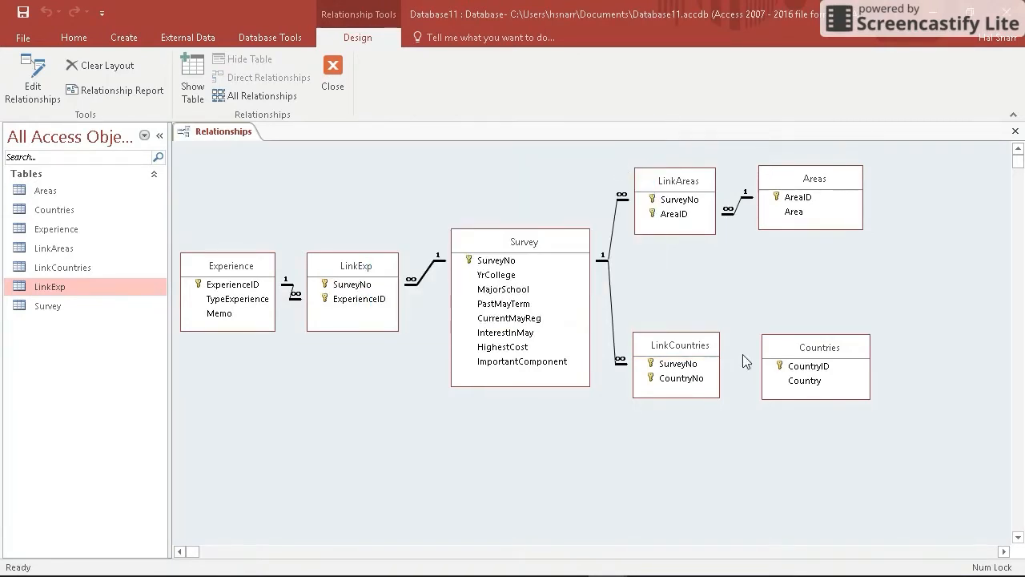
Try again to relate CountryID in Countries to CountryNo in LinkCountries, enforcing referential integrity and cascading updates
drag(803, 371, 705, 389)
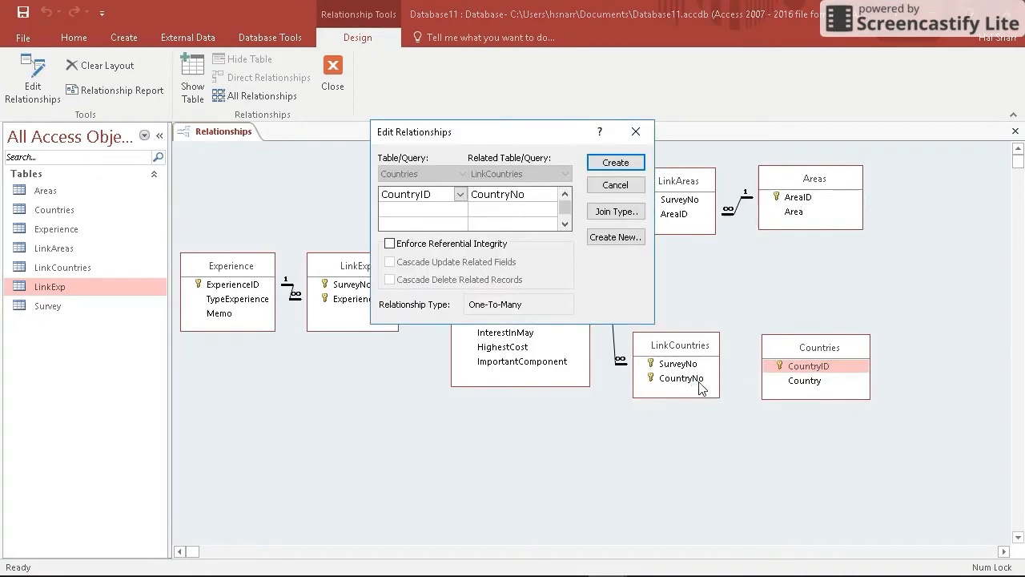
click(390, 245)
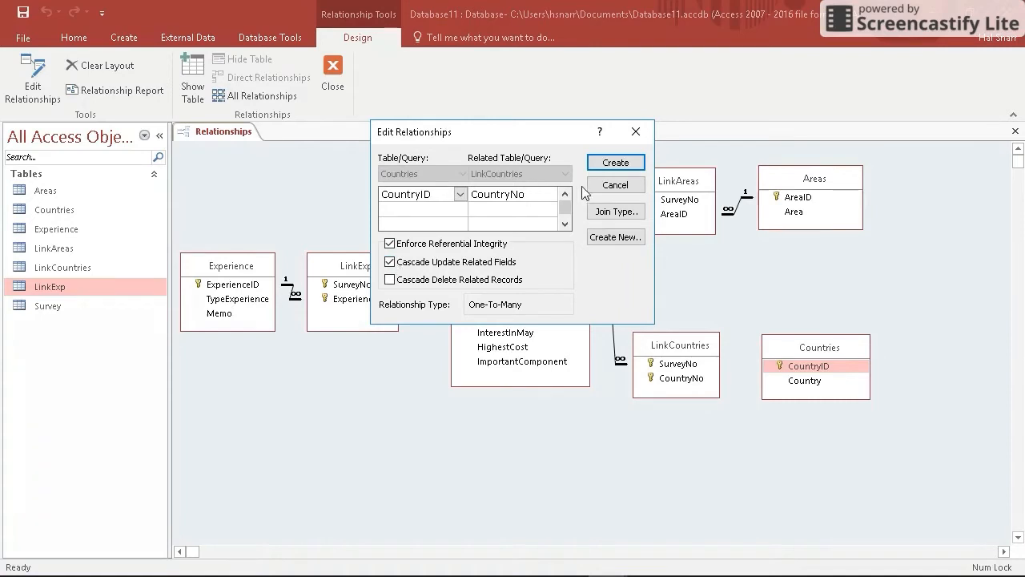
click(614, 164)
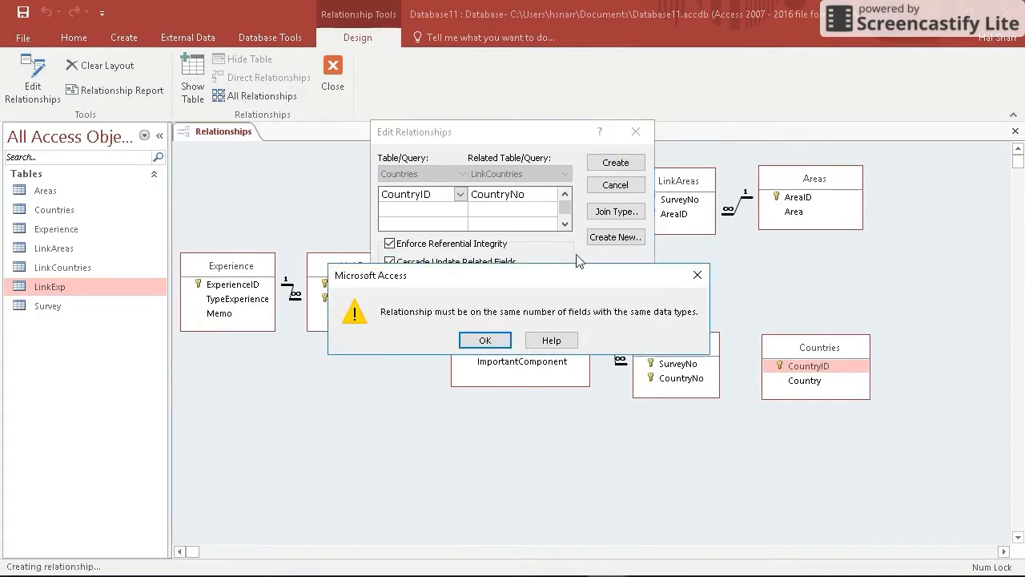
click(491, 341)
click(636, 132)
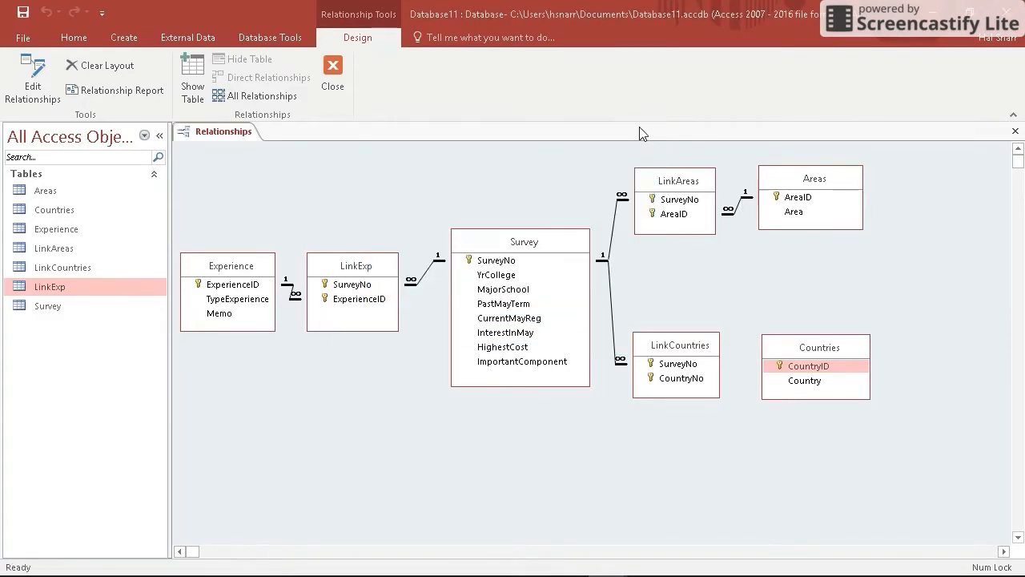
Close the relationships diagram and open the Countries and LinkCountries tables in Design view
click(332, 72)
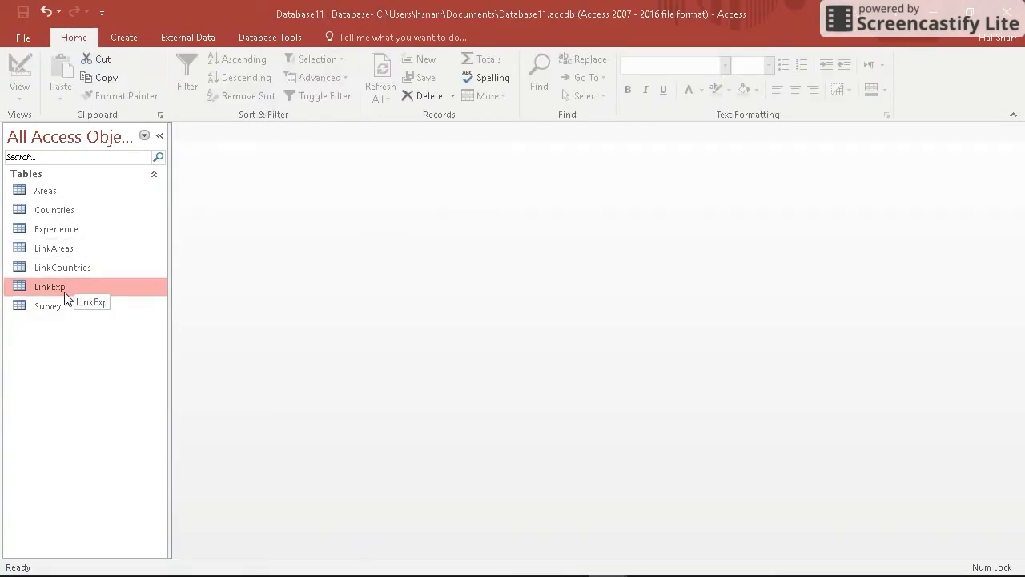
right_click(66, 216)
click(121, 243)
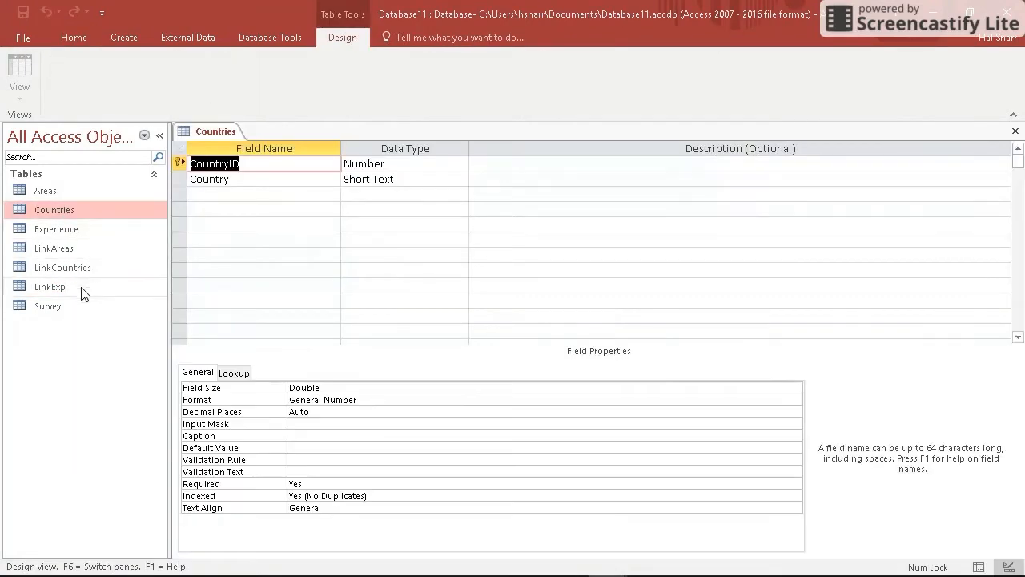
right_click(66, 270)
click(127, 297)
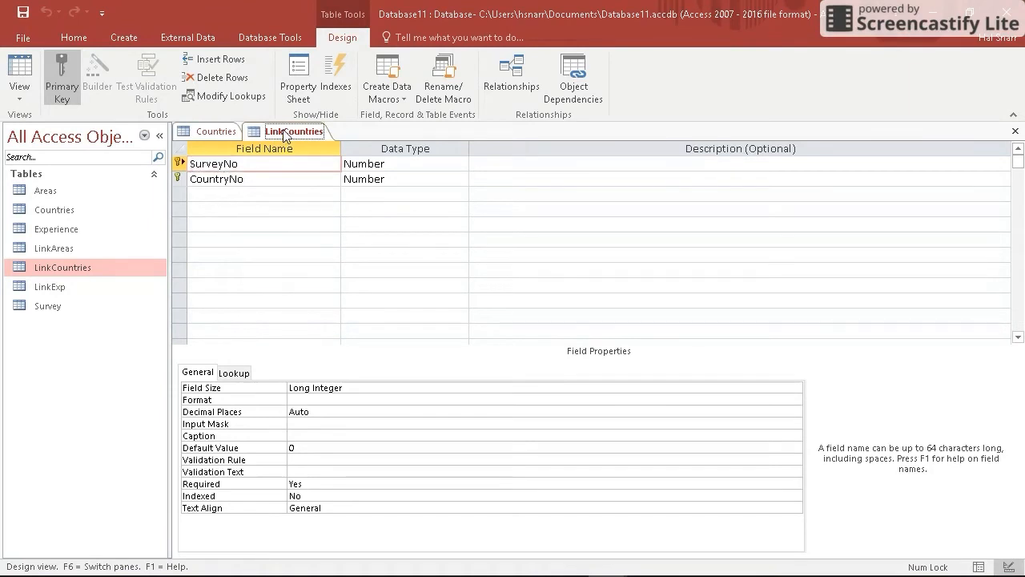
Clear the default values of the CountryNo and SurveyNo fields in the LinkCountries table
click(406, 184)
click(362, 400)
click(322, 450)
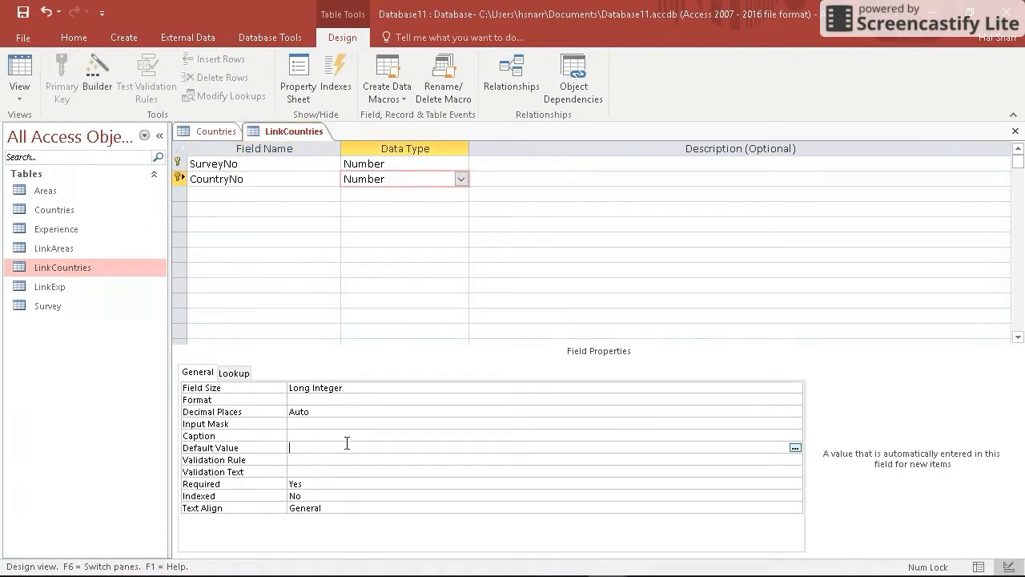
click(427, 164)
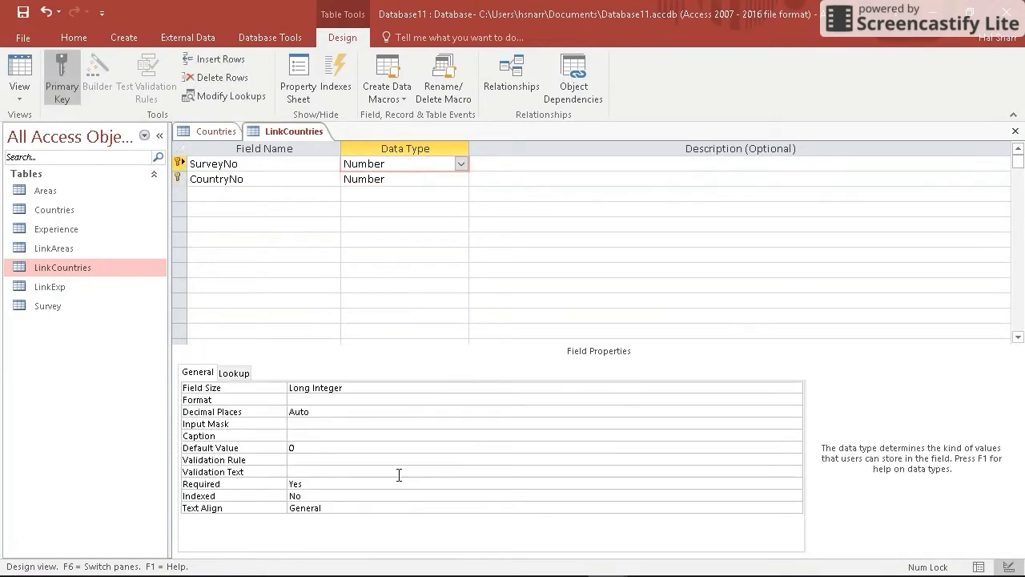
click(293, 448)
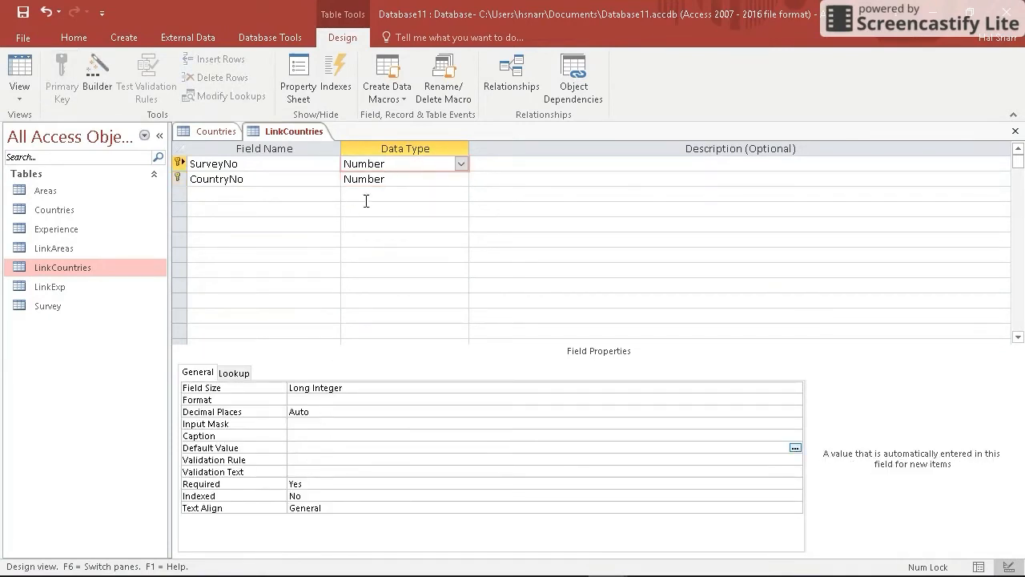
click(385, 180)
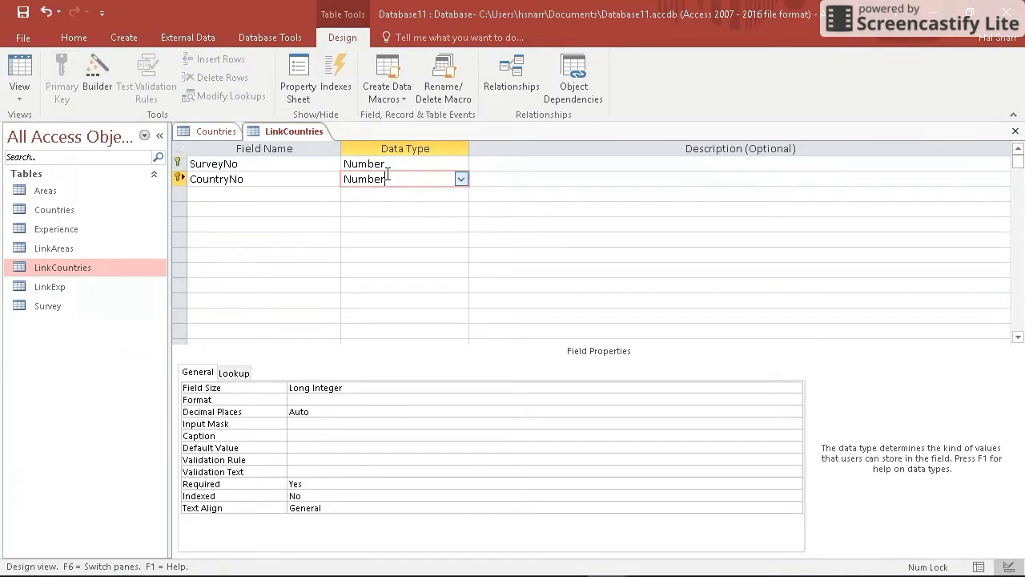
Set the field size of CountryID in the Countries table to Long Integer
click(213, 131)
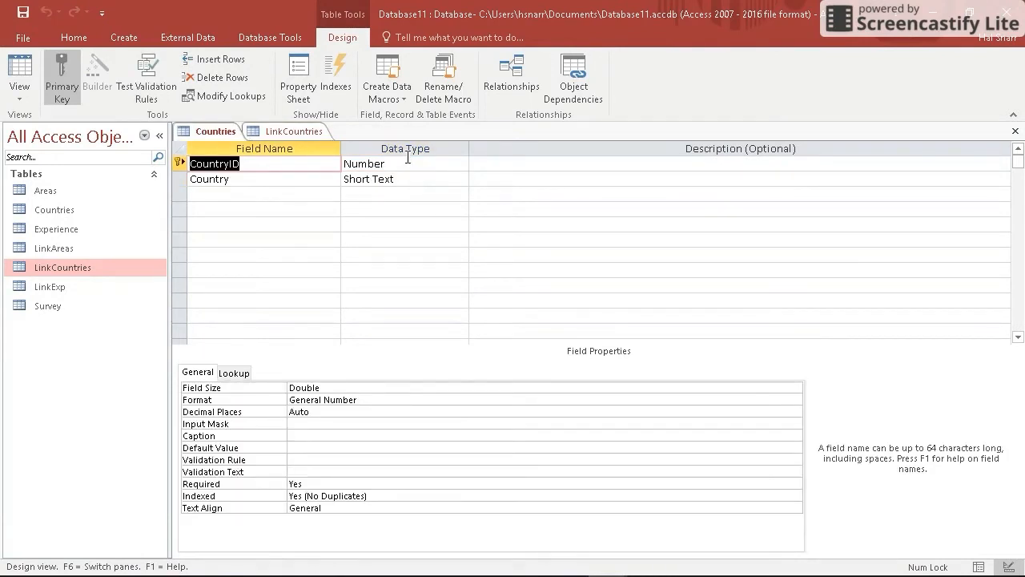
click(407, 159)
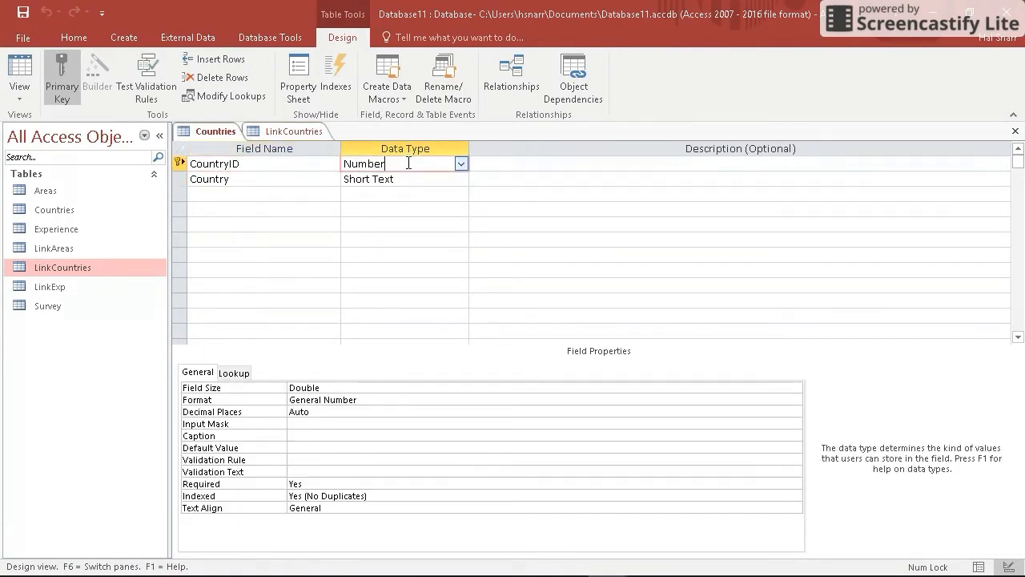
click(329, 388)
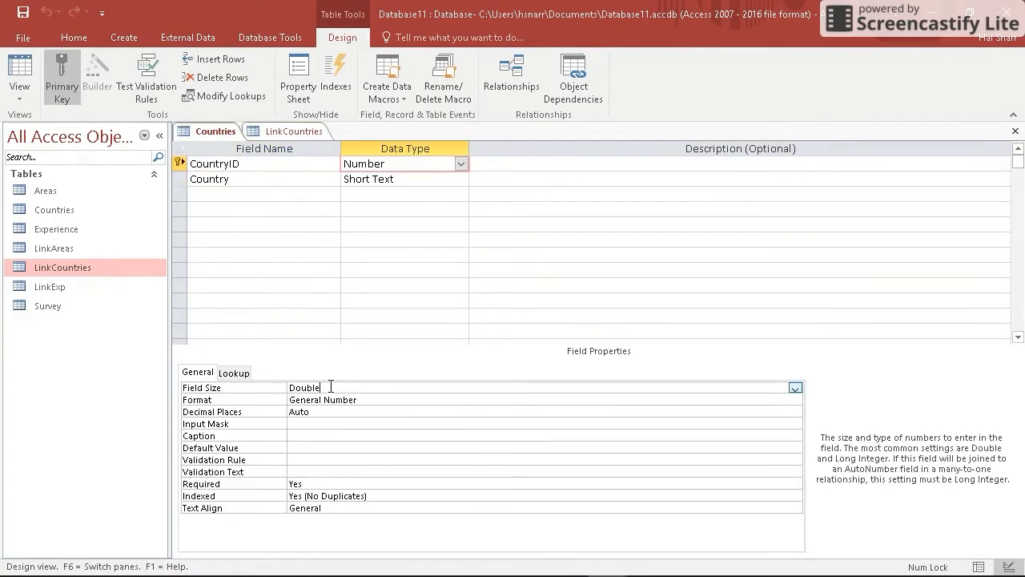
click(796, 389)
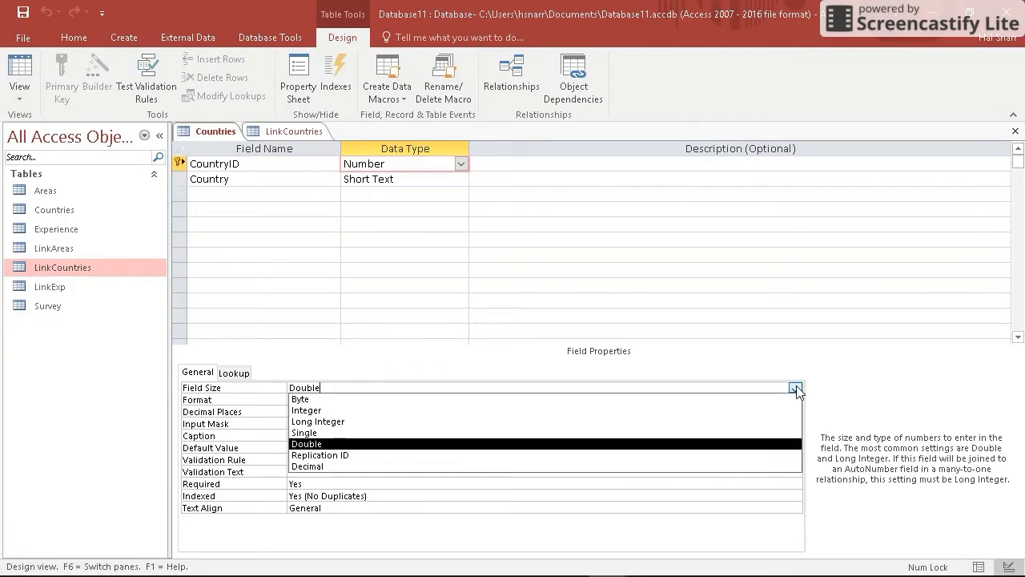
click(324, 423)
click(323, 413)
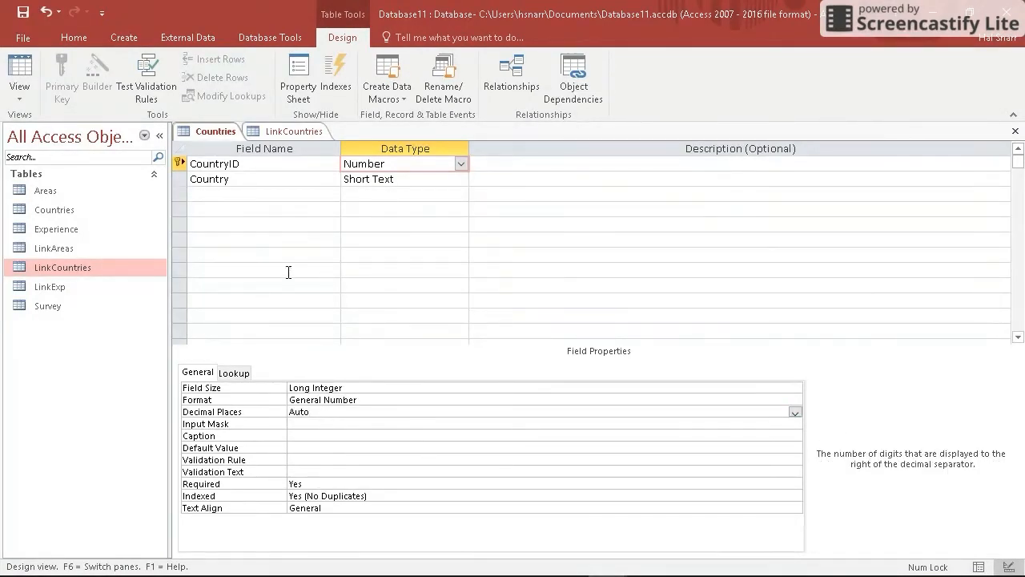
click(358, 386)
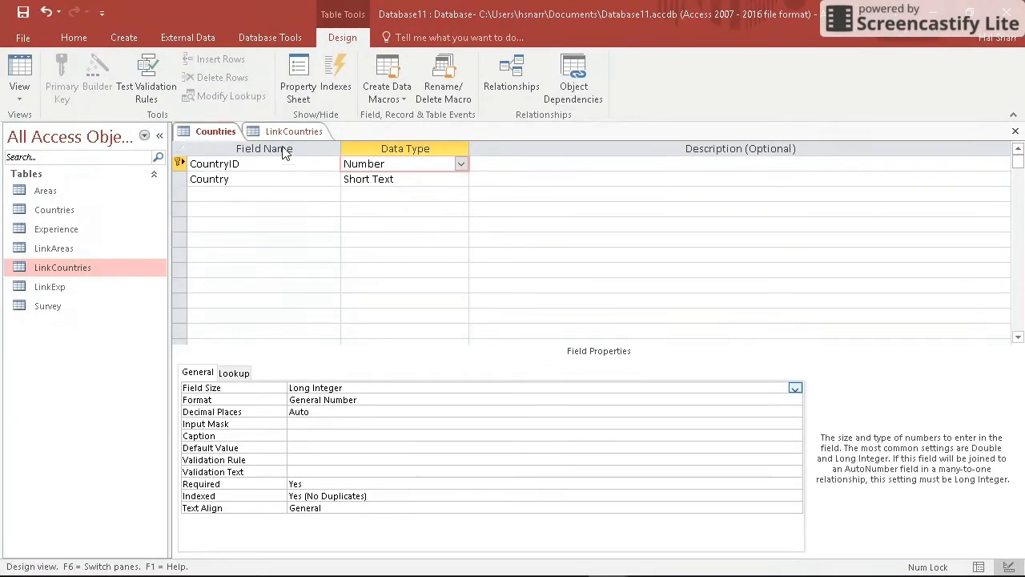
Compare CountryID with the CountryNo properties in LinkCountries and clear the format of CountryID in Countries
click(294, 133)
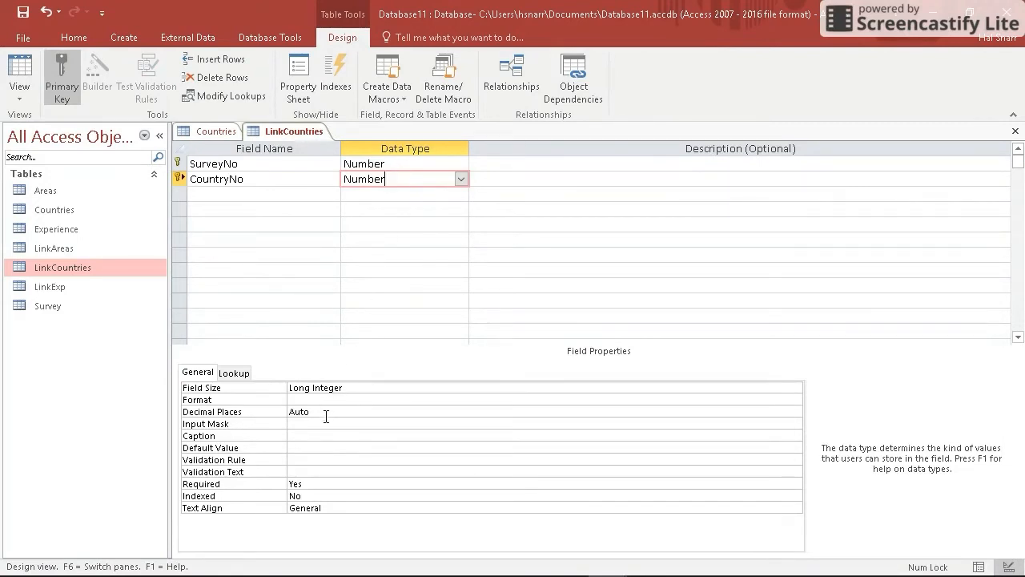
click(214, 132)
click(248, 400)
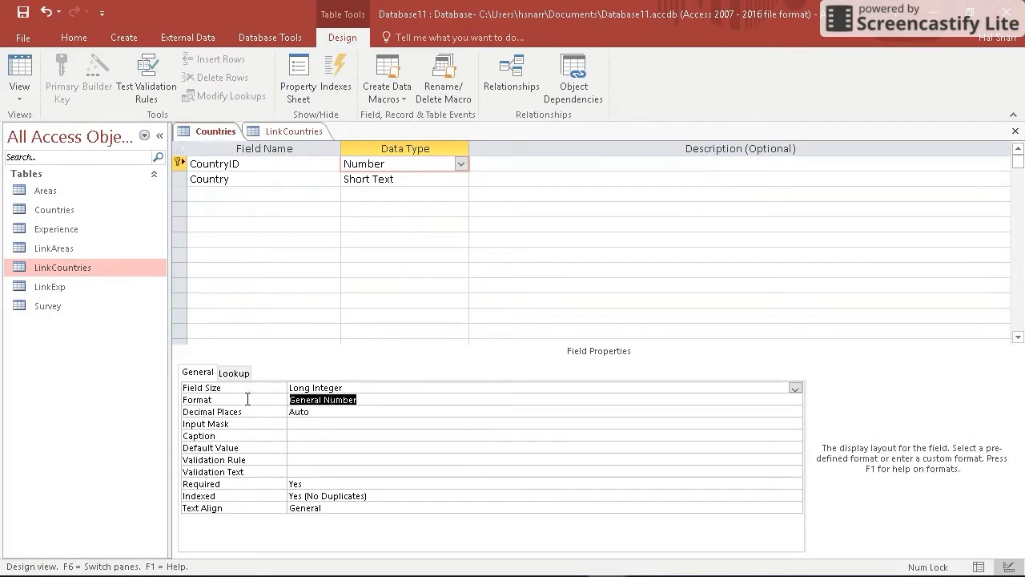
key(Delete)
click(355, 387)
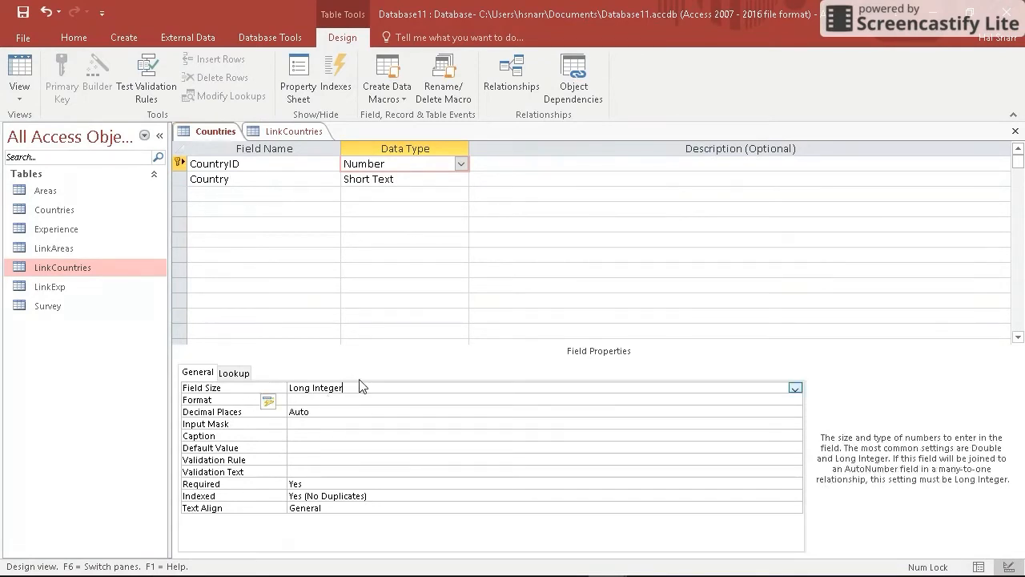
Recheck both country key fields, then close Countries and LinkCountries, saving their design changes and accepting the shorter field size
click(295, 132)
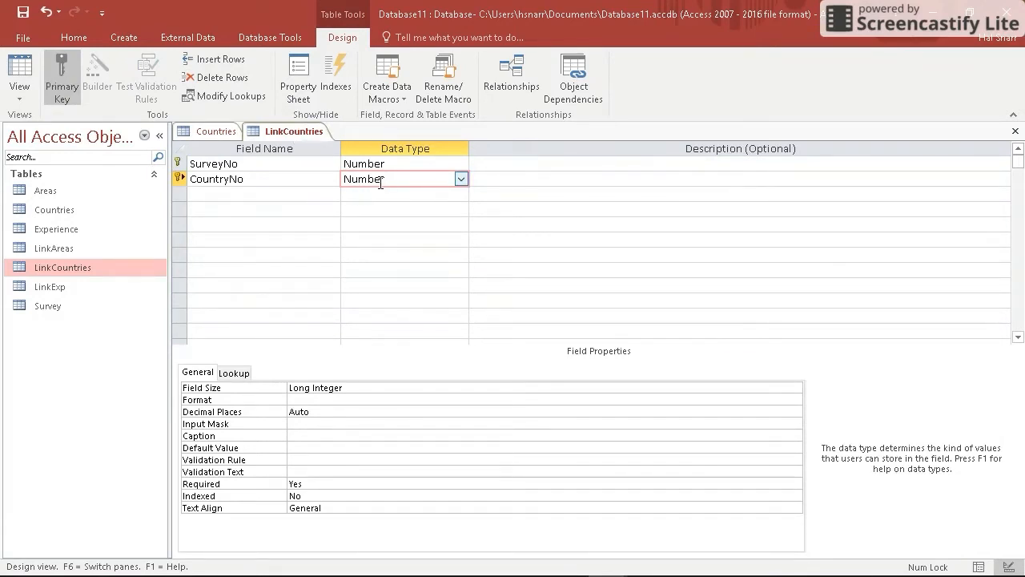
click(219, 131)
click(387, 171)
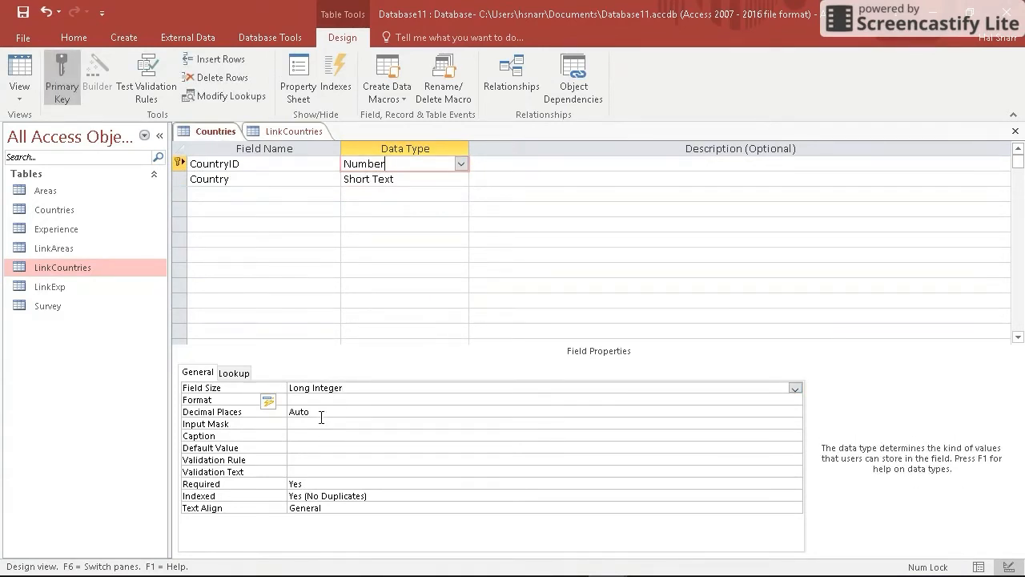
click(1015, 131)
click(453, 340)
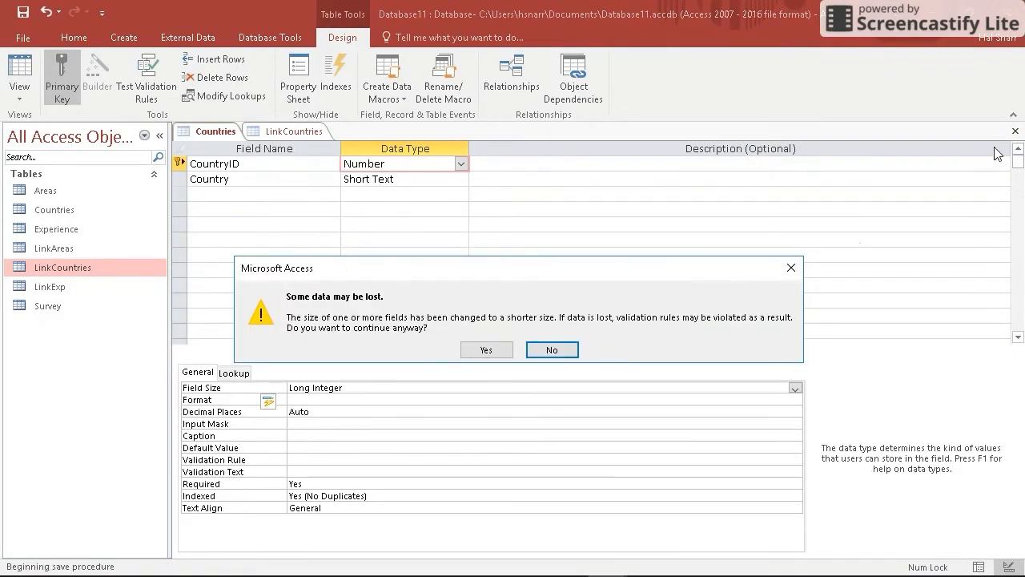
click(486, 348)
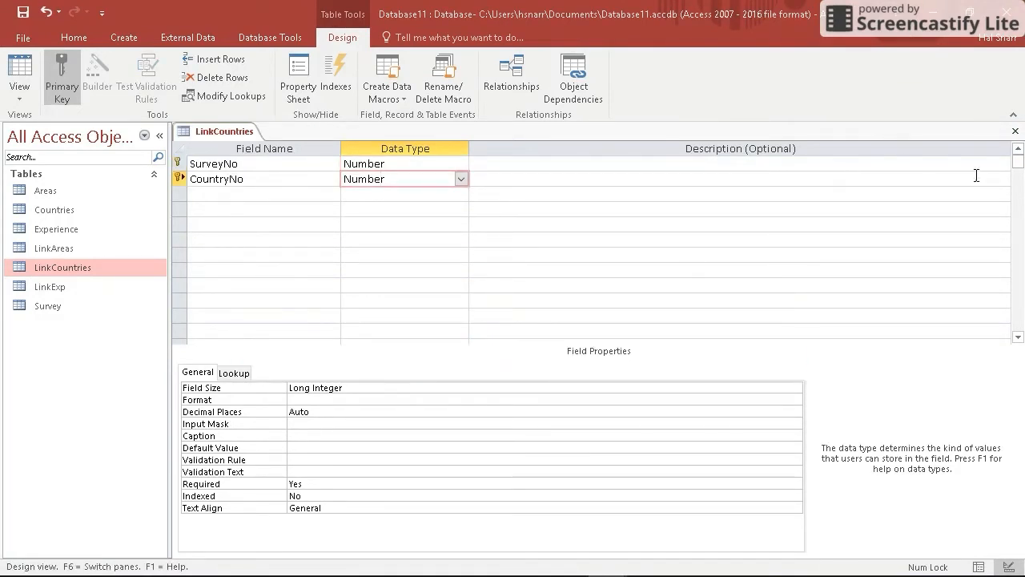
click(1015, 131)
click(455, 342)
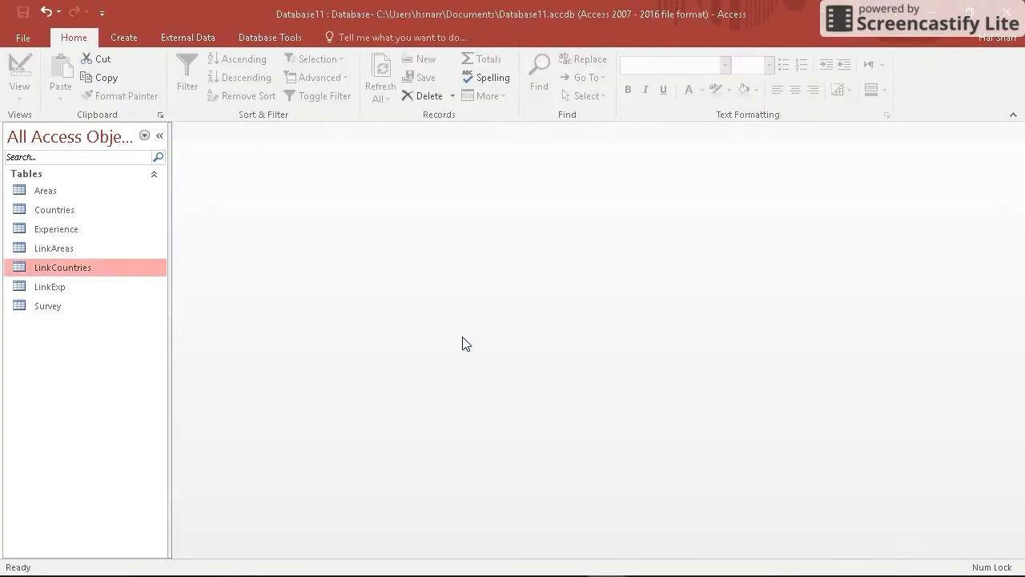
Relate CountryID in Countries to CountryNo in LinkCountries, enforcing referential integrity with cascading updates, and close the relationships view
click(248, 35)
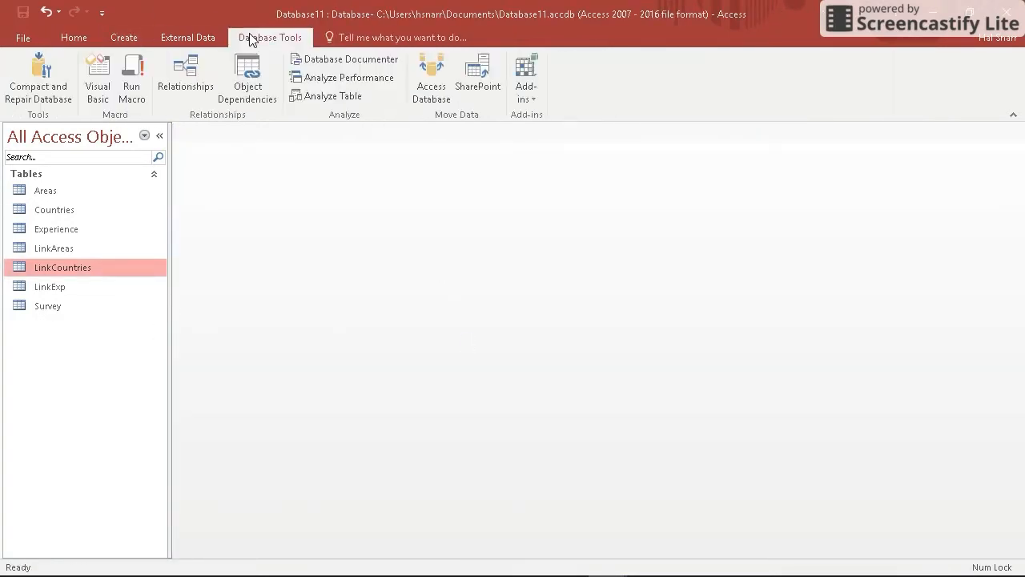
click(193, 74)
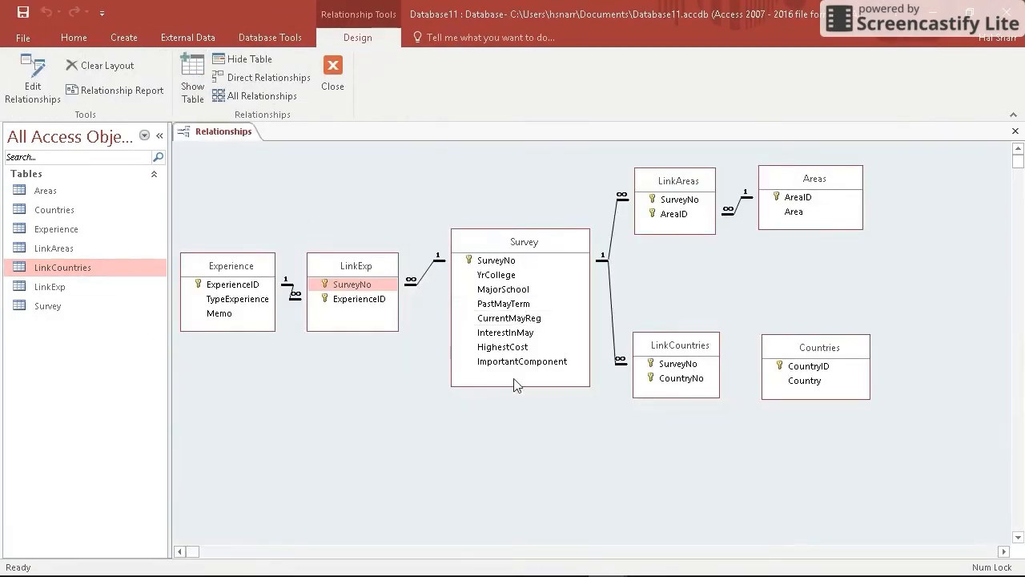
drag(803, 366, 691, 382)
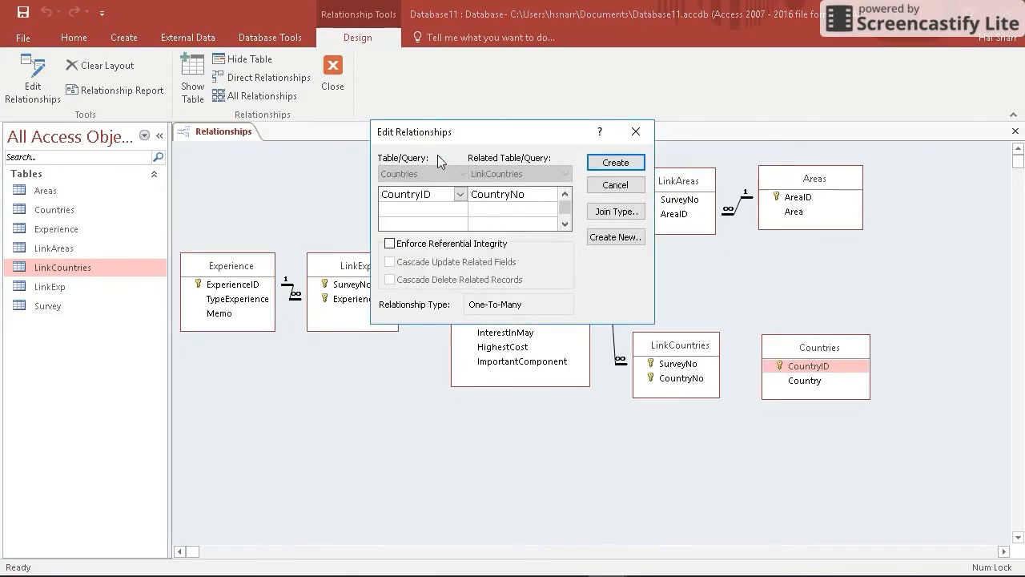
click(389, 243)
click(389, 262)
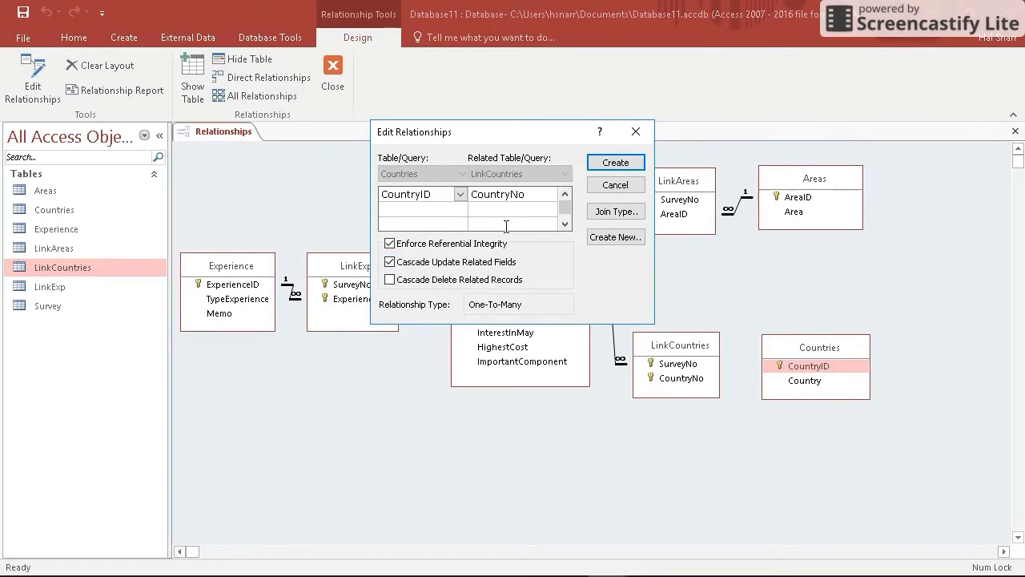
click(615, 163)
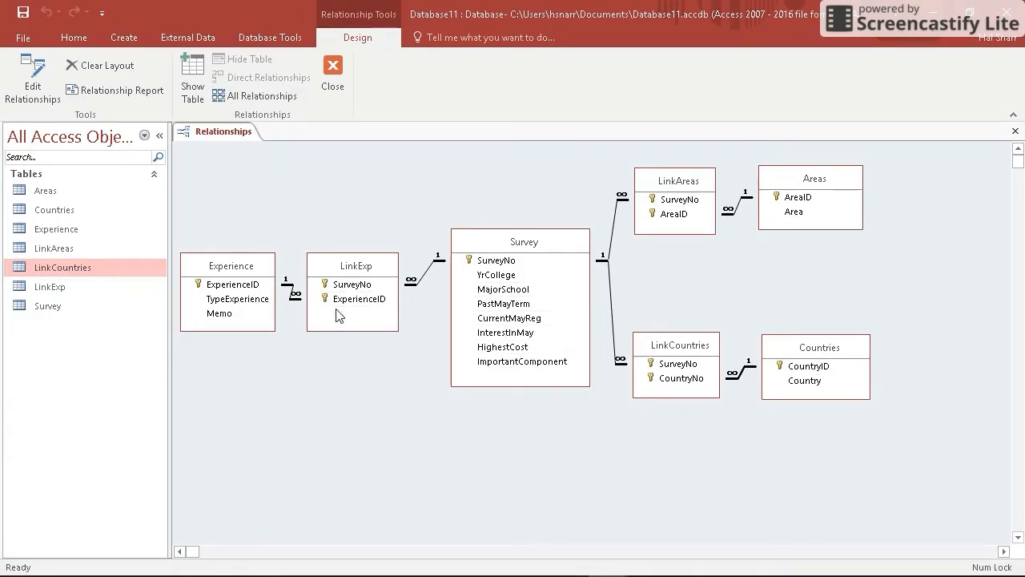
click(336, 65)
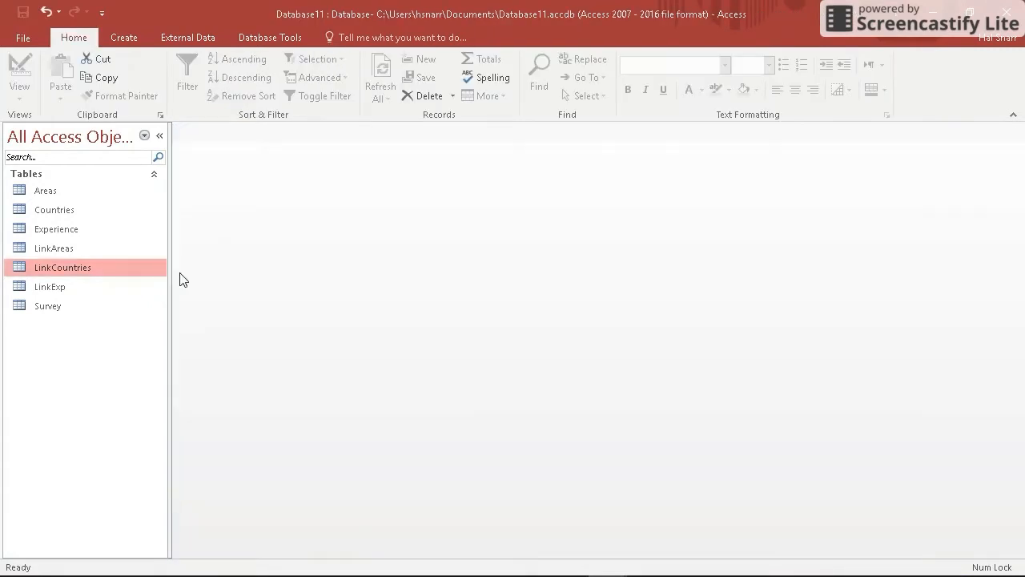
Start a new form with the Form Wizard and include all fields of the Survey table
click(135, 37)
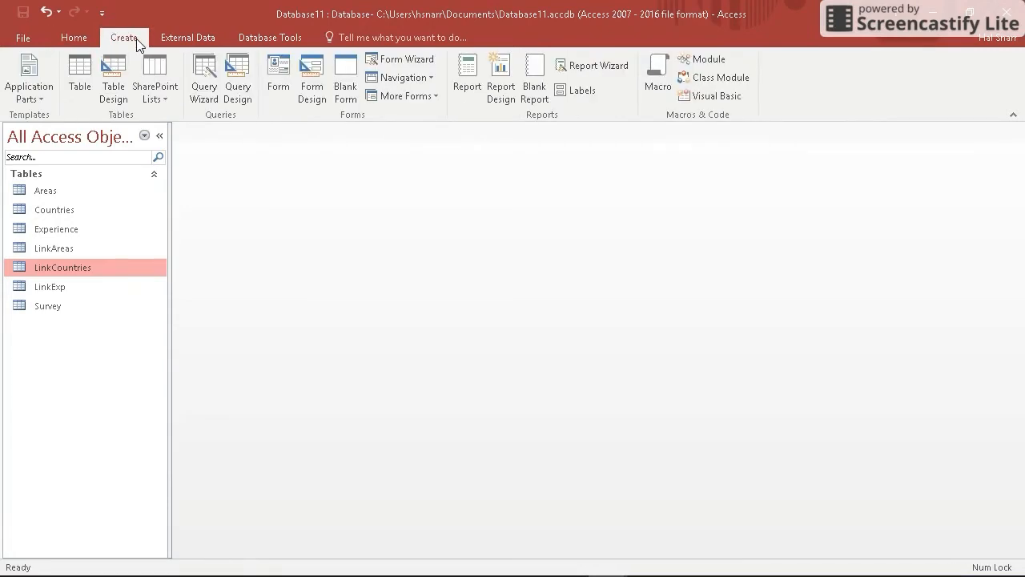
click(411, 58)
click(448, 207)
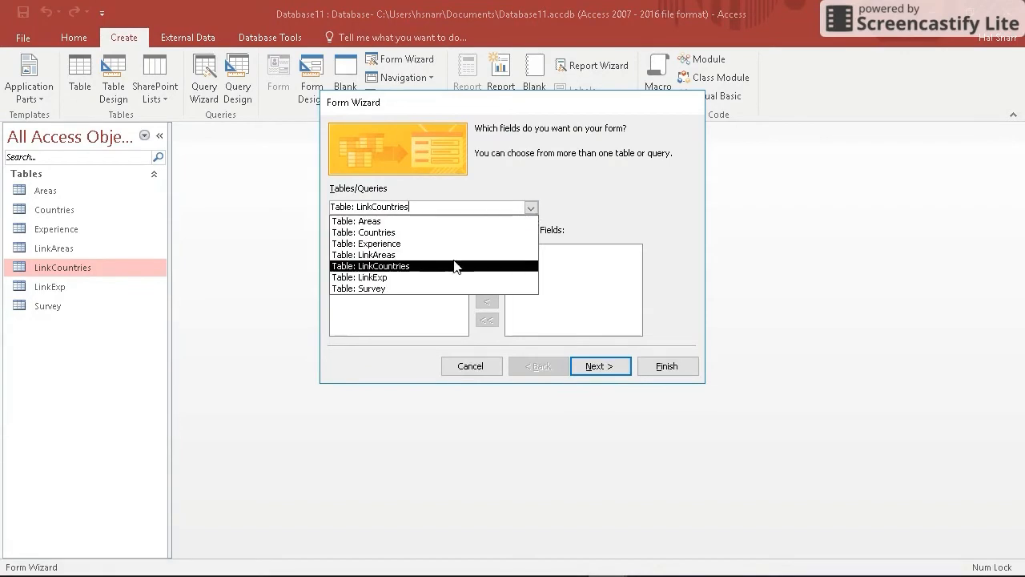
click(377, 290)
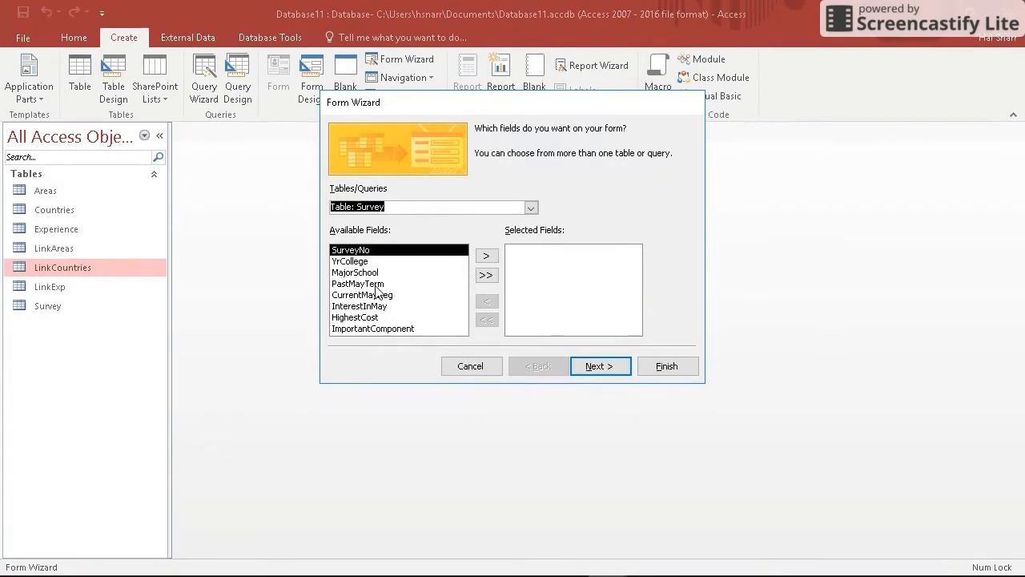
scroll(378, 294, down, 1)
click(496, 275)
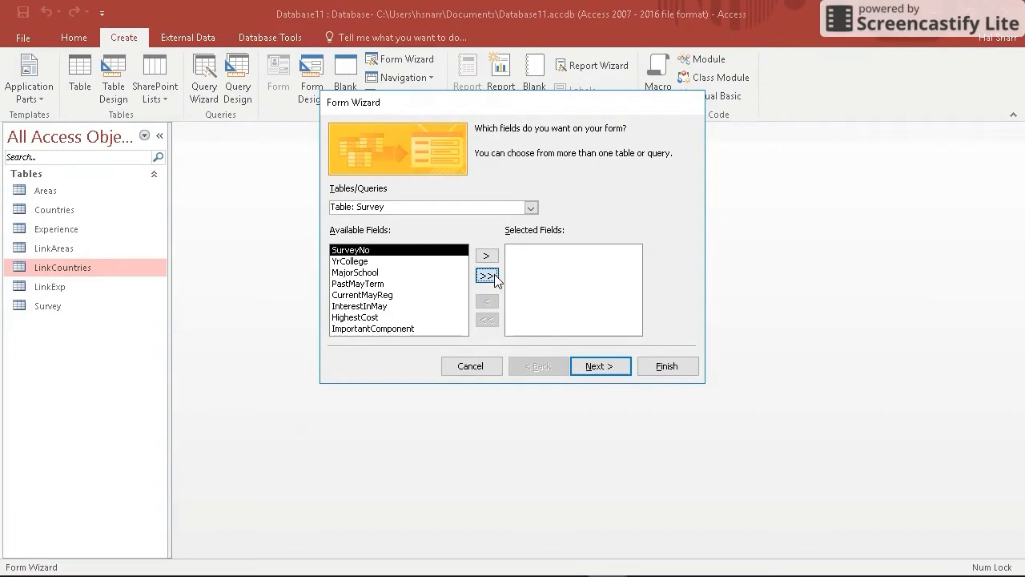
Finish the form with a Columnar layout and the title Survey, opening it for design changes
click(530, 207)
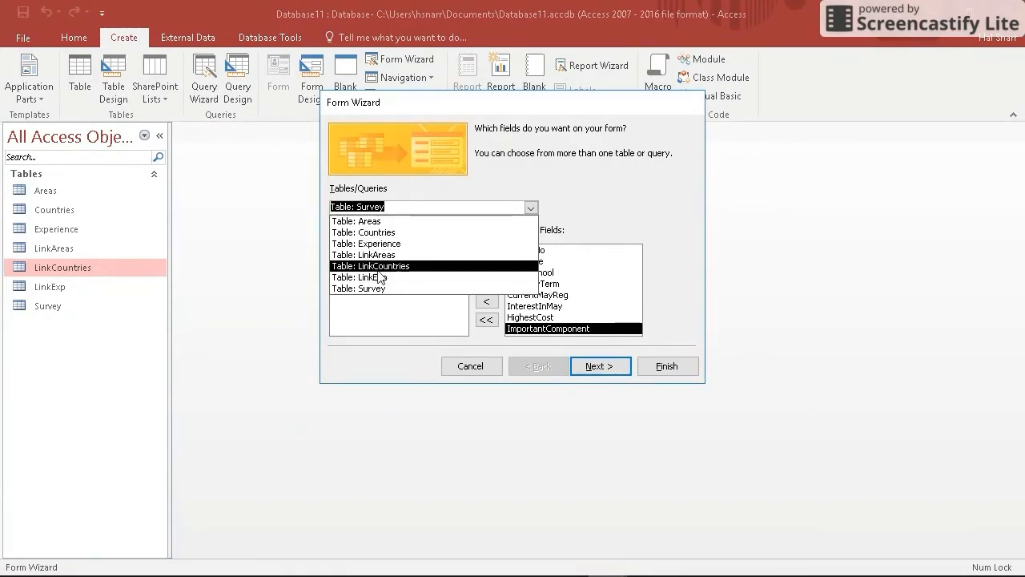
click(601, 368)
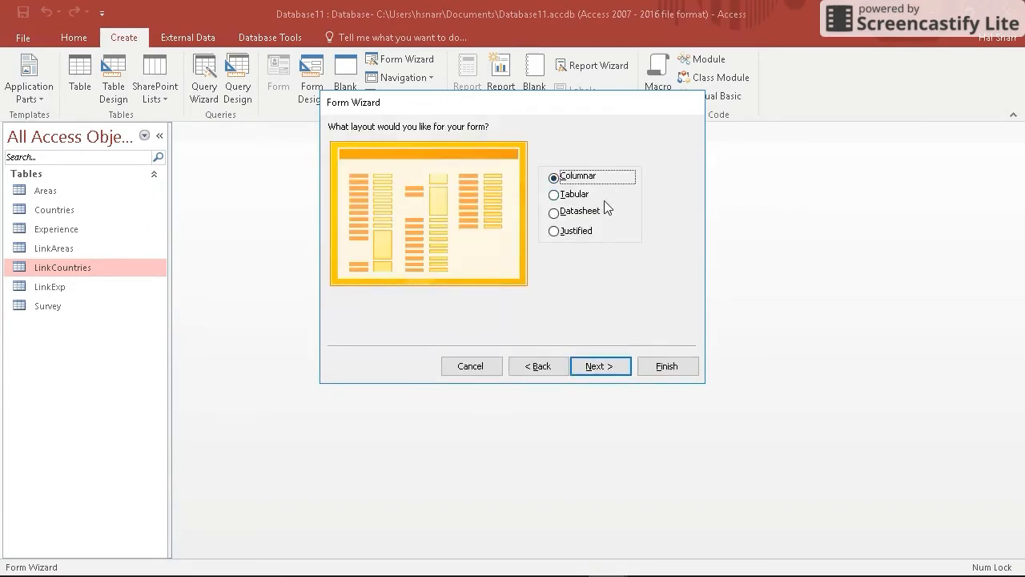
click(600, 368)
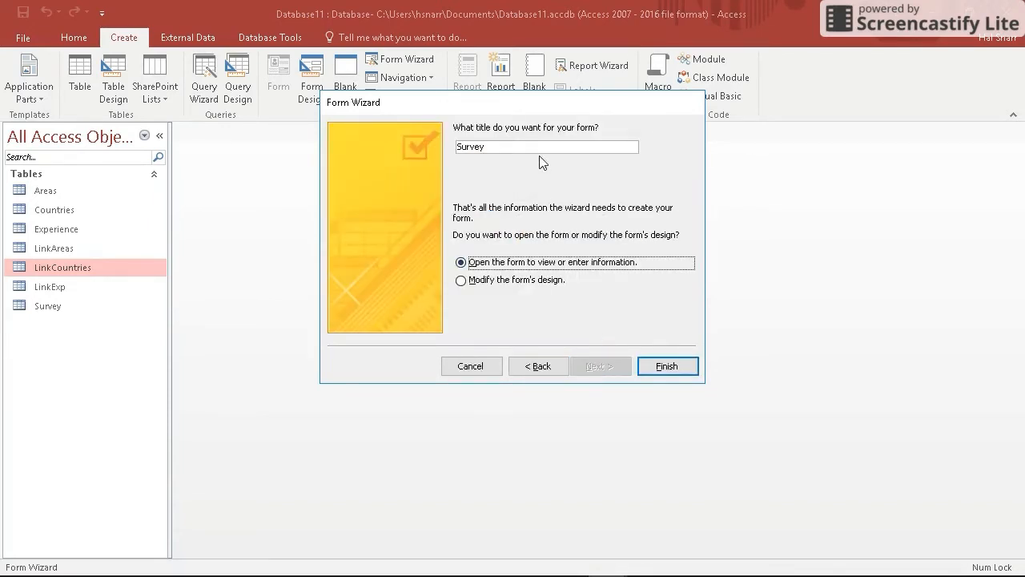
click(505, 285)
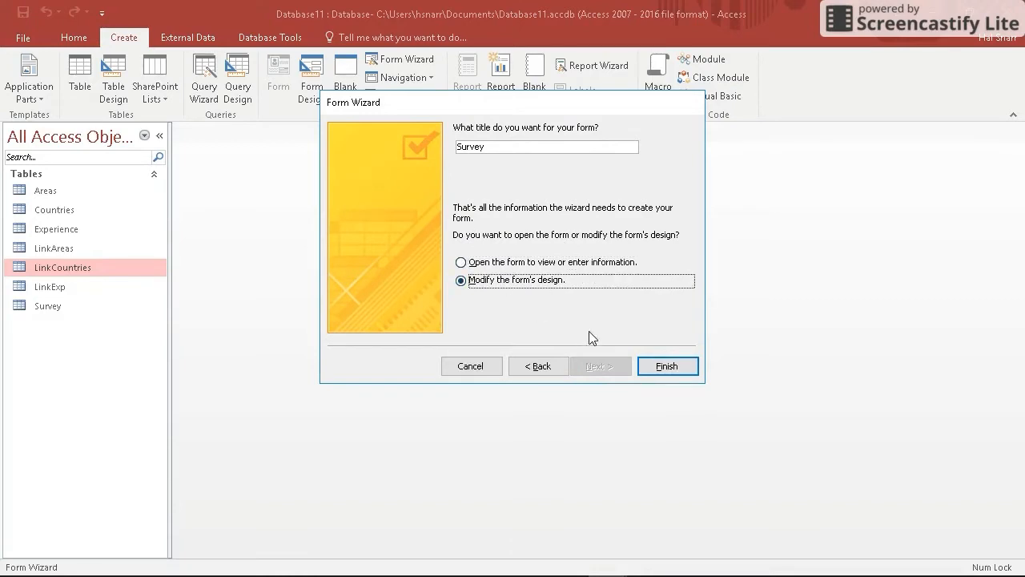
click(655, 366)
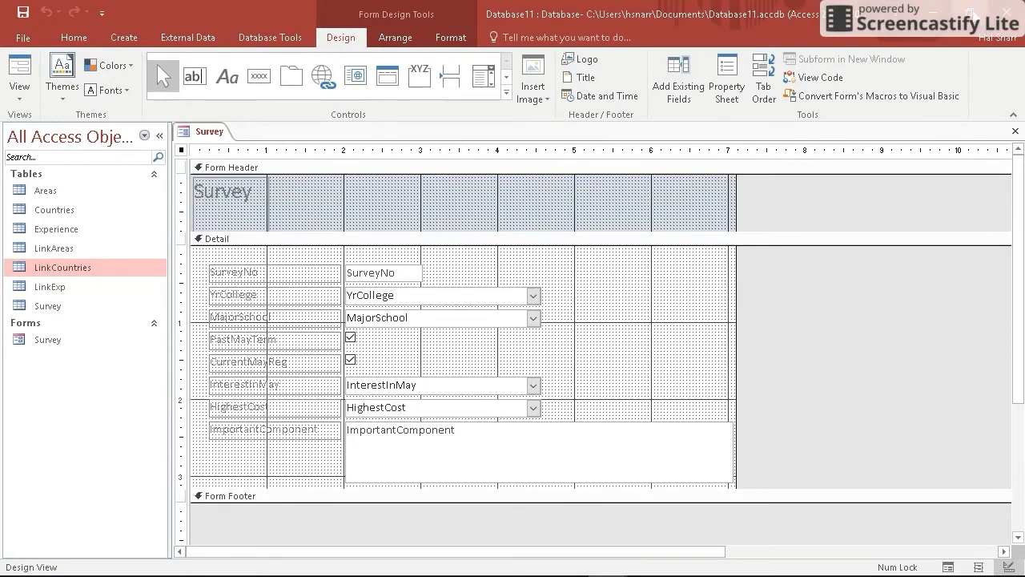
Arrange the Survey form window beside the Word document MayTermSurvey.docx so both are readable
click(970, 12)
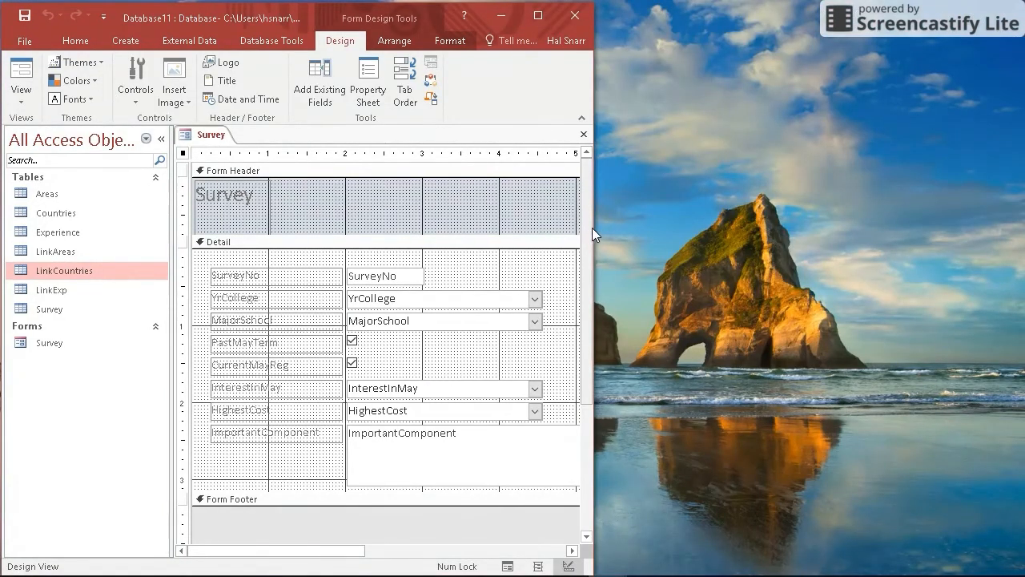
drag(594, 228, 653, 242)
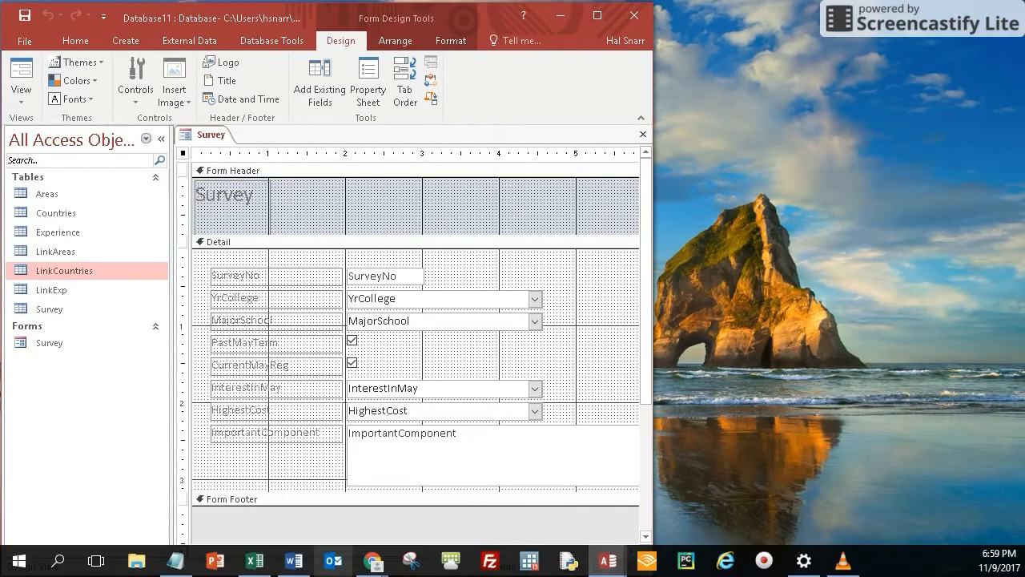
click(293, 560)
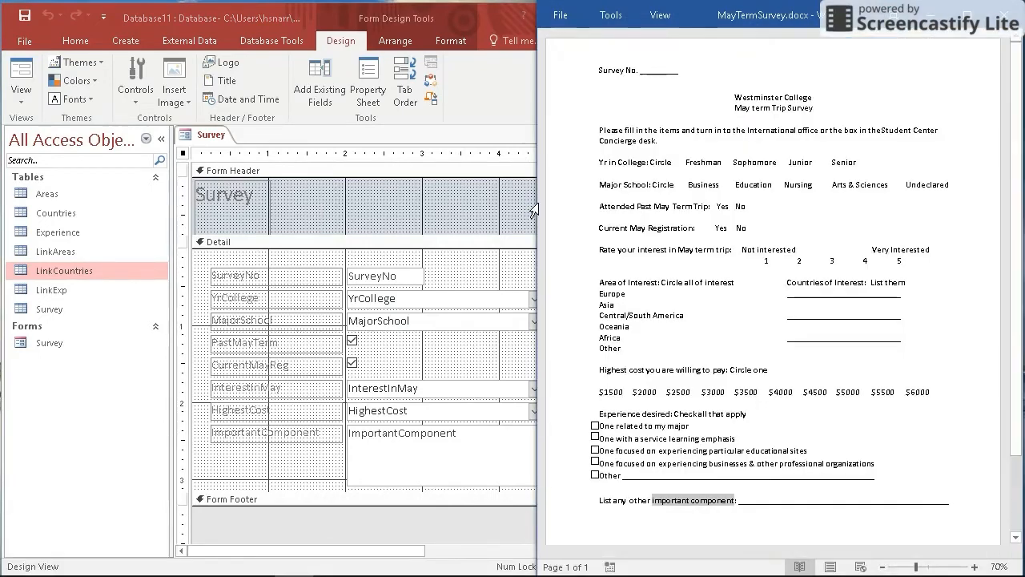
drag(536, 203, 628, 205)
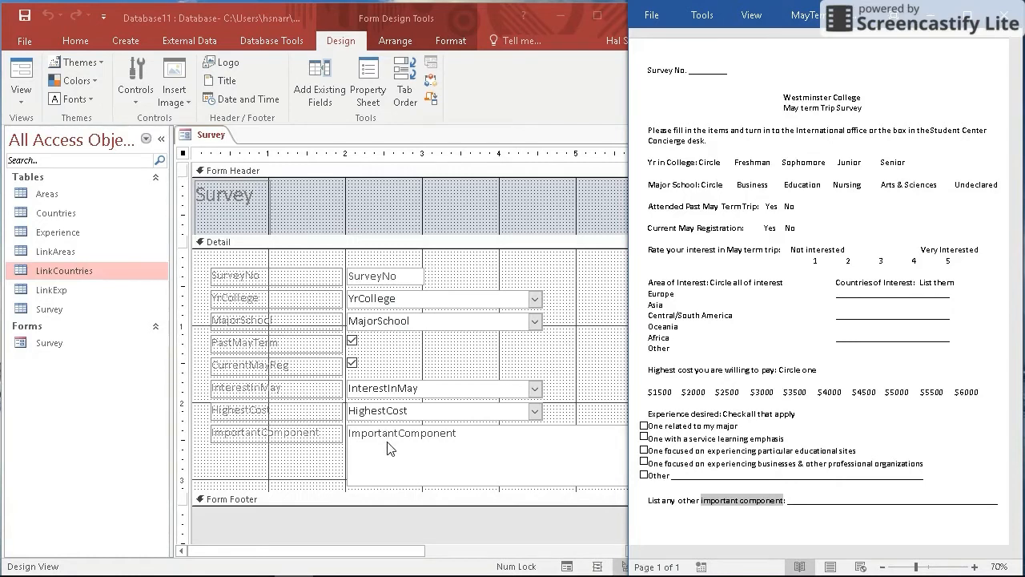
Show the Survey form in Layout View and change the YrCollege label to "Year in College"
click(237, 298)
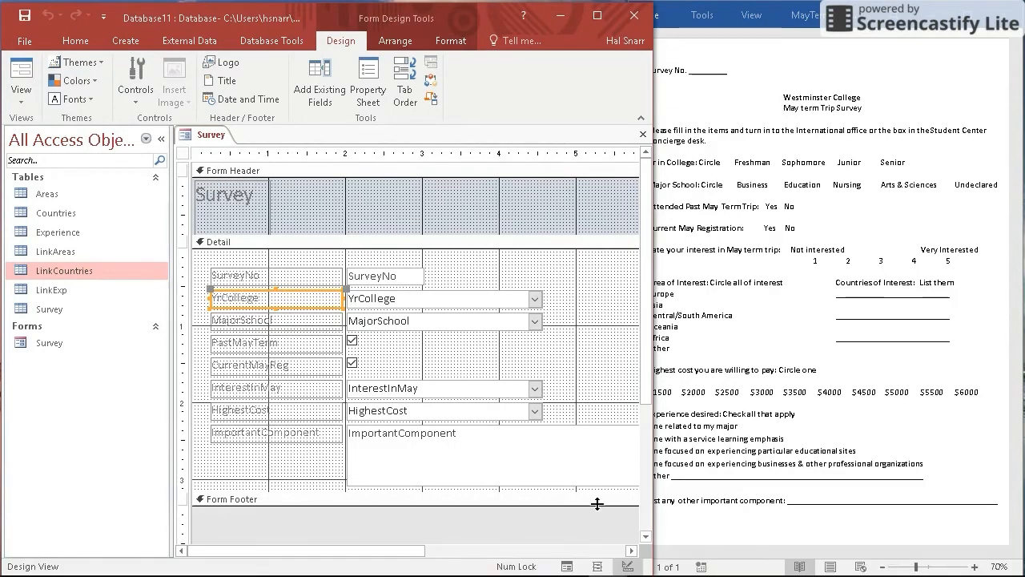
click(595, 566)
click(222, 250)
double_click(219, 251)
click(217, 252)
key(BackSpace)
text(ear in)
Add spaces to the MajorSchool and PastMayTerm labels so they read "Major School" and "Past May Term"
click(237, 274)
double_click(237, 273)
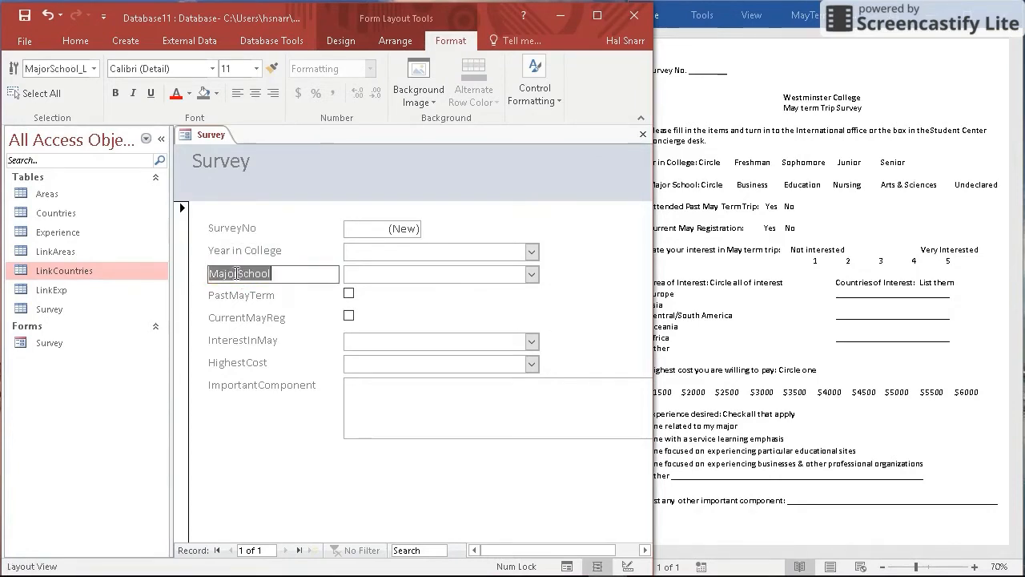
click(238, 273)
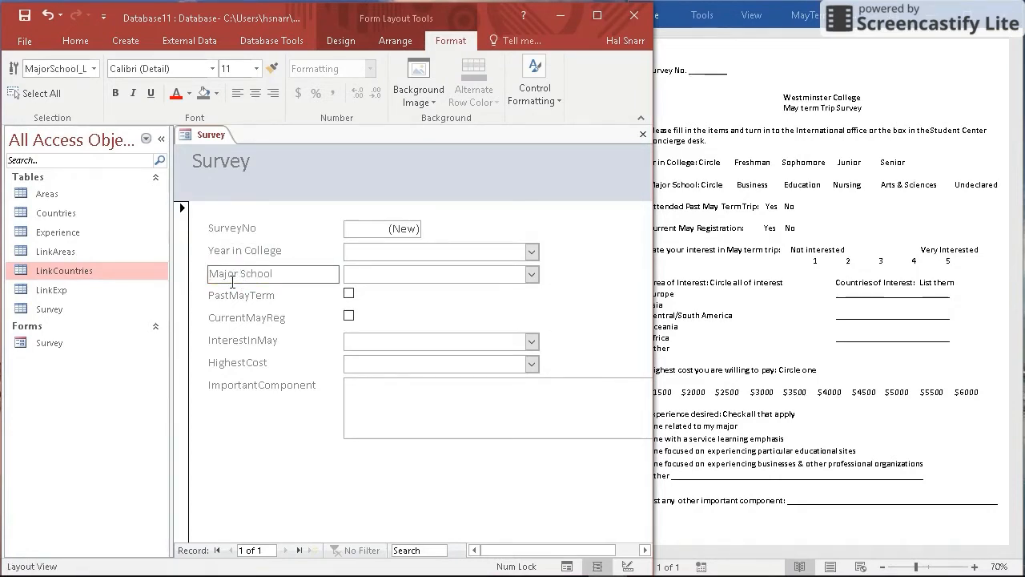
click(230, 297)
click(228, 295)
click(230, 295)
click(257, 296)
Change the CurrentMayReg label to "Current May Reg"
click(243, 321)
click(246, 320)
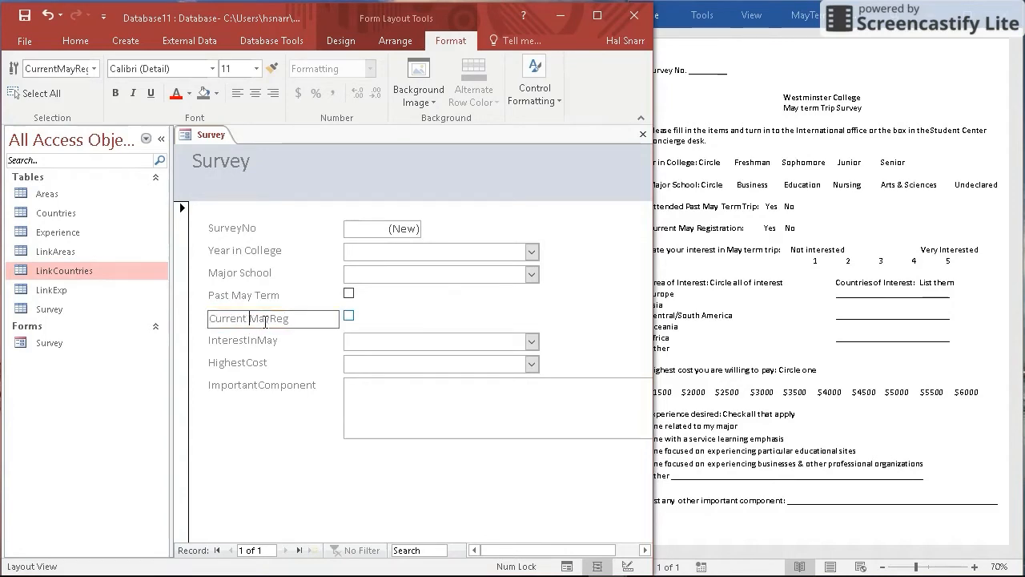
click(272, 319)
Open the text of the InterestInMay label for editing
click(248, 341)
click(248, 341)
double_click(249, 342)
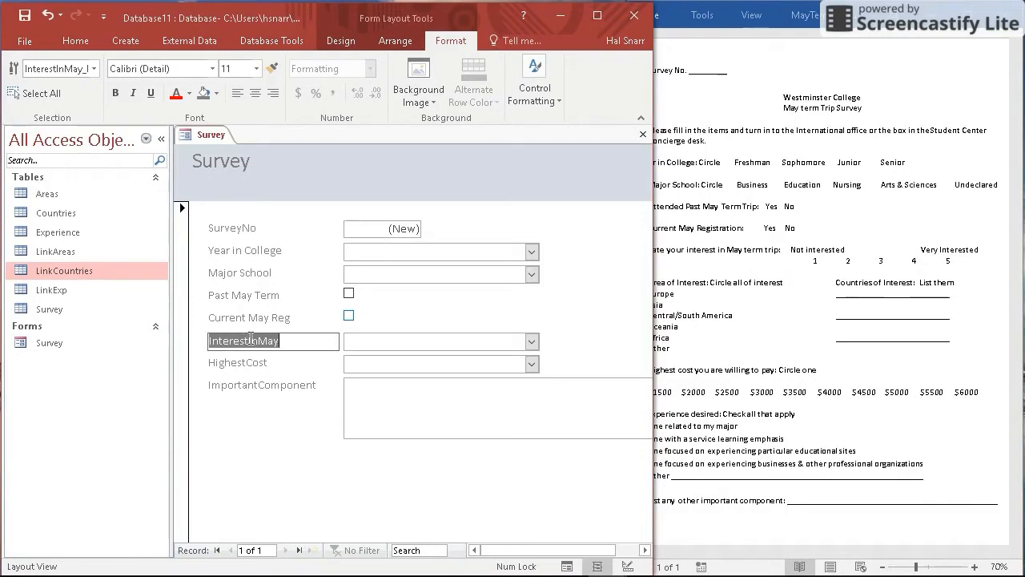
Reword the last three field labels on the Survey form as "Interest in May", "Highest Cost" and "Important Component"
click(249, 340)
key(Right)
click(248, 362)
click(246, 364)
click(259, 385)
click(261, 385)
Move the Important Component text box and its label well below the Highest Cost field, maximizing the window for room
click(392, 412)
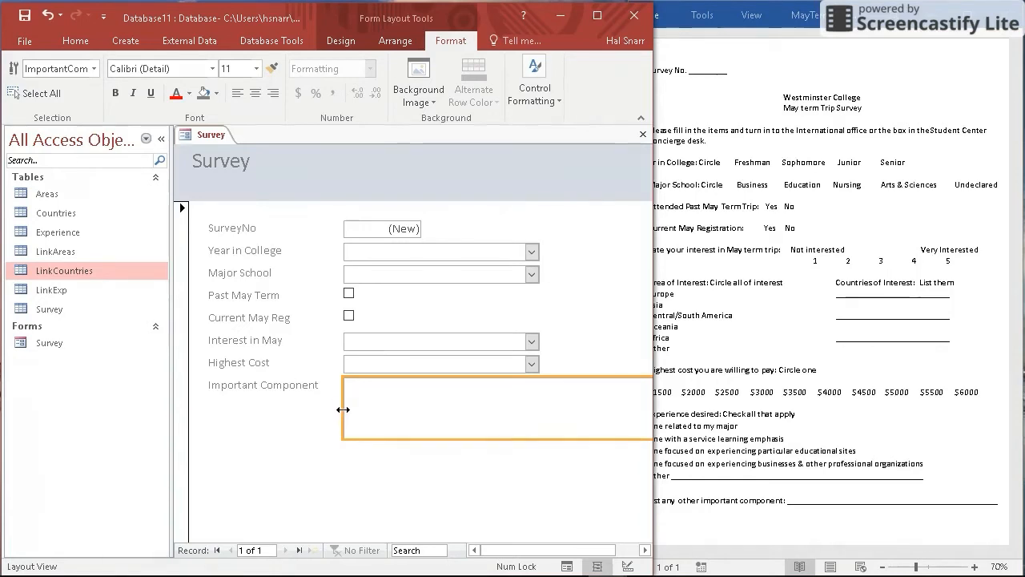
drag(358, 520, 350, 508)
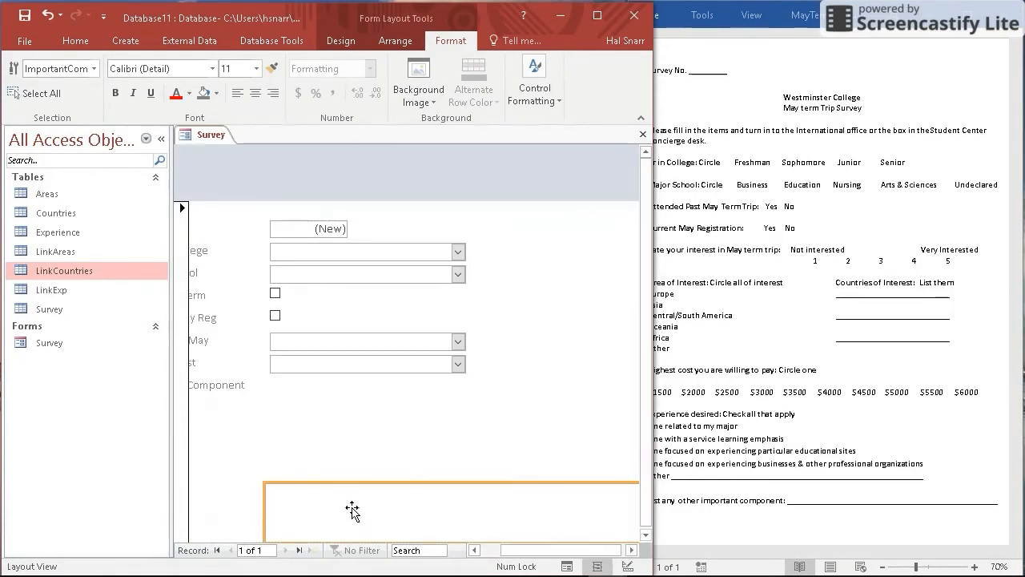
click(596, 16)
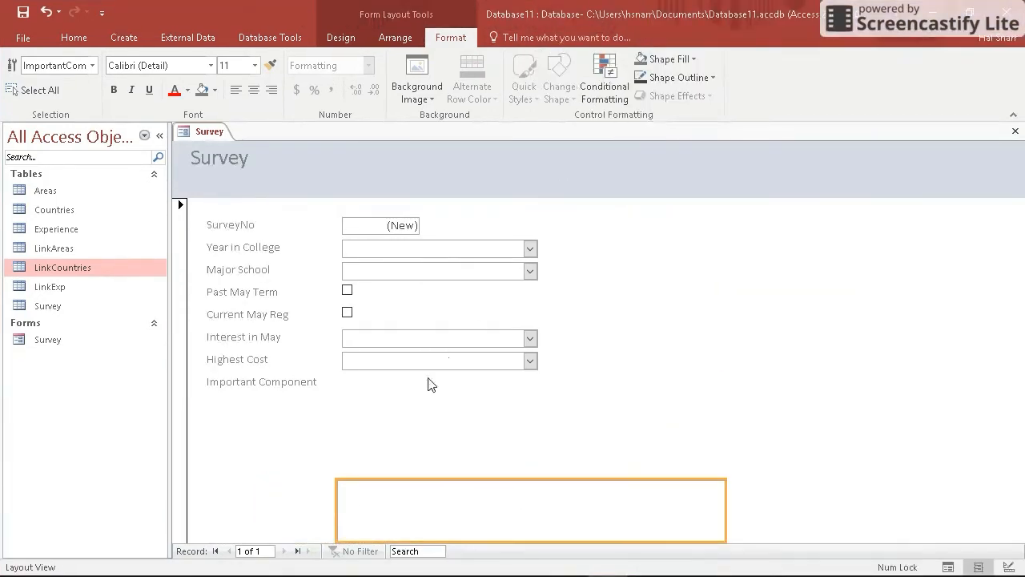
click(247, 381)
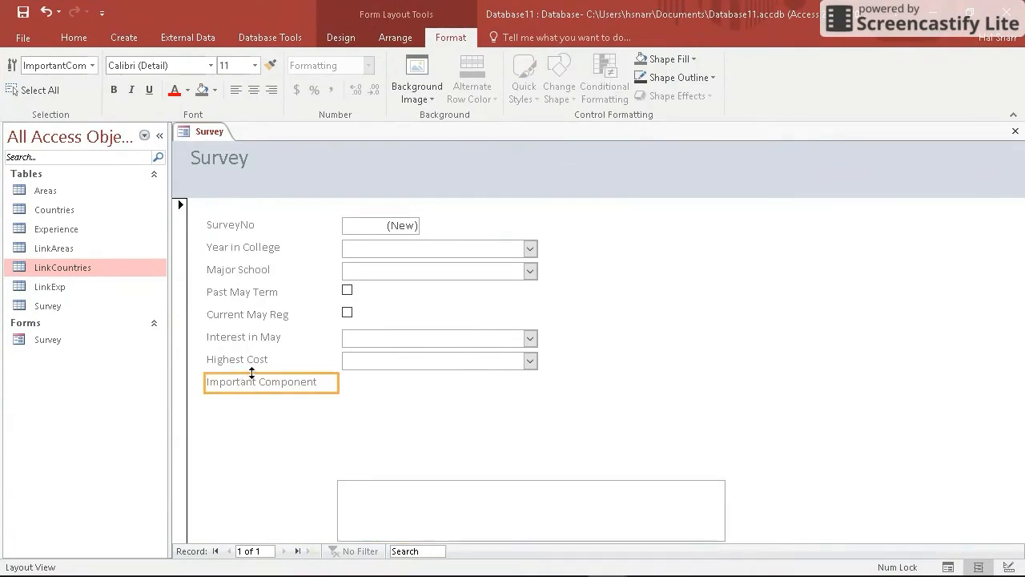
drag(259, 389, 253, 488)
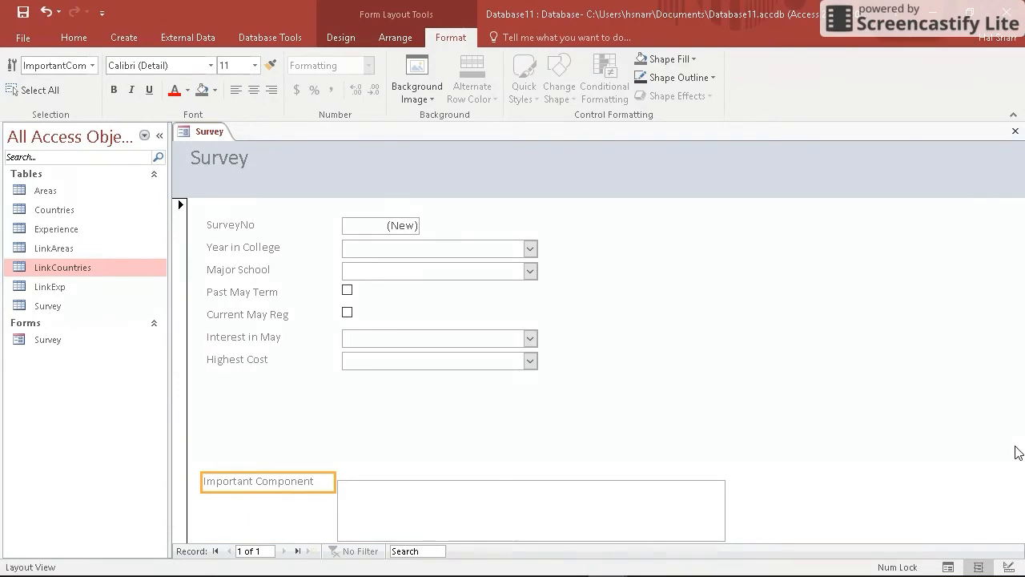
Switch the form to Design View and extend the Detail section's lower edge to about 7.3 inches
mouse_move(1016, 559)
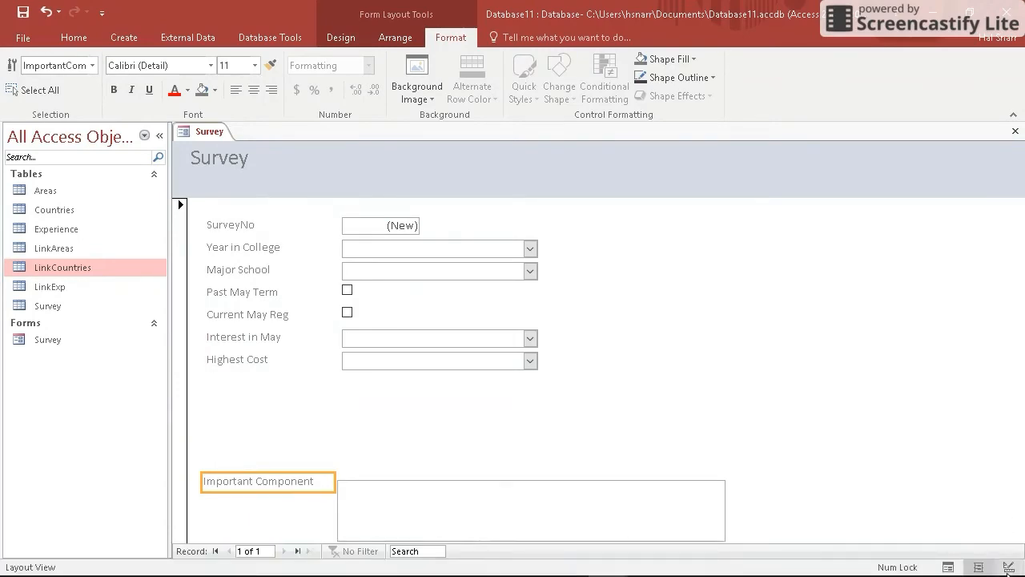
click(1009, 566)
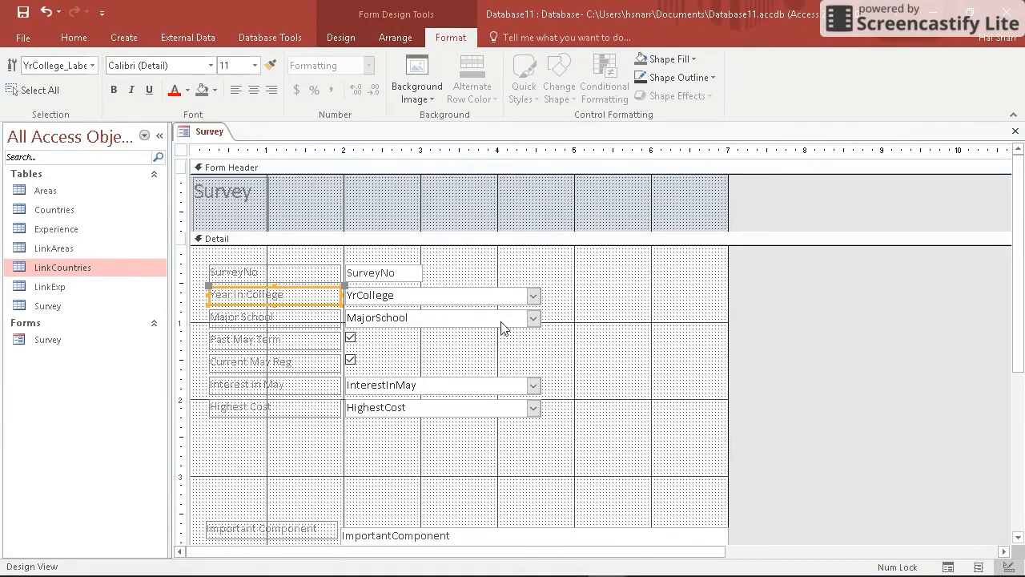
scroll(404, 441, down, 3)
drag(359, 359, 345, 498)
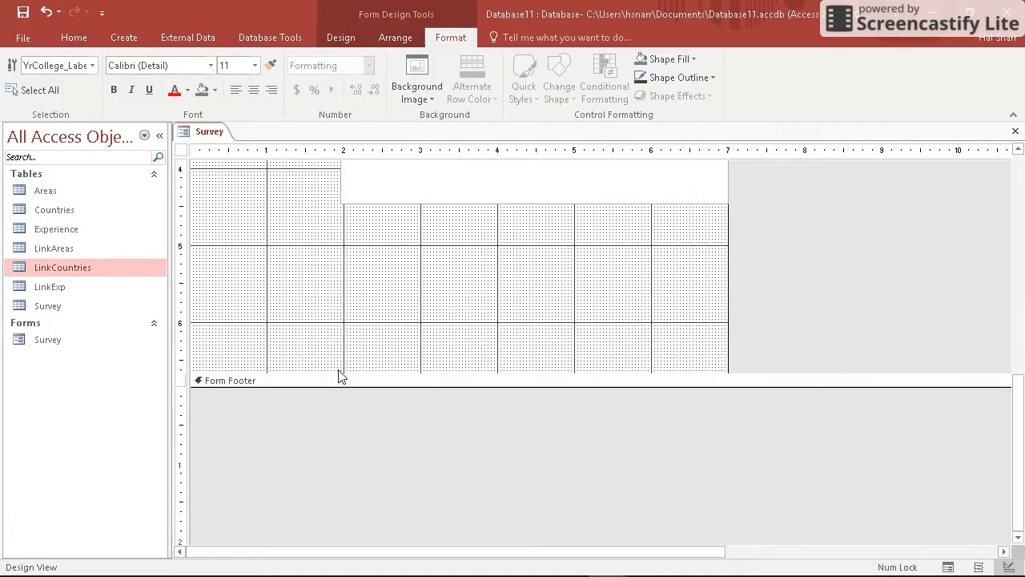
drag(338, 375, 345, 425)
scroll(353, 373, up, 3)
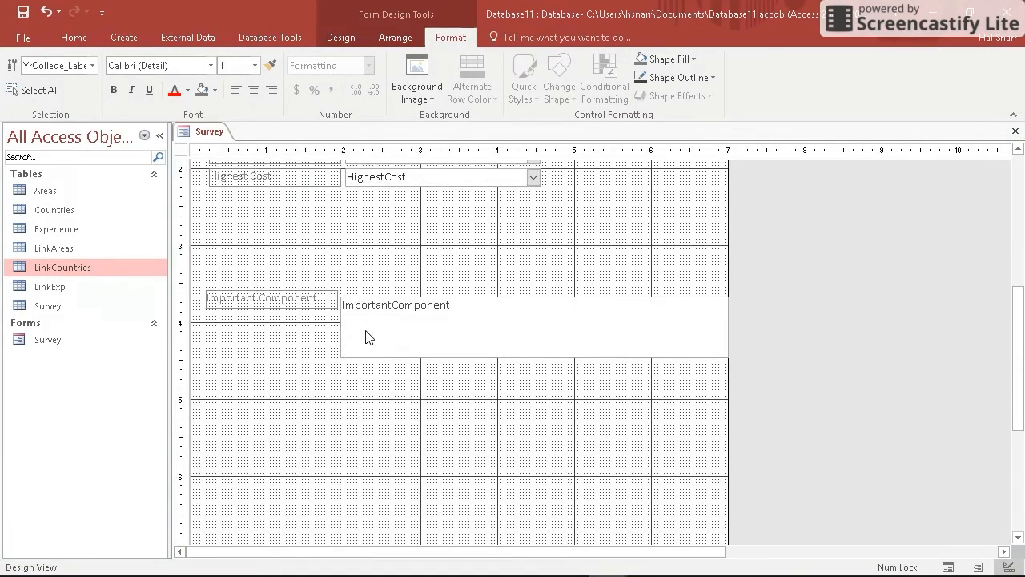
Move the ImportantComponent text box to about the 6-inch mark, aligned with the label column, with its label directly above it
click(362, 312)
drag(371, 299, 365, 467)
click(295, 463)
drag(198, 456, 333, 442)
click(382, 491)
drag(493, 465, 370, 480)
scroll(423, 391, up, 3)
scroll(425, 389, down, 4)
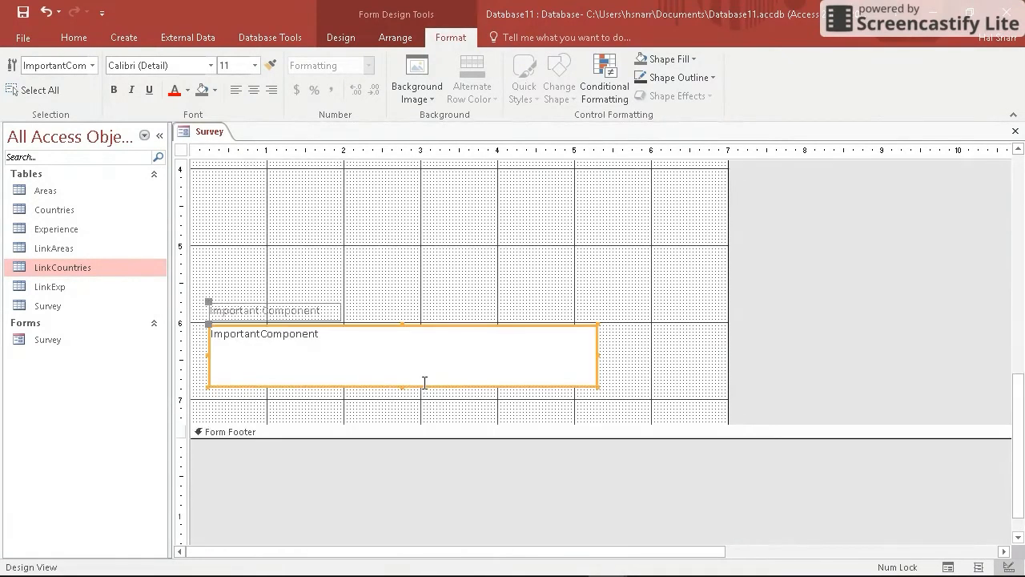
Check the field order in the Word survey, then move the Highest Cost label and combo box down to about the 4-inch mark
scroll(430, 381, up, 4)
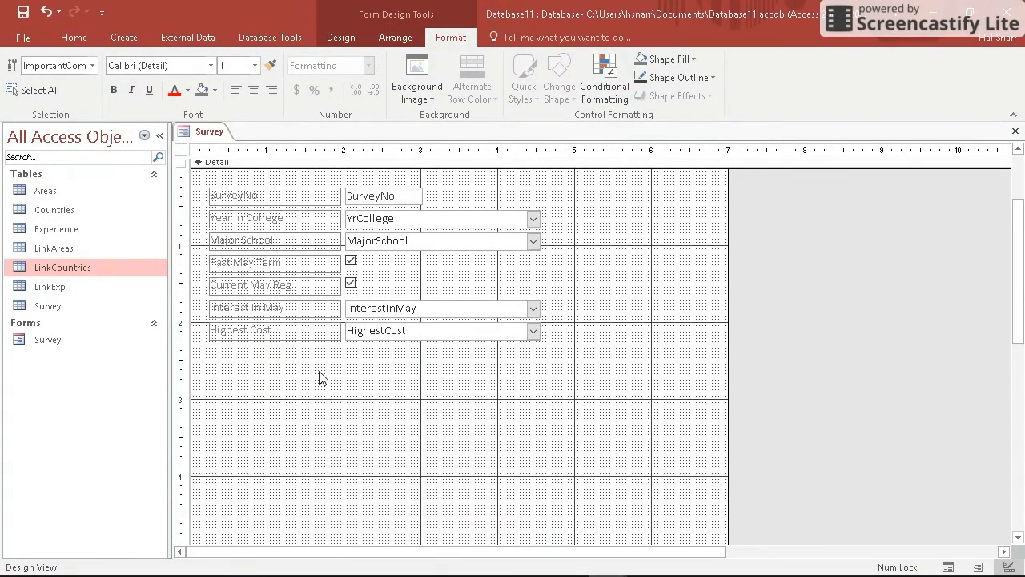
scroll(318, 376, down, 1)
mouse_move(686, 565)
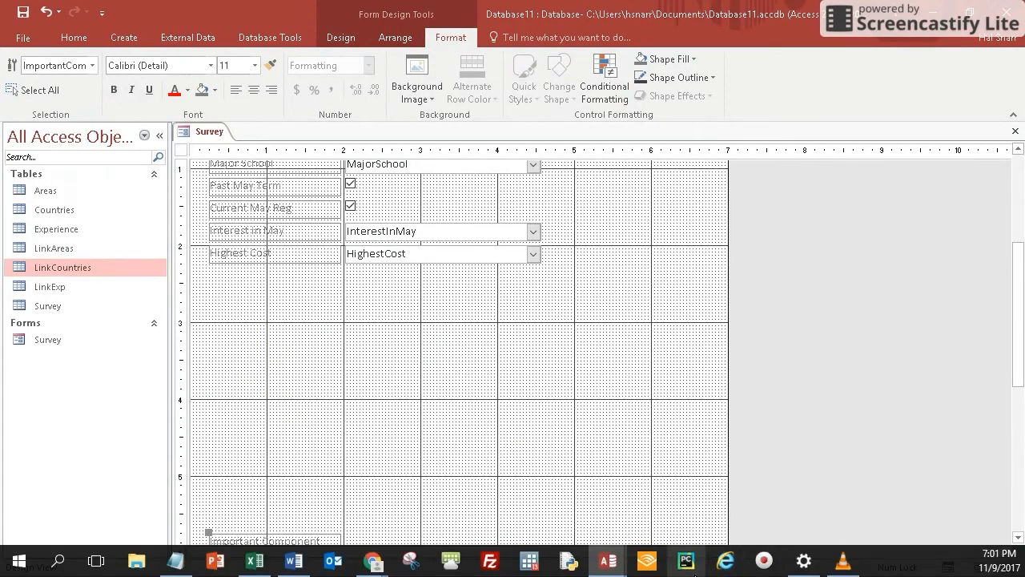
click(294, 560)
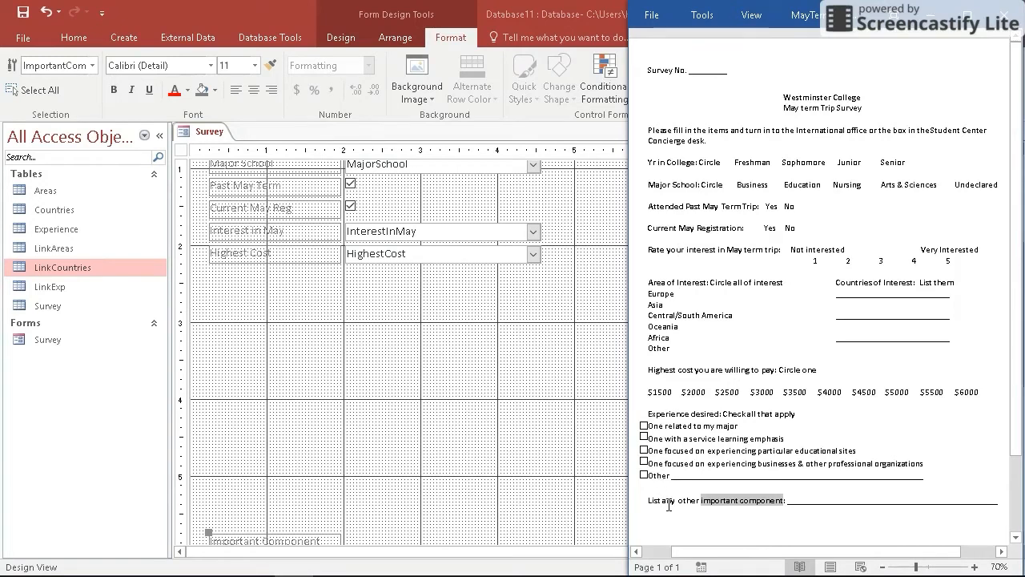
click(259, 264)
drag(320, 265, 320, 416)
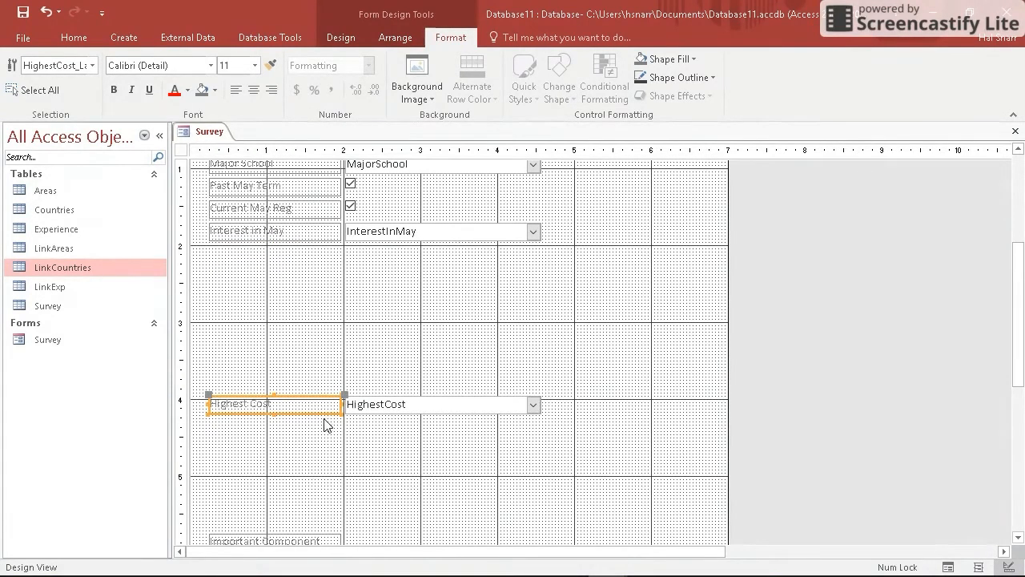
Place a subform control in the empty space directly beneath the Interest in May field, using the SubForm Wizard
click(433, 309)
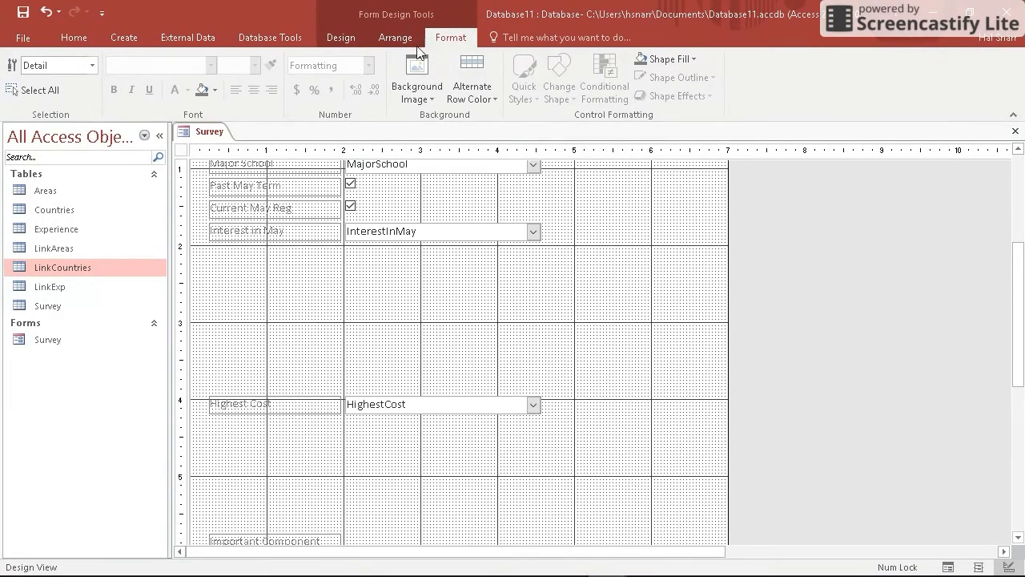
click(355, 35)
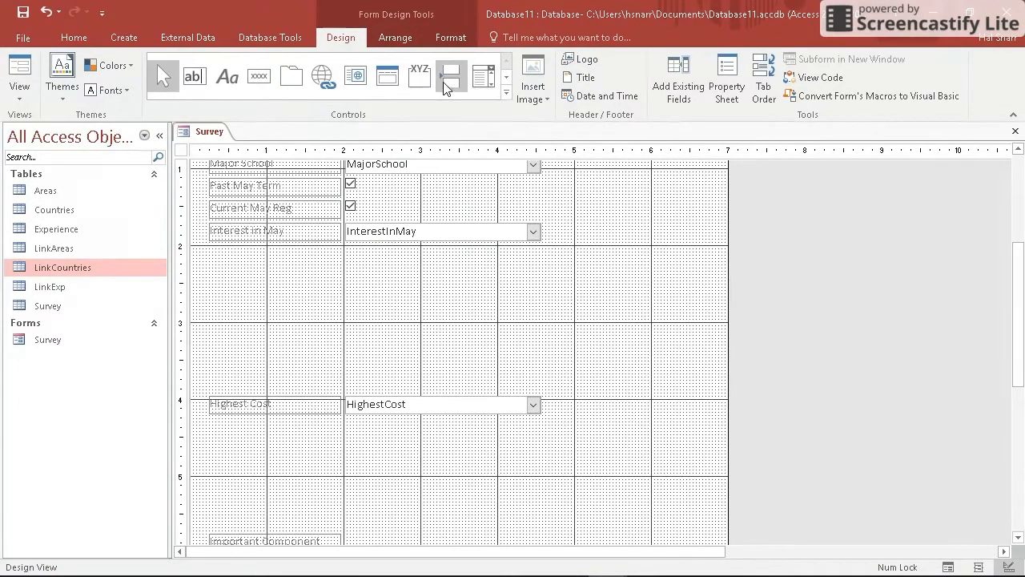
click(506, 92)
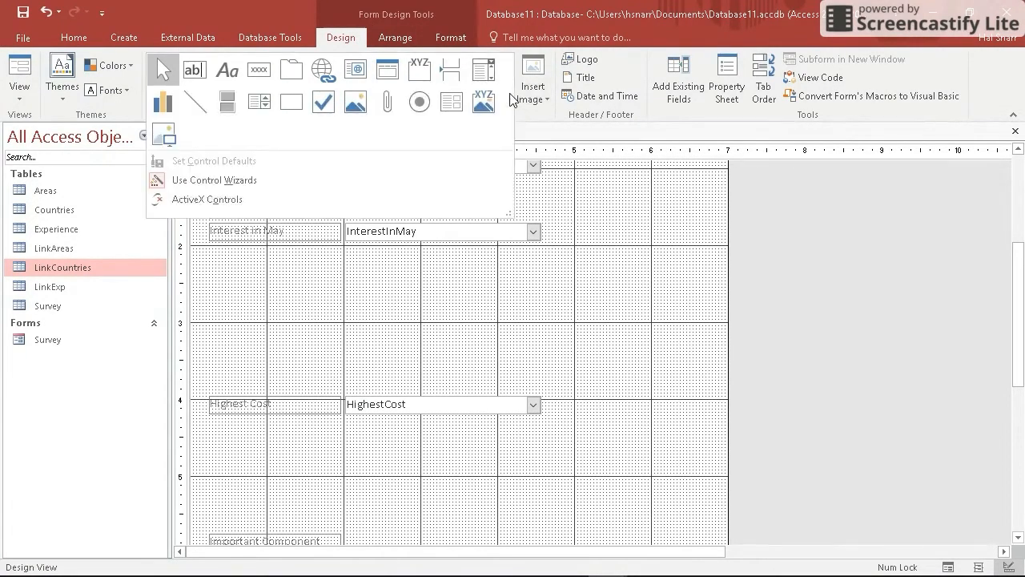
click(448, 107)
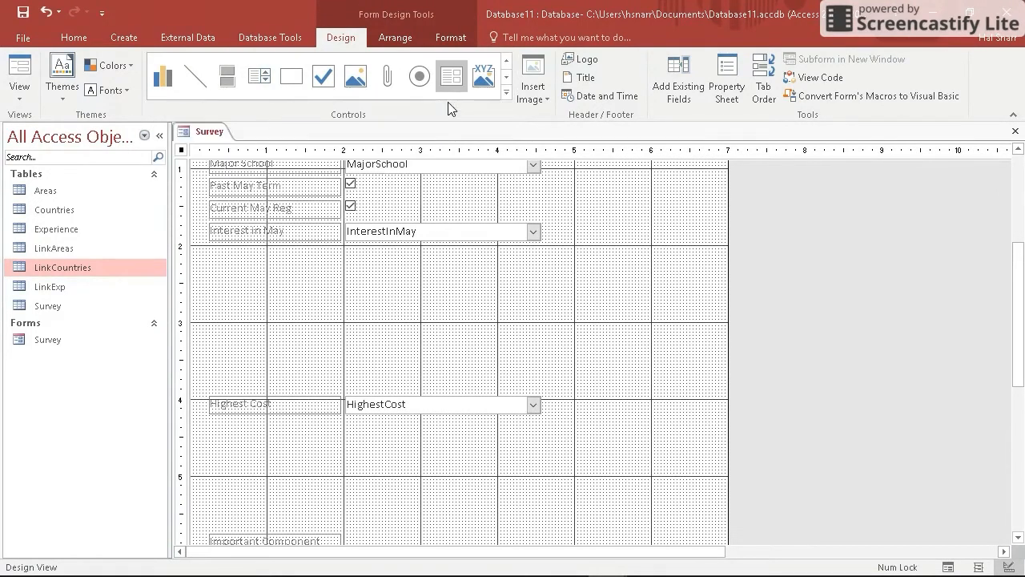
click(211, 262)
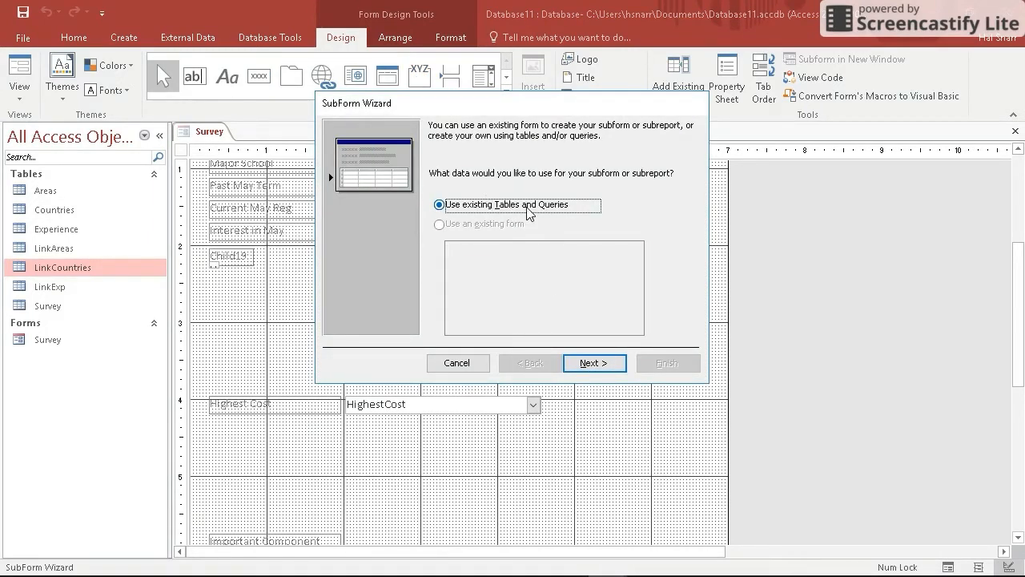
Base the subform on existing tables and include both LinkAreas fields, SurveyNo and AreaID
click(619, 369)
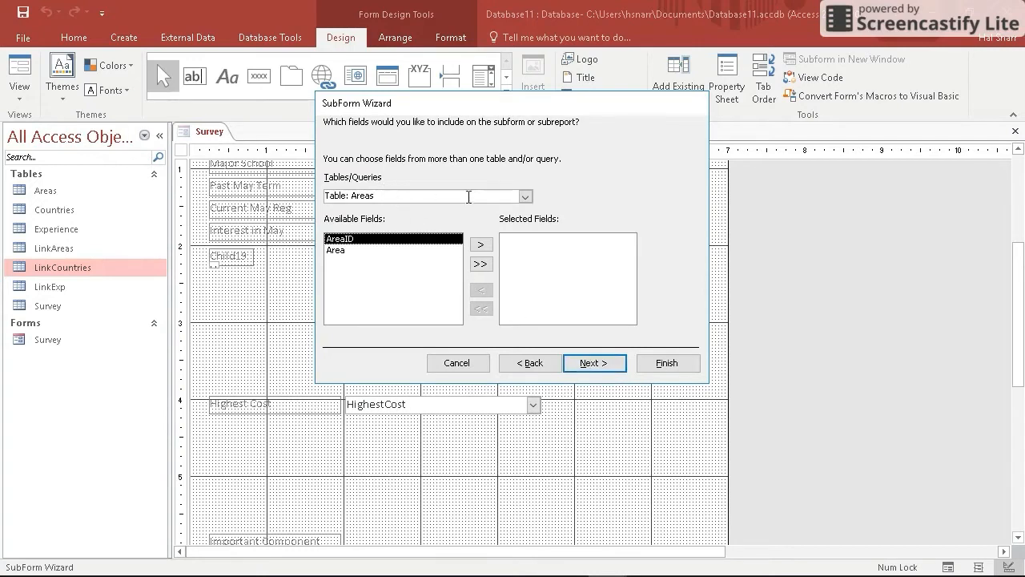
click(525, 196)
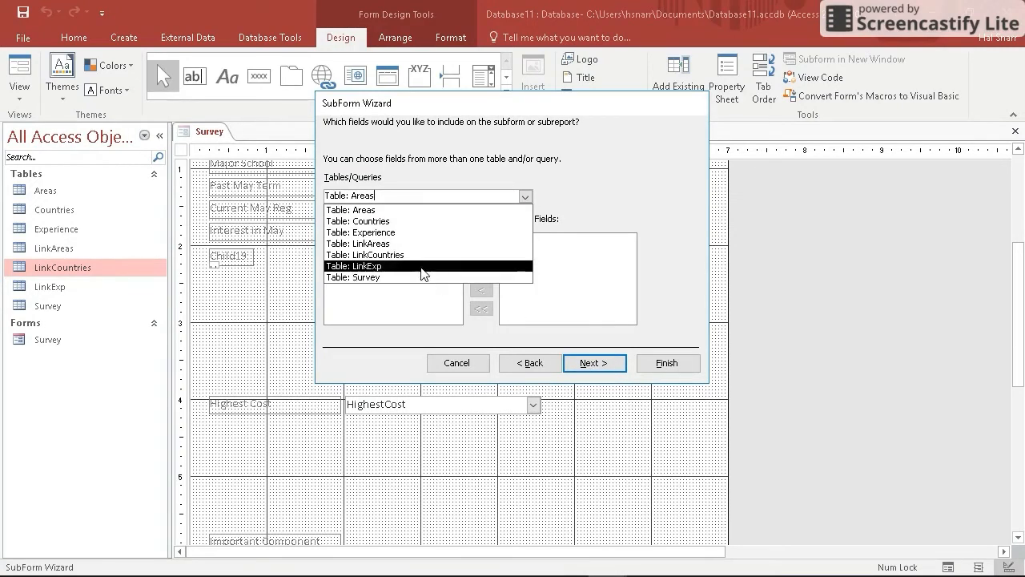
click(389, 244)
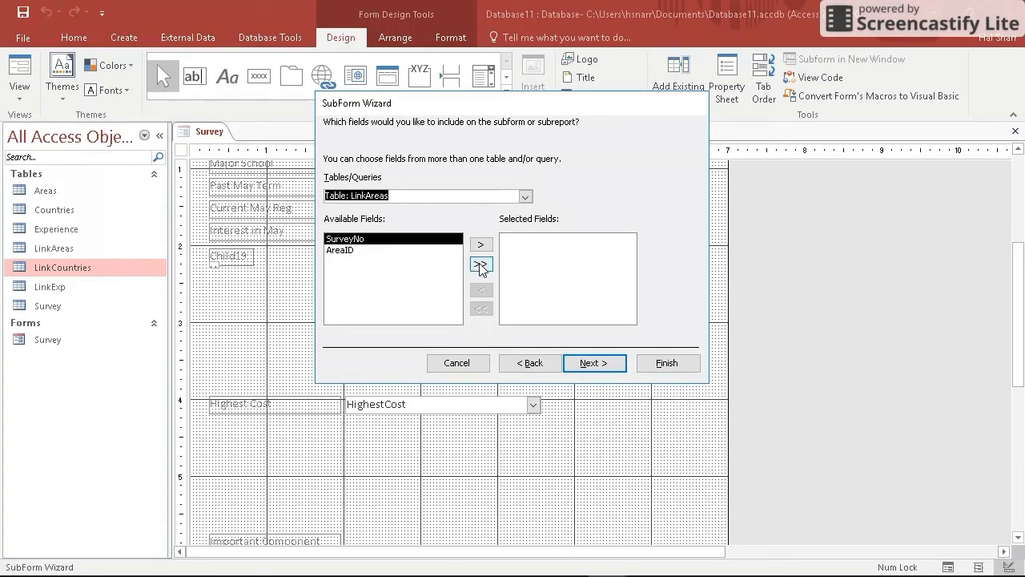
click(480, 265)
click(594, 365)
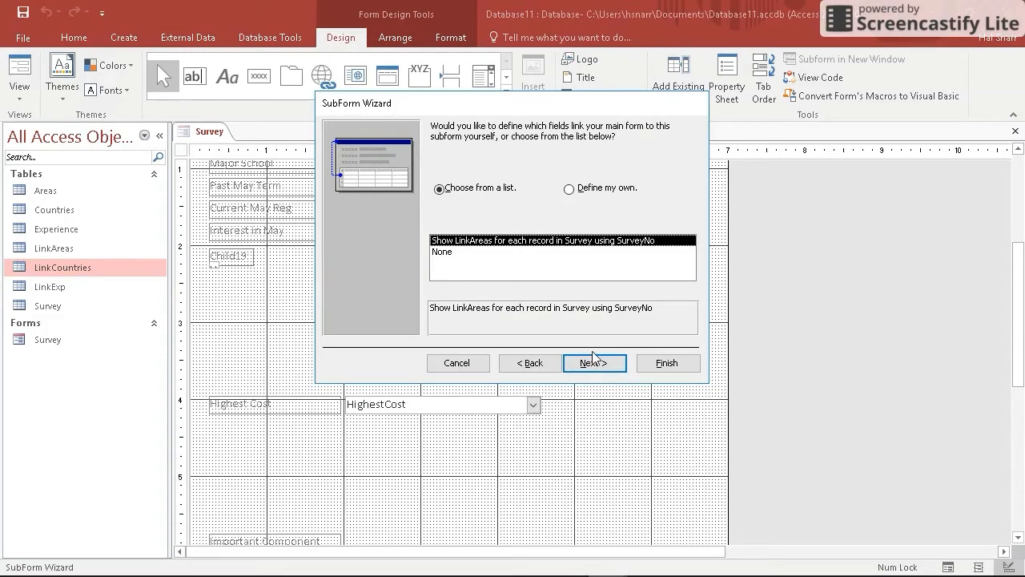
Accept the link on SurveyNo, name the subform "Areas of Interest" and finish the wizard
click(601, 367)
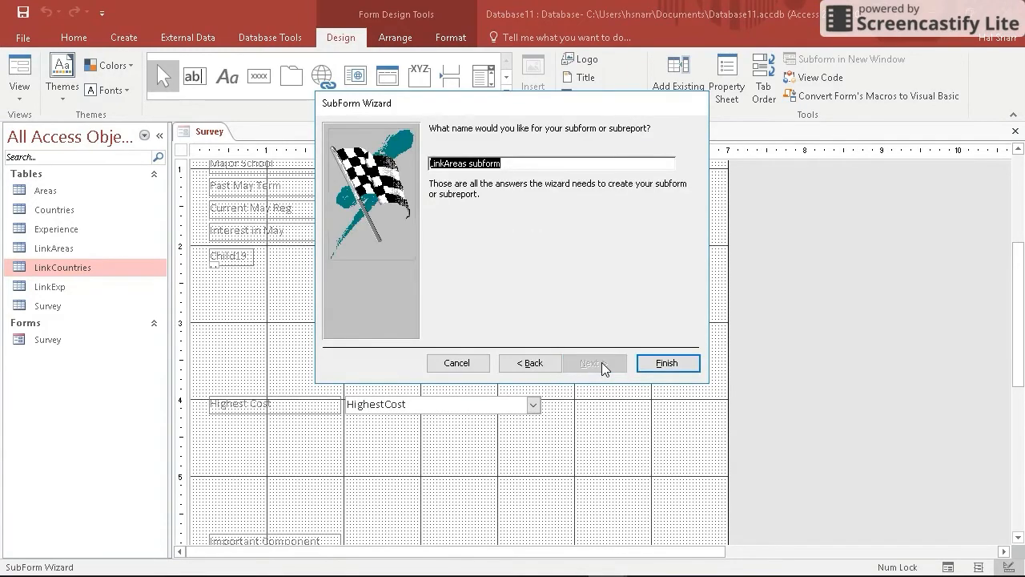
click(516, 163)
drag(517, 163, 397, 155)
text(Areas)
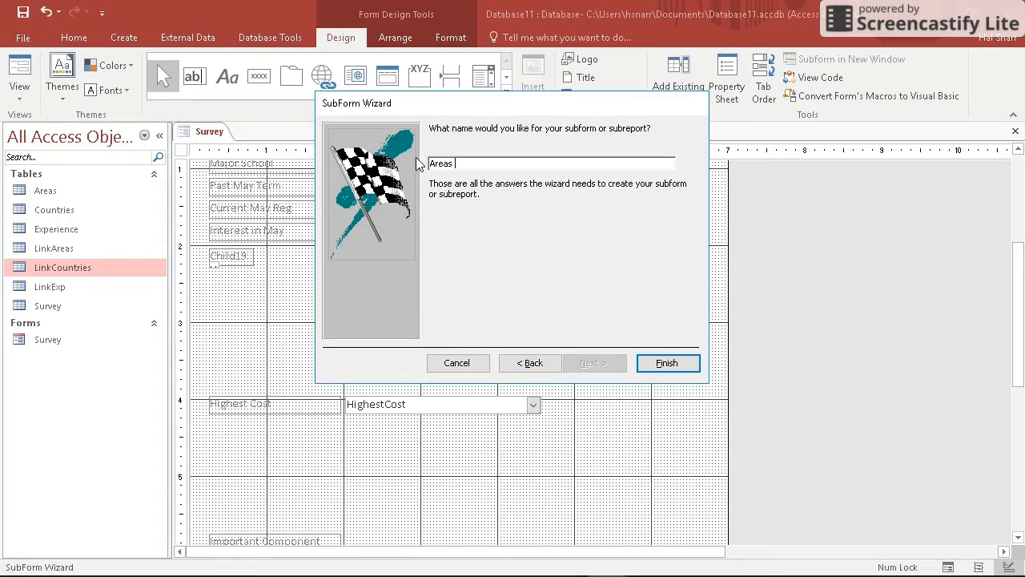
text( of Interest)
click(673, 366)
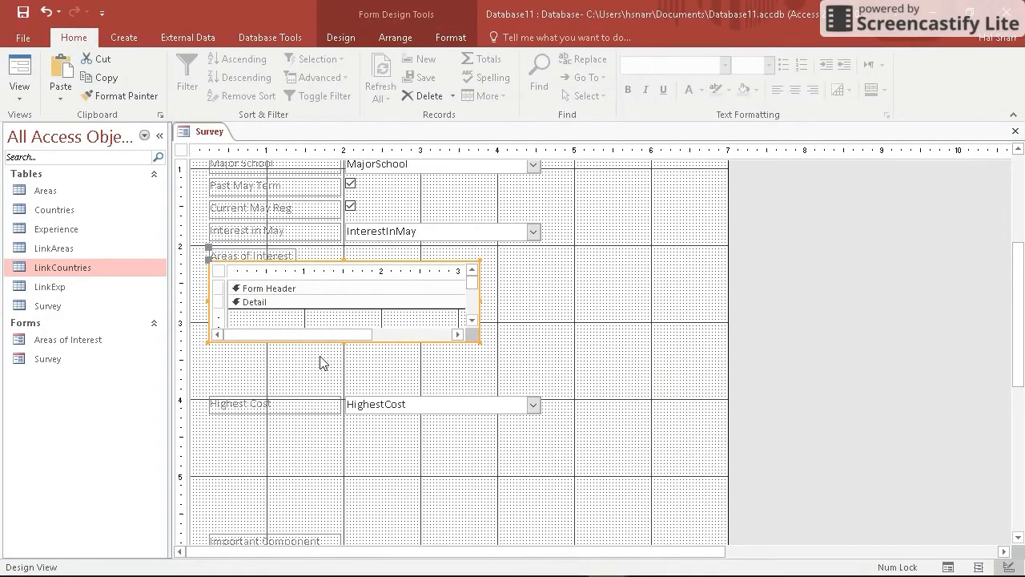
Shift the Areas of Interest subform slightly down and resize it to about 2.9 inches wide and 1.5 inches tall
drag(294, 342, 294, 347)
drag(209, 263, 209, 264)
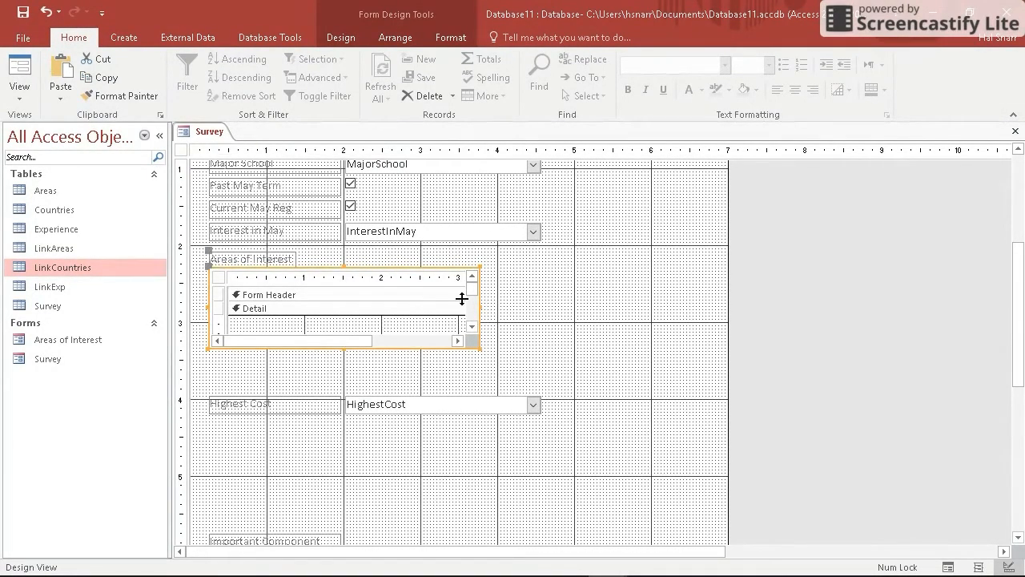
drag(479, 307, 431, 309)
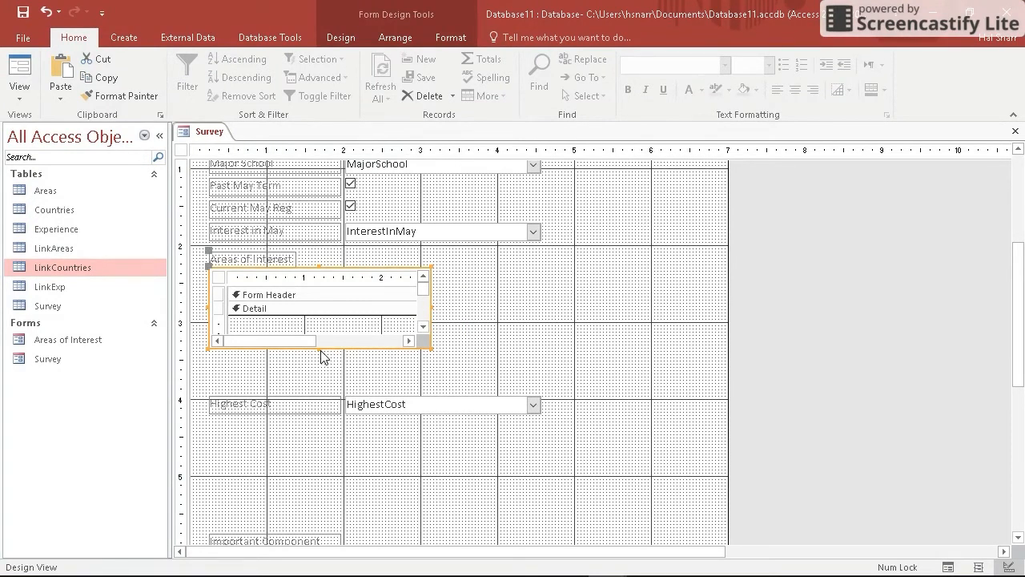
drag(319, 347, 320, 383)
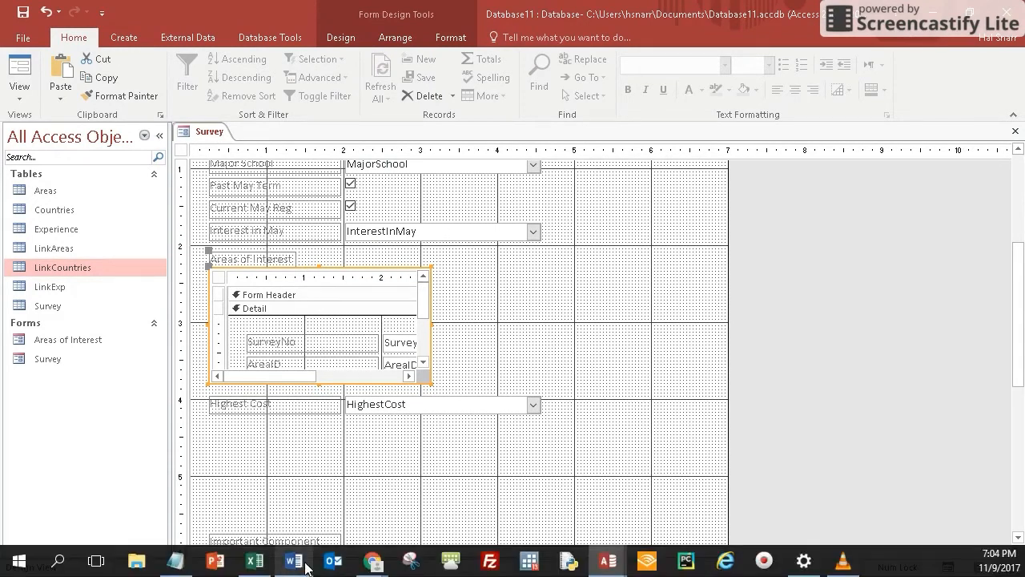
Copy the heading text "Countries of Interest" from the Word survey and return to the Access form
click(294, 562)
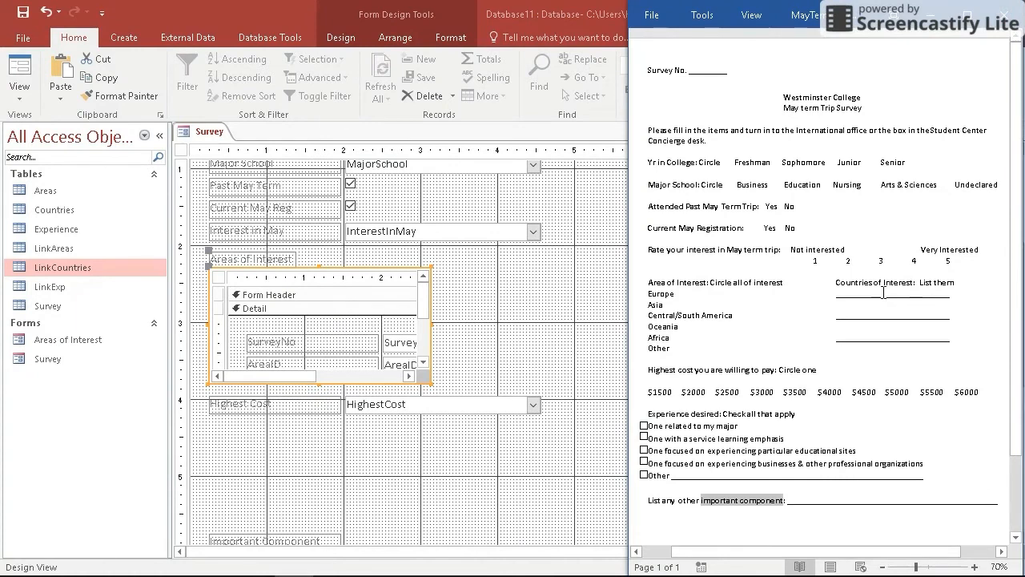
drag(837, 282, 896, 288)
key(ctrl+c)
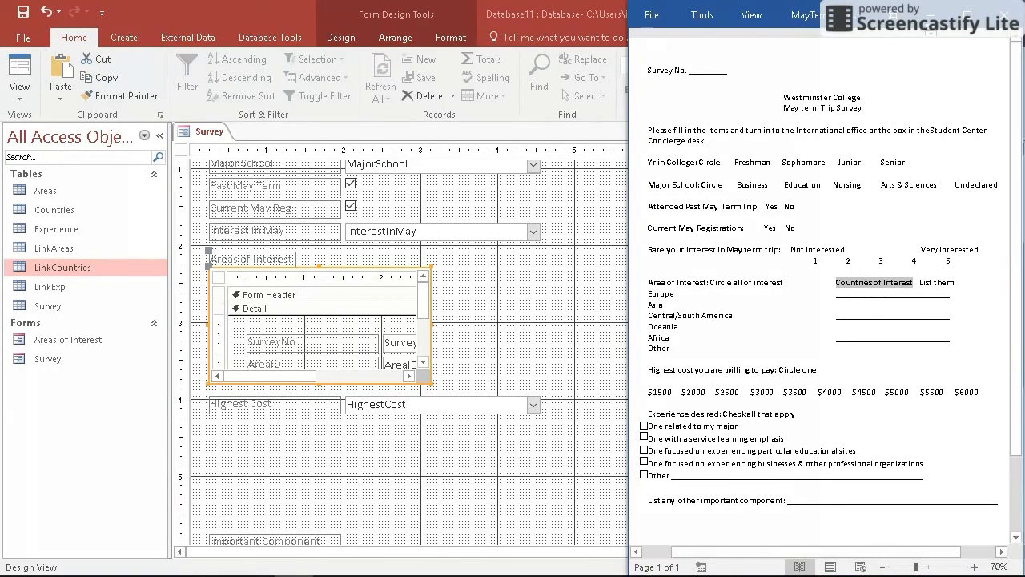
click(938, 10)
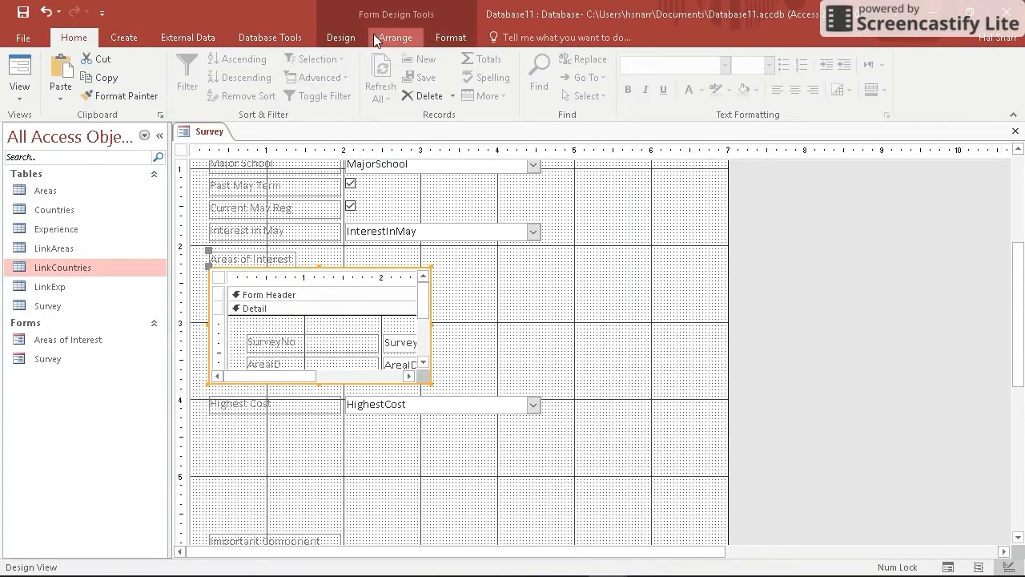
Draw a second subform control about 1 inch square to the right of the Areas of Interest subform
click(339, 38)
click(506, 92)
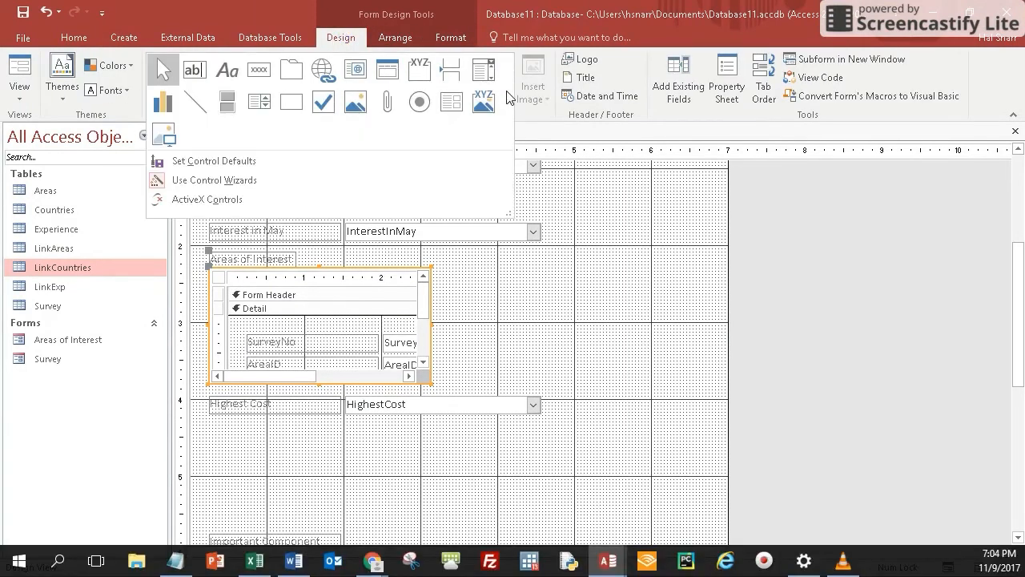
click(453, 102)
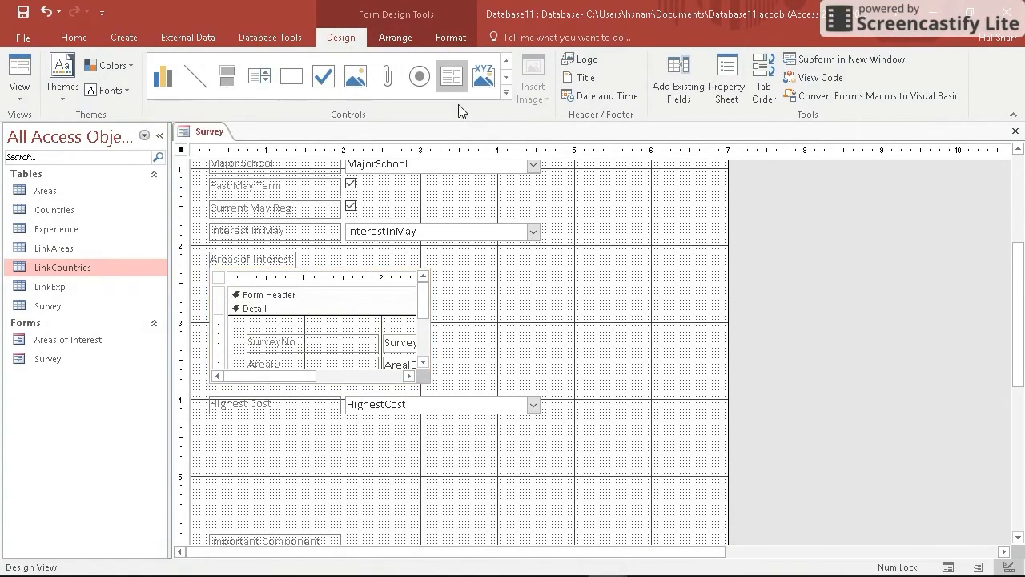
drag(451, 260, 533, 339)
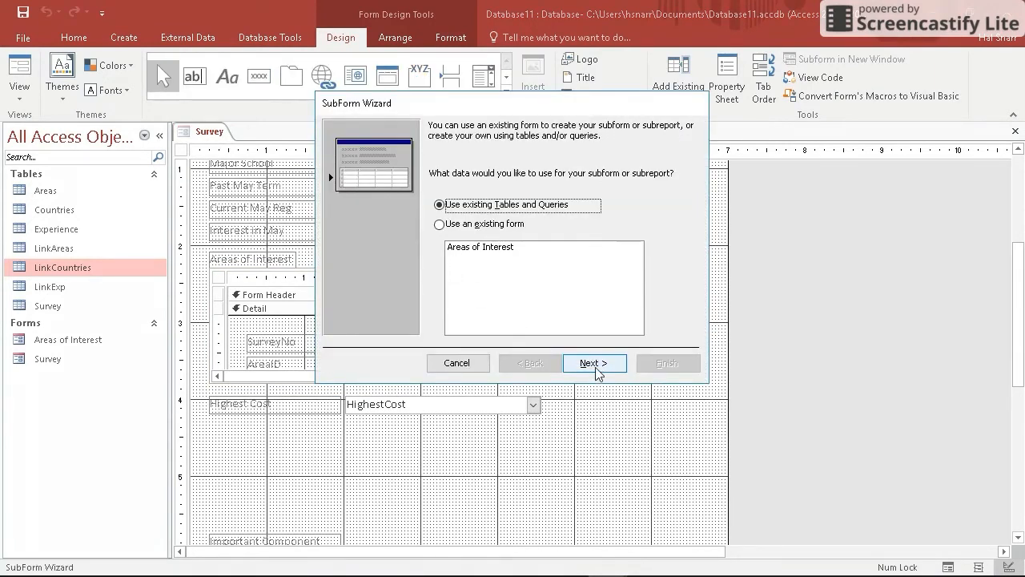
Base the new subform on the LinkCountries table and include both its fields, SurveyNo and CountryNo
click(593, 364)
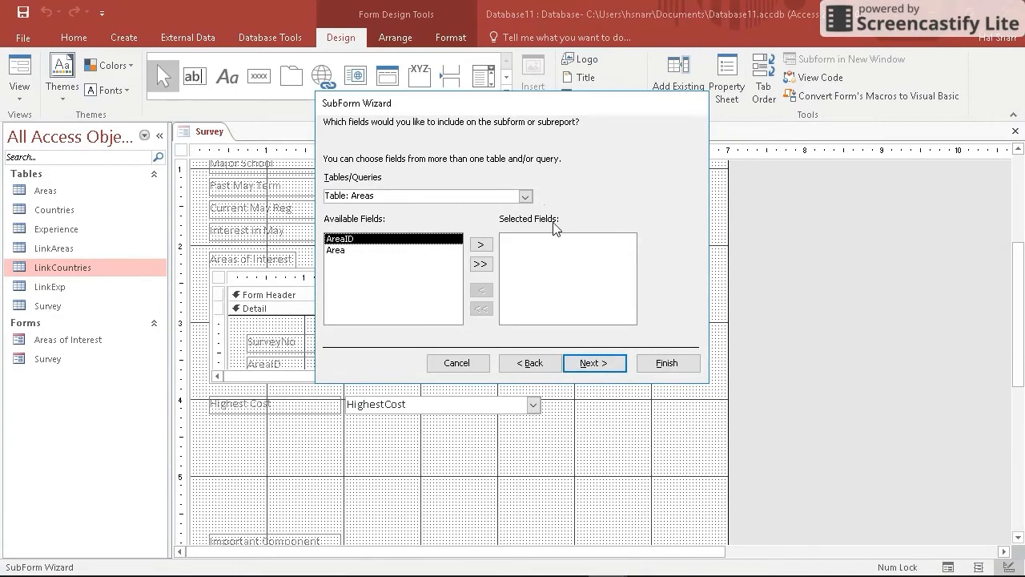
click(525, 197)
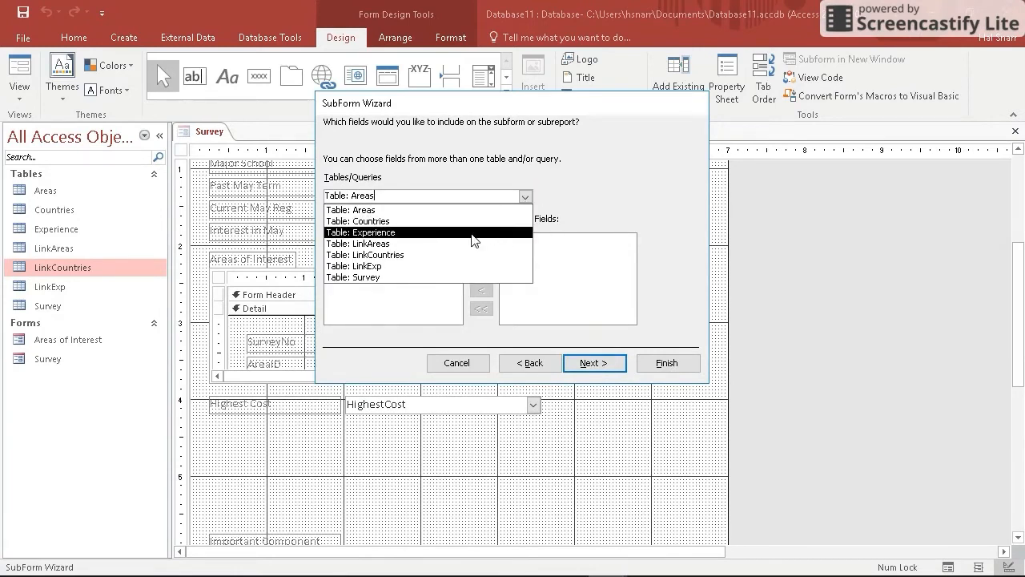
click(459, 258)
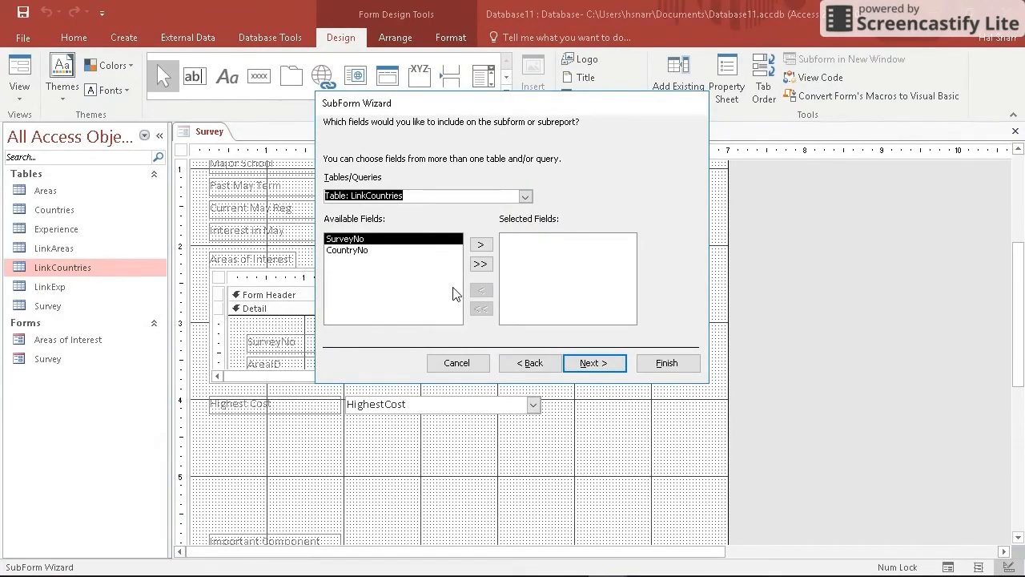
click(480, 265)
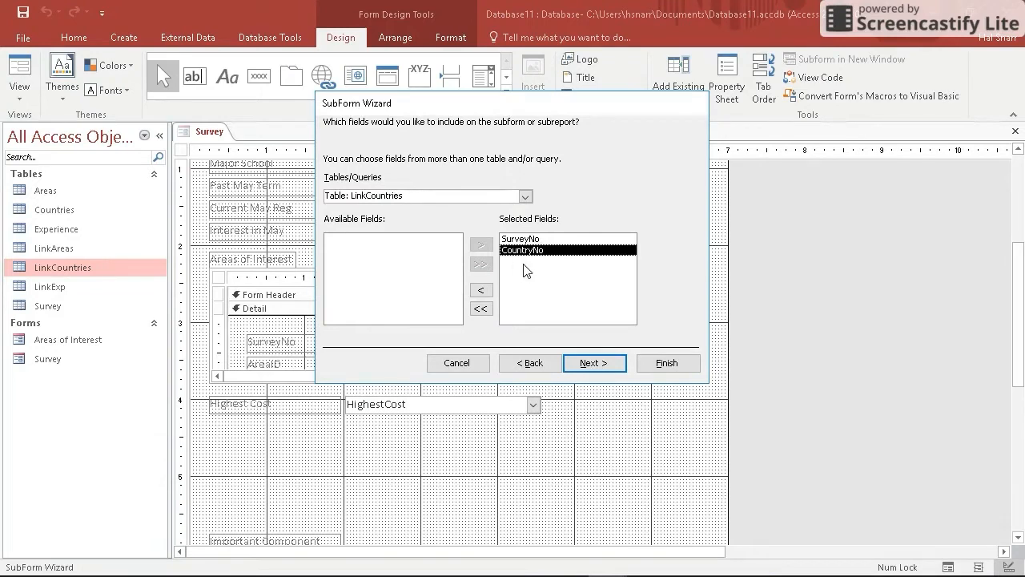
click(589, 363)
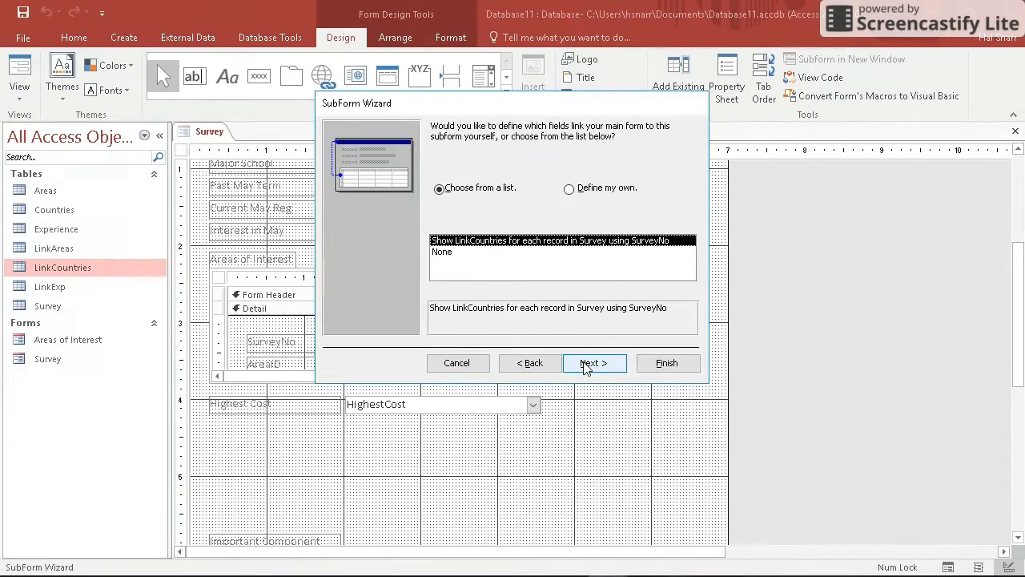
Accept the link on SurveyNo, name the subform "Countries of Interest" and finish the wizard
click(601, 365)
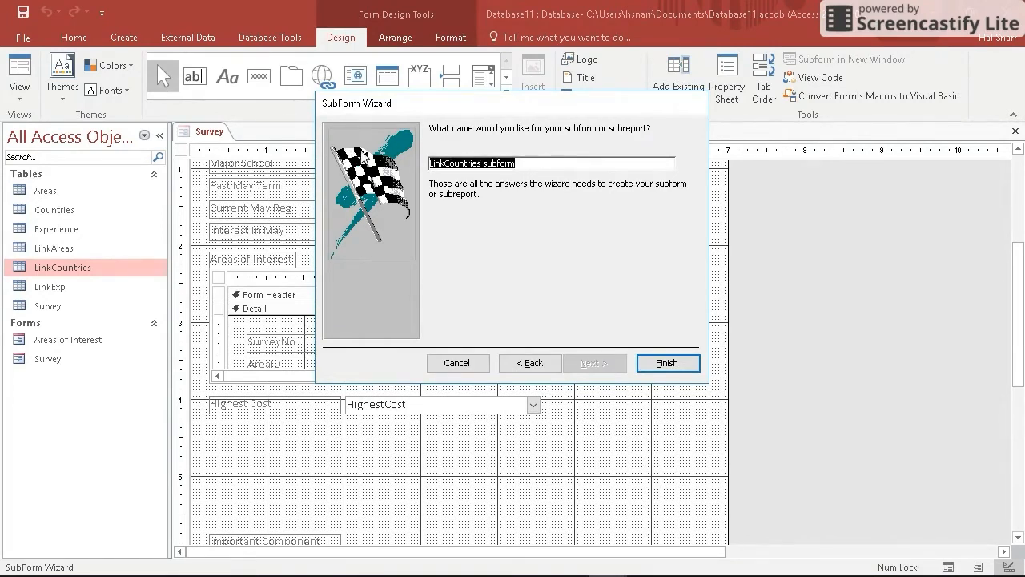
key(ctrl+v)
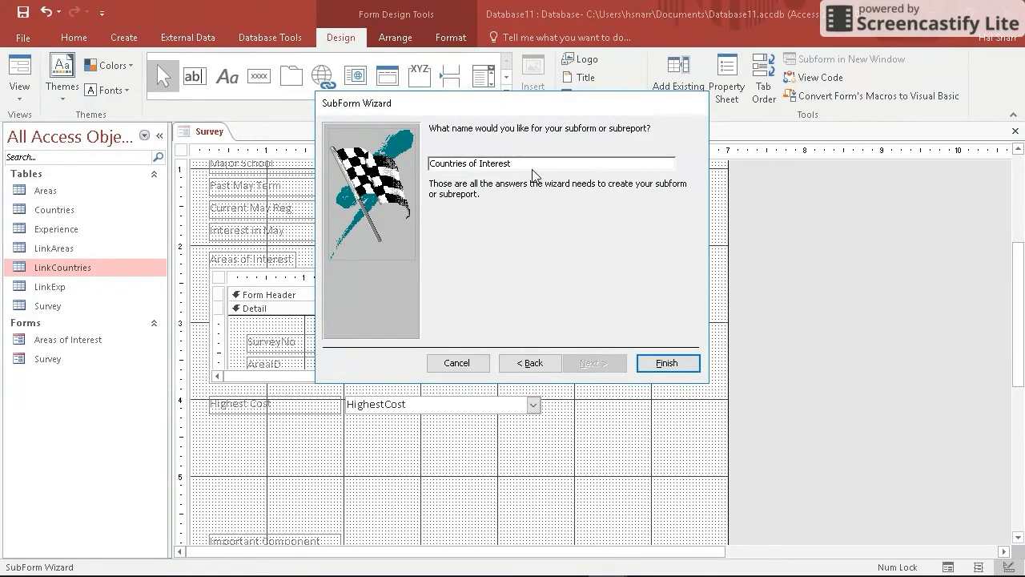
click(666, 364)
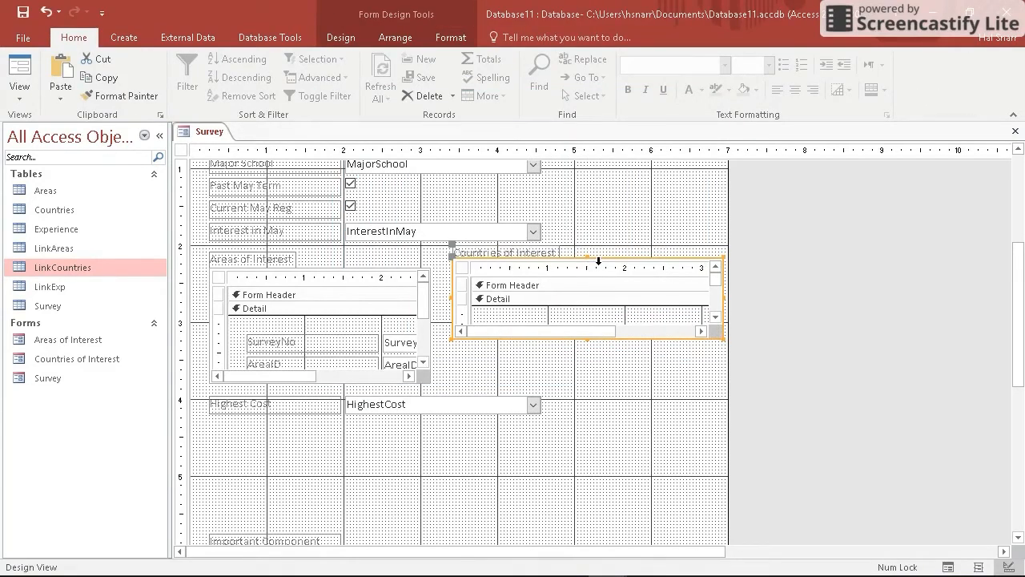
Reposition the Countries of Interest subform and its label so they line up with the Areas of Interest subform beside them
drag(450, 265, 452, 263)
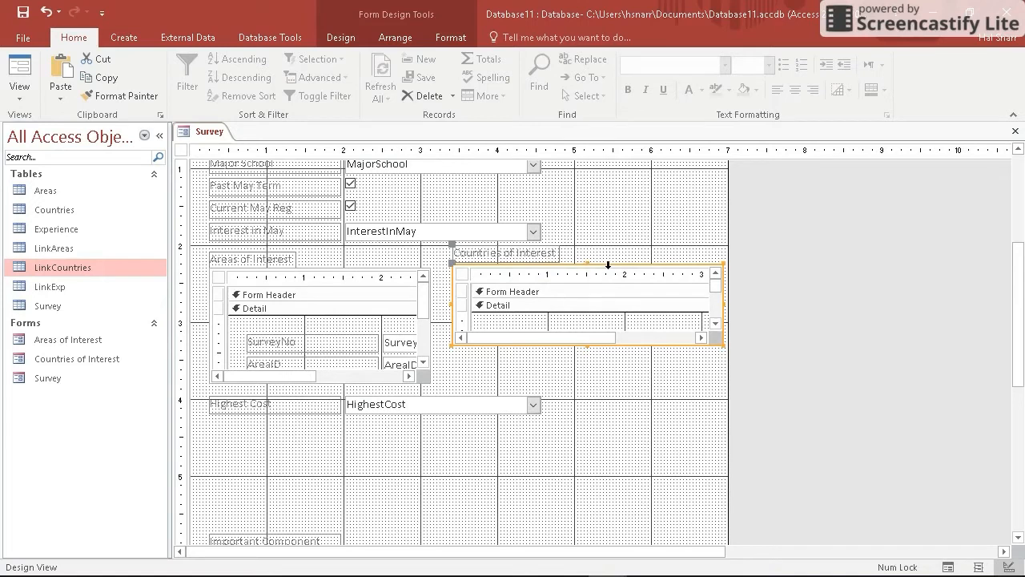
drag(609, 265, 581, 267)
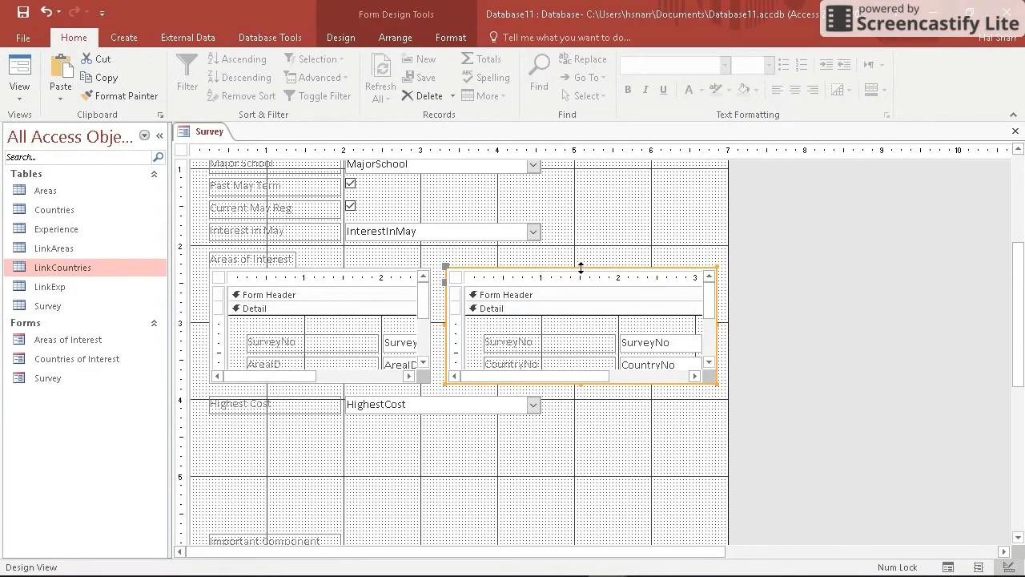
key(ctrl+z)
drag(593, 305, 590, 272)
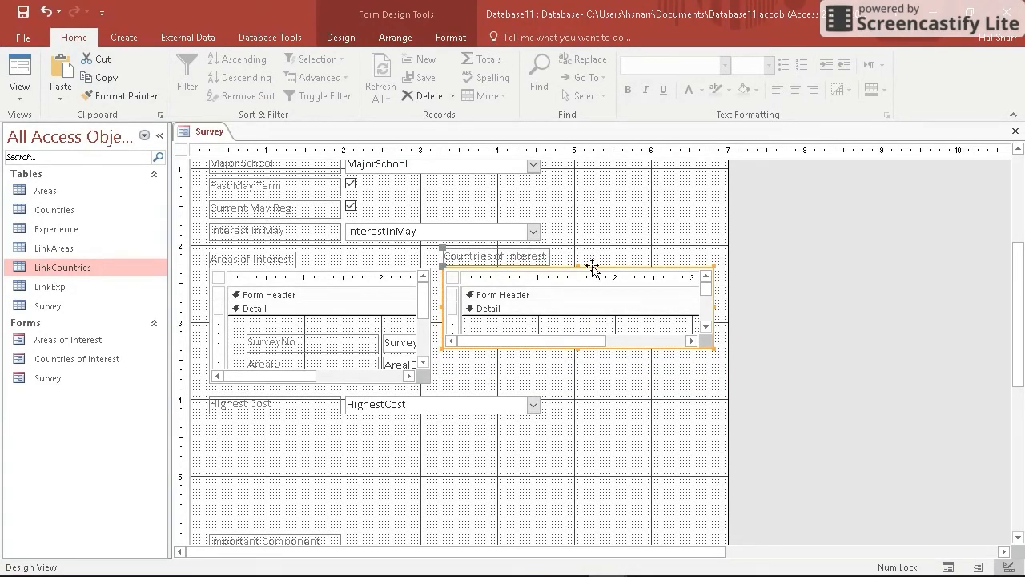
drag(592, 268, 592, 272)
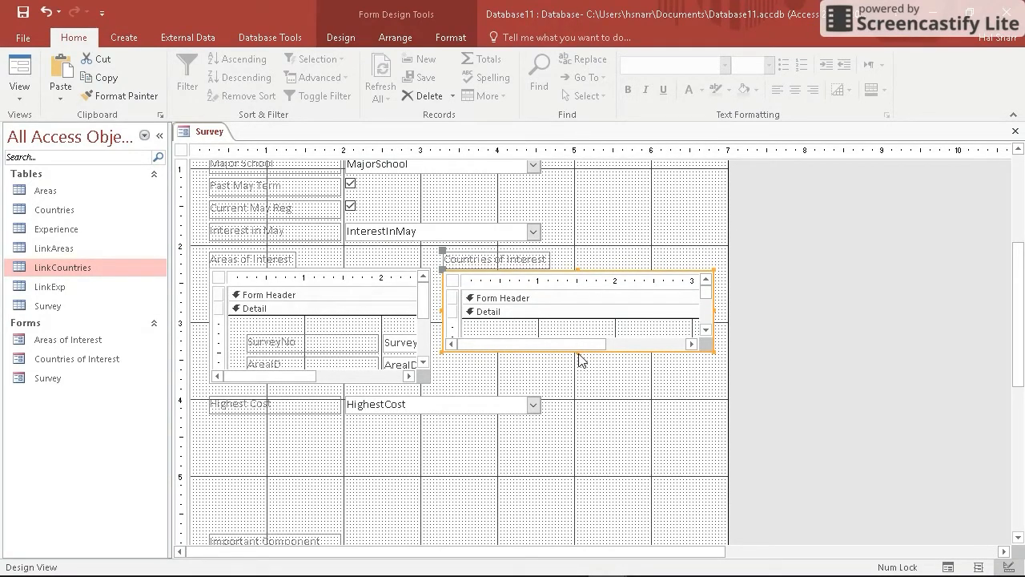
Resize the Countries of Interest subform to about 3.1 inches wide and 1.5 inches tall
drag(579, 351, 575, 382)
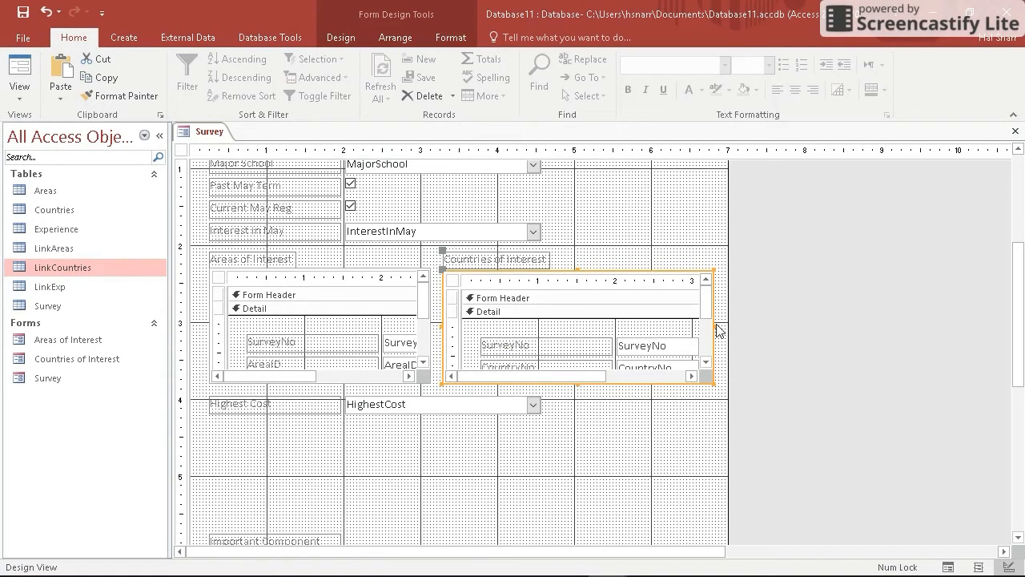
drag(712, 326, 683, 325)
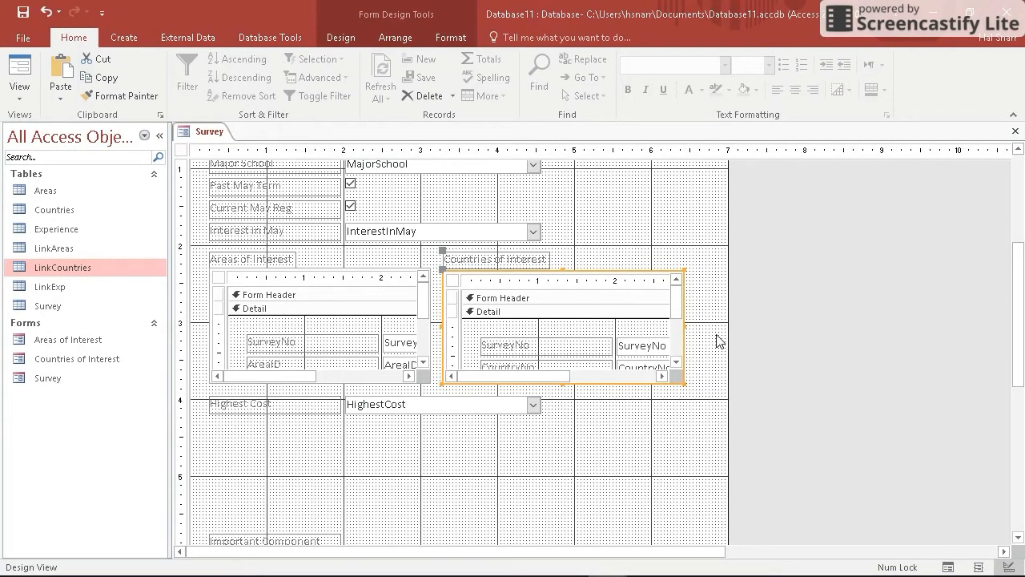
click(713, 340)
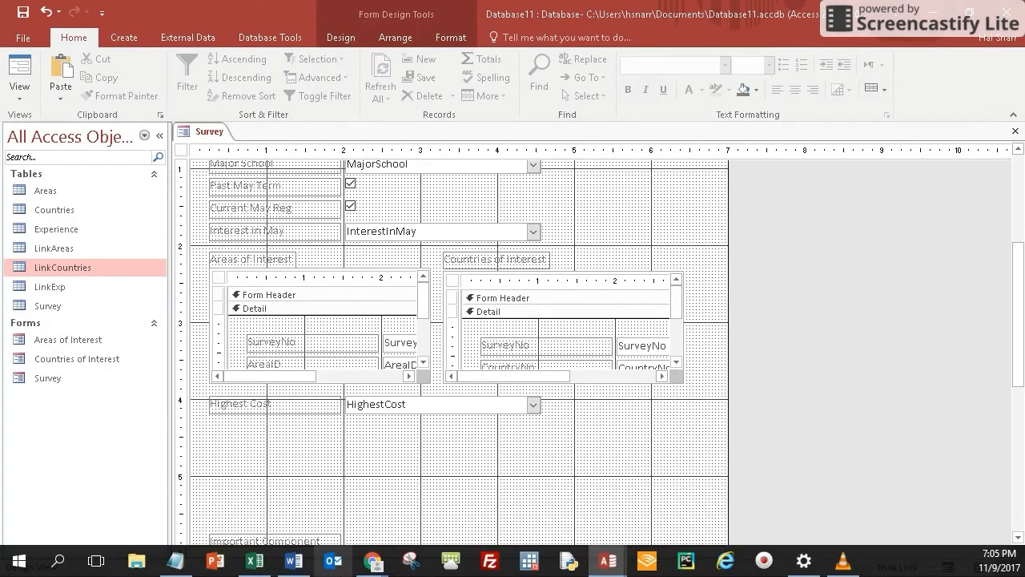
Copy the heading text "Experience desired" from the Word survey and return to the Access form
click(293, 560)
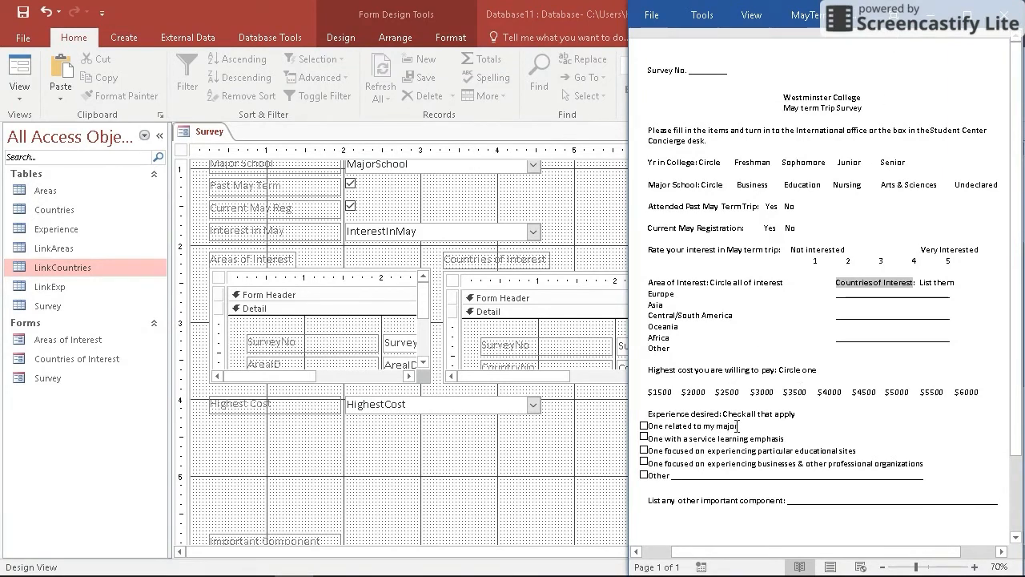
drag(648, 413, 713, 413)
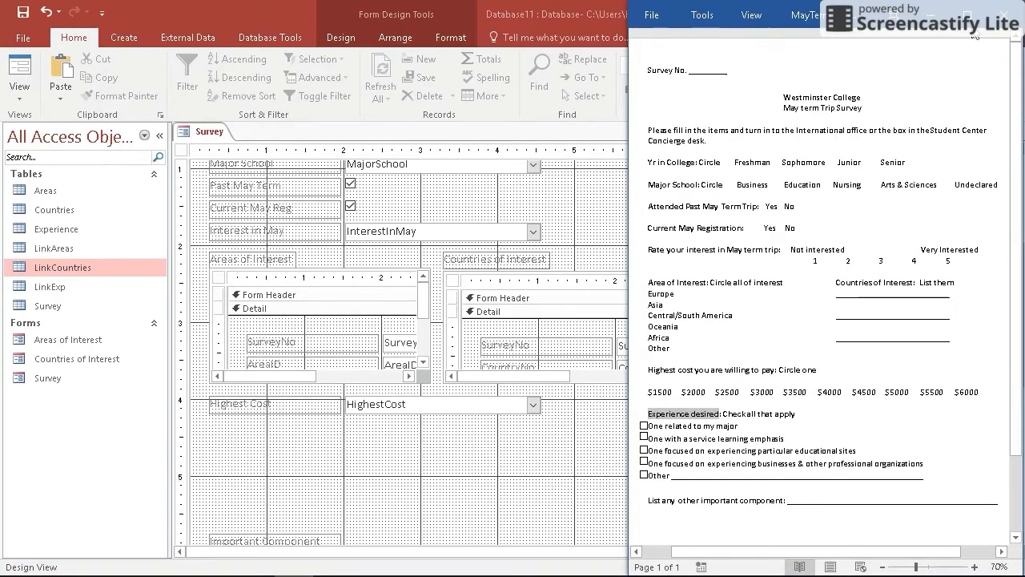
click(465, 56)
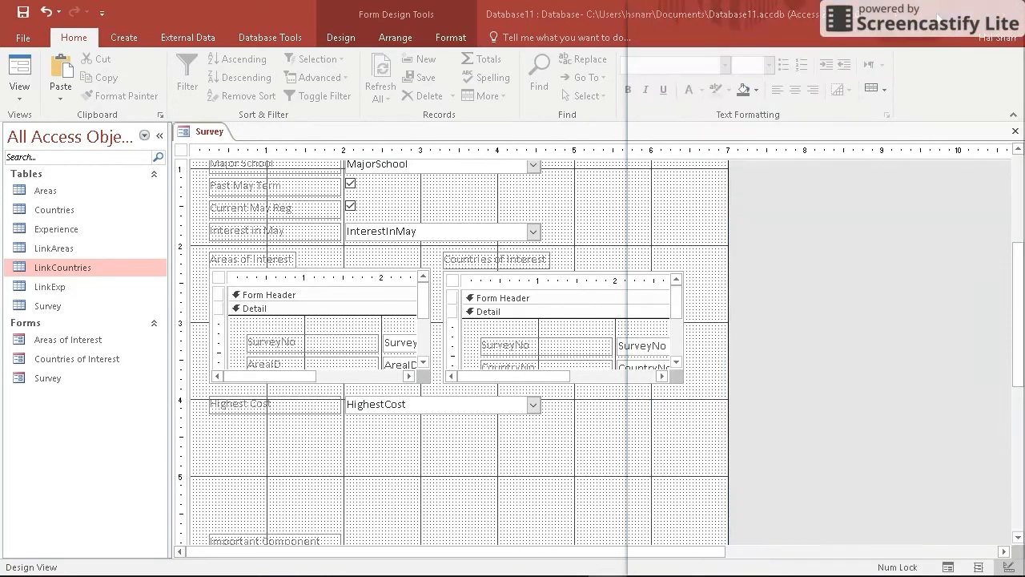
Place a third subform control about 1 inch square beneath the Highest Cost field
click(343, 39)
click(507, 93)
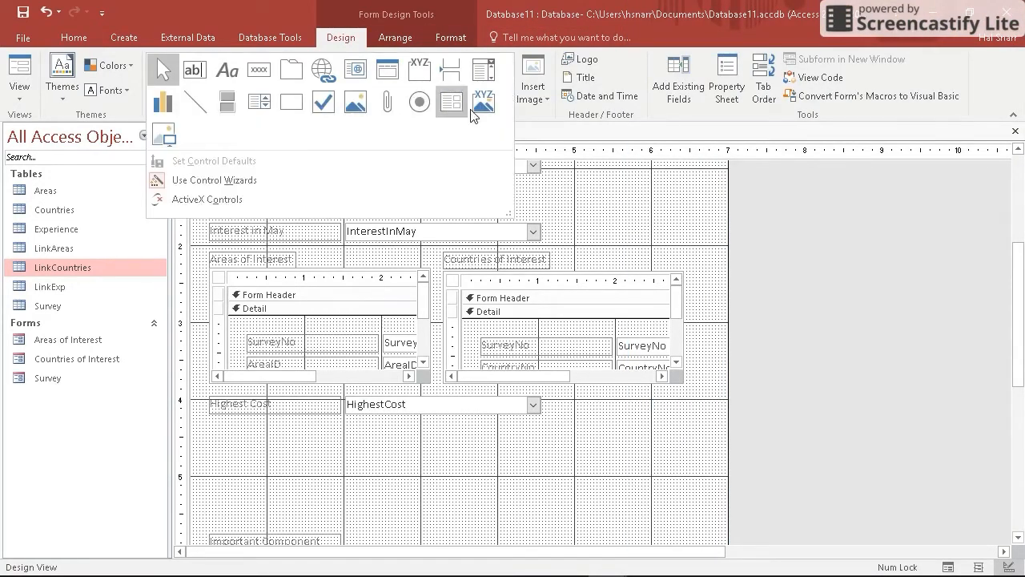
click(452, 103)
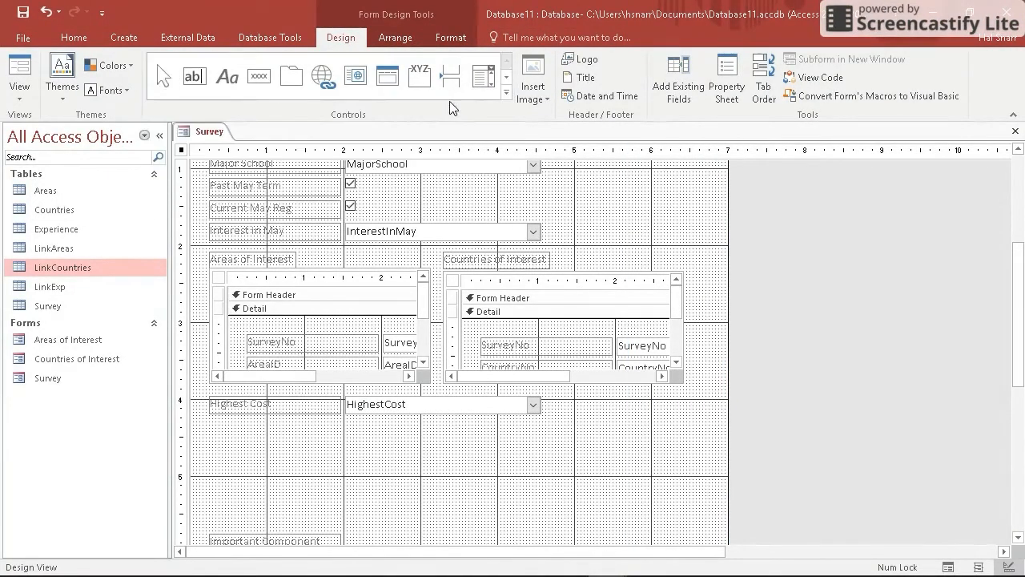
click(212, 424)
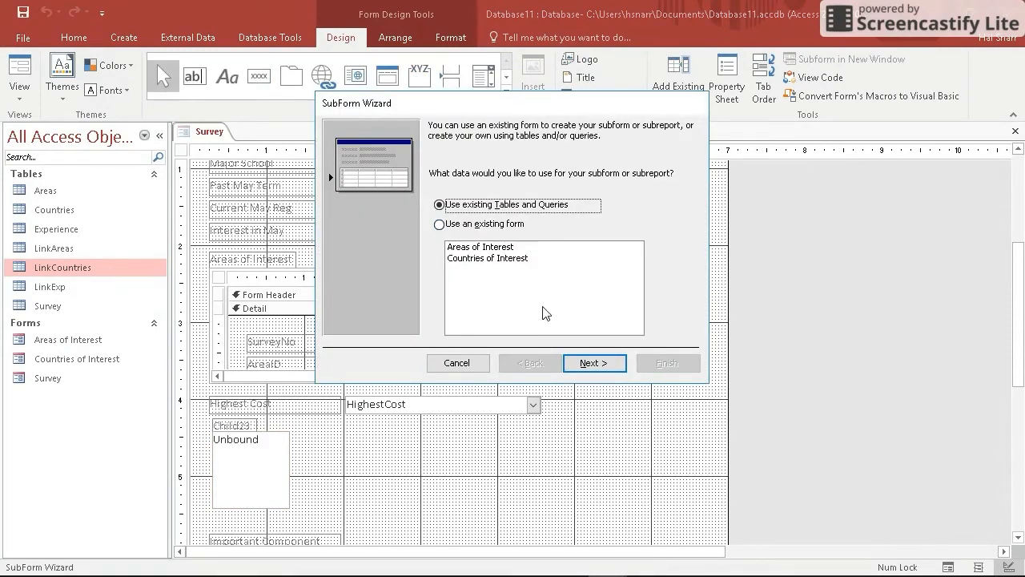
Base the third subform on the LinkExp table and include both its fields, SurveyNo and ExperienceID
click(593, 364)
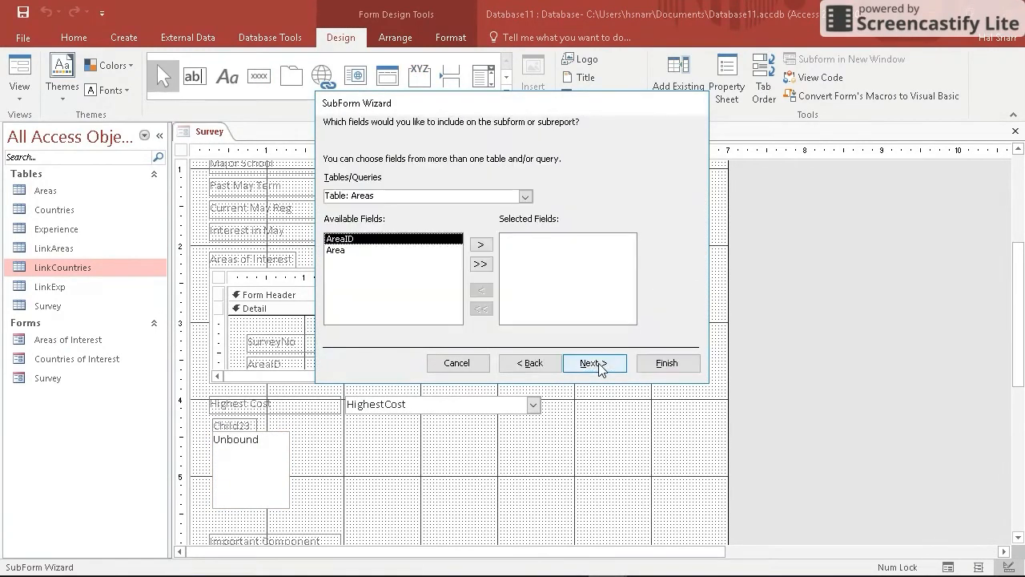
click(525, 197)
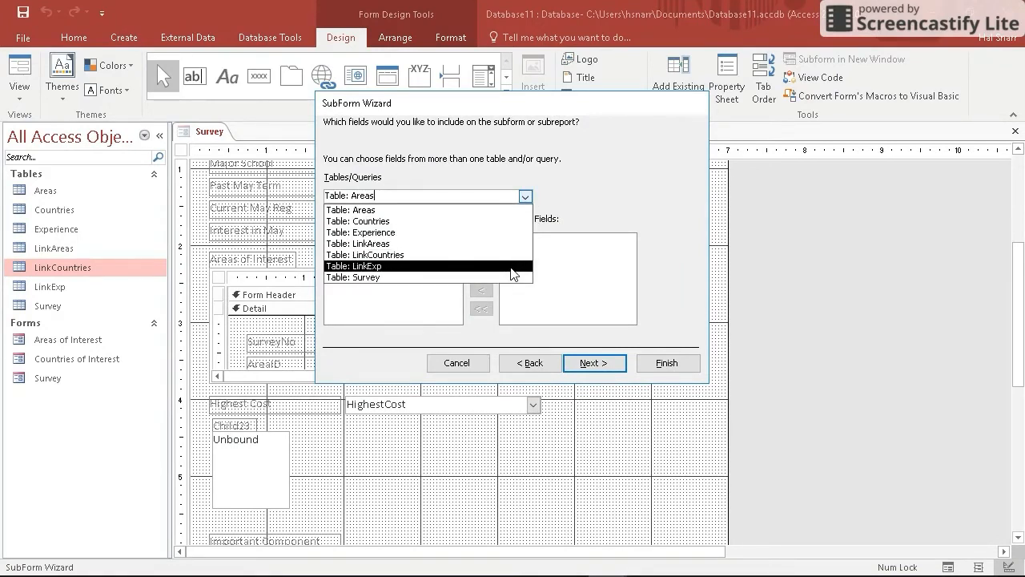
click(516, 267)
click(481, 263)
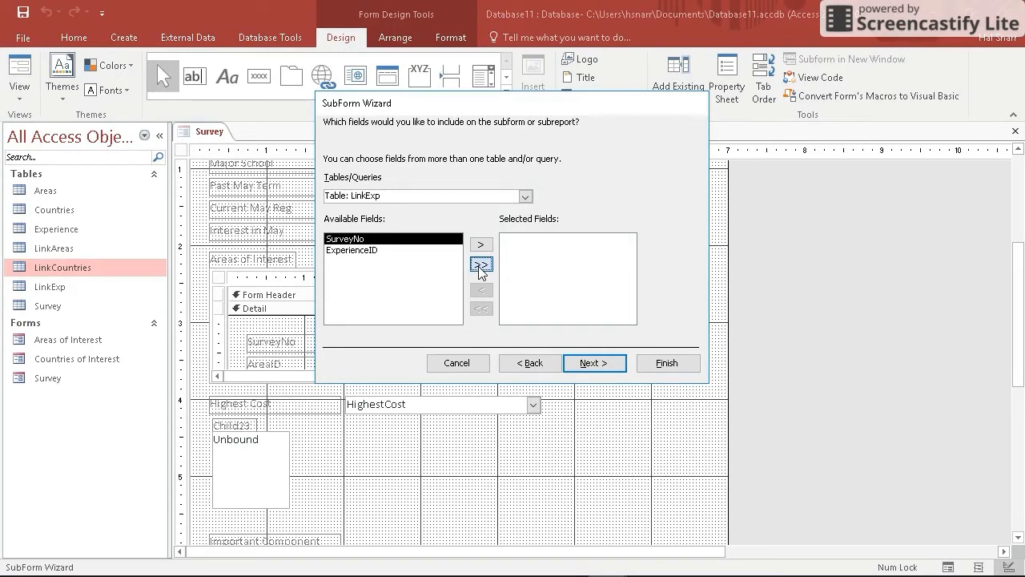
click(590, 362)
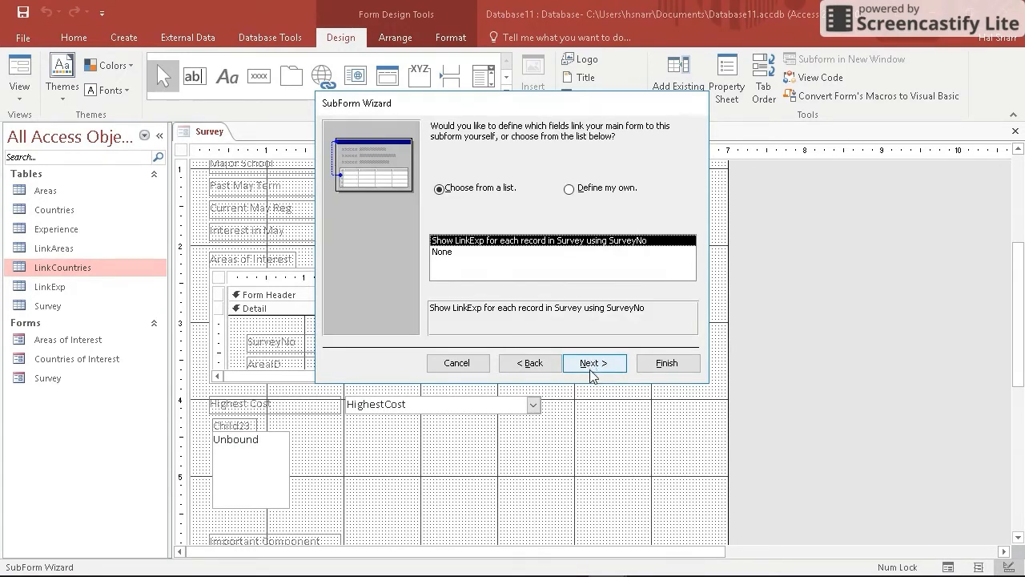
Accept the SurveyNo link for the LinkExp subform, name it "Experience desired" and finish the wizard
click(592, 364)
drag(496, 164, 333, 165)
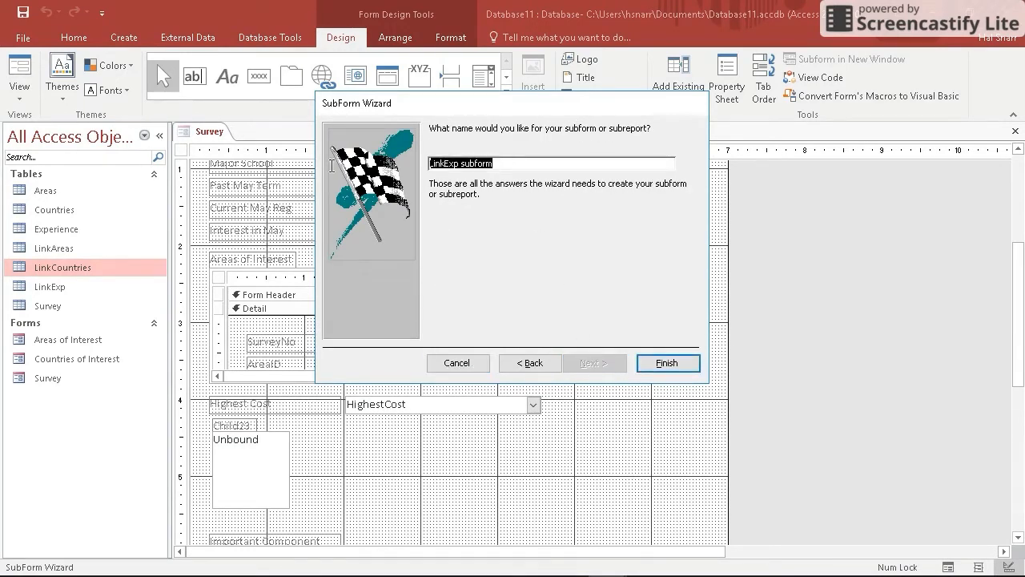
text(Experience desired)
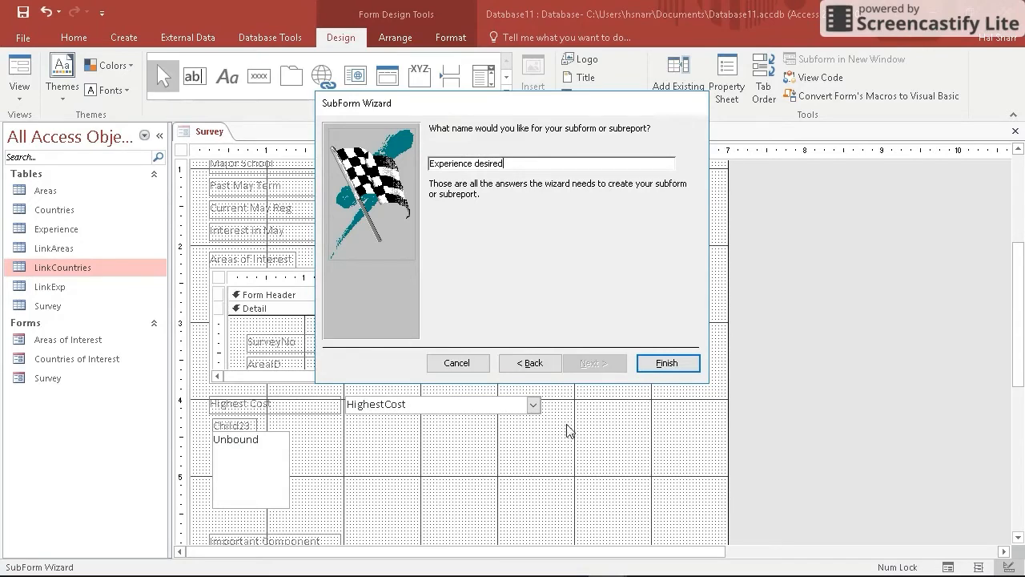
click(665, 364)
Widen the Experience desired subform to about 6.6 inches and reposition it and its label slightly lower beneath Highest Cost
scroll(430, 481, down, 2)
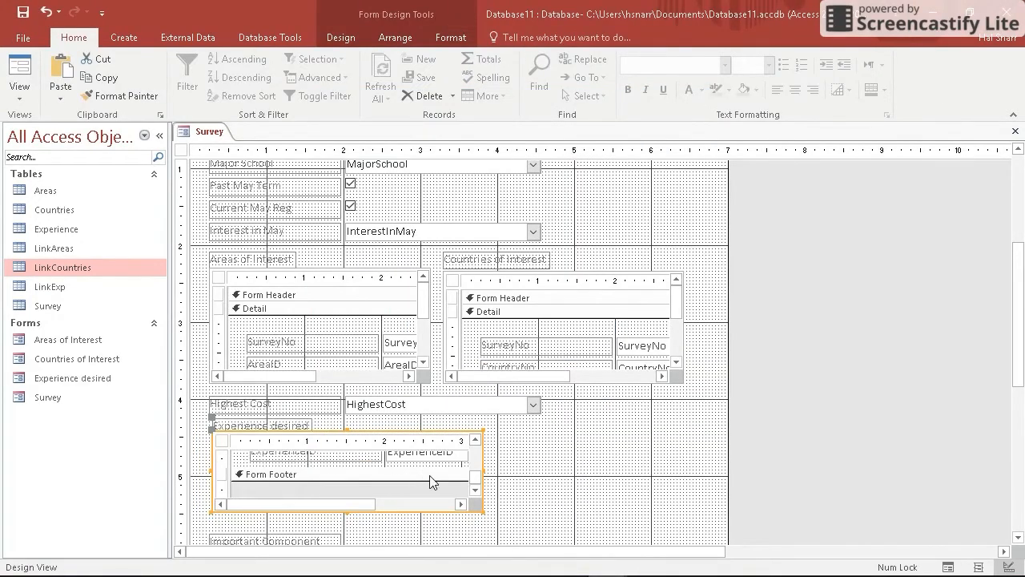
drag(487, 475, 717, 475)
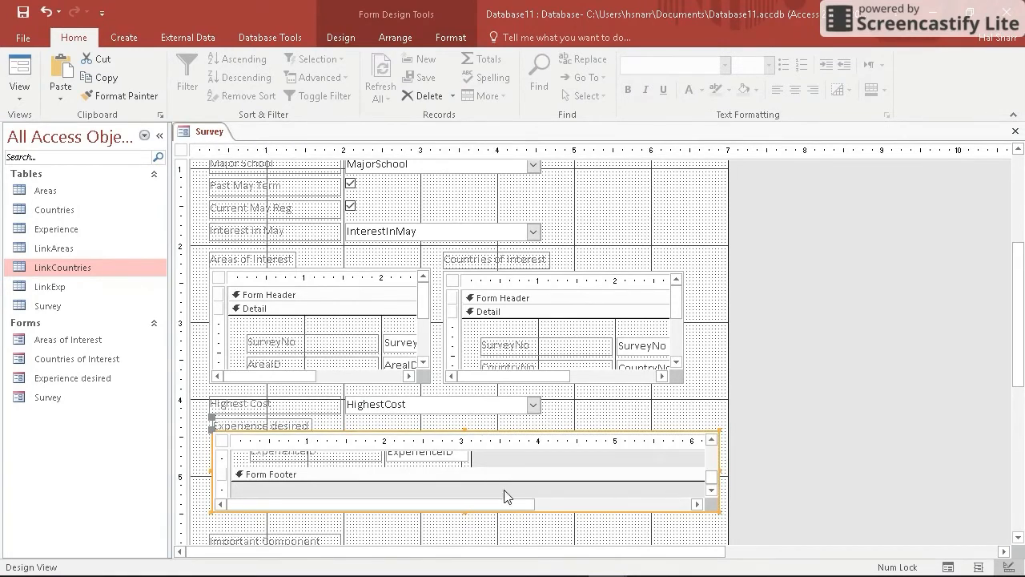
click(477, 432)
click(475, 440)
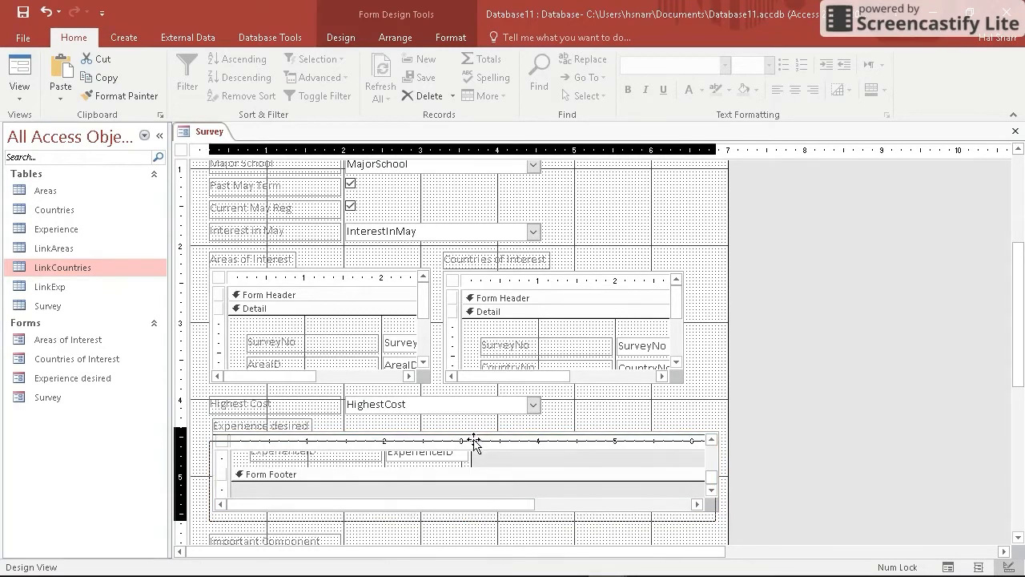
click(473, 443)
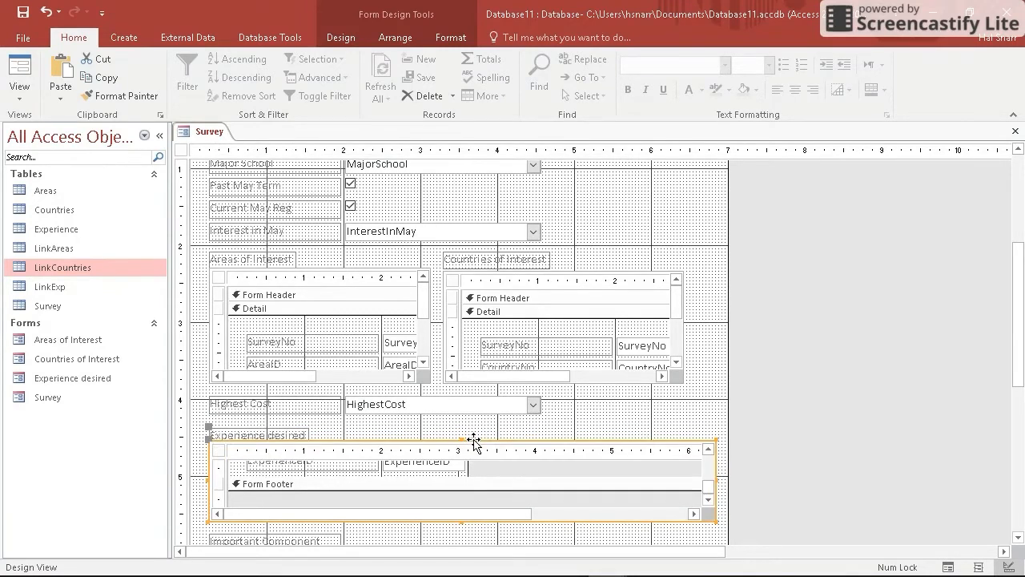
click(208, 429)
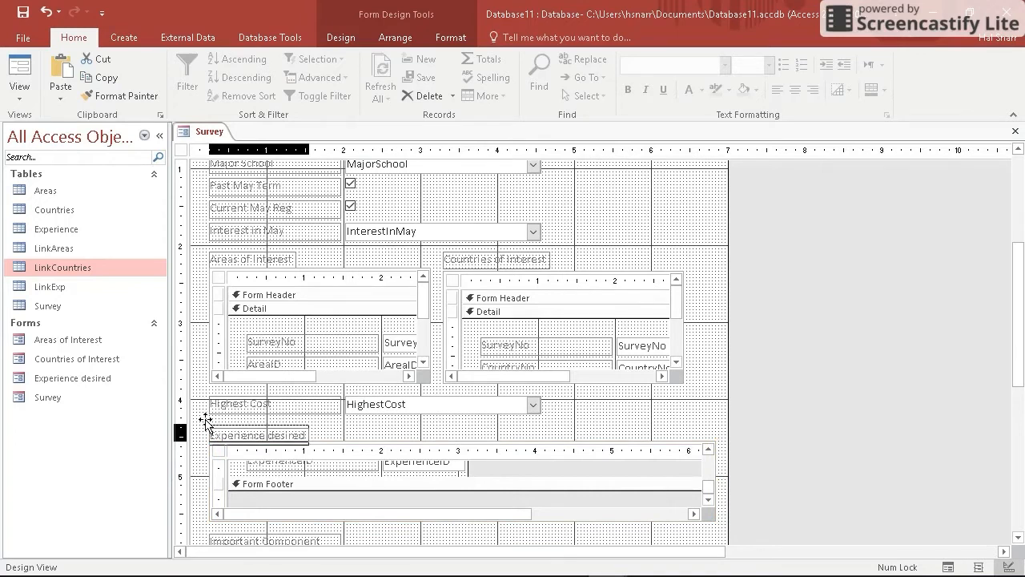
drag(206, 422, 207, 423)
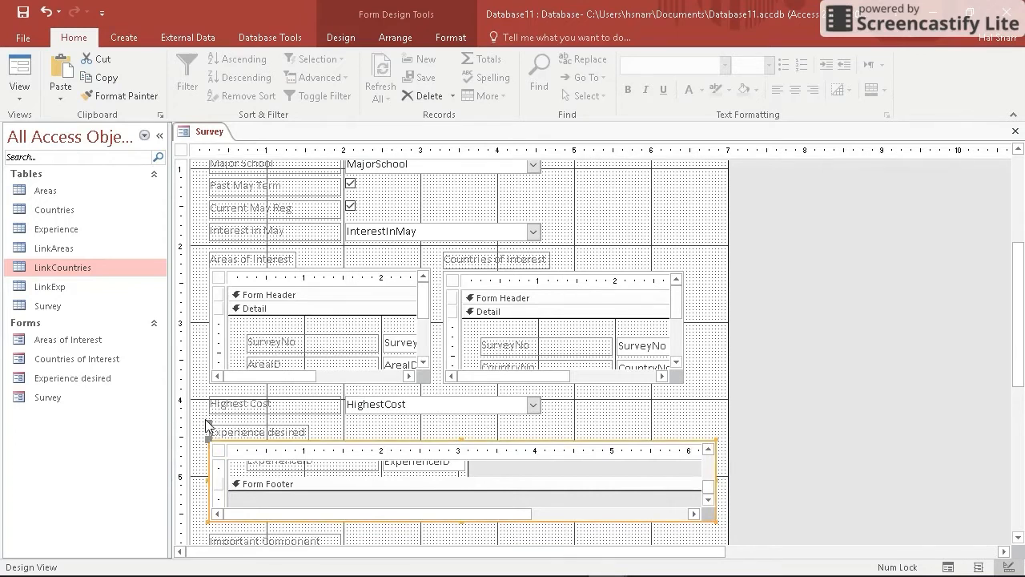
Switch the Survey form to Form View and check the Year in College drop-down
click(948, 567)
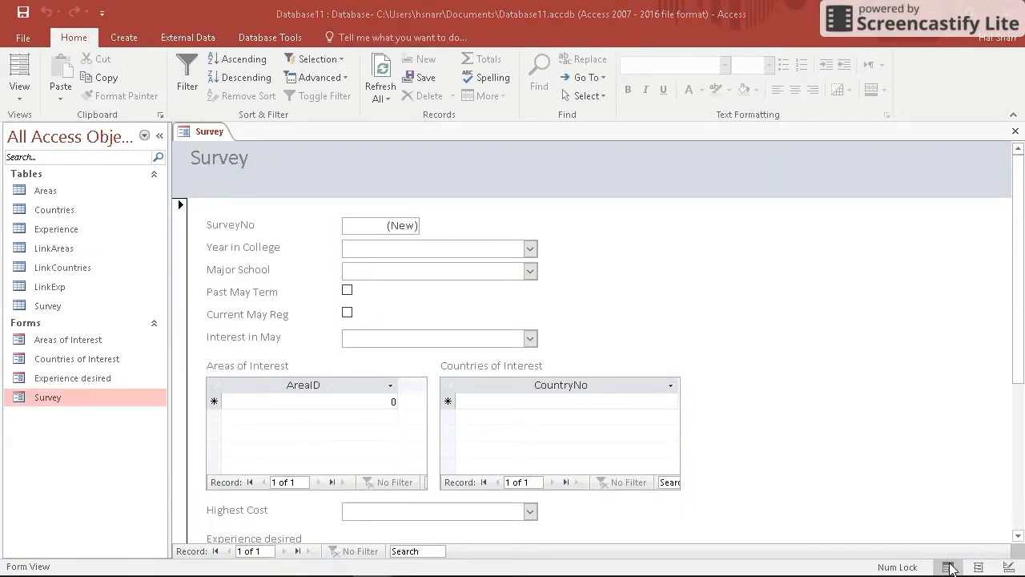
click(528, 250)
click(589, 250)
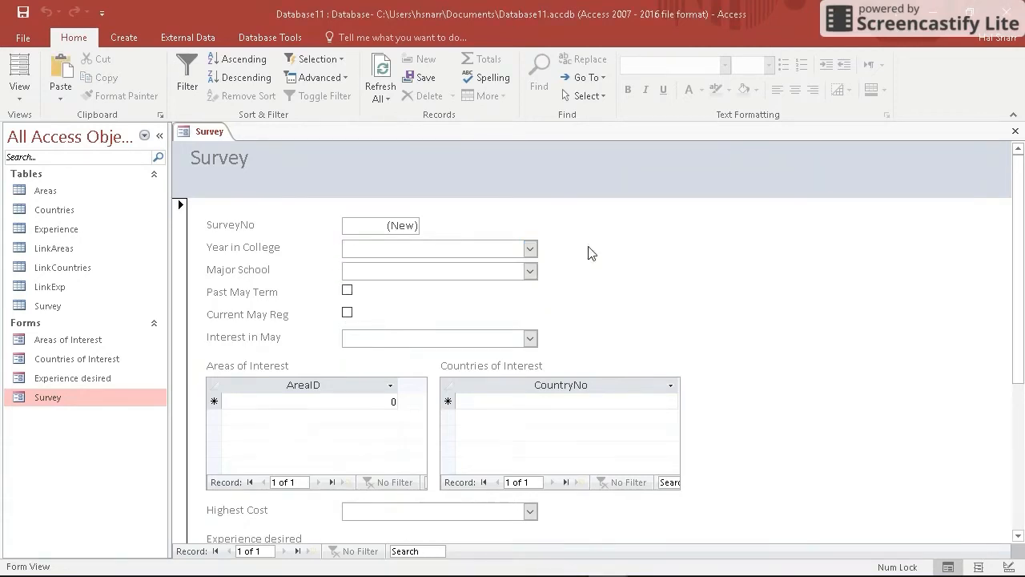
Check the Major School, Interest in May and Highest Cost drop-downs and review the rest of the Survey form
click(528, 272)
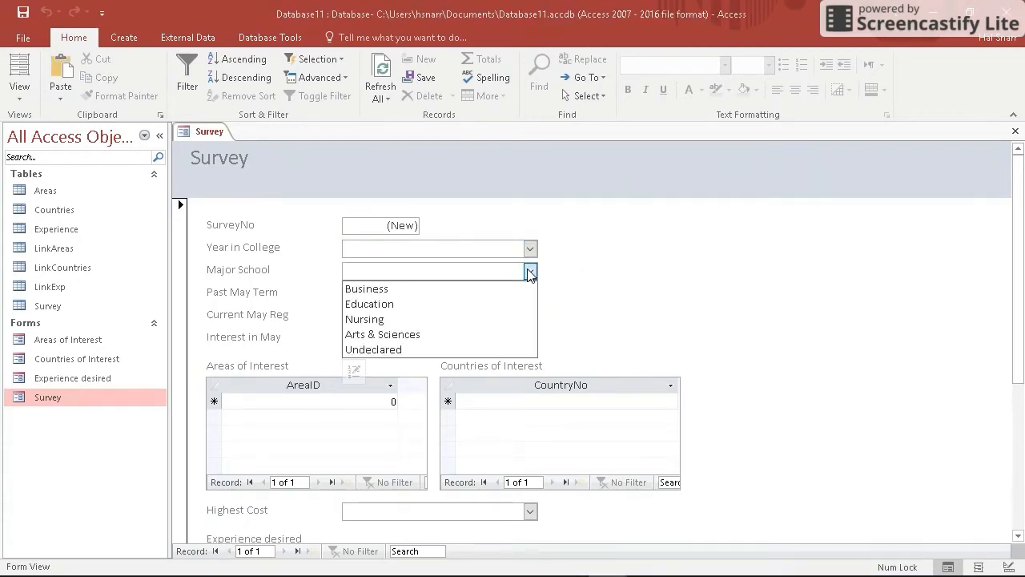
click(647, 272)
click(529, 338)
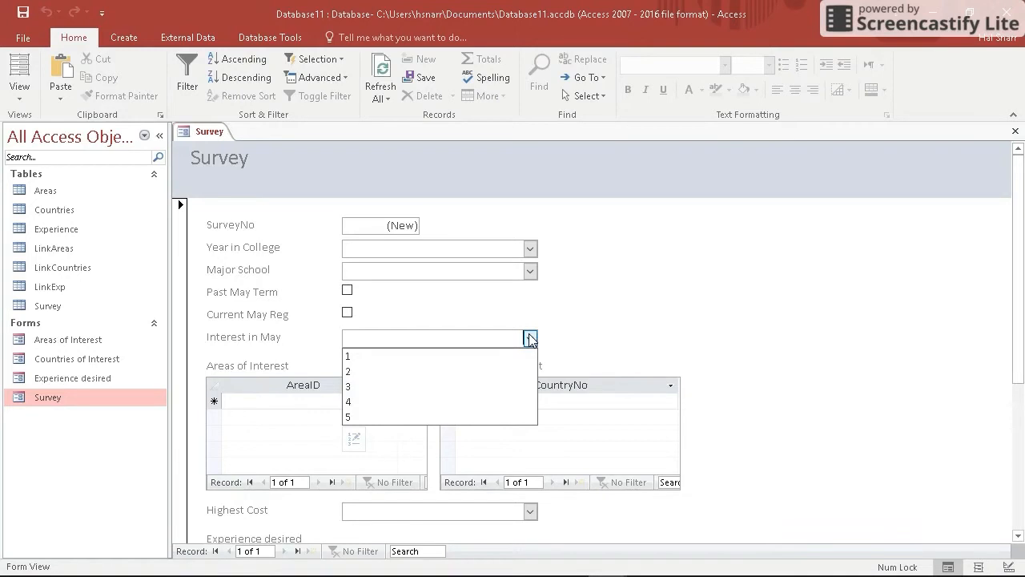
click(674, 298)
scroll(579, 436, down, 2)
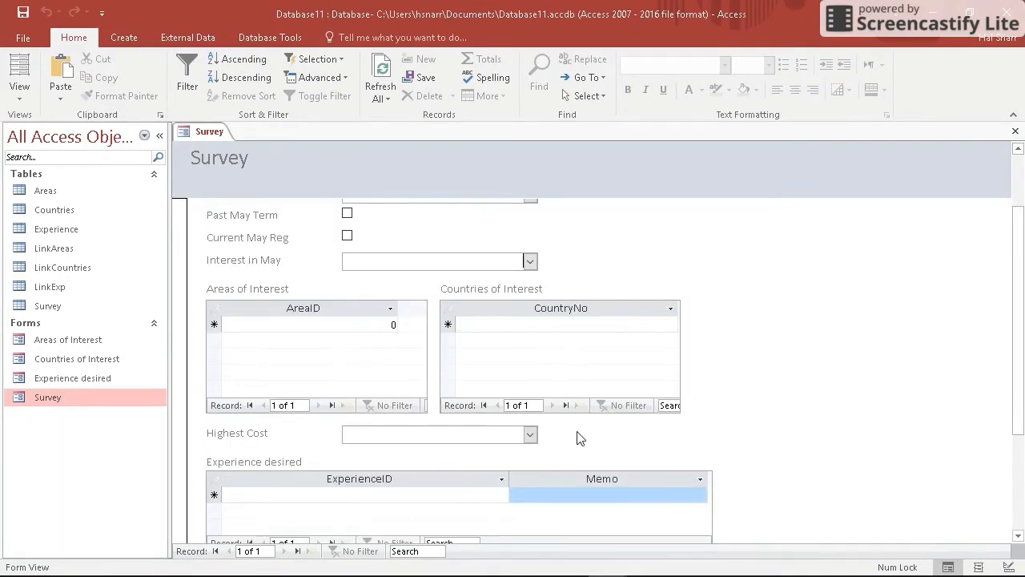
click(530, 436)
click(818, 391)
scroll(808, 386, down, 4)
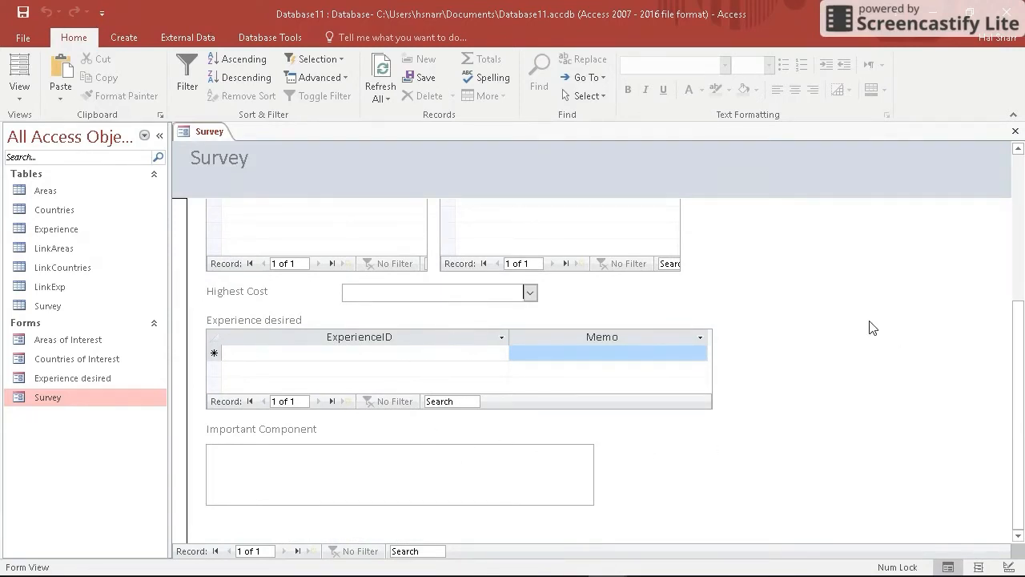
scroll(868, 326, up, 3)
Test the AreaID entry in the Areas of Interest subform by clearing its value, and close the Survey form
click(394, 326)
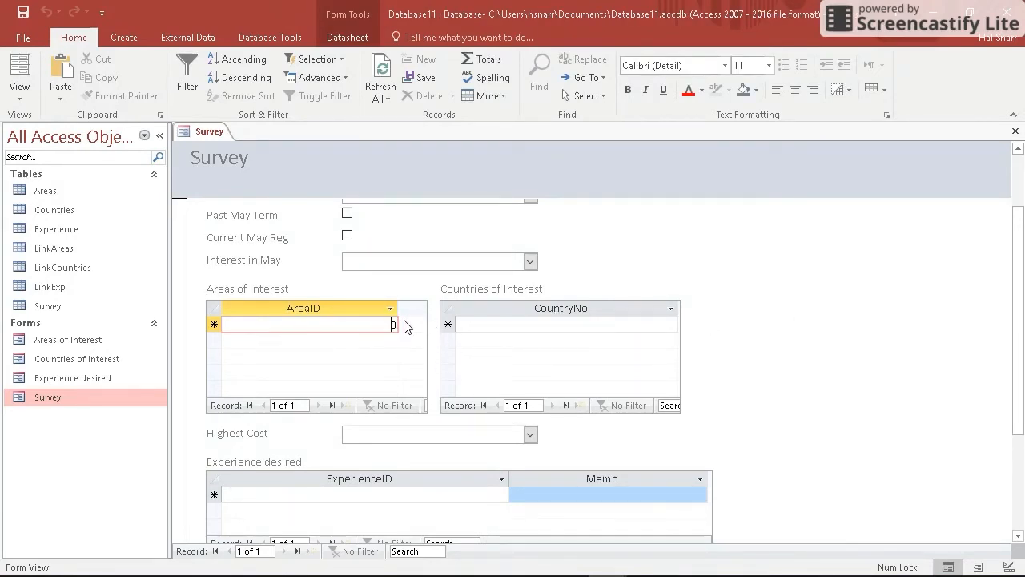
key(BackSpace)
click(481, 336)
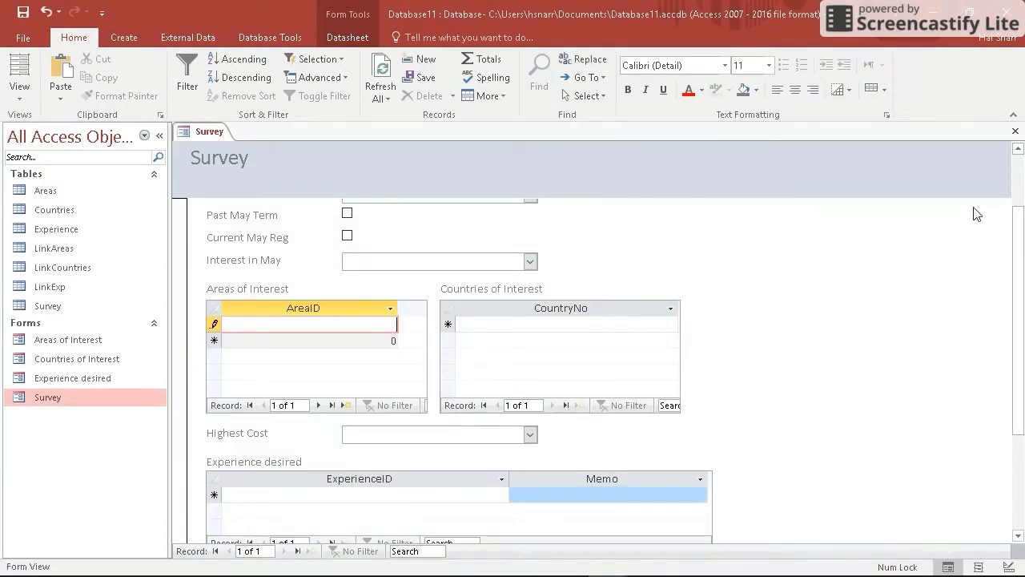
click(449, 379)
click(486, 340)
click(486, 354)
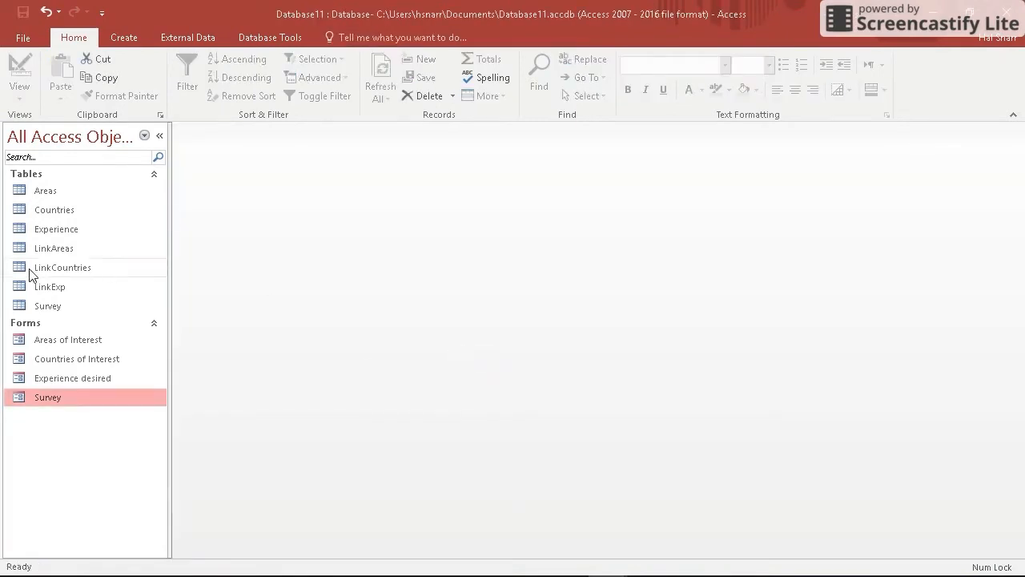
Inspect the YrCollege lookup properties in the Survey table's Design View, and close the table
click(65, 249)
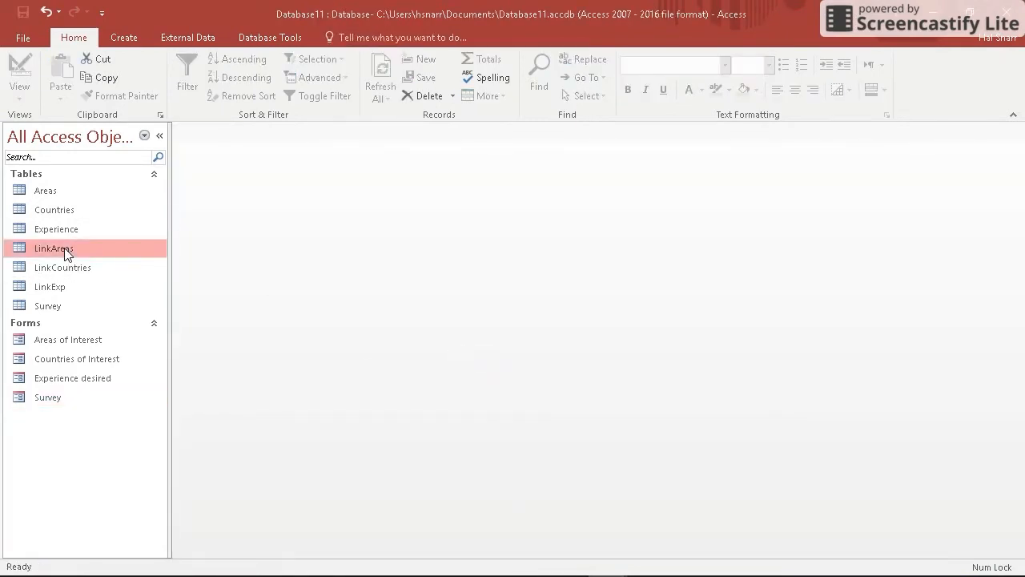
click(49, 306)
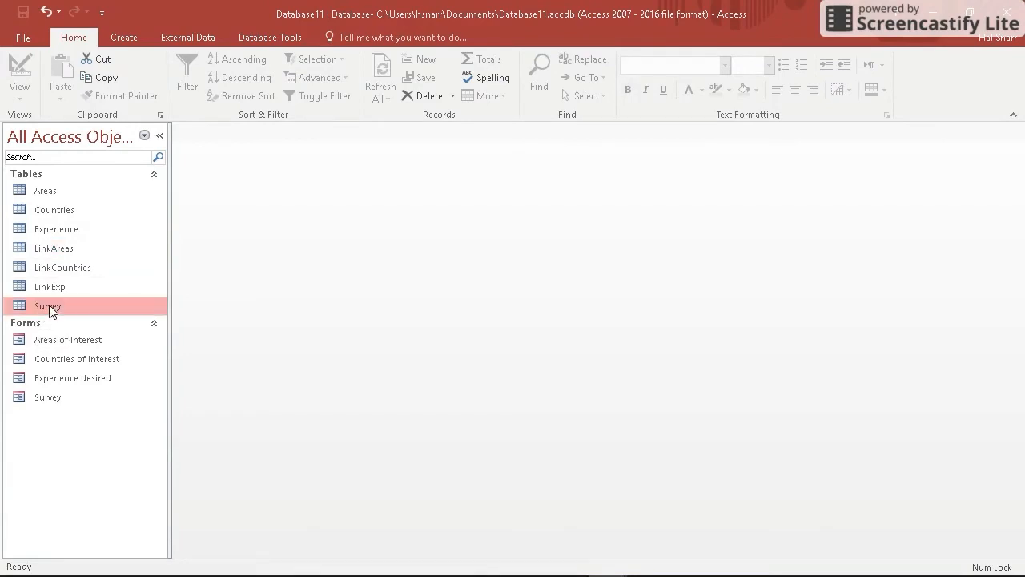
right_click(49, 306)
click(108, 335)
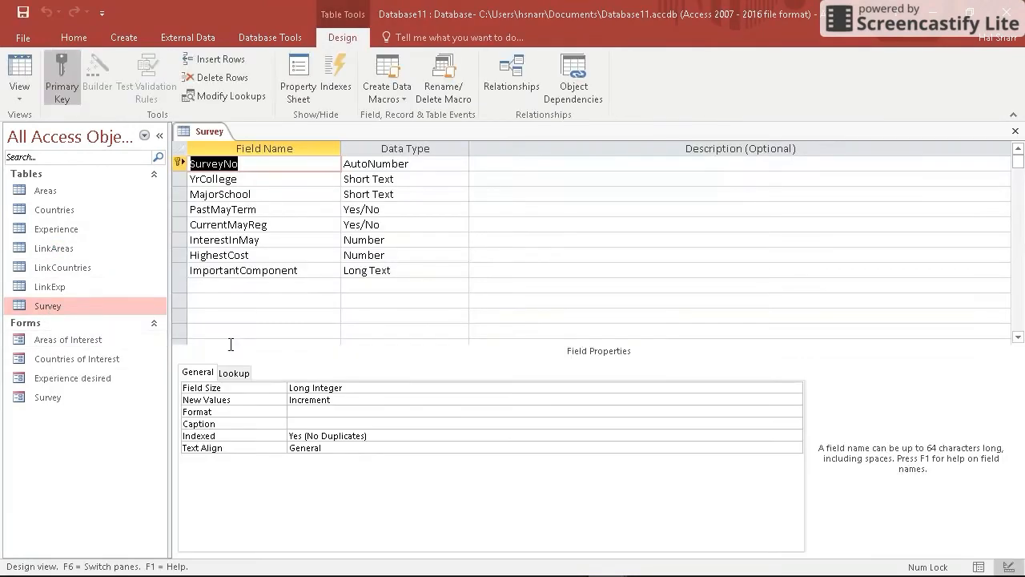
click(395, 180)
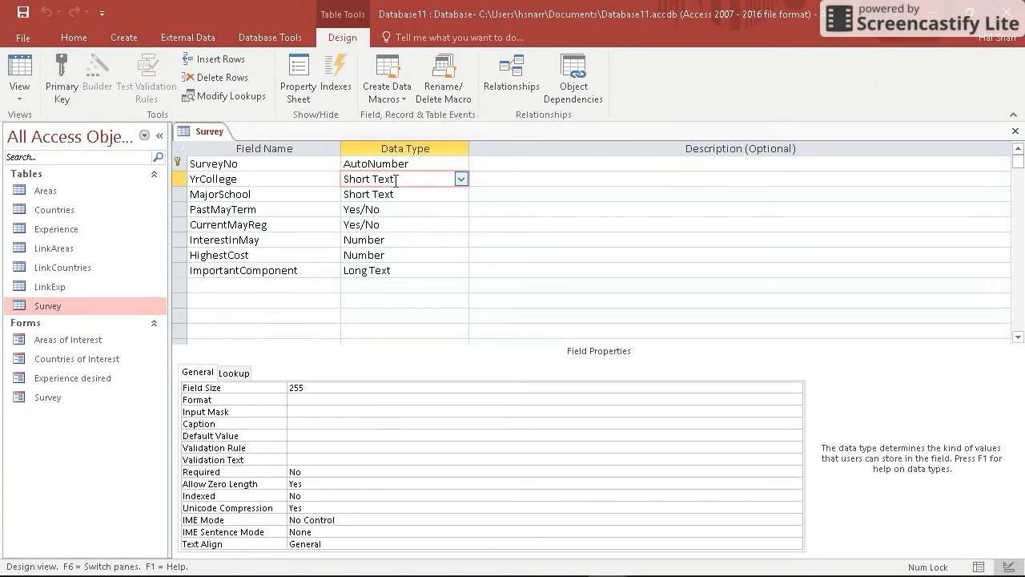
click(234, 373)
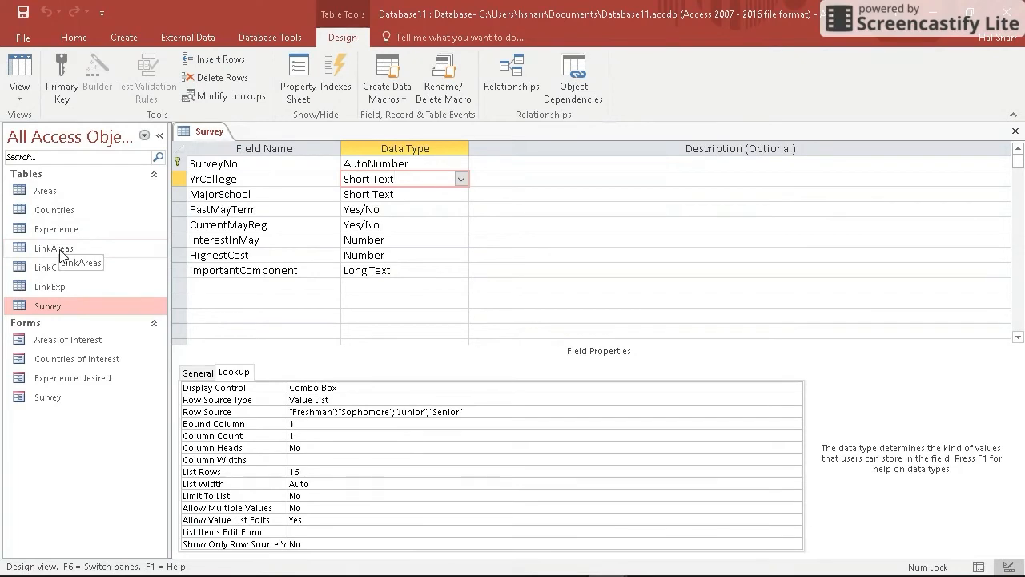
click(1017, 133)
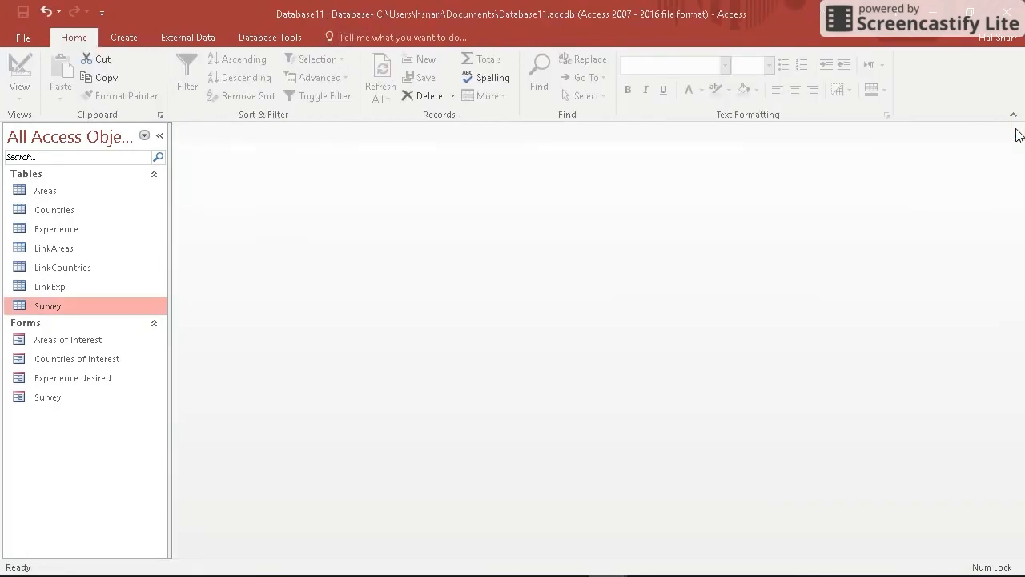
Open the LinkAreas table in Design View and set the AreaID field's lookup Display Control to Combo Box
click(68, 254)
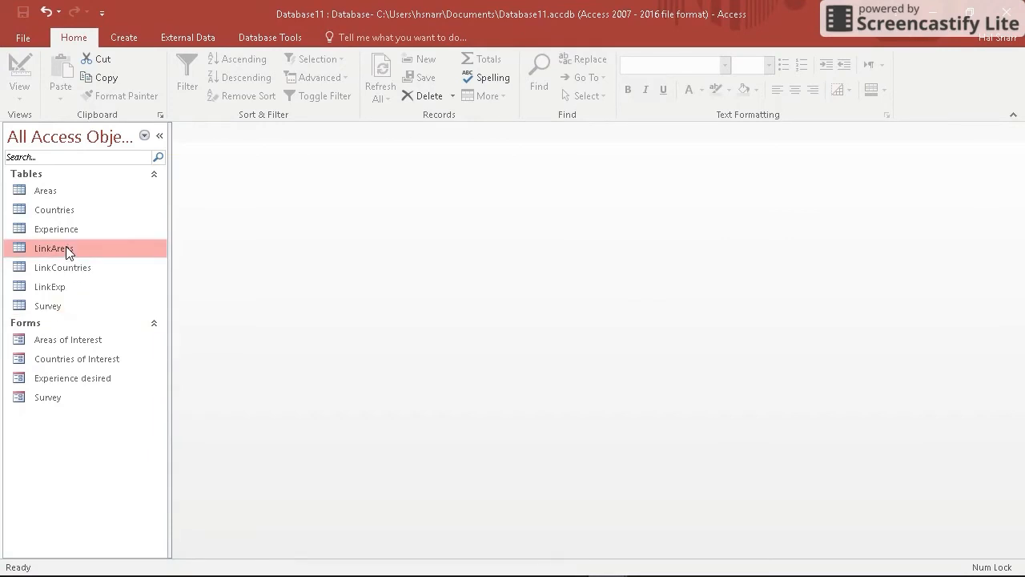
right_click(66, 250)
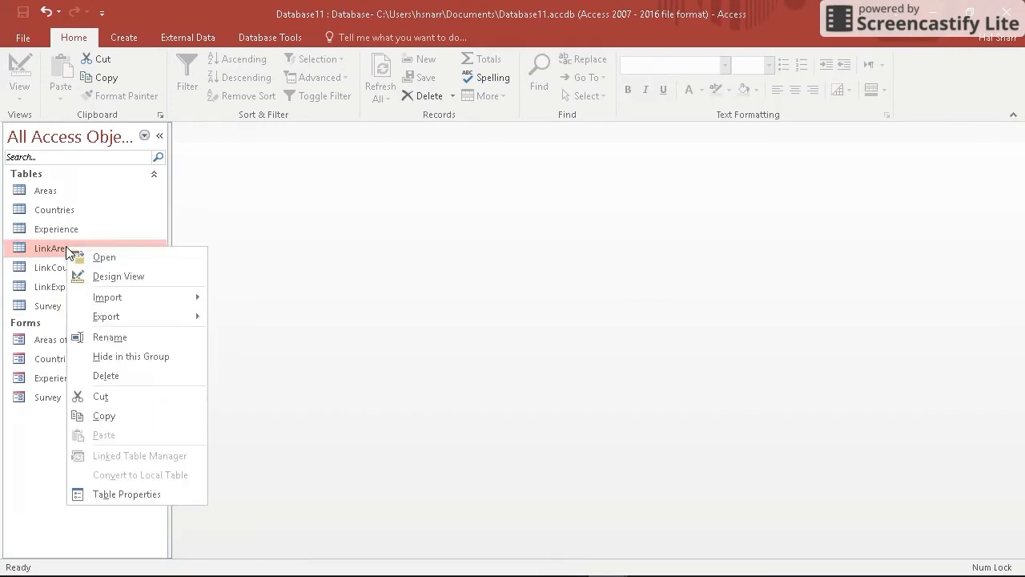
click(118, 276)
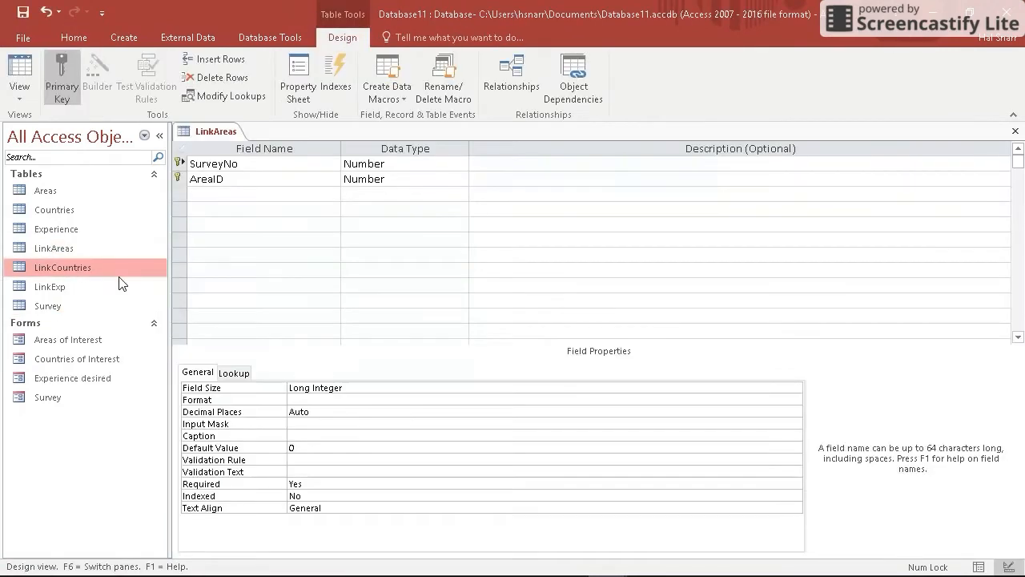
click(396, 181)
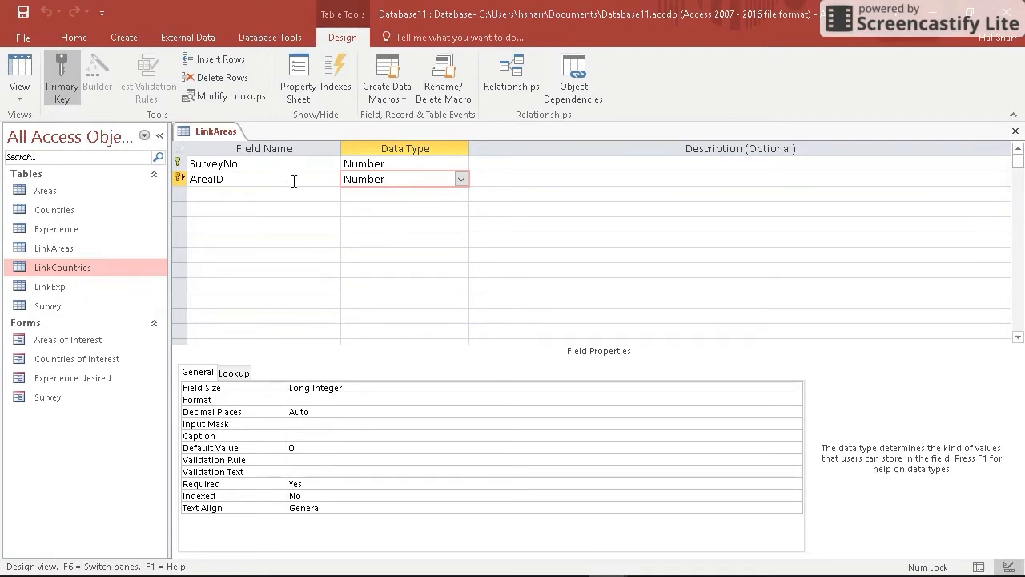
double_click(402, 178)
click(519, 345)
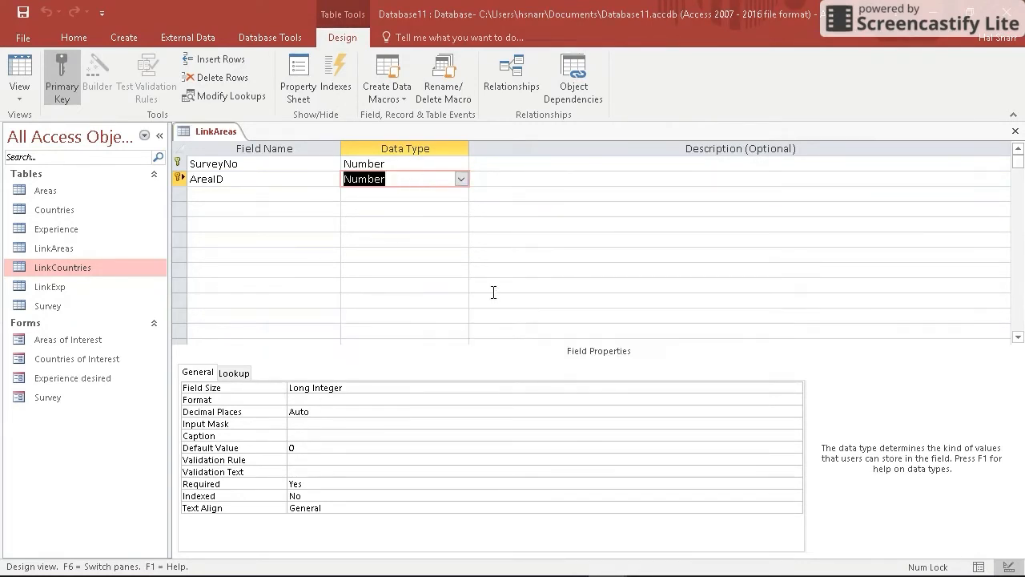
click(235, 373)
click(789, 389)
click(794, 388)
click(370, 422)
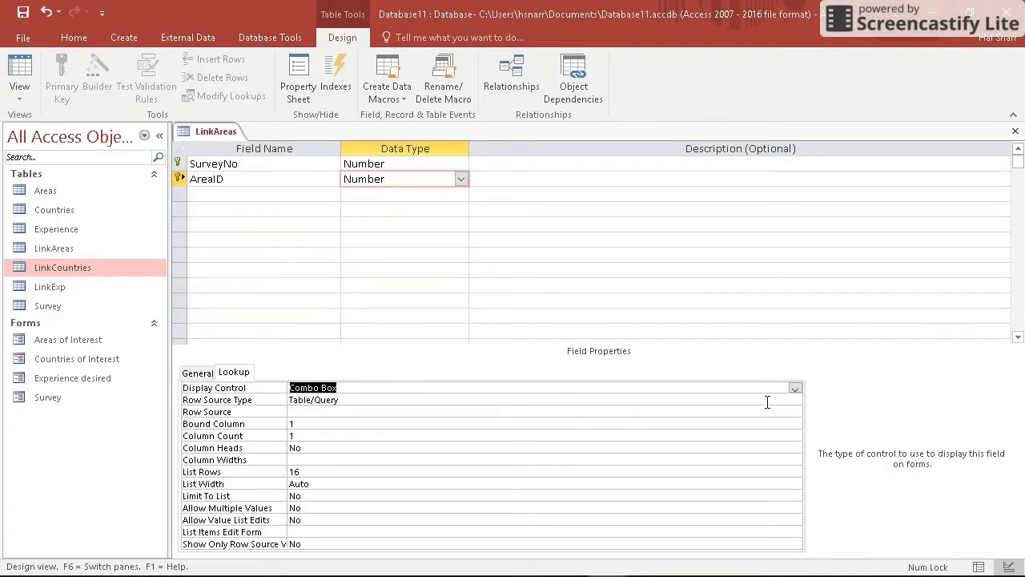
Open the Query Builder for AreaID's Row Source and add the Areas table to the query
click(357, 399)
click(554, 414)
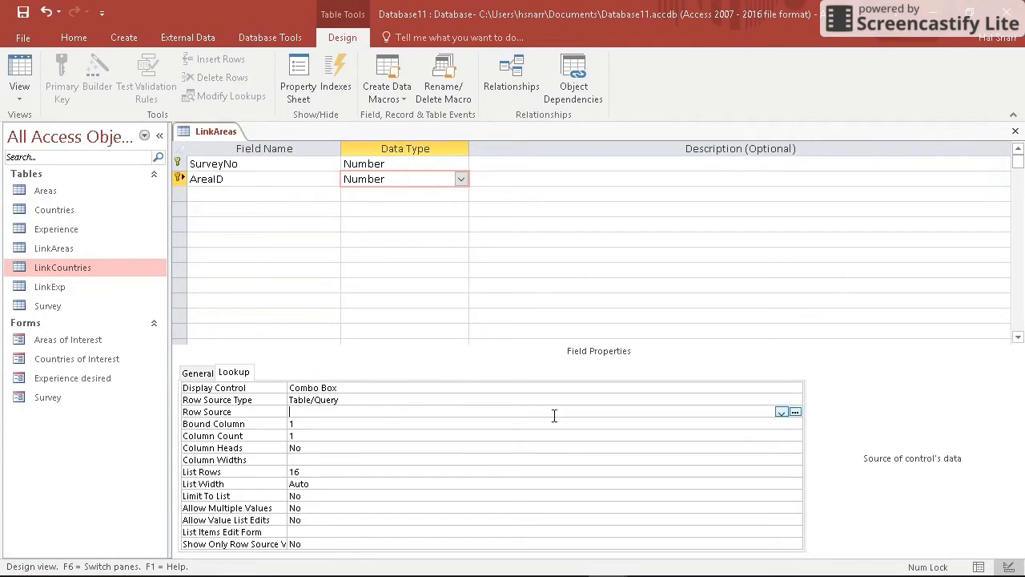
click(795, 412)
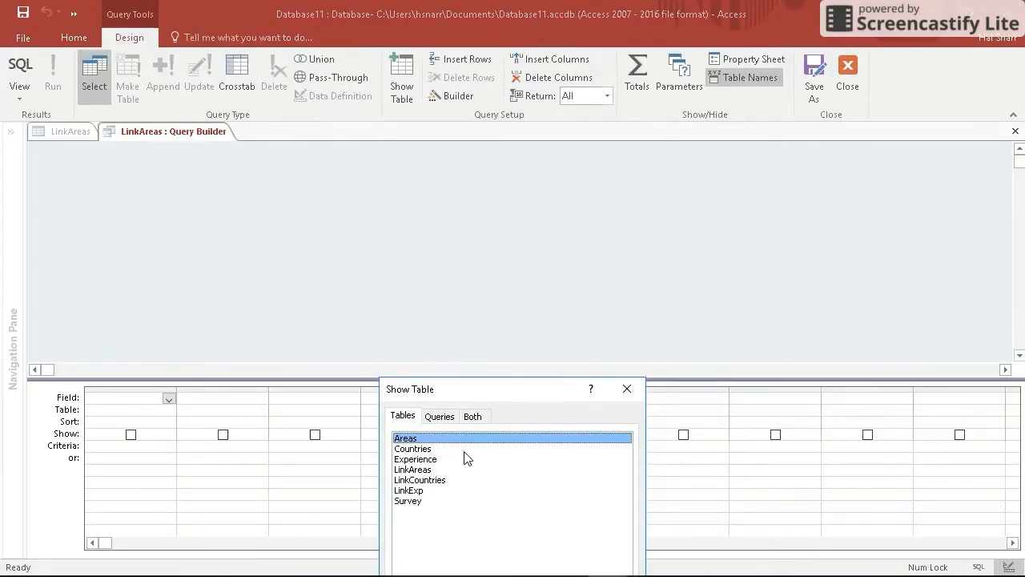
double_click(411, 441)
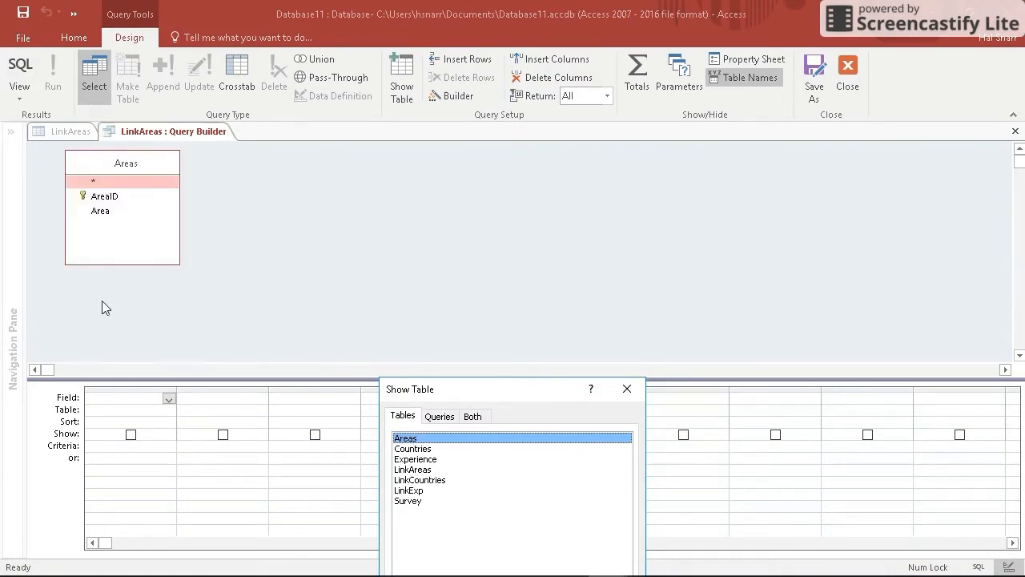
click(627, 389)
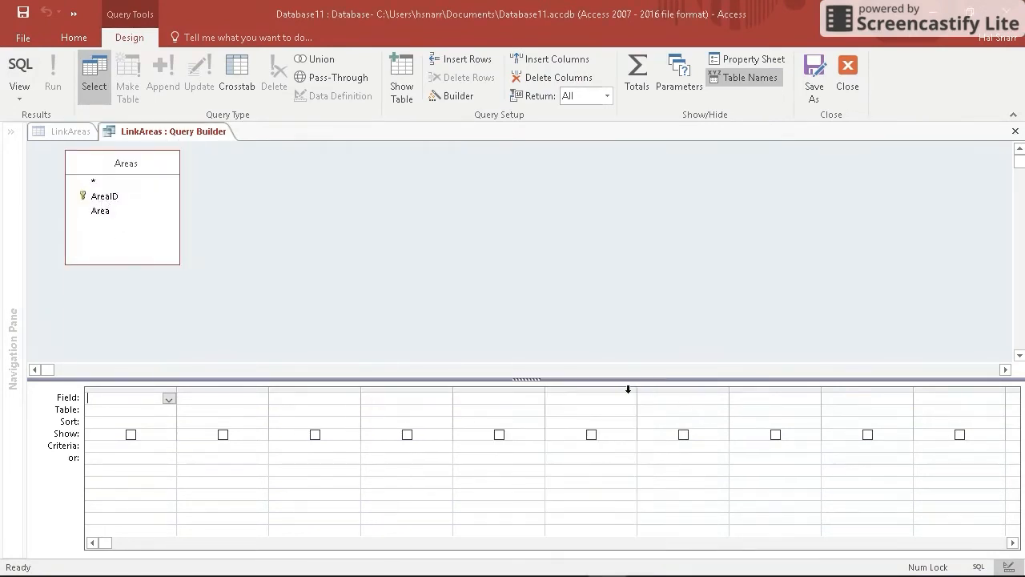
Add AreaID, Area and a second AreaID column sorted Ascending to the query, and save it as the Row Source
double_click(104, 196)
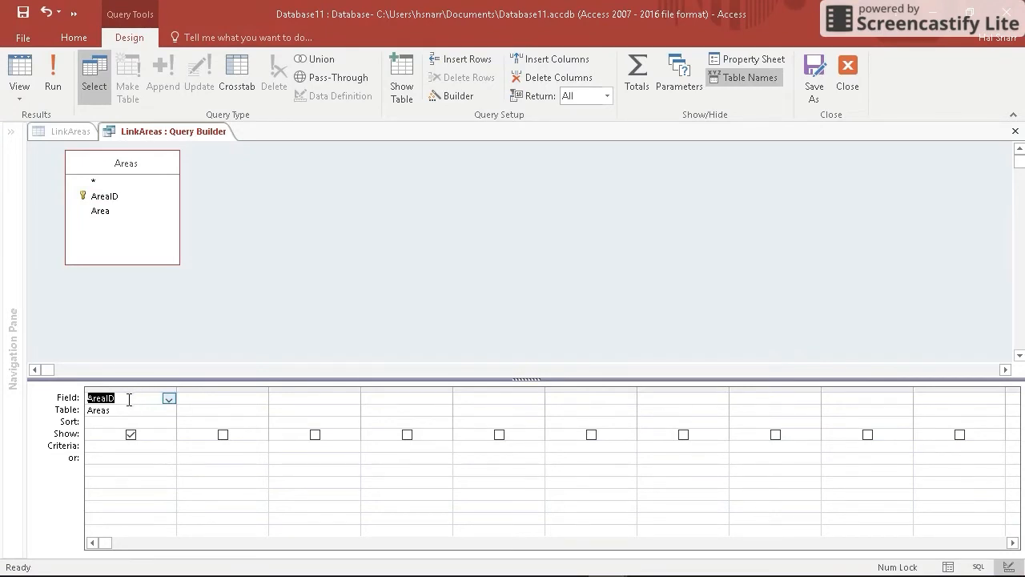
double_click(101, 211)
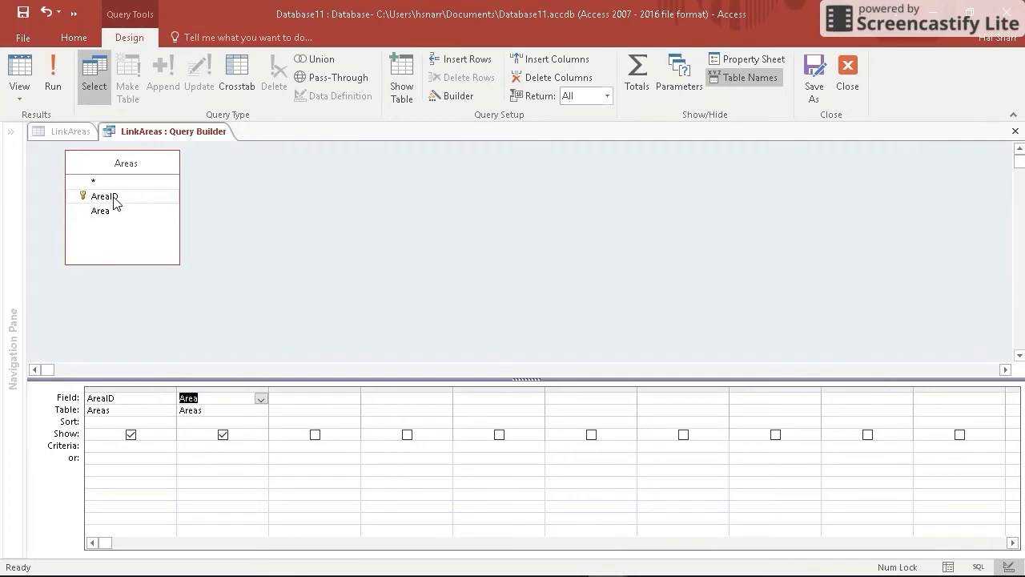
double_click(113, 197)
click(349, 424)
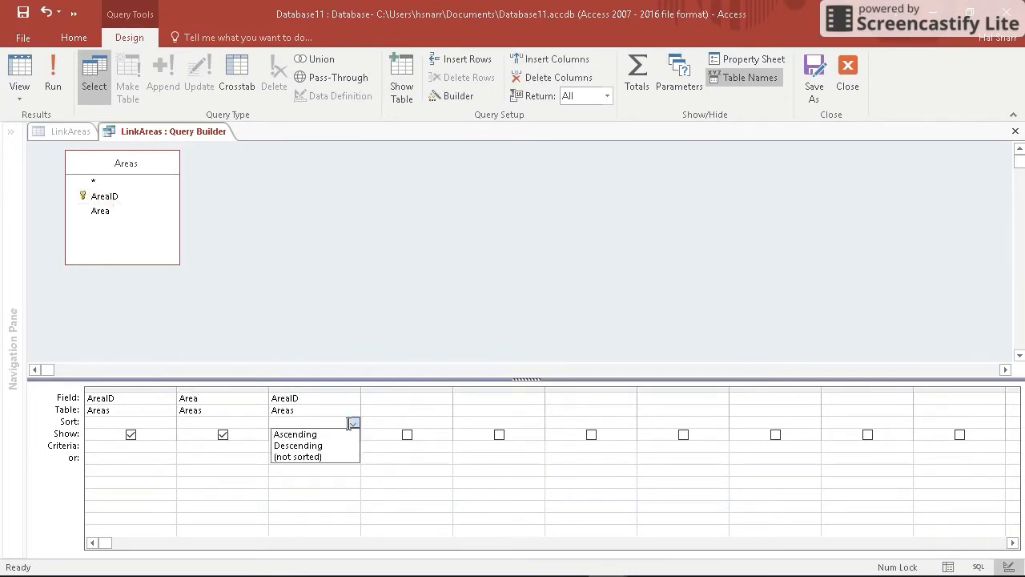
click(327, 437)
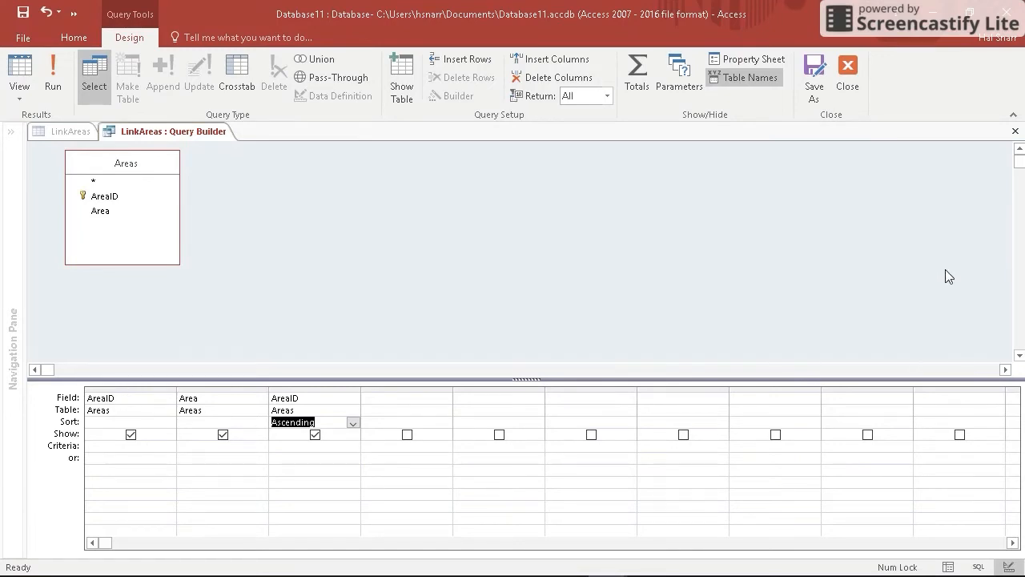
click(1014, 131)
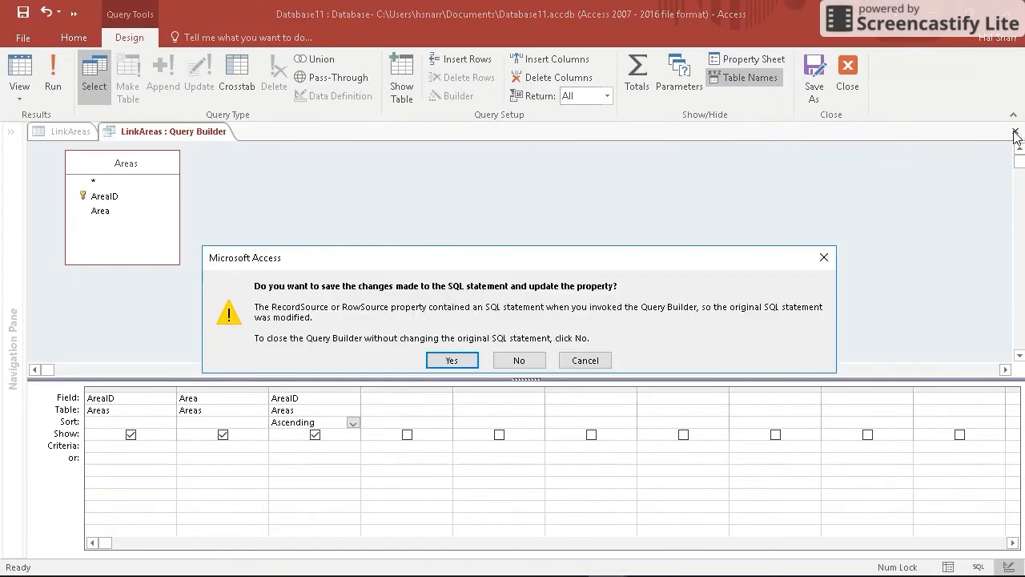
click(449, 362)
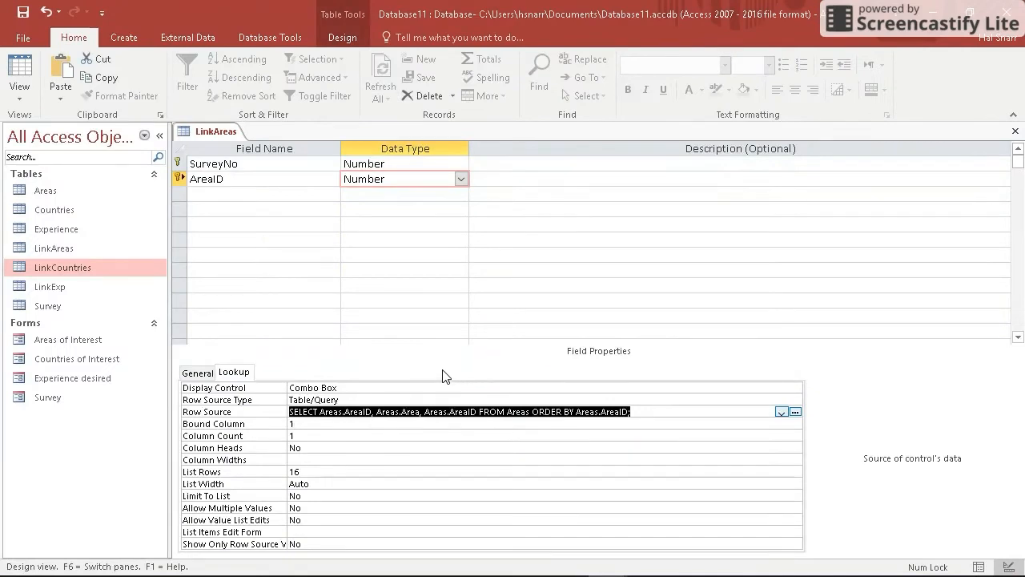
Set AreaID's Column Count to 2 and Column Widths to 0.25";2", and save and close the LinkAreas table
click(304, 435)
key(BackSpace)
text(2)
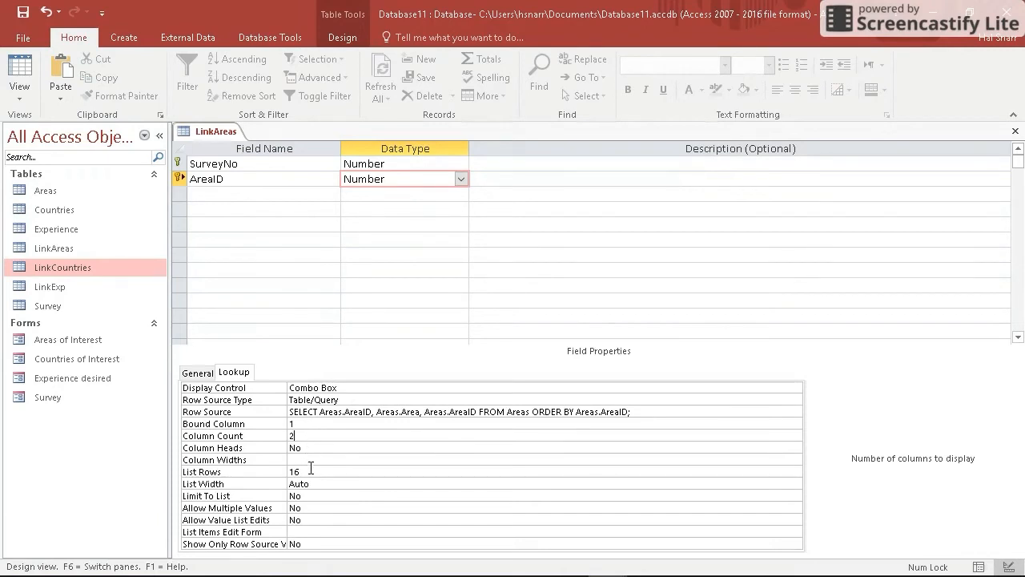
click(302, 461)
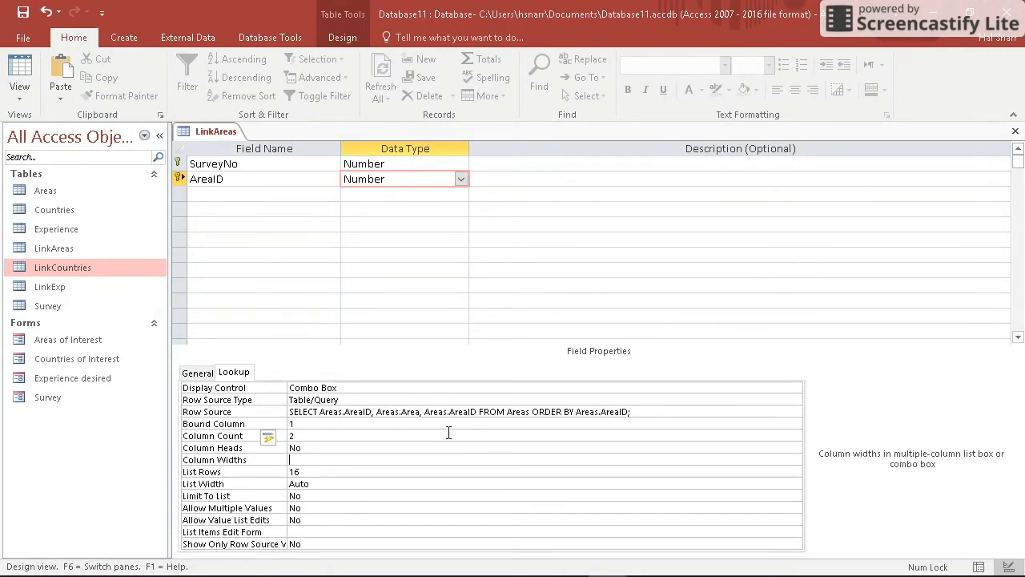
text(.25";2)
click(1015, 135)
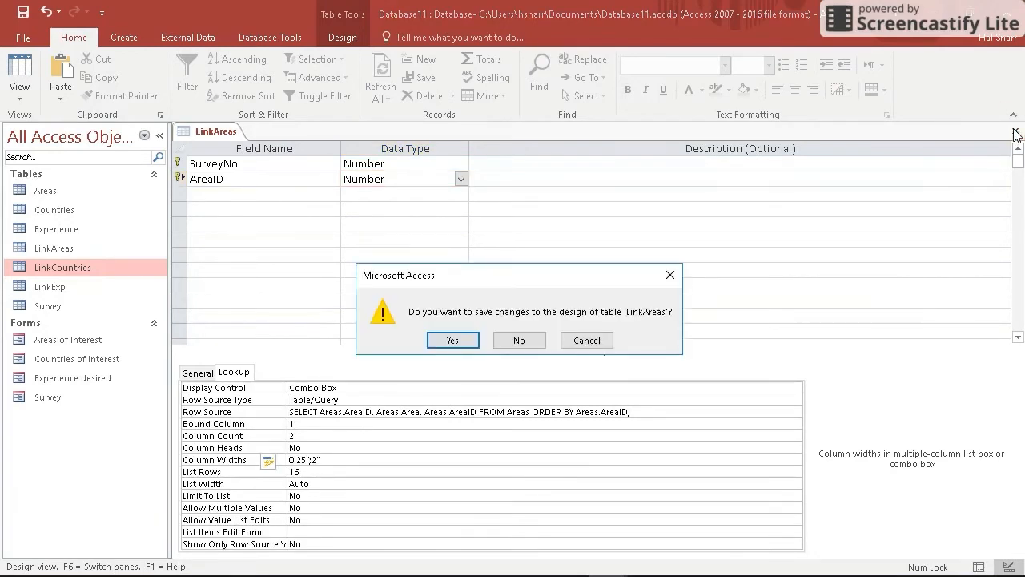
click(450, 340)
Open the LinkCountries table, check whether CountryNo offers a drop-down list, and close the table
double_click(58, 272)
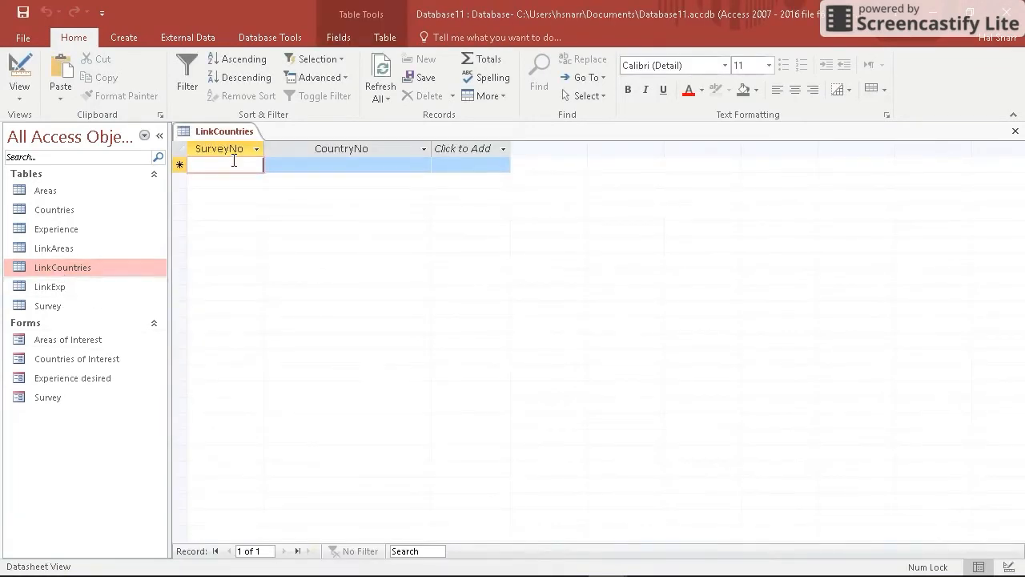
click(423, 165)
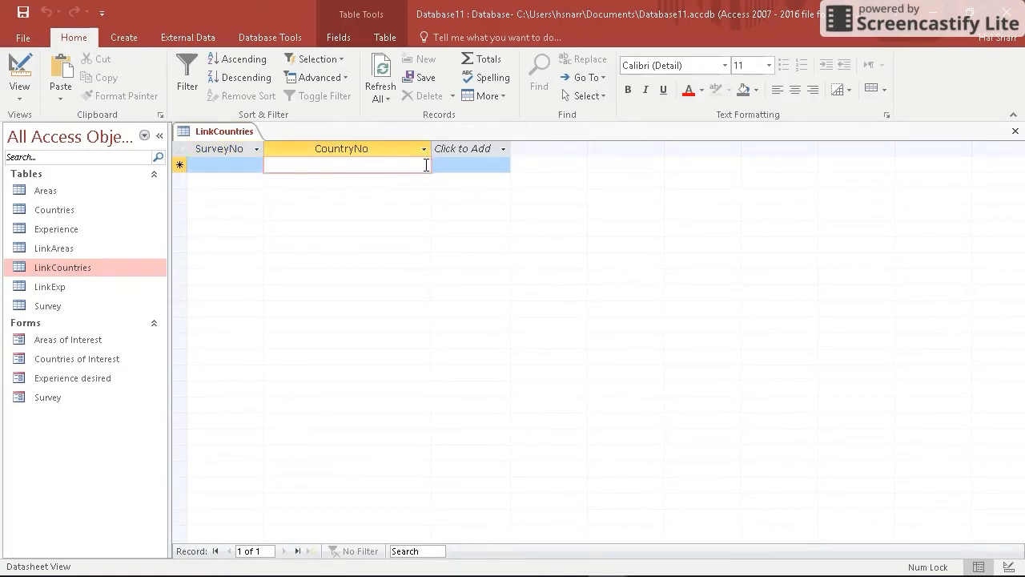
click(1015, 131)
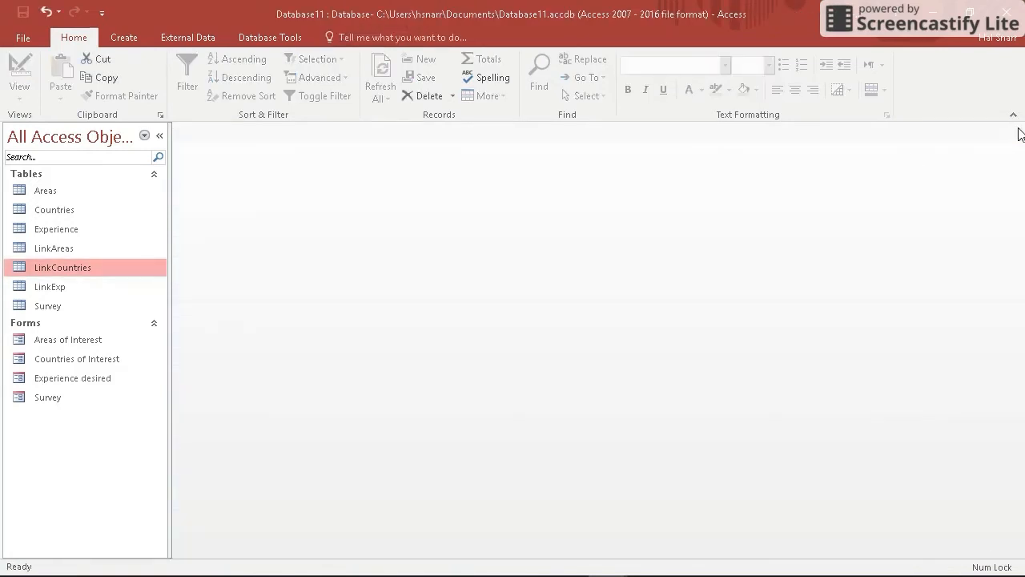
Open the LinkAreas table, check AreaID's drop-down list, and close the table
double_click(79, 248)
click(432, 165)
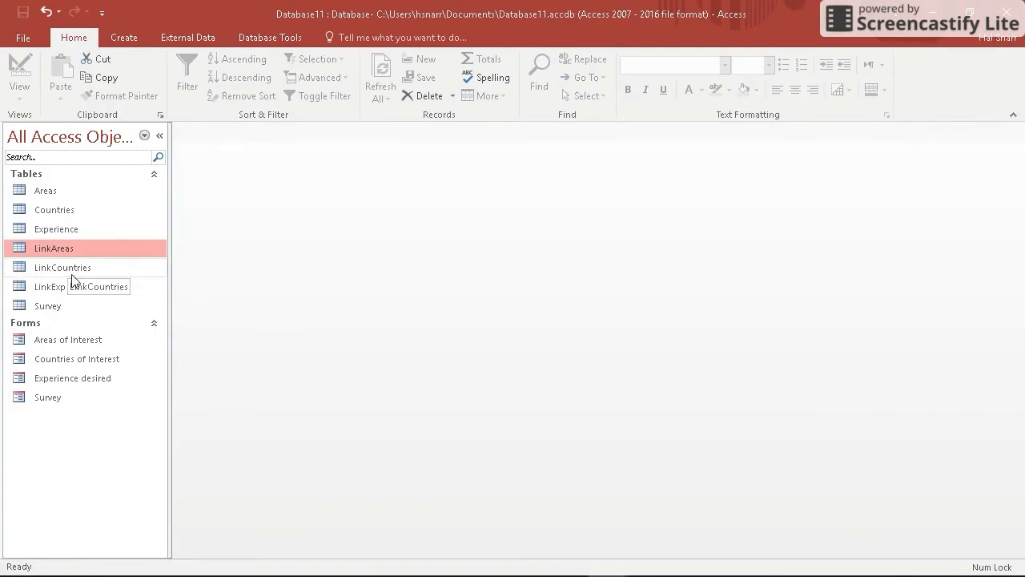
Open the LinkCountries table in Design View and set CountryNo's lookup Display Control to Combo Box
right_click(66, 273)
click(112, 294)
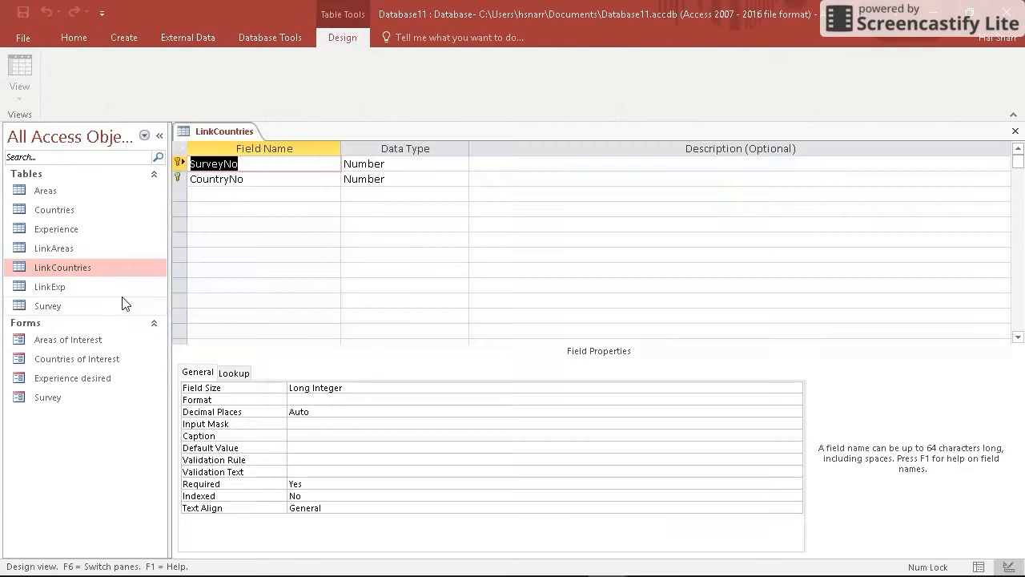
click(415, 180)
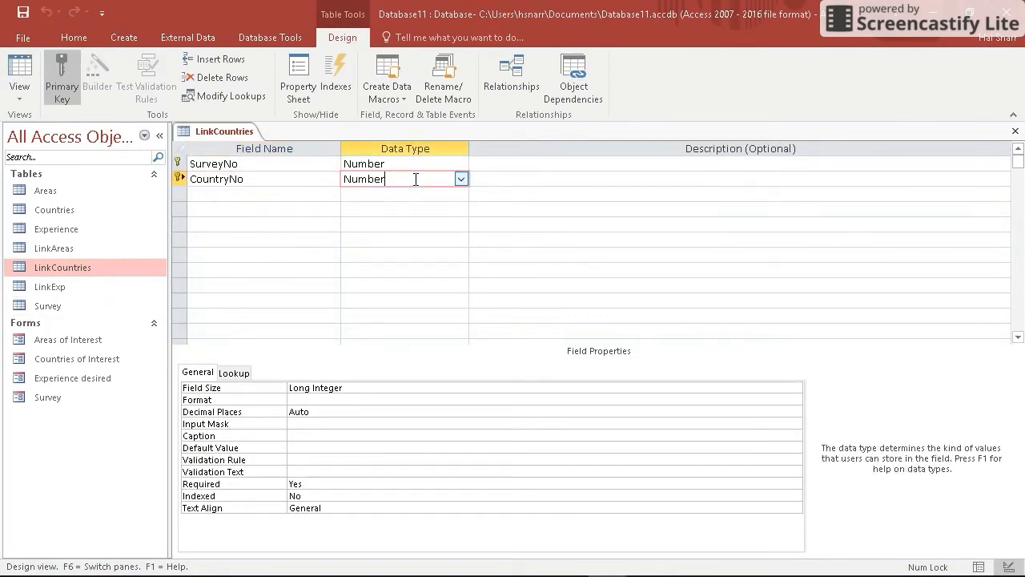
click(244, 377)
click(313, 385)
click(794, 388)
click(607, 425)
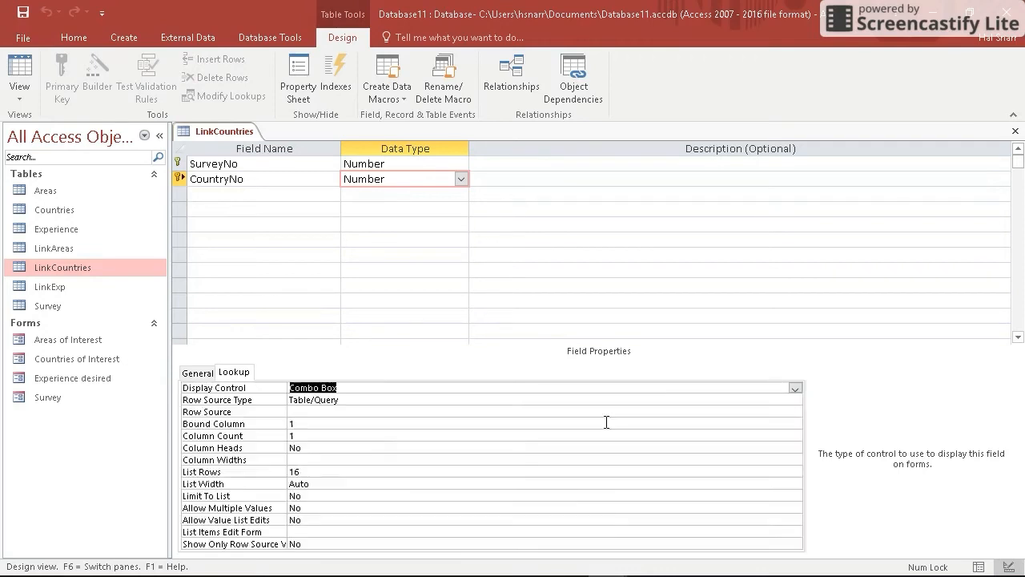
Open the Query Builder for CountryNo's Row Source and add the Countries table to the query
click(743, 398)
click(406, 413)
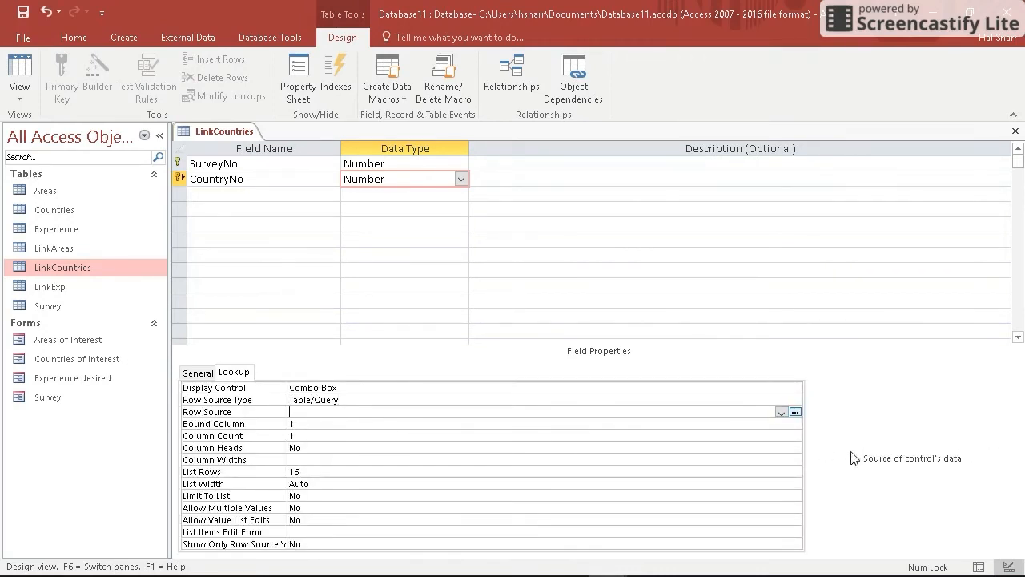
click(795, 411)
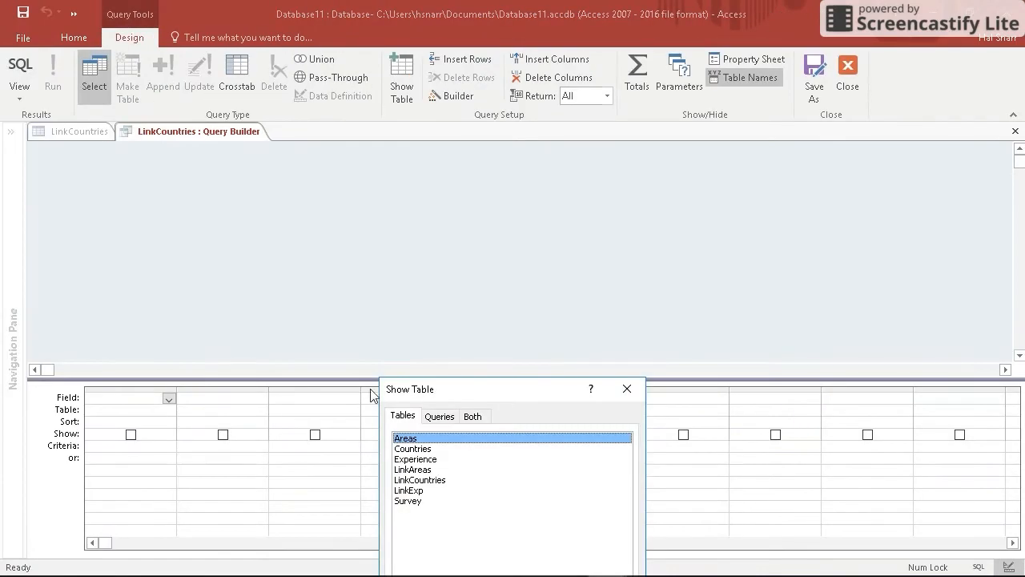
click(418, 451)
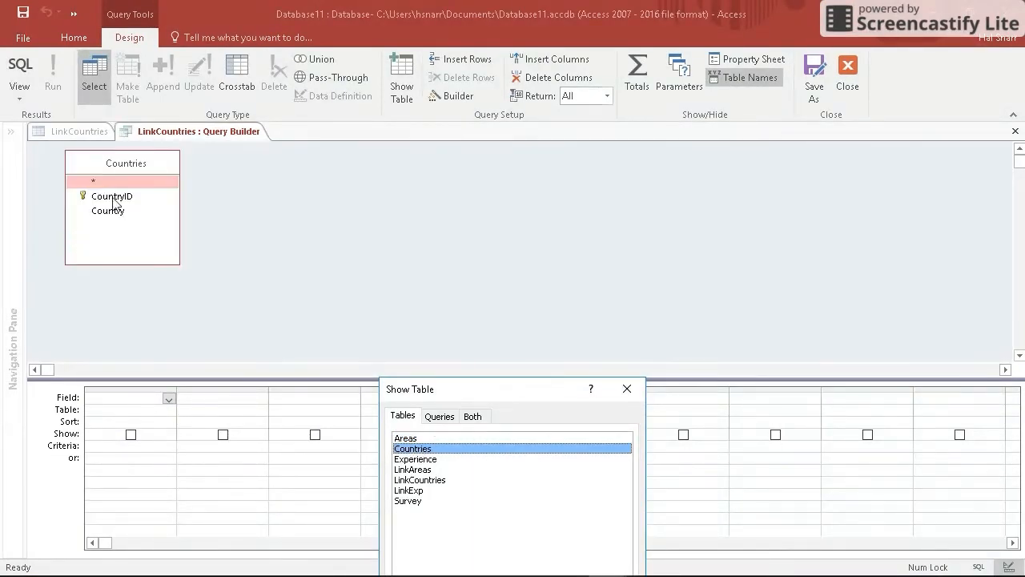
click(627, 388)
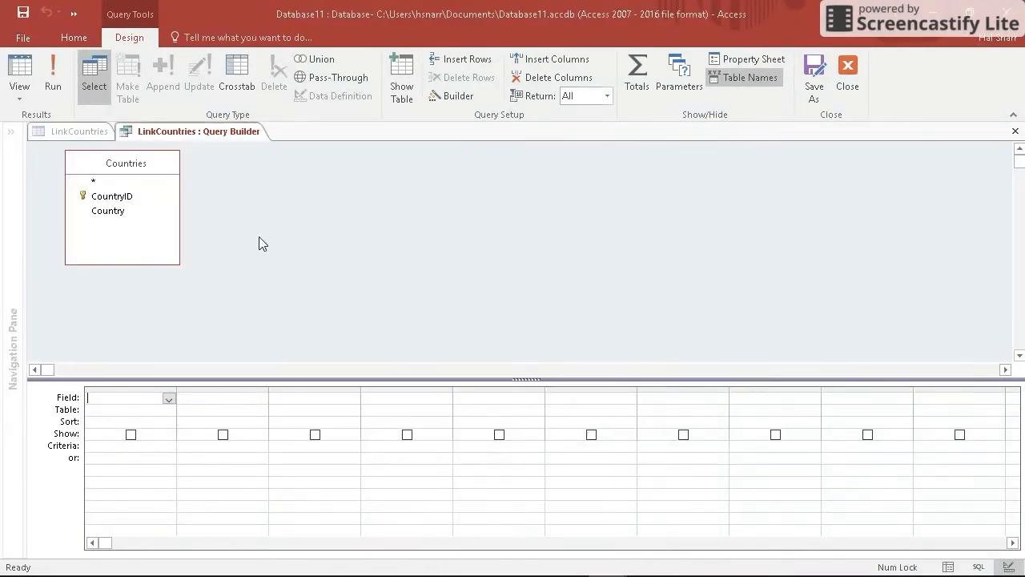
Add CountryID, Country and a second, hidden Country column sorted Ascending to the query, and save it as the Row Source
double_click(115, 203)
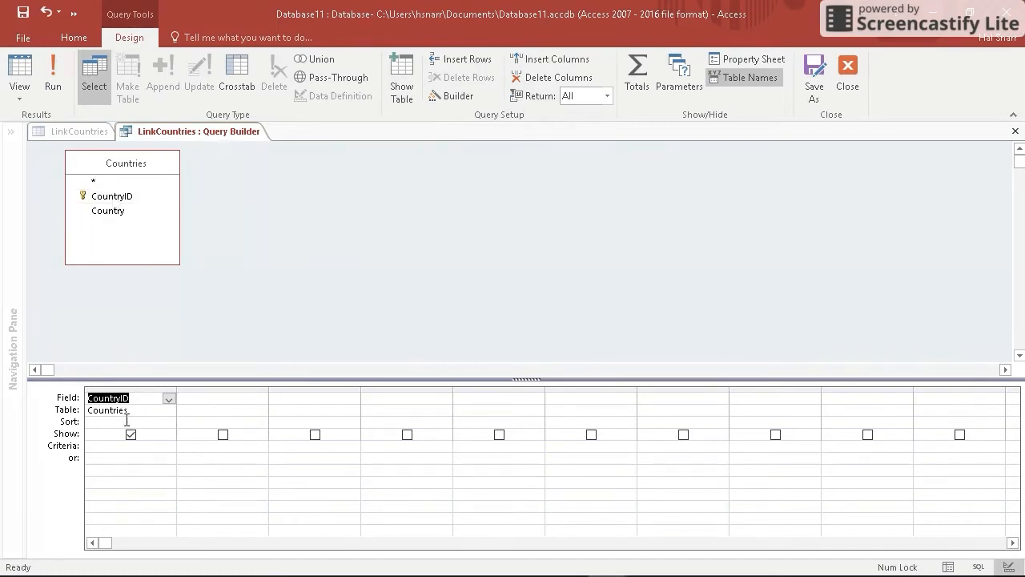
double_click(120, 211)
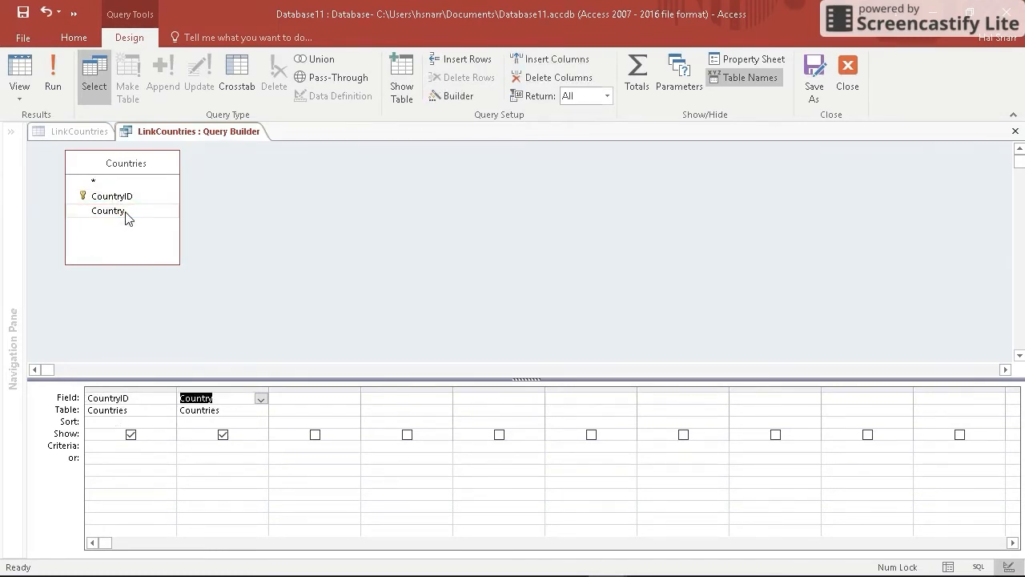
double_click(120, 212)
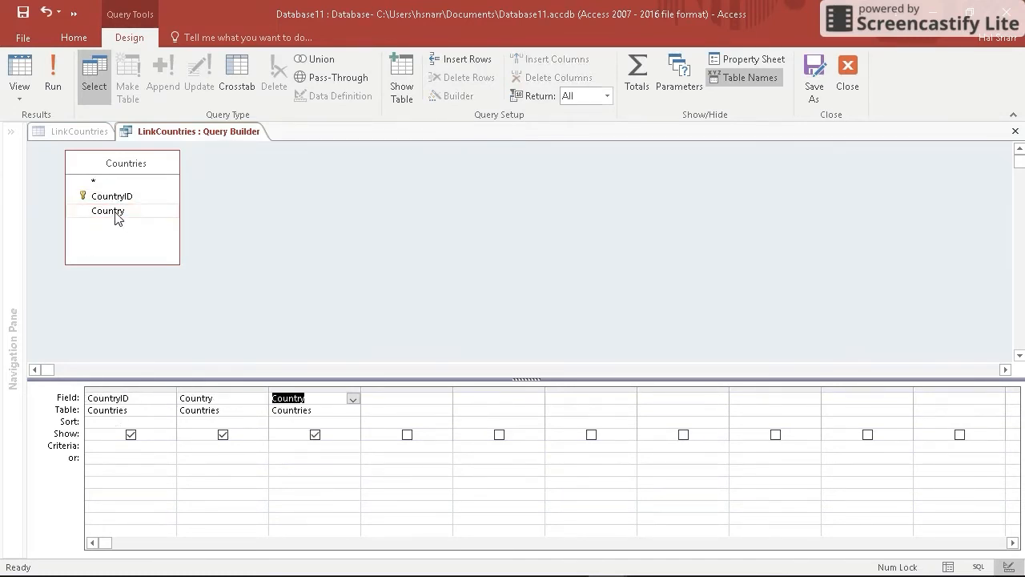
click(347, 422)
click(353, 422)
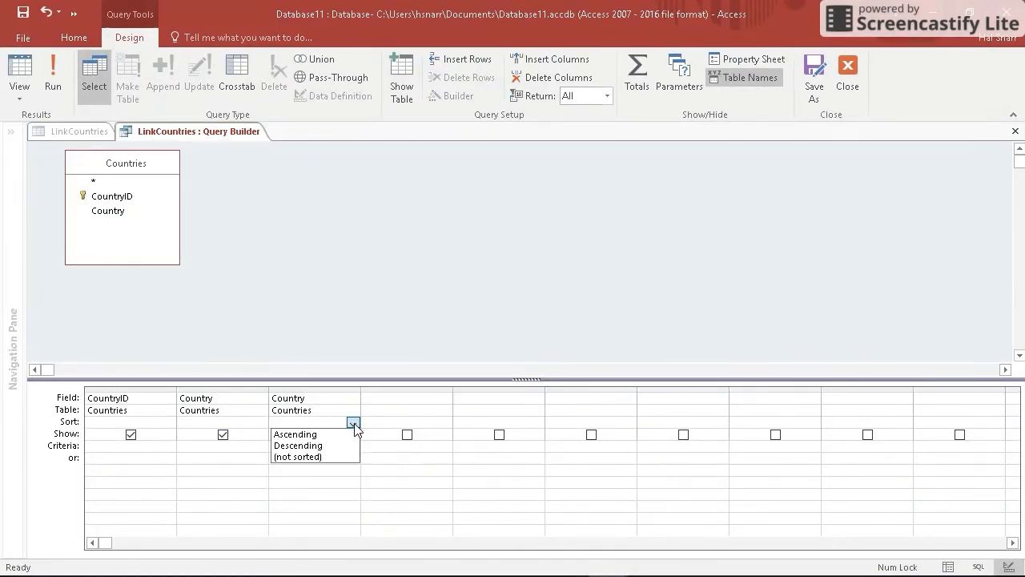
click(341, 435)
click(314, 434)
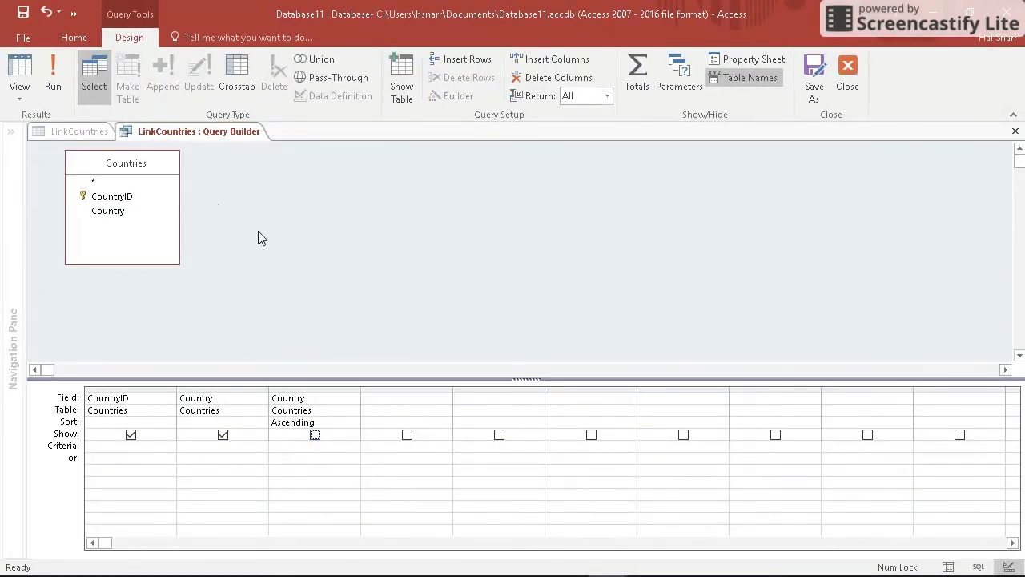
click(1014, 132)
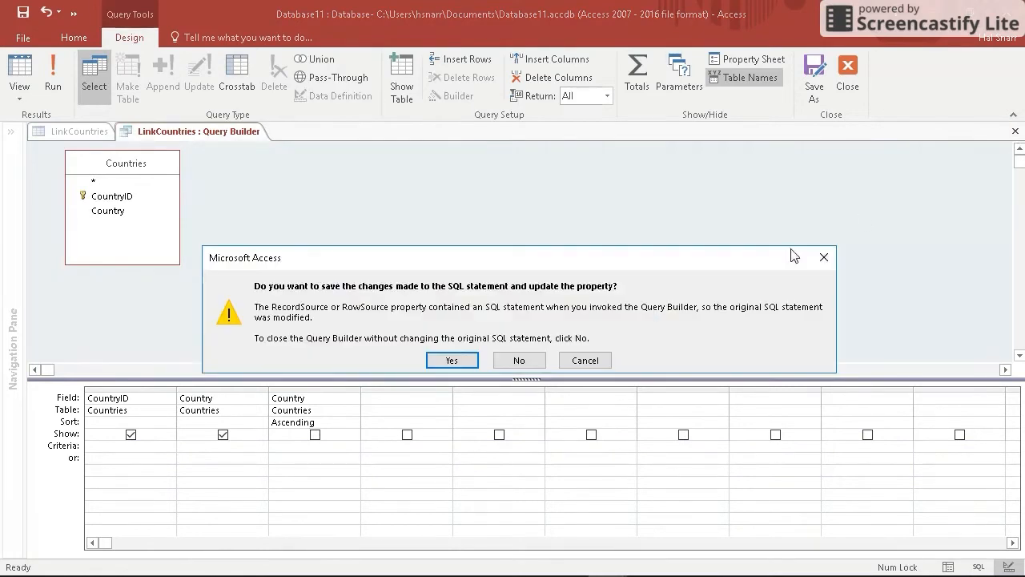
click(452, 361)
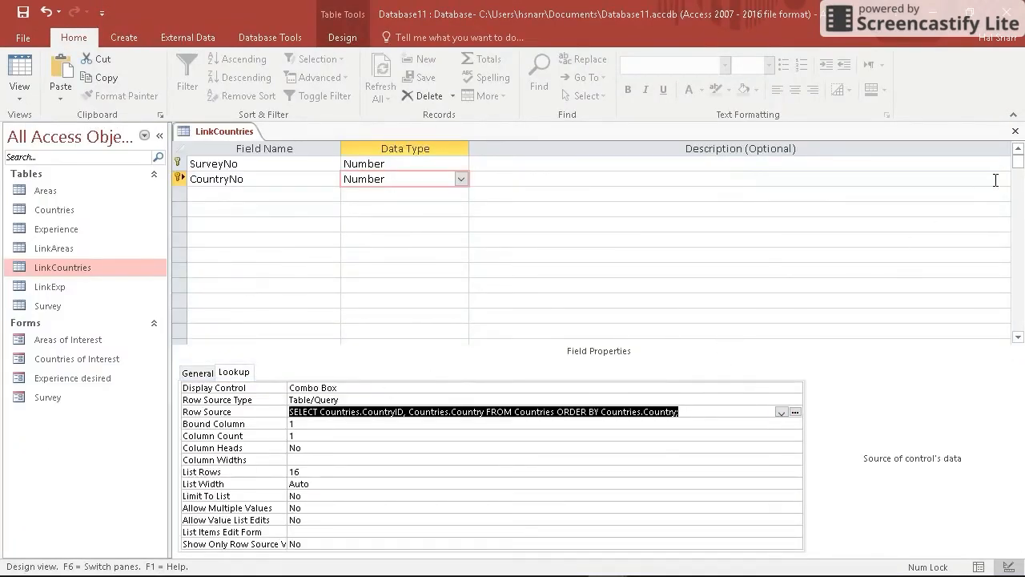
Set CountryNo's Column Count to 2 and Column Widths to .25";3", and save and close the LinkCountries table
click(264, 436)
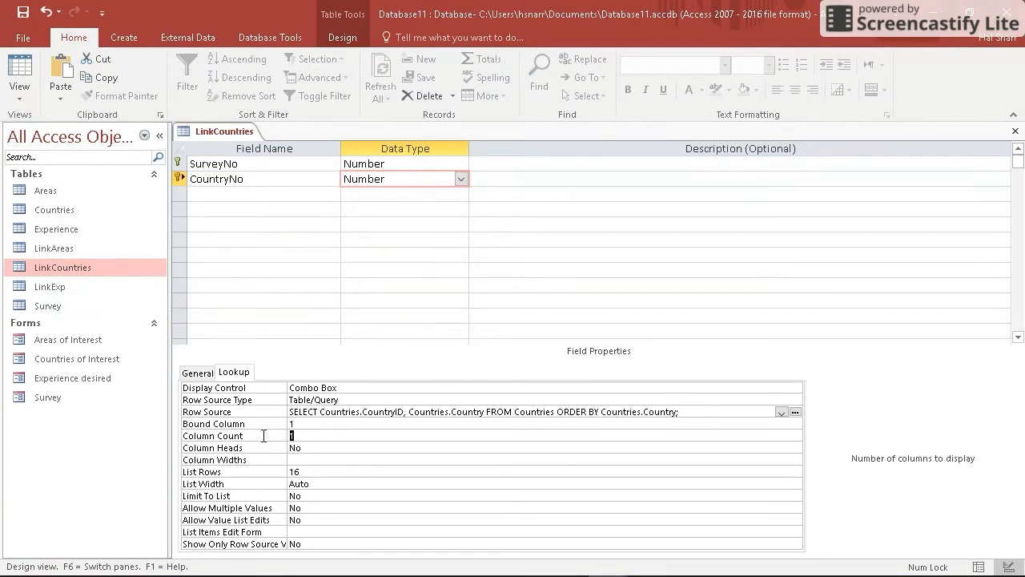
text(2)
click(323, 459)
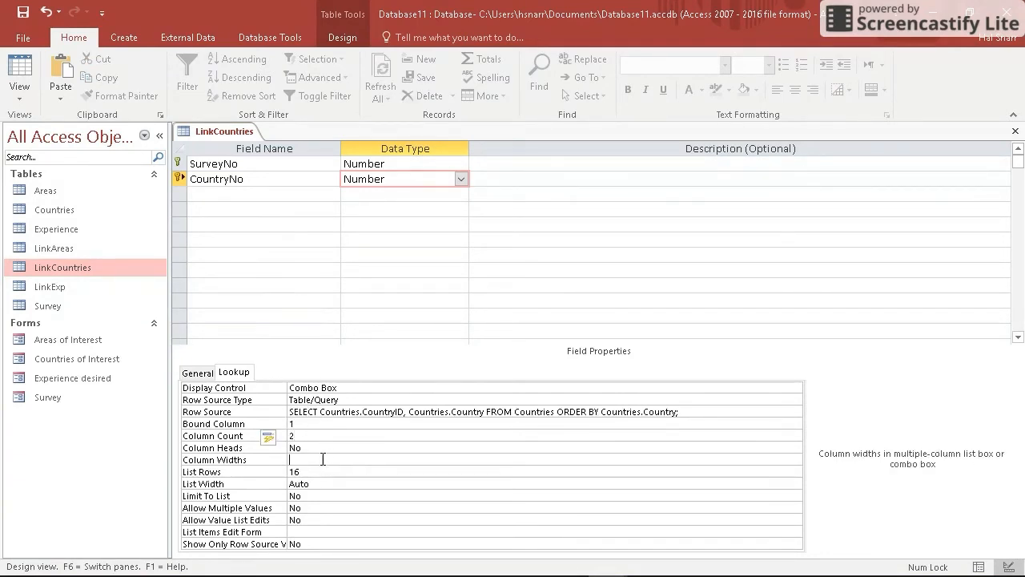
text(.25";3)
drag(309, 460, 317, 460)
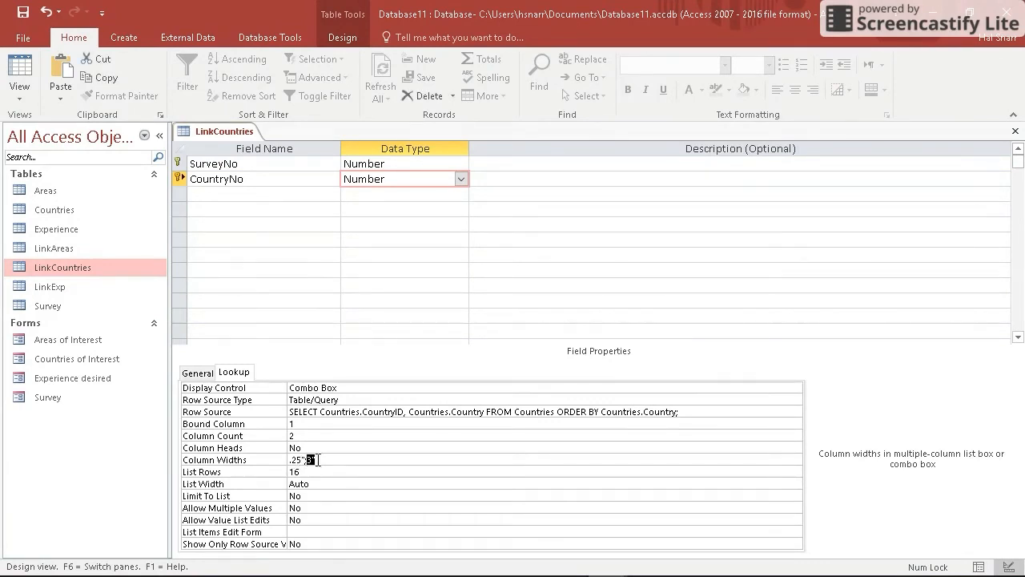
click(1017, 133)
click(454, 341)
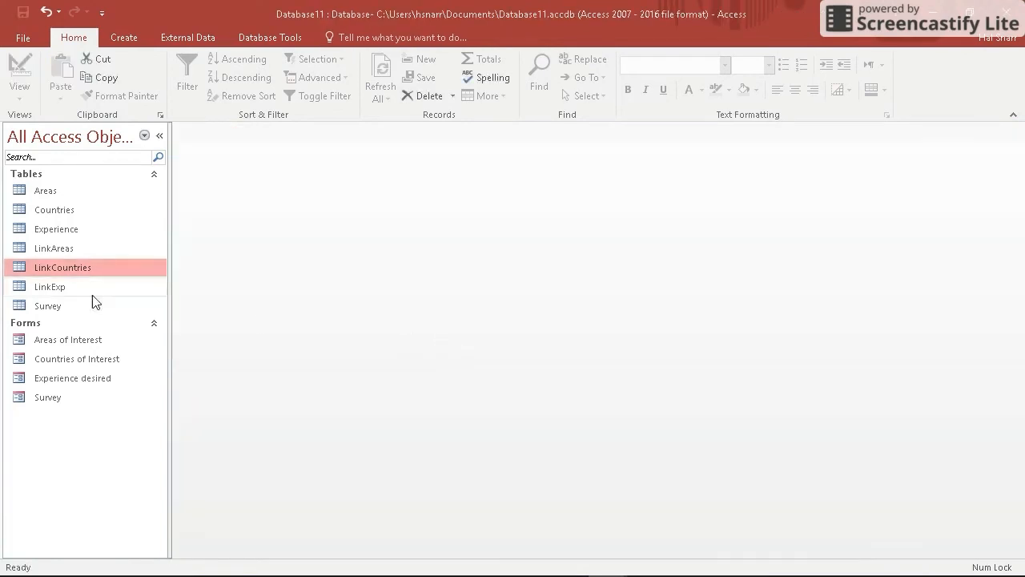
Open the LinkCountries table, check the countries in CountryNo's drop-down list, and close the table
double_click(64, 273)
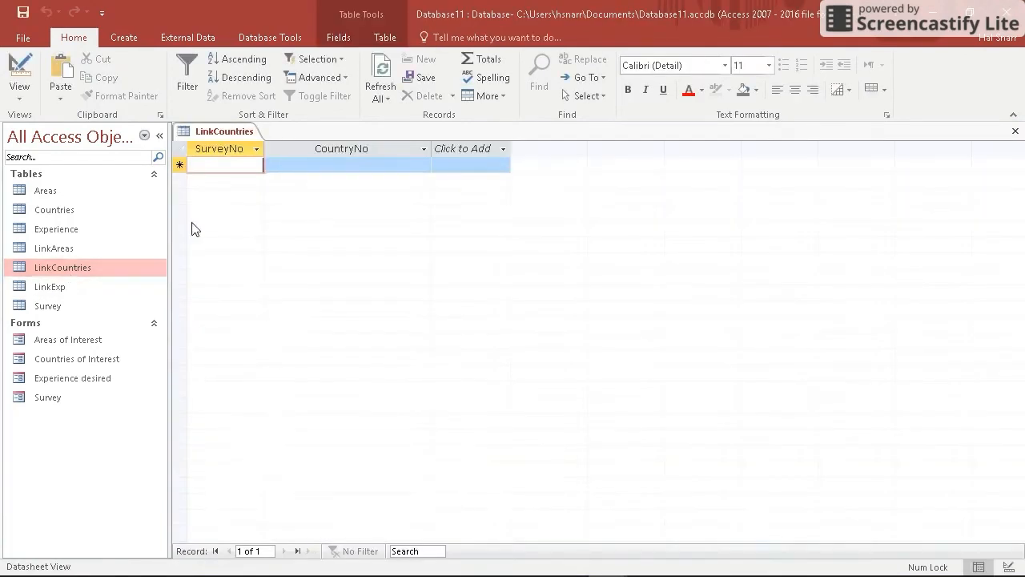
click(404, 162)
click(423, 165)
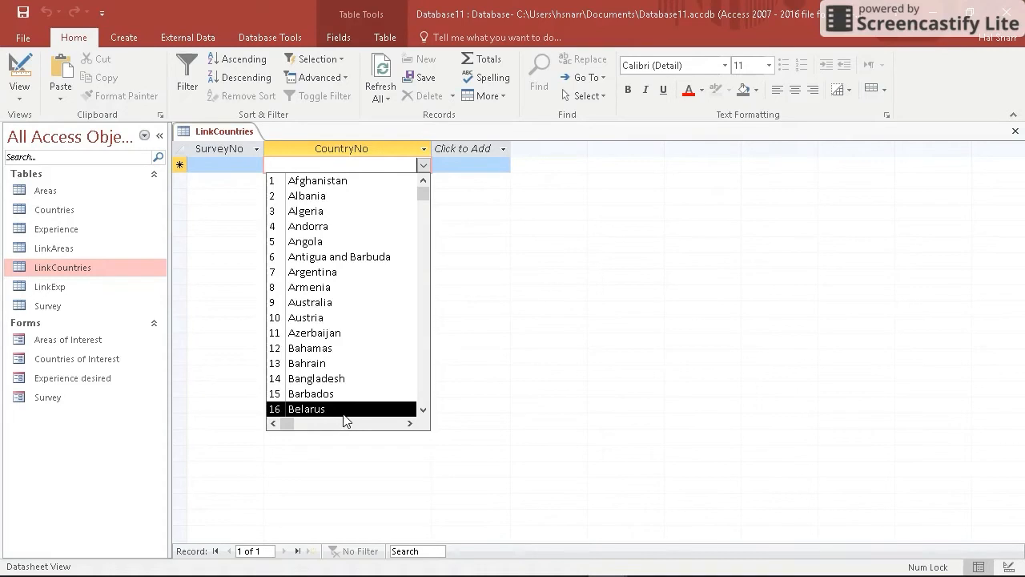
click(1016, 131)
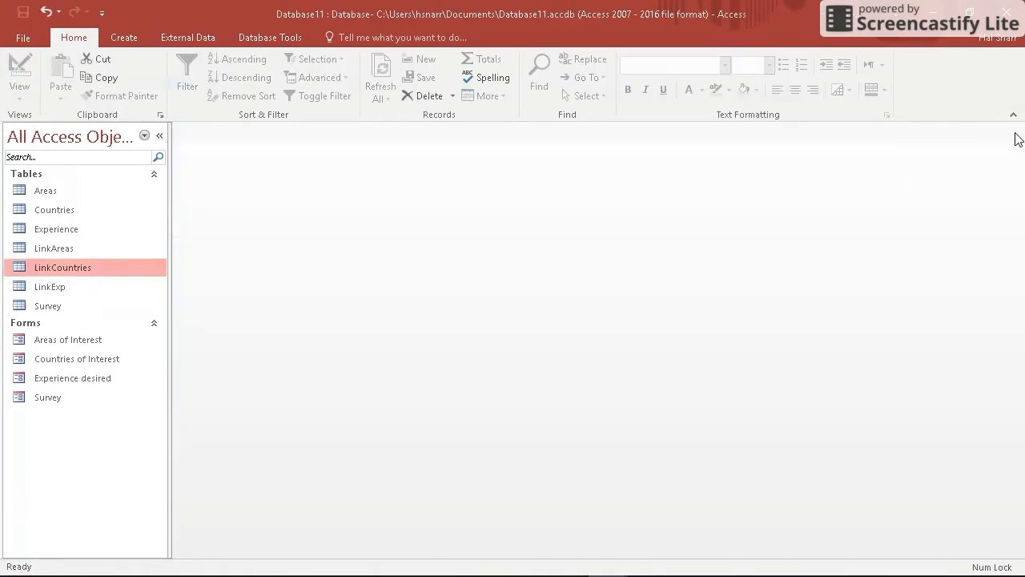
Open the LinkExp table in Design View and set ExperienceID's lookup Display Control to Combo Box
right_click(57, 290)
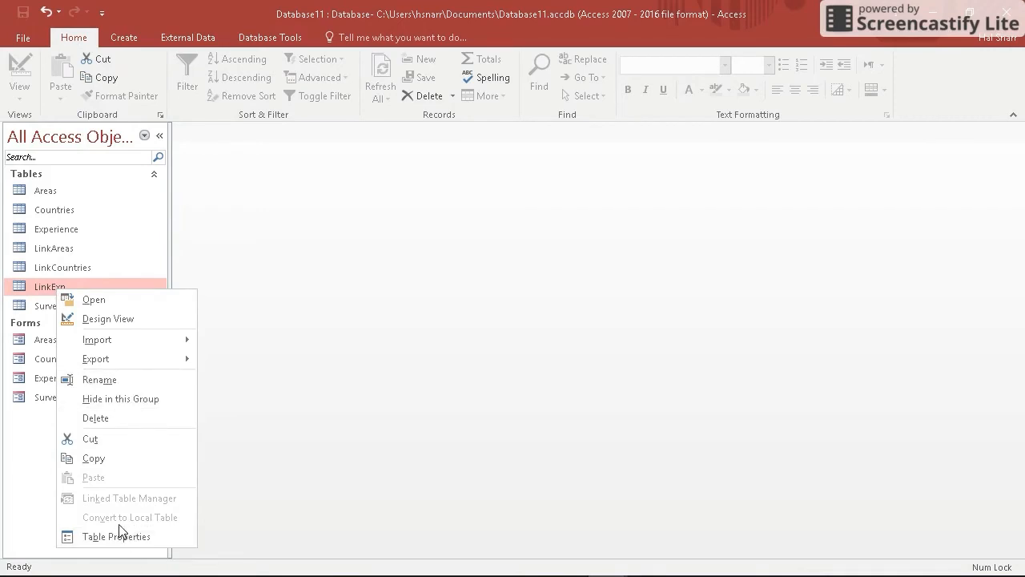
click(105, 319)
click(390, 170)
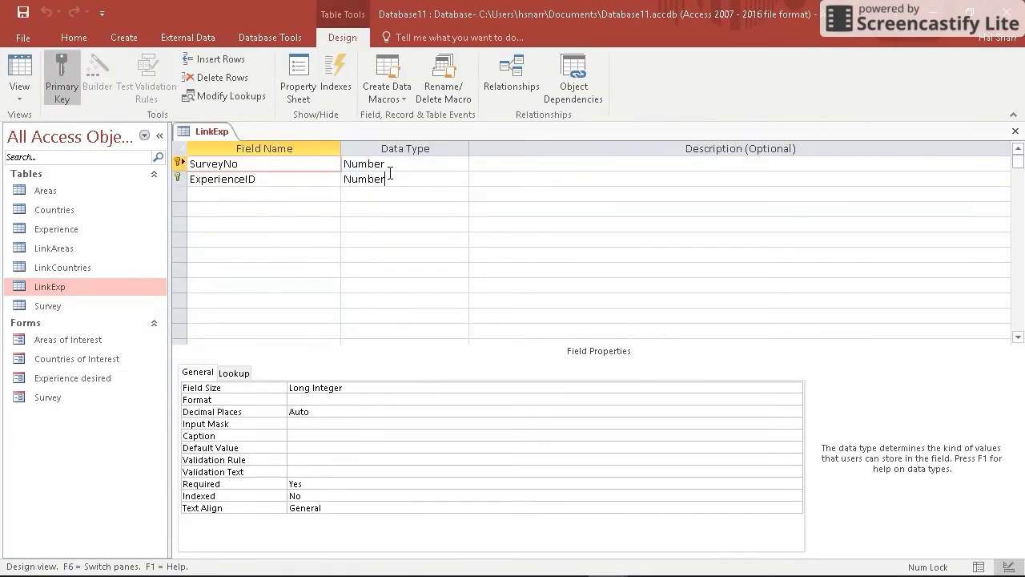
click(416, 180)
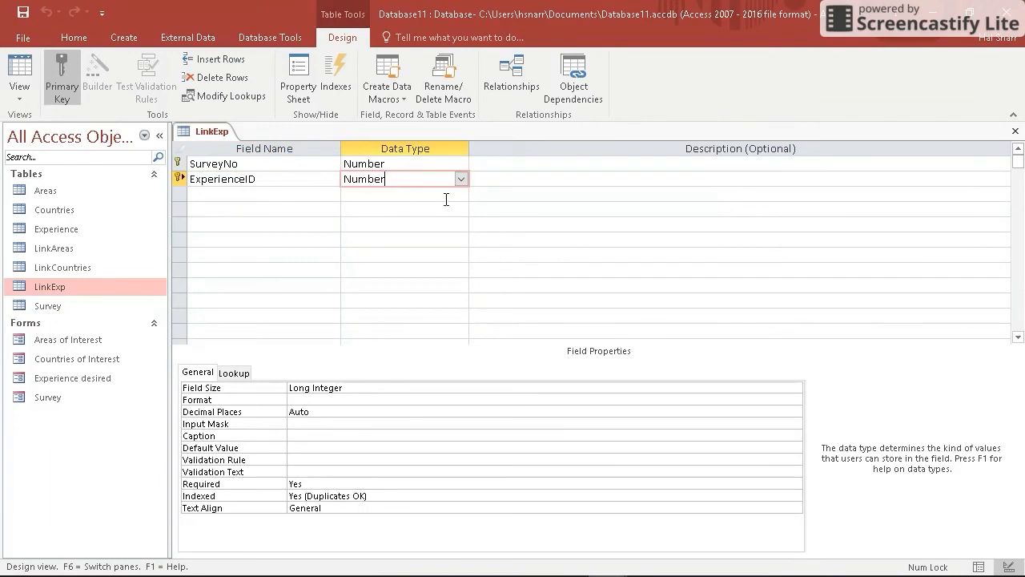
click(233, 373)
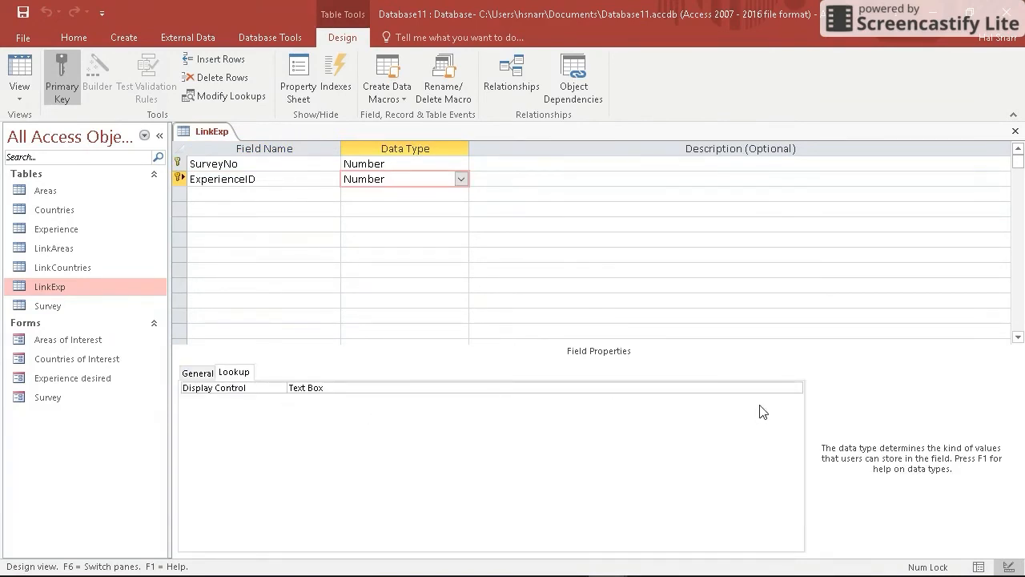
click(779, 387)
click(794, 388)
click(311, 423)
Open the Query Builder for ExperienceID's Row Source and add the Experience table to the query
click(776, 411)
click(781, 412)
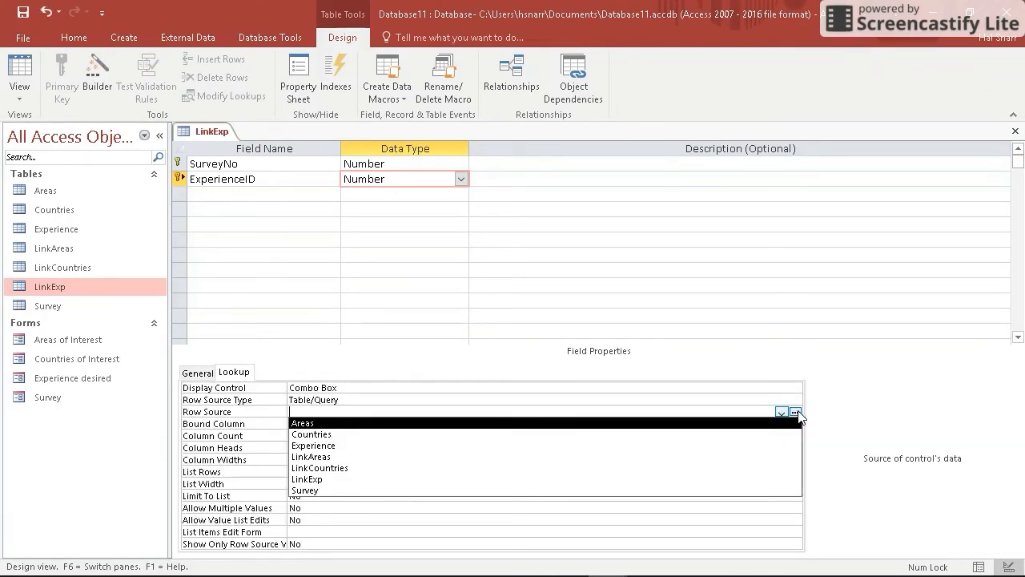
click(795, 411)
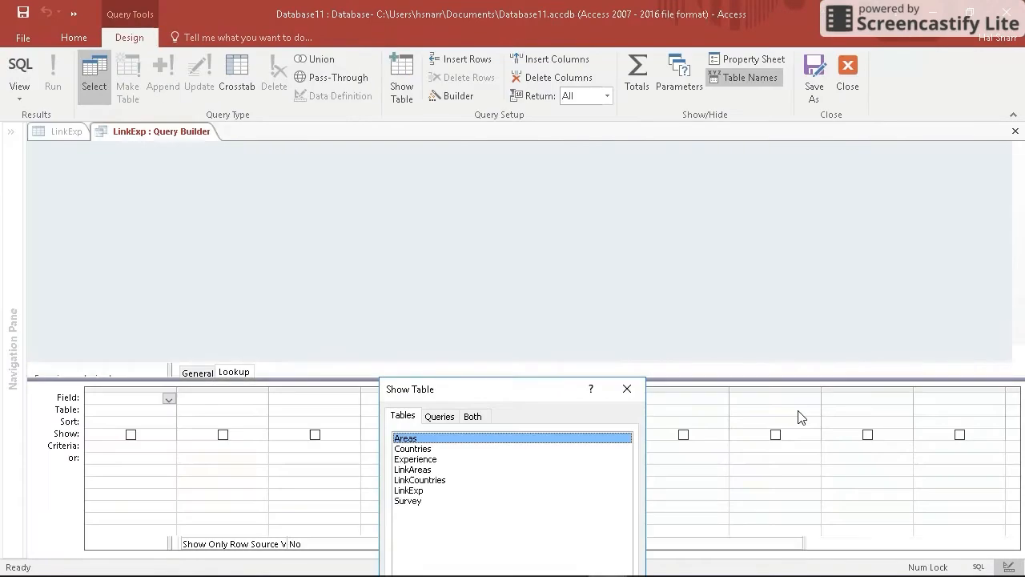
double_click(423, 459)
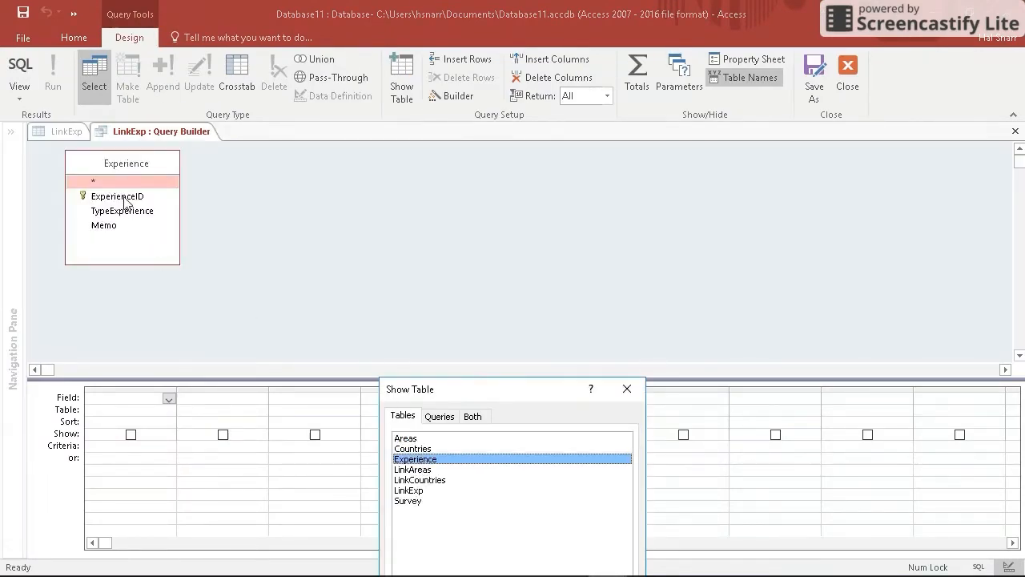
click(627, 388)
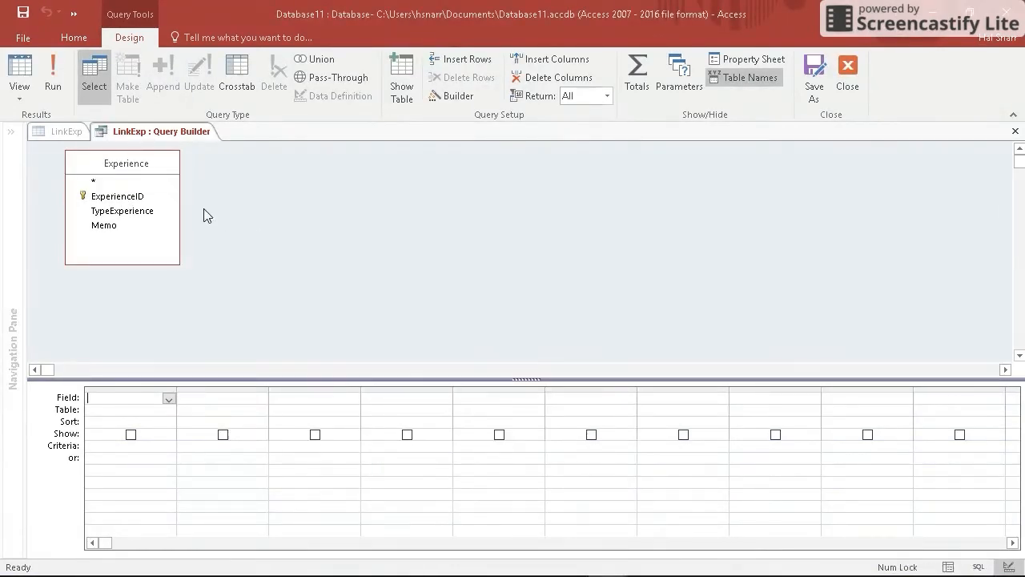
Add ExperienceID and TypeExperience to the query, plus a second, hidden ExperienceID column sorted Ascending
double_click(133, 197)
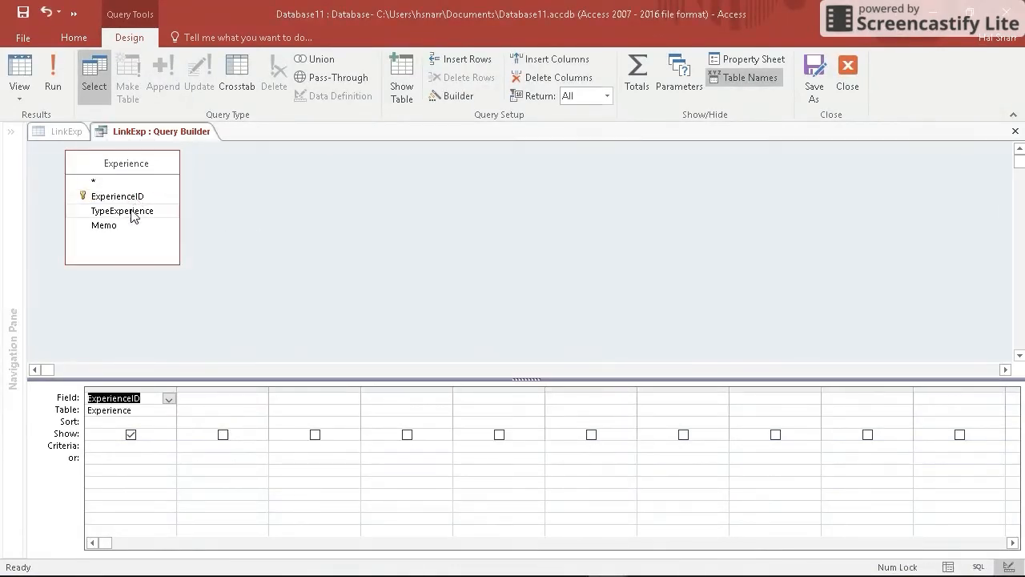
double_click(121, 211)
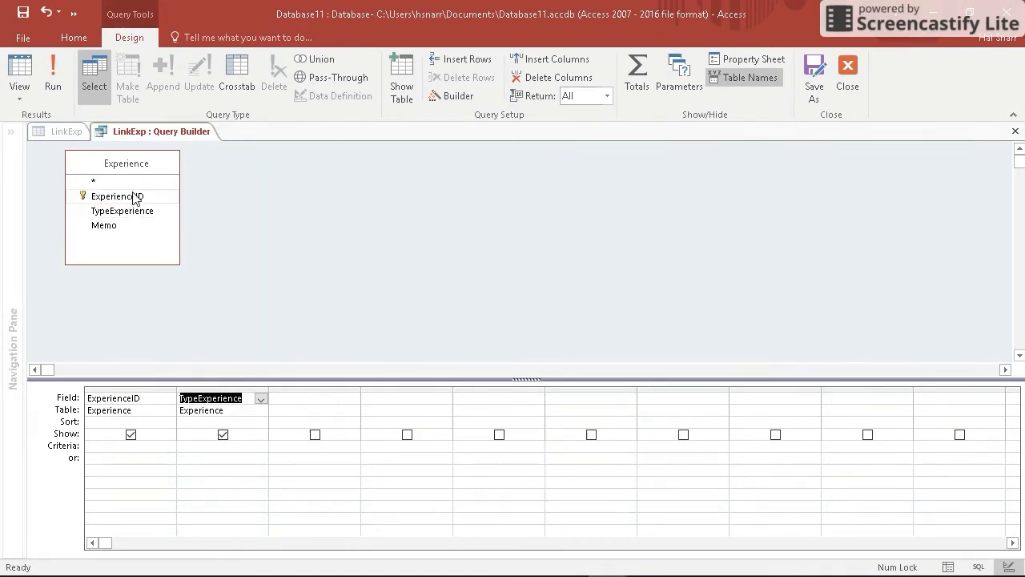
double_click(135, 197)
click(343, 422)
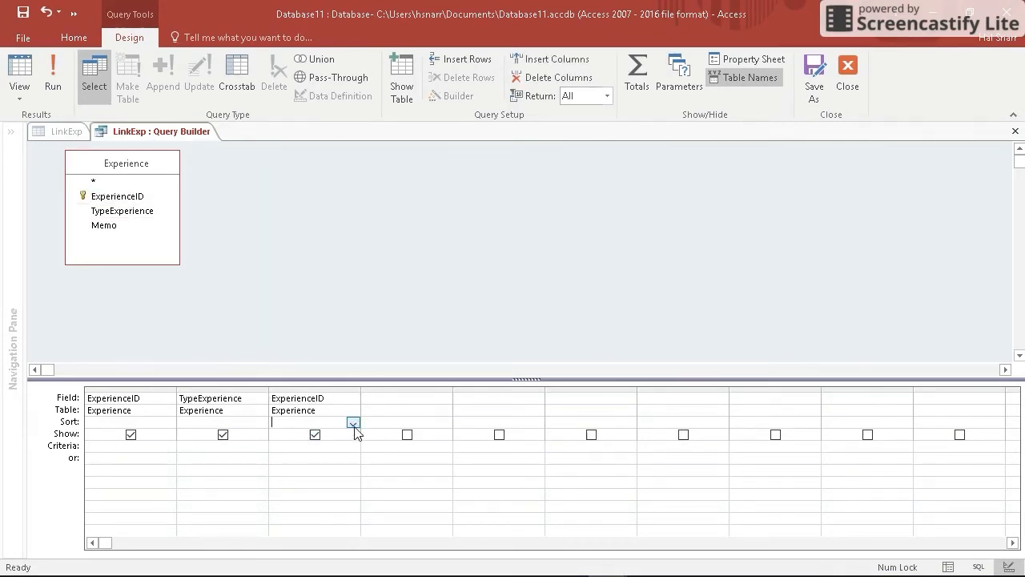
click(352, 422)
click(340, 435)
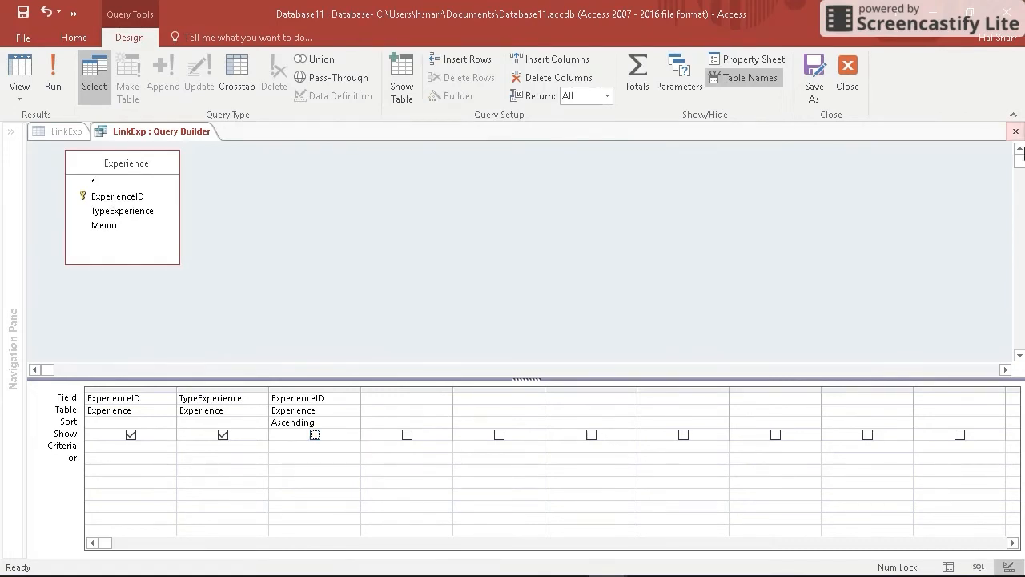
Save the SQL statement as ExperienceID's Row Source, and save and close the LinkExp table
click(1014, 130)
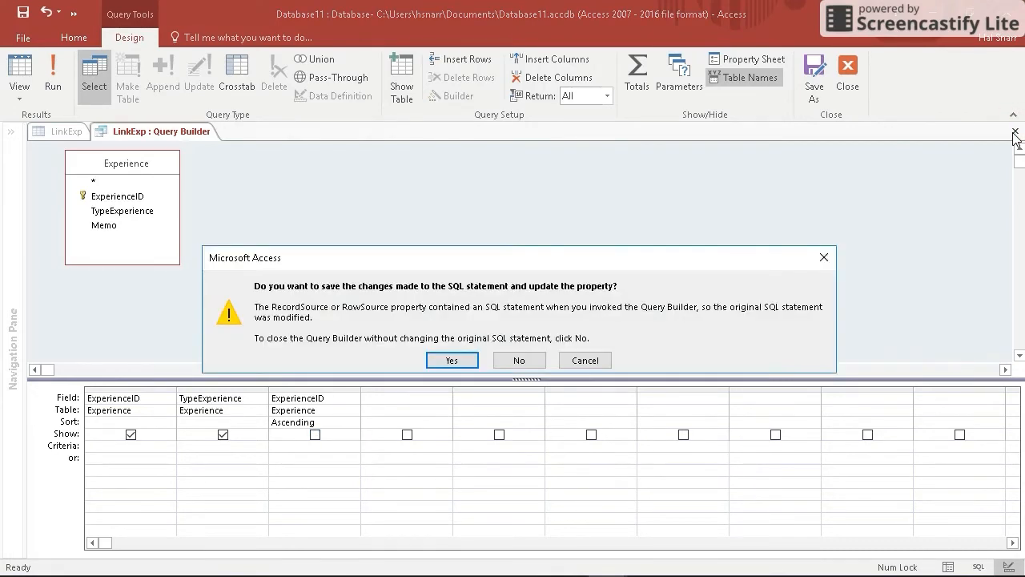
click(451, 362)
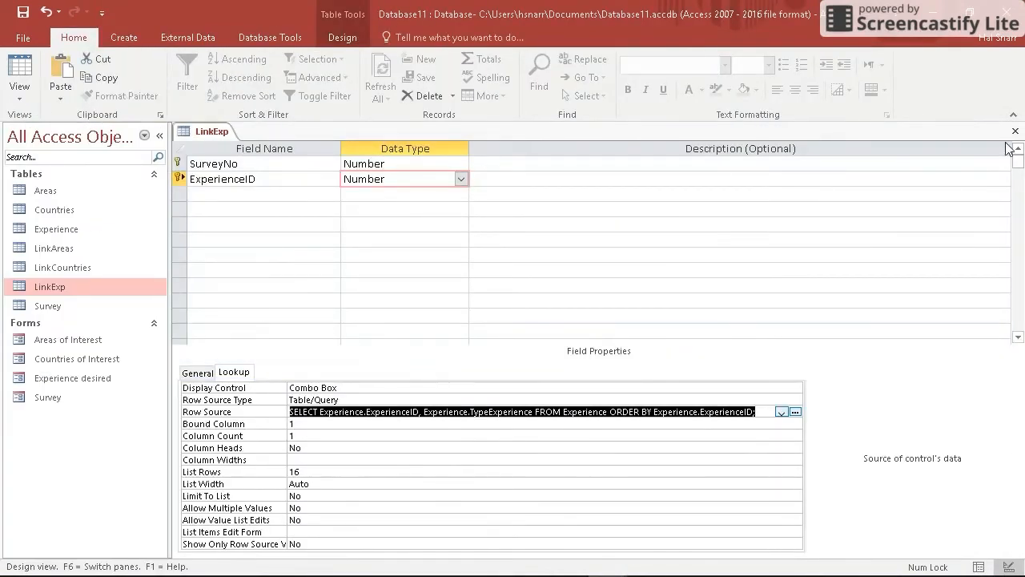
click(1014, 131)
click(451, 340)
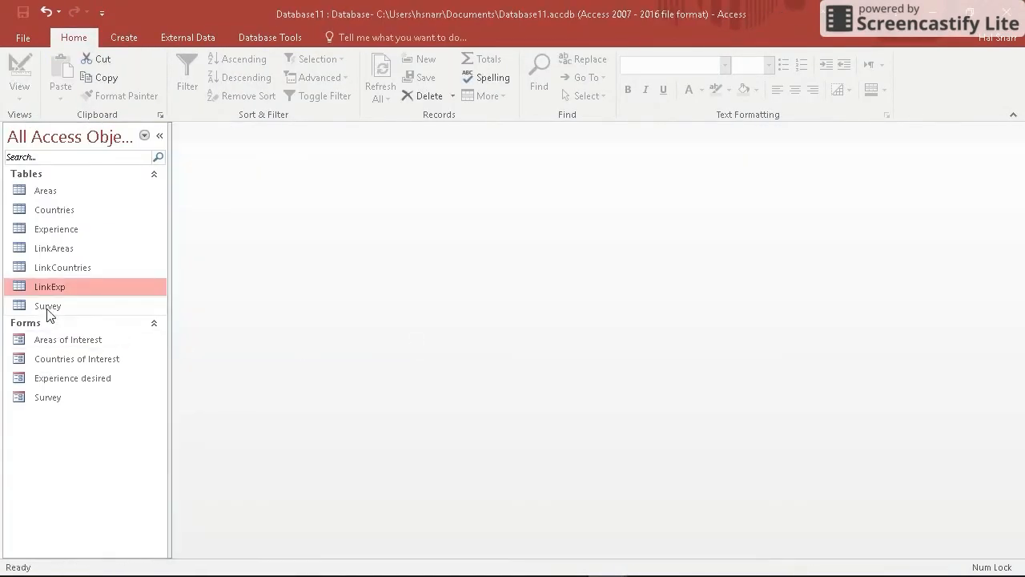
Open the LinkExp table, check the entries in ExperienceID's drop-down list, and close the table
double_click(51, 286)
click(397, 168)
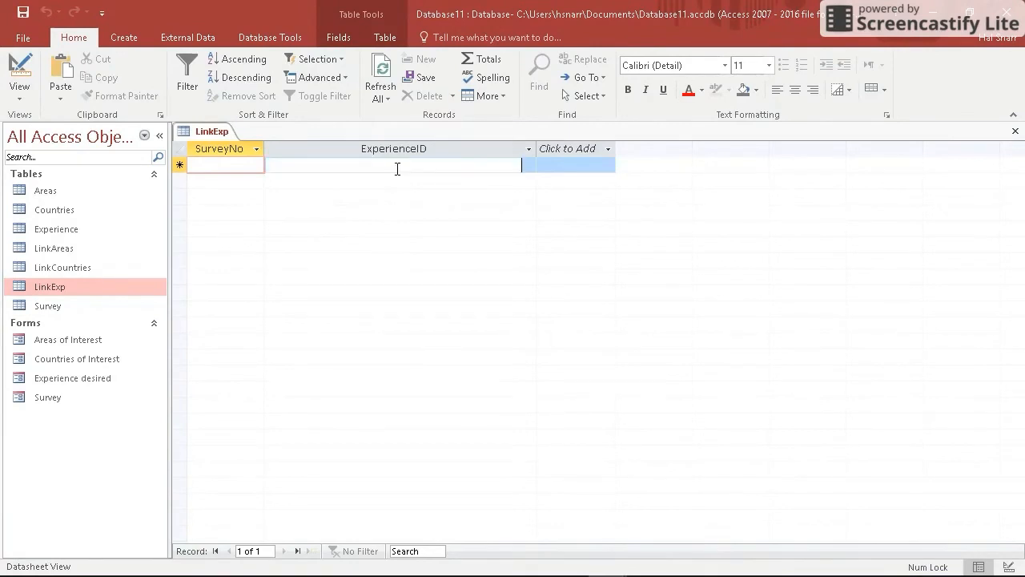
click(529, 165)
click(529, 165)
click(530, 165)
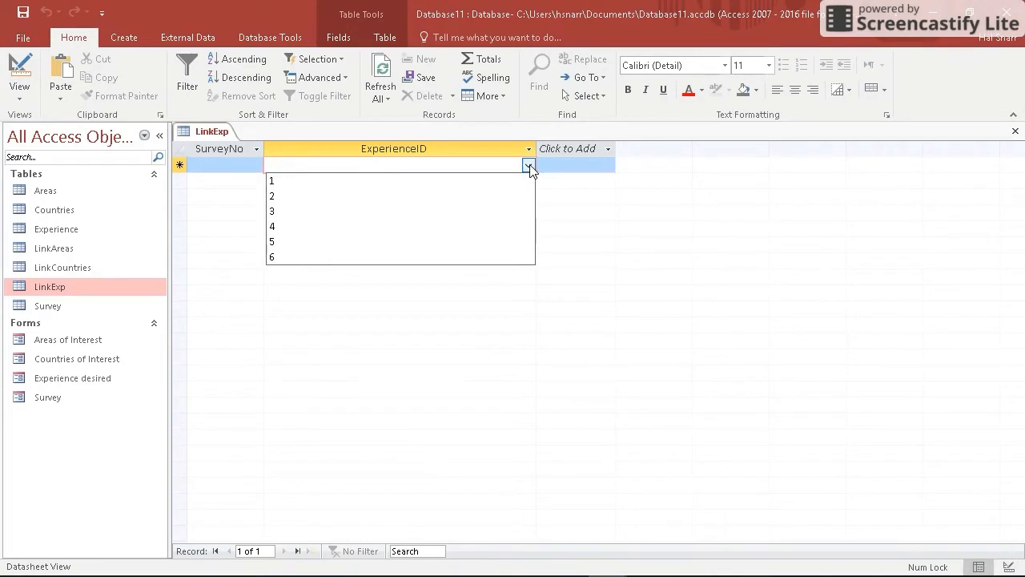
click(1017, 134)
Open LinkExp in Design View and set ExperienceID's lookup Column Count to 2
right_click(64, 288)
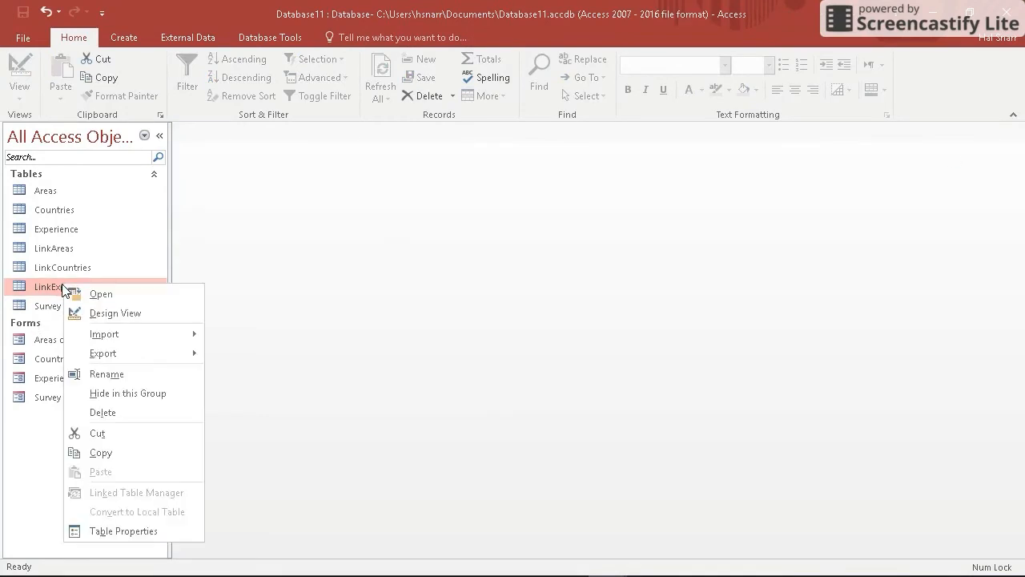
click(115, 311)
click(390, 178)
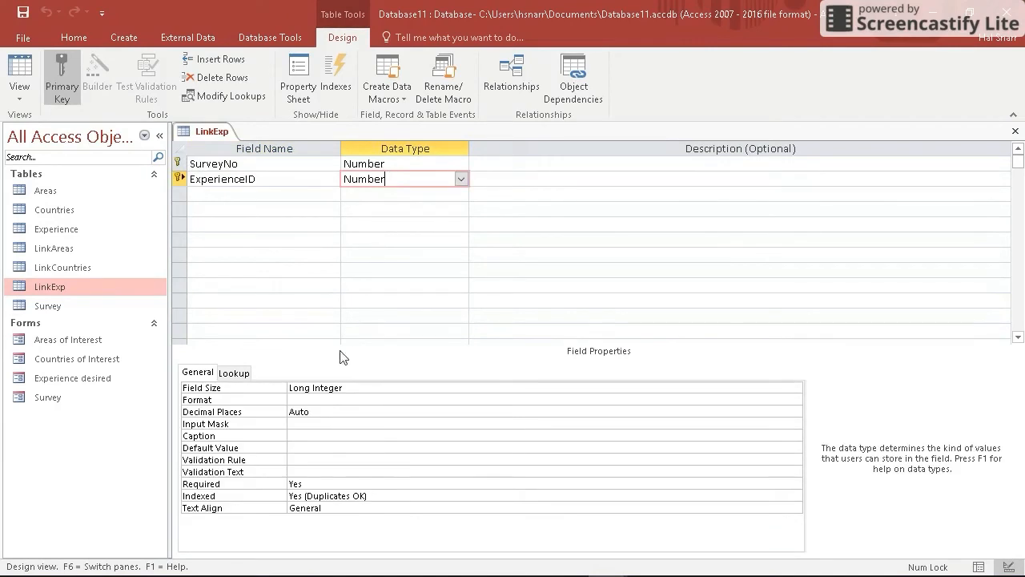
click(236, 374)
click(301, 436)
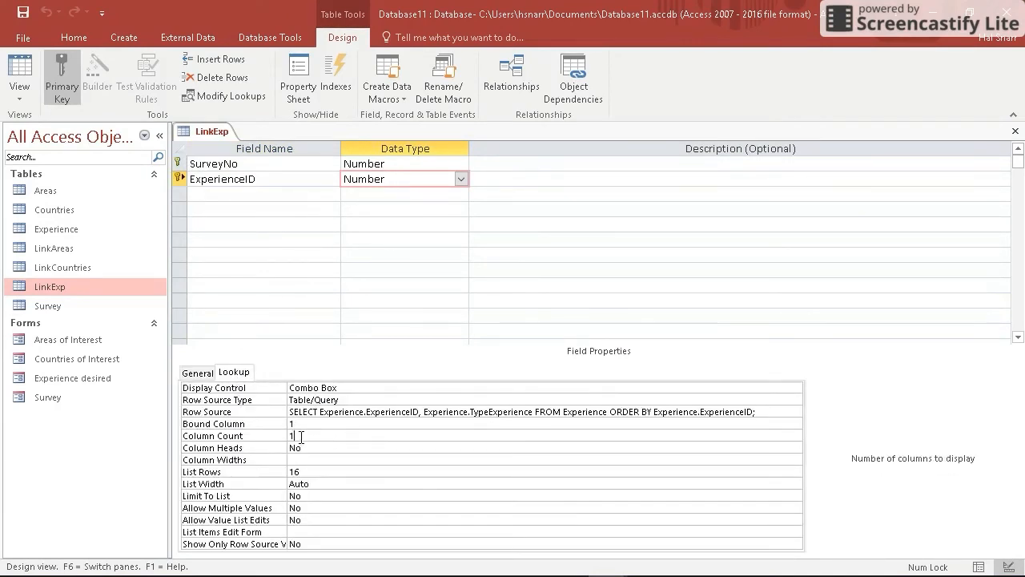
text(2)
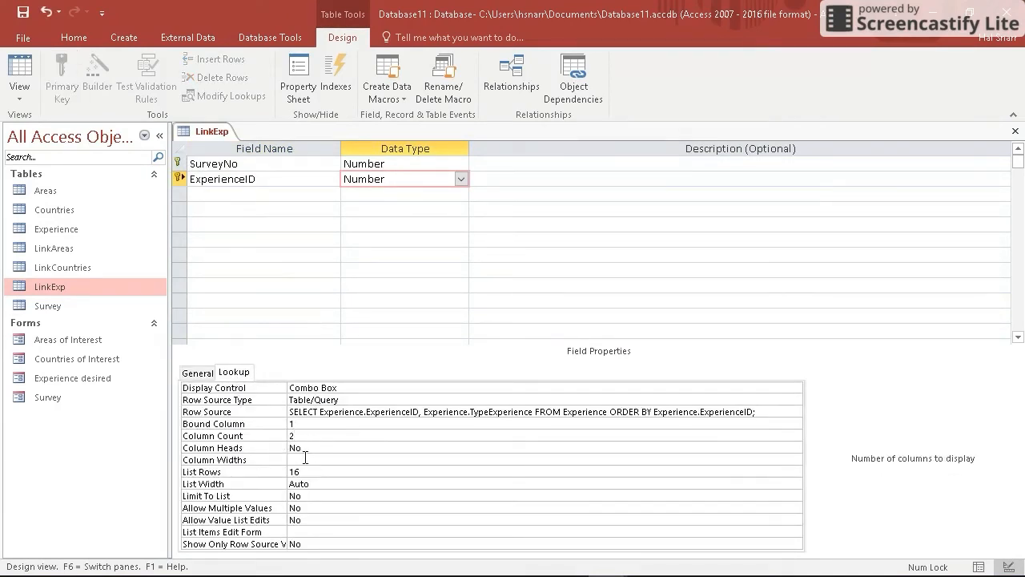
Set ExperienceID's Column Widths to 0.25";3.5", and save and close the LinkExp table
click(307, 457)
text(0;)
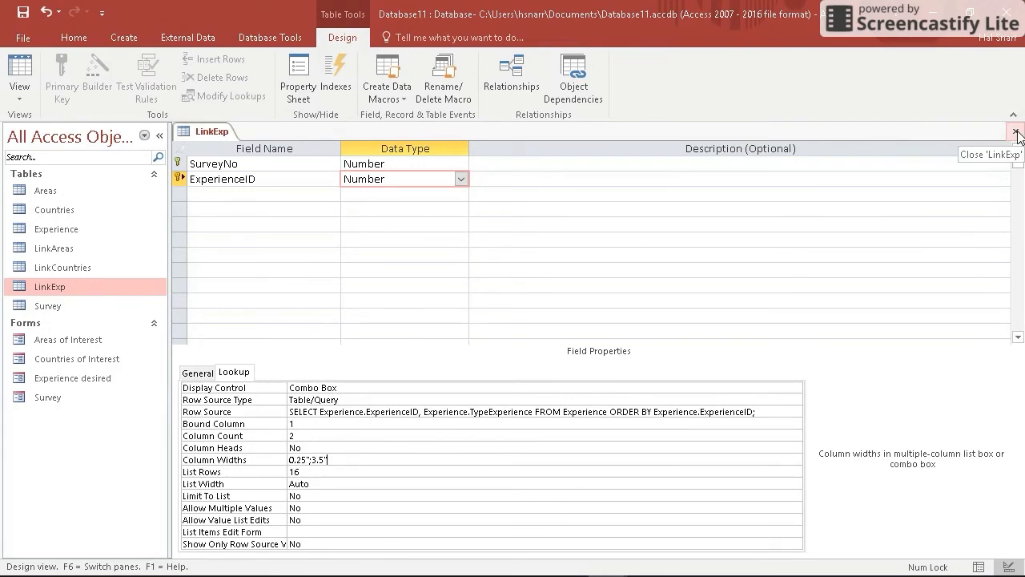
click(1016, 132)
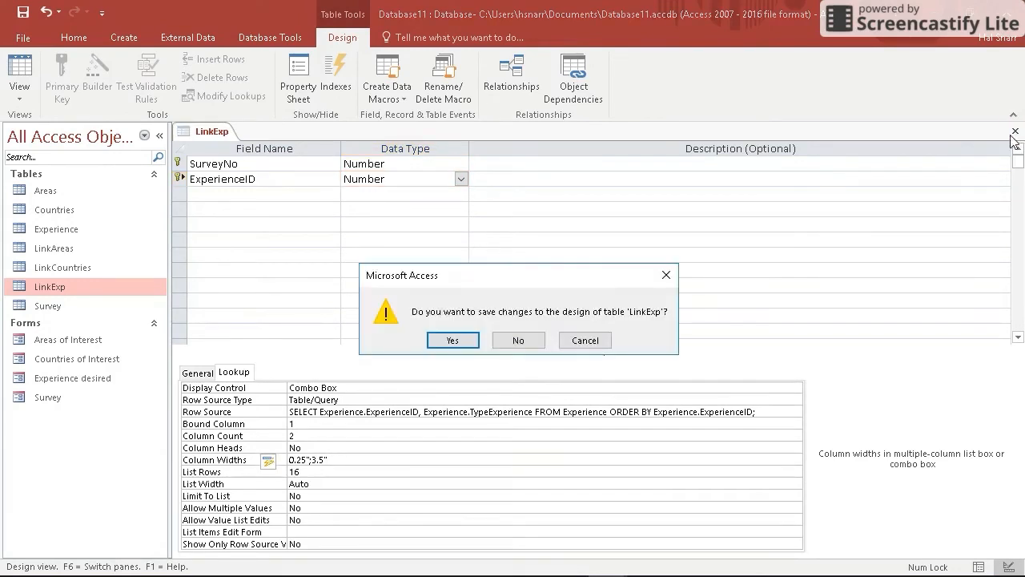
click(453, 338)
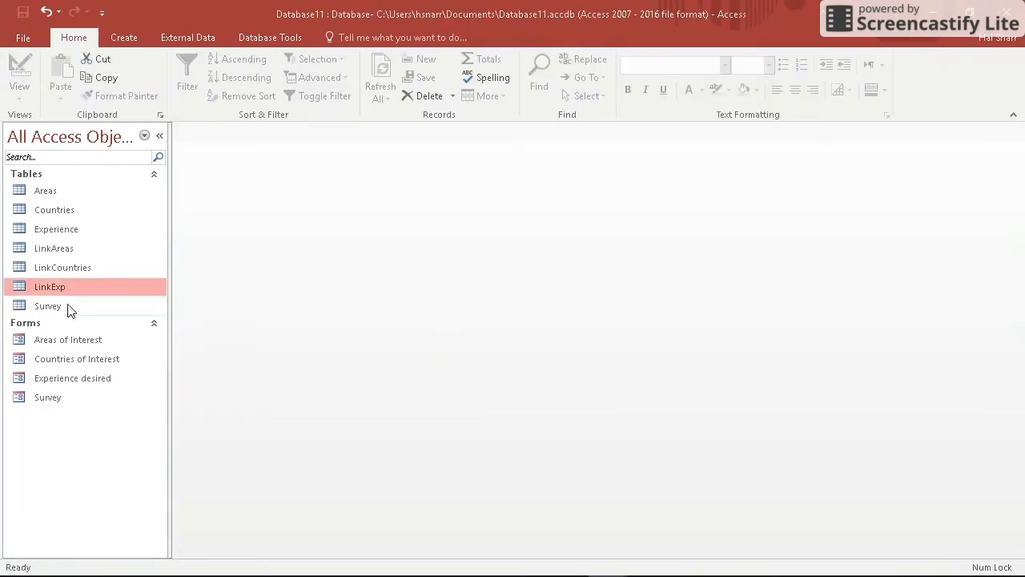
Open the LinkExp table and look at the experience descriptions in ExperienceID's drop-down list
double_click(51, 288)
click(505, 165)
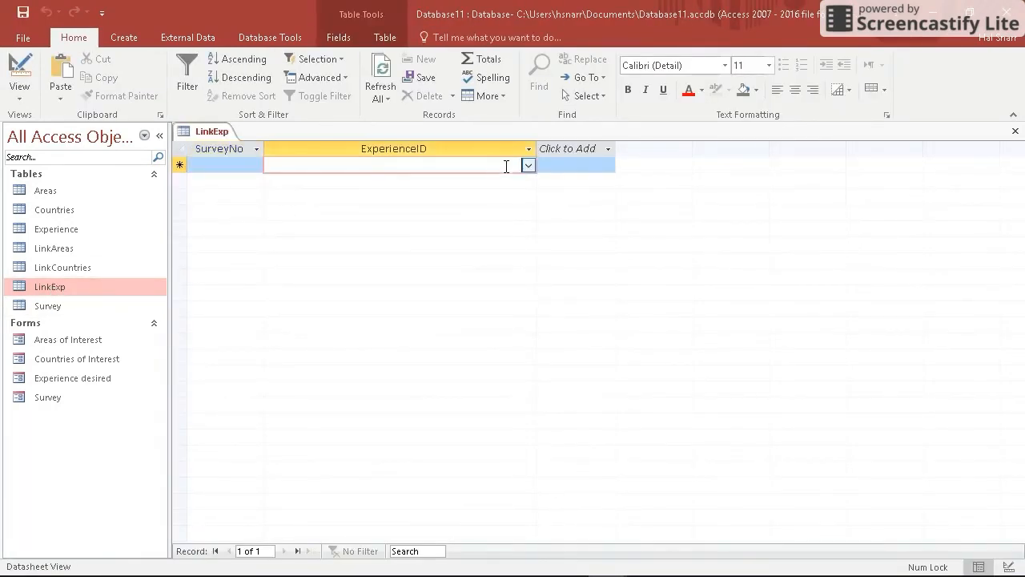
click(528, 165)
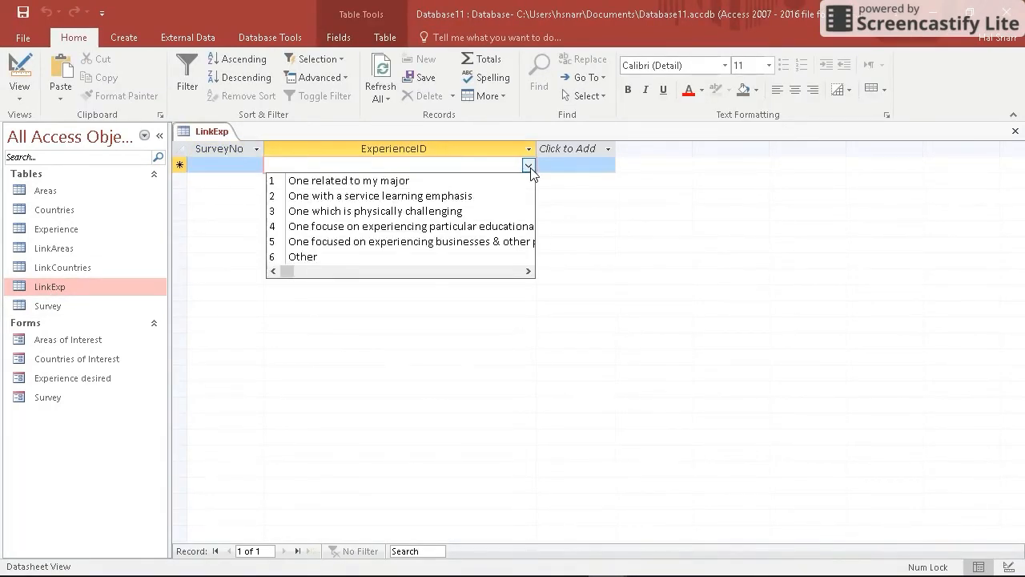
Widen the ExperienceID column until the longest experience description fits in its drop-down list, and save and close the LinkExp table
drag(539, 146, 590, 157)
click(562, 145)
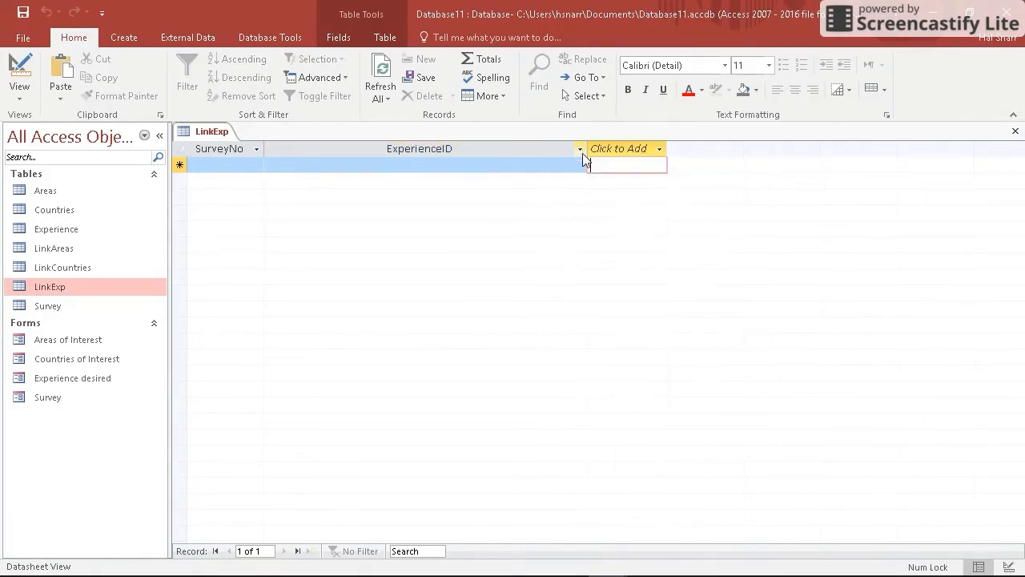
click(583, 165)
click(582, 165)
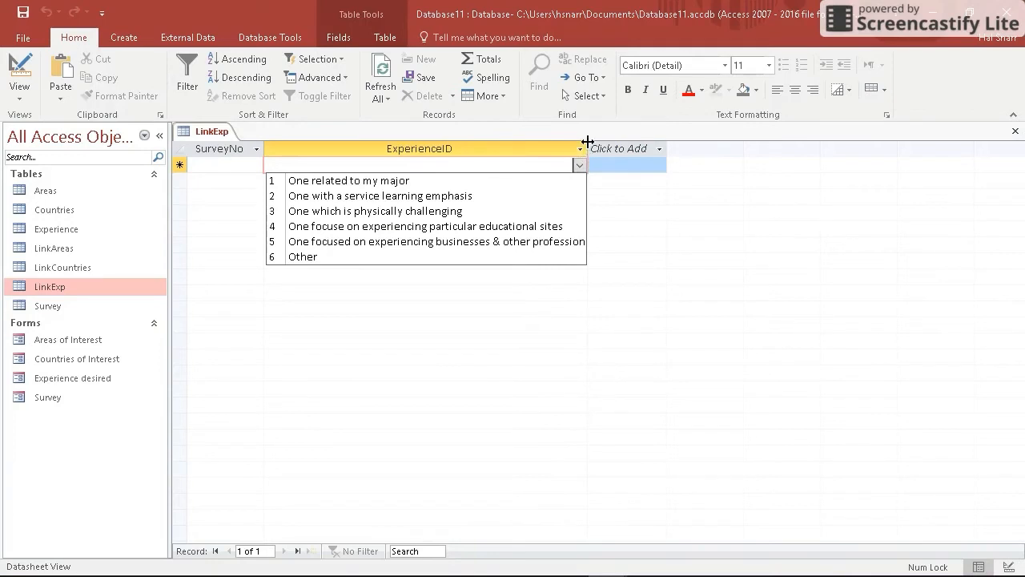
drag(588, 143, 600, 149)
click(592, 163)
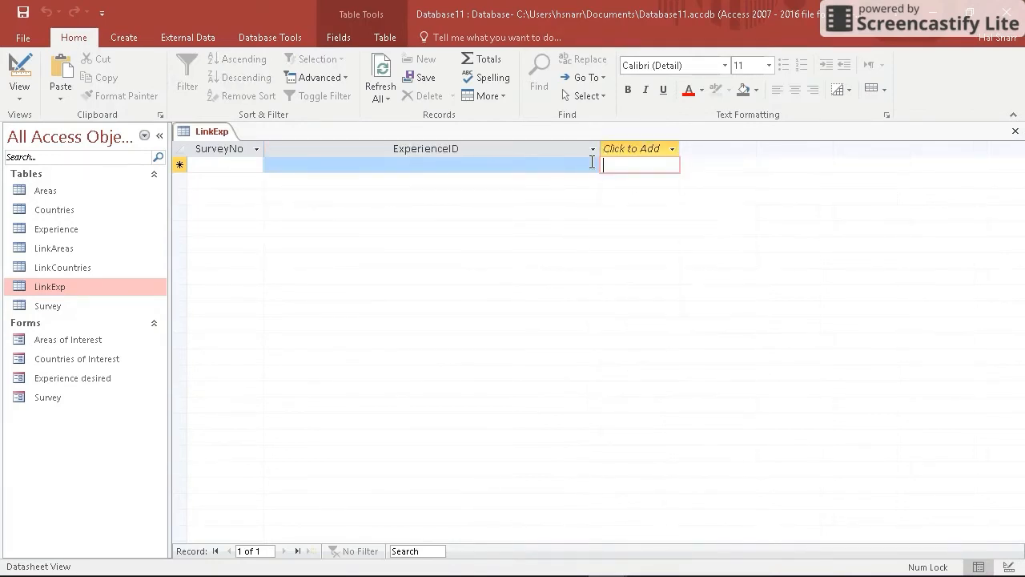
click(583, 165)
click(593, 166)
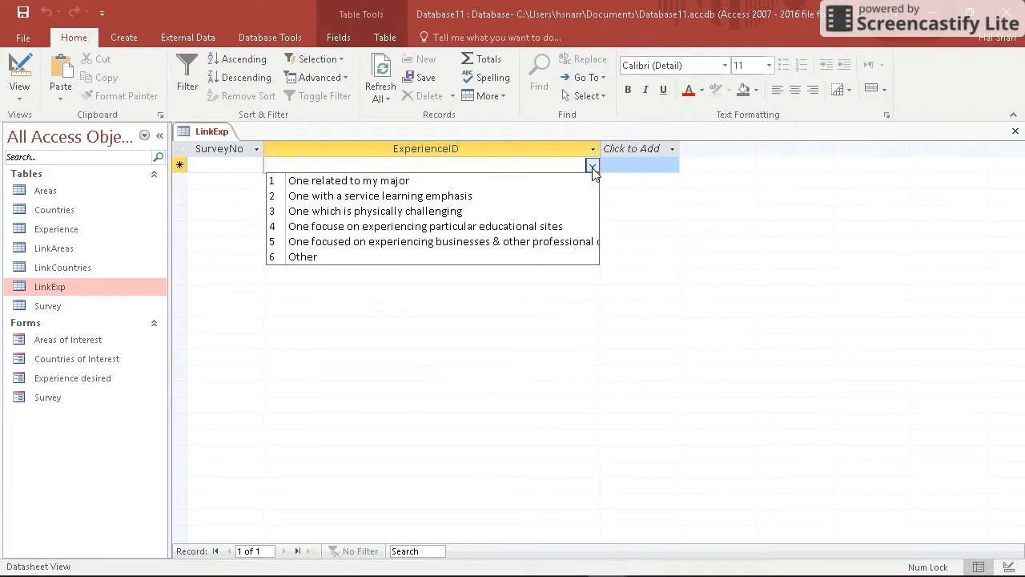
drag(599, 147, 694, 155)
click(684, 166)
click(692, 149)
drag(692, 149, 670, 149)
click(658, 166)
click(671, 160)
click(666, 164)
click(659, 163)
click(661, 165)
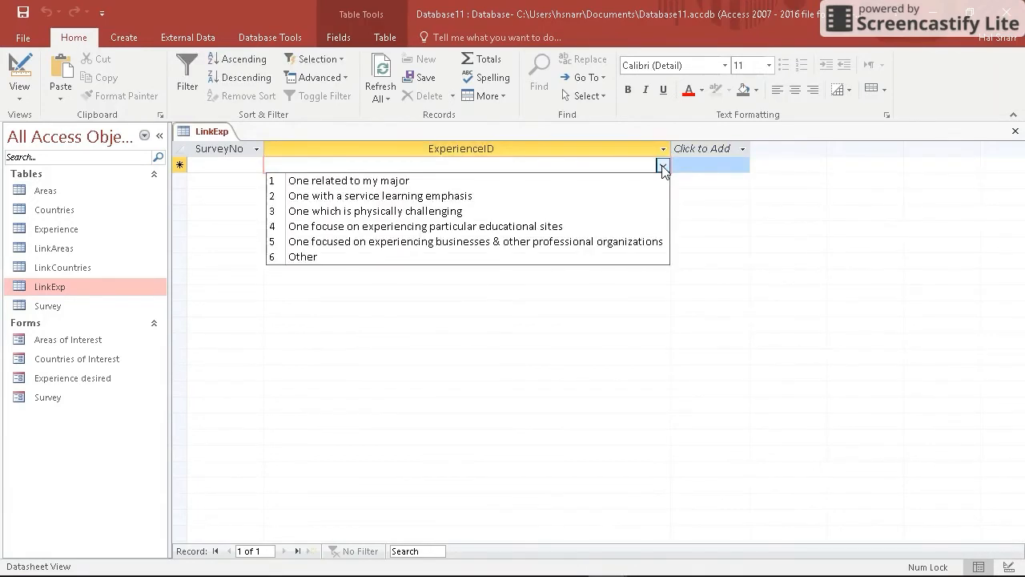
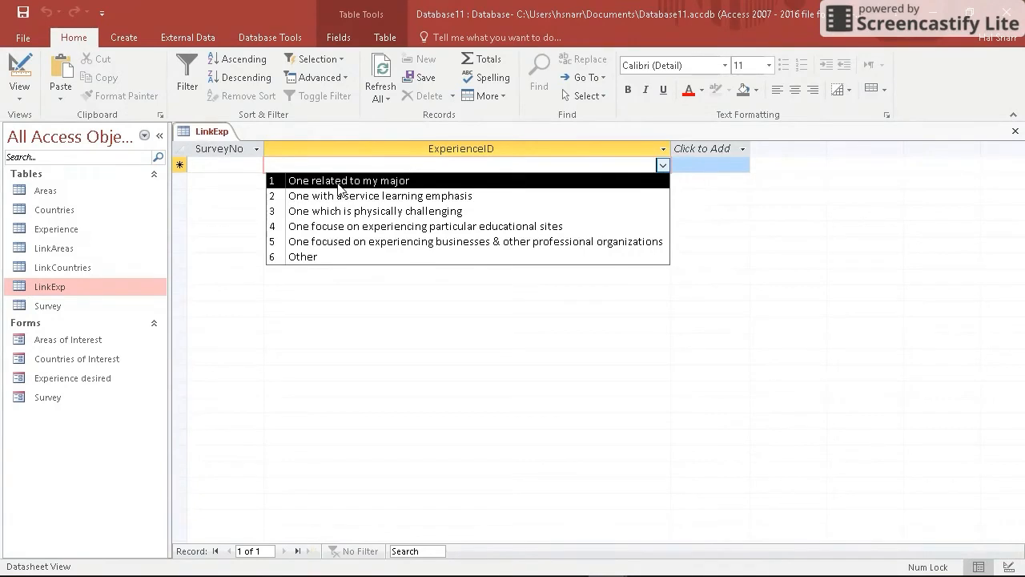
click(1015, 132)
click(449, 341)
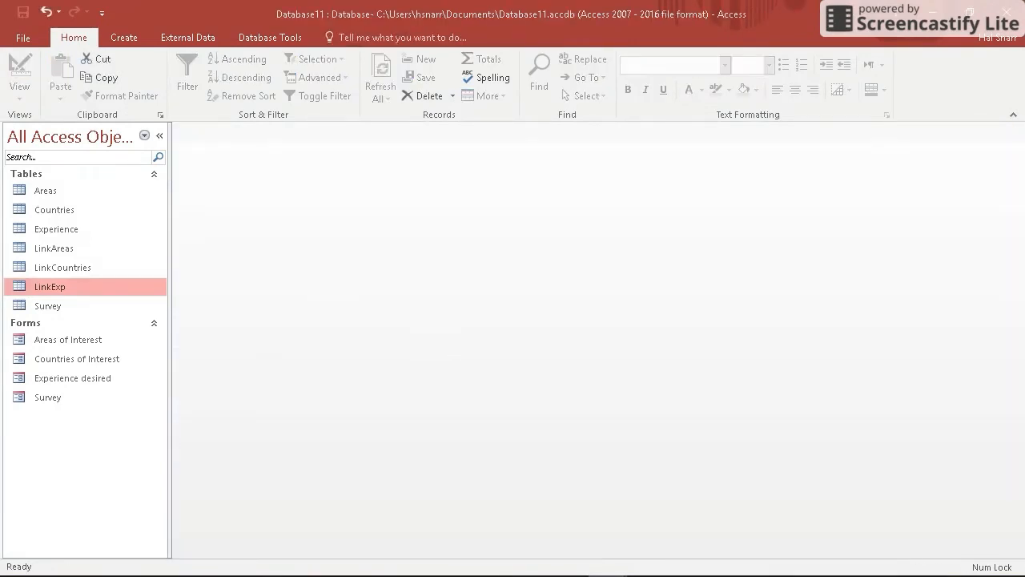
Open the LinkAreas table, narrow the AreaID column closer to its list entries, and save and close the table
click(57, 248)
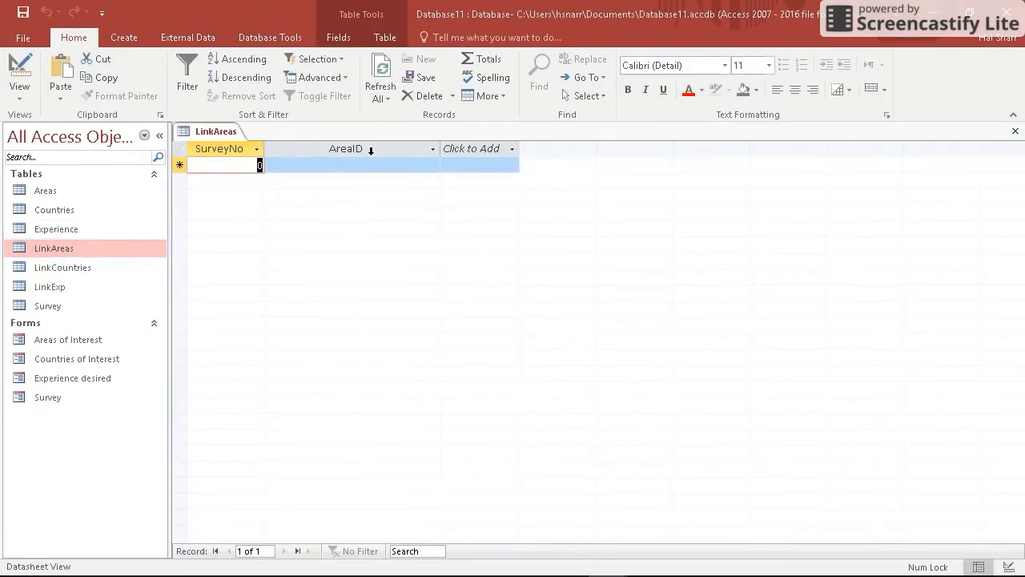
click(432, 165)
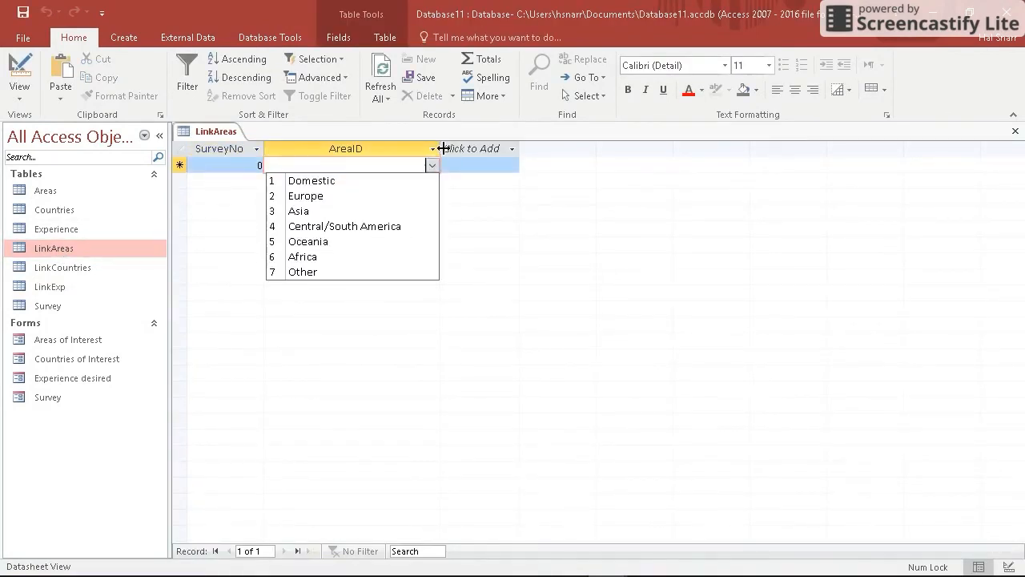
drag(443, 148, 412, 149)
click(405, 165)
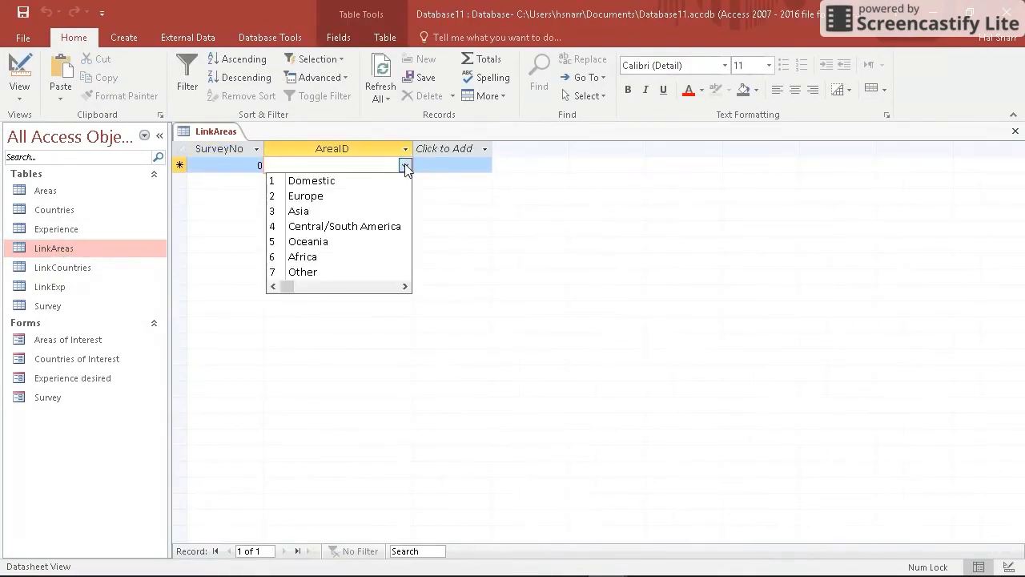
click(1016, 131)
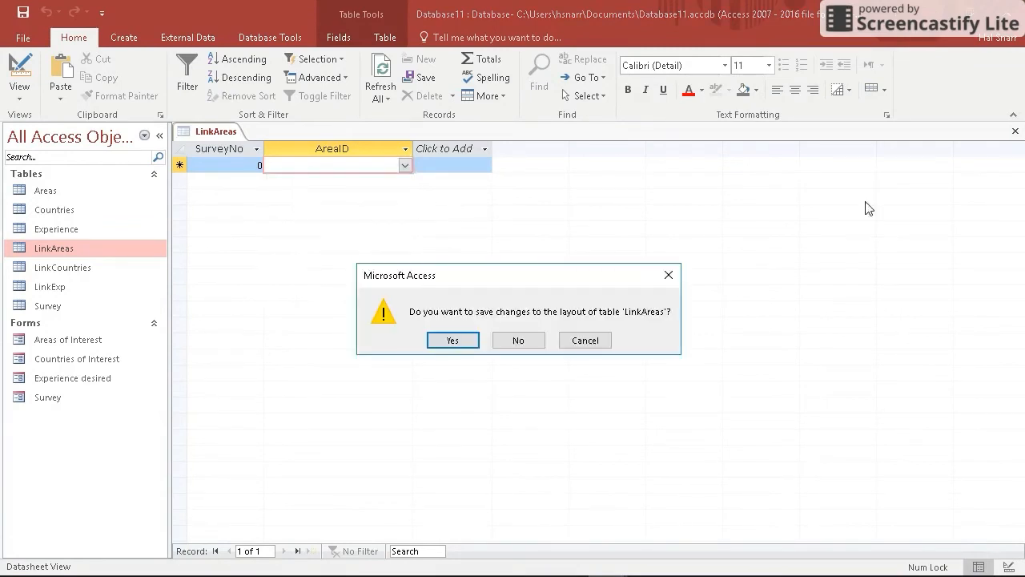
click(472, 340)
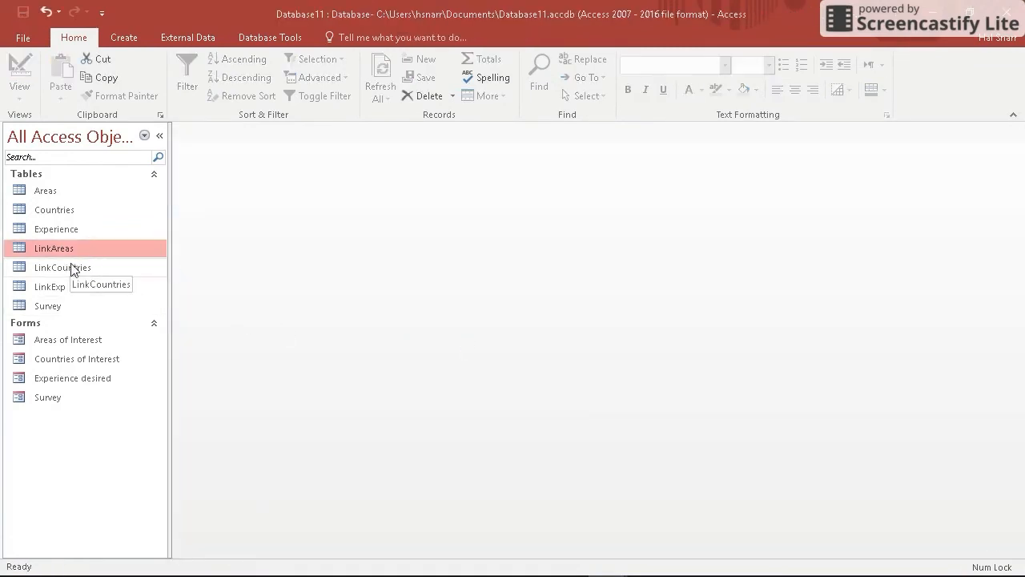
Open the LinkCountries table and look through CountryNo's drop-down list for country names that are cut off
double_click(80, 267)
click(422, 165)
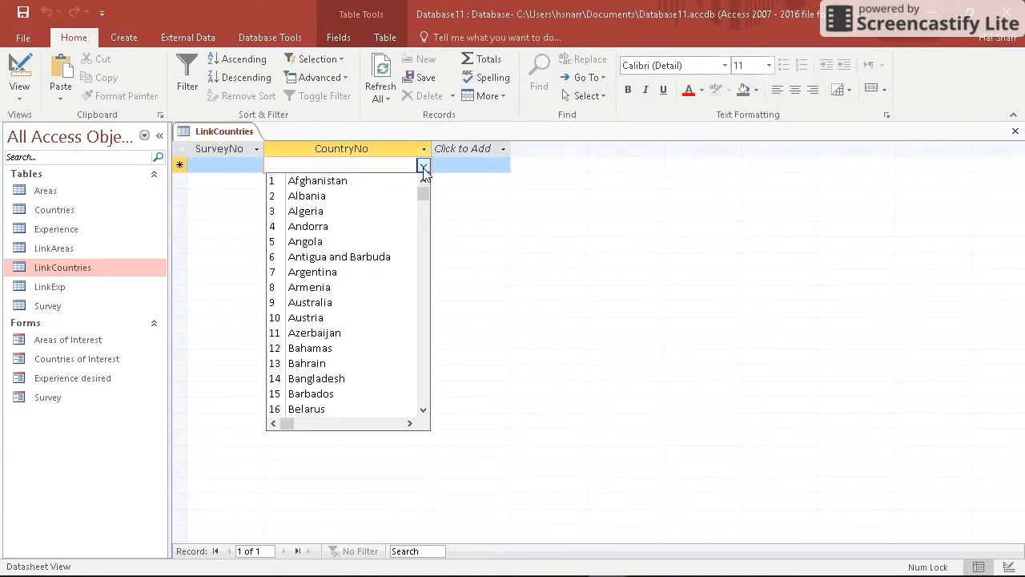
drag(425, 194, 425, 296)
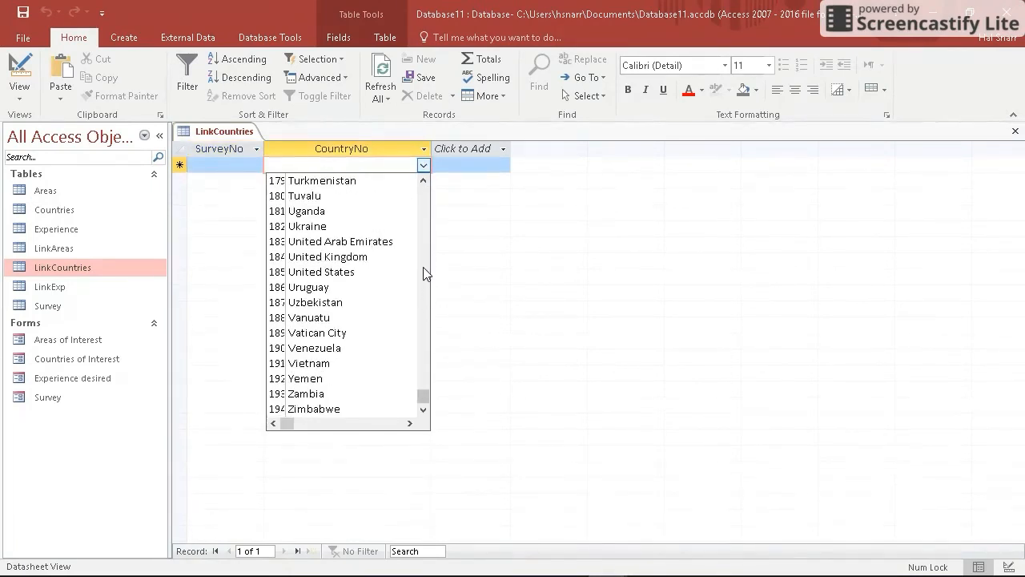
drag(421, 403, 430, 377)
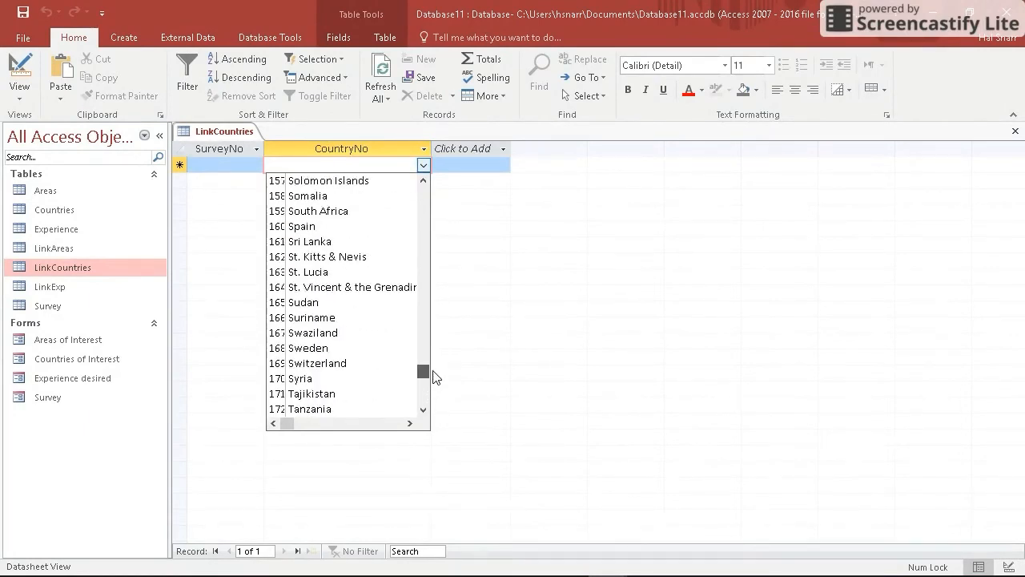
Widen the CountryNo column of the LinkCountries table enough for its longest country names to fit in the drop-down list
drag(433, 151, 442, 150)
click(447, 157)
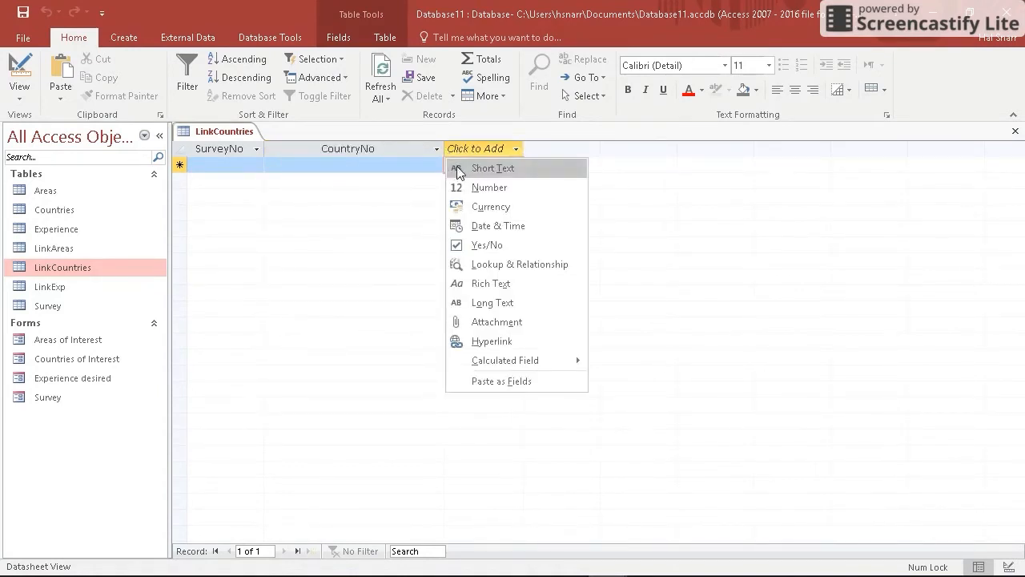
click(428, 166)
click(438, 166)
drag(439, 192, 467, 366)
drag(447, 147, 469, 150)
click(443, 166)
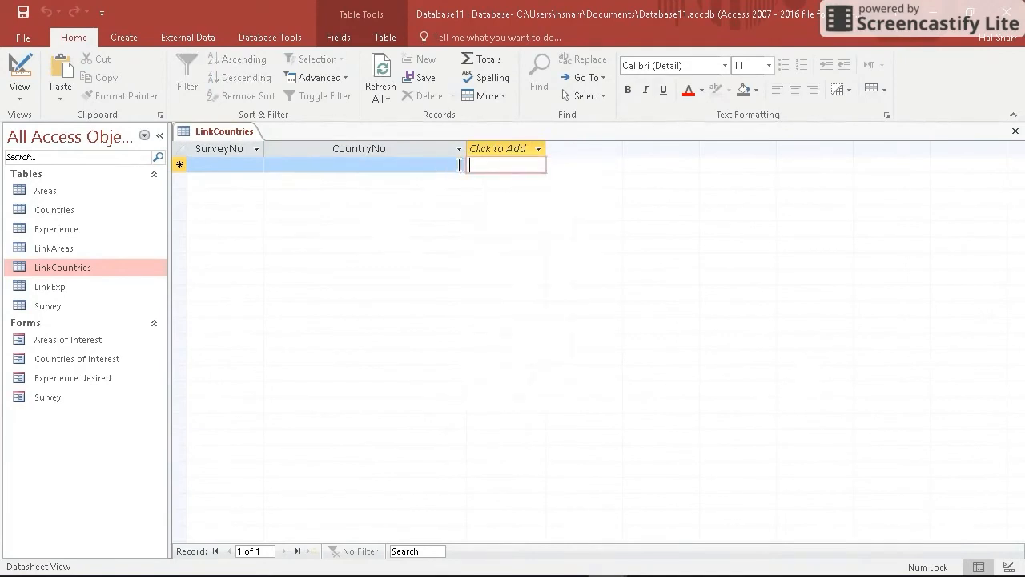
Check that St. Vincent & the Grenadines fits in CountryNo's drop-down list, and save and close the LinkCountries table
click(458, 165)
click(458, 164)
click(458, 164)
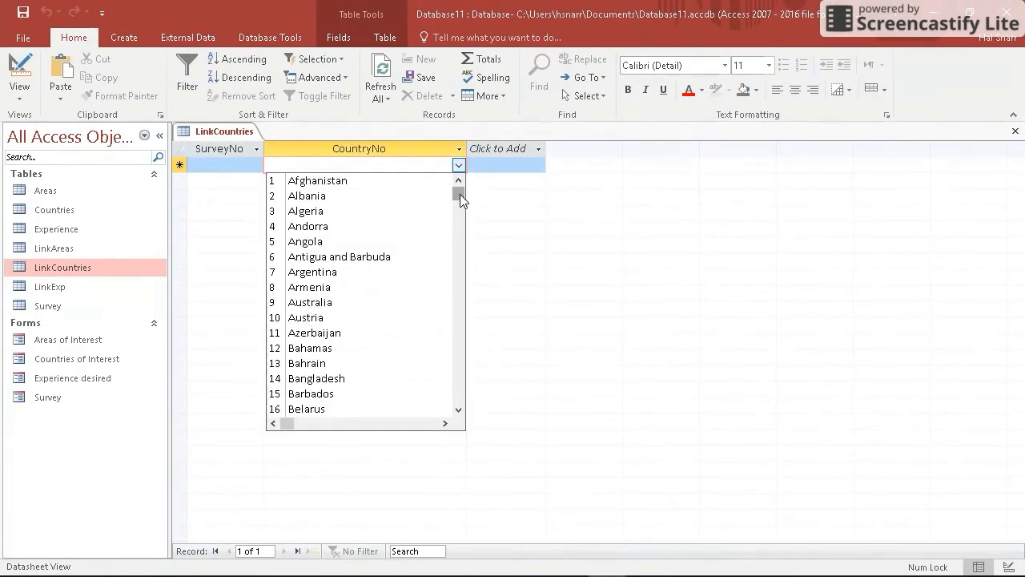
drag(460, 194, 454, 371)
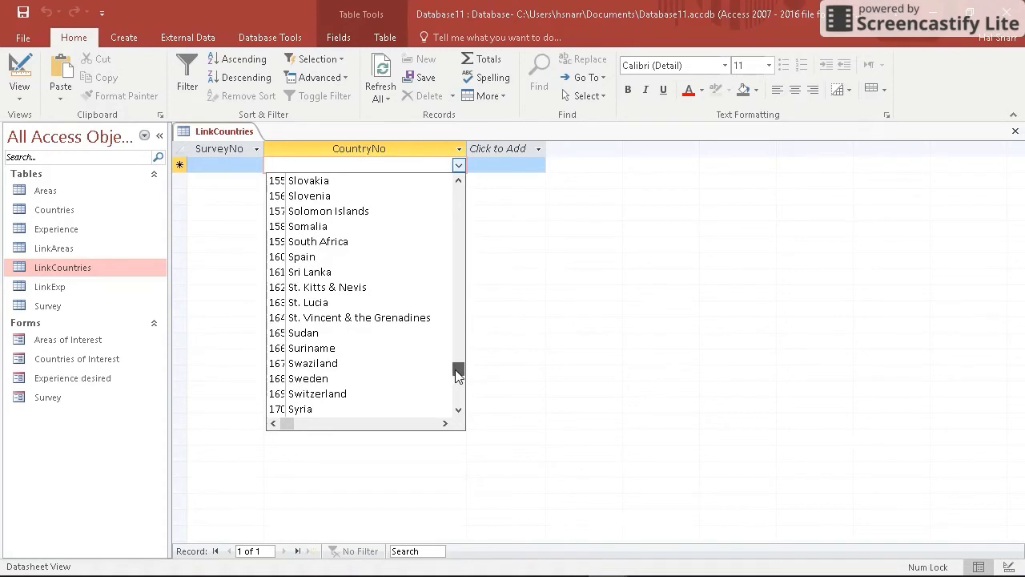
drag(455, 371, 458, 369)
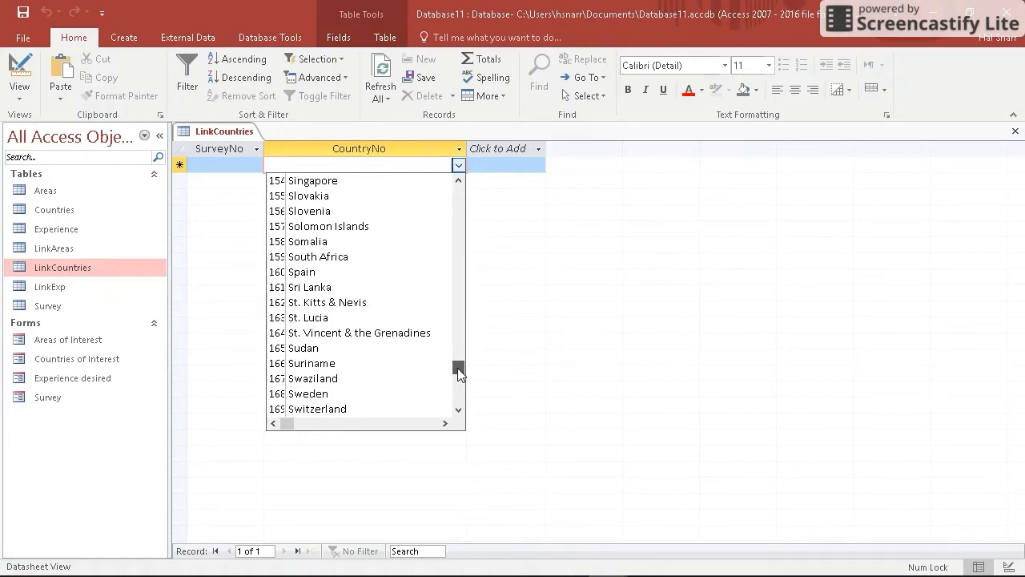
click(1014, 131)
click(452, 340)
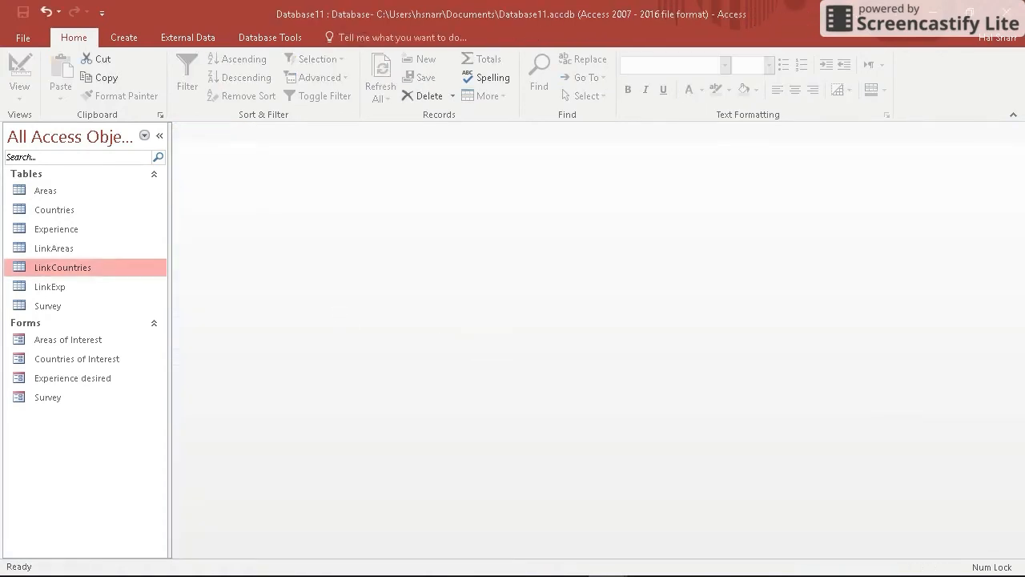
Open the Areas of Interest form in Design View and add the AreaID lookup field from LinkAreas to its Detail section
double_click(66, 343)
click(333, 164)
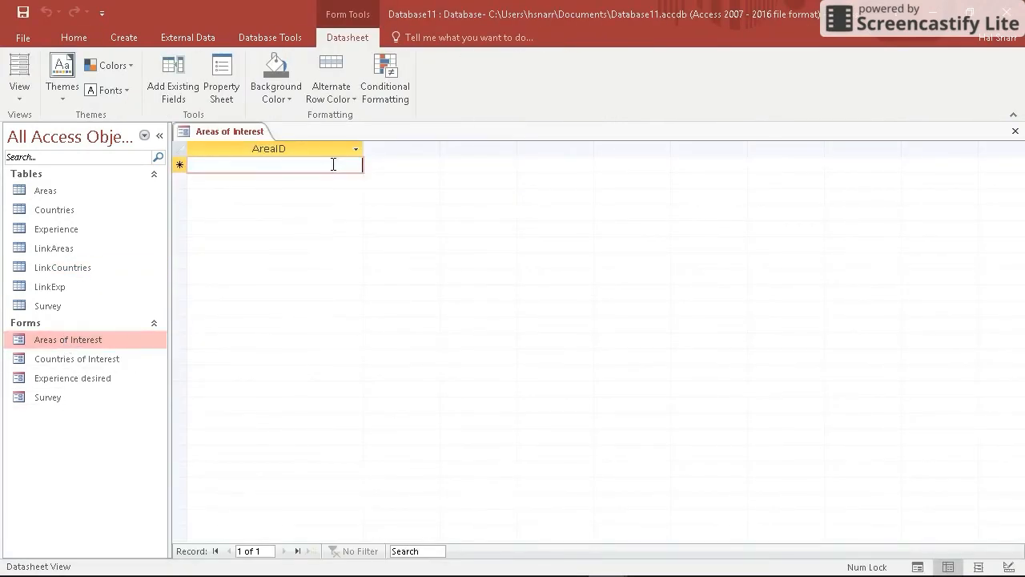
right_click(213, 131)
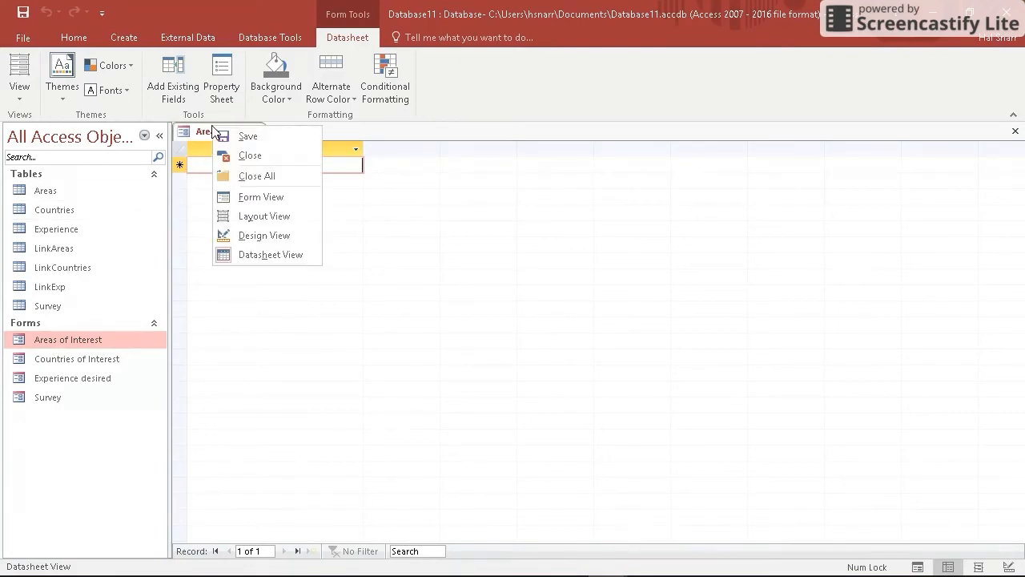
click(285, 235)
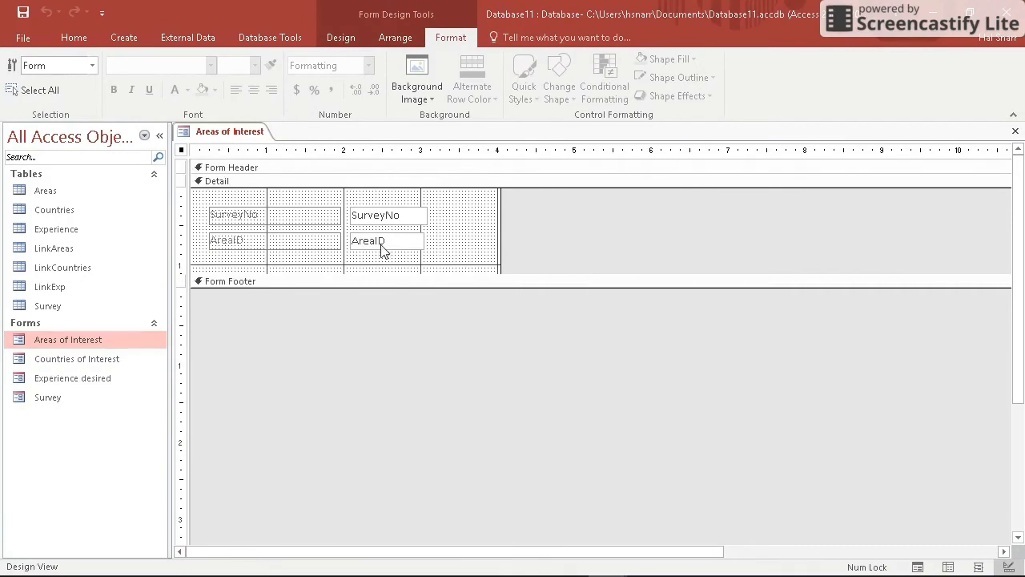
click(354, 39)
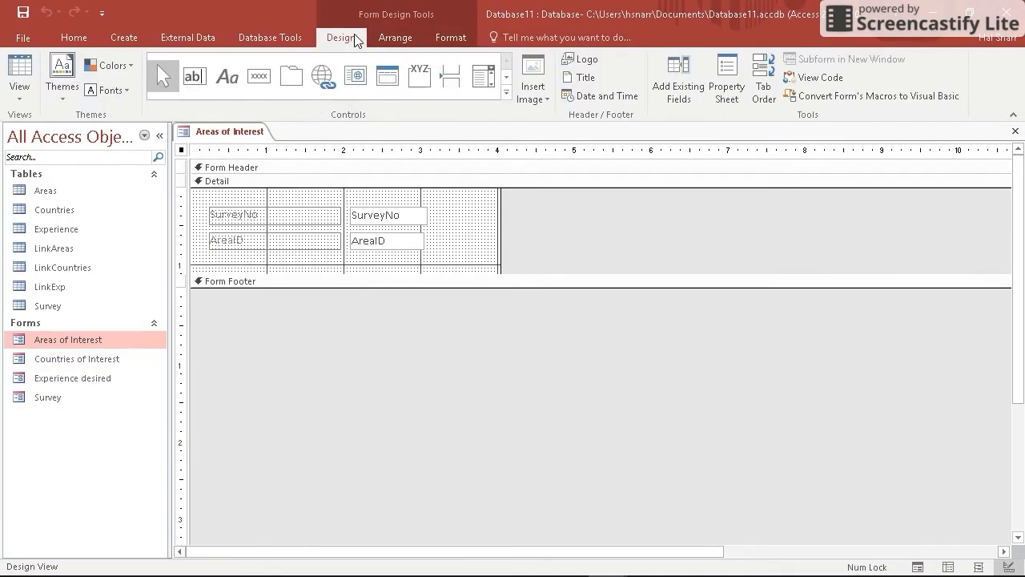
click(685, 104)
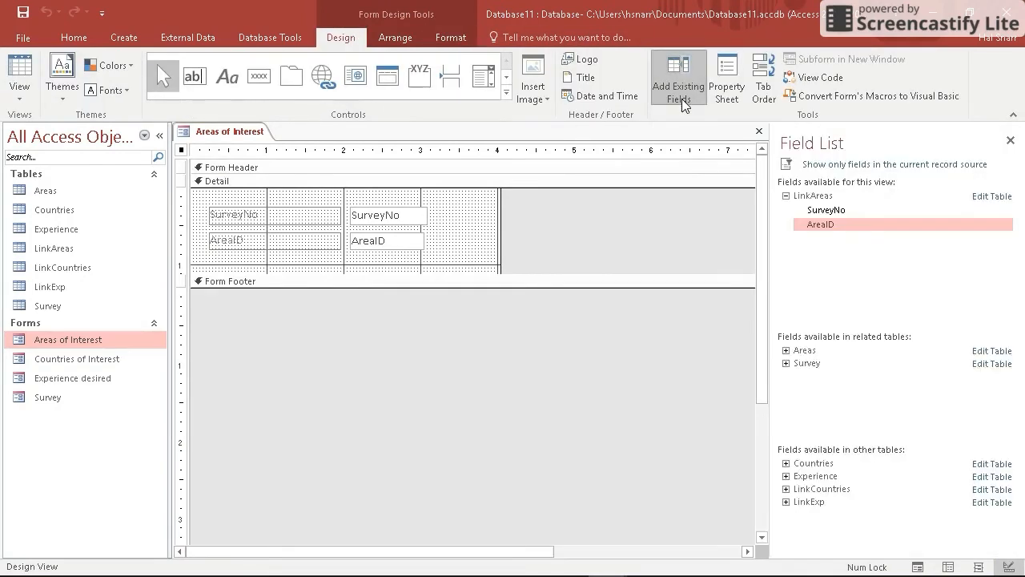
double_click(820, 226)
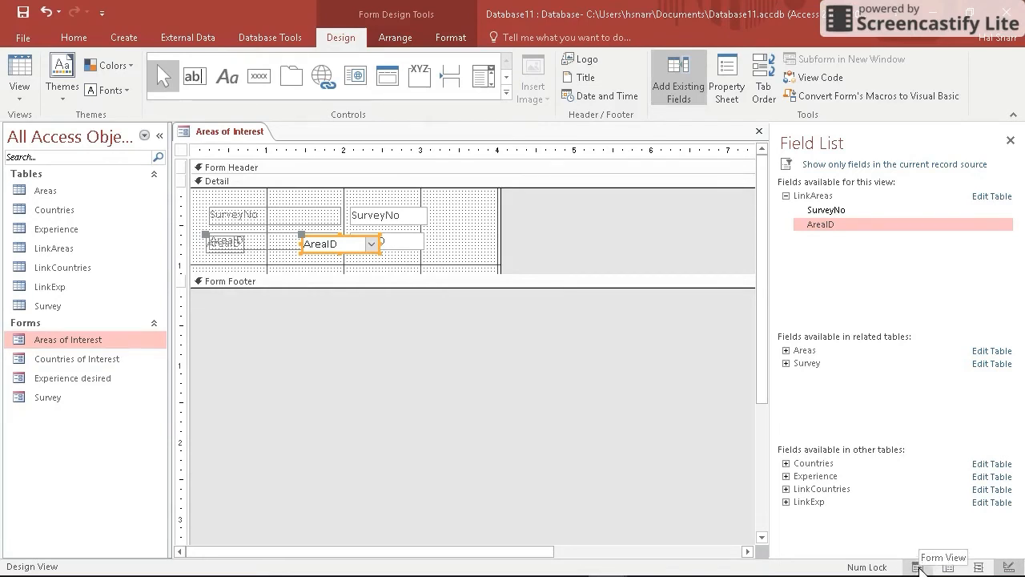
Set the new AreaID combo box's column widths to 0";2" to hide the ID numbers, and check its drop-down list in Form View
click(918, 567)
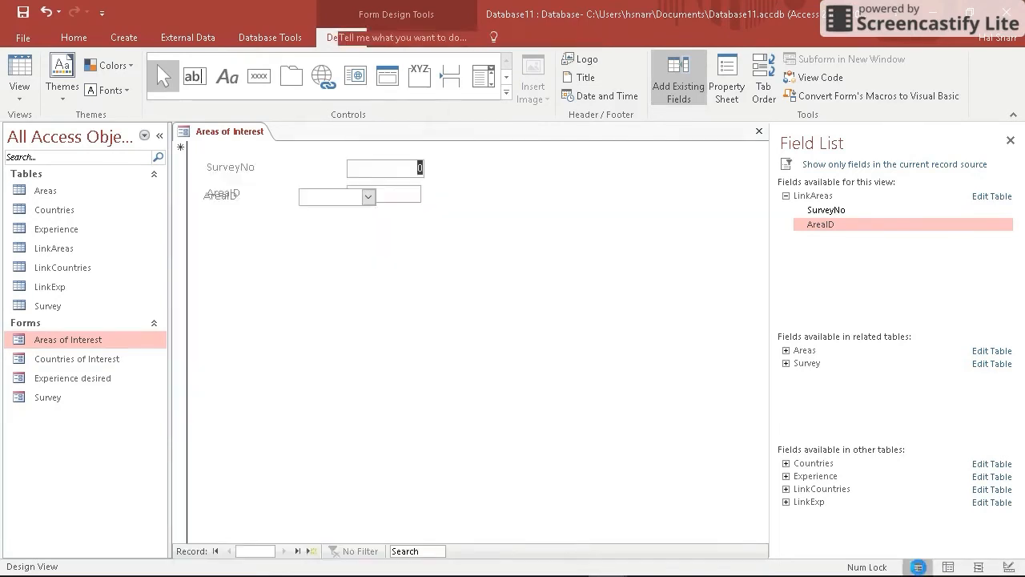
click(368, 196)
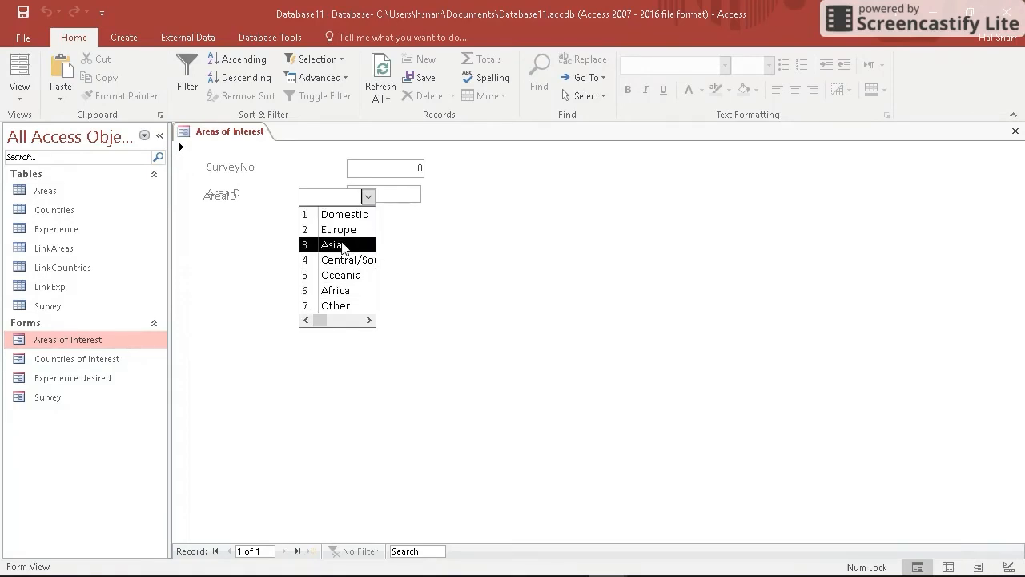
click(979, 567)
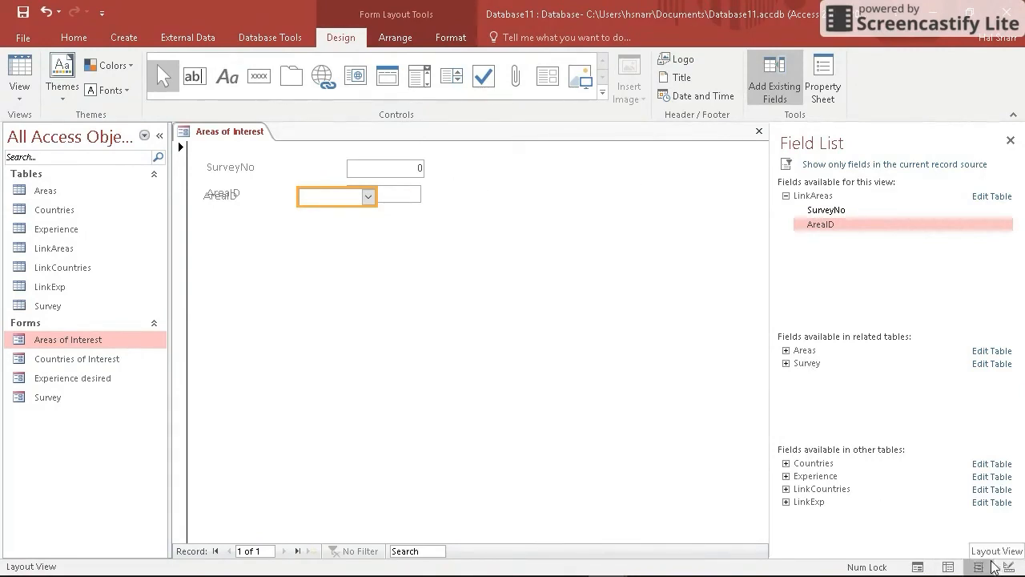
click(832, 80)
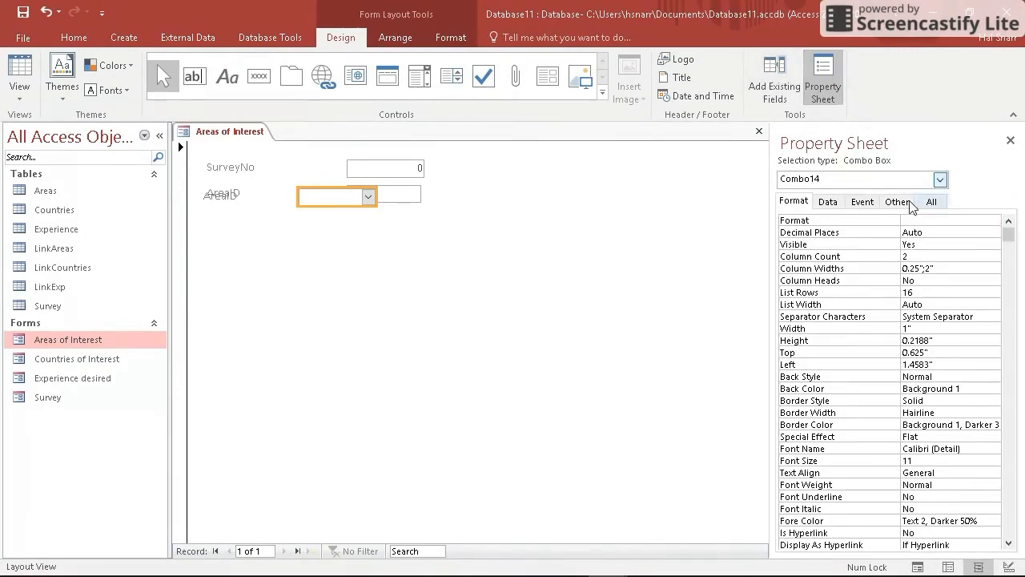
click(918, 270)
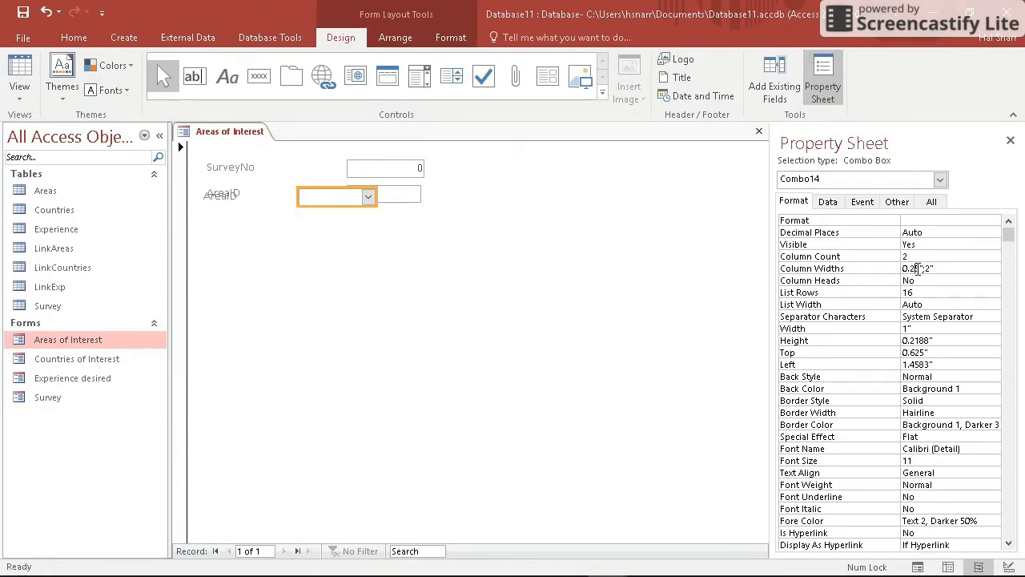
key(BackSpace)
key(BackSpace)
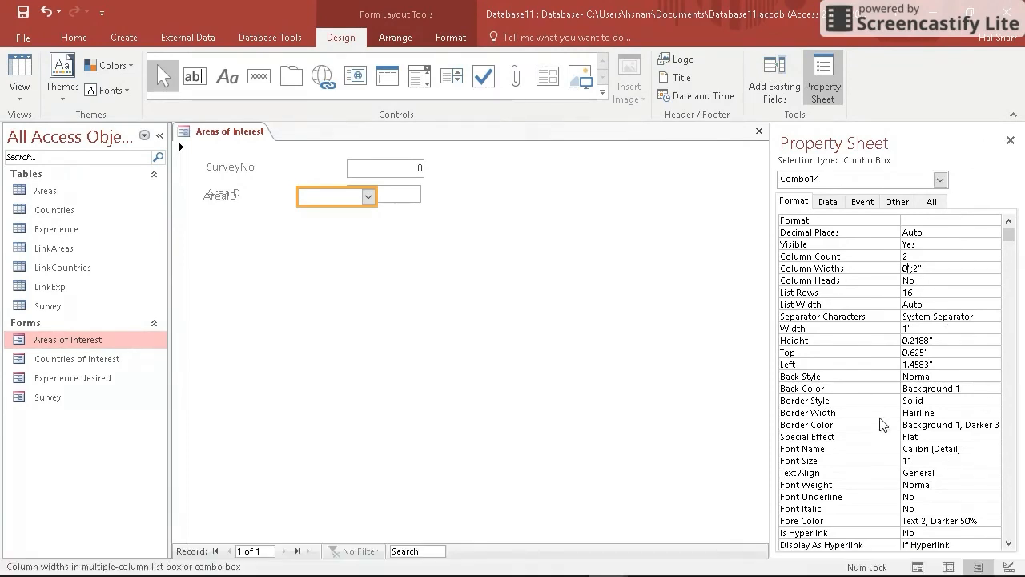
click(918, 566)
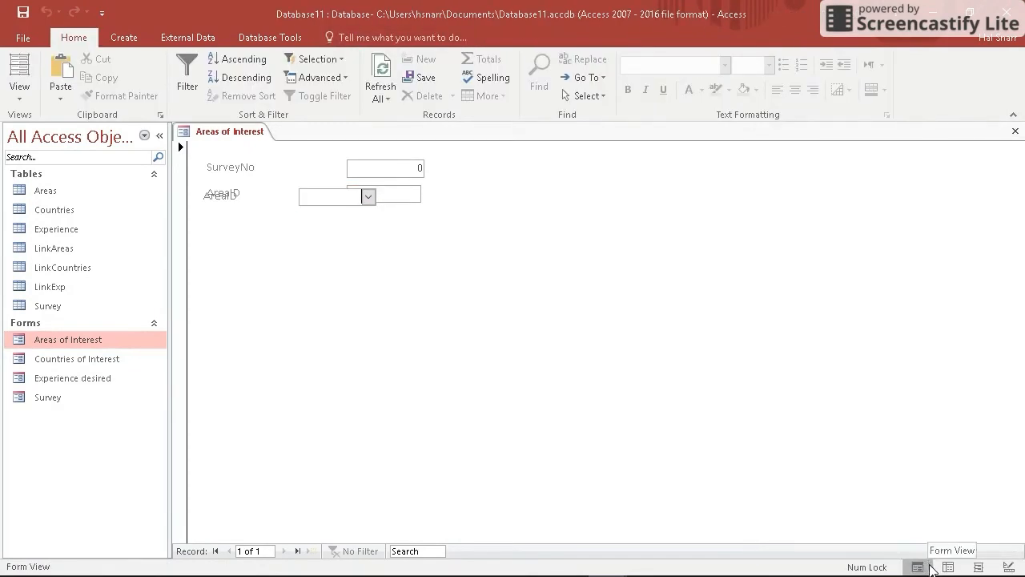
click(368, 196)
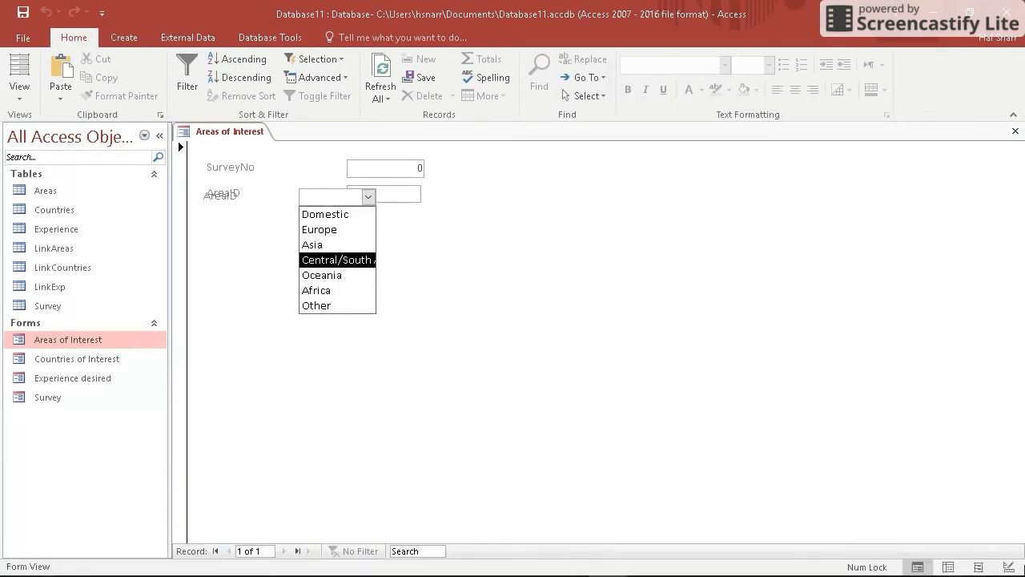
Delete the old AreaID text box in Design View and move the AreaID combo box into its place beneath SurveyNo
click(1008, 566)
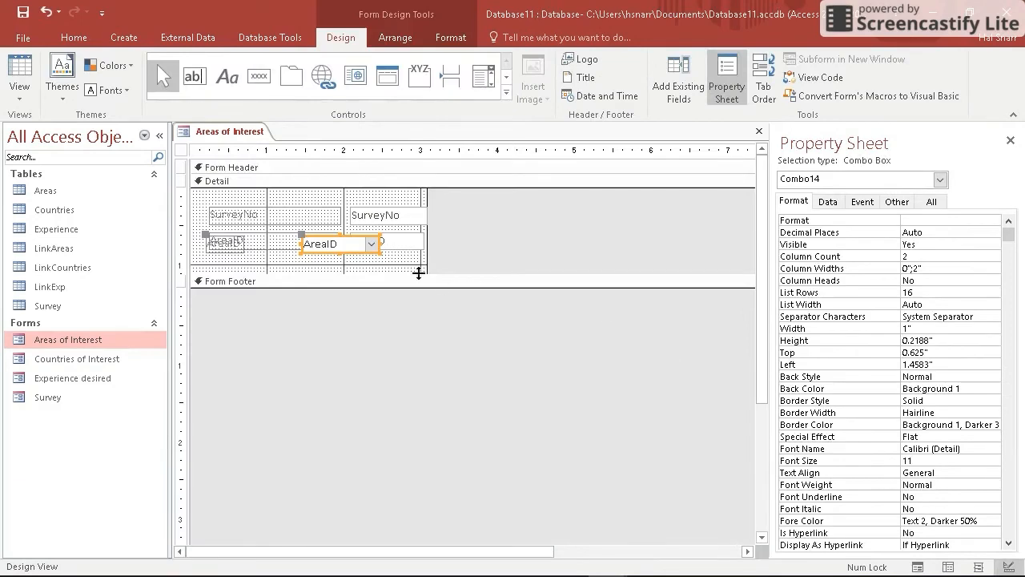
click(384, 244)
click(326, 237)
click(404, 250)
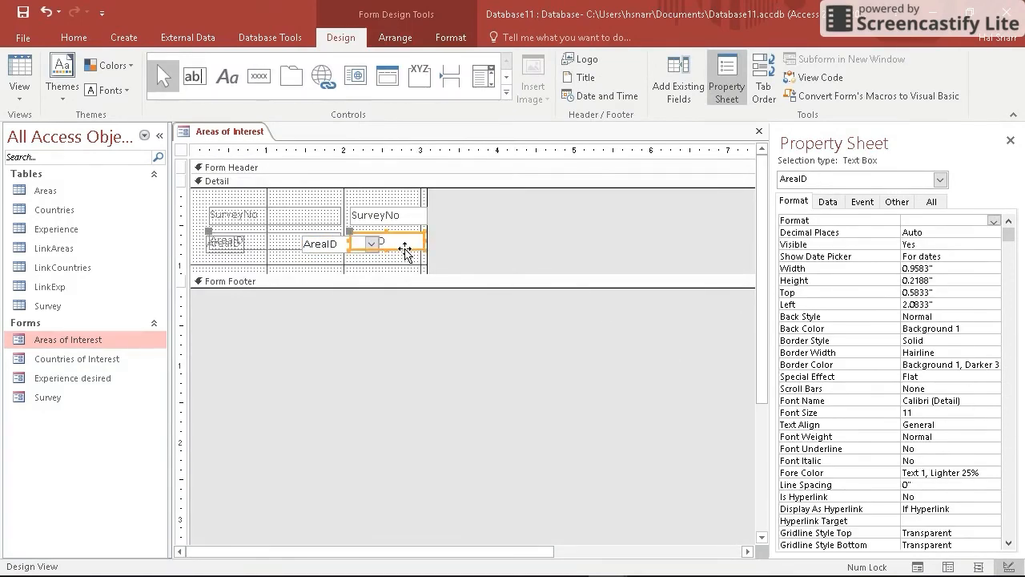
key(Delete)
click(346, 241)
drag(349, 240, 397, 237)
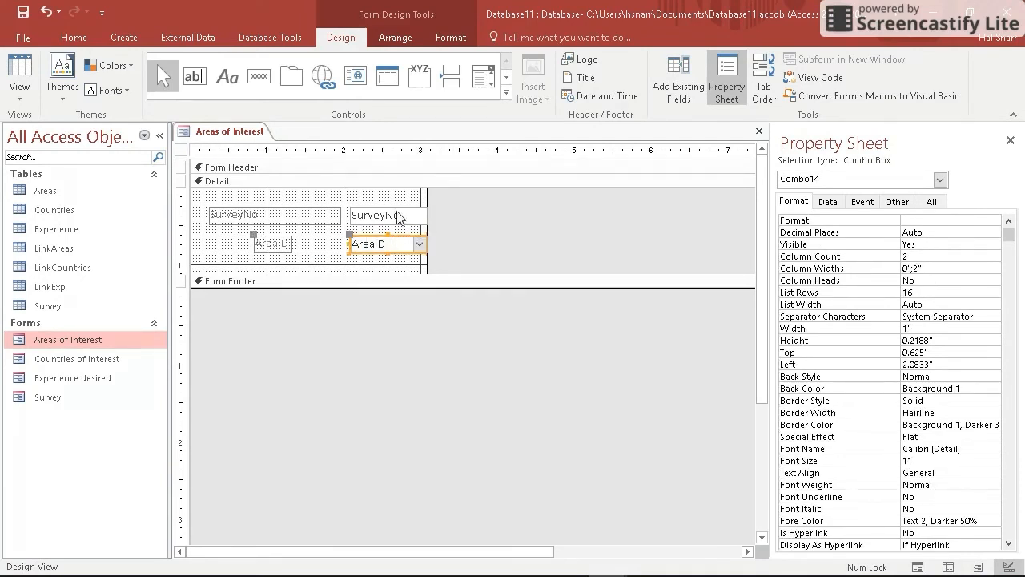
Widen the form and the AreaID combo box, the box to about 1.7", and stretch the AreaID label to match the SurveyNo label
drag(427, 193, 474, 203)
drag(429, 242, 472, 250)
drag(475, 201, 487, 201)
click(269, 243)
drag(253, 243, 208, 243)
drag(292, 242, 343, 242)
click(398, 245)
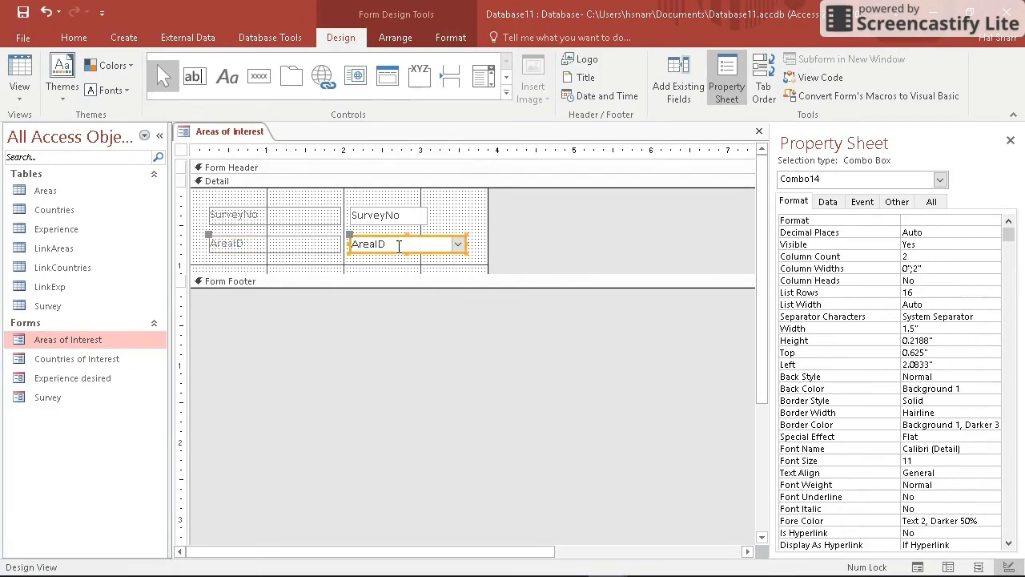
drag(466, 243, 484, 244)
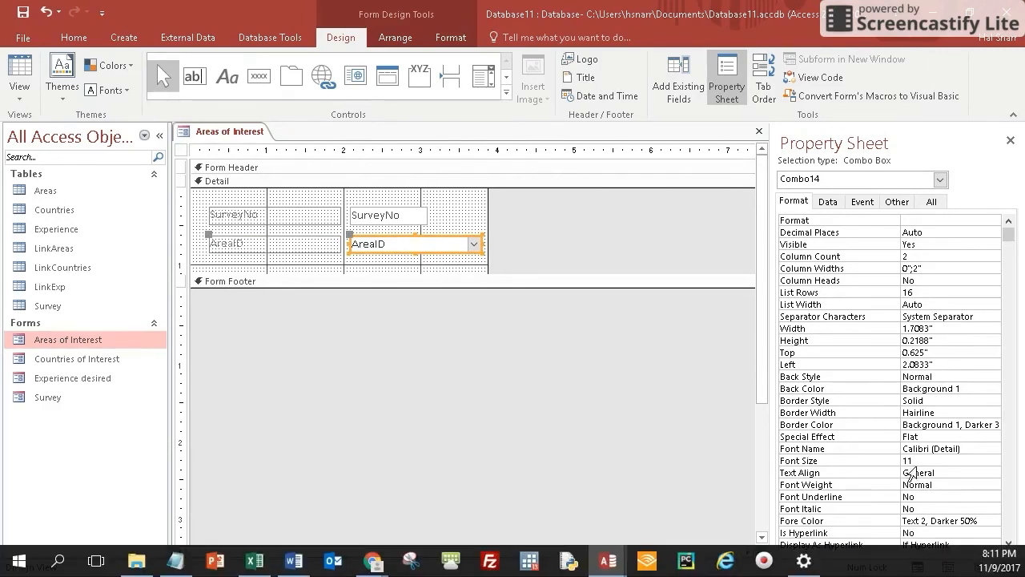
Check in Form View that the area names fit in AreaID's drop-down list, and save and close the Areas of Interest form
click(909, 567)
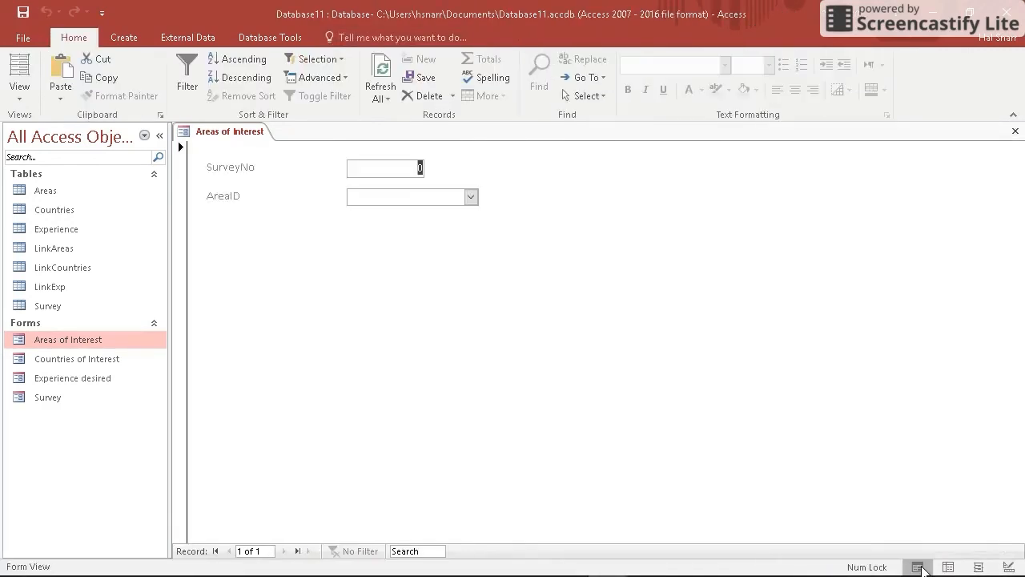
click(470, 197)
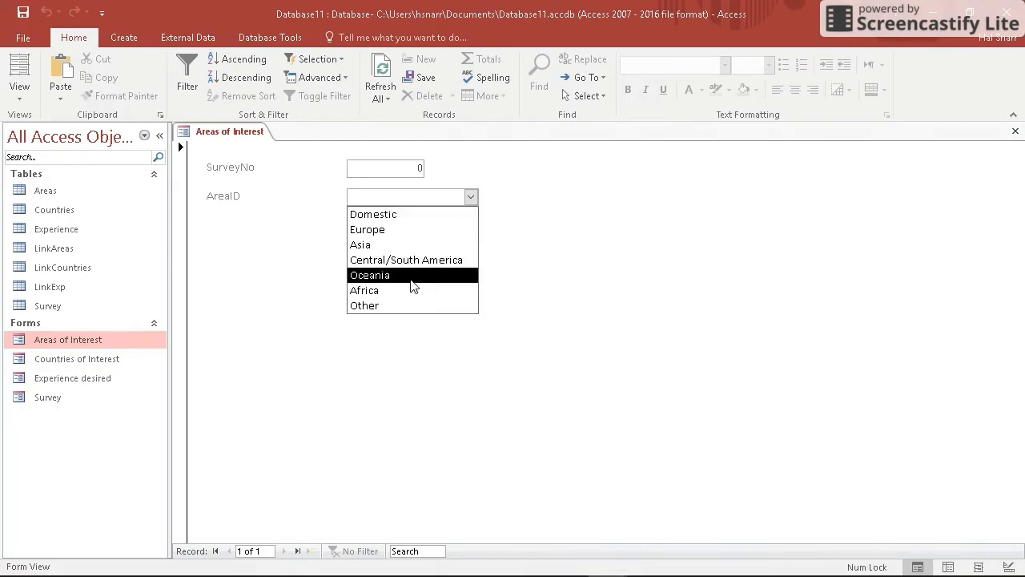
click(1016, 131)
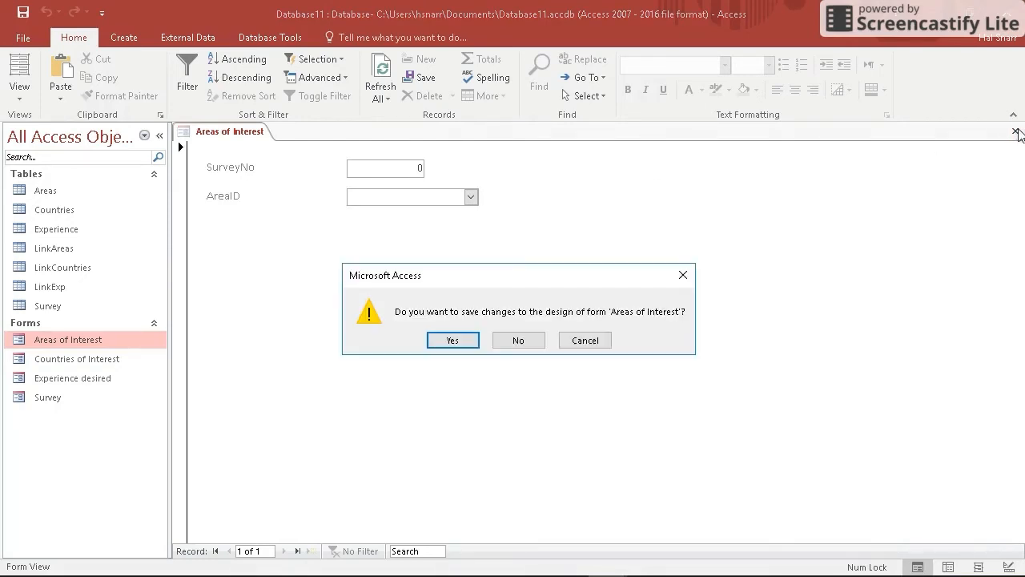
click(457, 342)
Open the Countries of Interest form in Design View, enlarge its Detail section to about 4" wide, and delete the CountryNo text box
click(79, 362)
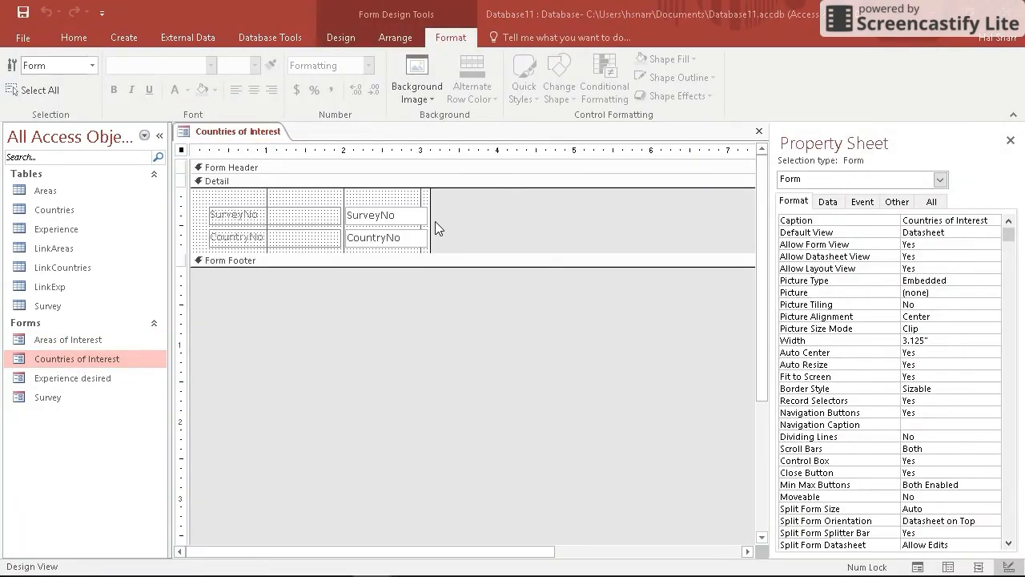
drag(430, 221, 498, 224)
drag(457, 253, 460, 304)
click(393, 250)
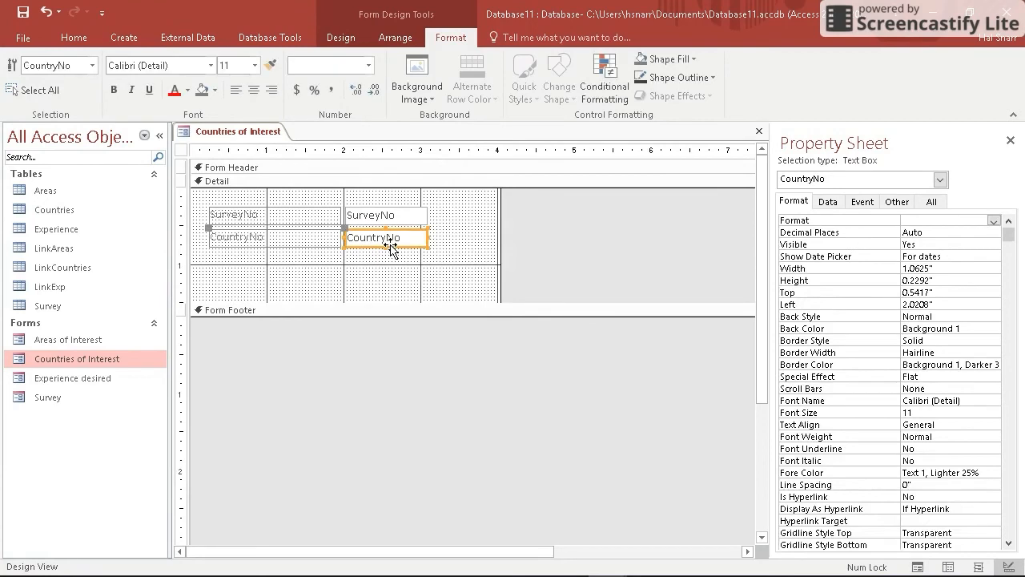
key(Delete)
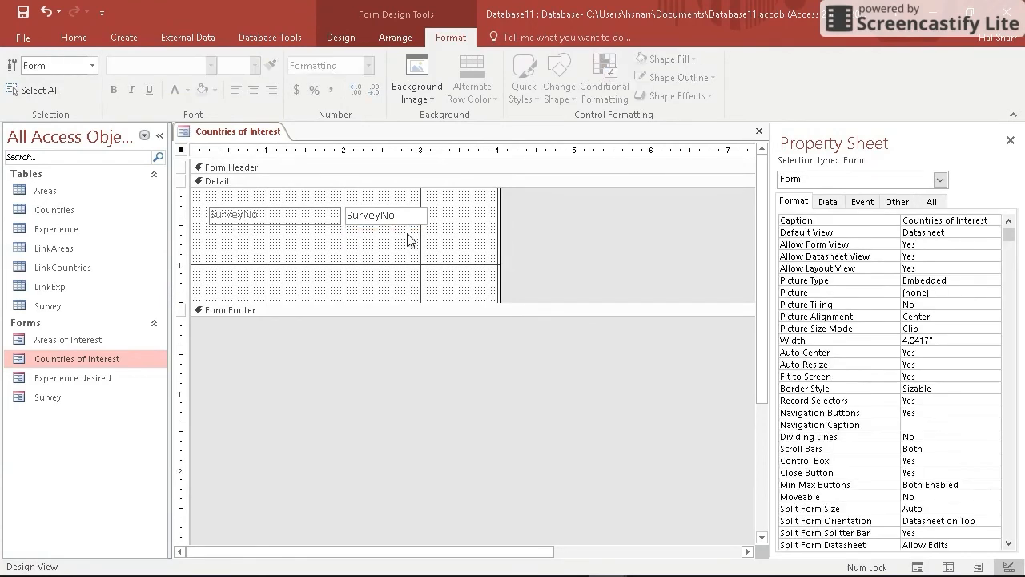
Add the CountryNo lookup field from LinkCountries to the form beneath SurveyNo
click(345, 37)
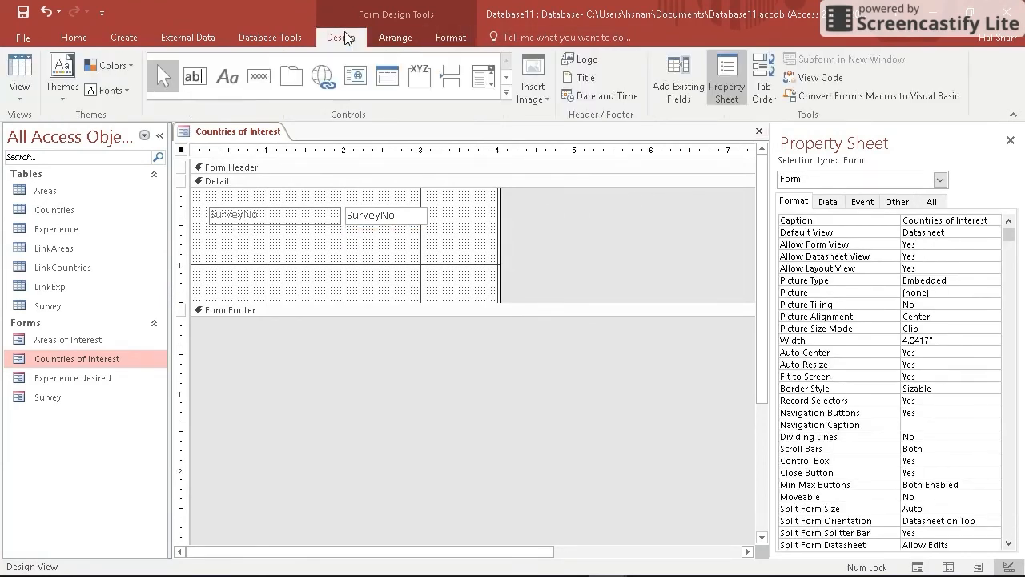
click(678, 80)
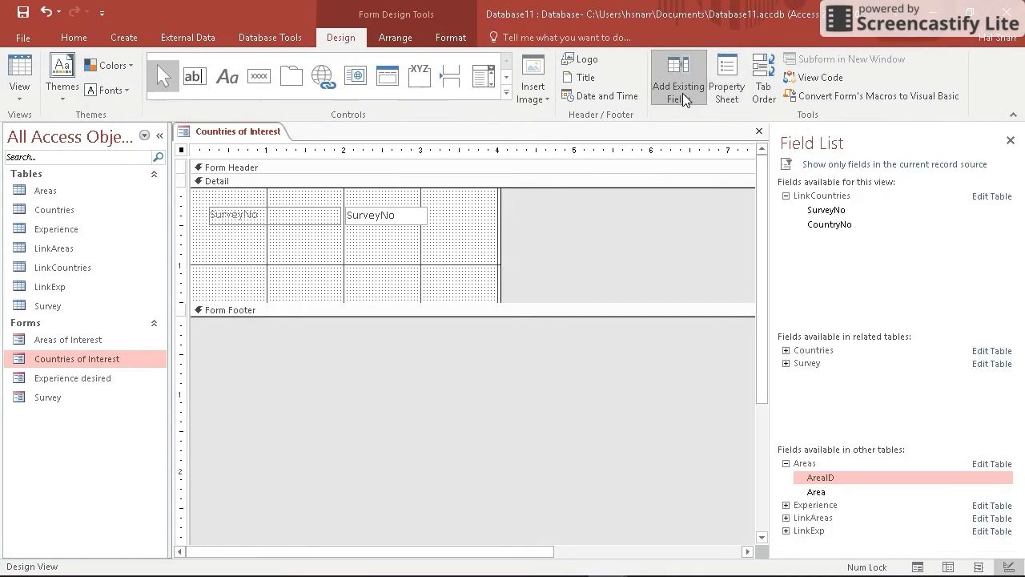
double_click(829, 226)
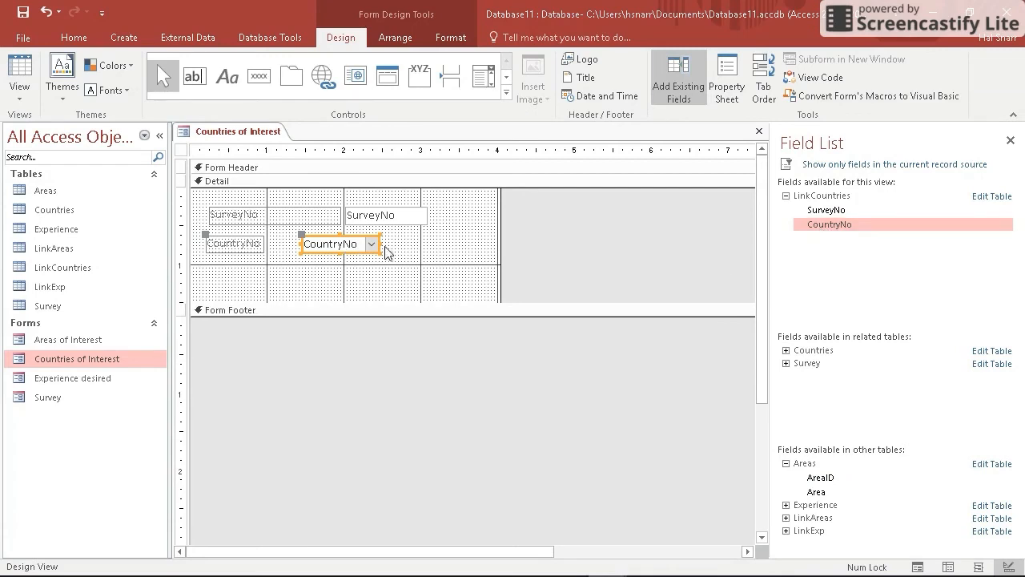
click(331, 244)
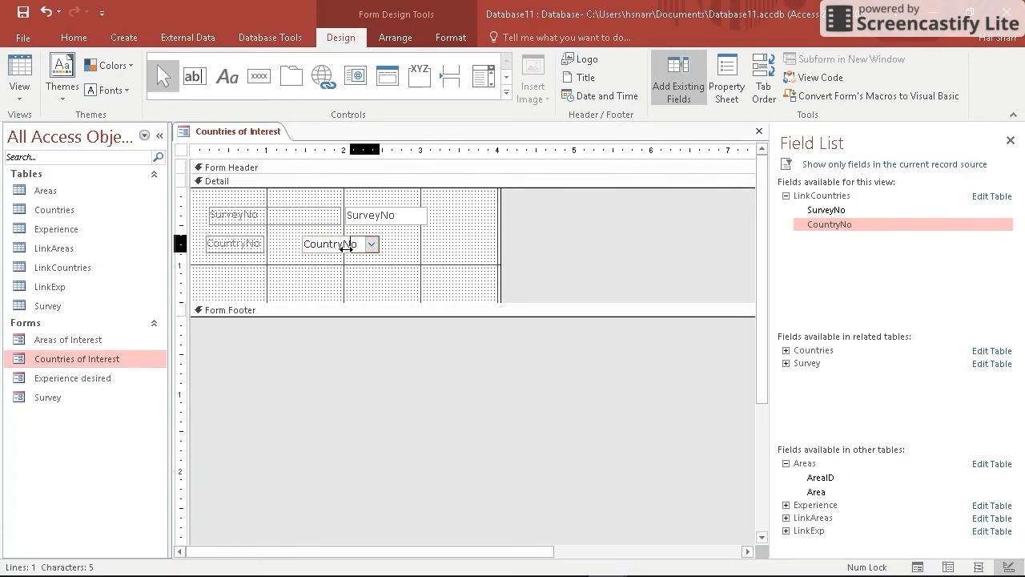
Align the CountryNo combo box under SurveyNo about 2" wide, widen the form to about 5.5", and match the CountryNo label to the SurveyNo label
drag(347, 247, 499, 248)
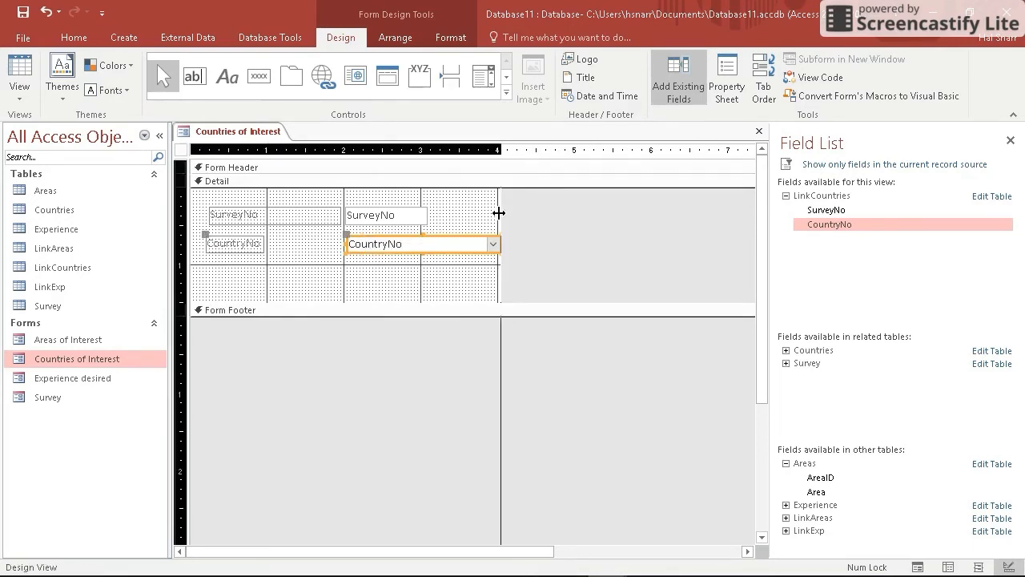
drag(500, 215, 603, 218)
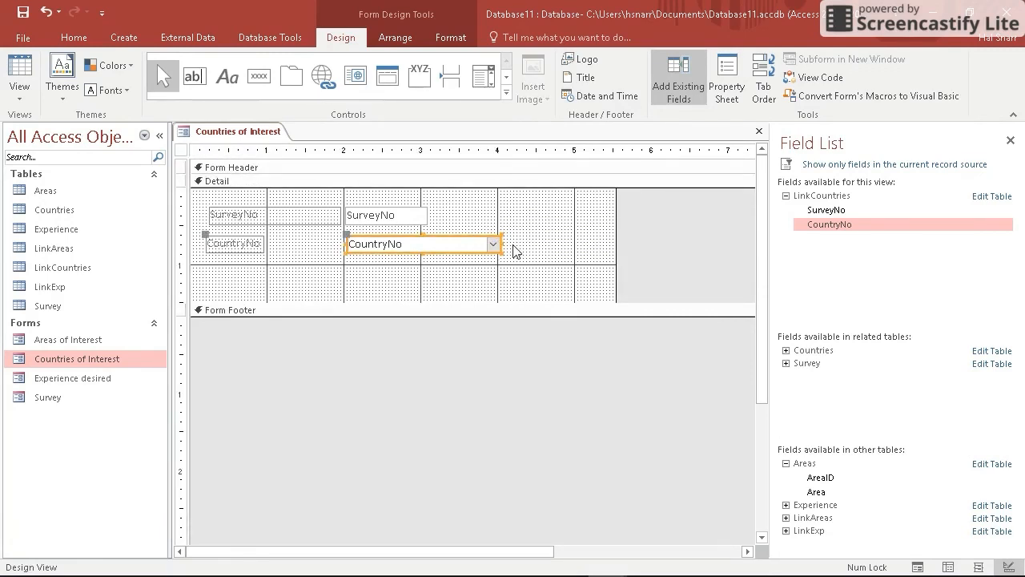
mouse_move(502, 241)
mouse_down()
mouse_move(597, 256)
mouse_move(583, 242)
mouse_move(497, 242)
mouse_up()
click(242, 245)
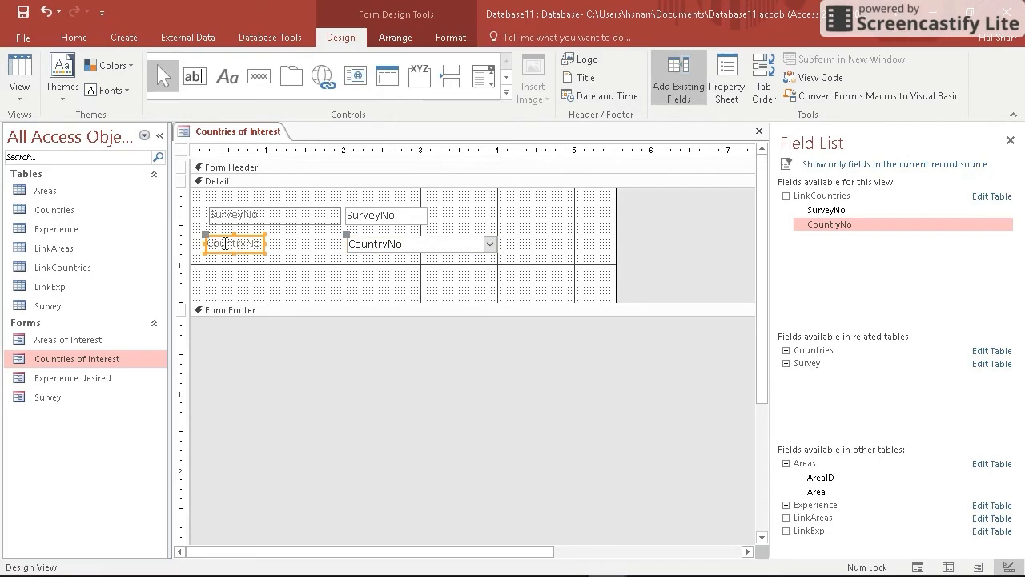
click(250, 242)
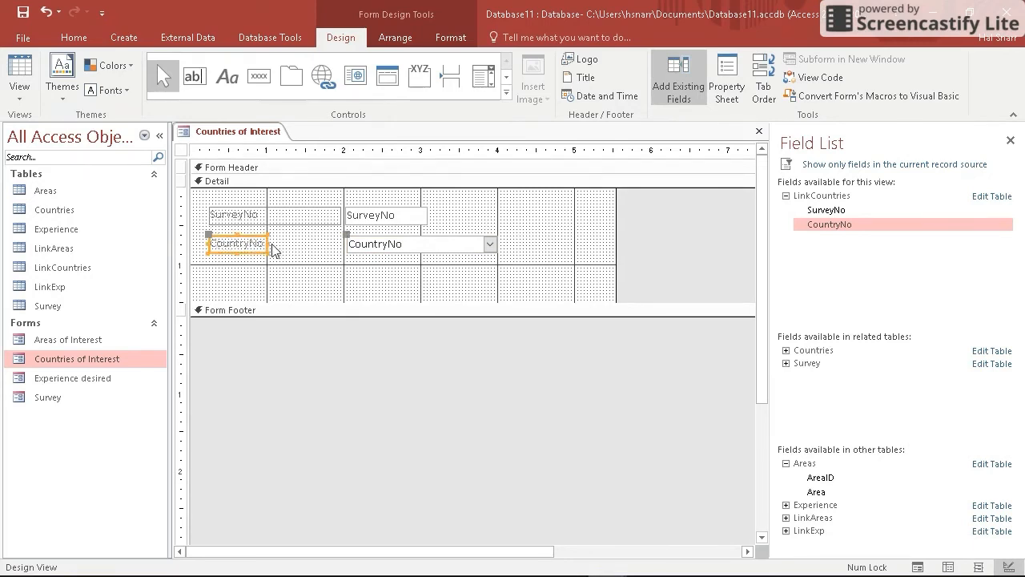
drag(268, 249, 341, 251)
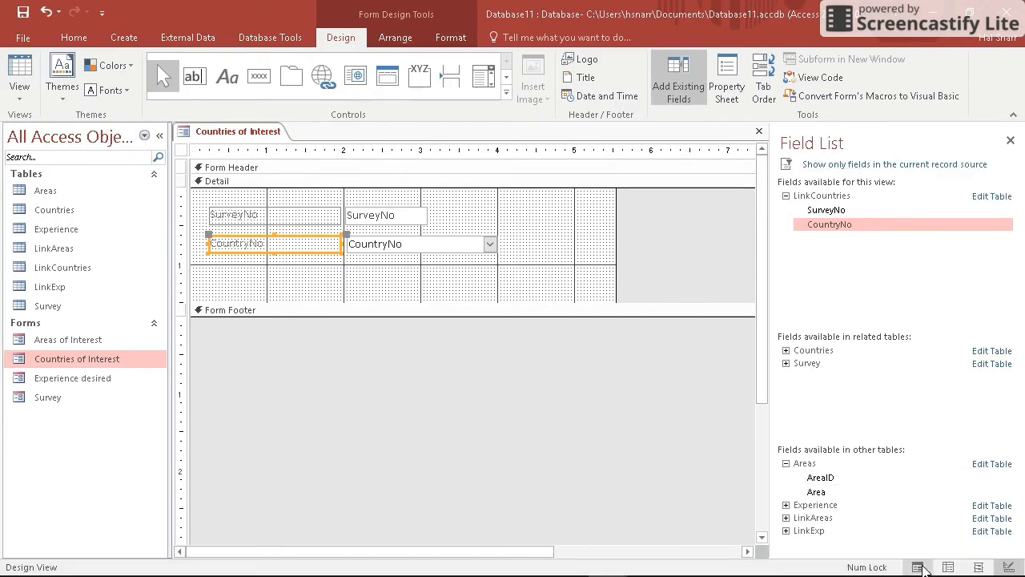
Check in Form View how CountryNo's drop-down list displays its number and country columns through to the end
click(919, 567)
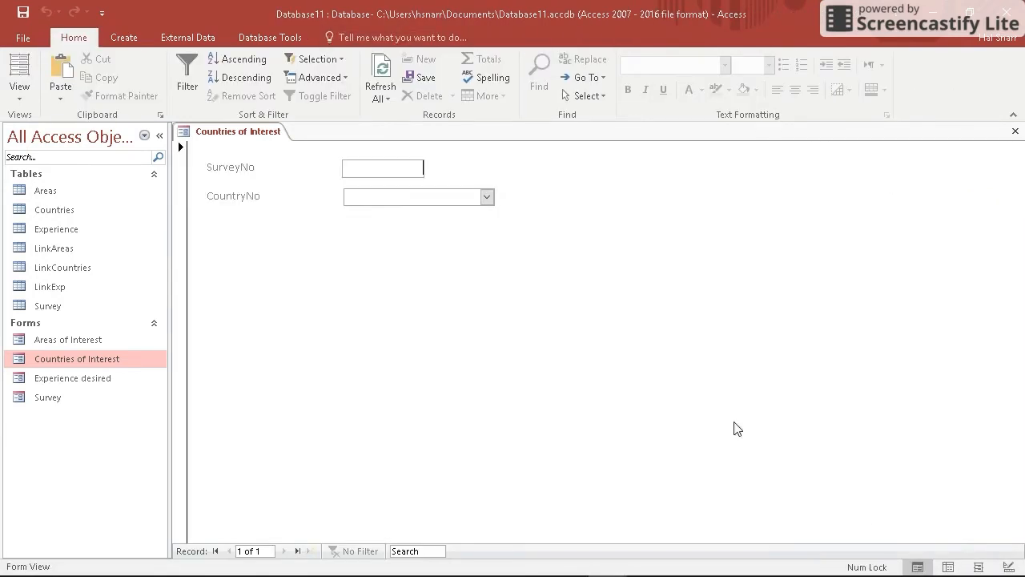
click(486, 197)
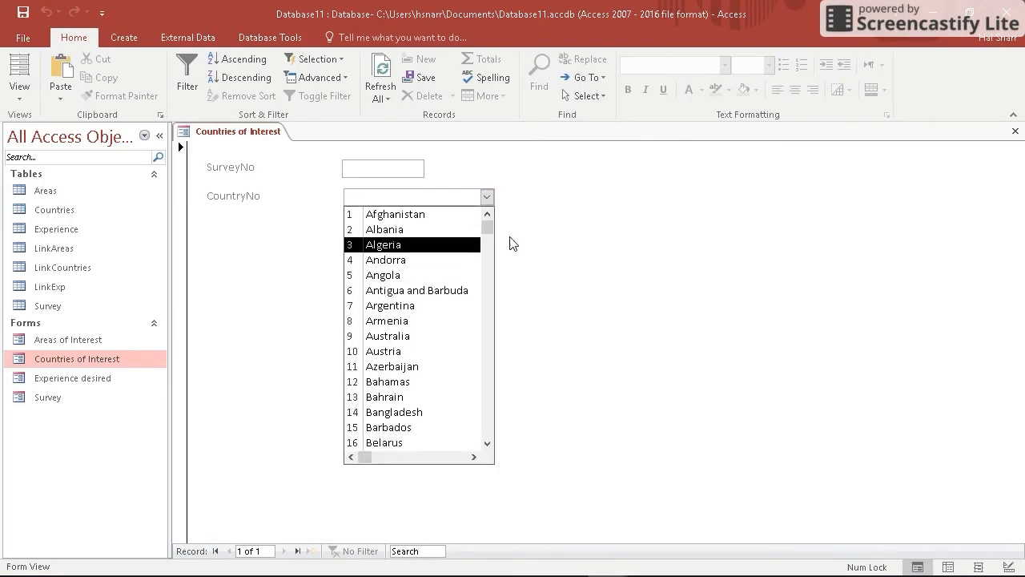
drag(487, 227, 497, 443)
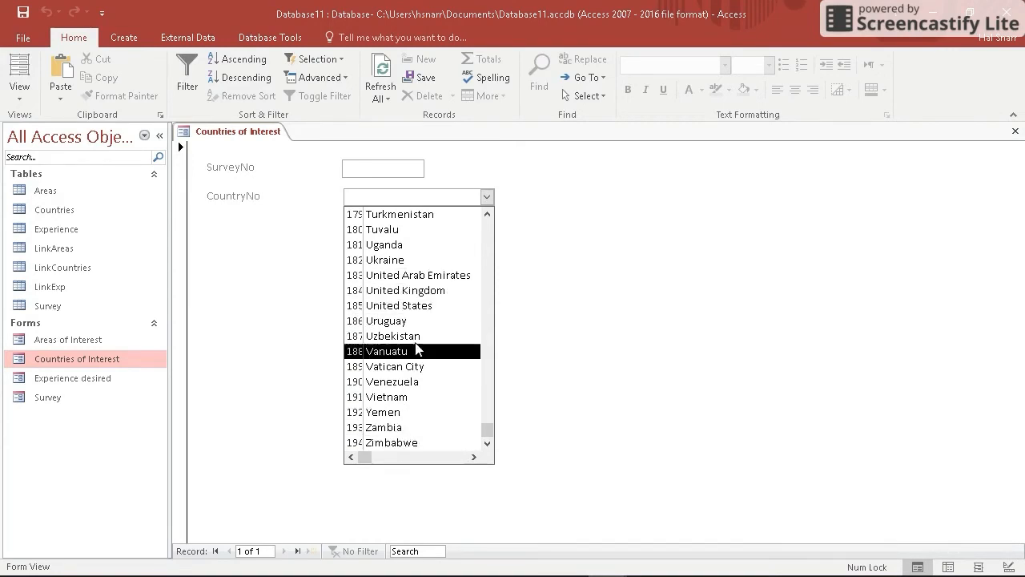
Hide the number column of the CountryNo combo box in Design View by setting its column widths to 0";3"
click(1010, 566)
click(730, 85)
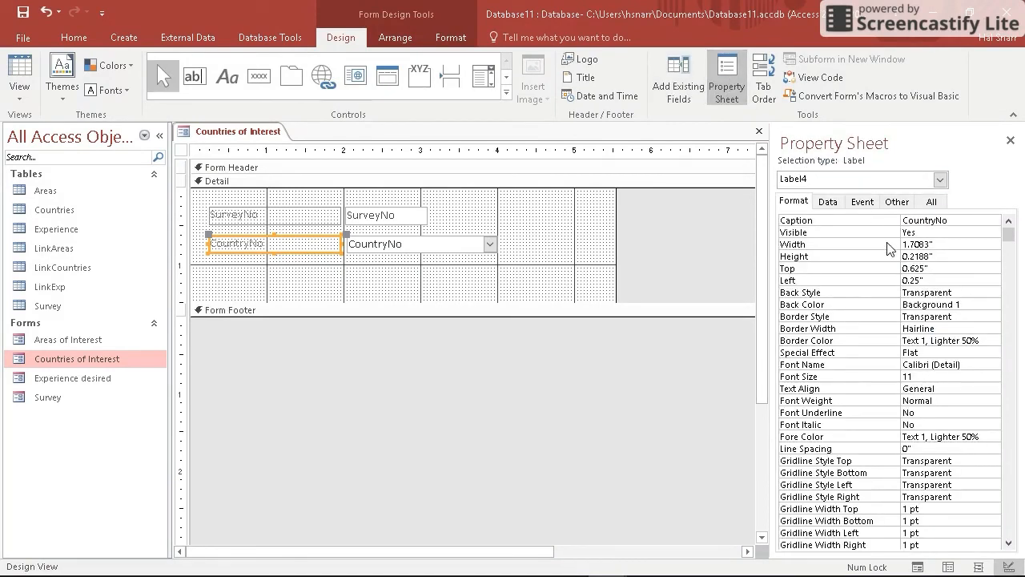
click(830, 204)
click(796, 202)
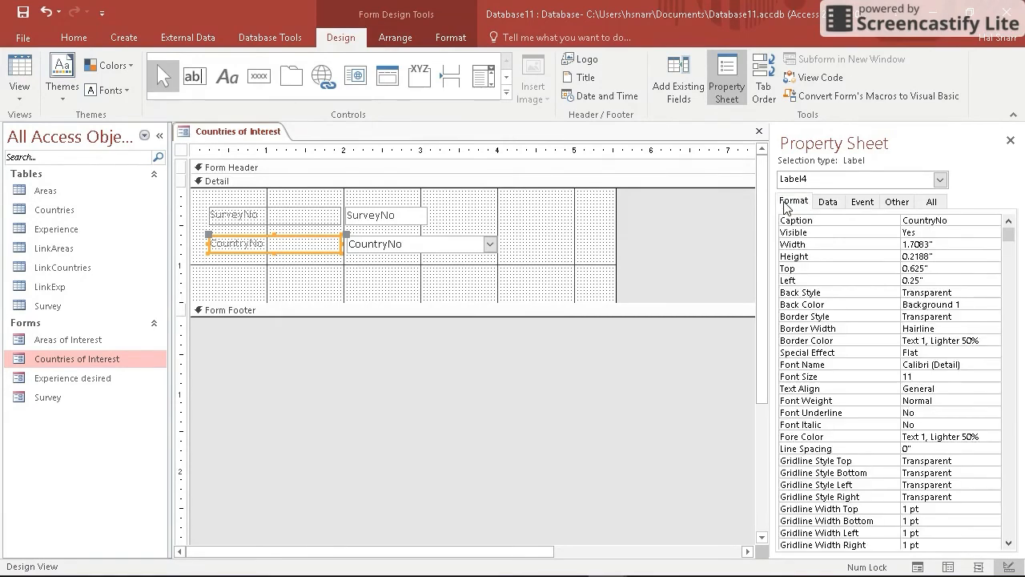
click(389, 246)
click(400, 244)
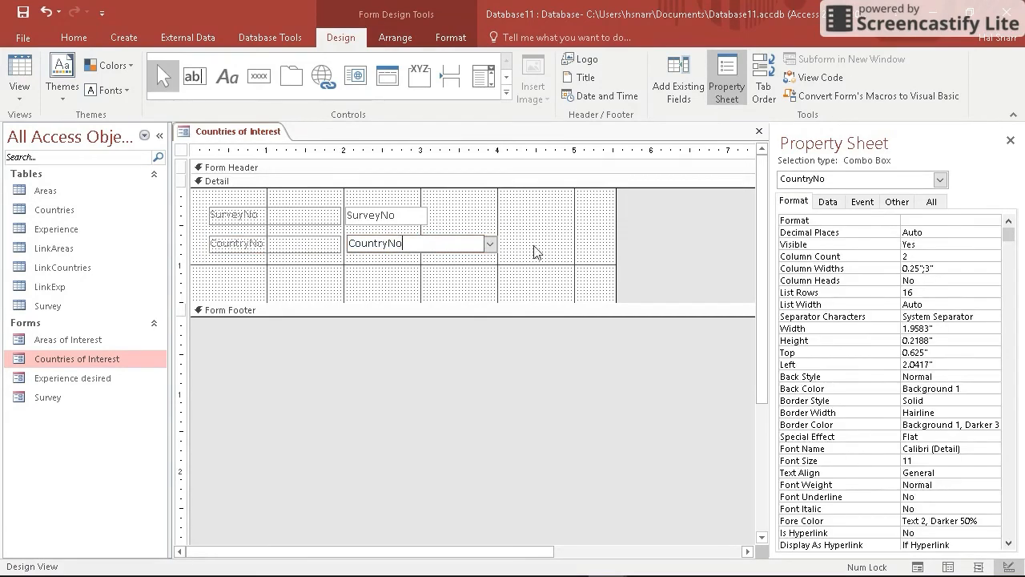
click(924, 268)
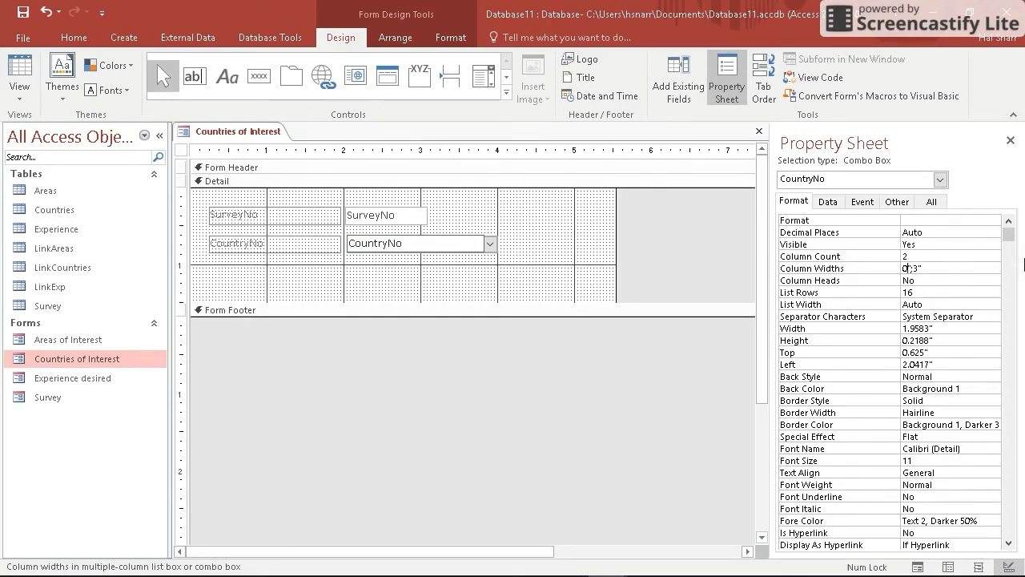
Check in Form View whether the long country names fit within CountryNo's drop-down list
click(918, 567)
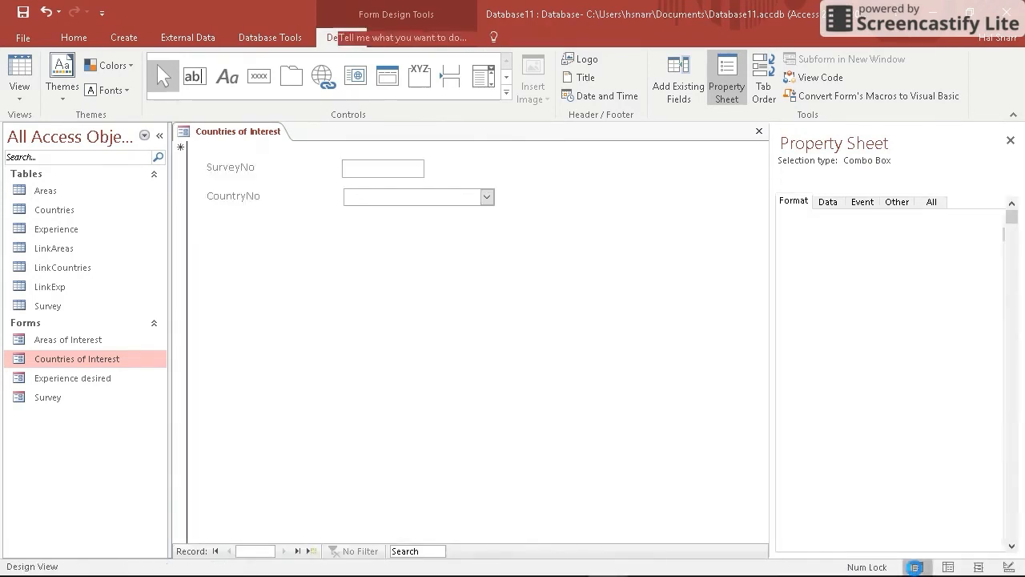
click(487, 196)
drag(486, 230, 485, 366)
drag(487, 306, 490, 372)
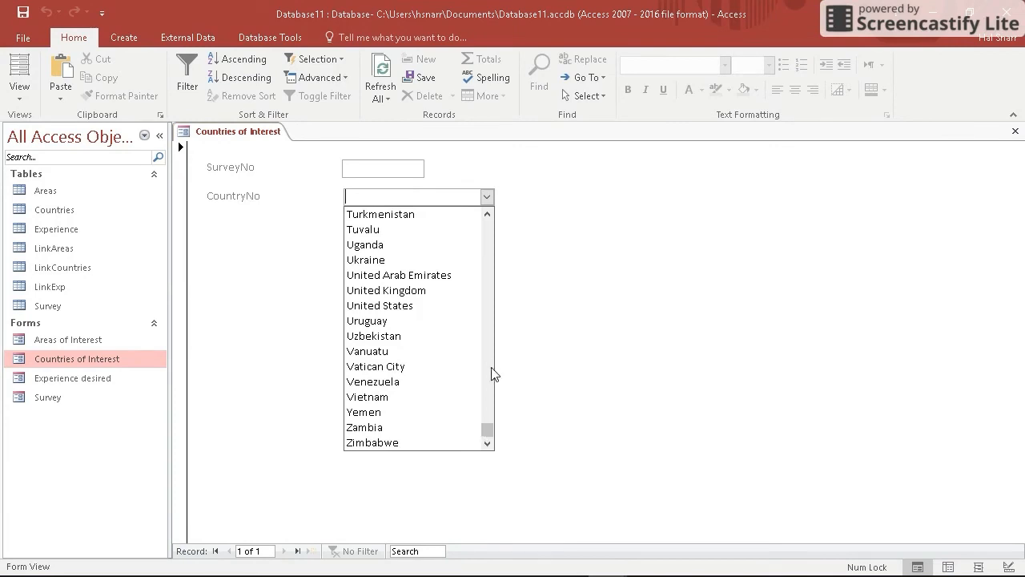
click(490, 367)
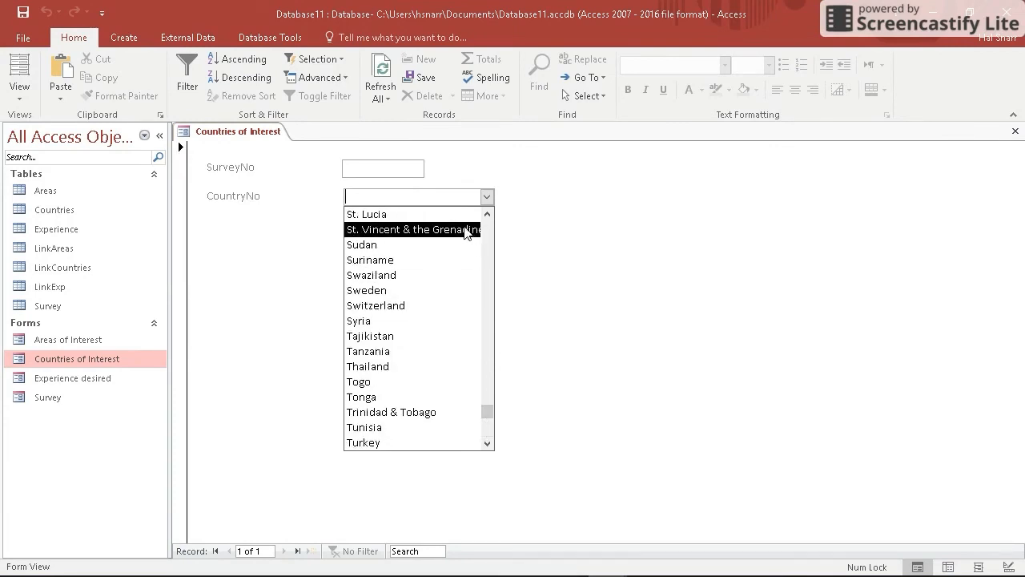
Widen the CountryNo column in Datasheet View and look through its country list to the end
click(948, 566)
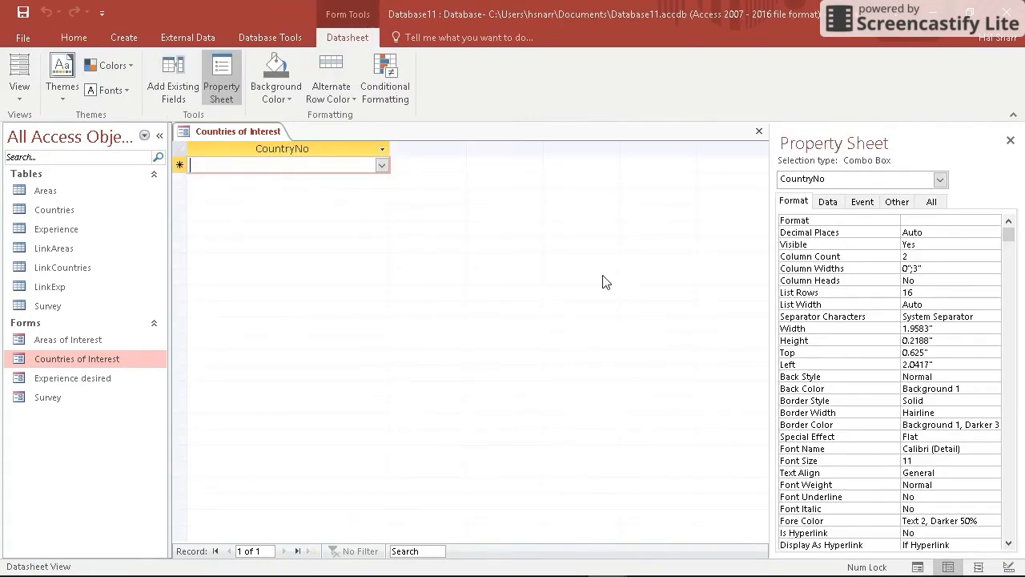
drag(393, 147, 453, 149)
click(448, 164)
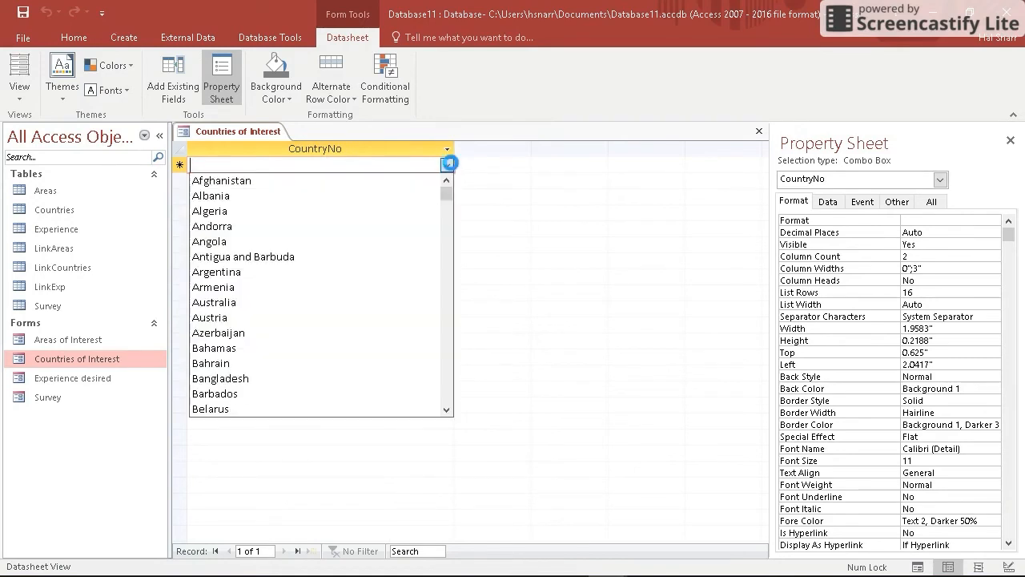
drag(447, 191, 462, 385)
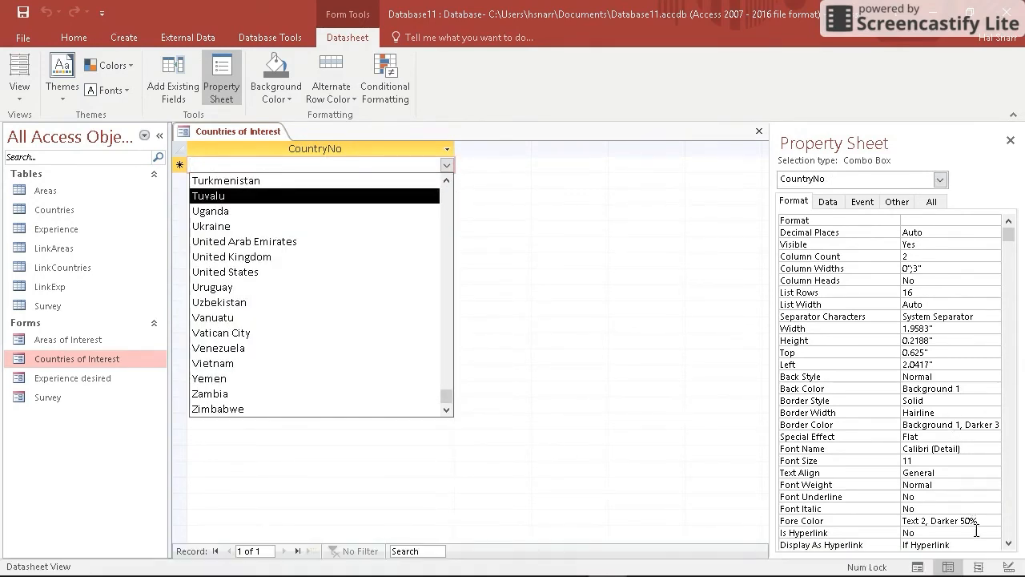
Widen the CountryNo combo box to about 2.8" in Layout View and review its country list in Datasheet View
click(978, 567)
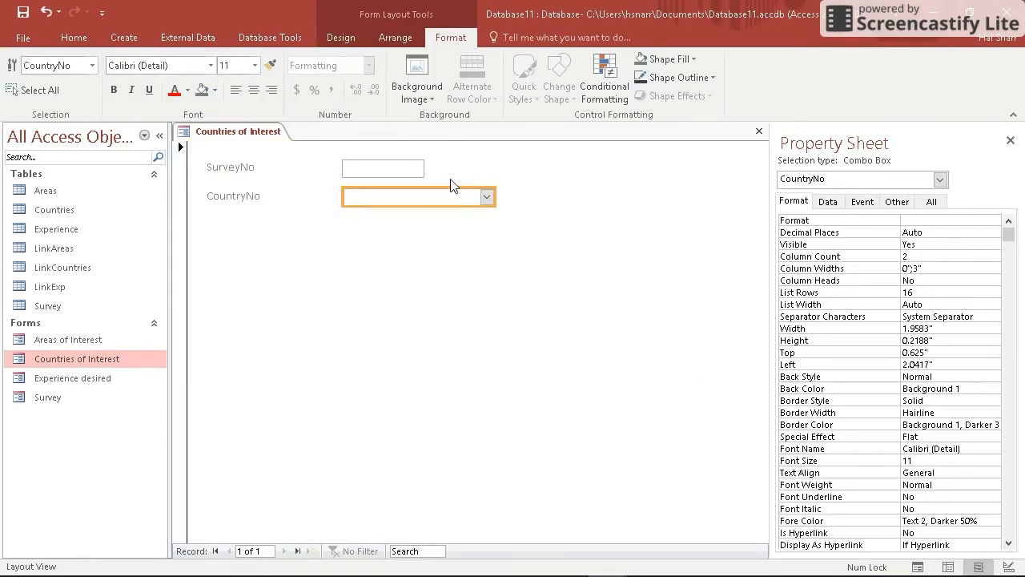
drag(495, 194, 562, 196)
click(949, 566)
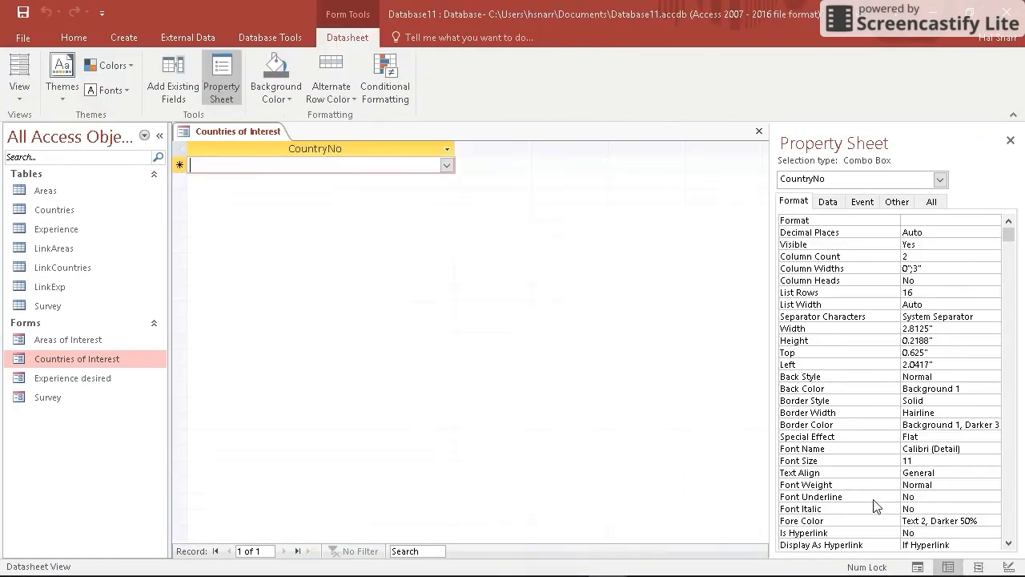
click(446, 165)
drag(444, 195, 449, 391)
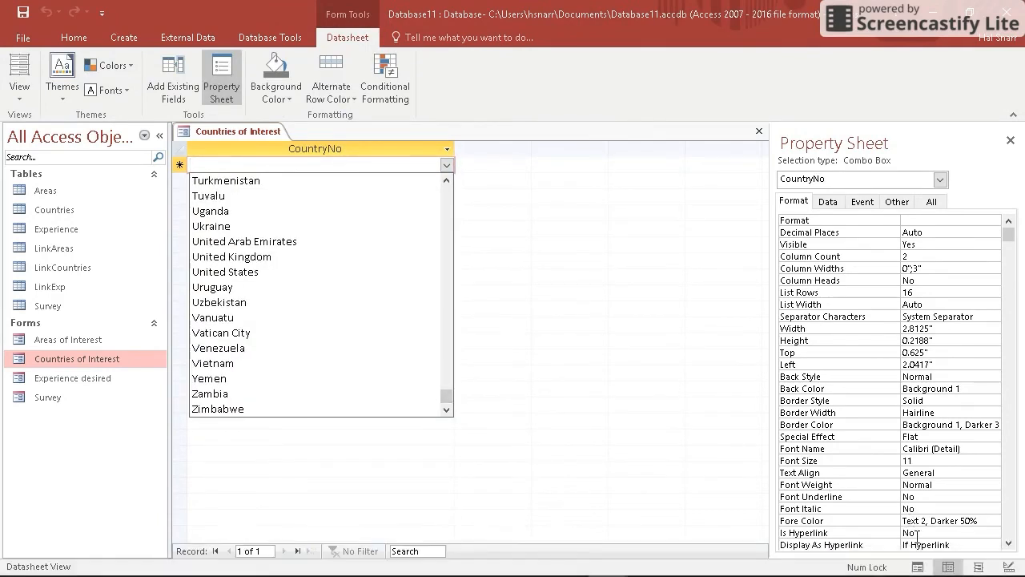
Check in Form View that the long country names fit in CountryNo's list, and save and close the Countries of Interest form
click(918, 567)
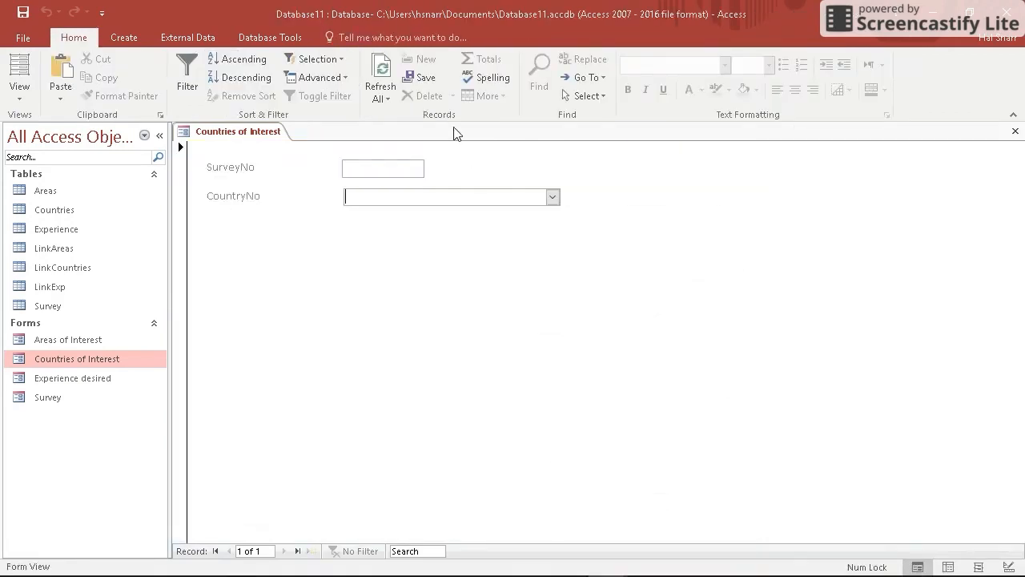
click(552, 197)
drag(552, 228, 563, 411)
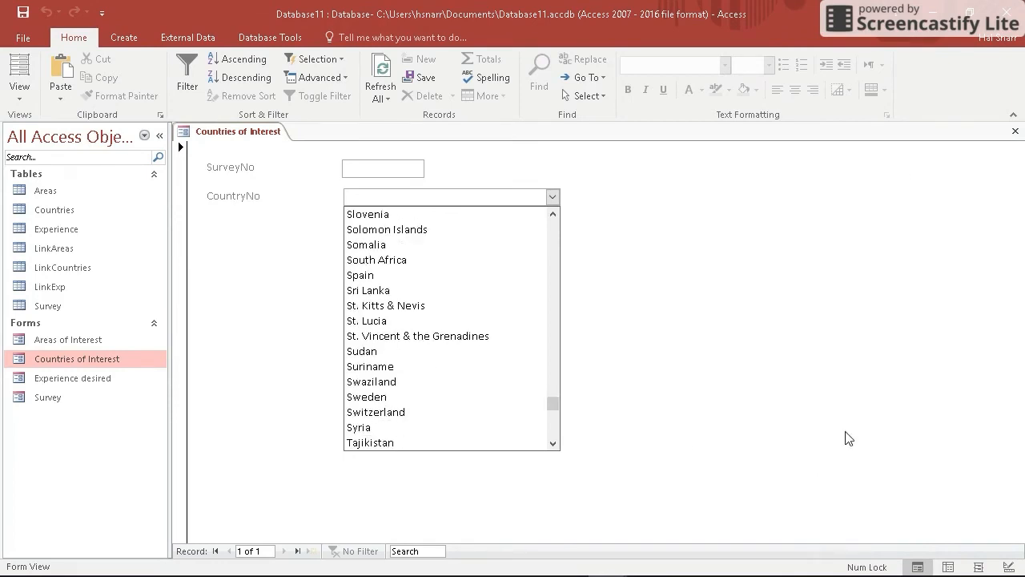
click(1014, 131)
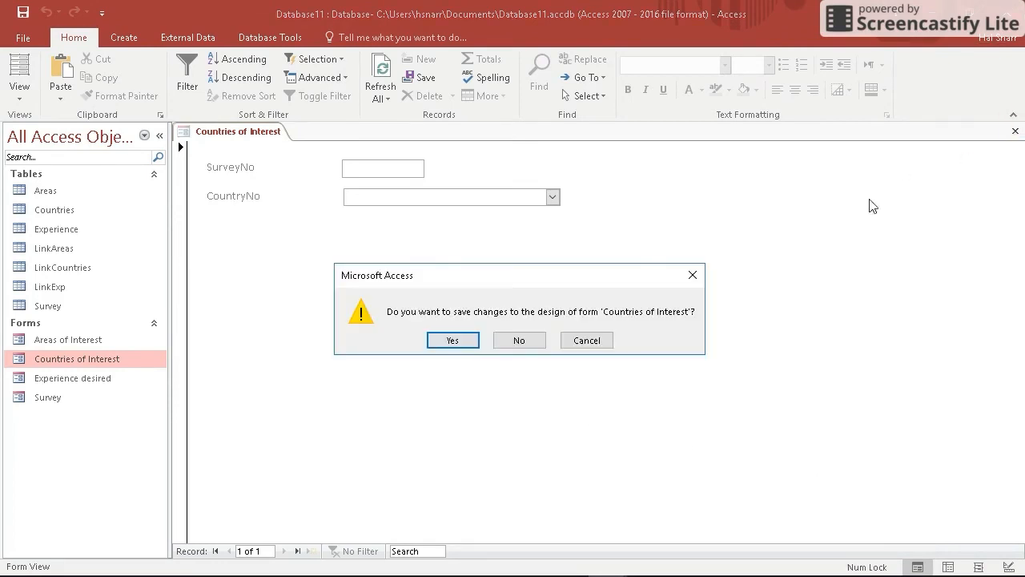
click(454, 340)
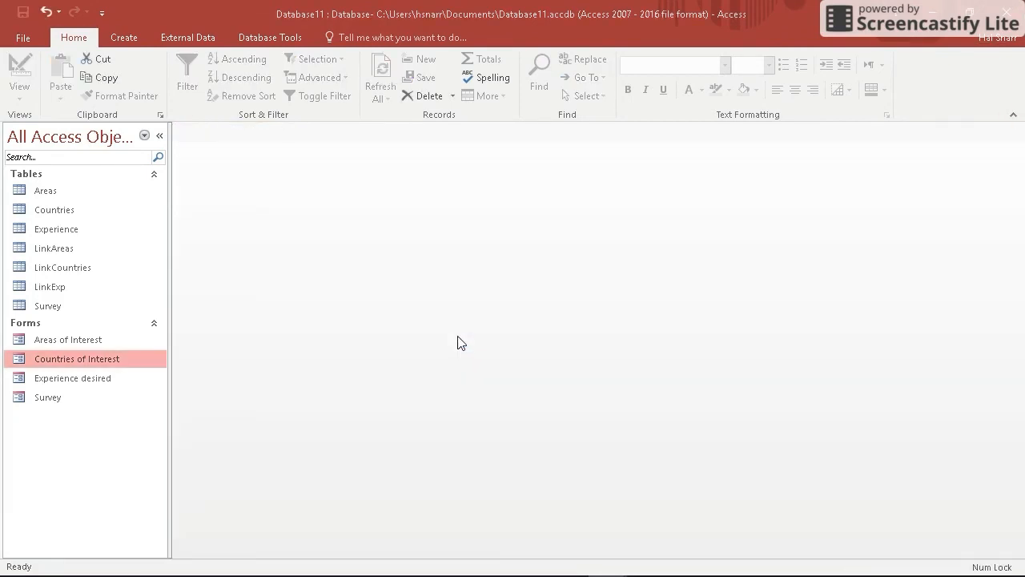
Open the Experience desired form in Design View, widen it to about 7.2", and delete the ExperienceID text box
click(75, 378)
right_click(75, 374)
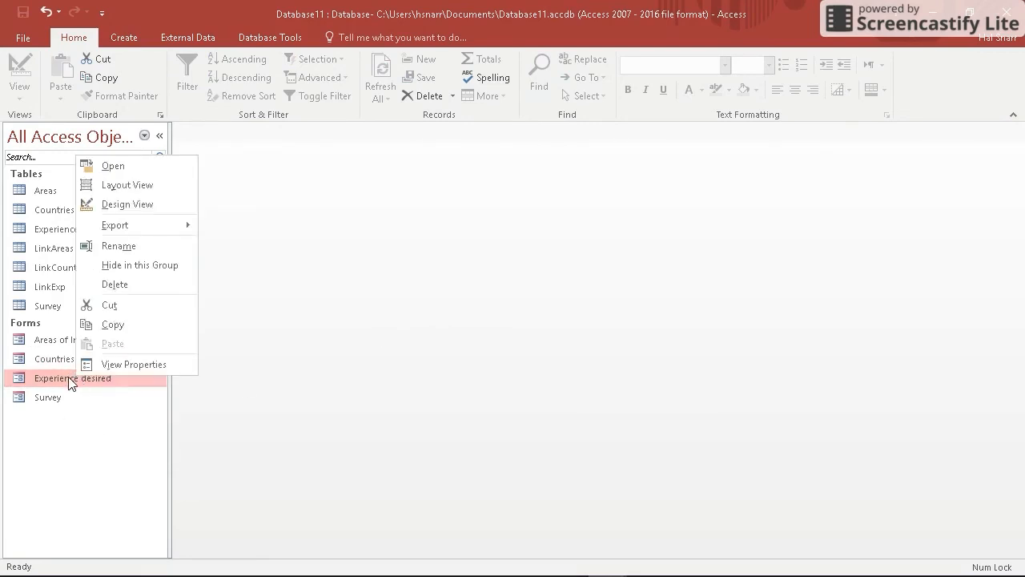
click(124, 205)
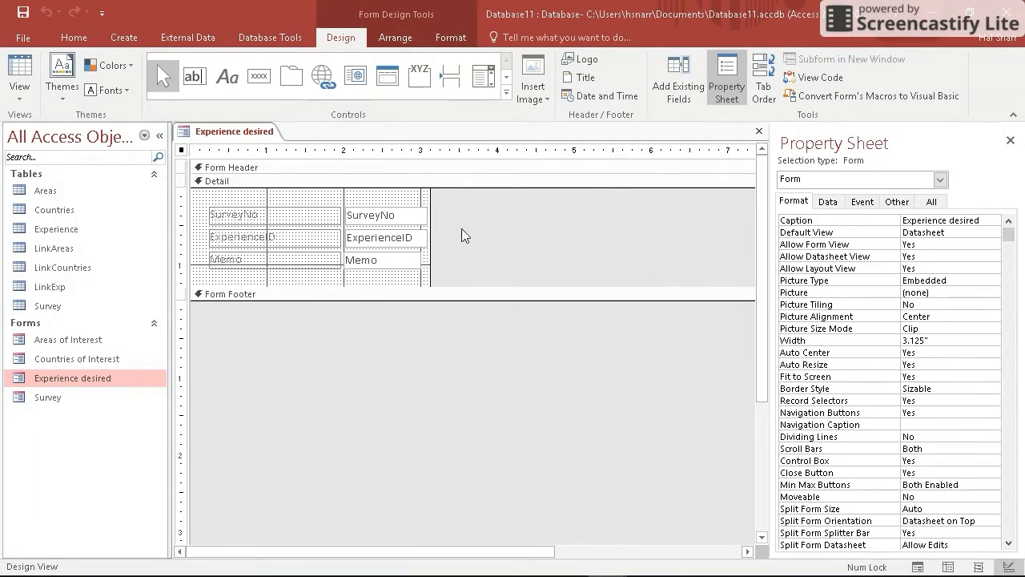
drag(430, 194, 740, 218)
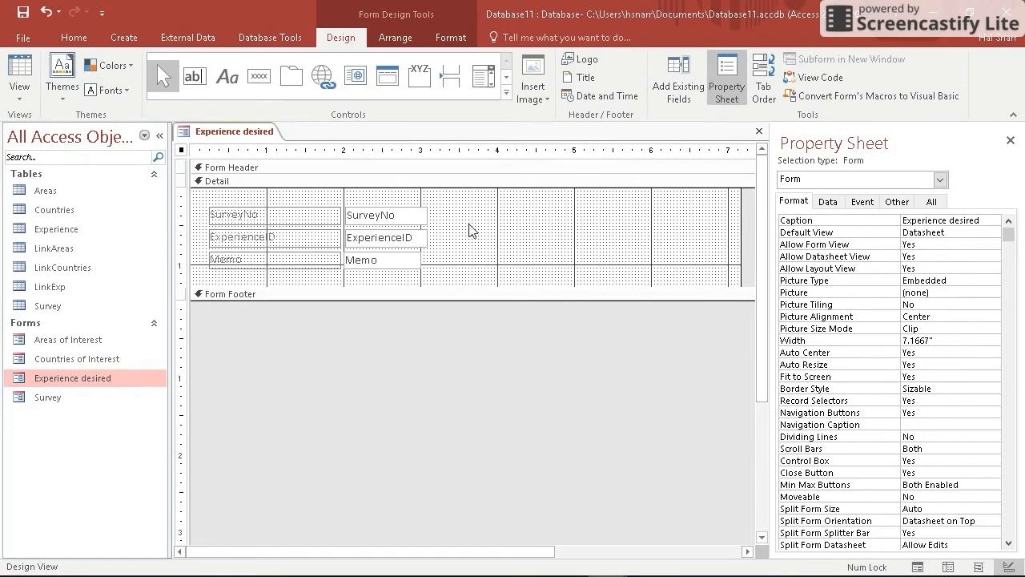
click(375, 238)
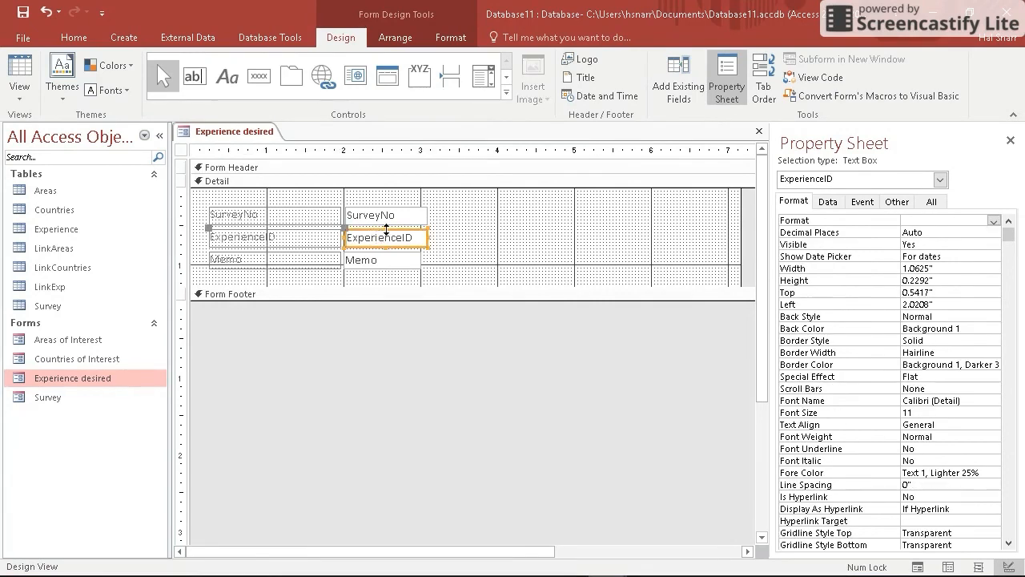
key(Delete)
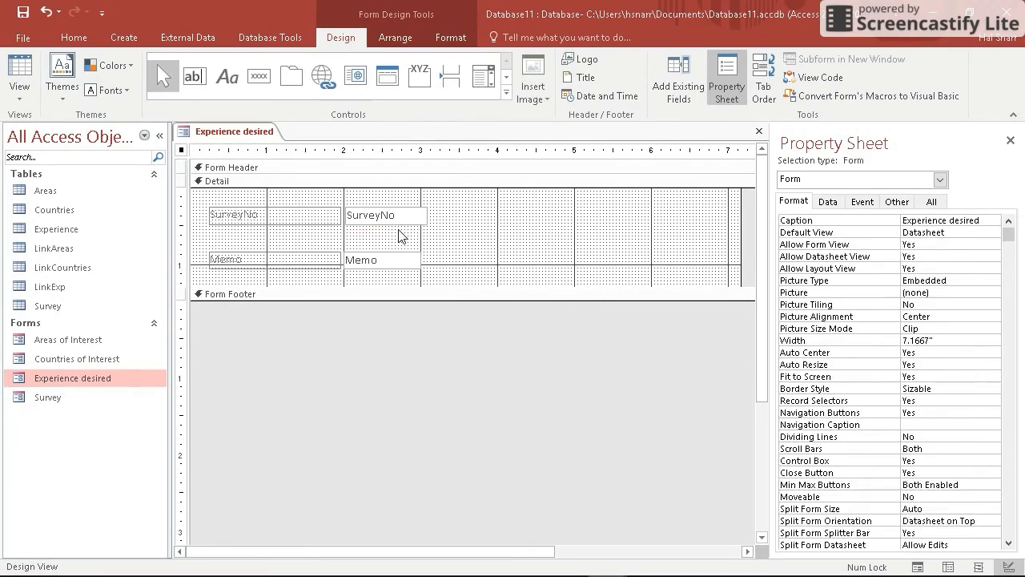
Add the Experience table's TypeExperience field, delete it, and place that table's ExperienceID field between SurveyNo and Memo instead
click(681, 88)
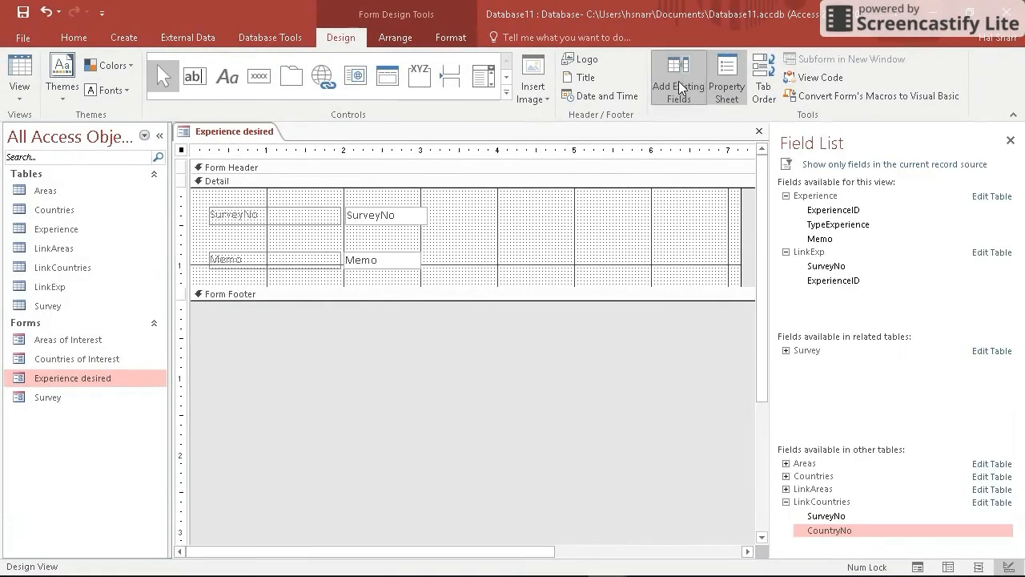
double_click(833, 224)
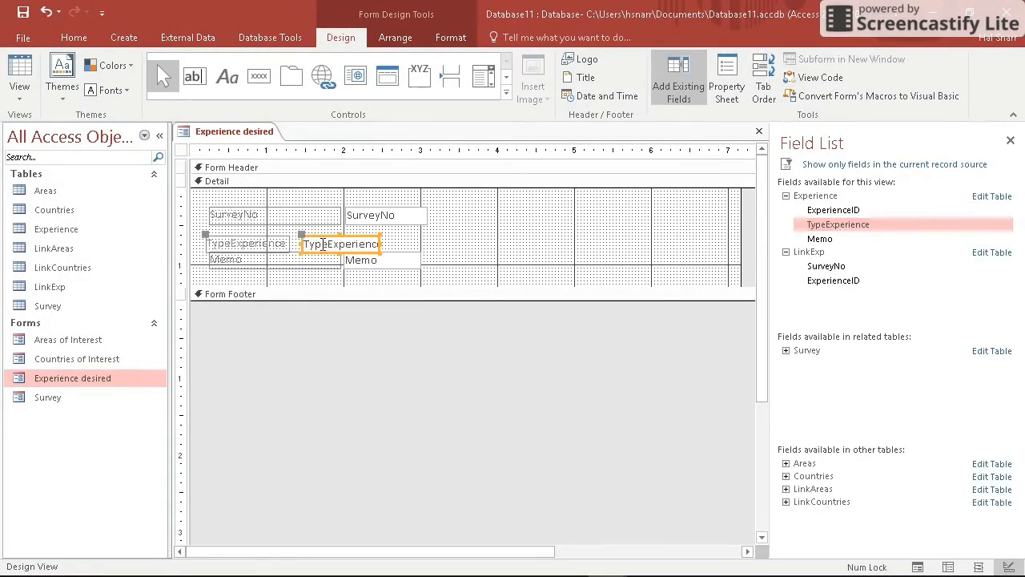
key(Delete)
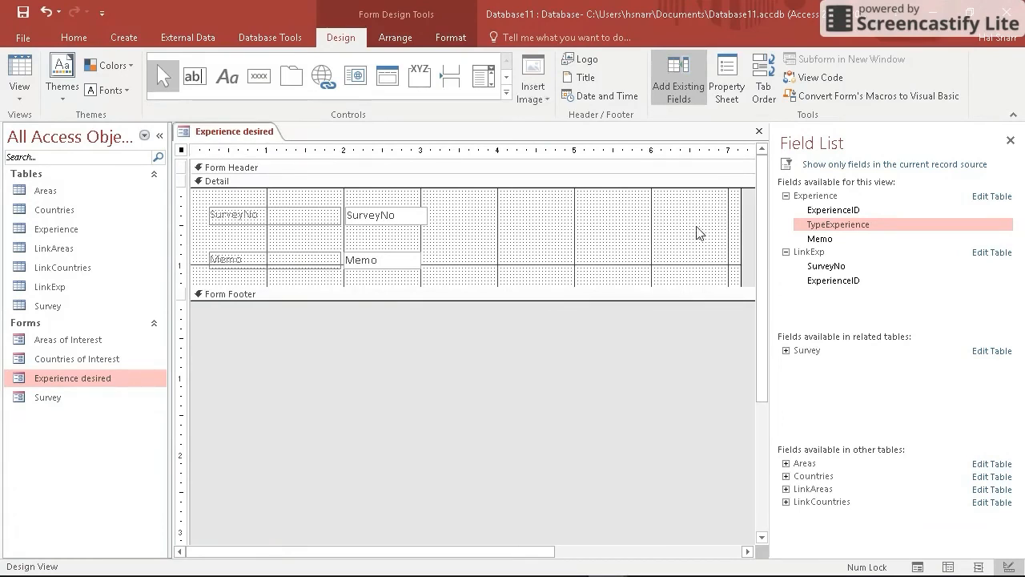
double_click(800, 211)
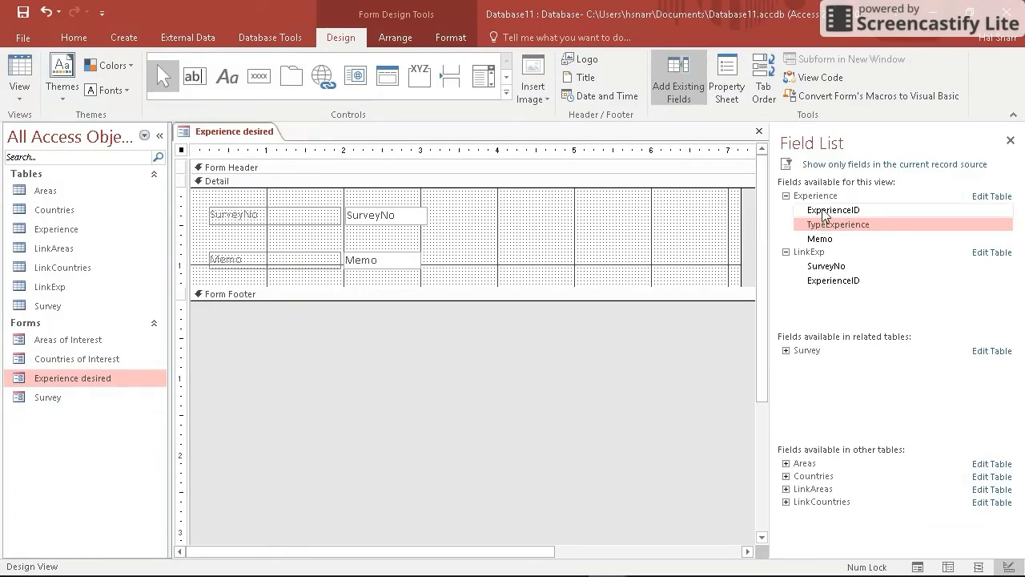
drag(354, 264, 400, 232)
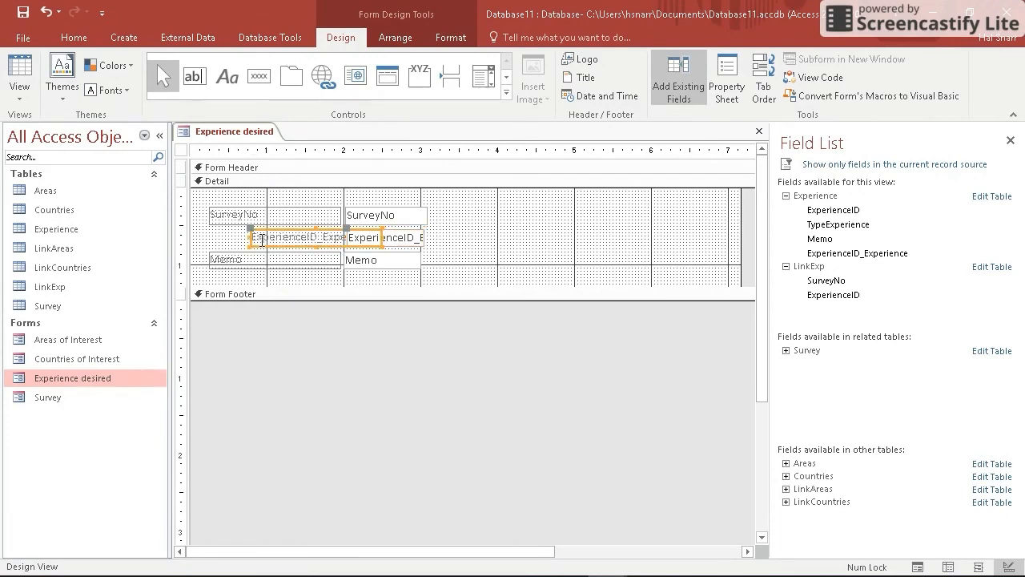
Align the ExperienceID_Experience label and text box with SurveyNo's, widen the box to about 5", and preview the form in Form View
drag(251, 237, 208, 239)
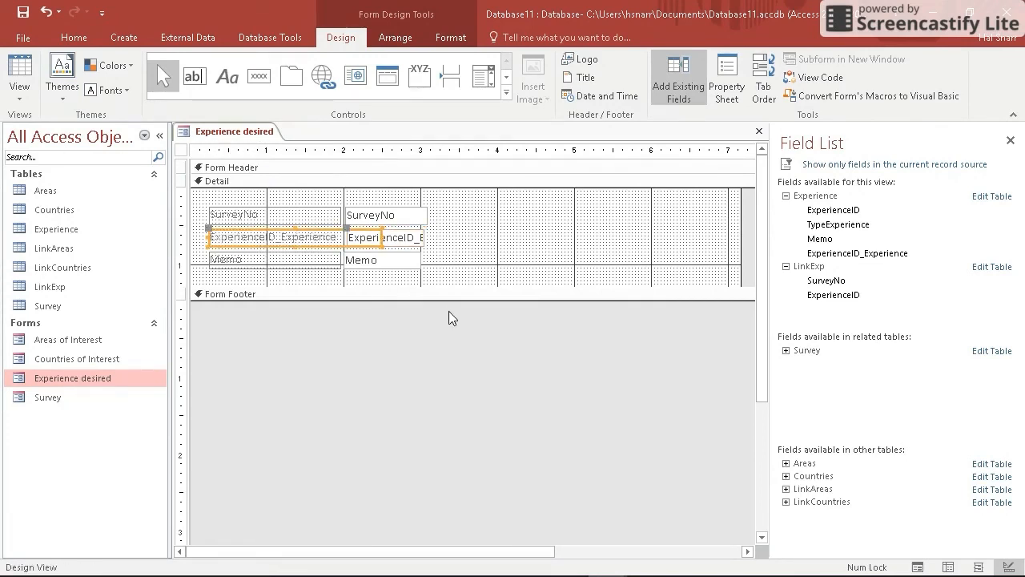
click(381, 263)
drag(382, 267, 385, 270)
click(443, 258)
click(403, 240)
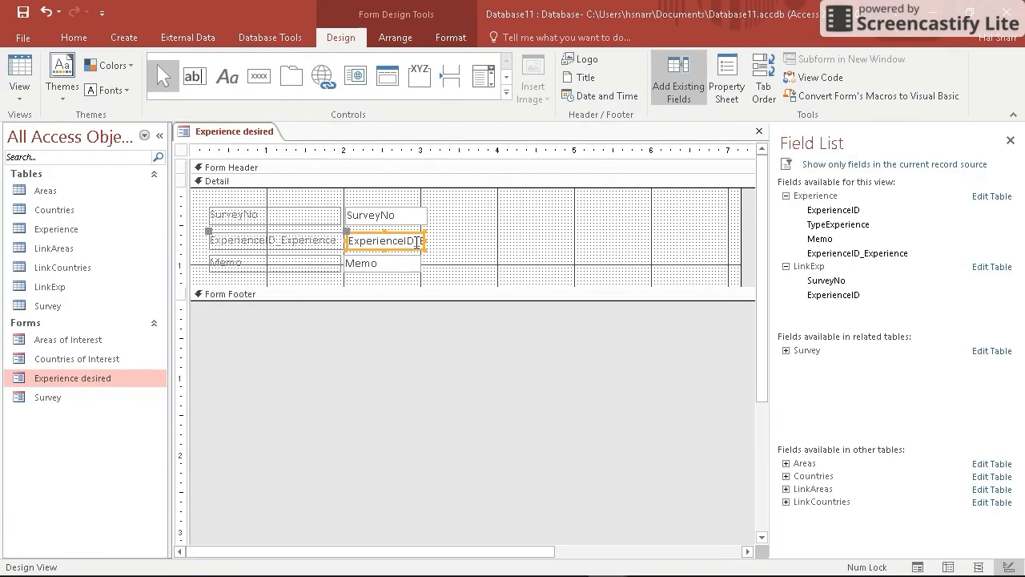
drag(423, 240, 734, 245)
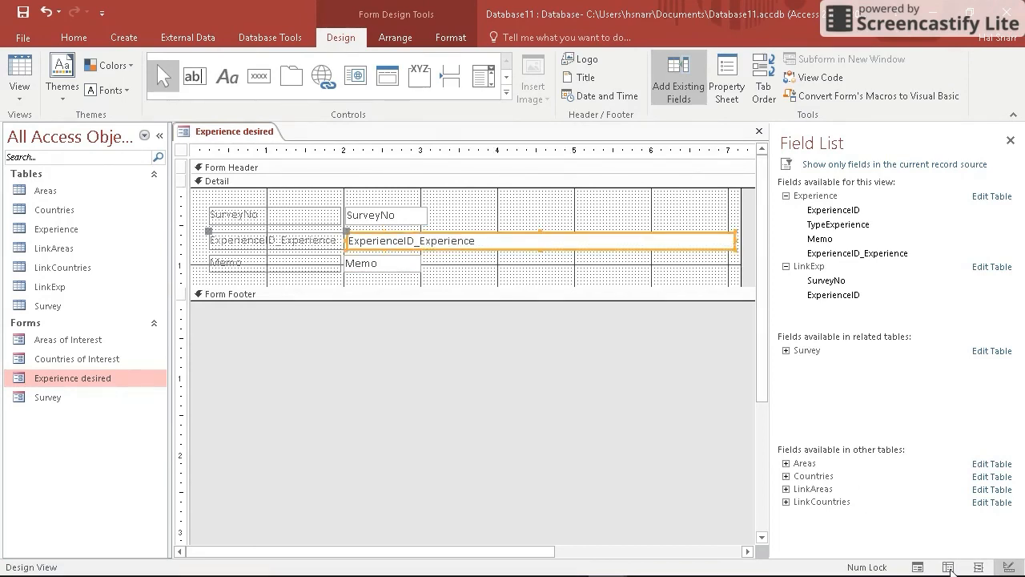
click(917, 567)
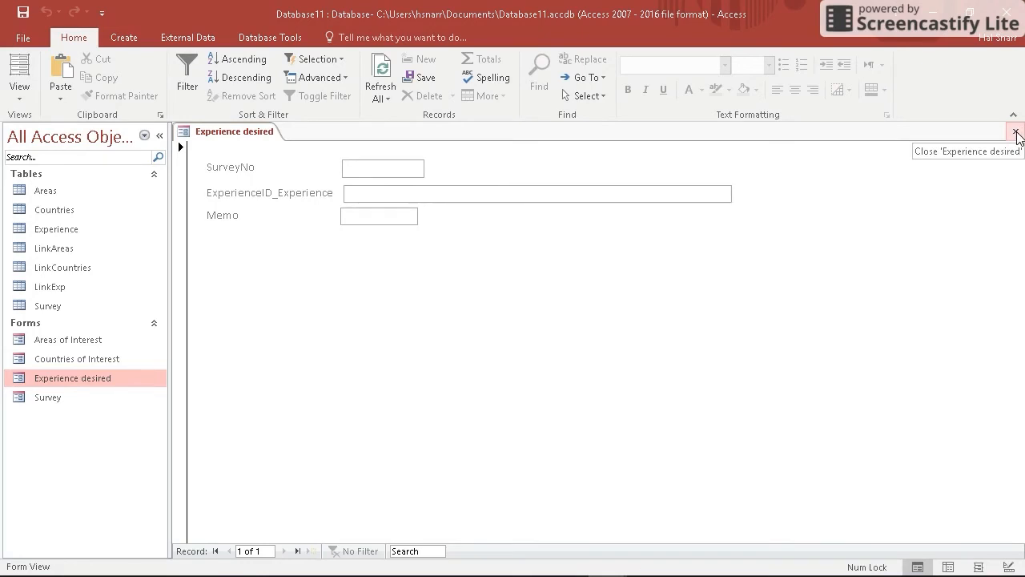
click(1008, 567)
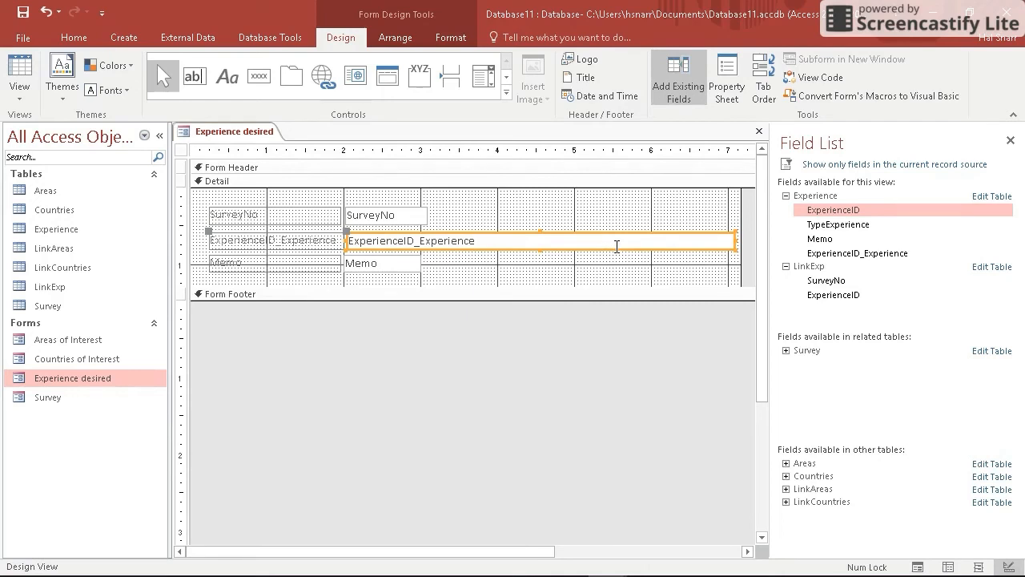
Replace the ExperienceID_Experience text box with the LinkExp table's ExperienceID field, placed between SurveyNo and Memo
key(Delete)
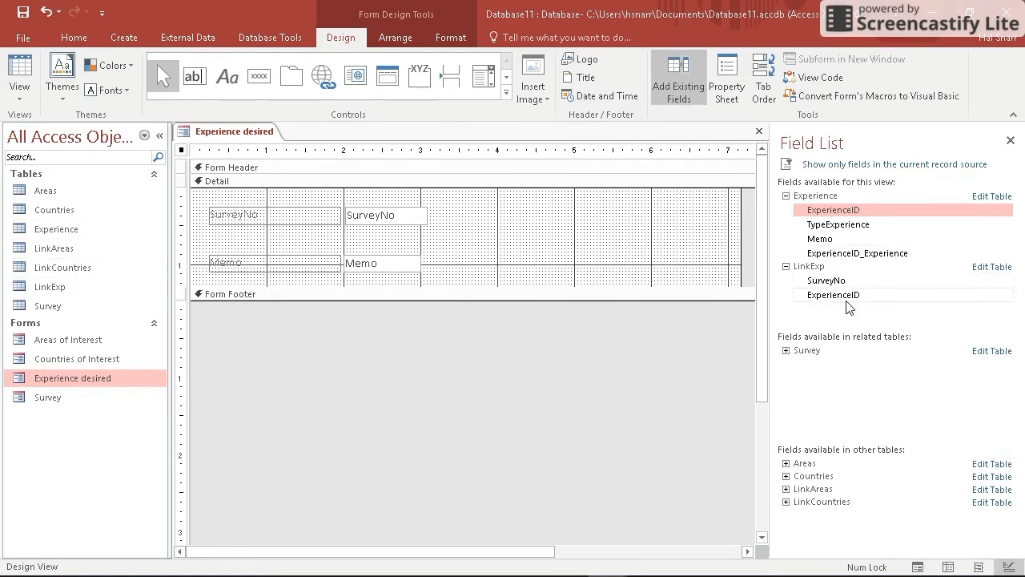
drag(846, 298, 304, 241)
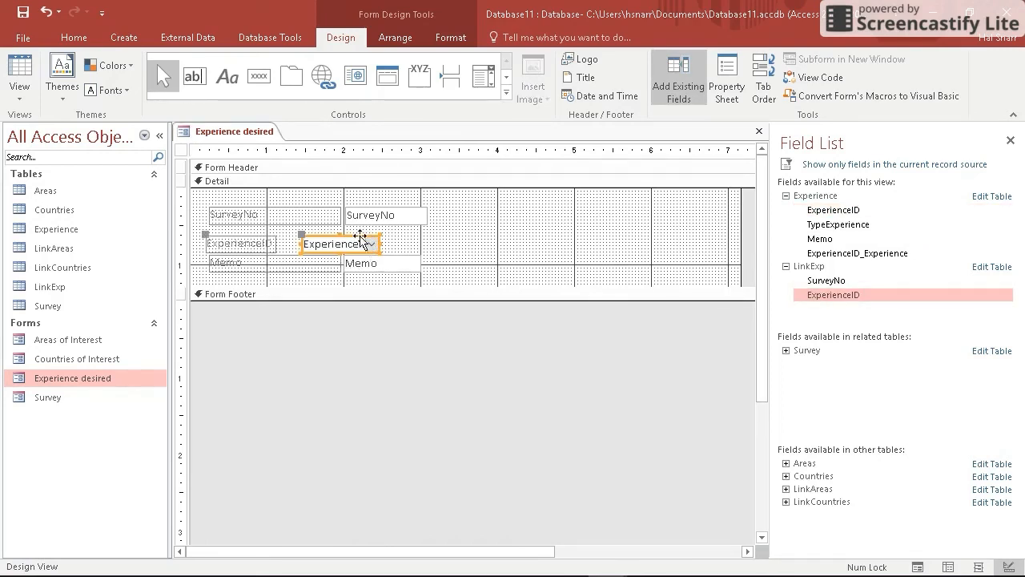
drag(358, 238, 402, 233)
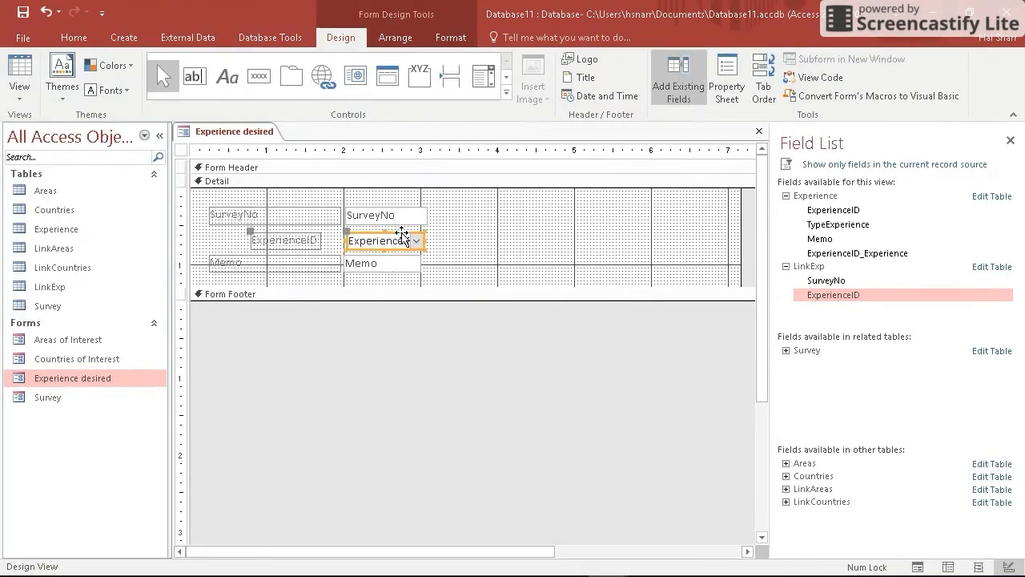
Match ExperienceID's label to the position and width of the neighbouring labels, and widen its combo box to about 5.08"
click(260, 240)
drag(250, 240, 208, 238)
drag(319, 240, 341, 240)
click(388, 244)
drag(418, 240, 739, 240)
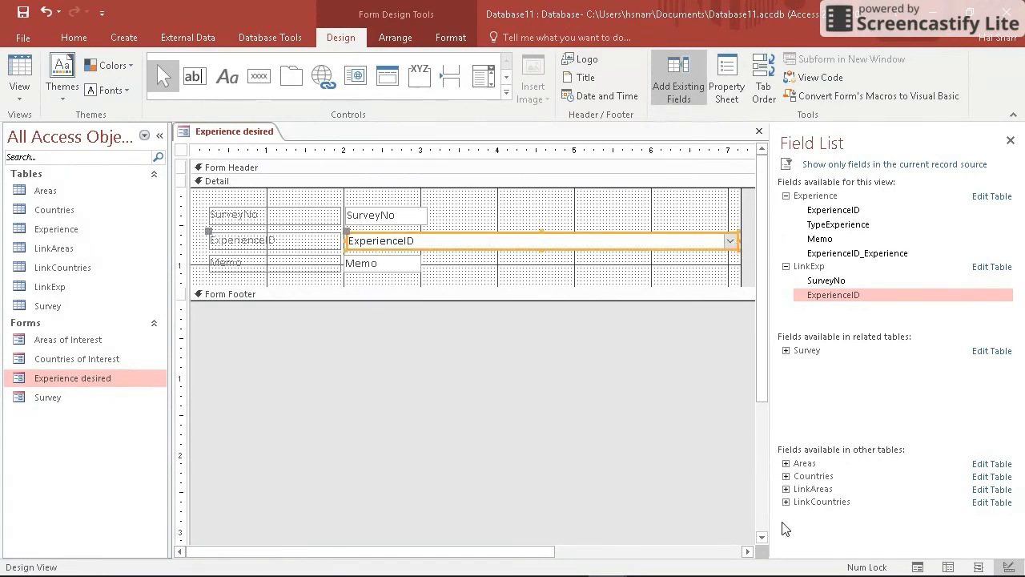
Review ExperienceID's list in Form View, and set the combo box's column widths to 0";3.5" in Design View
click(918, 566)
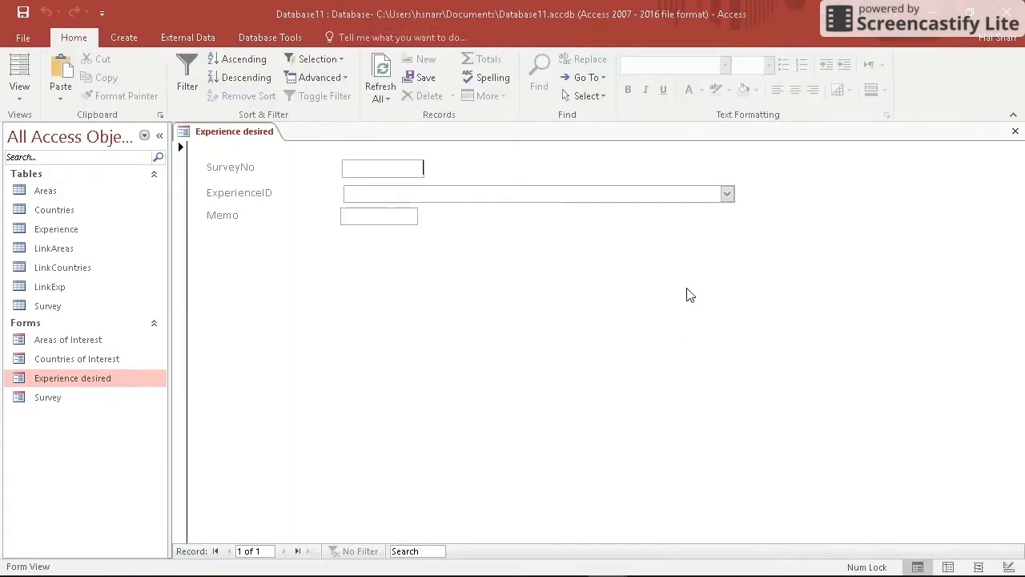
click(726, 194)
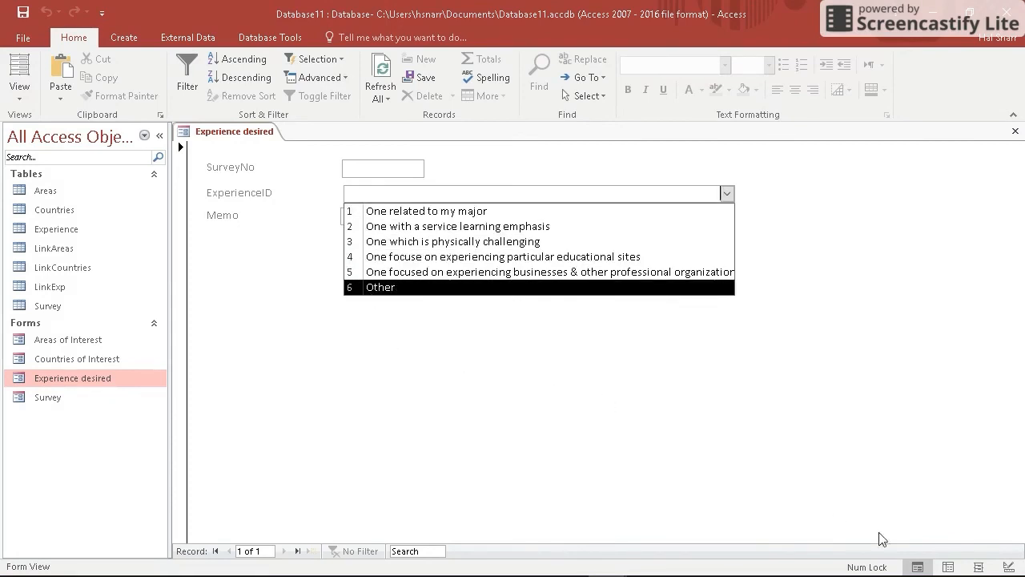
click(1011, 567)
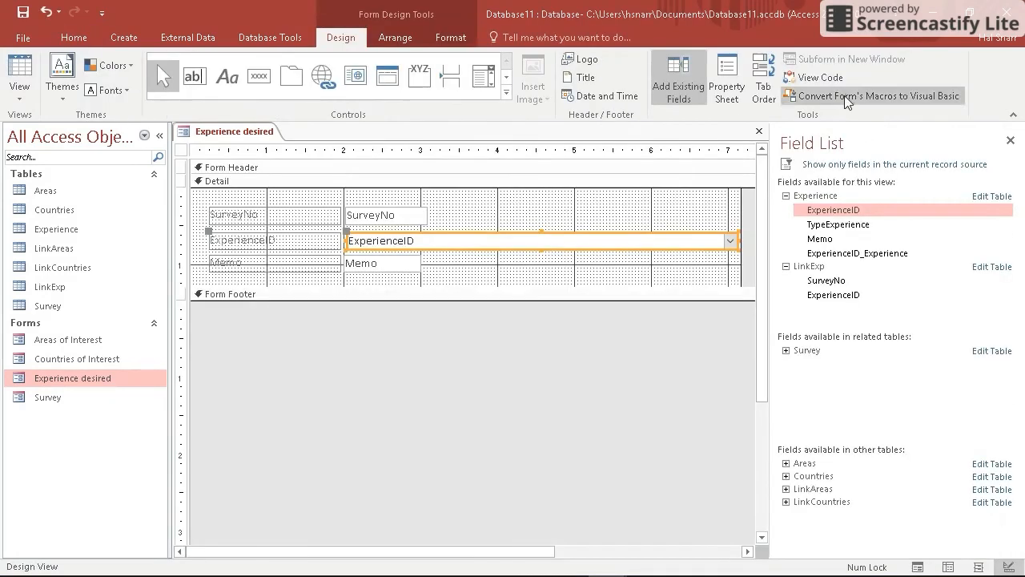
click(729, 88)
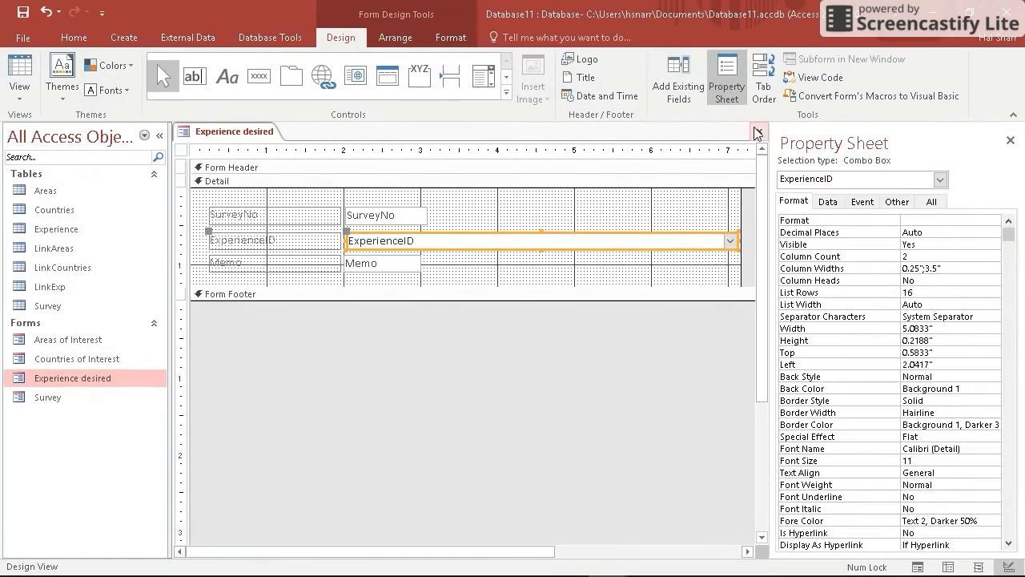
click(917, 269)
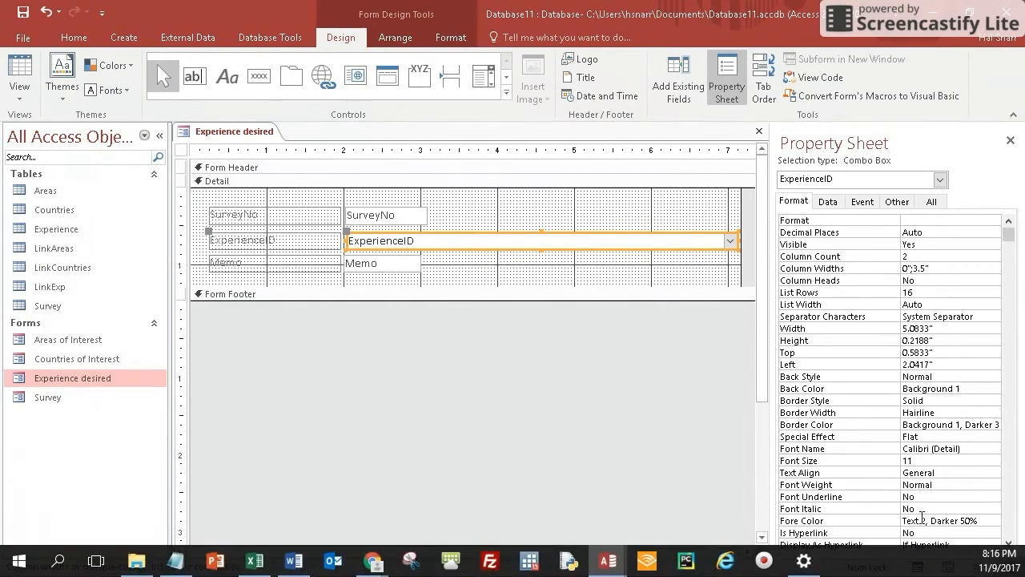
Check ExperienceID's list in Form View, and save and close the Experience desired form
click(918, 566)
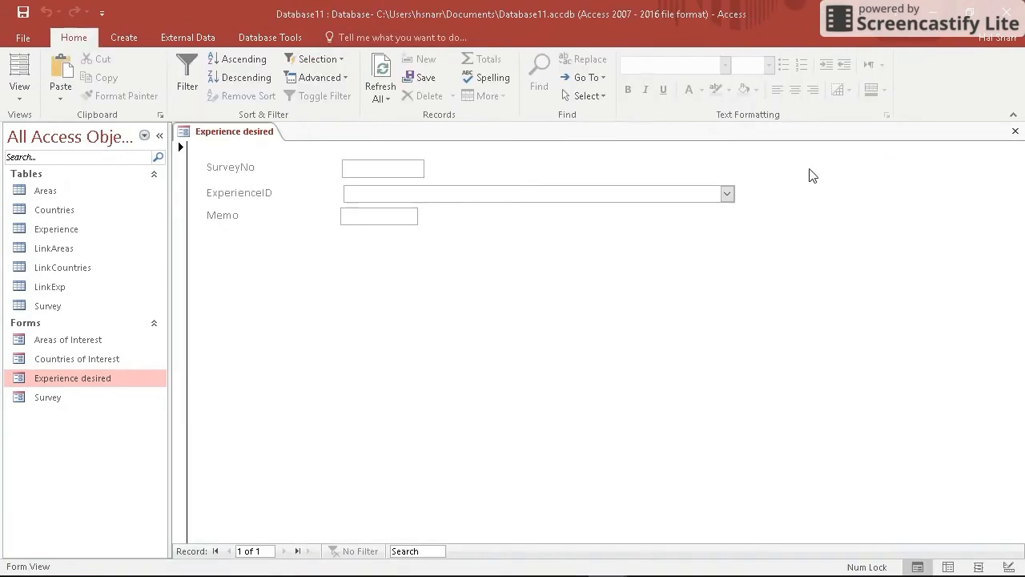
click(728, 194)
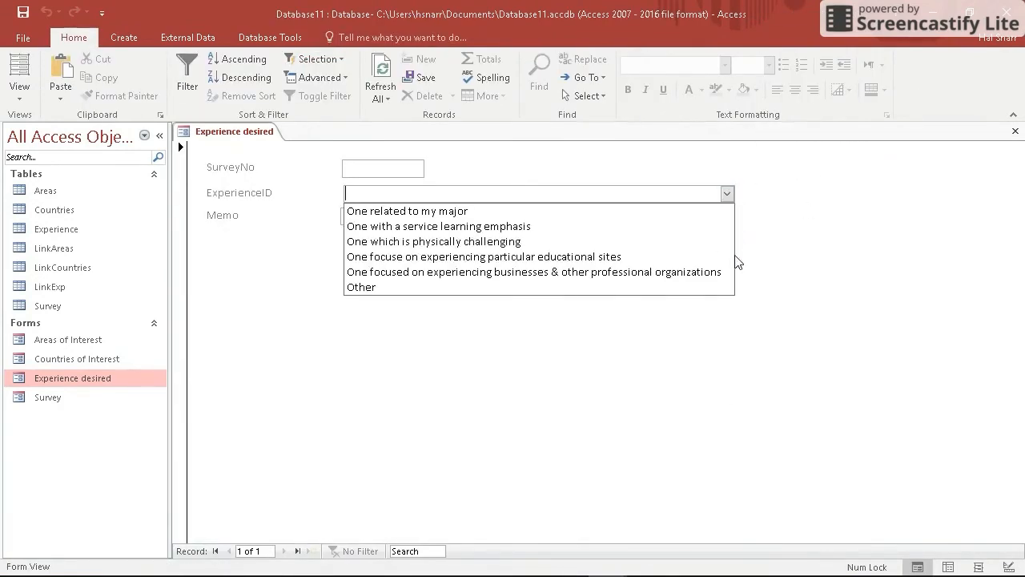
click(1015, 132)
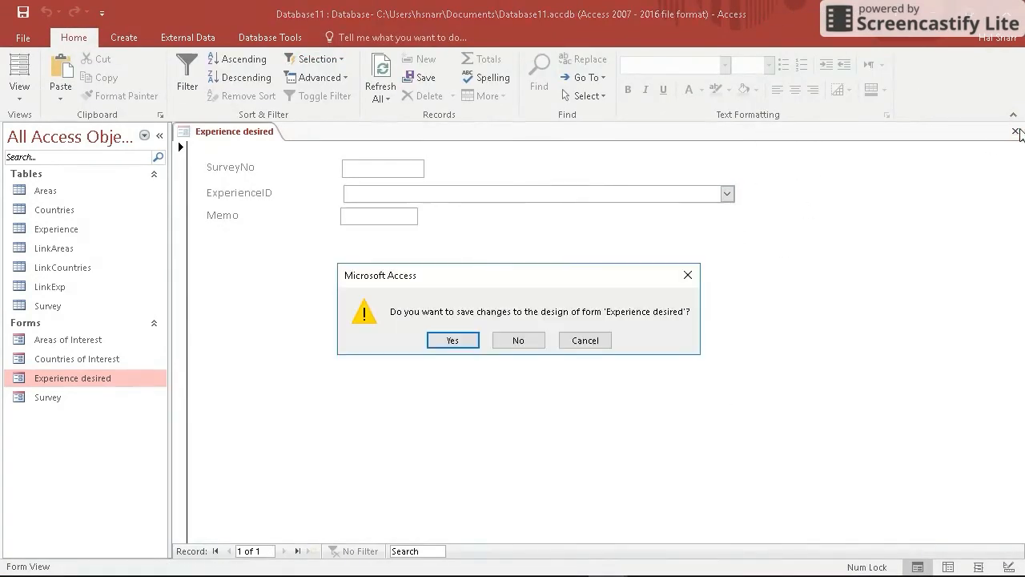
click(451, 340)
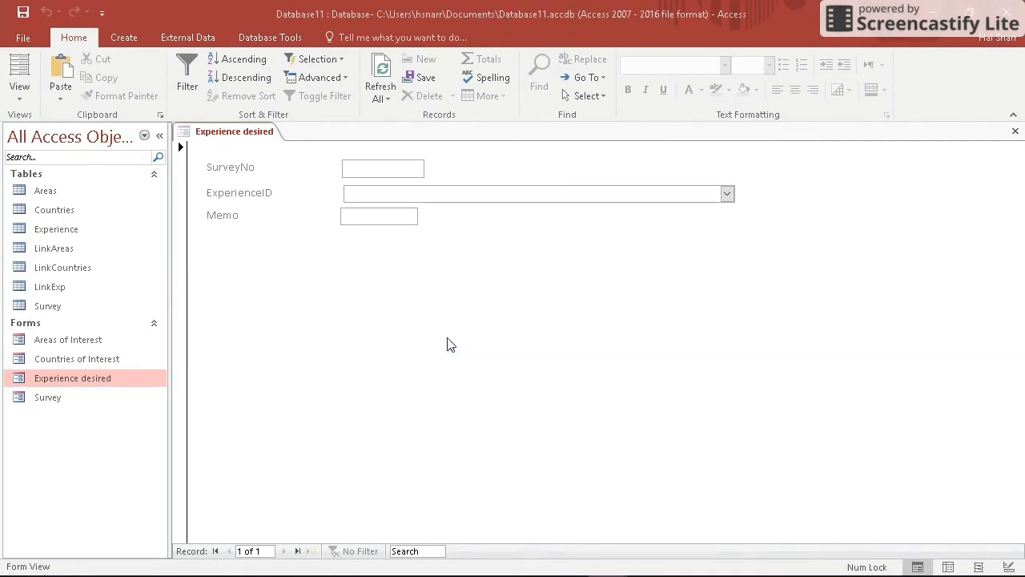
Open the Survey form and check the AreaID list and the CountryNo column in its subforms
double_click(39, 400)
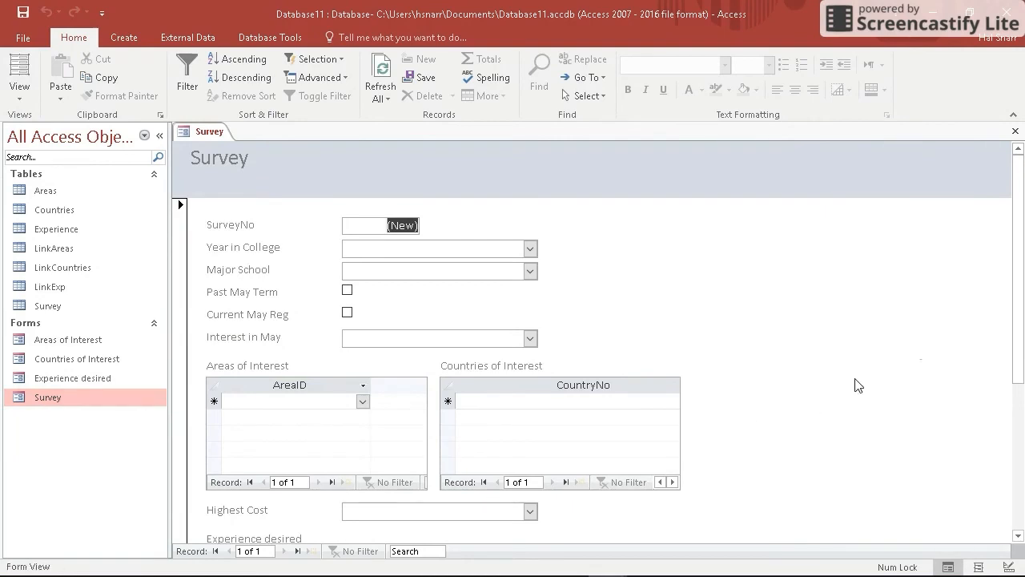
drag(1018, 353, 1017, 418)
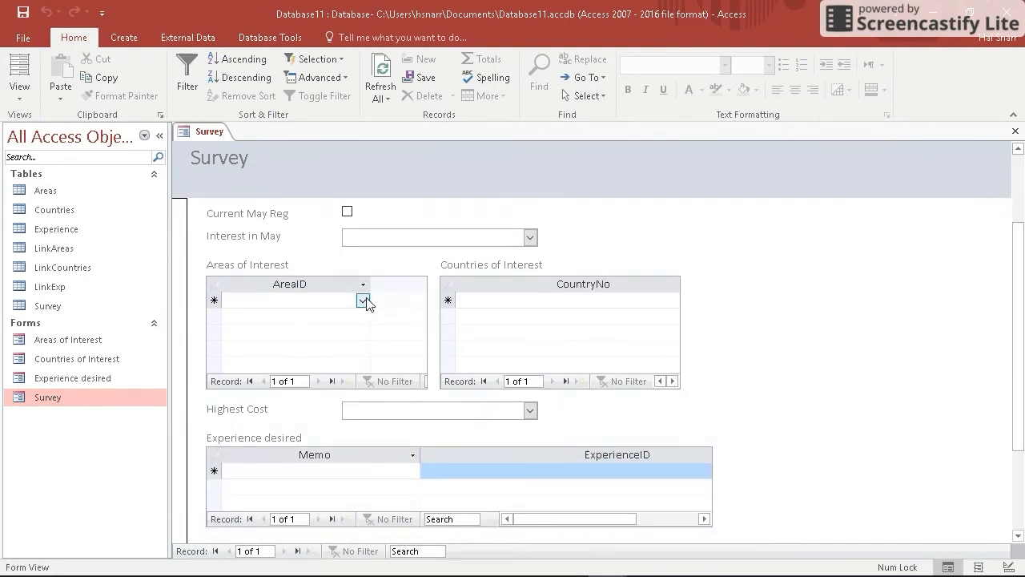
click(362, 301)
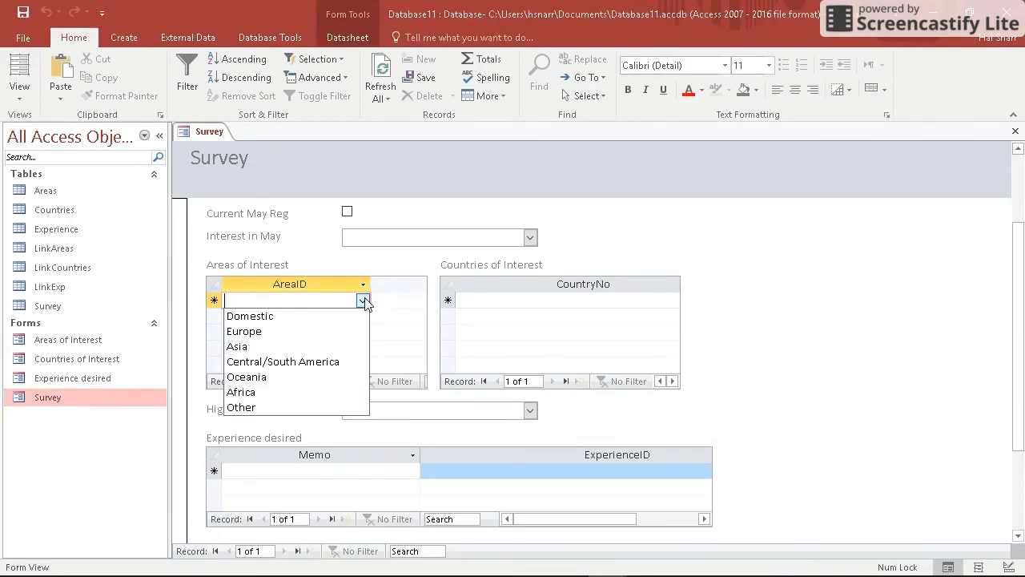
click(622, 298)
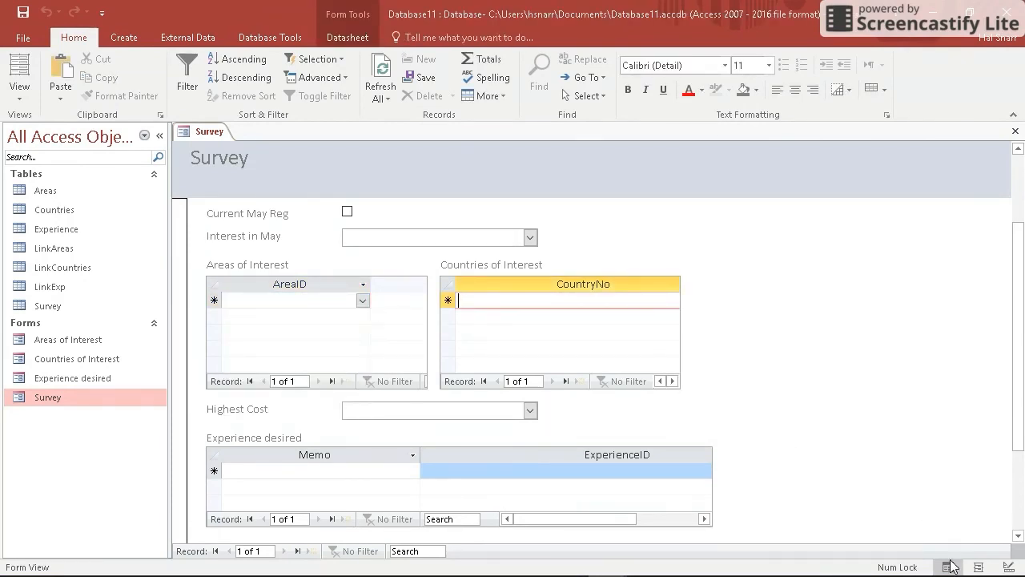
In Layout View, narrow the CountryNo column and resize the Countries of Interest subform to about 2.8" wide to fit it
click(978, 566)
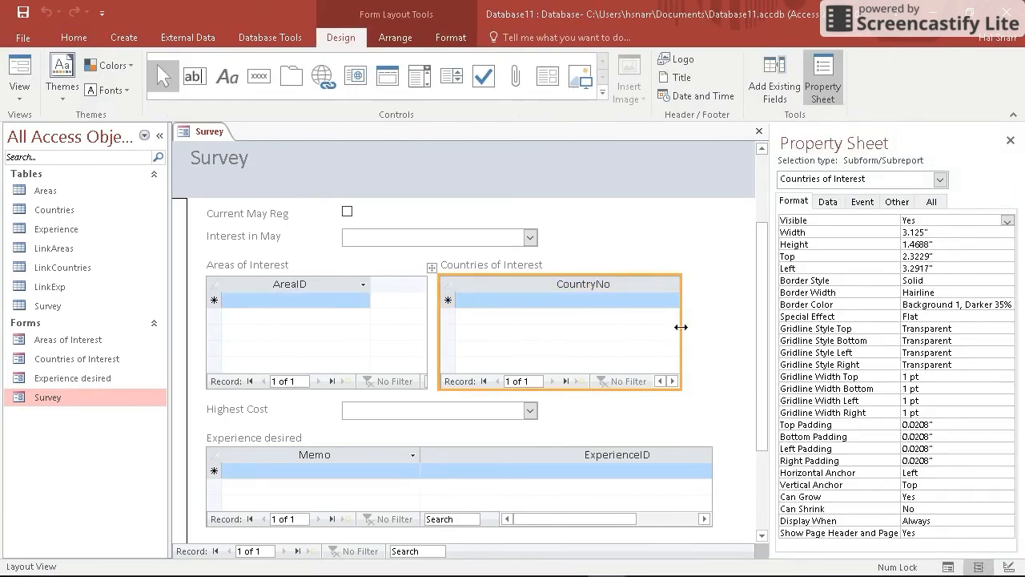
click(679, 329)
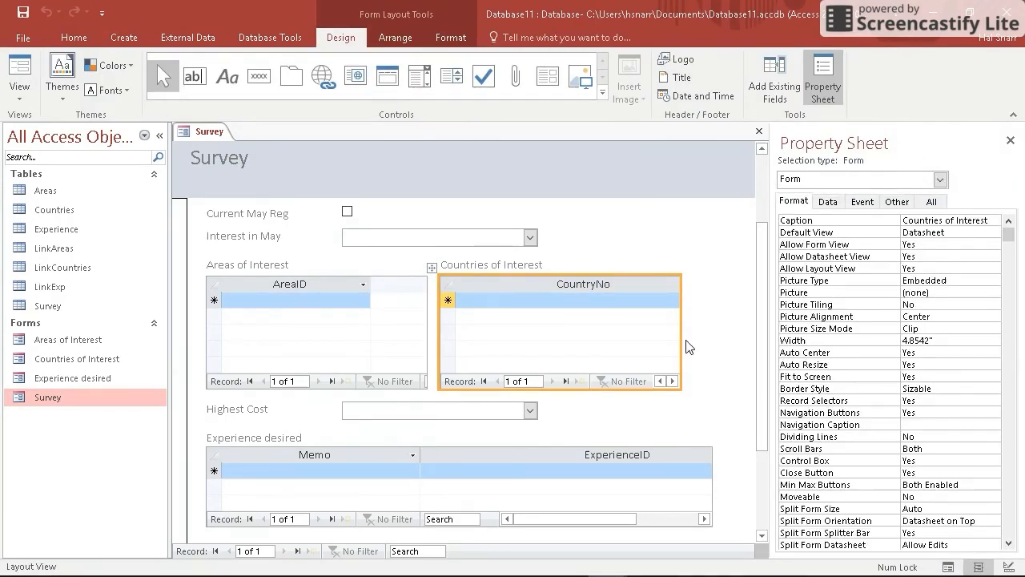
drag(681, 327, 736, 336)
drag(723, 284, 658, 286)
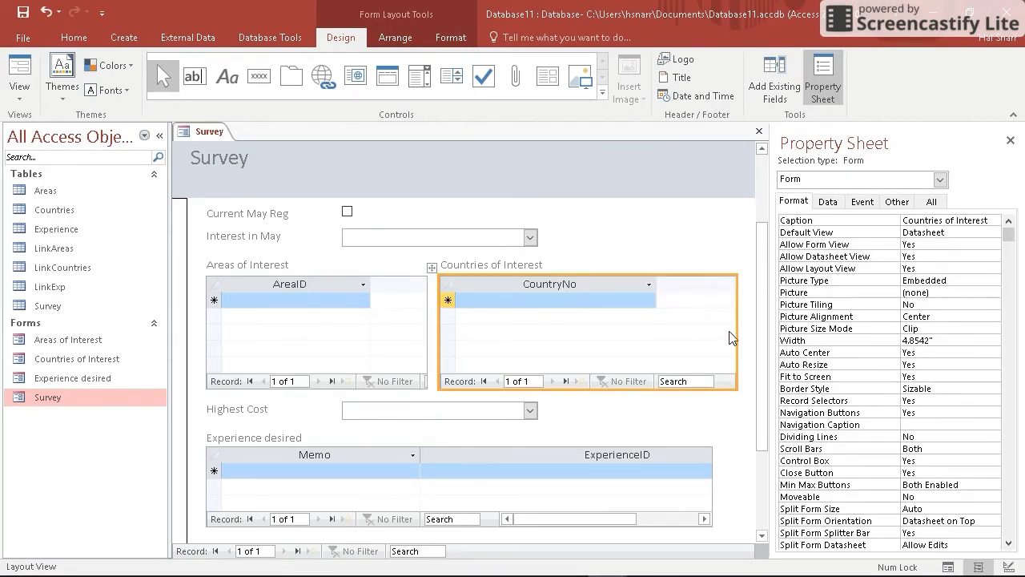
drag(738, 330, 656, 334)
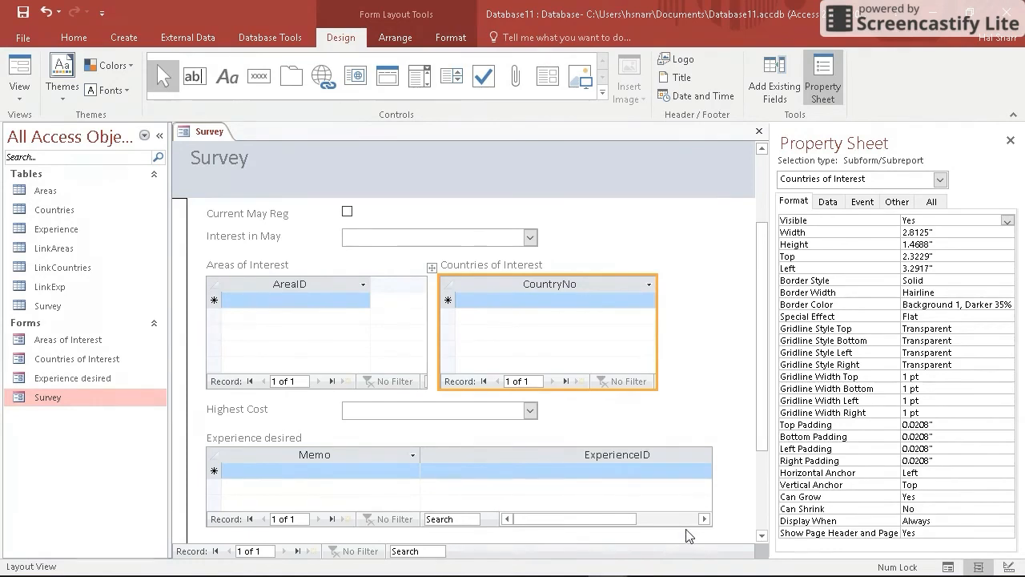
Examine the Experience desired subform's Memo and ExperienceID columns, checking that the experience descriptions fit in ExperienceID's list
click(572, 523)
drag(572, 524, 657, 525)
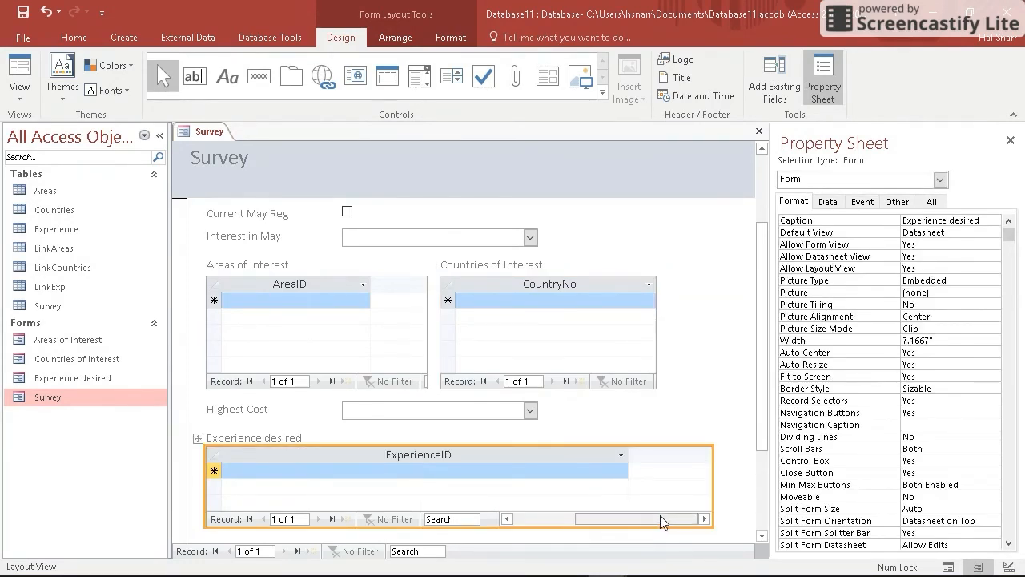
click(621, 473)
click(621, 472)
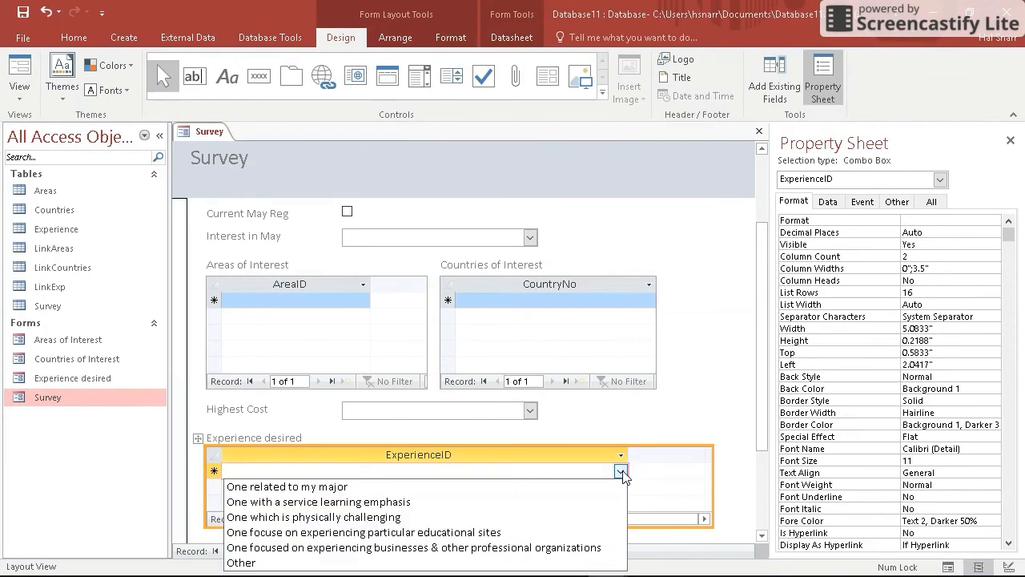
click(621, 472)
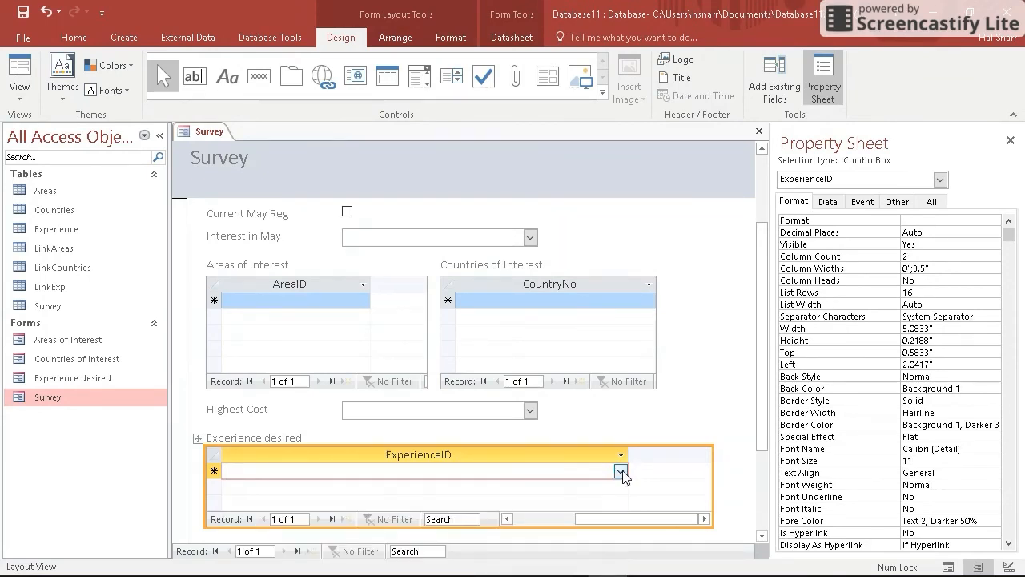
drag(633, 519, 569, 519)
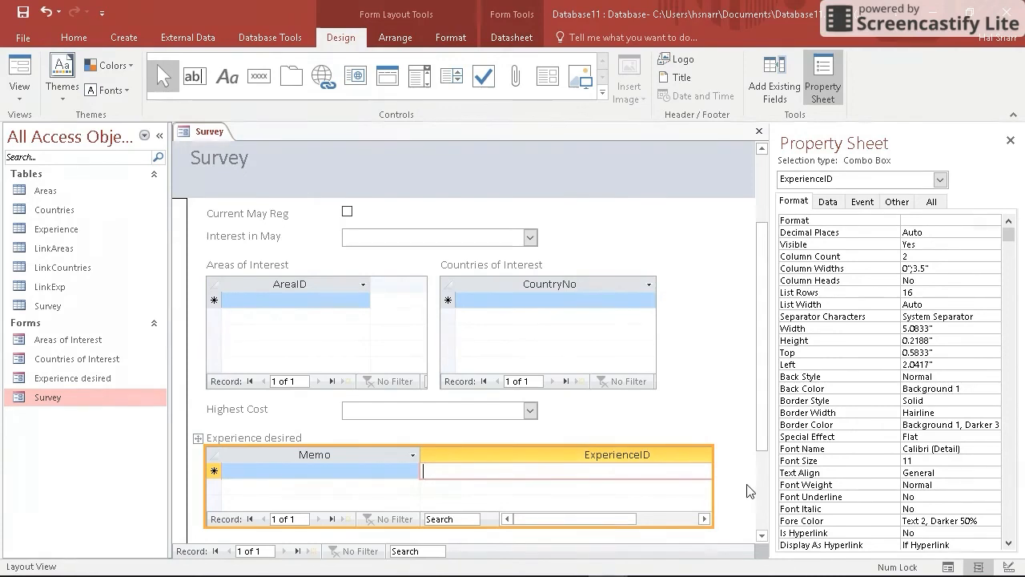
drag(613, 519, 679, 532)
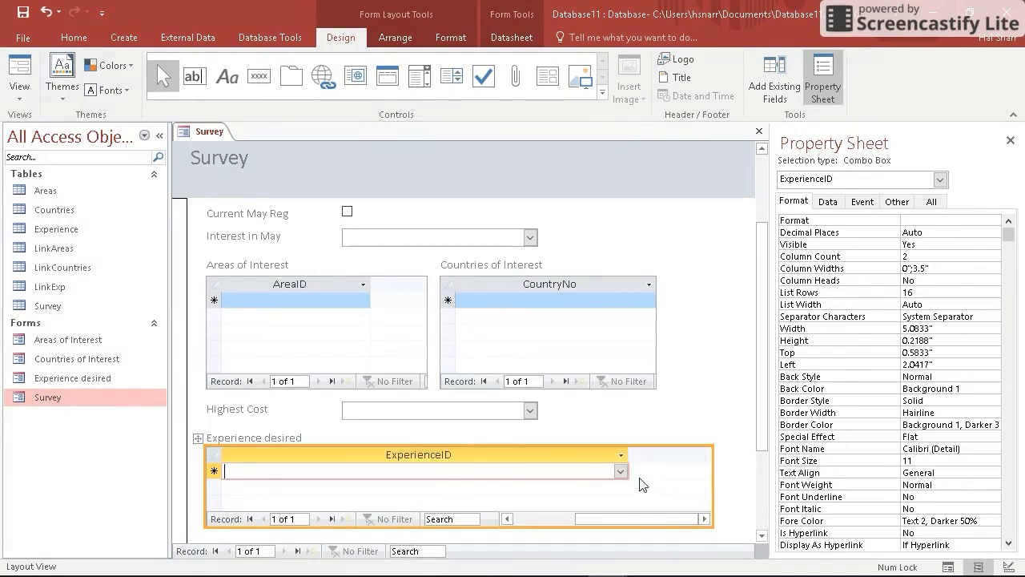
click(620, 472)
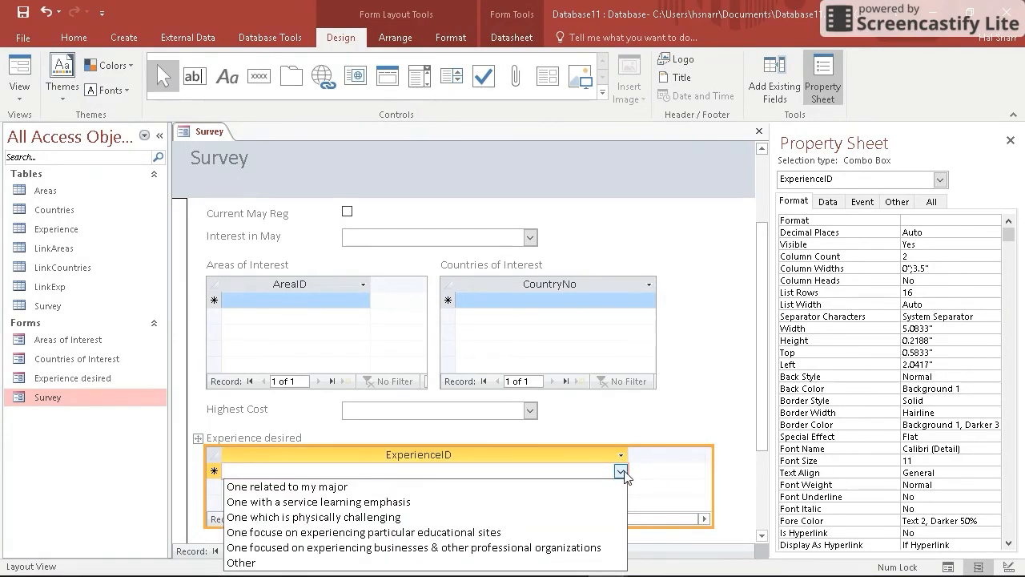
click(621, 472)
drag(647, 522, 537, 519)
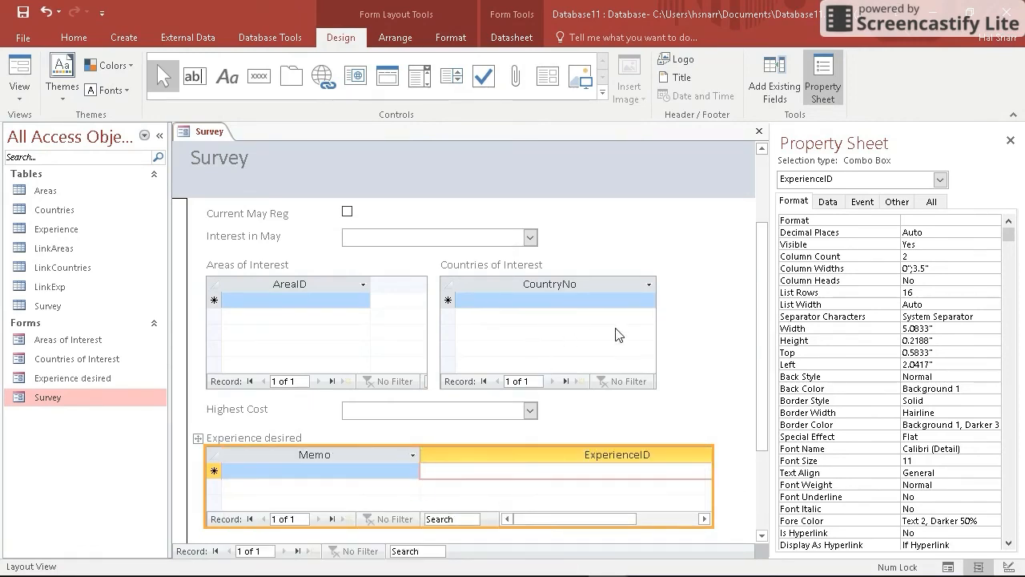
Check CountryNo's list of country names in the Countries of Interest subform
click(611, 300)
click(649, 301)
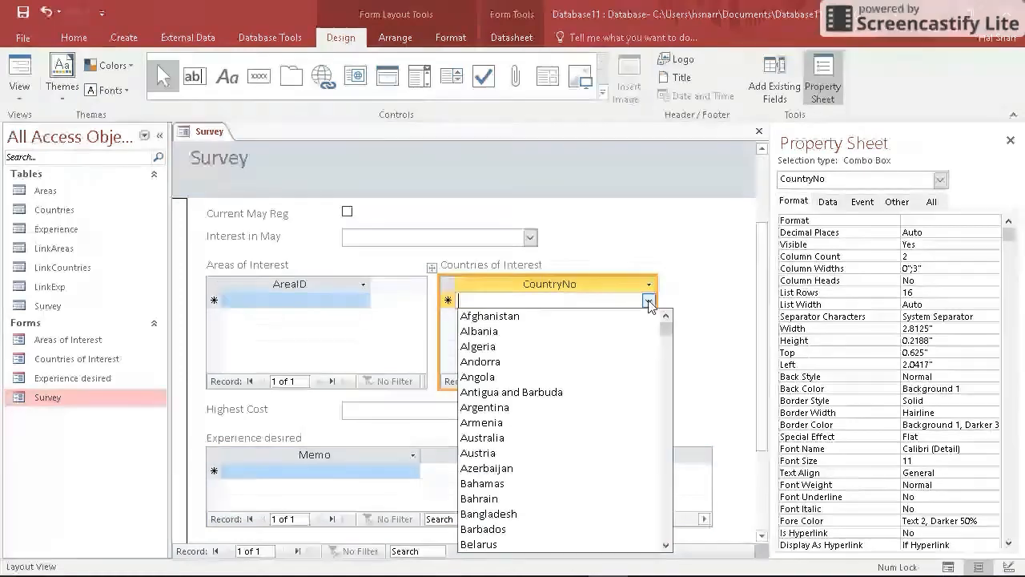
drag(665, 329, 668, 473)
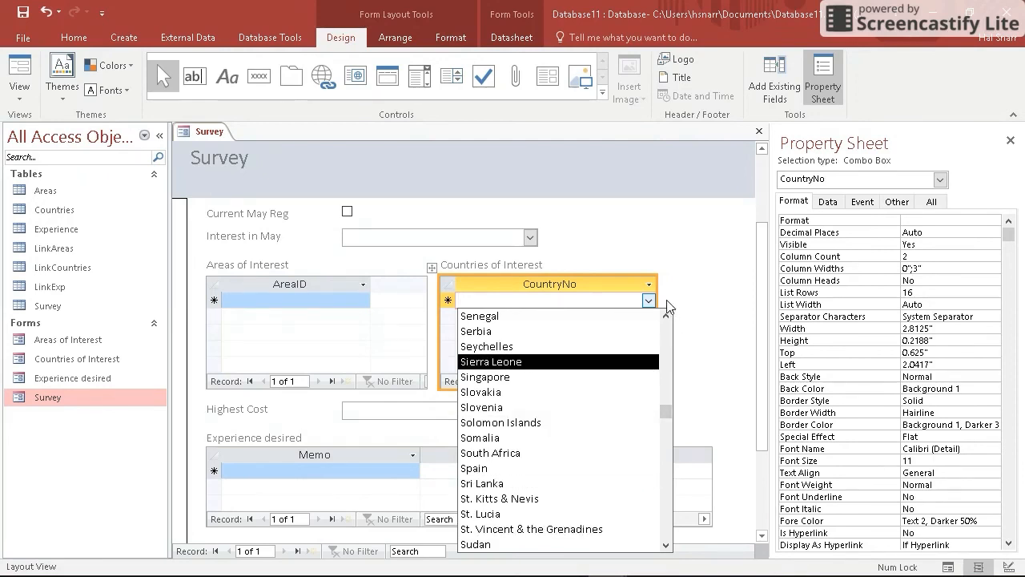
Widen the AreaID column to fill the Areas of Interest subform, and close the Survey form, saving all changed forms
click(346, 294)
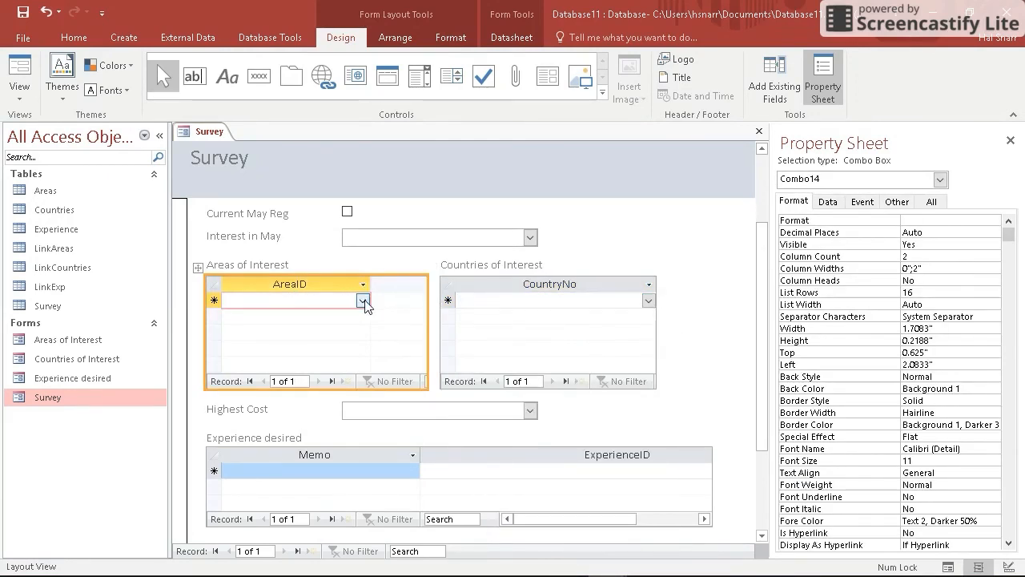
click(363, 300)
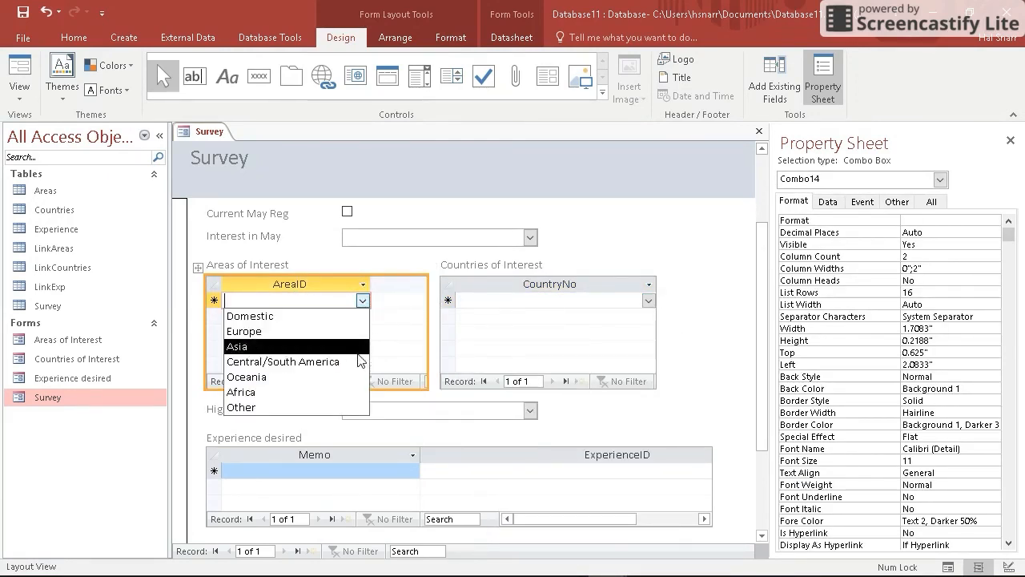
click(372, 280)
drag(419, 290, 429, 302)
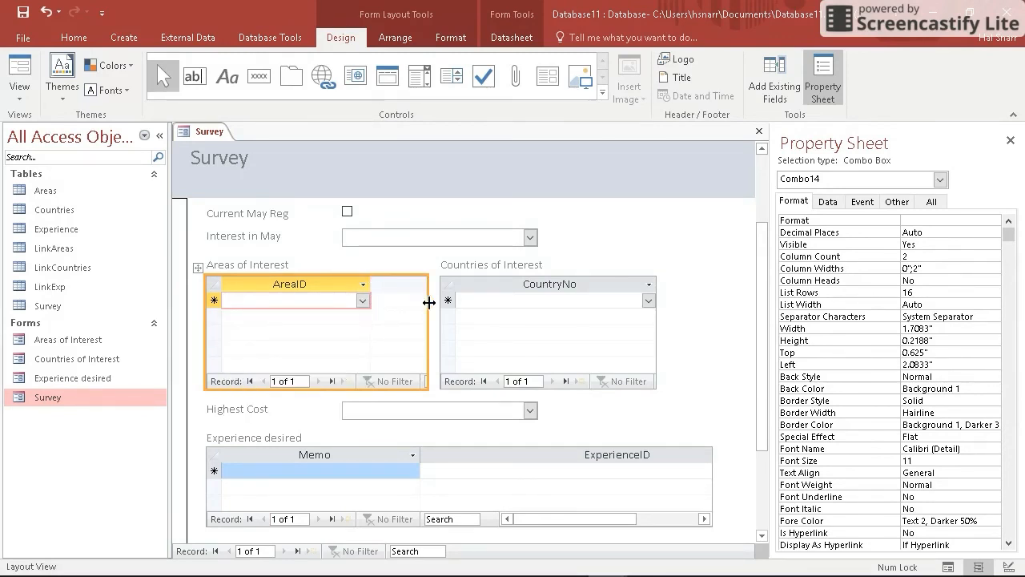
click(684, 355)
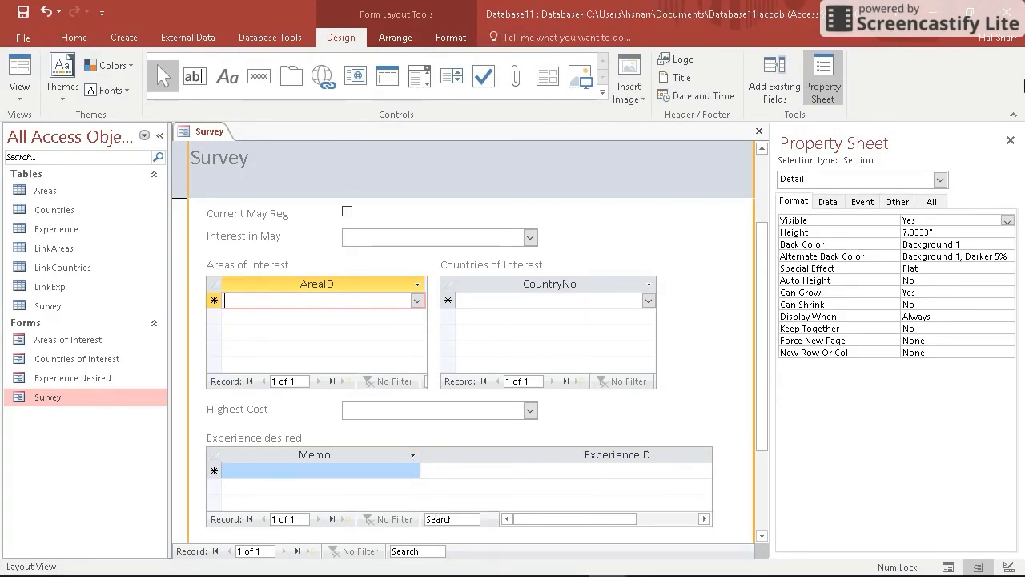
click(759, 132)
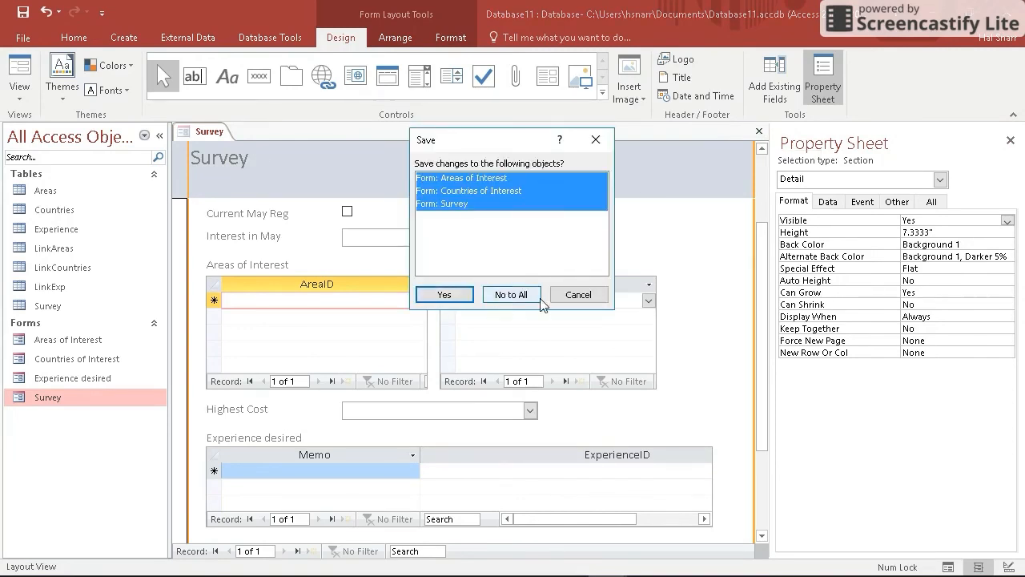
click(440, 295)
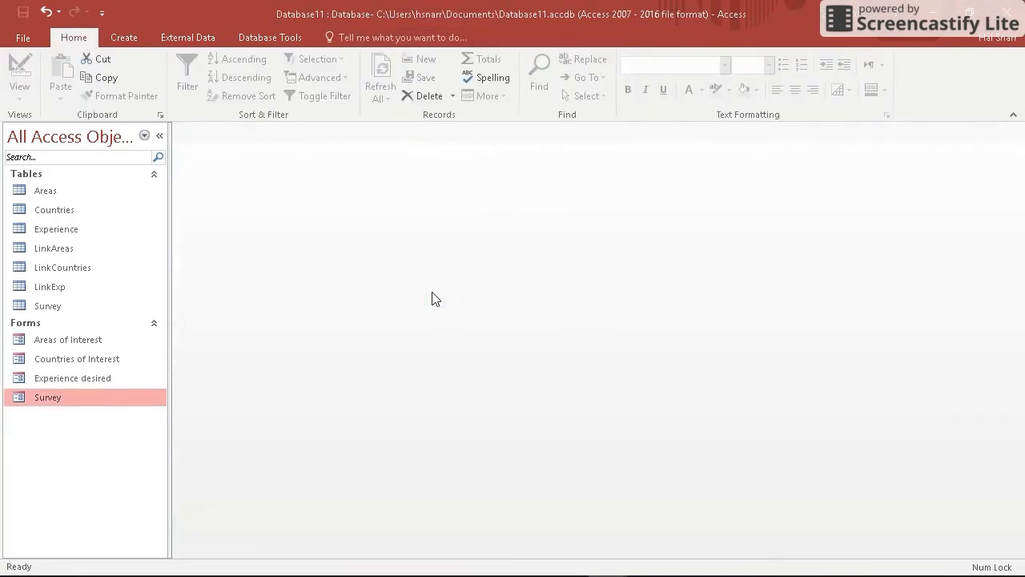
Open the Experience desired form in Design View and delete its Memo field
click(75, 375)
right_click(75, 375)
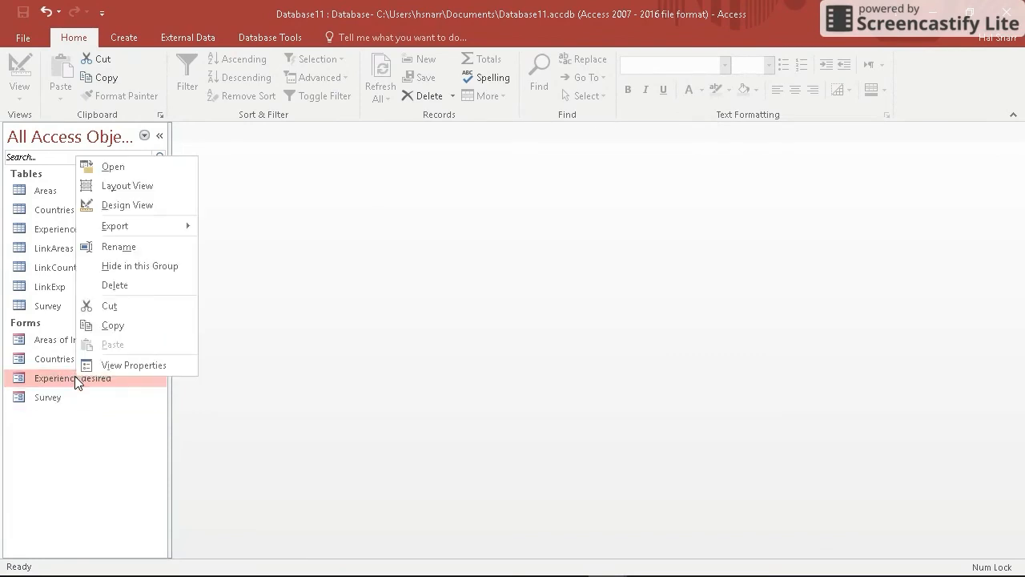
click(144, 205)
click(370, 276)
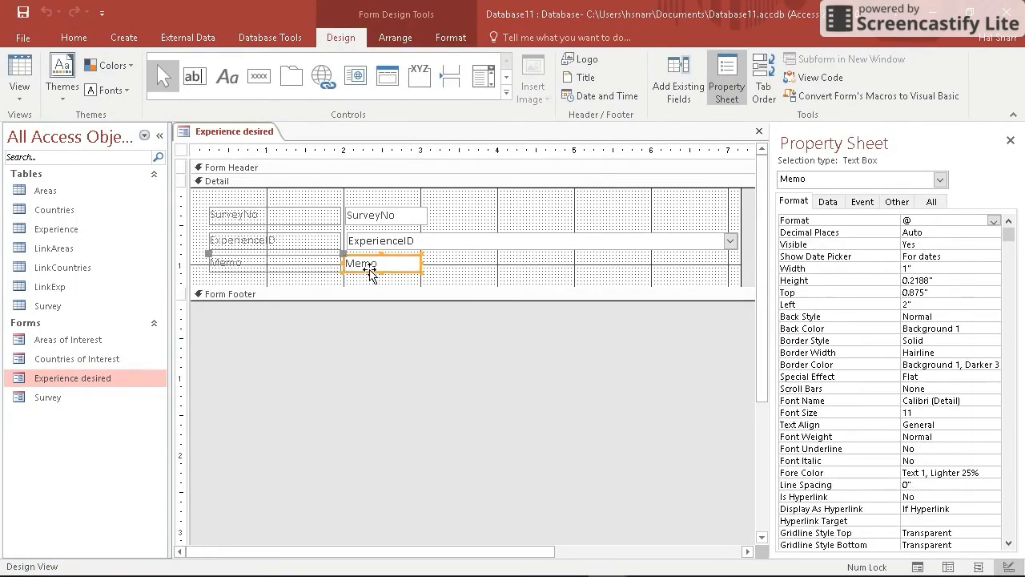
key(Delete)
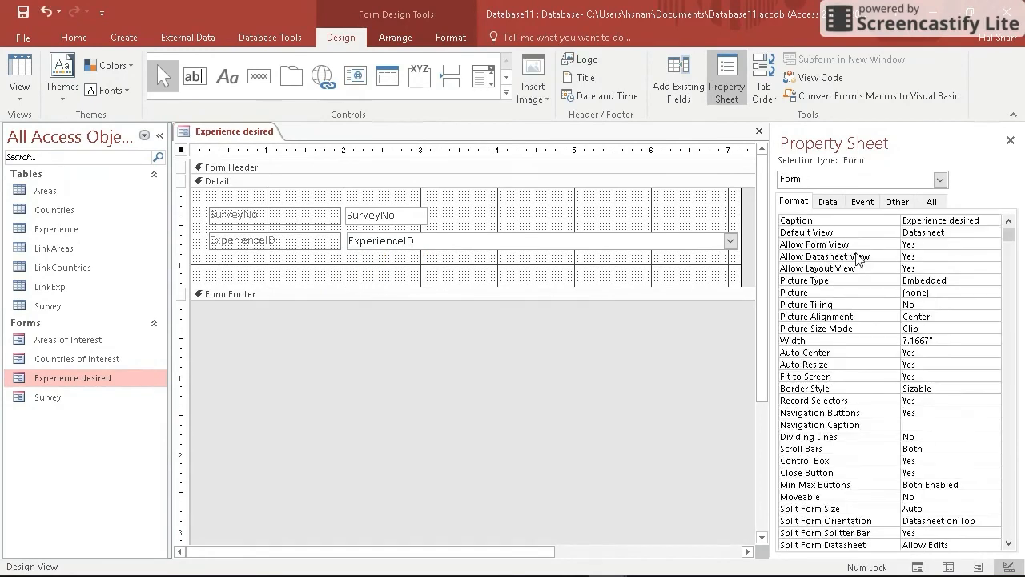
Add the Experience table's Memo field back below ExperienceID, and close the Experience desired form, saving its design
click(681, 86)
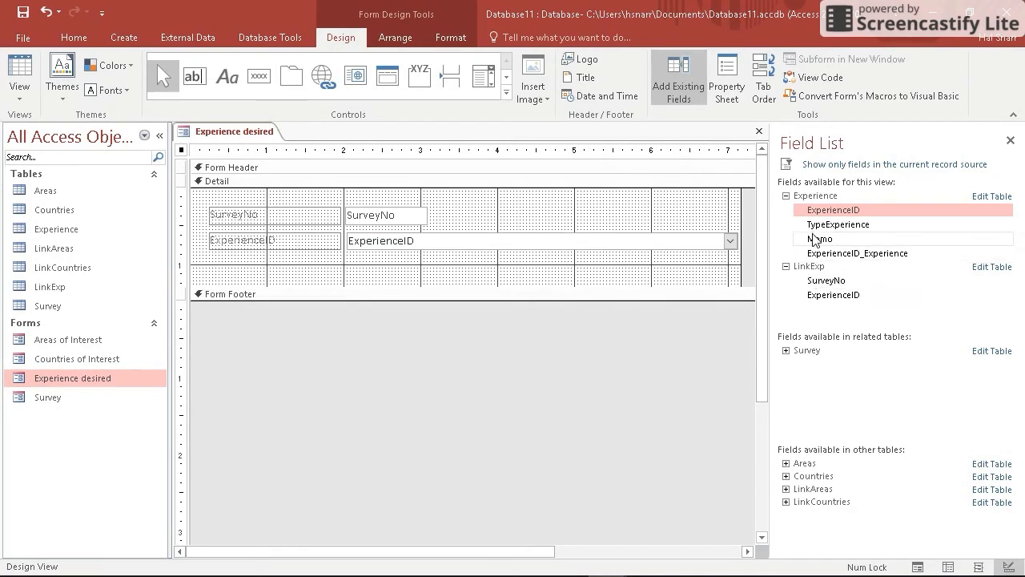
drag(816, 244, 402, 272)
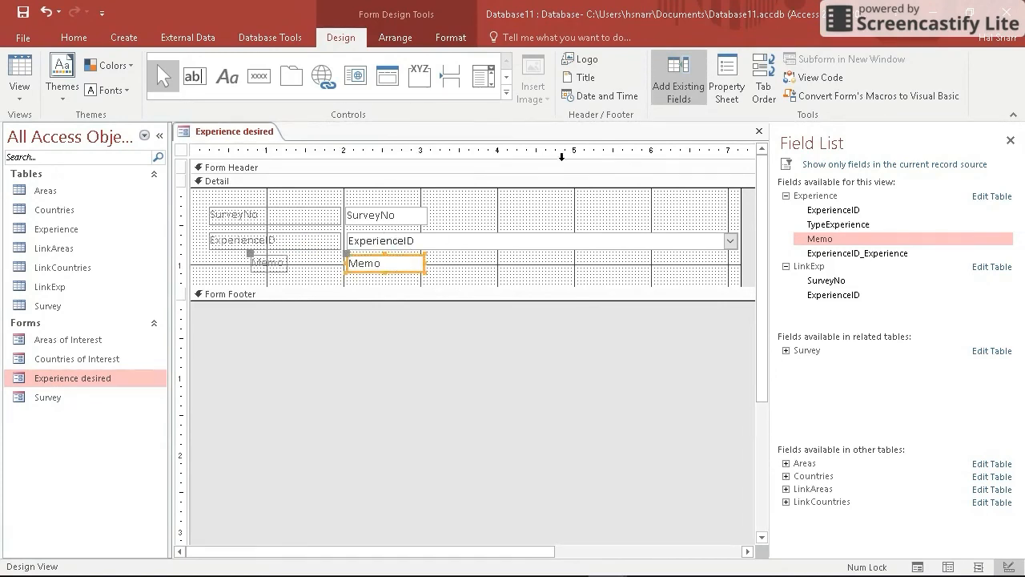
click(759, 131)
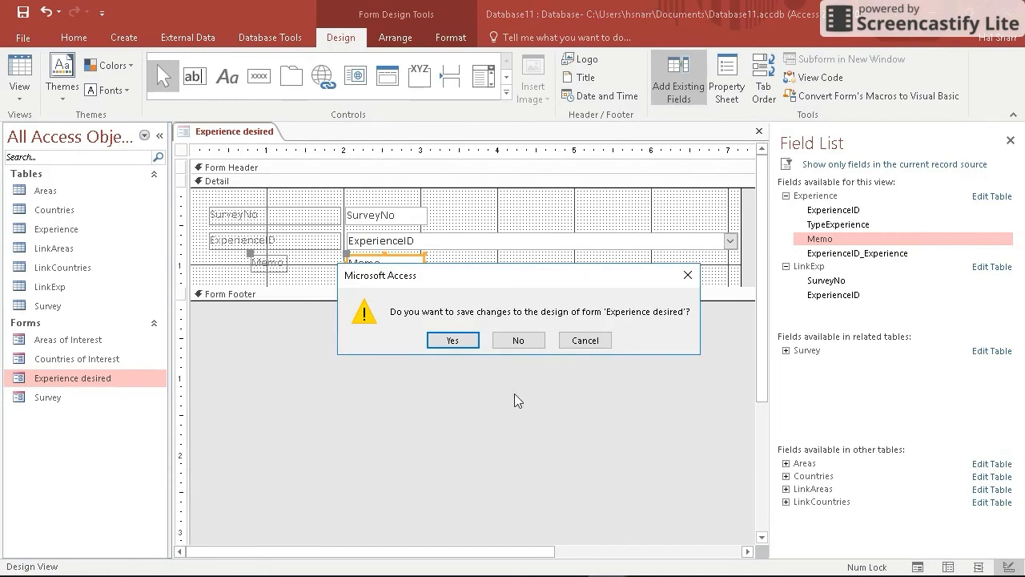
click(451, 340)
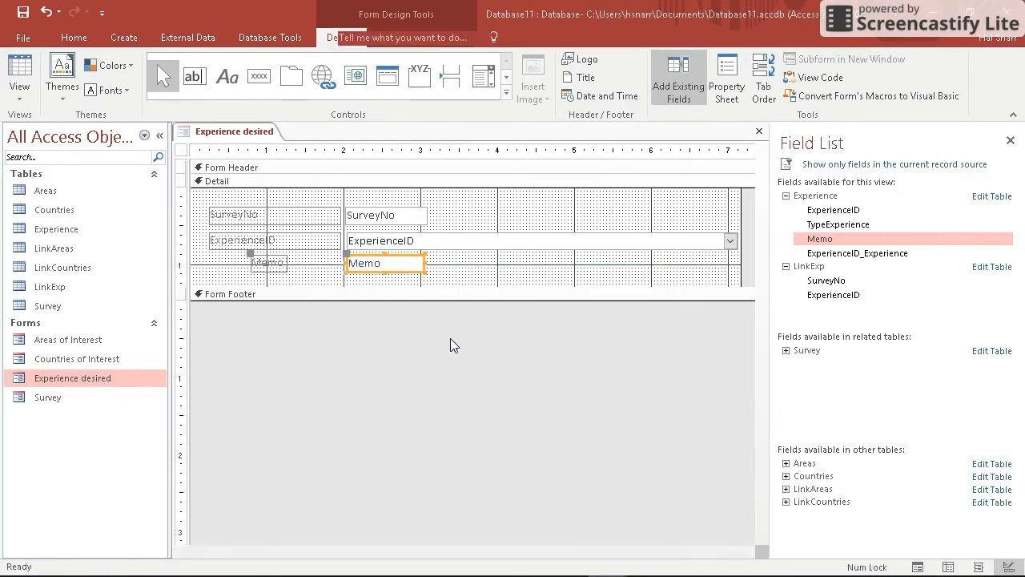
Open the Survey form, check ExperienceID's list of experiences, and widen the Memo column to fill the Experience desired subform
double_click(60, 395)
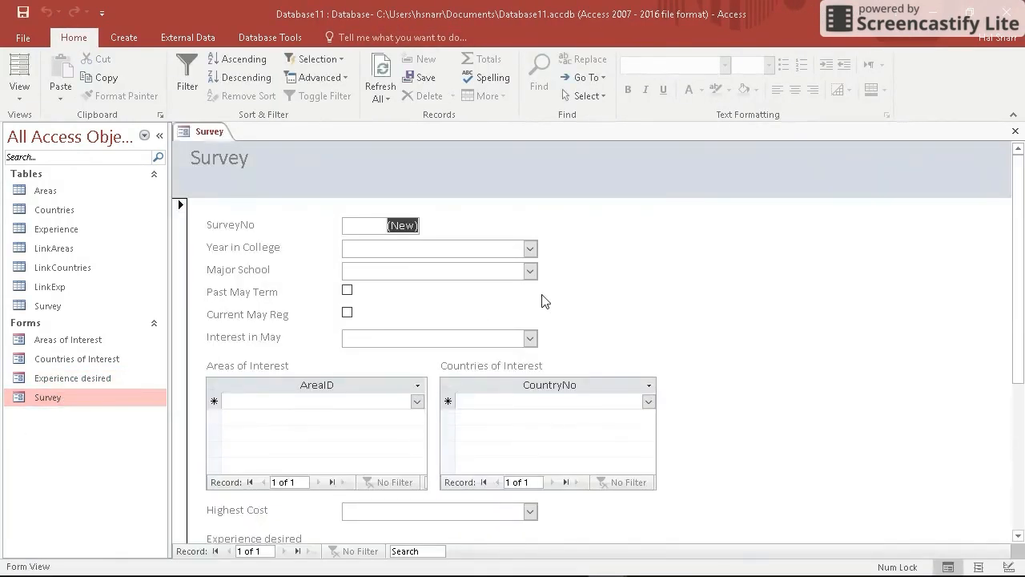
scroll(558, 315, down, 2)
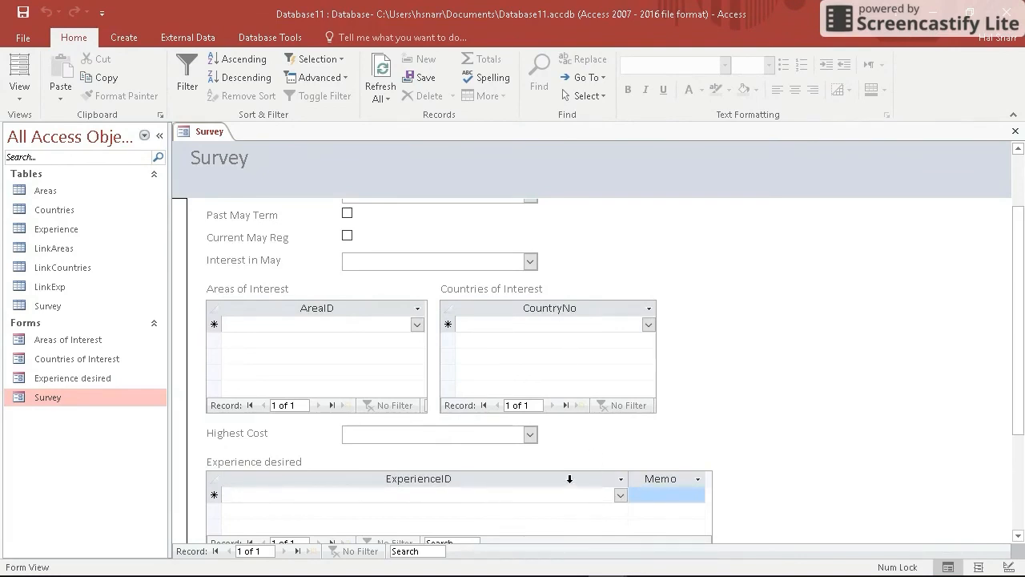
scroll(780, 424, down, 3)
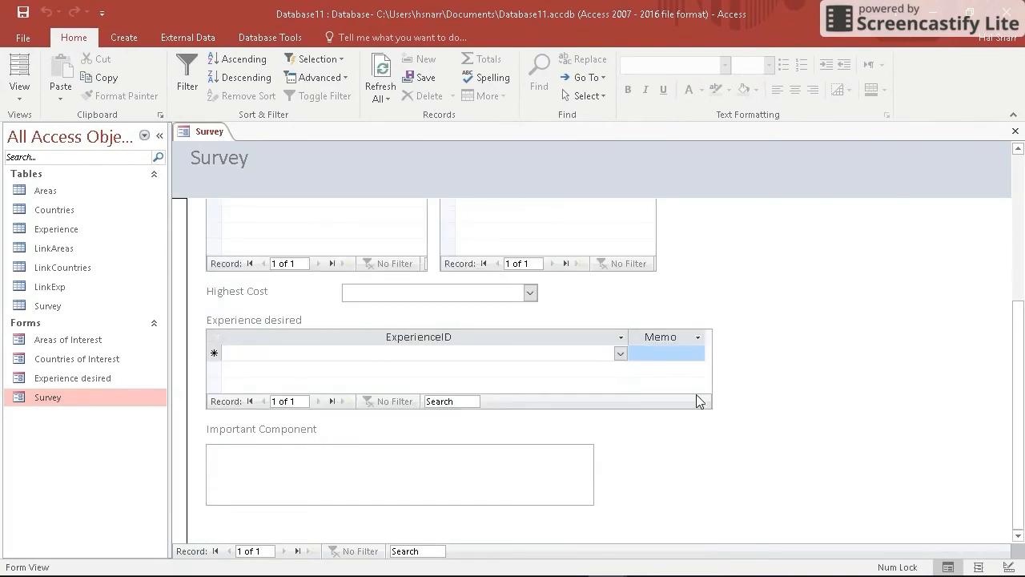
click(621, 354)
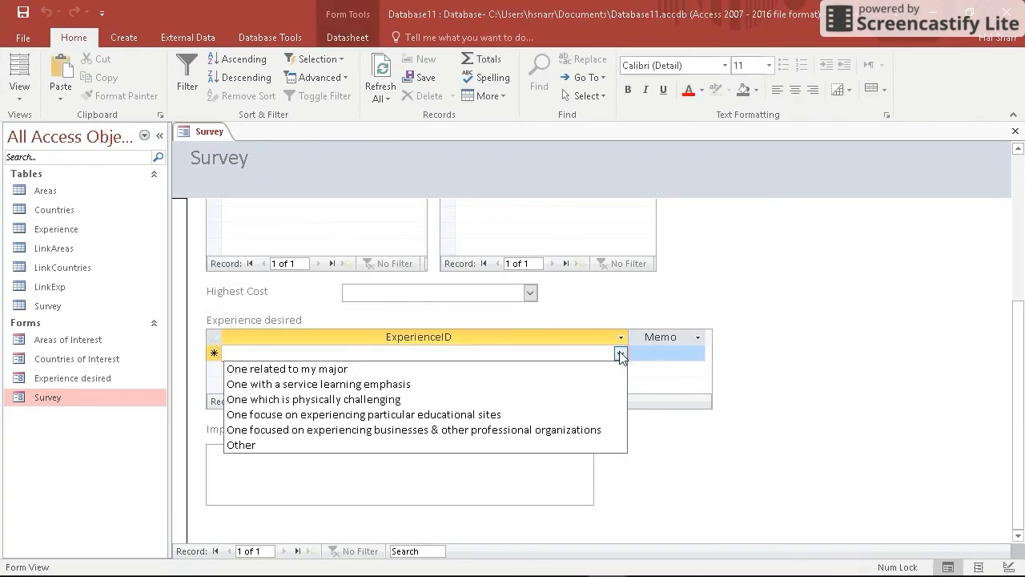
click(662, 354)
drag(705, 338, 710, 338)
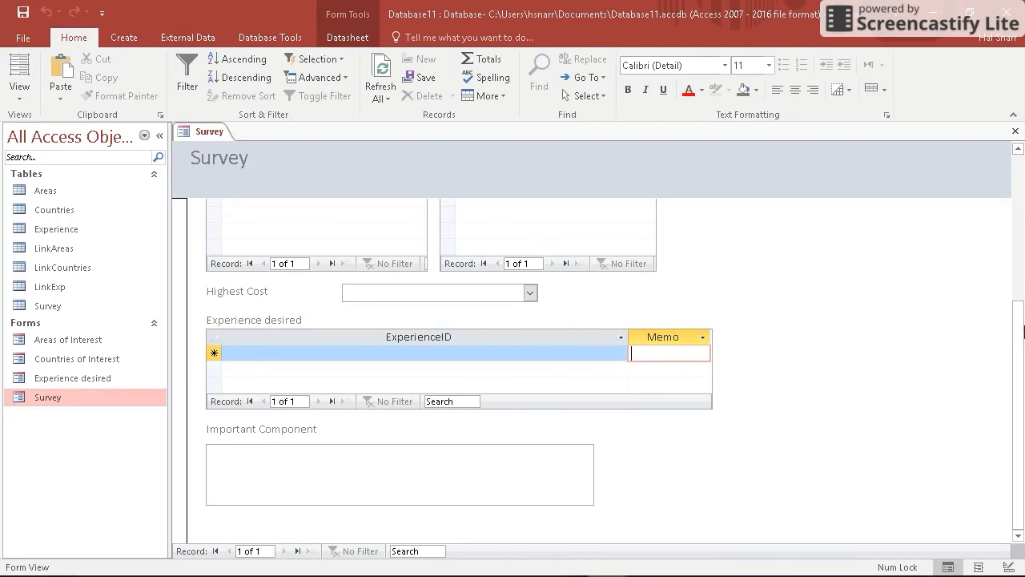
Start a test survey record with Year in College Freshman, Major School Business, Current May Reg ticked and Interest in May 4
drag(1019, 410, 1017, 237)
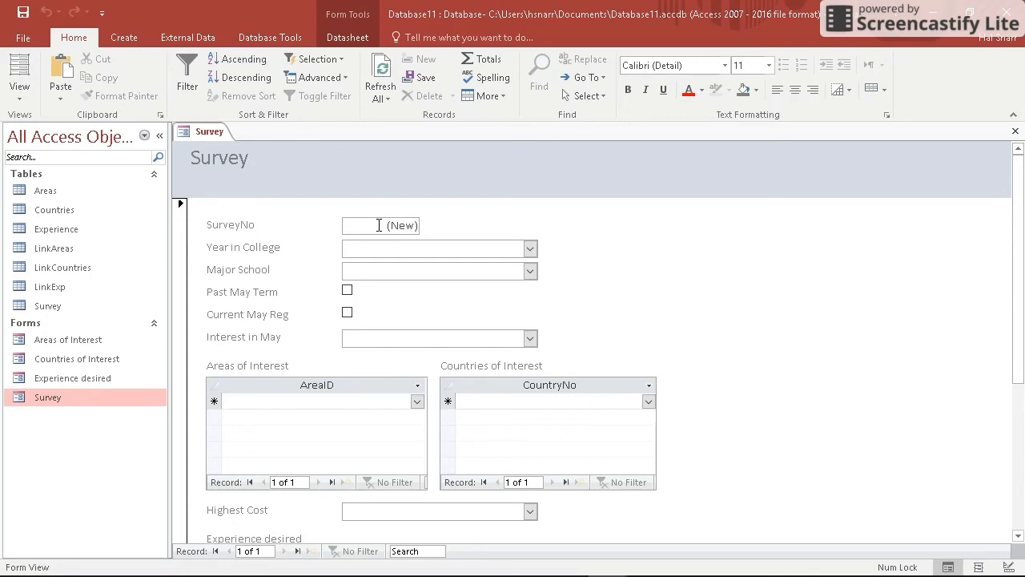
click(380, 225)
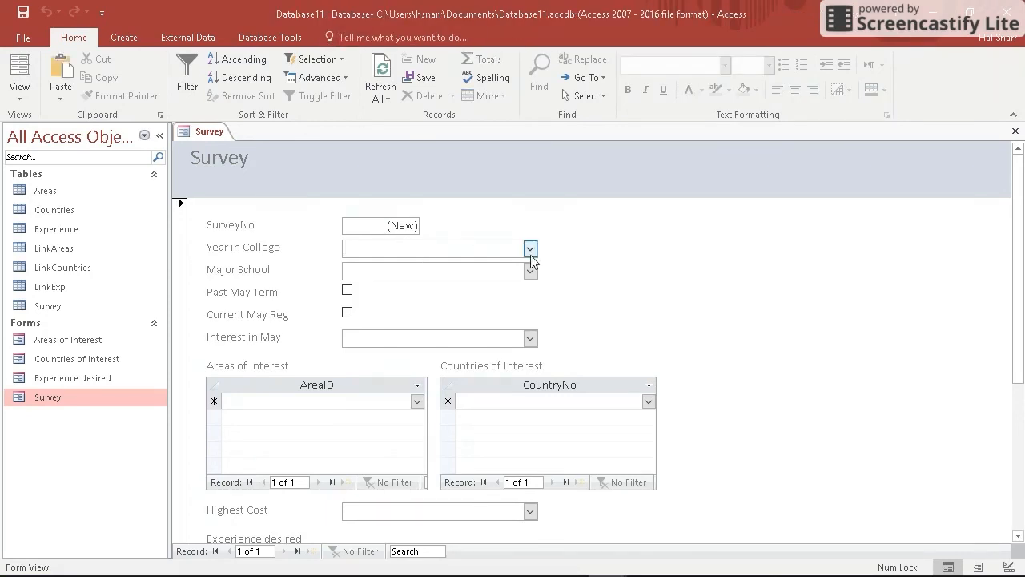
click(529, 250)
click(392, 265)
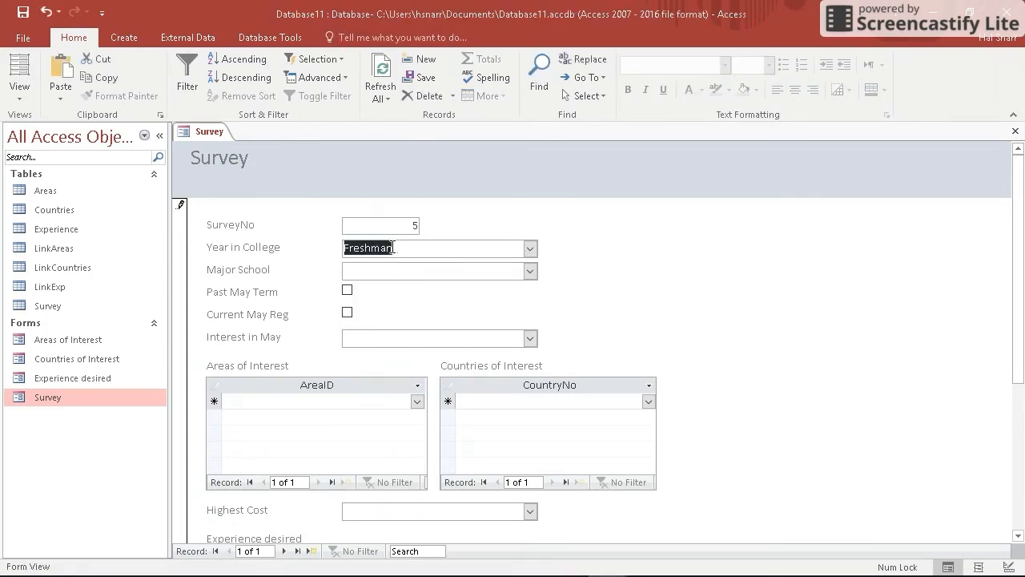
click(529, 271)
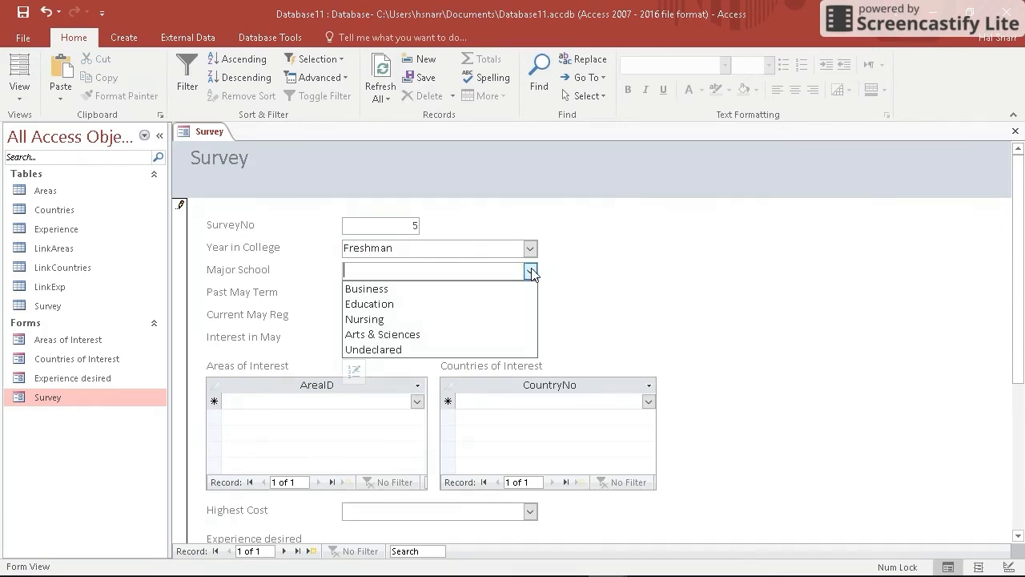
click(408, 293)
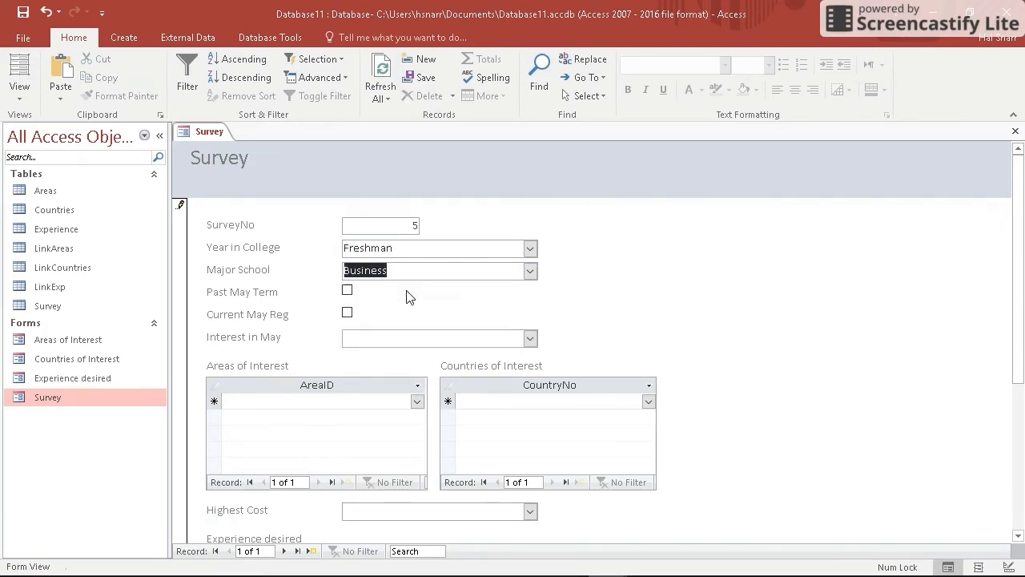
click(347, 312)
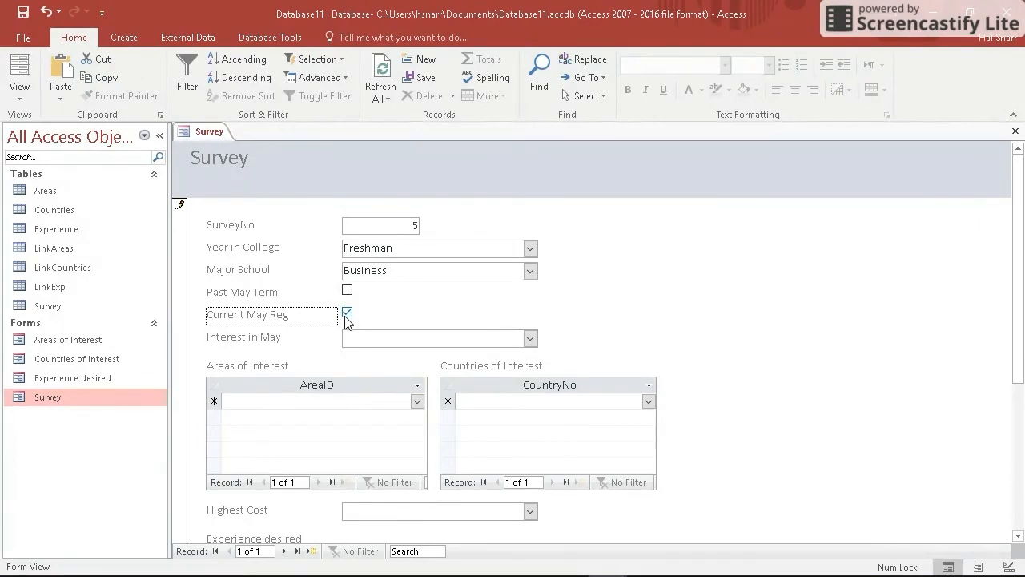
click(531, 338)
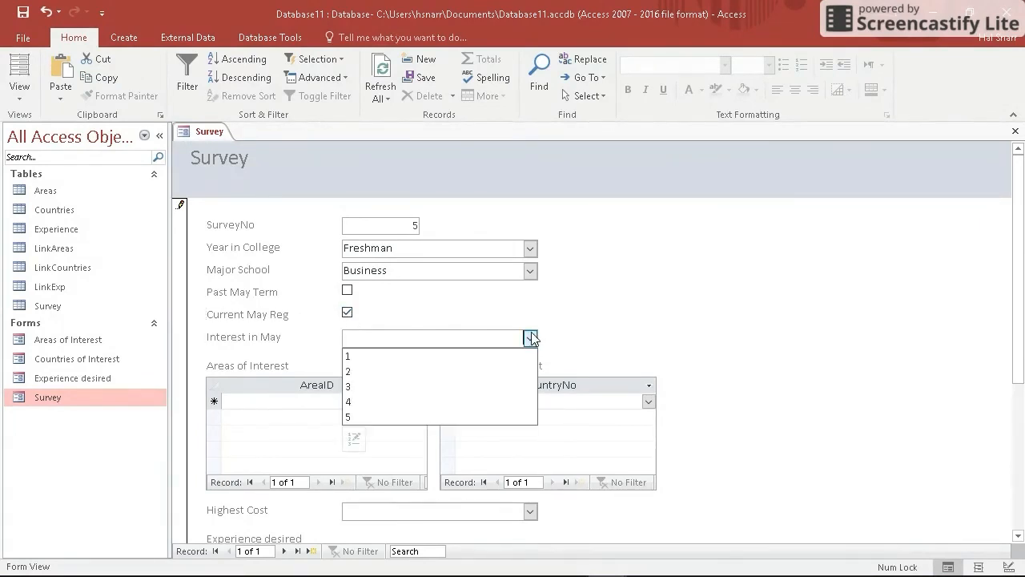
click(391, 404)
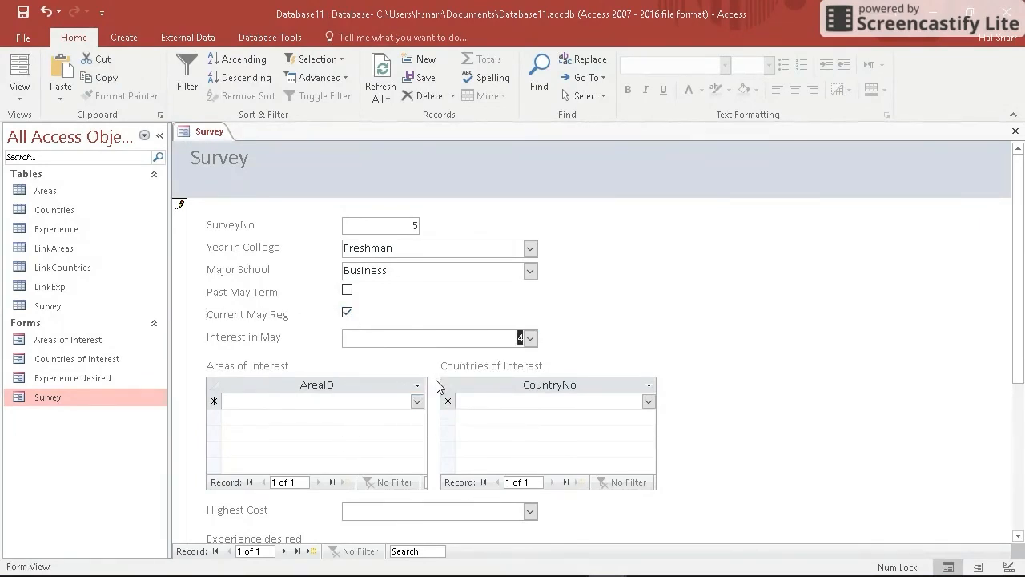
Add Europe and Asia as the record's first two entries in the Areas of Interest subform
click(417, 402)
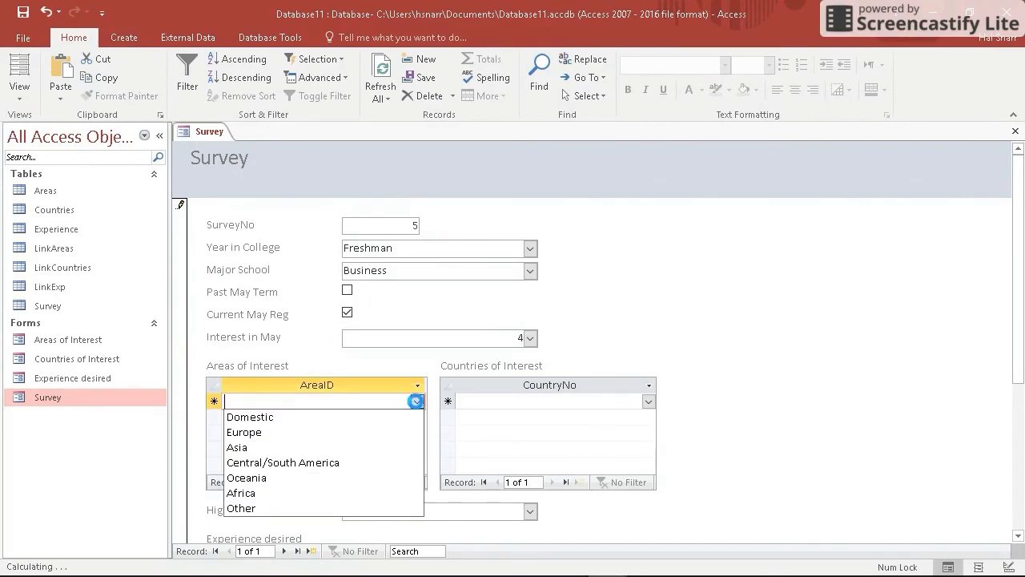
click(329, 430)
click(412, 420)
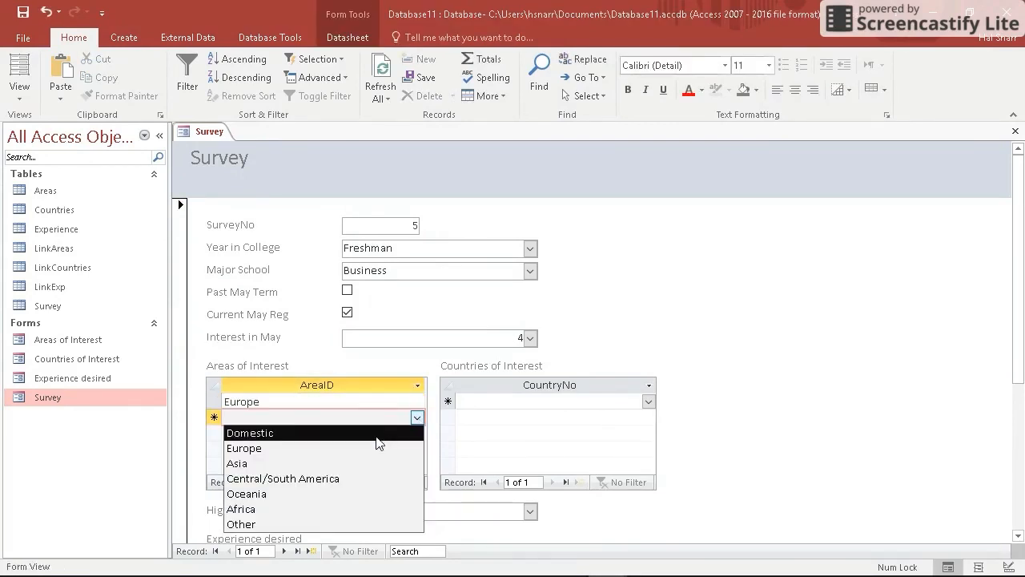
click(304, 463)
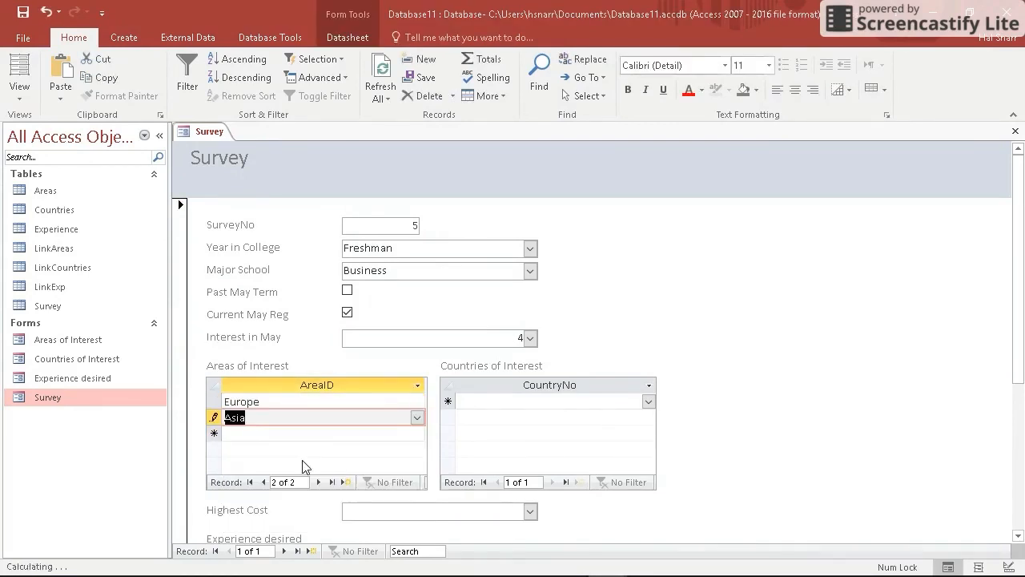
Try to enter Europe again as the third area of interest, and replace that entry with Africa
click(416, 432)
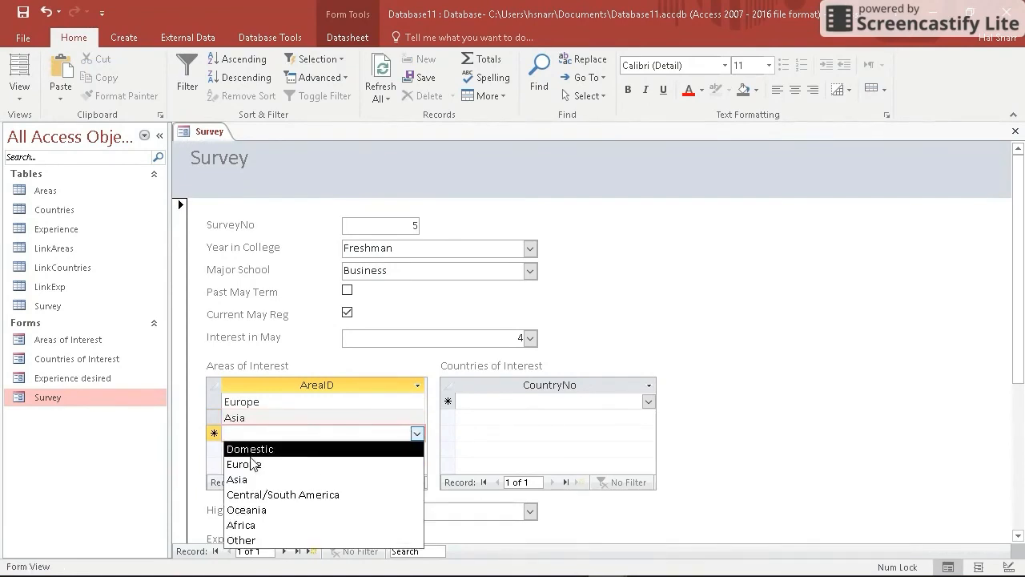
click(253, 464)
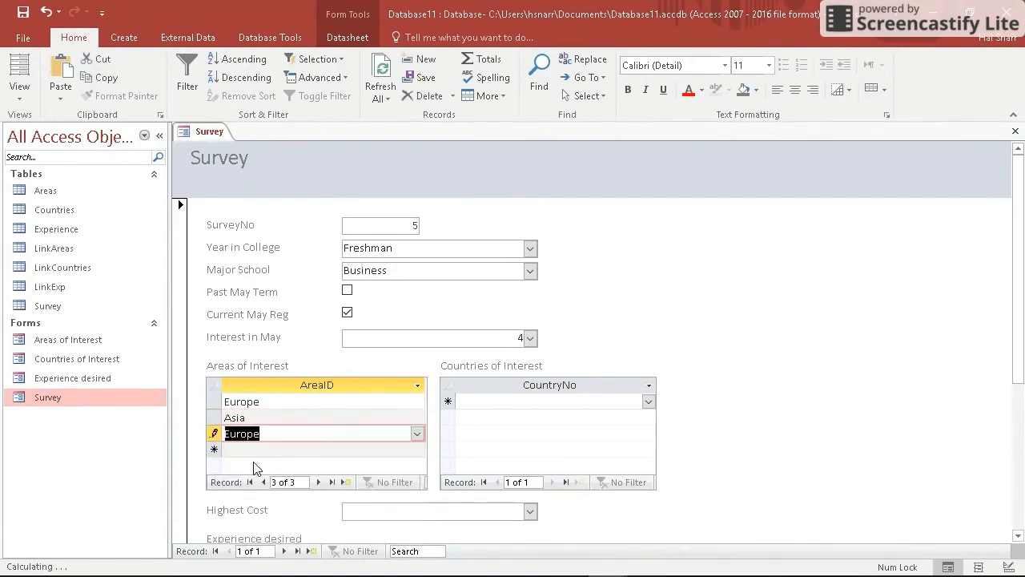
click(346, 423)
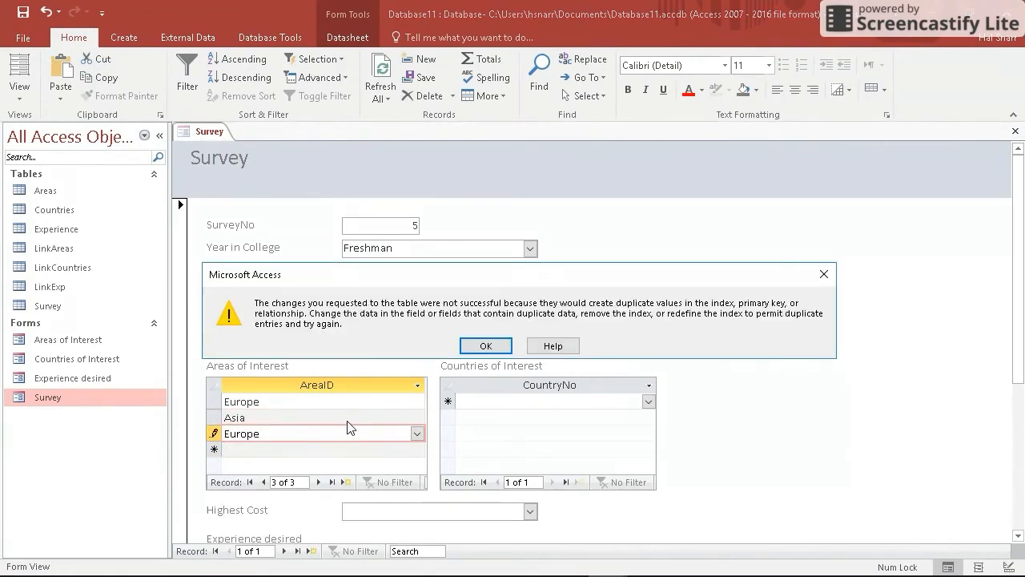
click(487, 348)
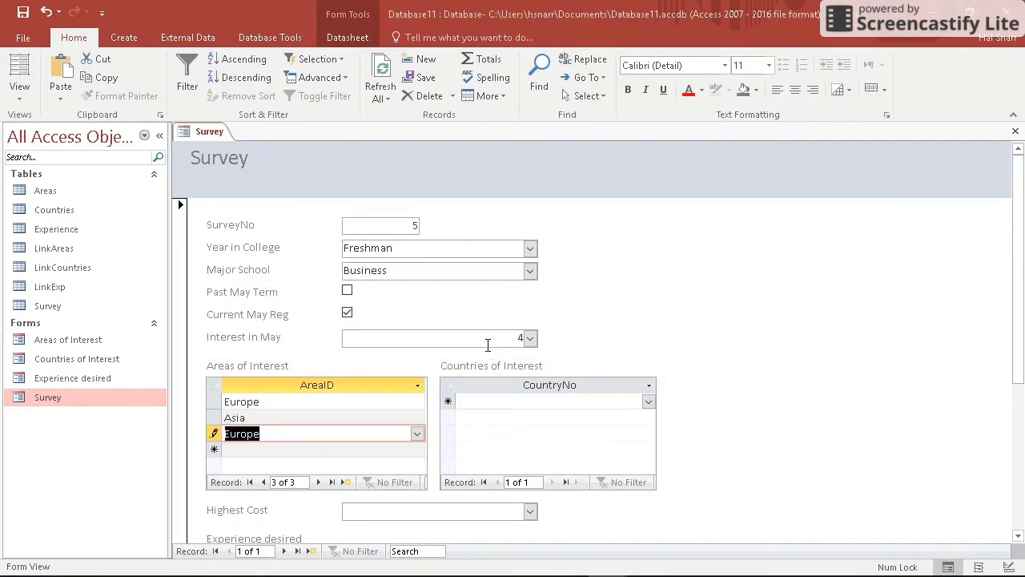
click(415, 435)
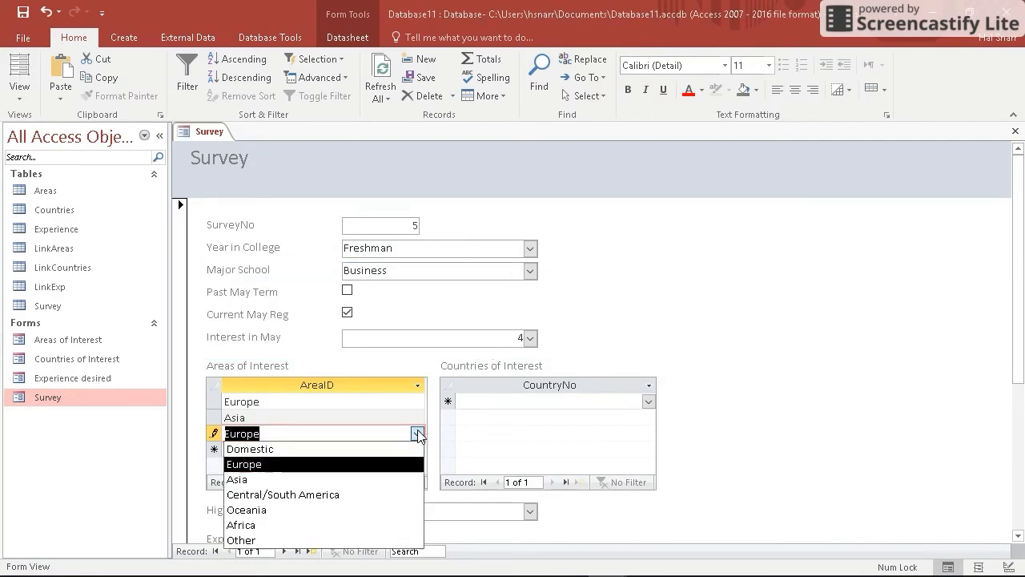
click(303, 525)
Add Afghanistan and Albania as the record's first two entries in the Countries of Interest subform
click(531, 402)
click(649, 402)
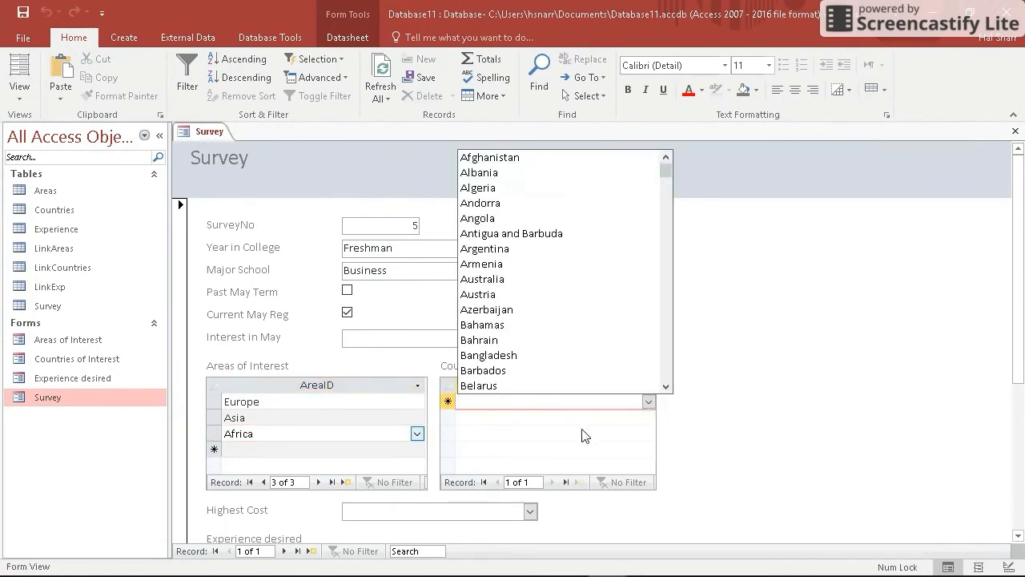
click(520, 159)
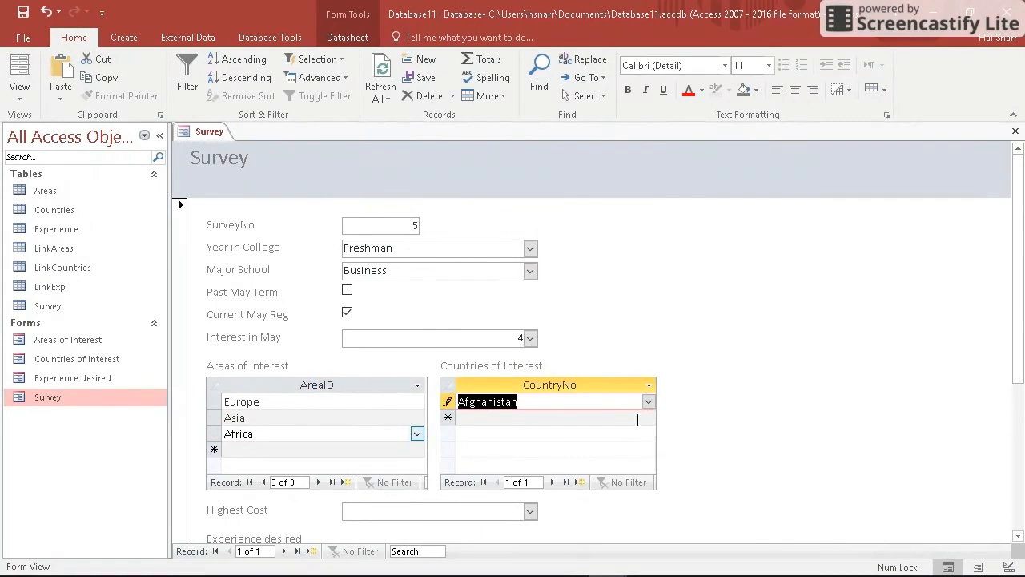
click(637, 417)
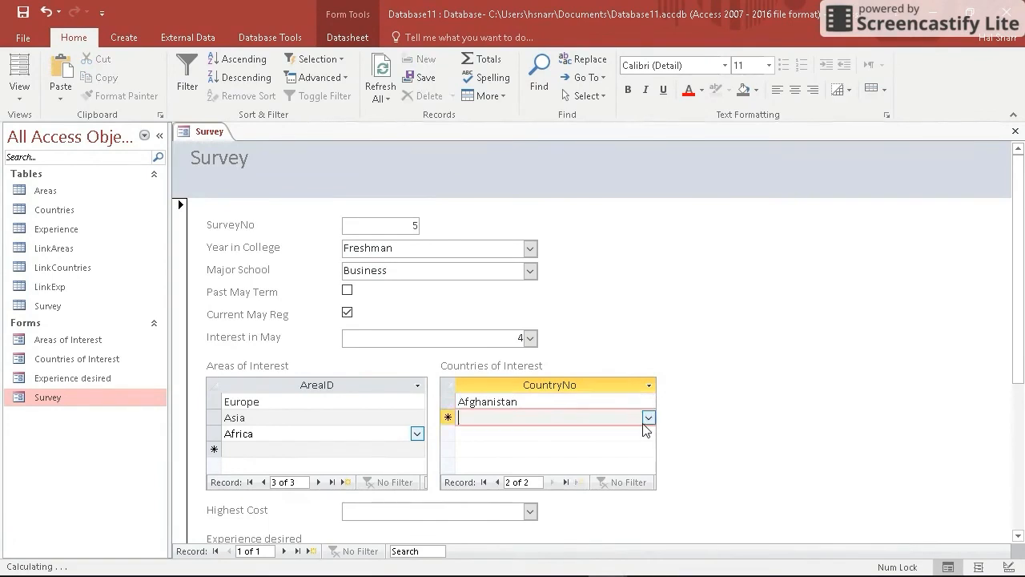
click(648, 417)
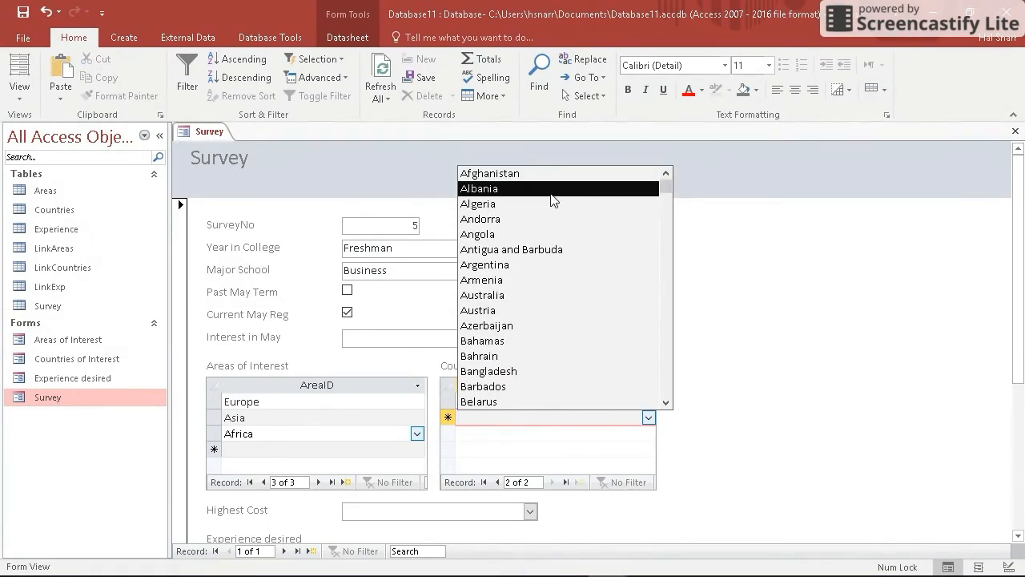
click(552, 189)
Try to enter Albania a second time as the third country of interest
click(632, 433)
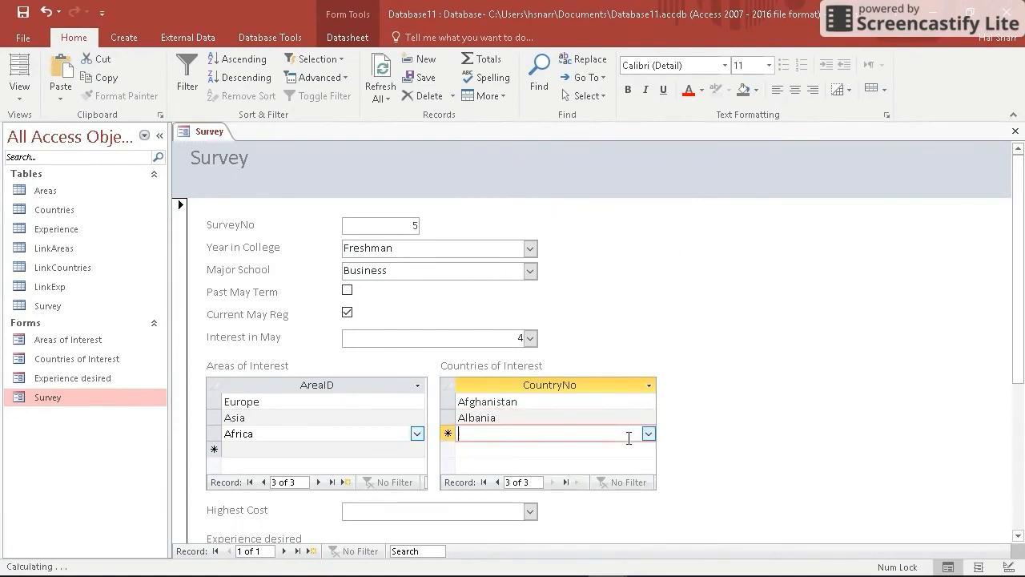
click(648, 433)
click(506, 206)
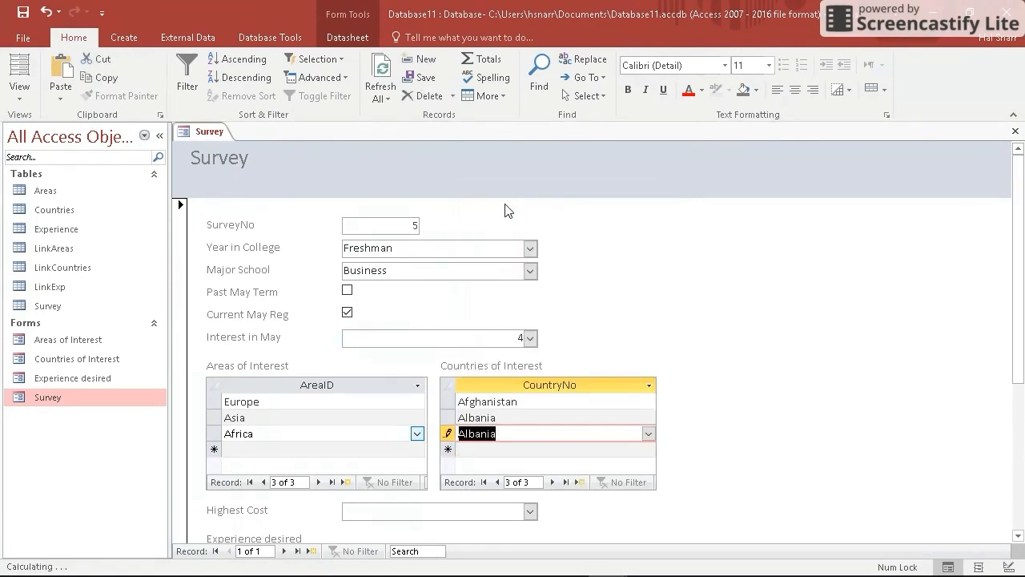
click(574, 450)
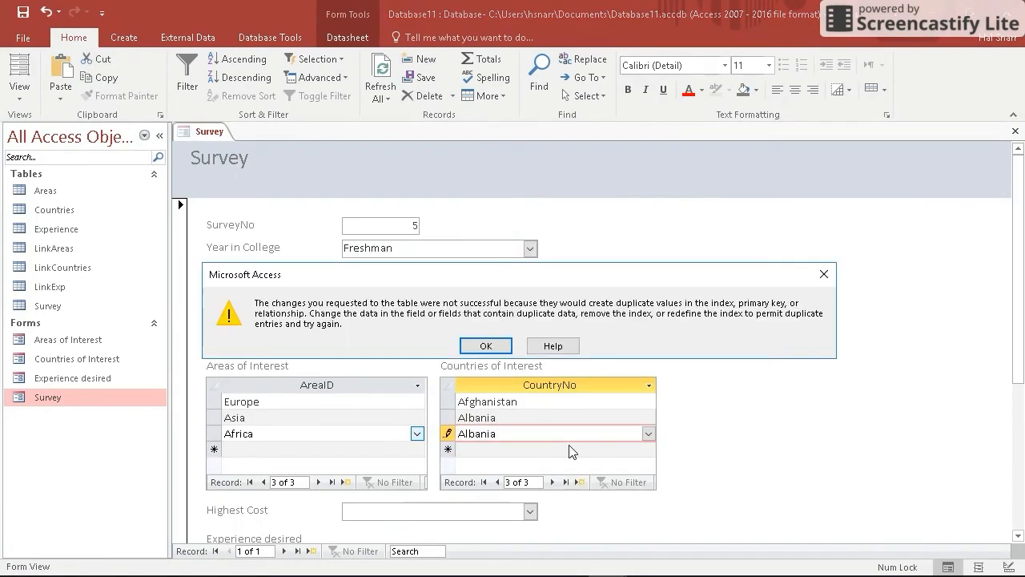
click(490, 347)
Set the third entry in the Countries of Interest subform to Nigeria
click(648, 435)
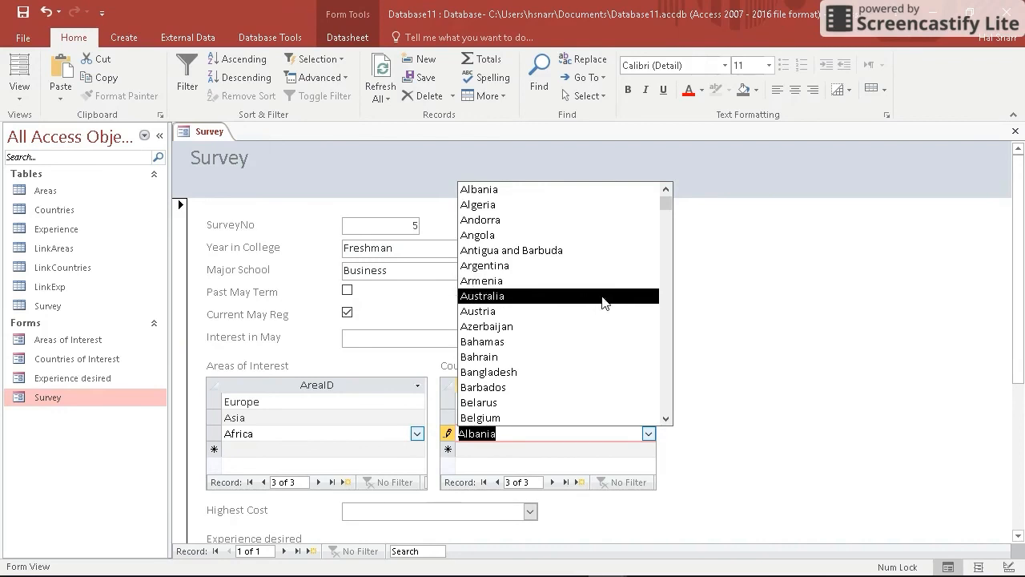
scroll(610, 351, down, 6)
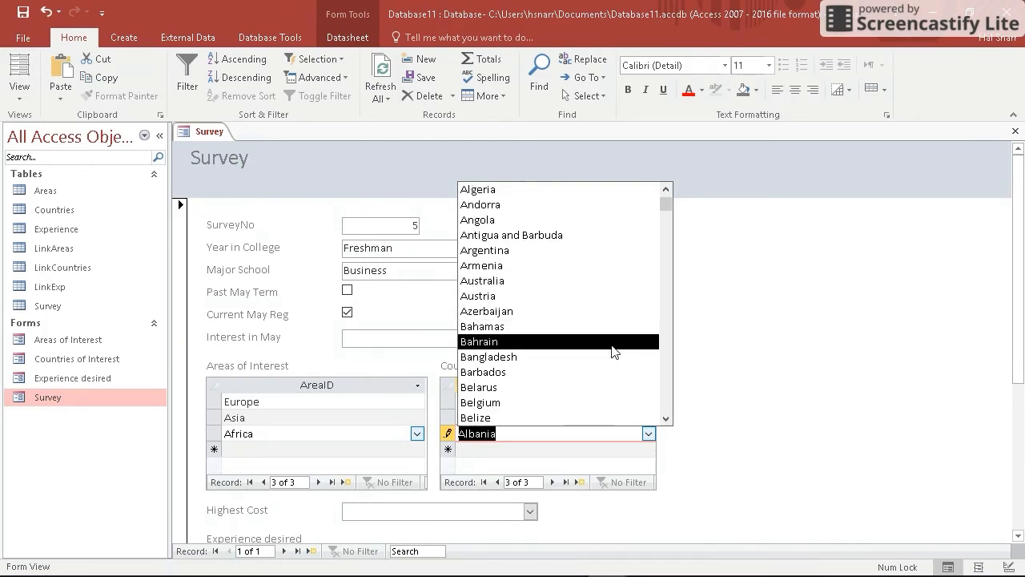
scroll(614, 352, down, 5)
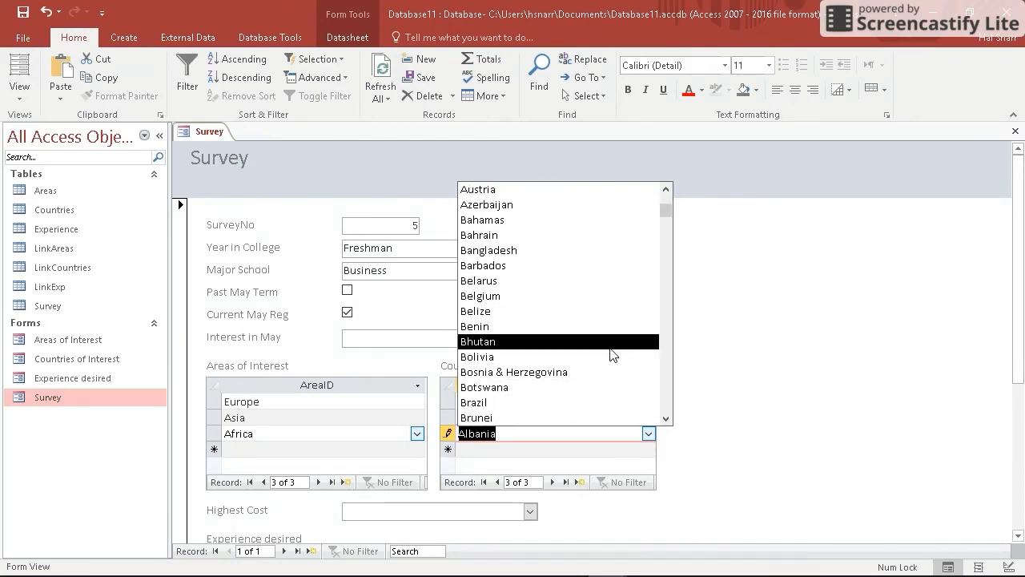
scroll(610, 354, down, 19)
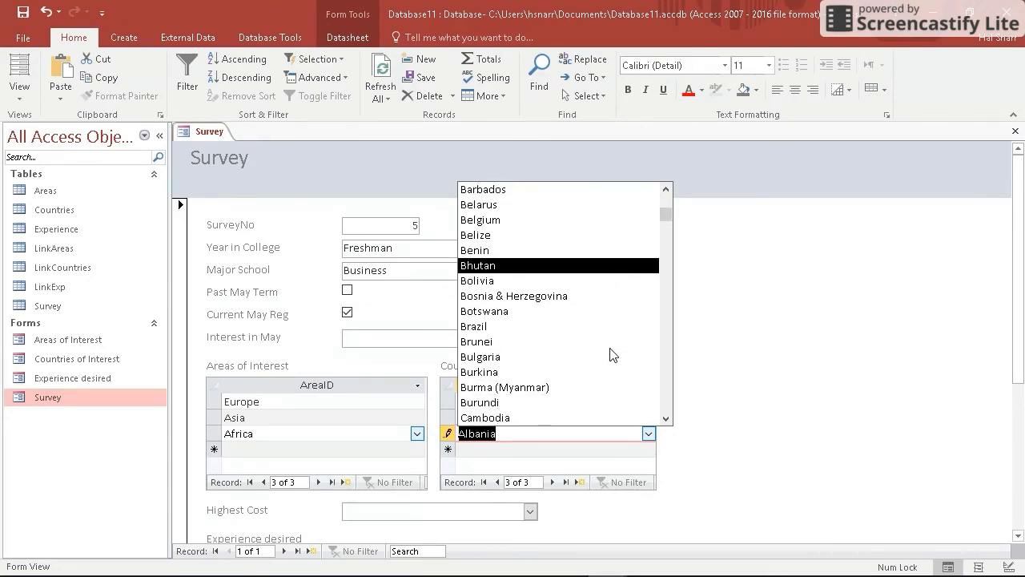
scroll(610, 365, down, 18)
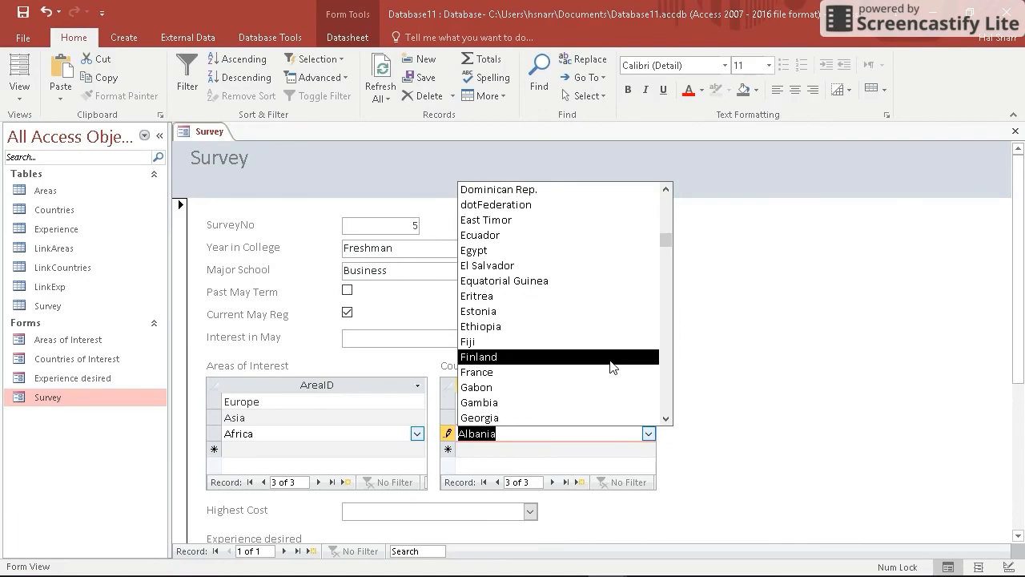
scroll(611, 365, down, 20)
scroll(613, 365, down, 20)
scroll(613, 368, down, 20)
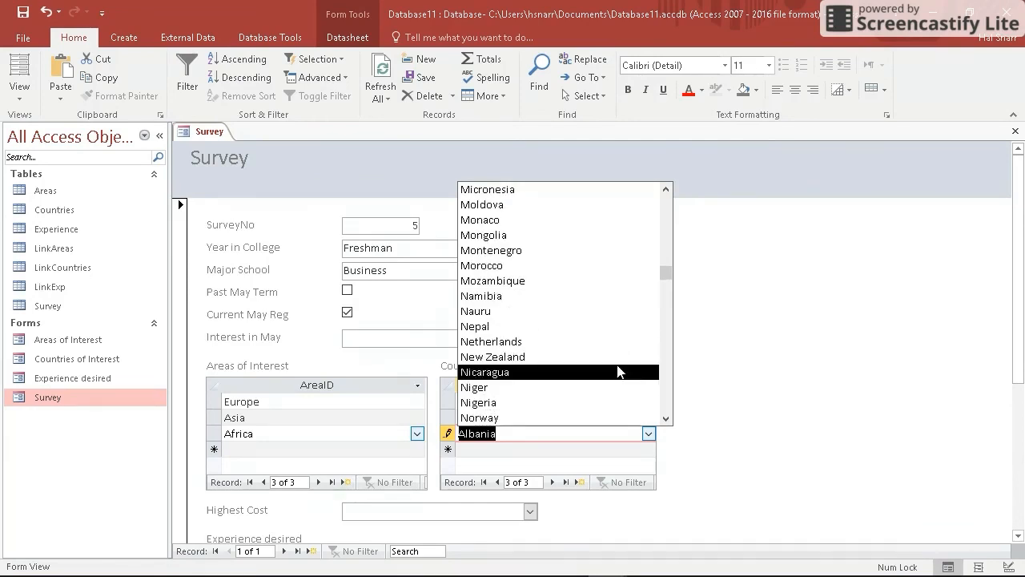
click(614, 401)
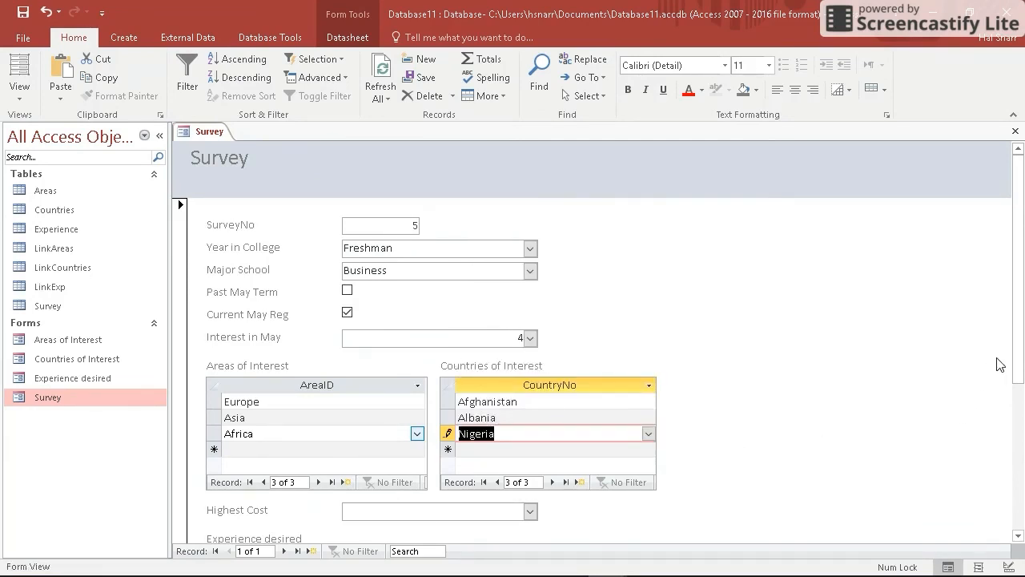
Set the record's Highest Cost to $3000 and its first desired experience to One related to my major
scroll(1018, 357, down, 3)
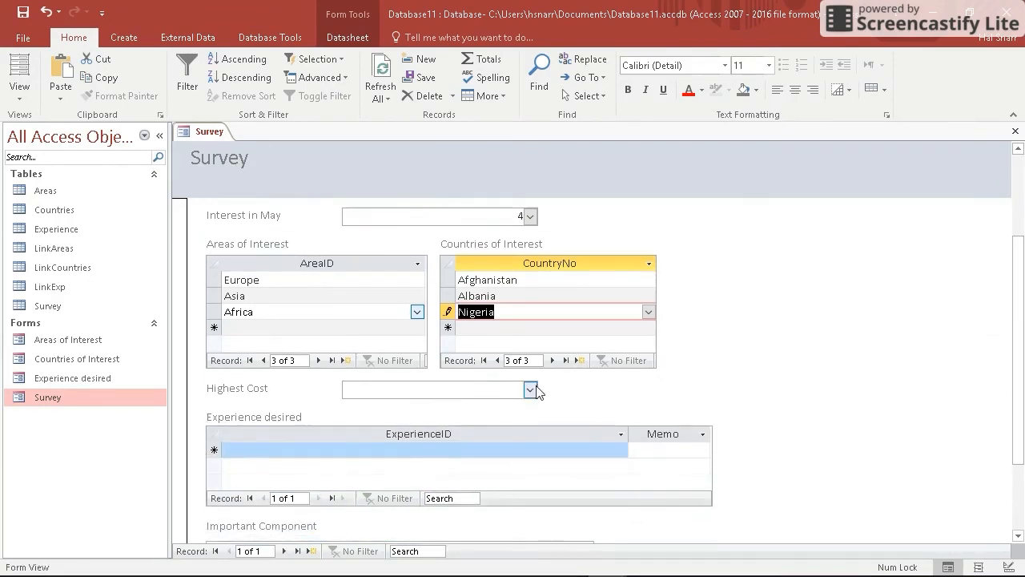
click(532, 390)
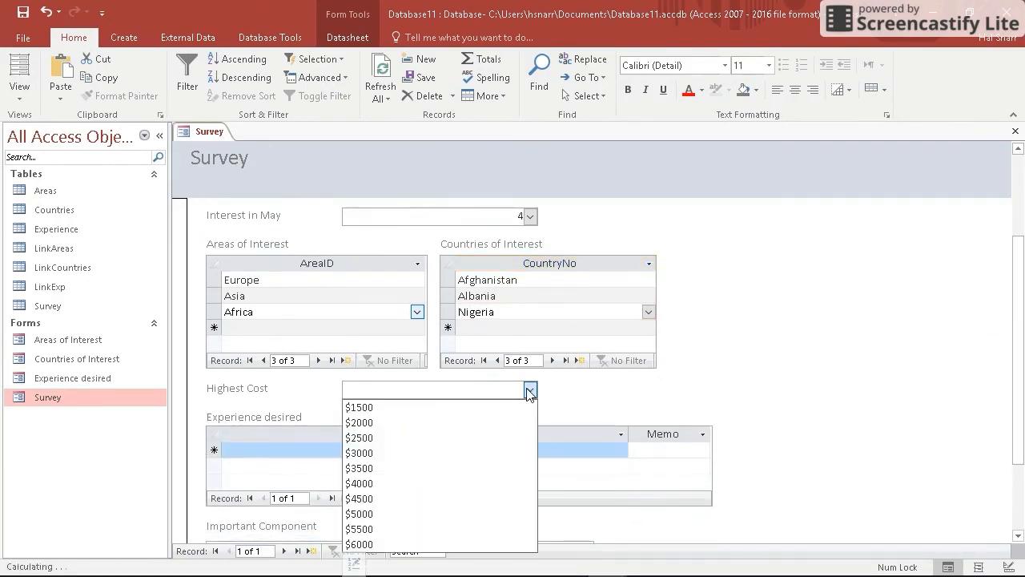
click(382, 454)
click(620, 451)
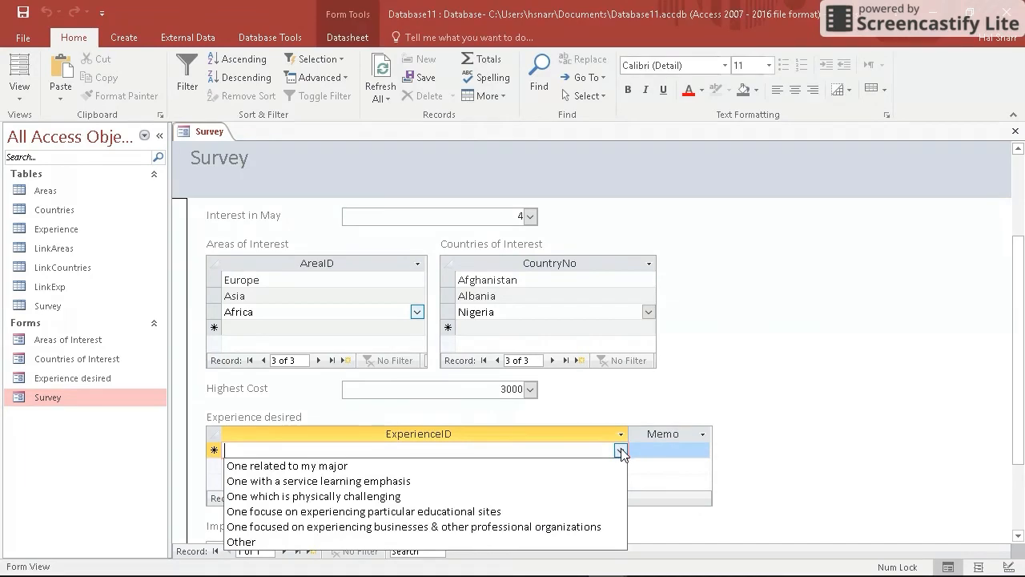
click(279, 466)
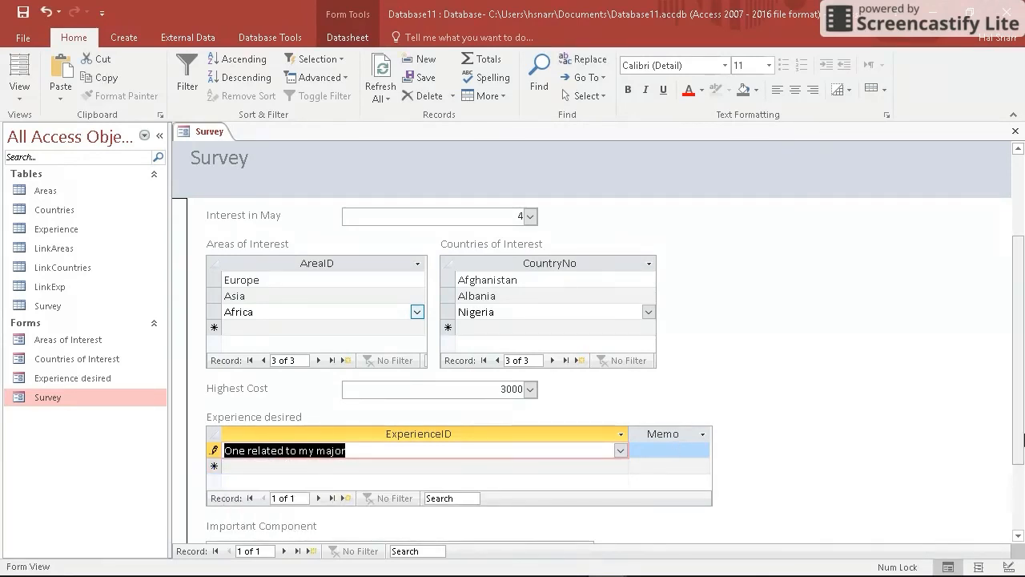
Leave Important Component empty and advance the Survey form to a new blank record, showing it from its first field
scroll(1022, 420, down, 3)
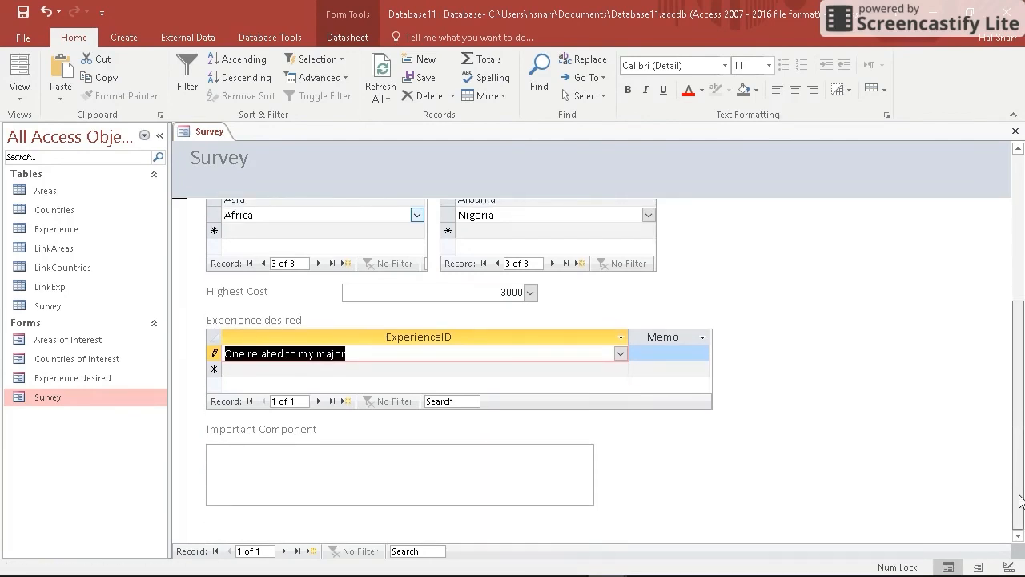
click(286, 551)
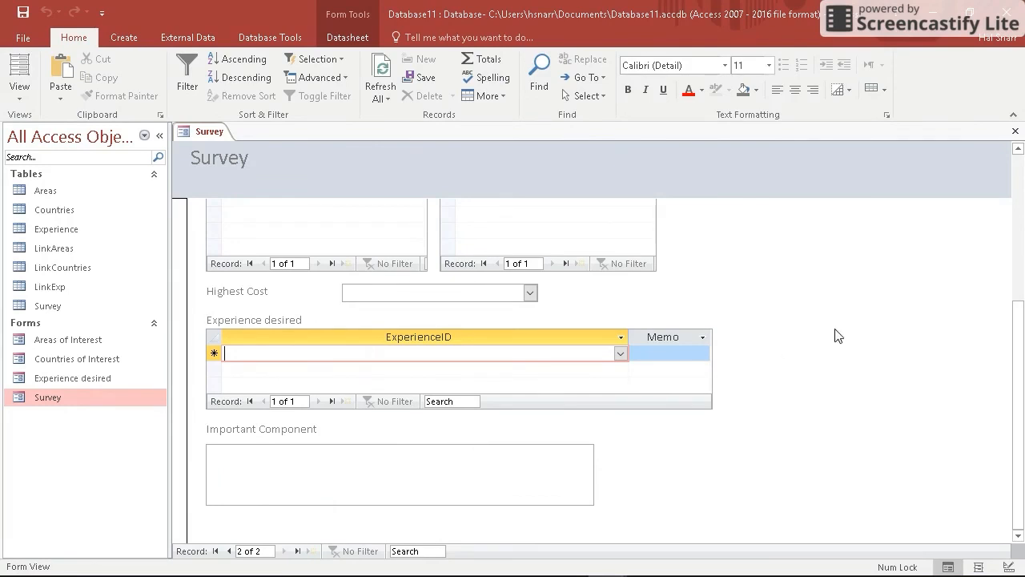
drag(1020, 385, 1011, 172)
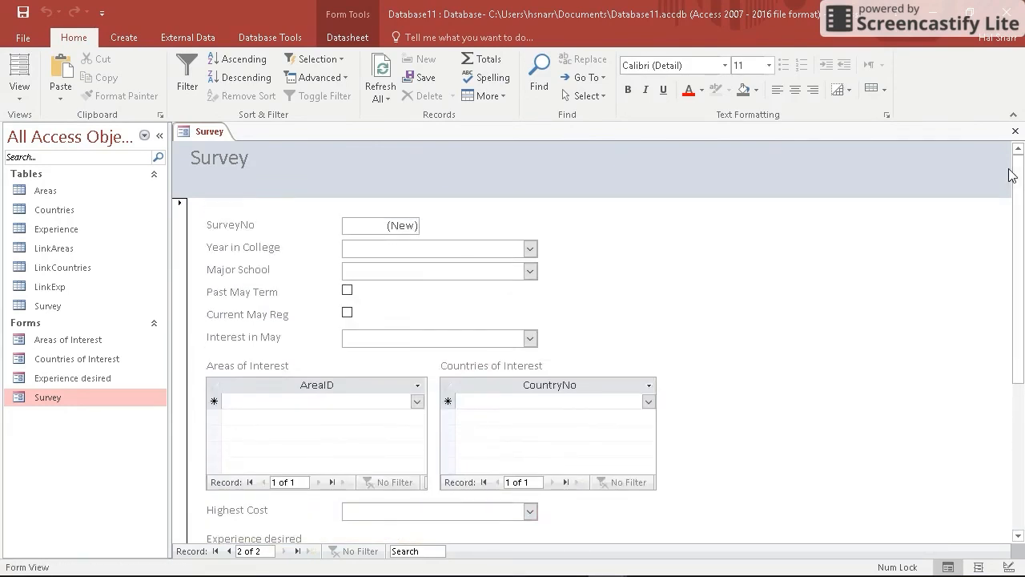